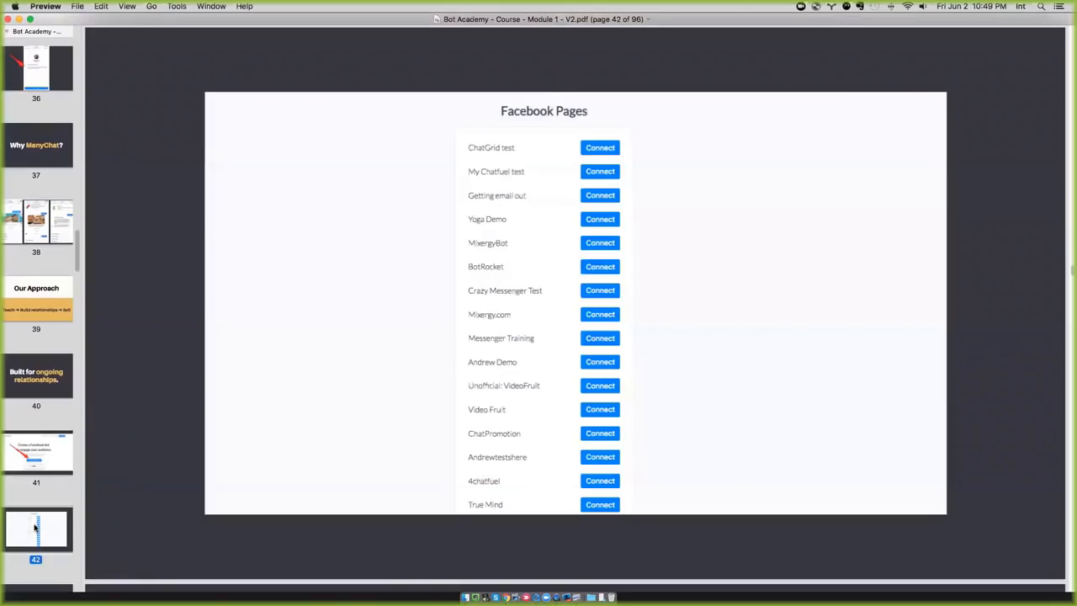
Go through the course slides from page 43 to page 45, "Master the basics".
scroll(35, 528, down, 5)
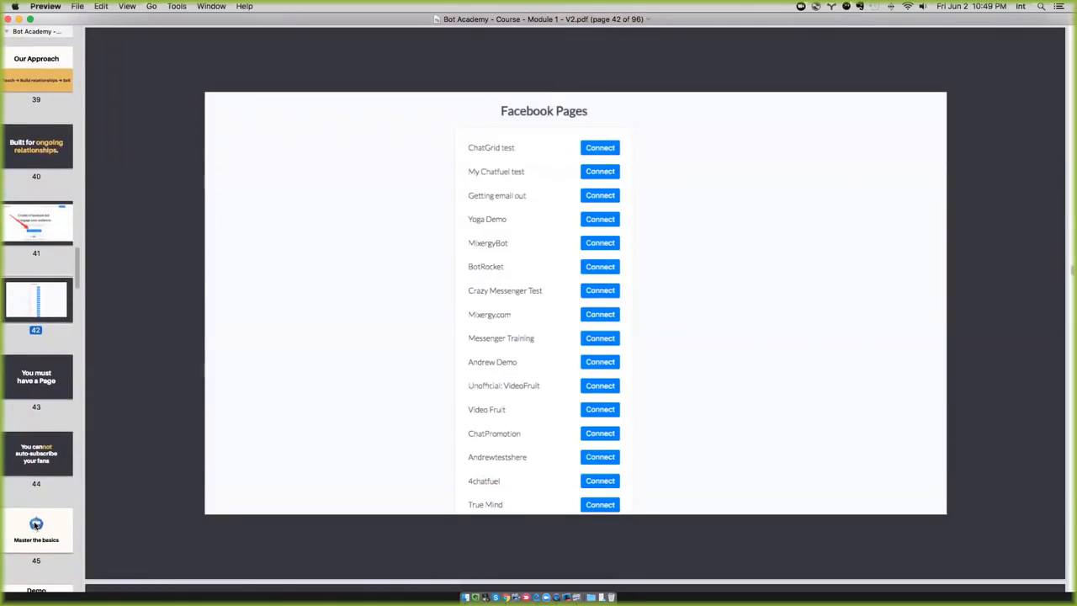
click(36, 386)
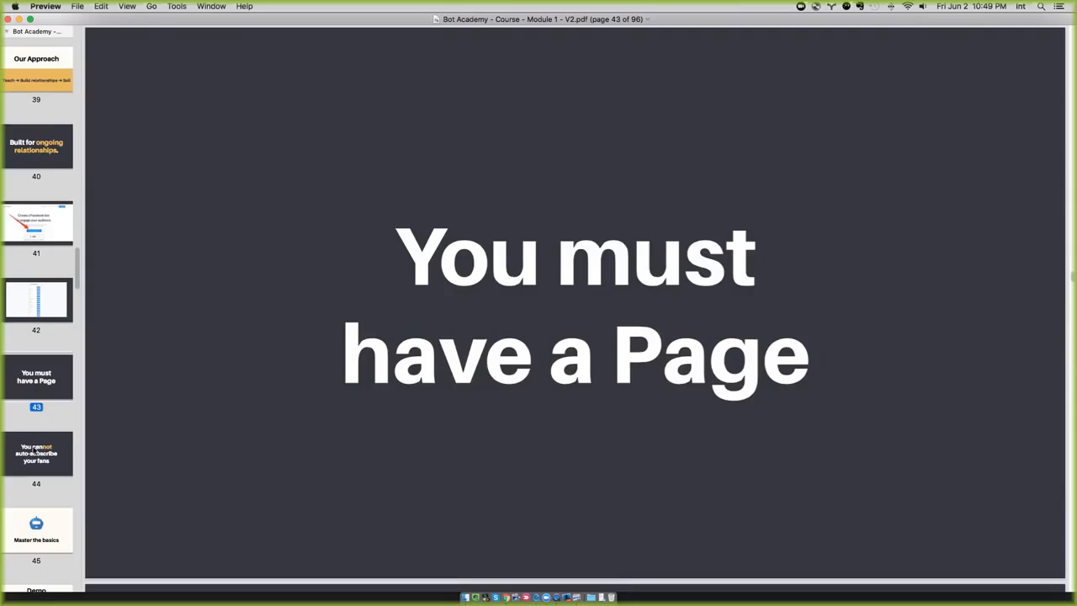
click(34, 449)
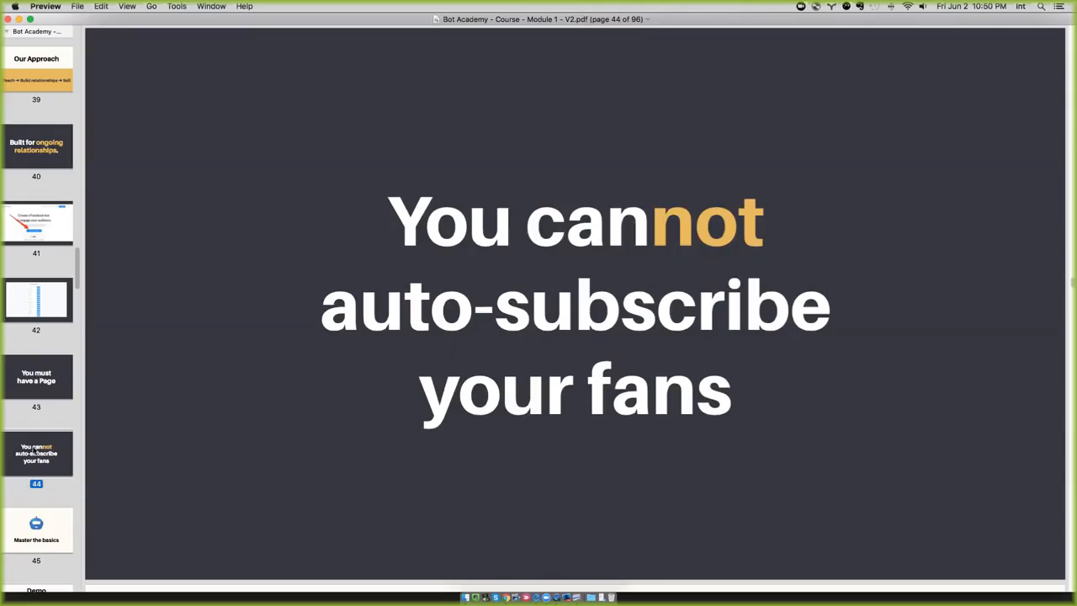
click(42, 526)
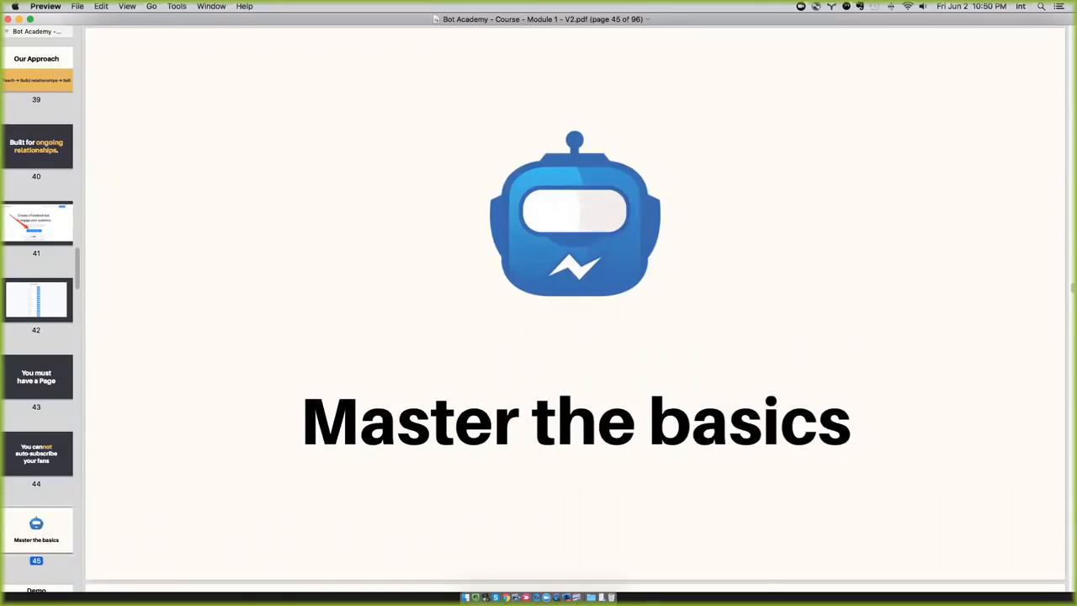
Switch to the ManyChat dashboard in Chrome and narrow its window so the mirrored phone screen is fully visible beside it.
key(super+shift+f)
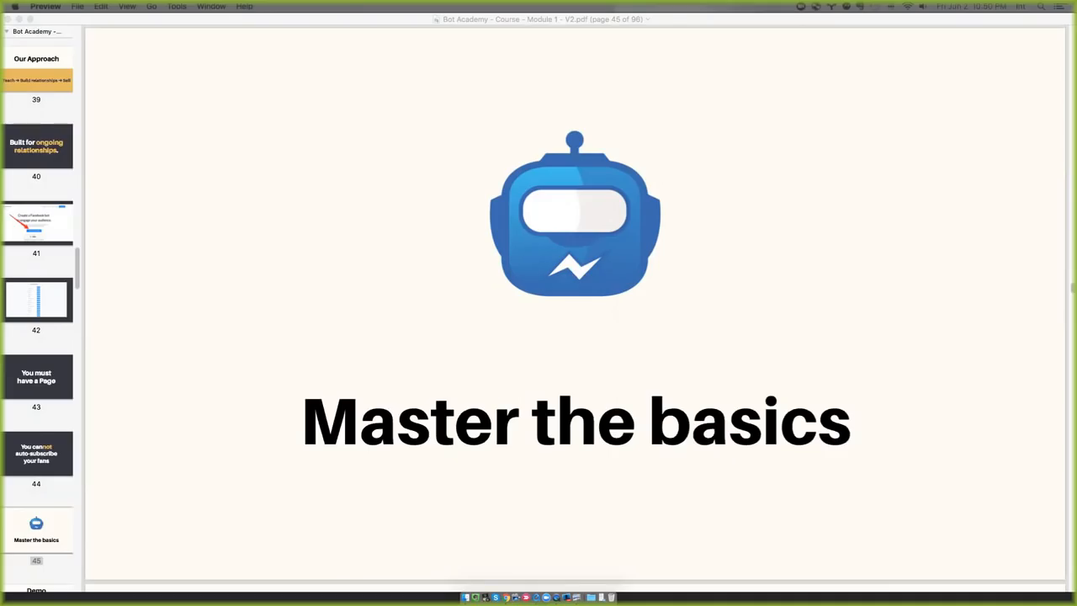
key(ctrl+Right)
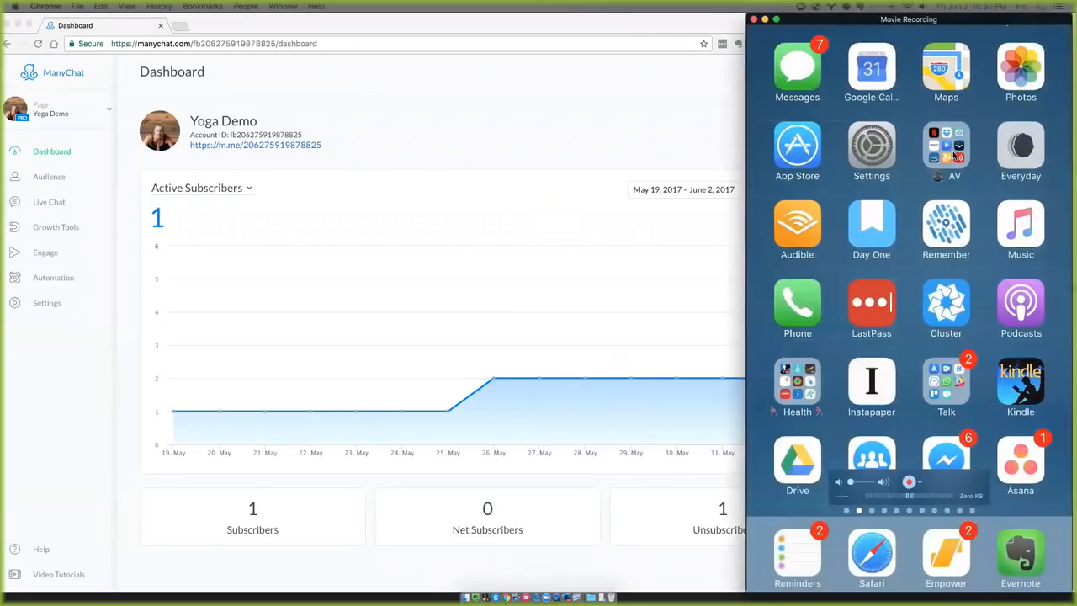
click(683, 149)
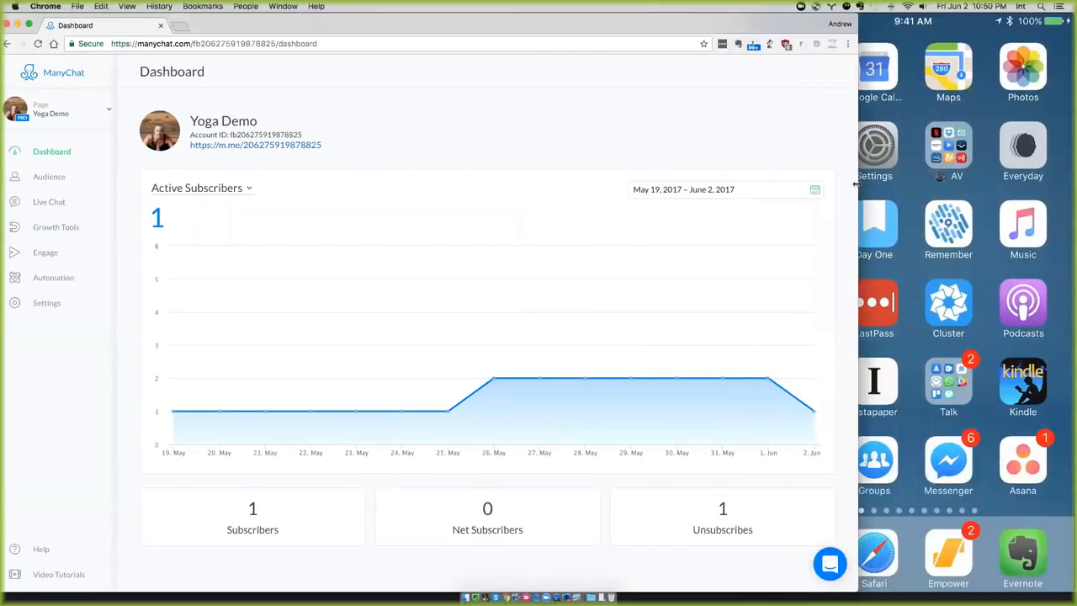
drag(855, 185, 750, 187)
click(851, 156)
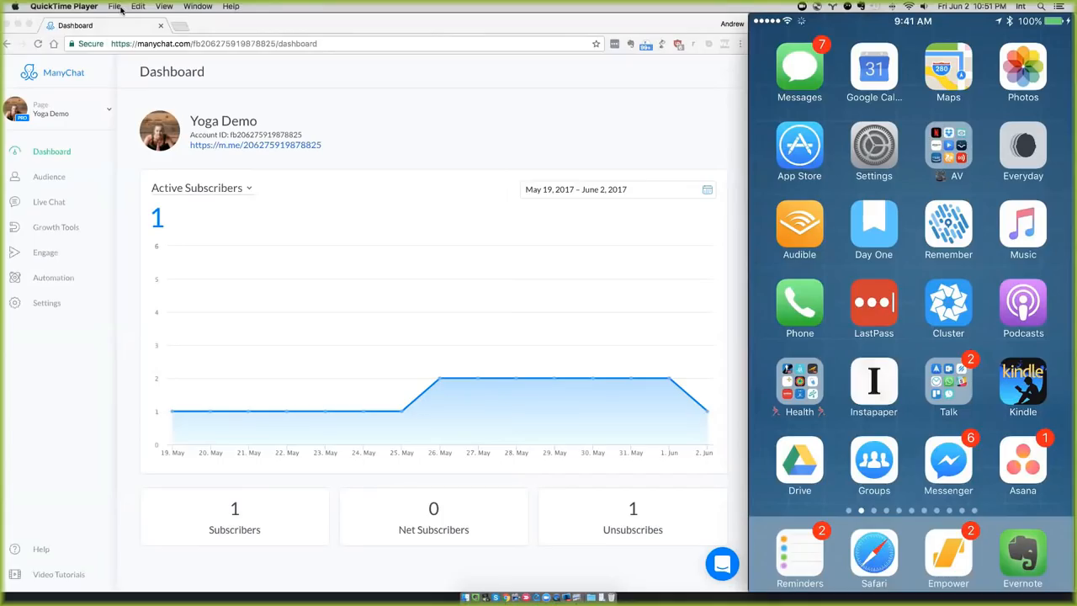
Show the available camera and microphone sources of the QuickTime movie recording, keeping the current selection.
mouse_move(922, 485)
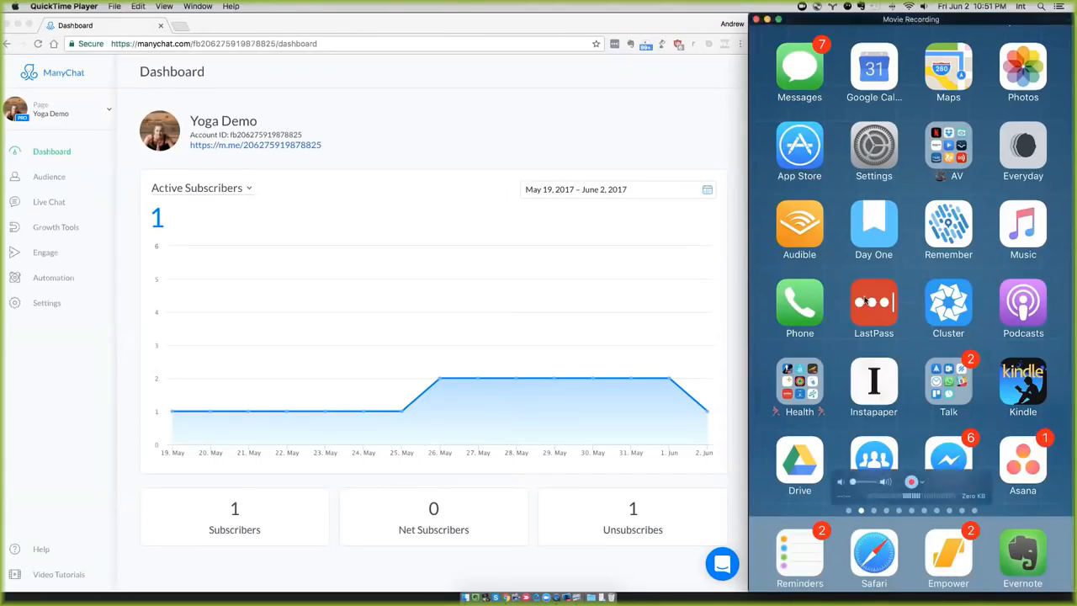
click(922, 483)
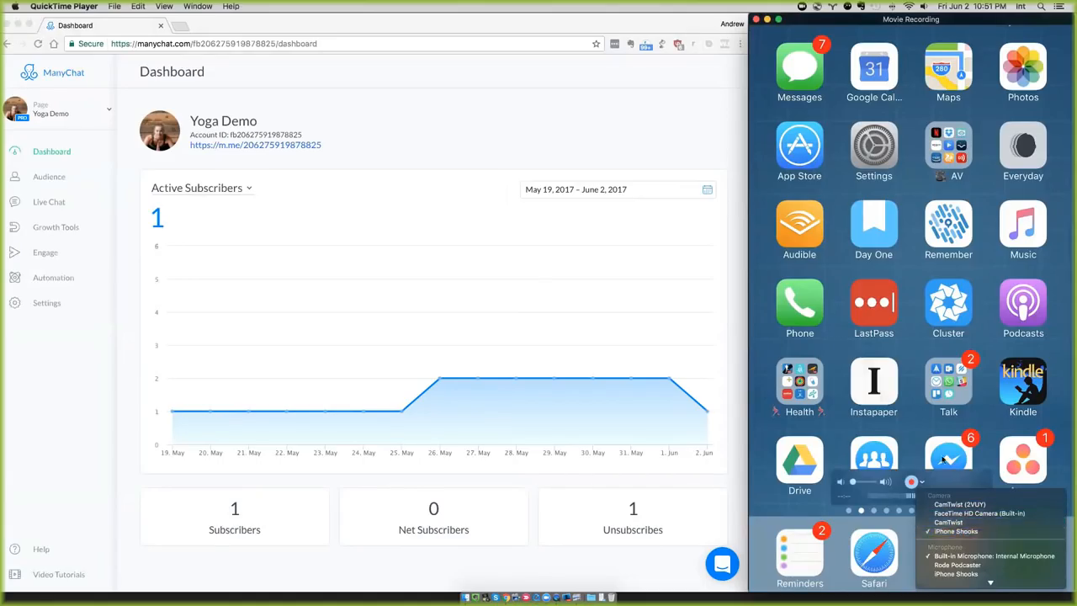
click(920, 356)
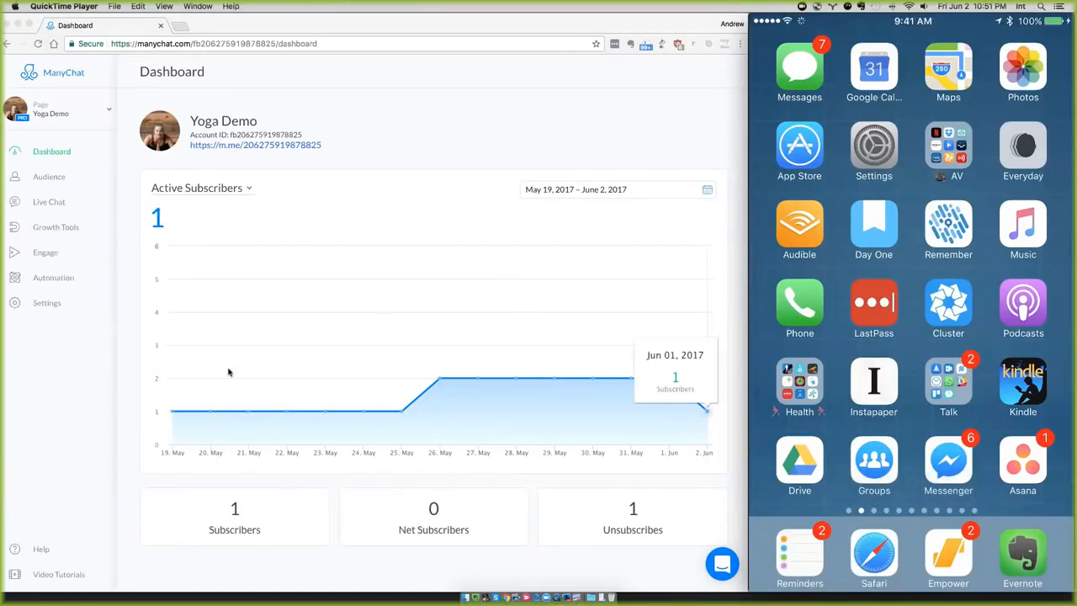
Create a new broadcast for the Yoga Demo page and enter "hi" as its message text.
click(65, 420)
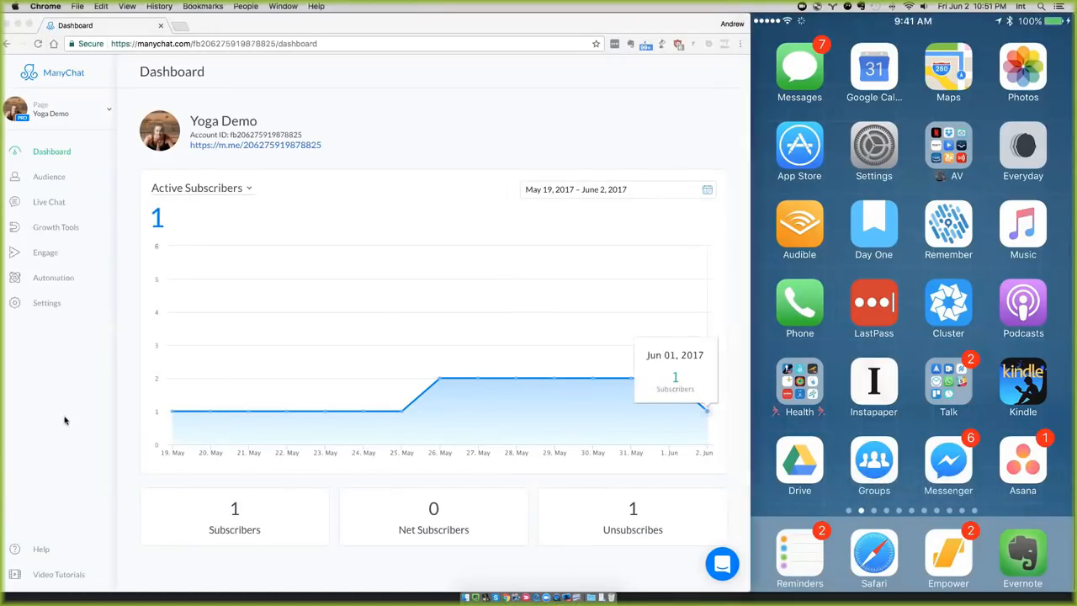
click(36, 256)
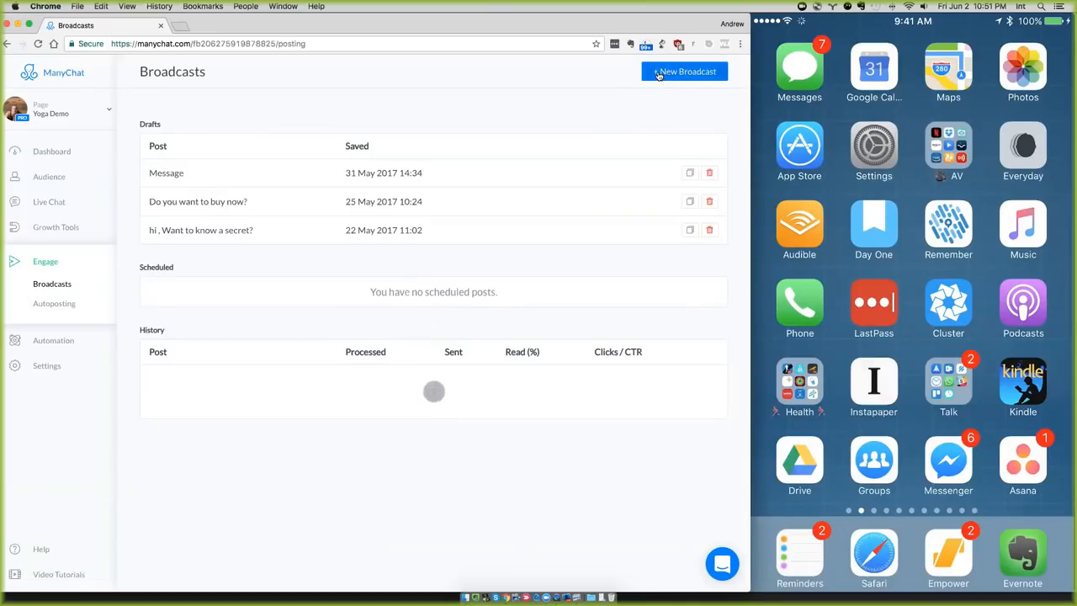
click(660, 75)
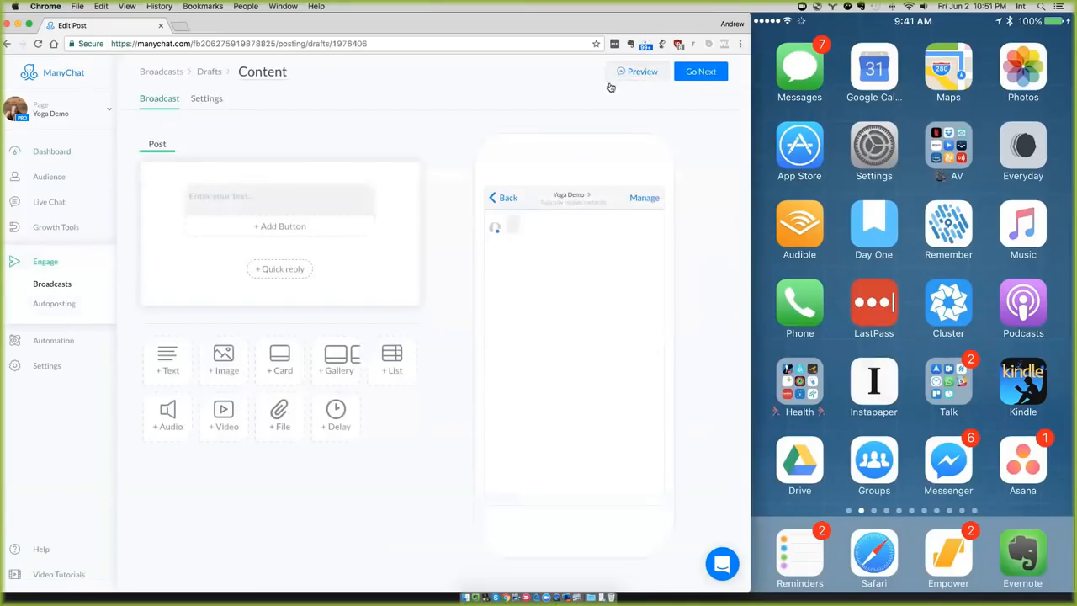
click(256, 197)
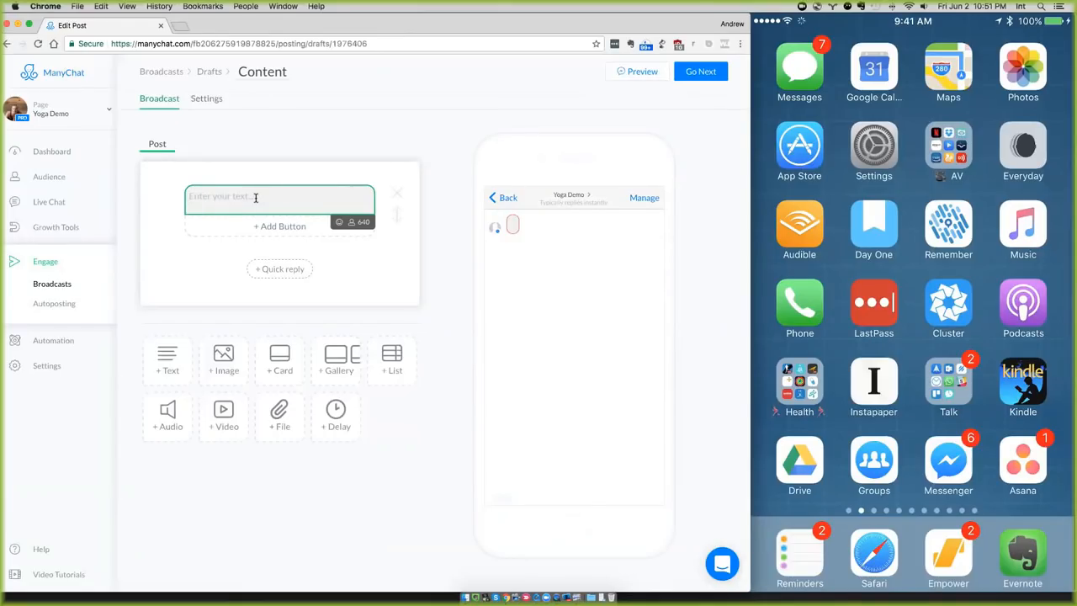
text(hi)
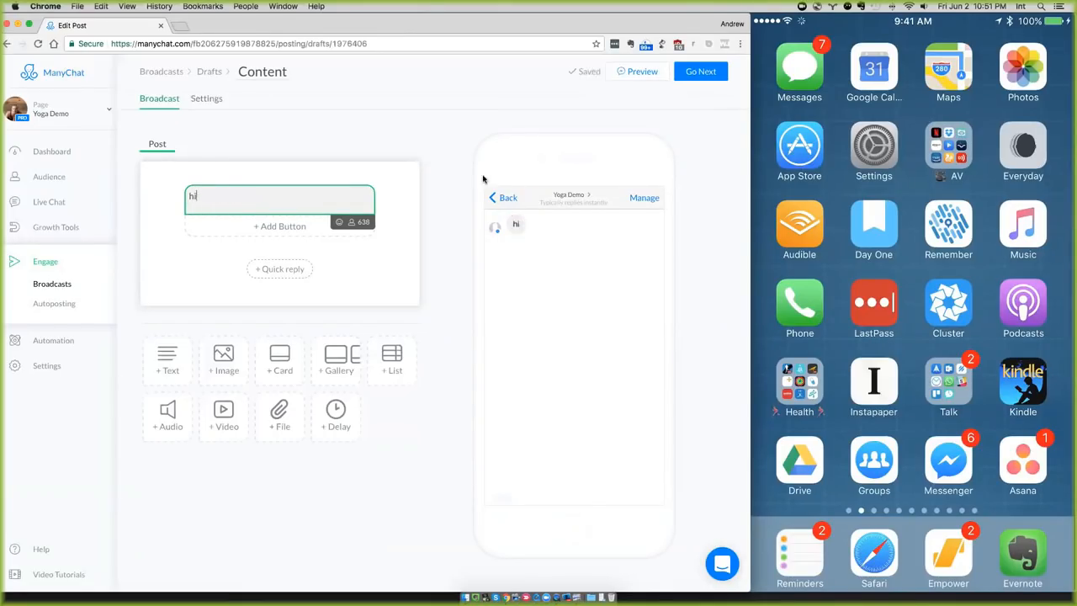
Send a preview of the text-only broadcast to Messenger.
click(457, 134)
click(328, 187)
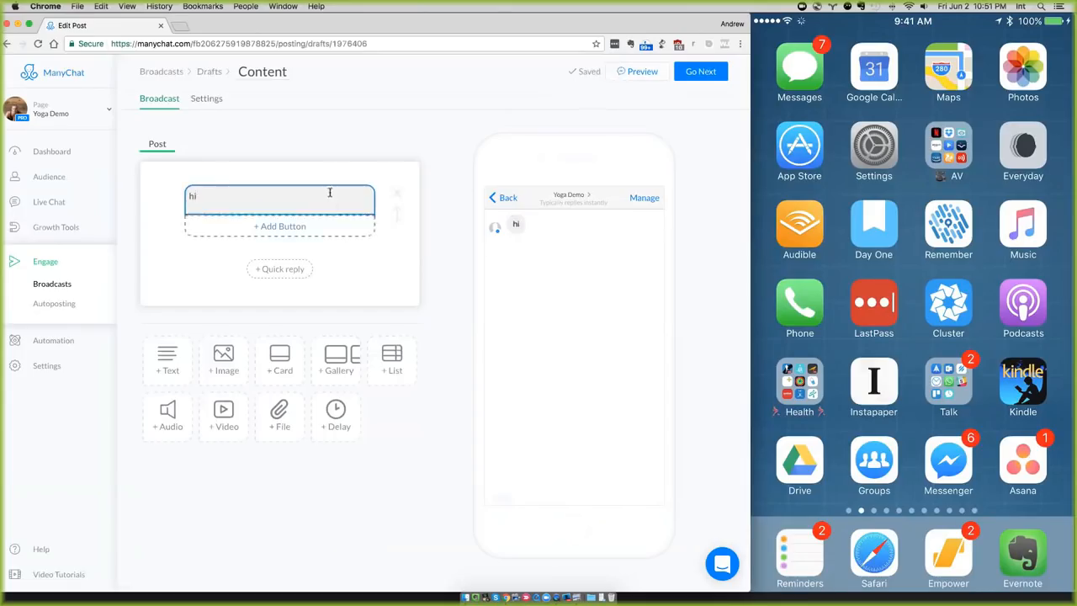
click(620, 72)
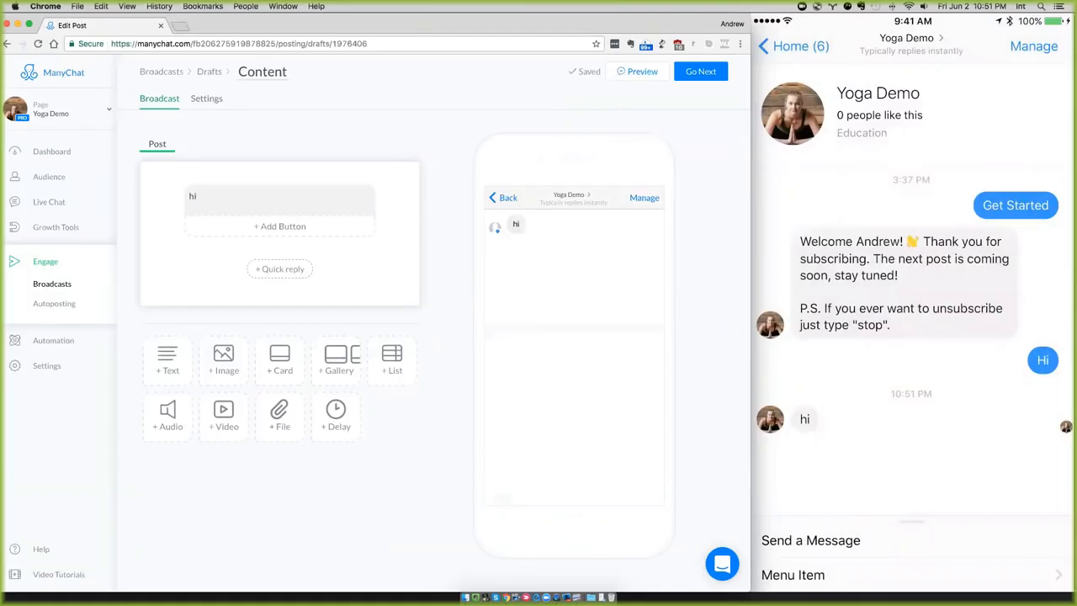
Open Photo Booth, take a single photo and select the newest shot.
key(super+space)
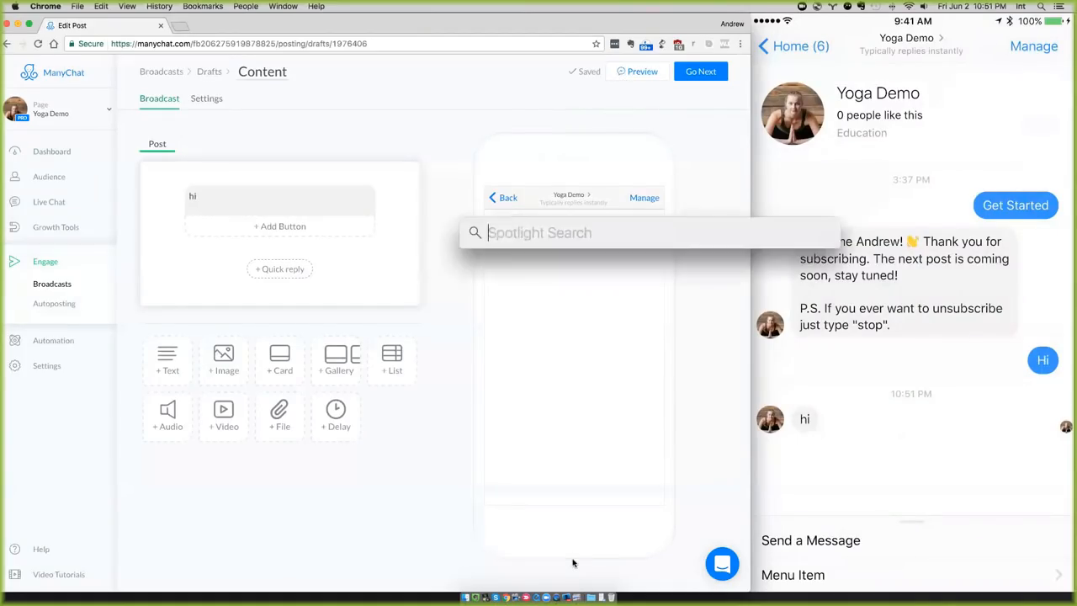
text(photo)
key(Return)
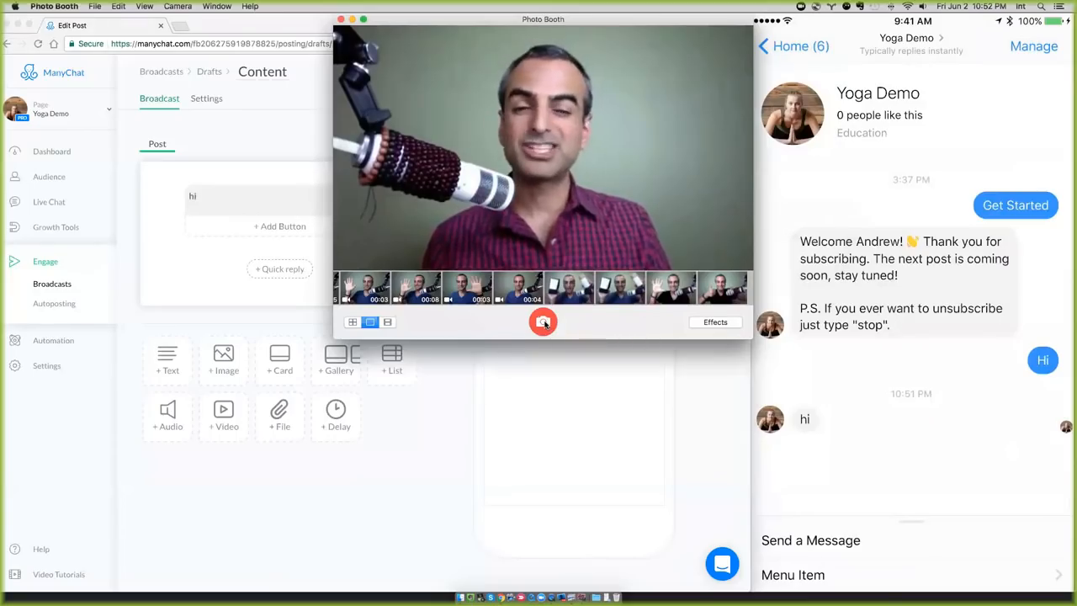
click(543, 322)
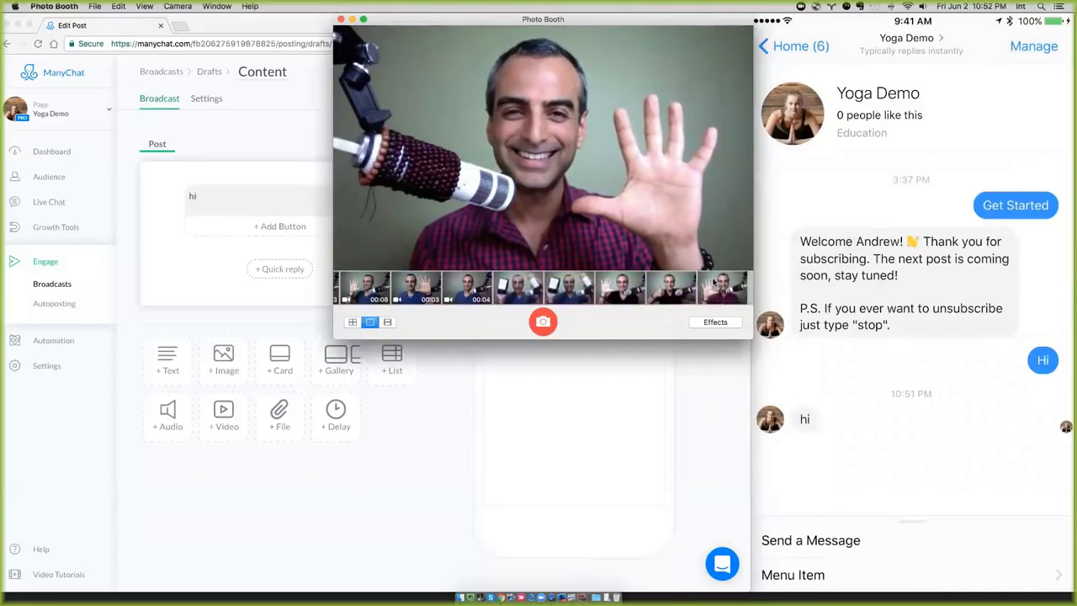
click(715, 286)
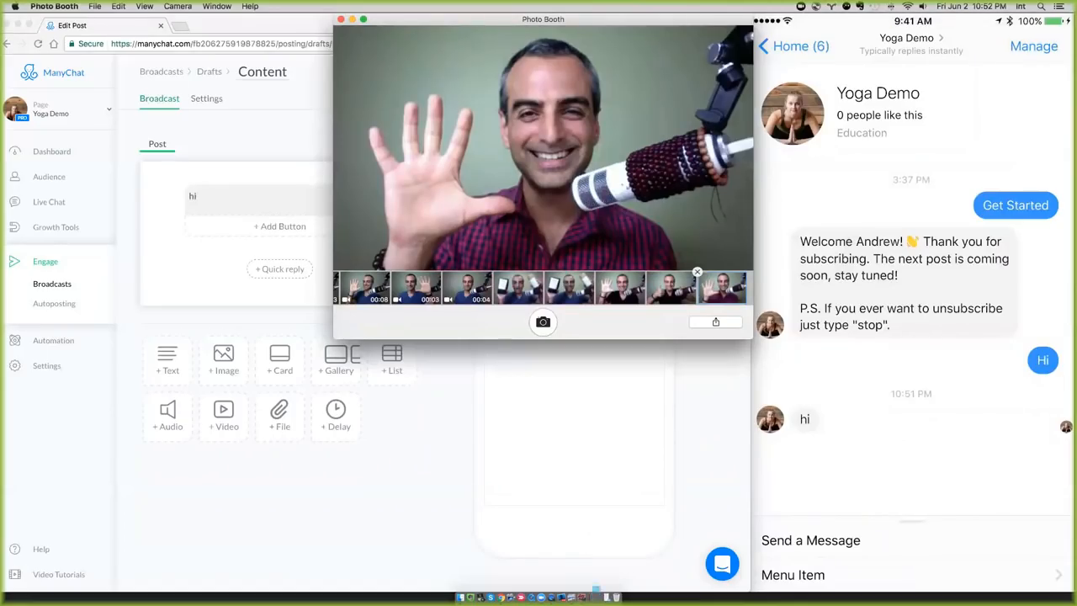
Back in the ManyChat broadcast, add the new photo as an image block above the "hi" text and send a preview.
click(396, 488)
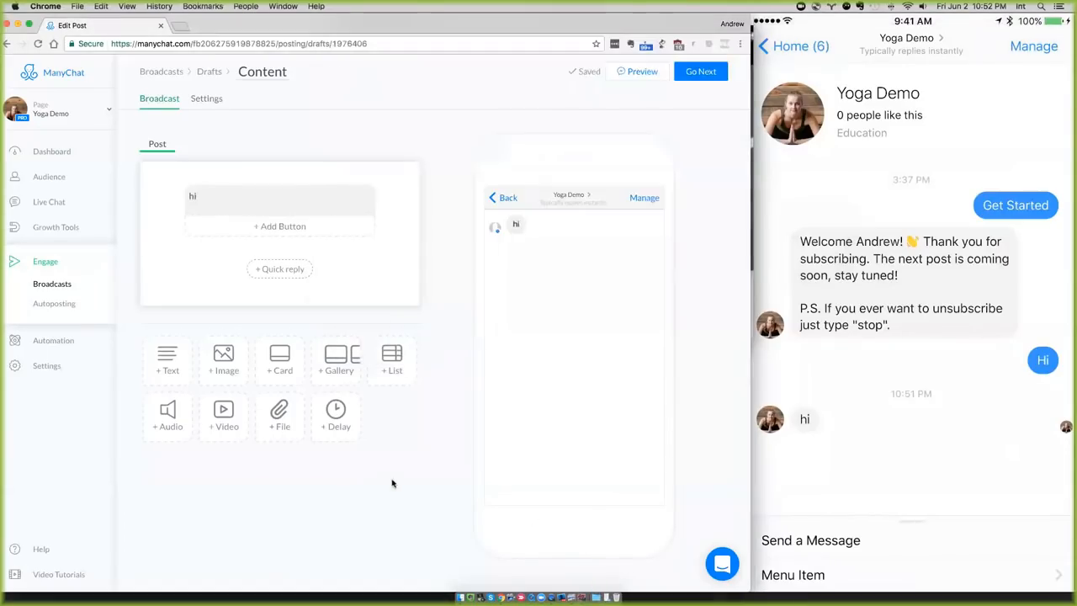
click(222, 356)
drag(396, 287, 392, 193)
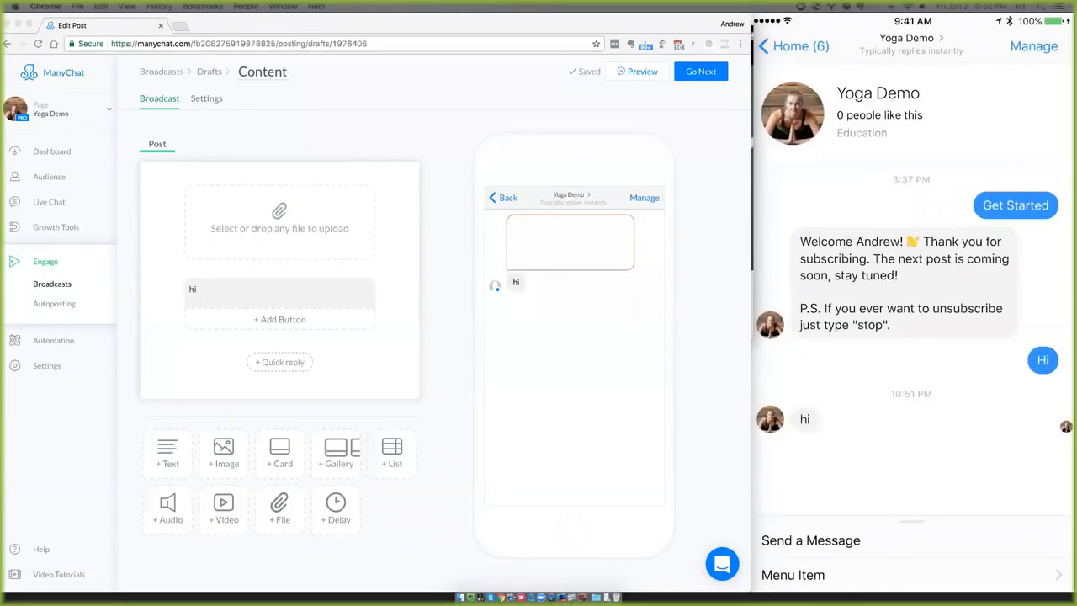
drag(468, 224, 340, 219)
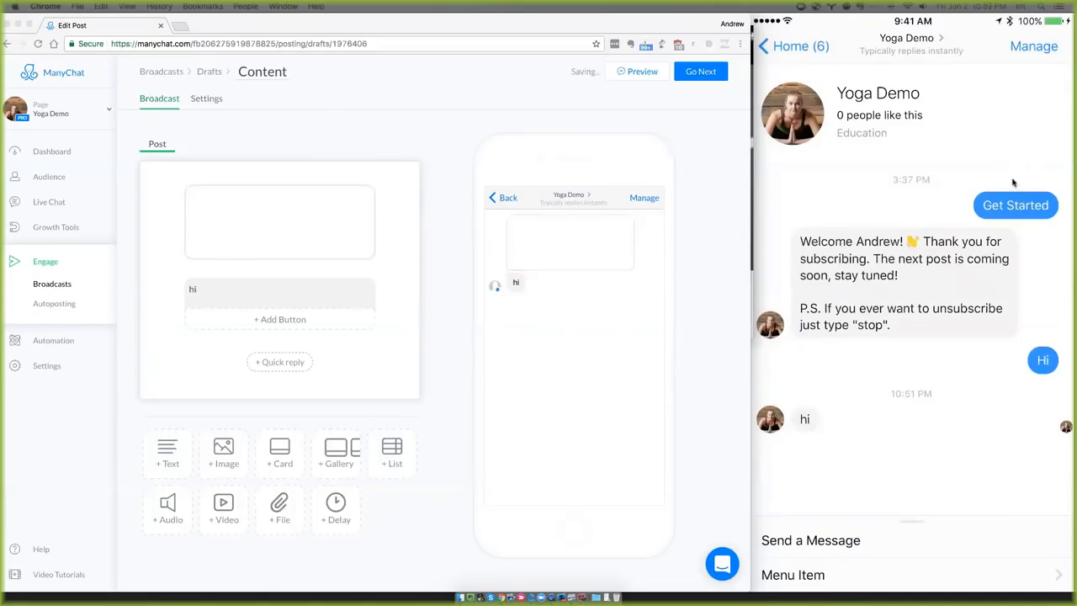
click(447, 325)
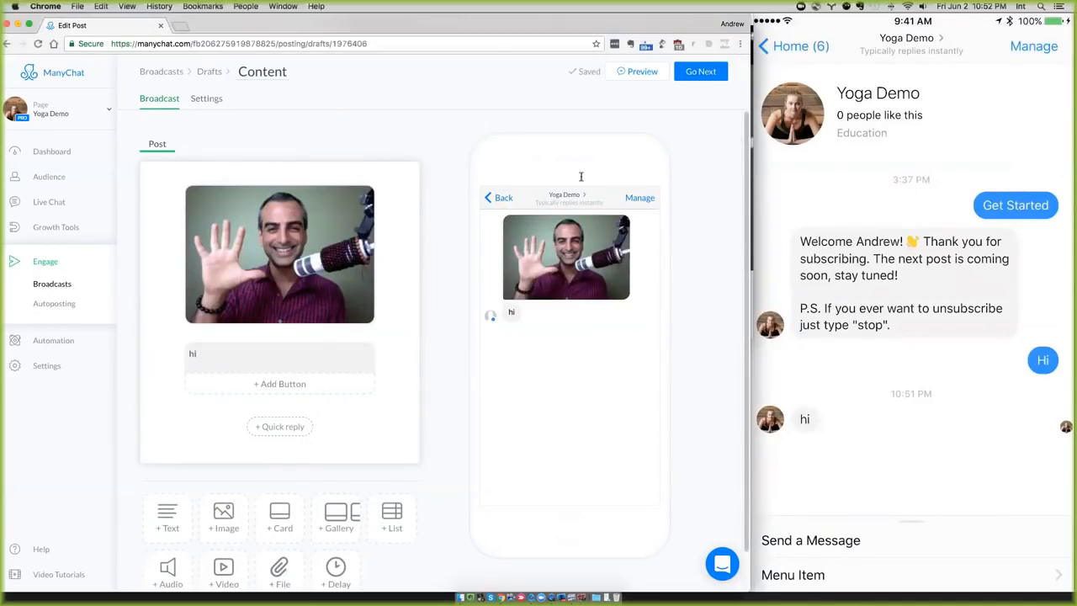
click(629, 73)
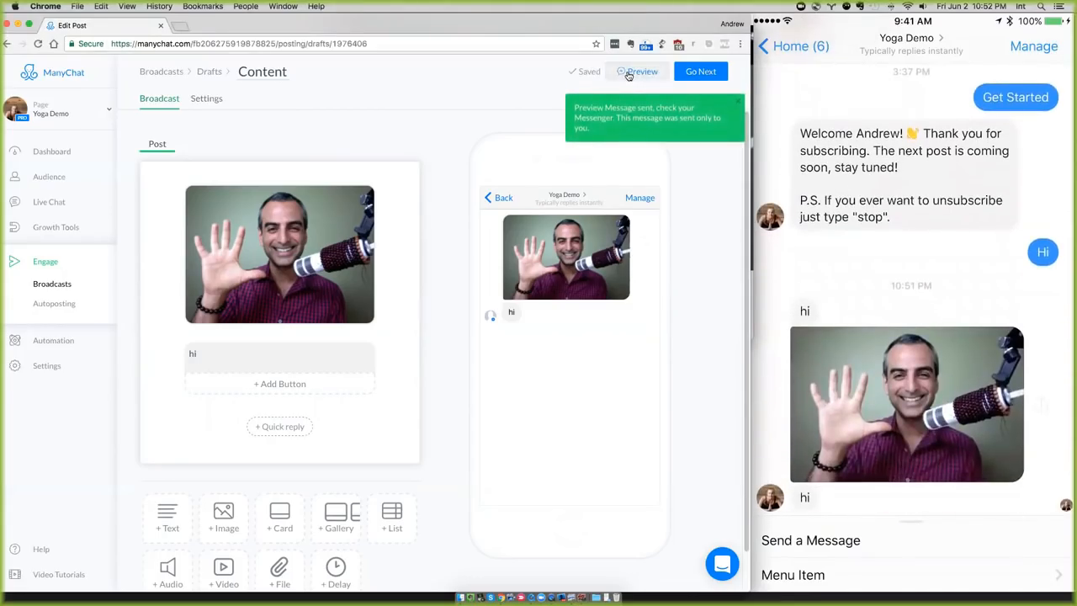
Insert the First Name variable after "hi" in the message text, with the fallback "friend".
click(316, 363)
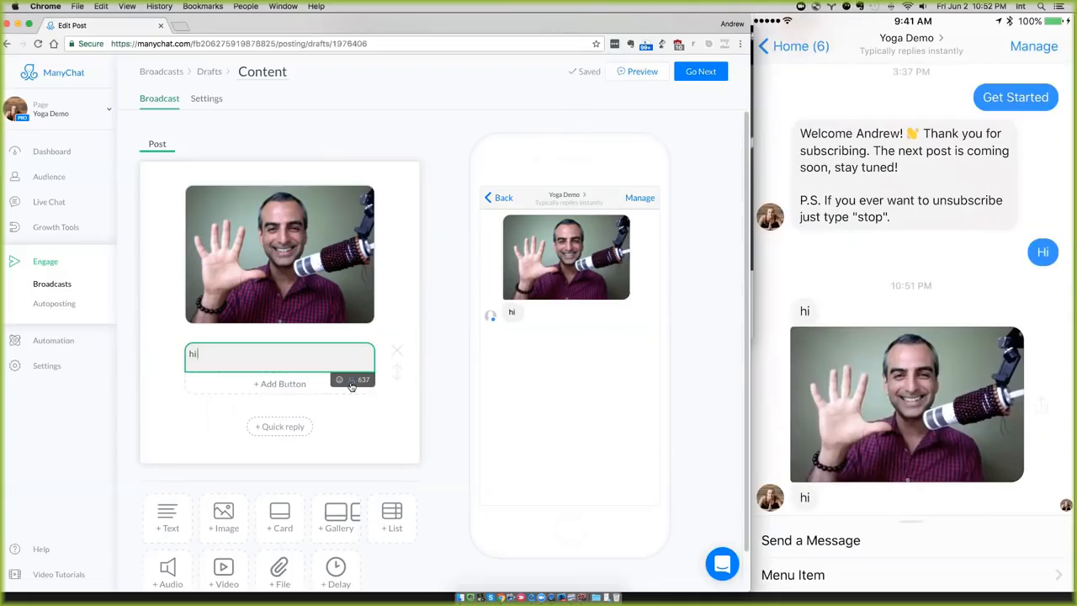
click(352, 382)
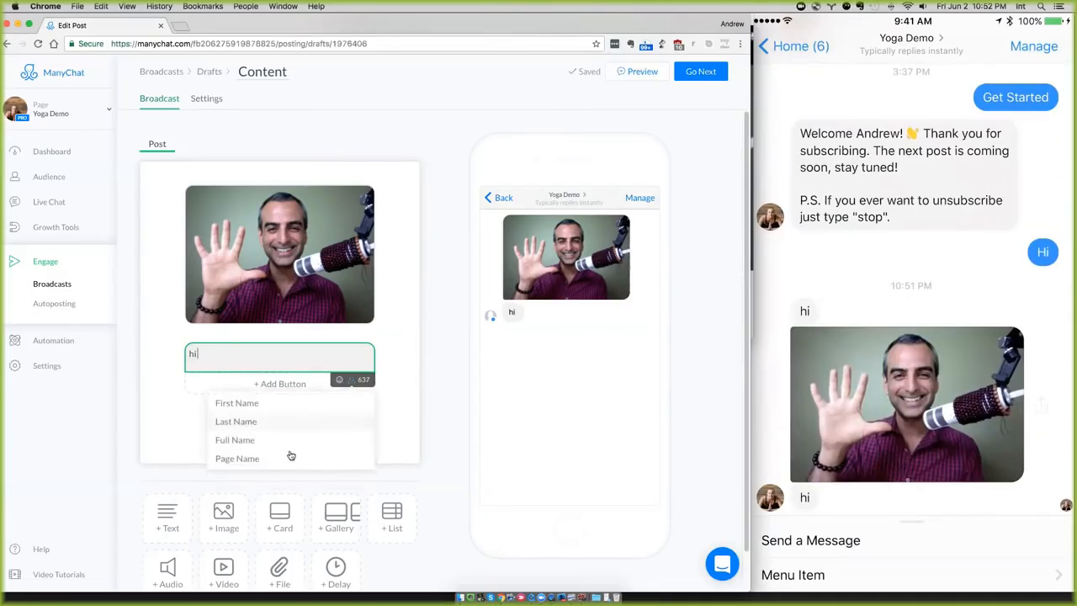
click(281, 404)
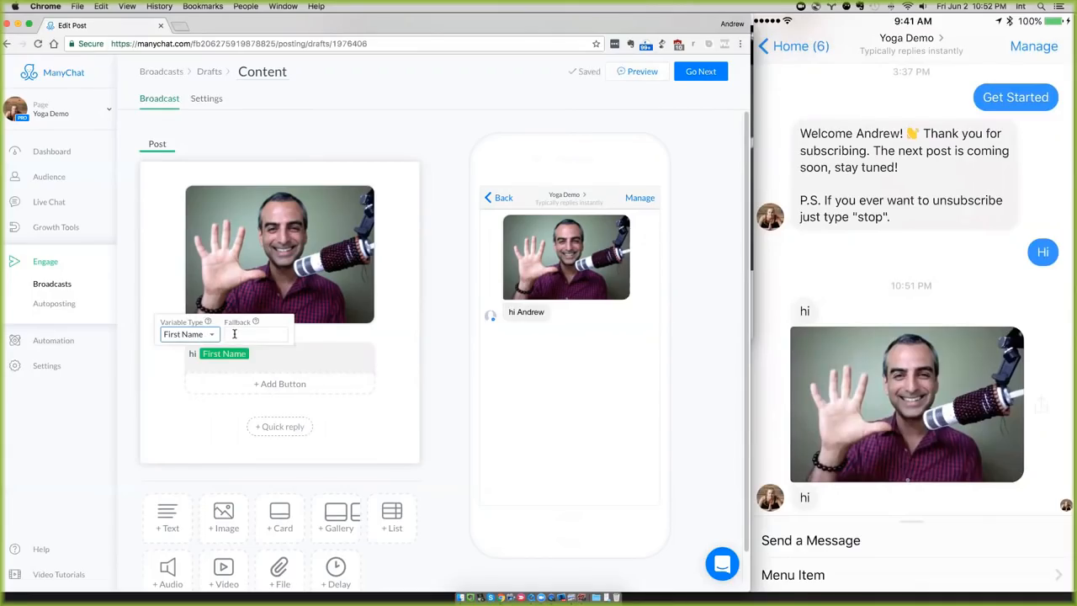
click(234, 333)
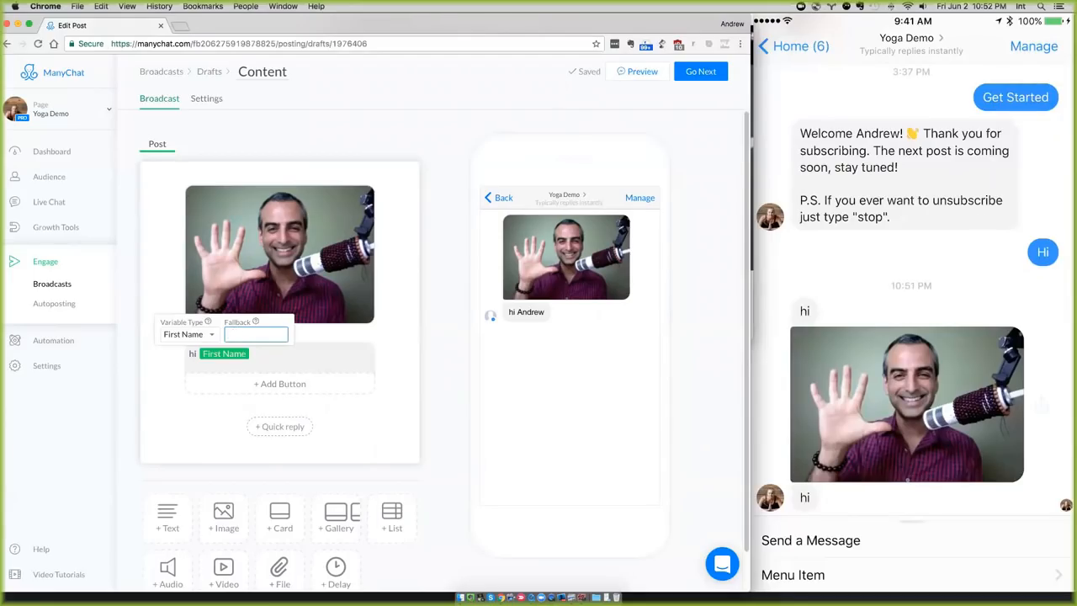
text(friend,)
key(BackSpace)
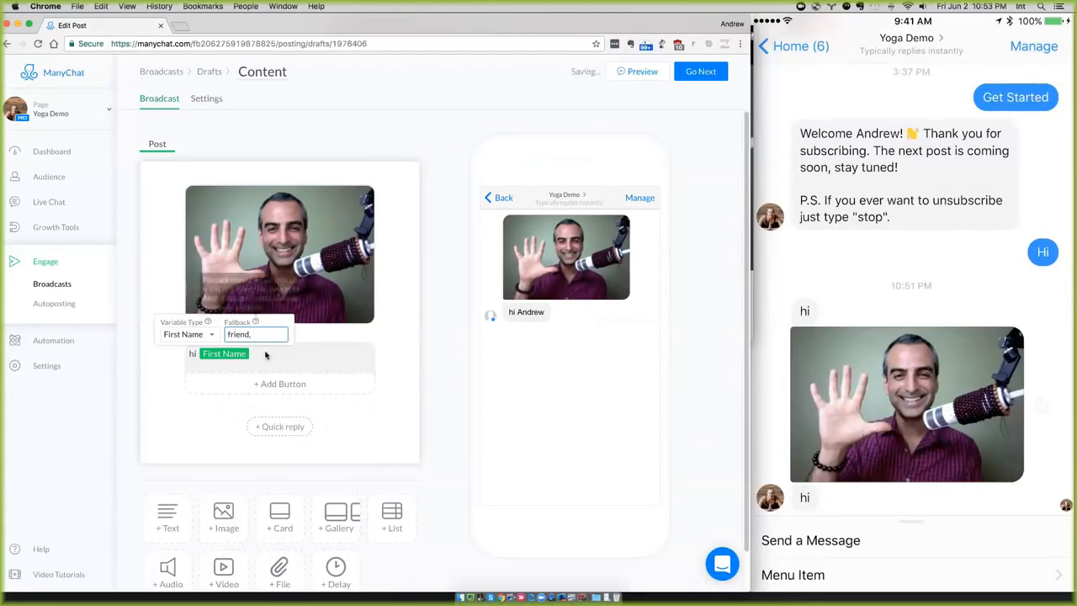
Add a comma after the First Name variable and write "can I do this?" in a new paragraph below.
click(310, 355)
text(,)
key(Return)
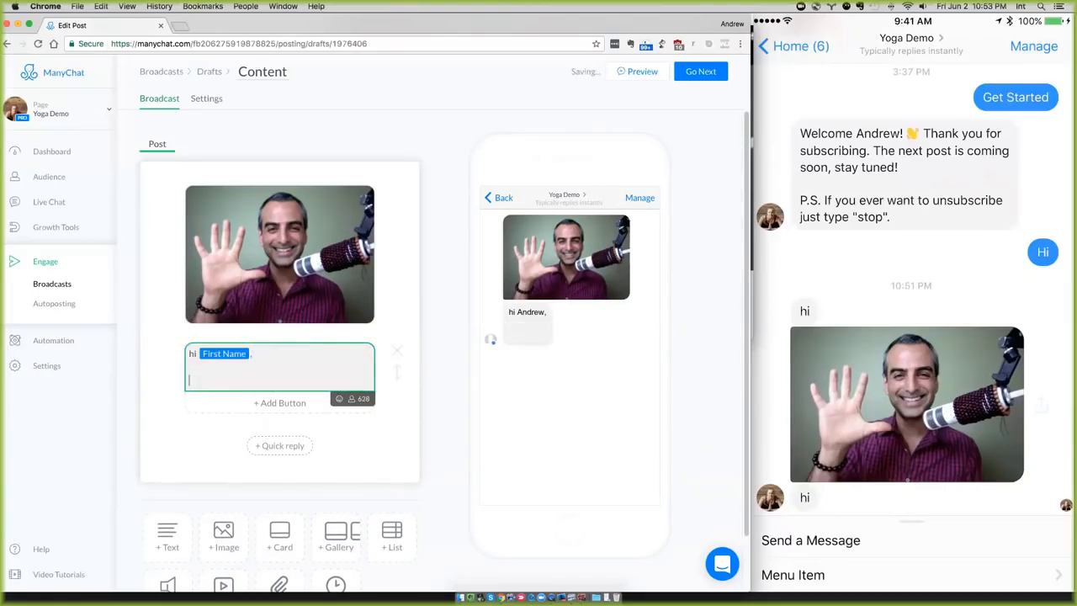
text(can I do this?)
Add a button titled "Yes" below the "can I do this?" message.
click(286, 402)
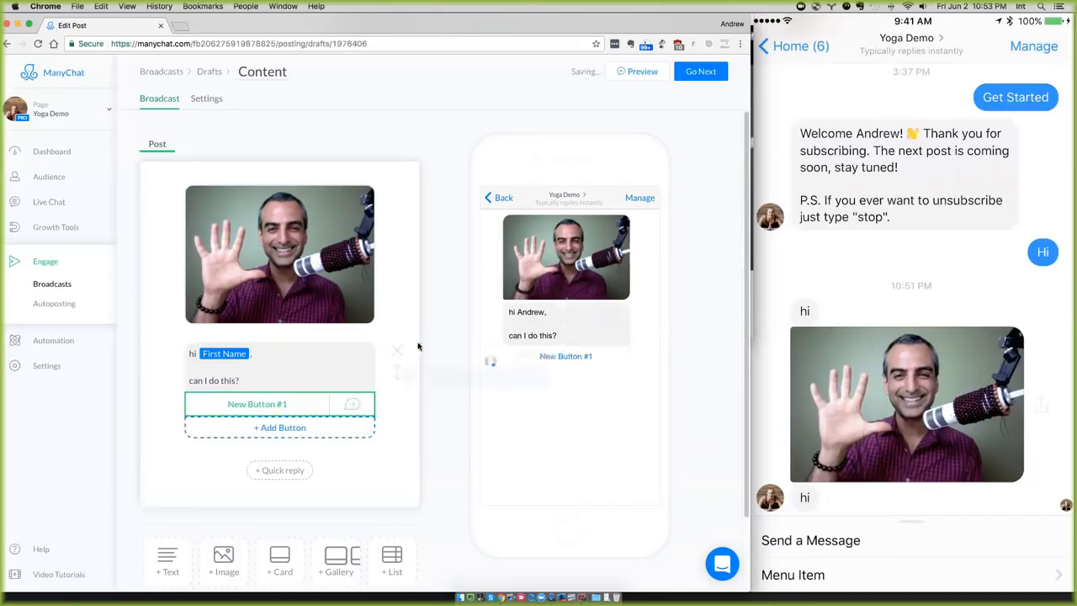
drag(458, 334, 406, 334)
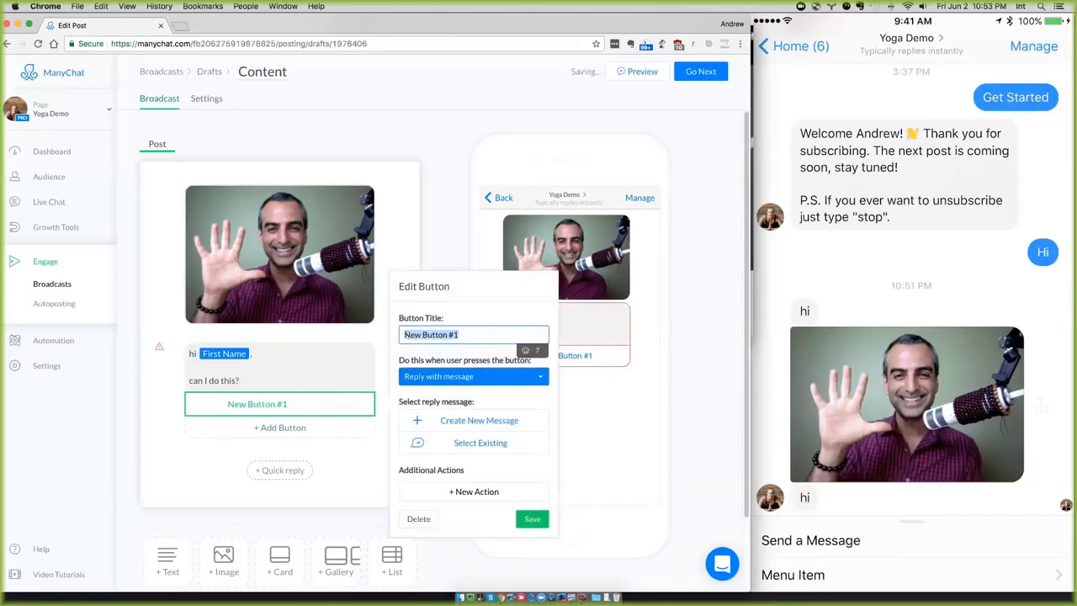
text(Yes)
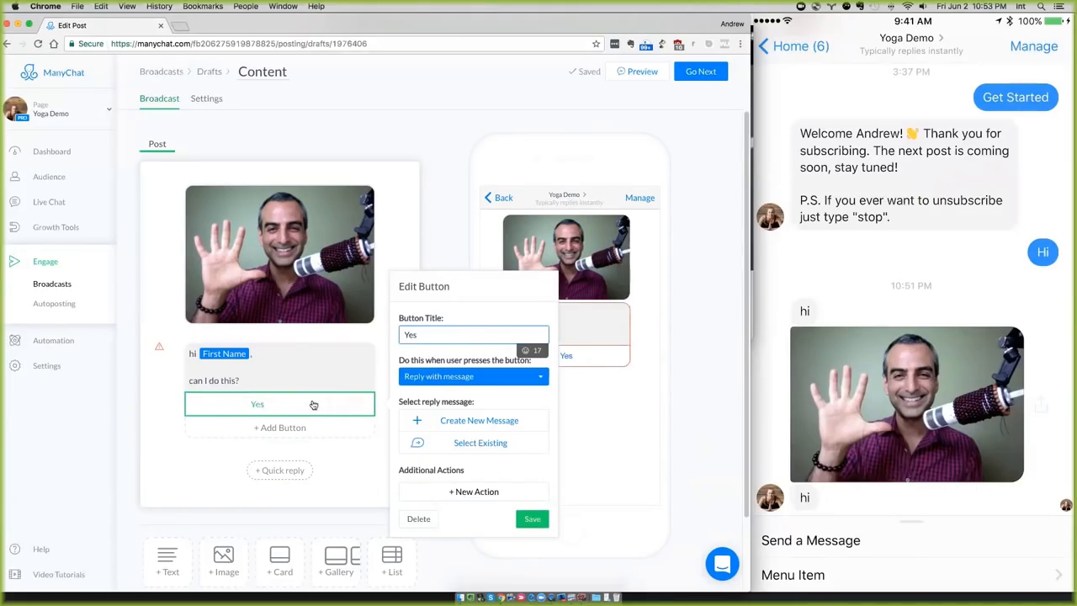
Create a new reply message "cool" for the Yes button, return to the main post and send a preview.
click(488, 421)
click(291, 200)
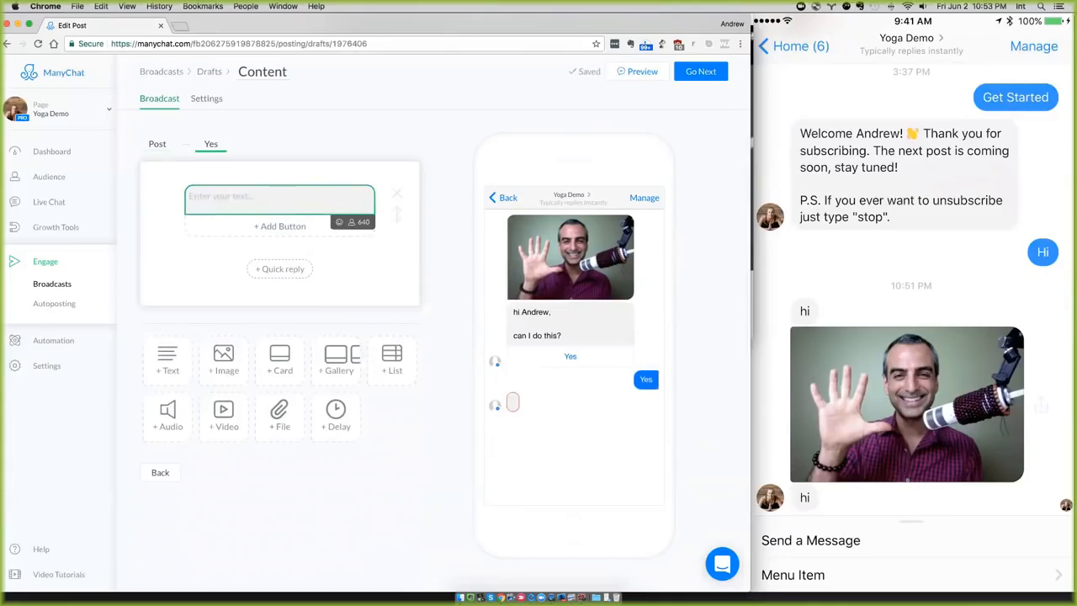
text(cool)
click(157, 144)
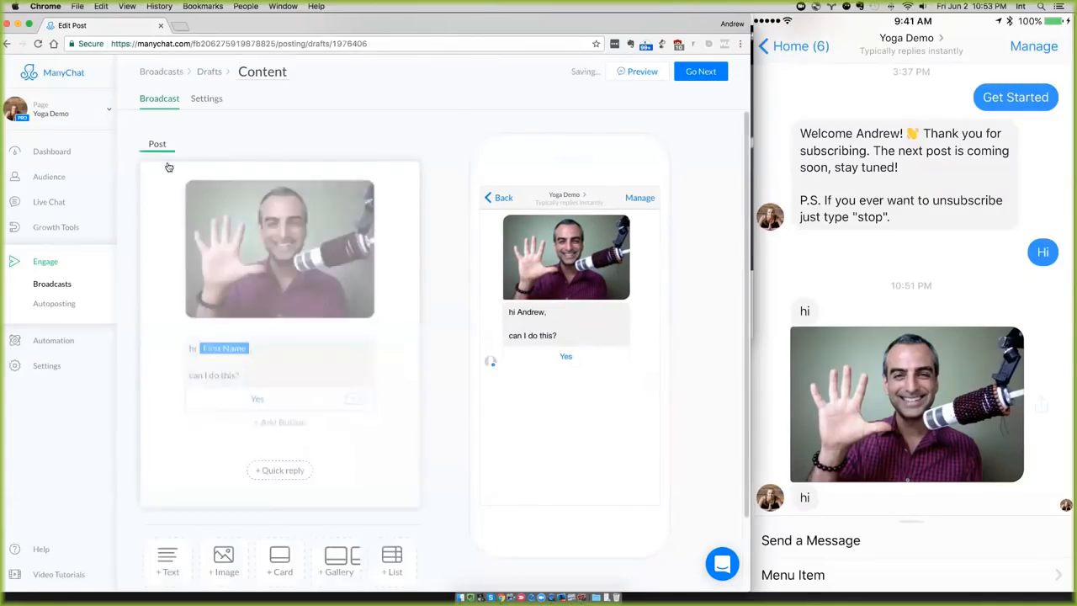
click(634, 71)
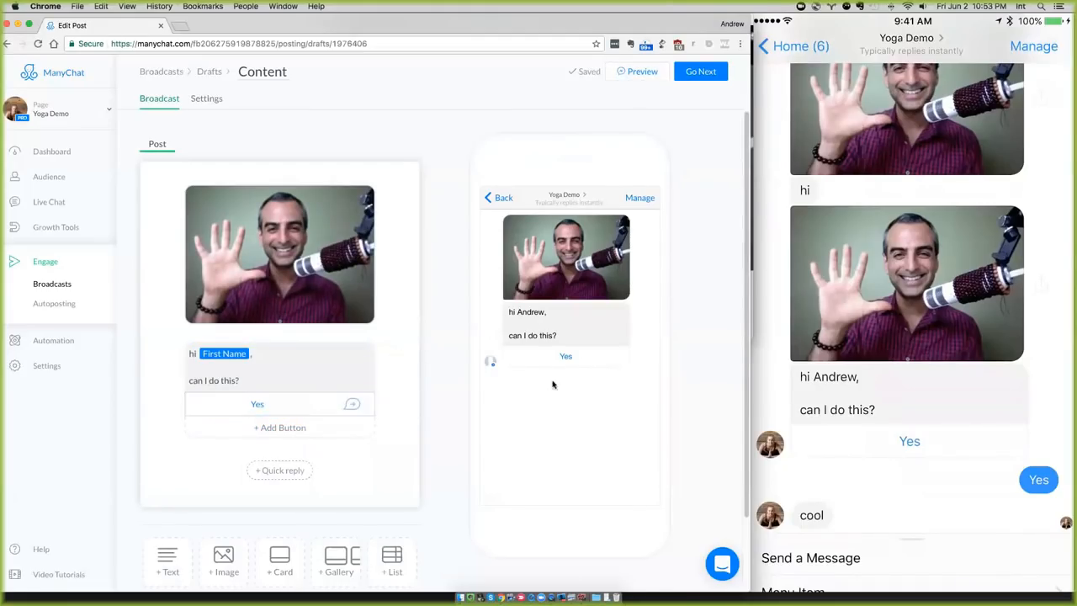
Change the Yes button's action to Open website with the URL botacademy.com/join.
click(288, 406)
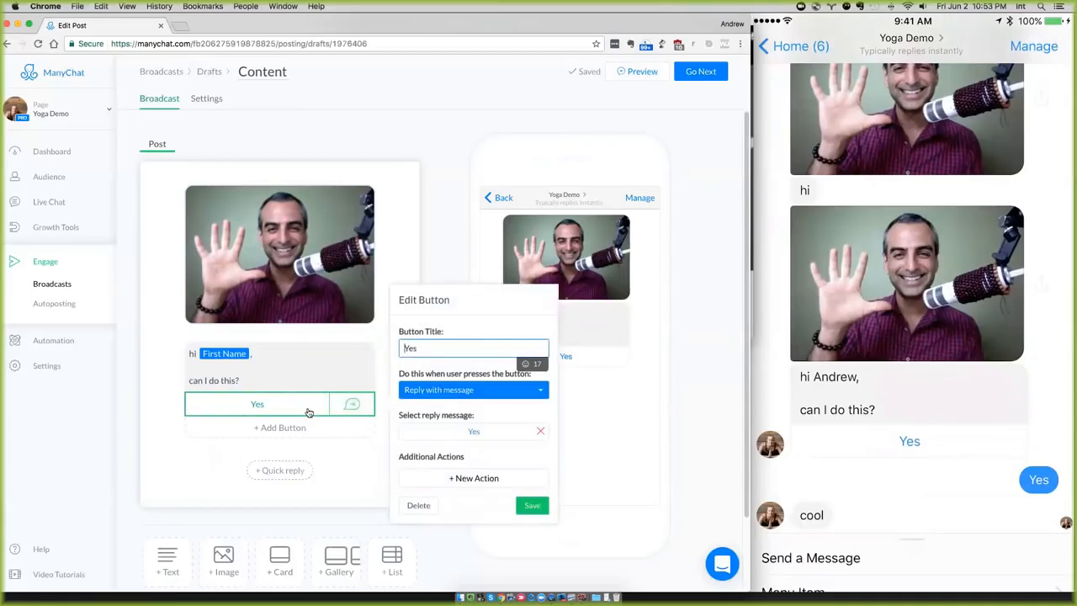
click(446, 391)
click(465, 401)
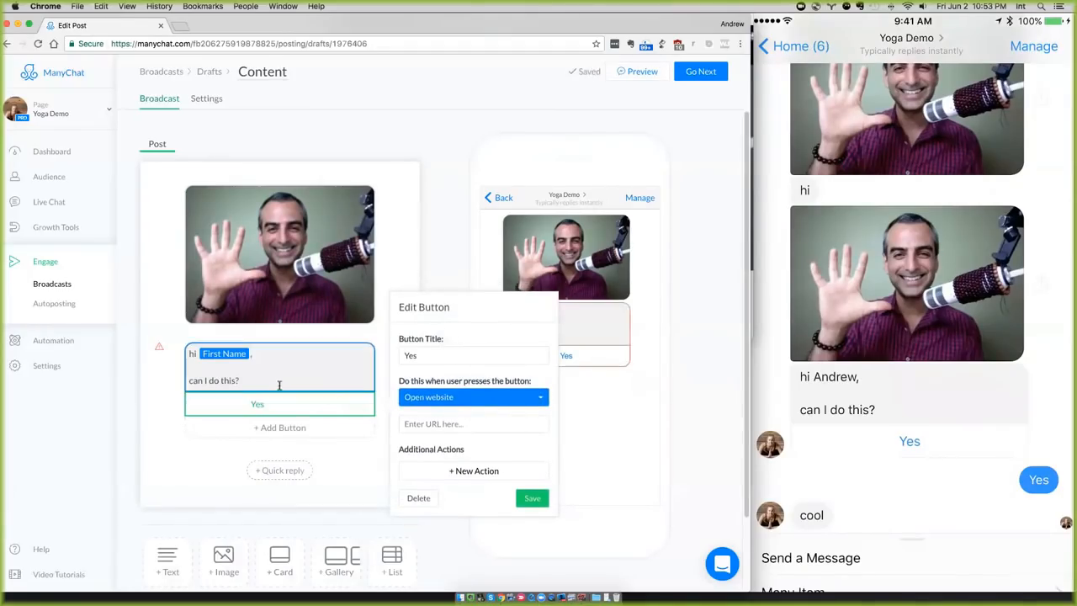
click(466, 423)
text(b)
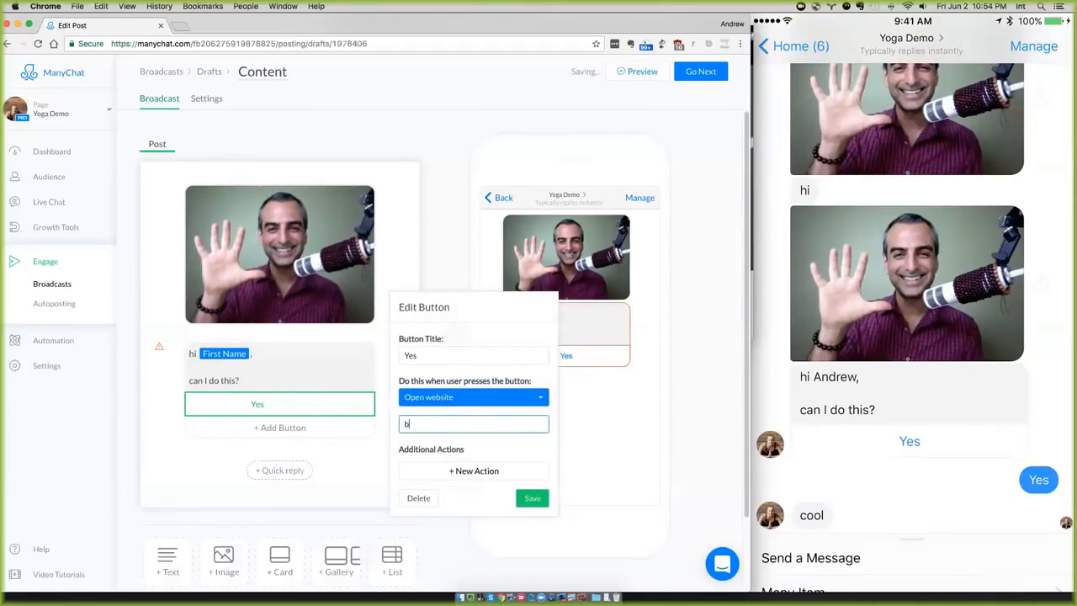
text(otacad)
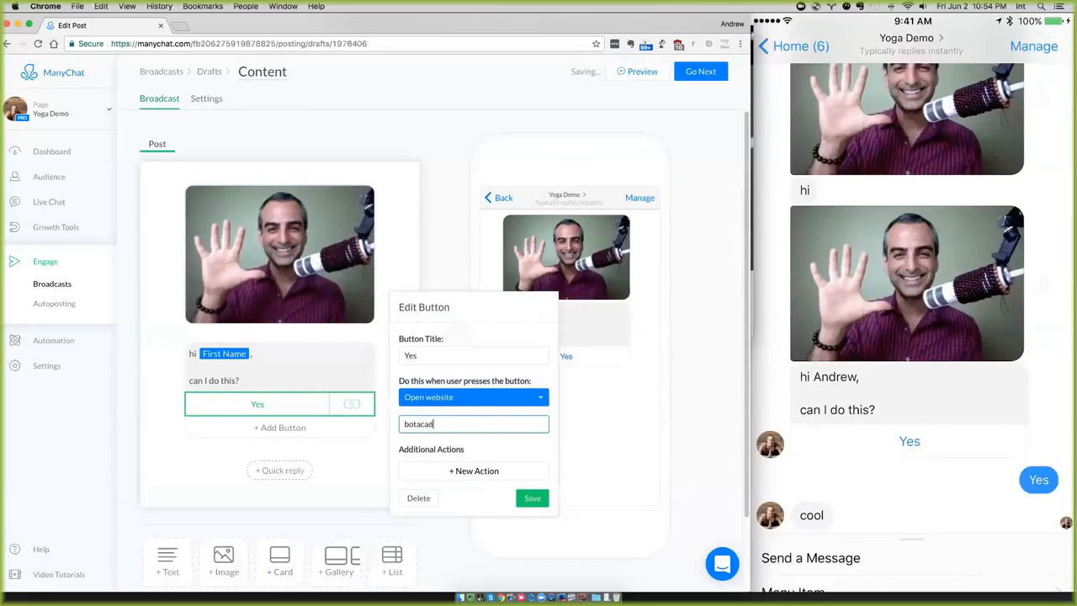
text(emy.com/join)
Reword the question in the text block to "can I tell you about my course?" and send a preview.
click(287, 382)
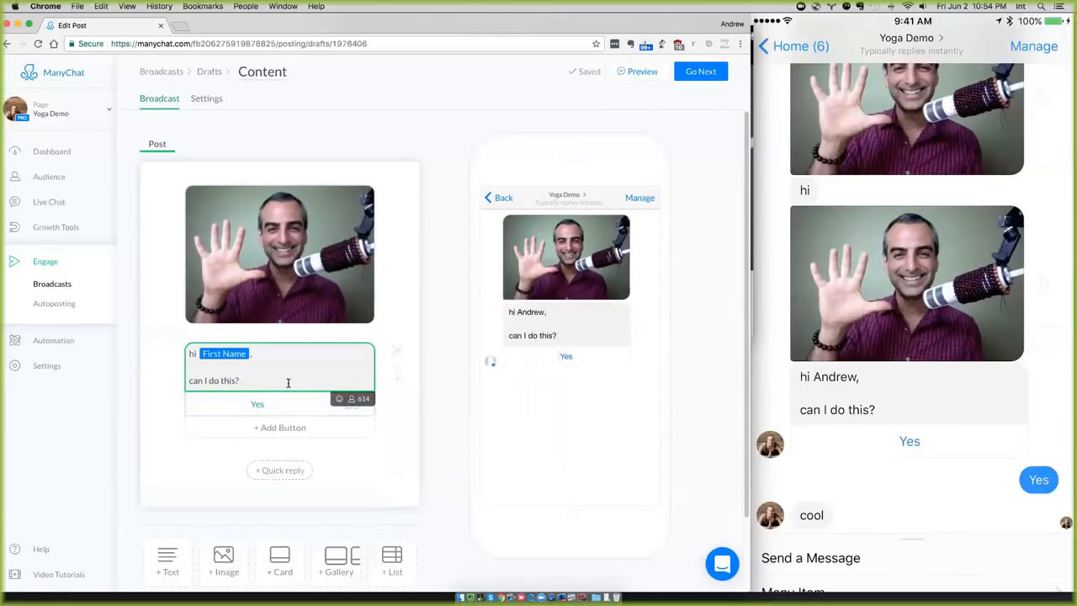
key(alt+shift+Left)
key(alt+shift+Left)
text(tell you about my co)
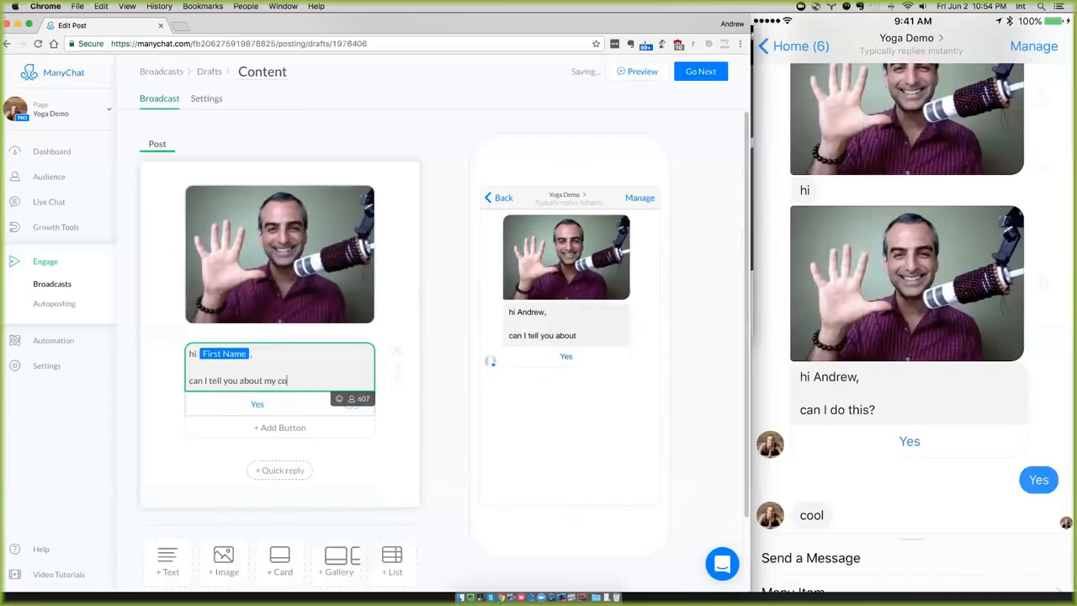
text(urse?)
click(264, 365)
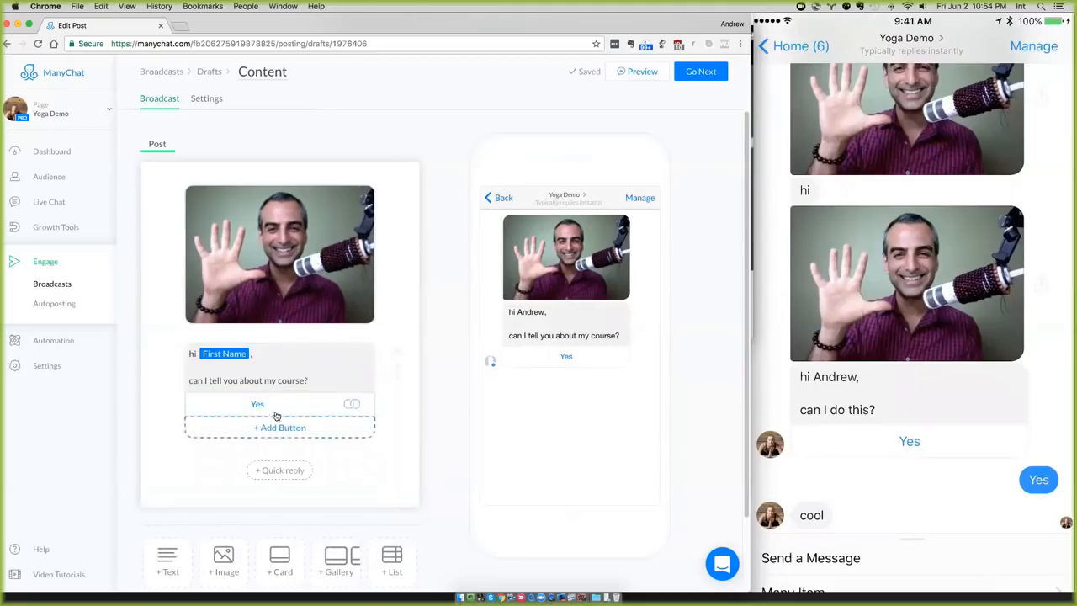
click(637, 76)
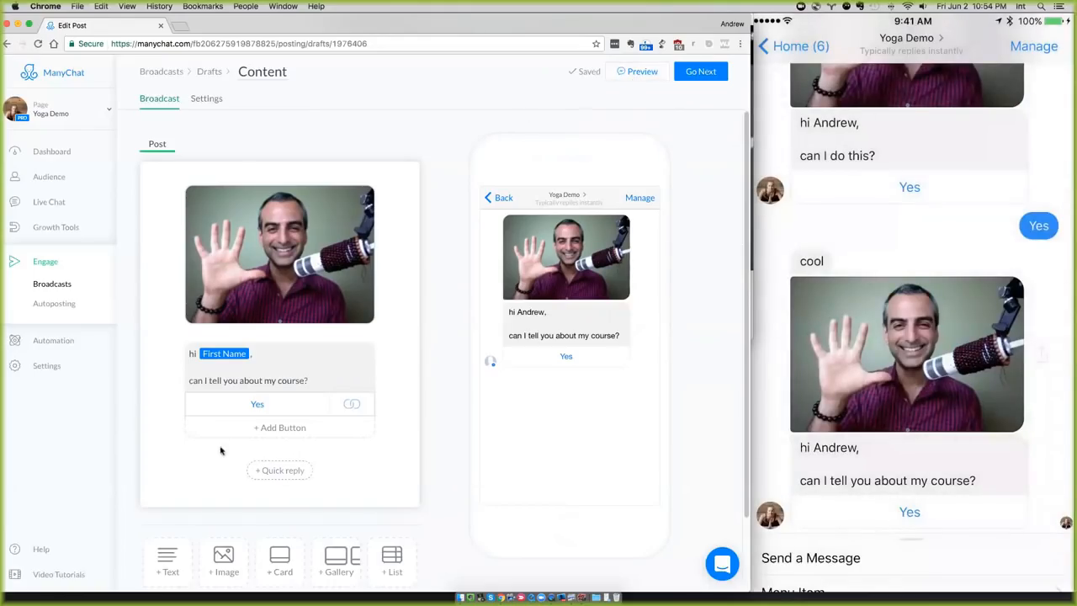
Replace the question below the greeting with "Do you want to talk to a rep?".
click(329, 381)
drag(328, 382, 170, 379)
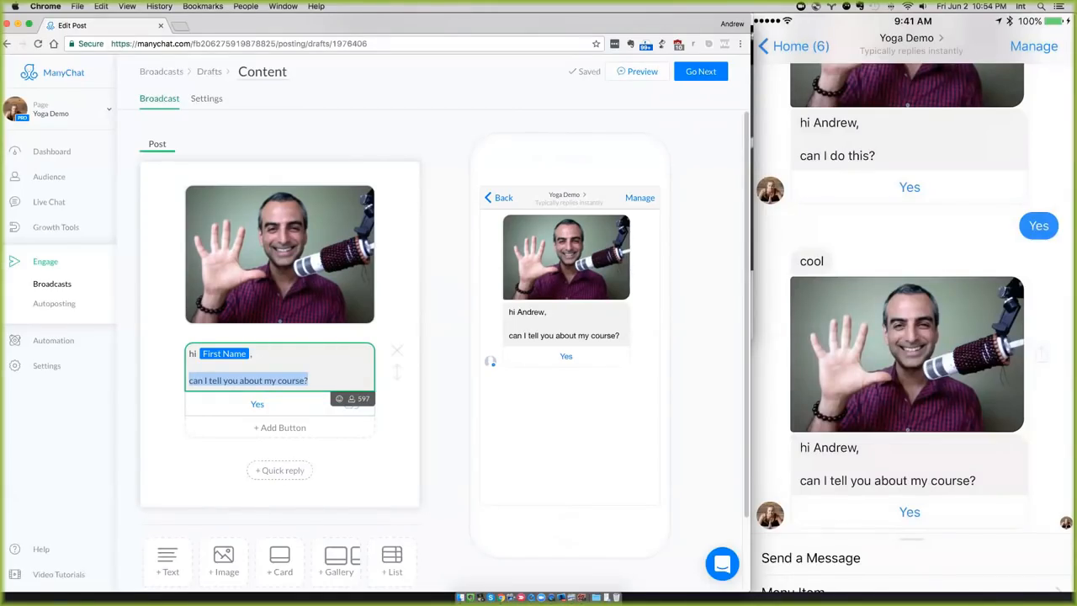
key(BackSpace)
text(Do you)
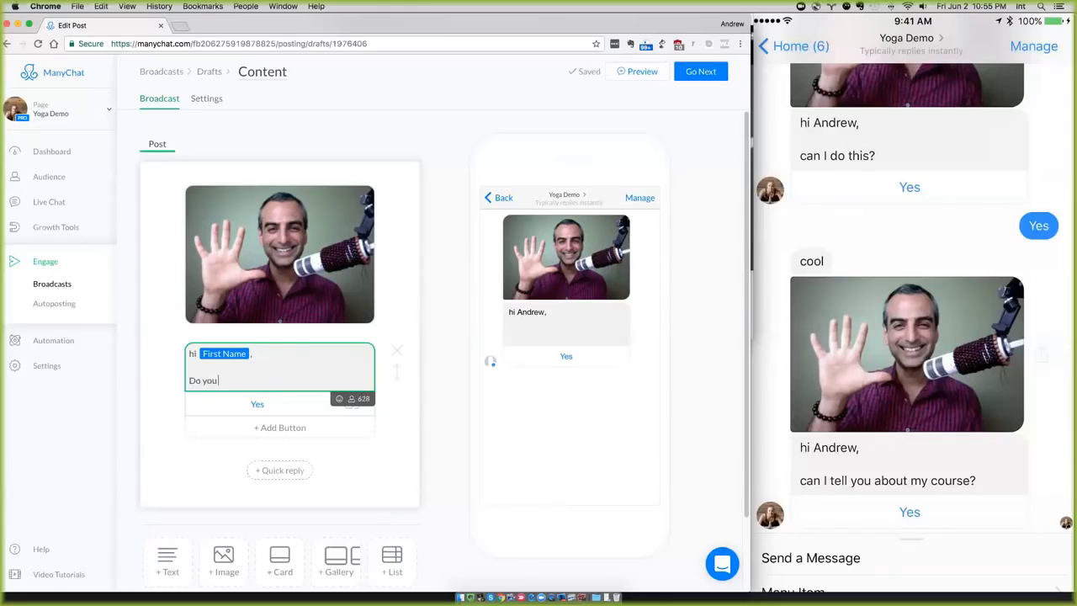
text( want to talk to)
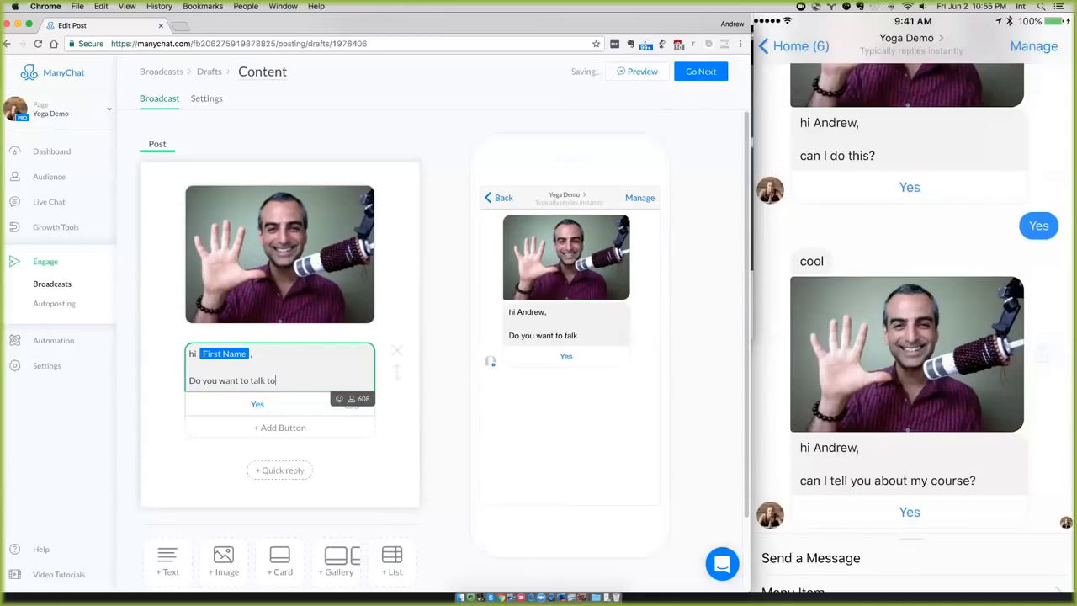
text( a rep?)
Retitle the Yes button with a telephone emoji followed by "call a rep".
click(248, 405)
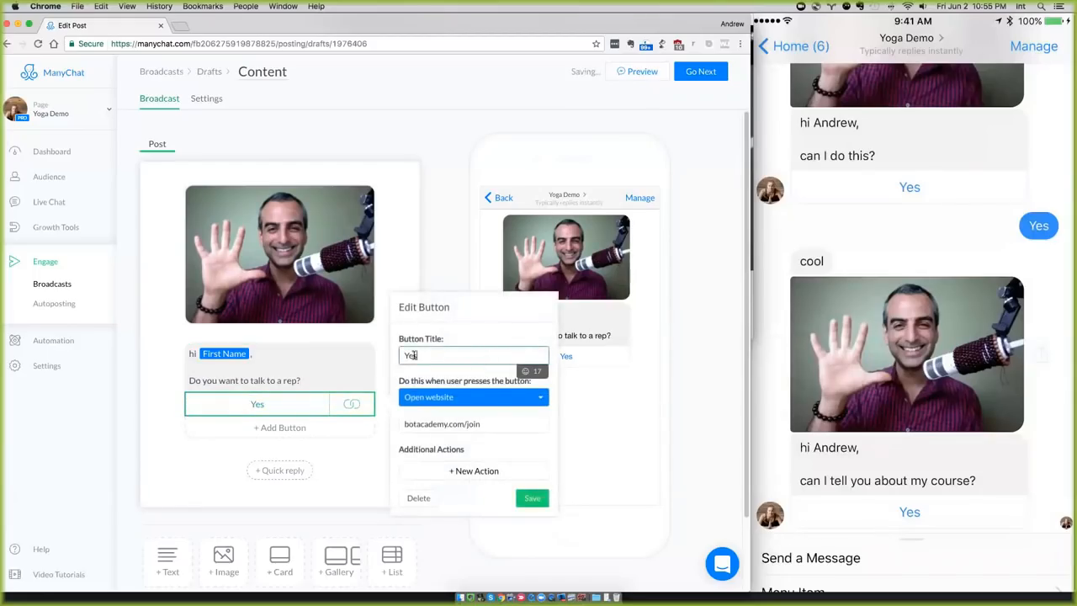
drag(415, 355, 399, 354)
key(BackSpace)
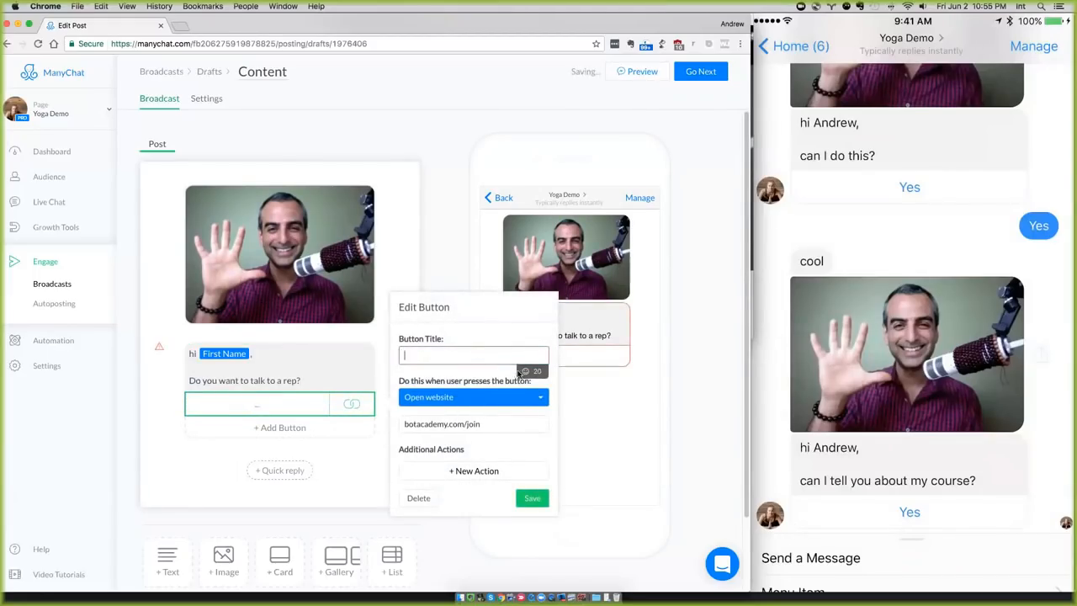
click(526, 373)
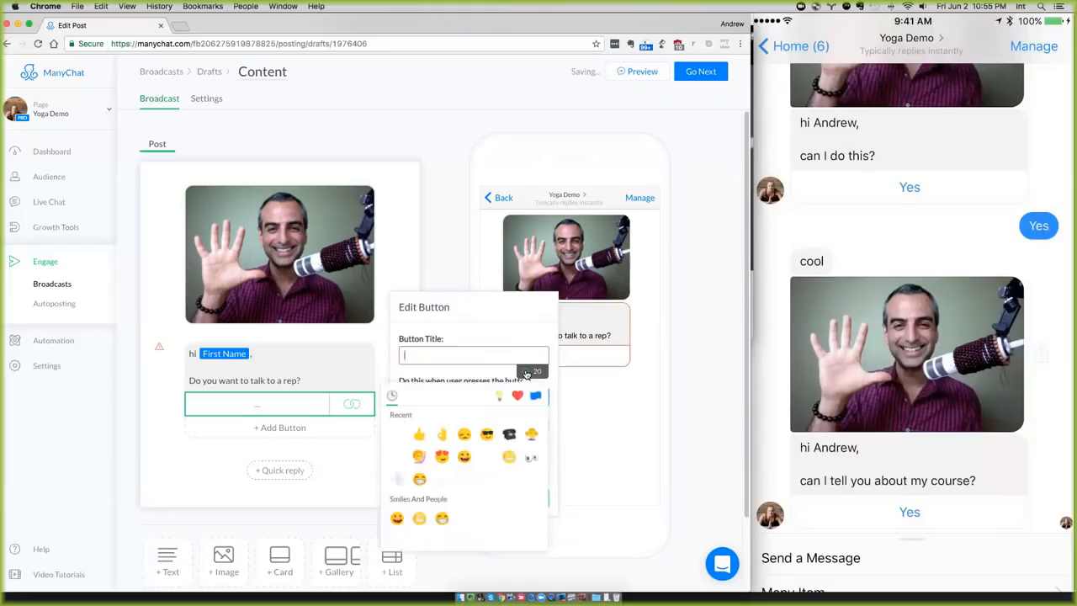
click(508, 436)
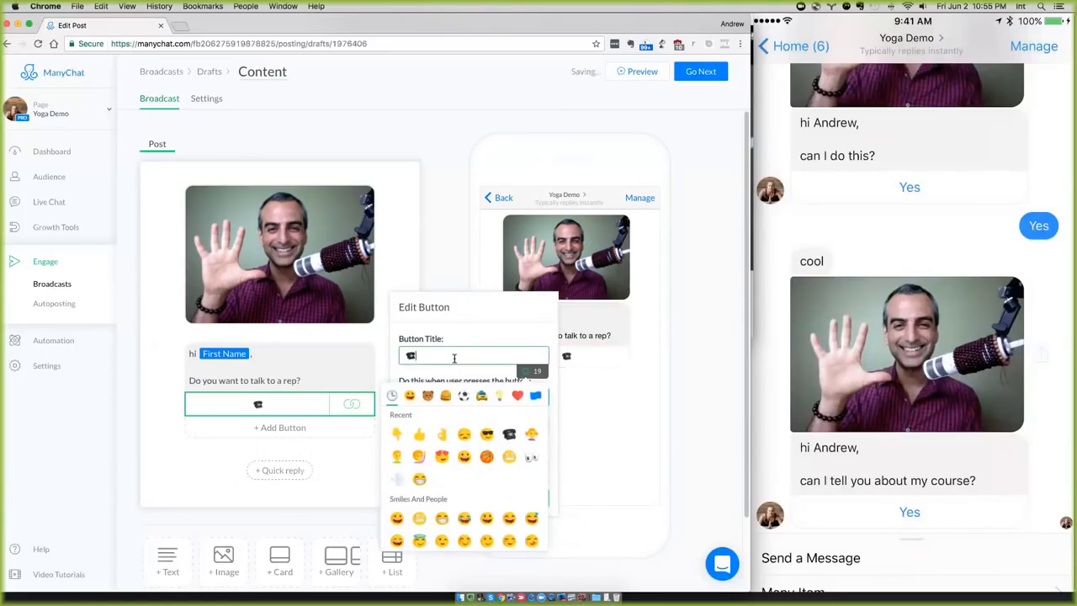
click(454, 358)
text(call a)
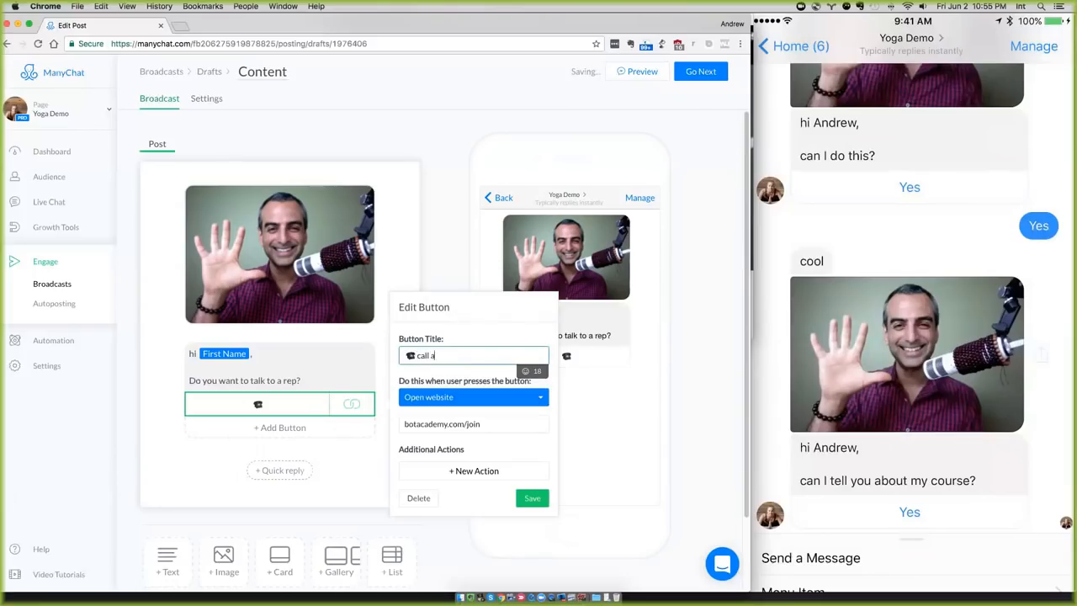
text( rep)
Set the button to Call a phone number, save it with the rep's phone number, and preview it, cancelling the test call.
click(463, 396)
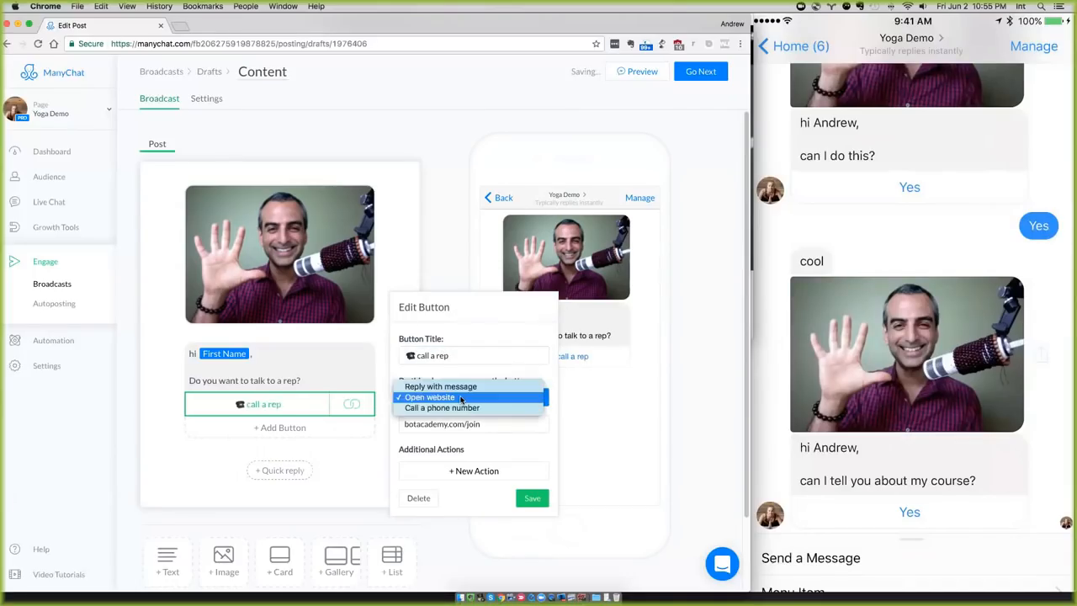
click(470, 408)
click(480, 423)
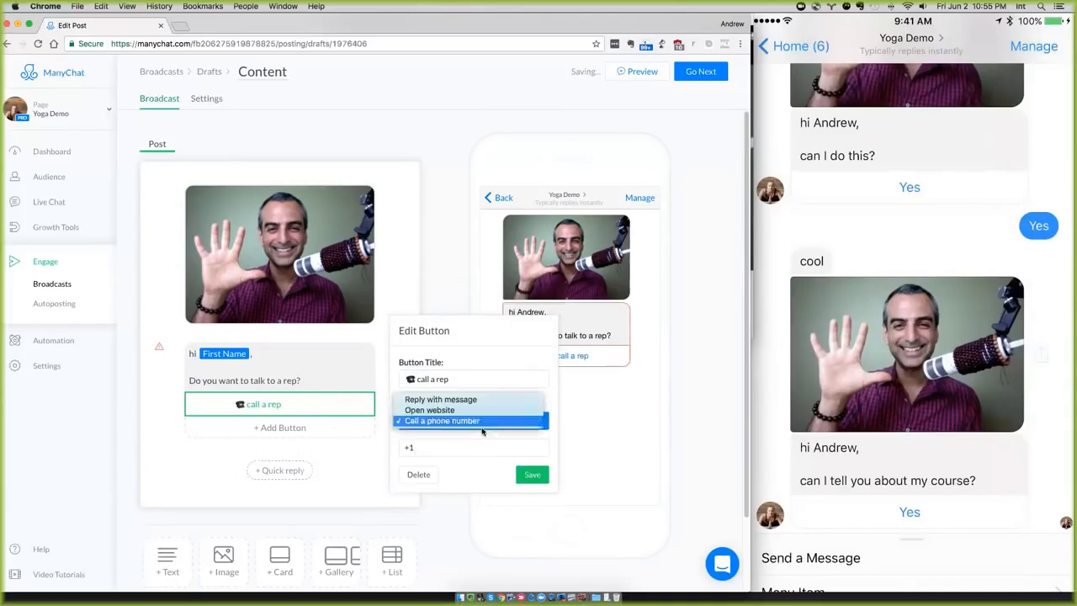
click(483, 455)
click(468, 449)
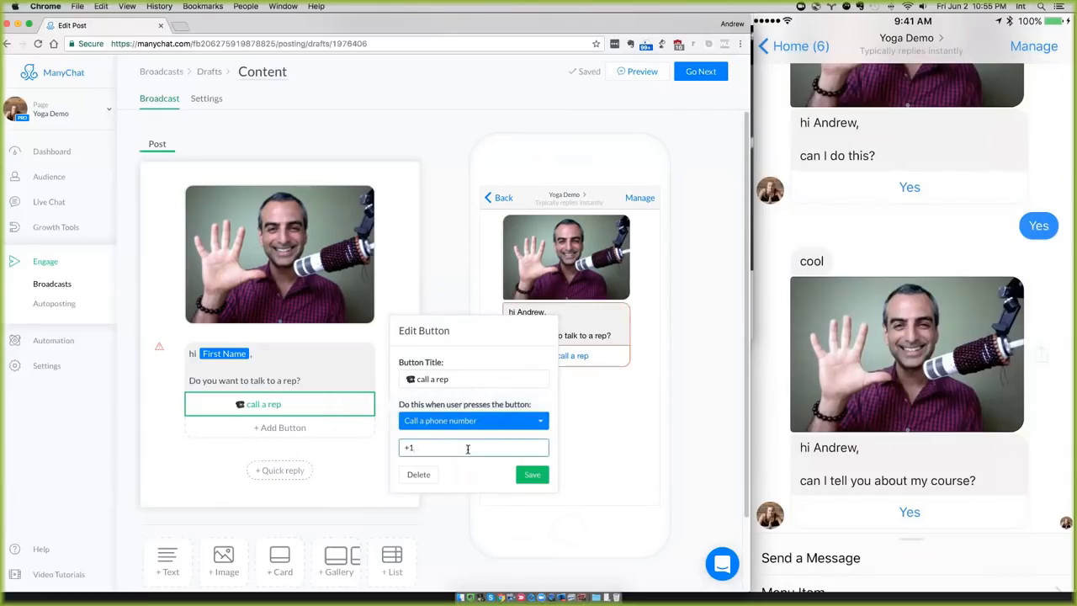
text(212) 555-1212)
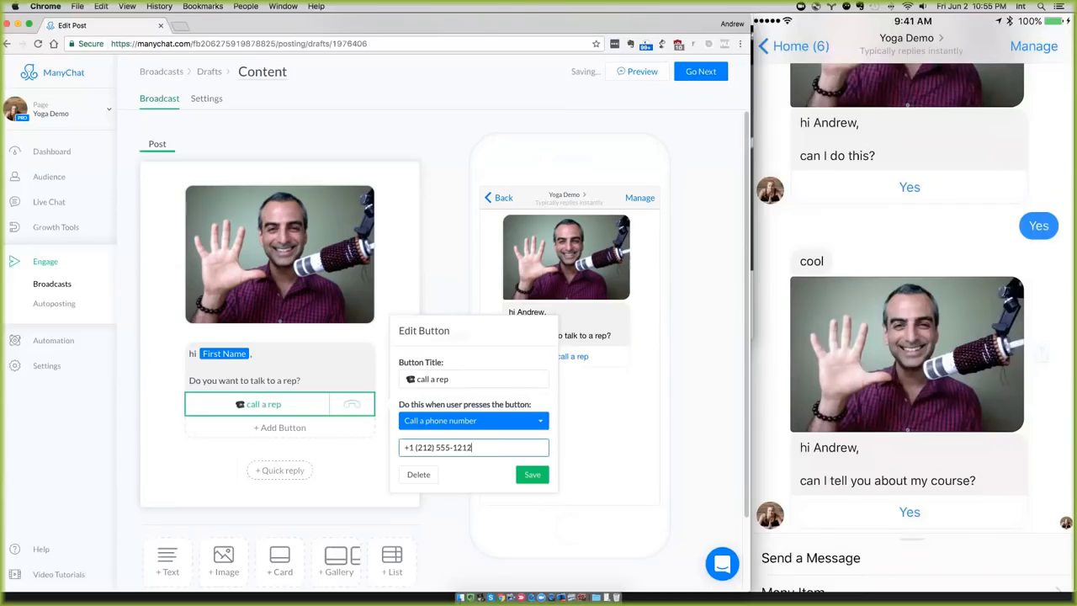
click(532, 475)
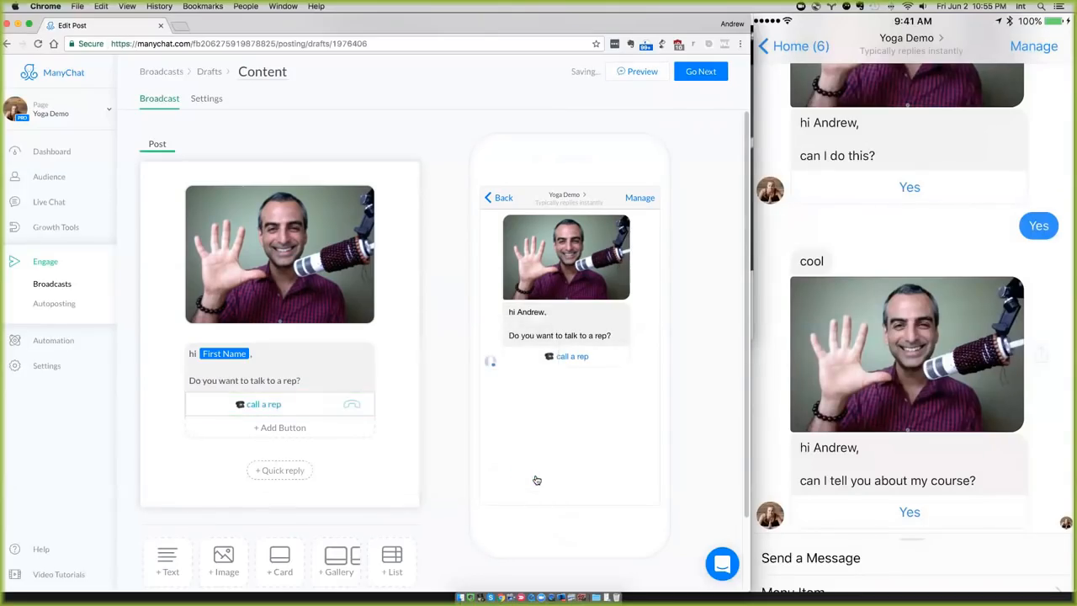
click(644, 75)
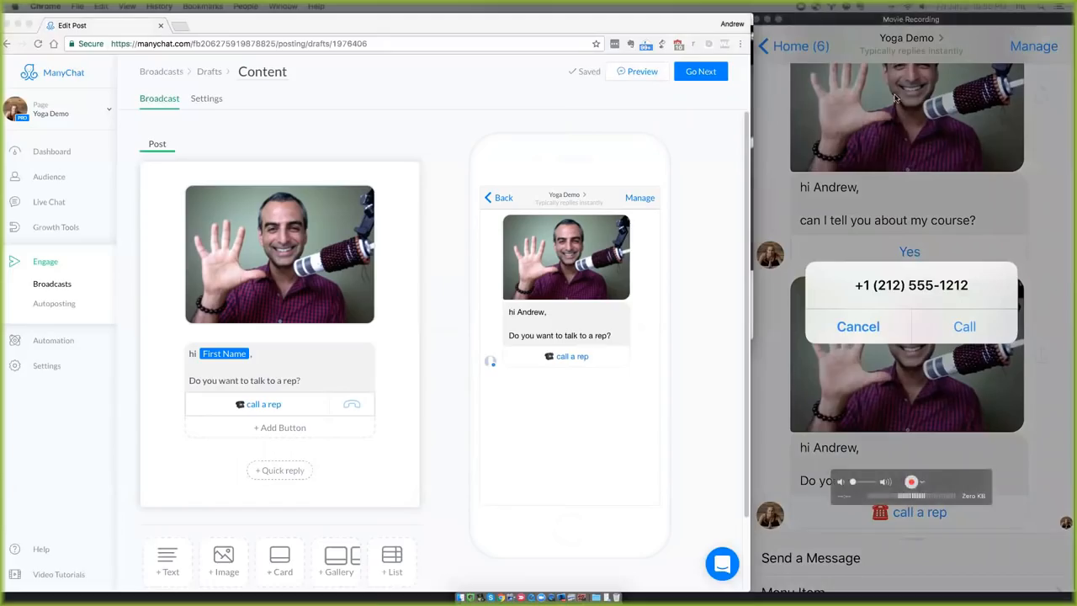
click(857, 325)
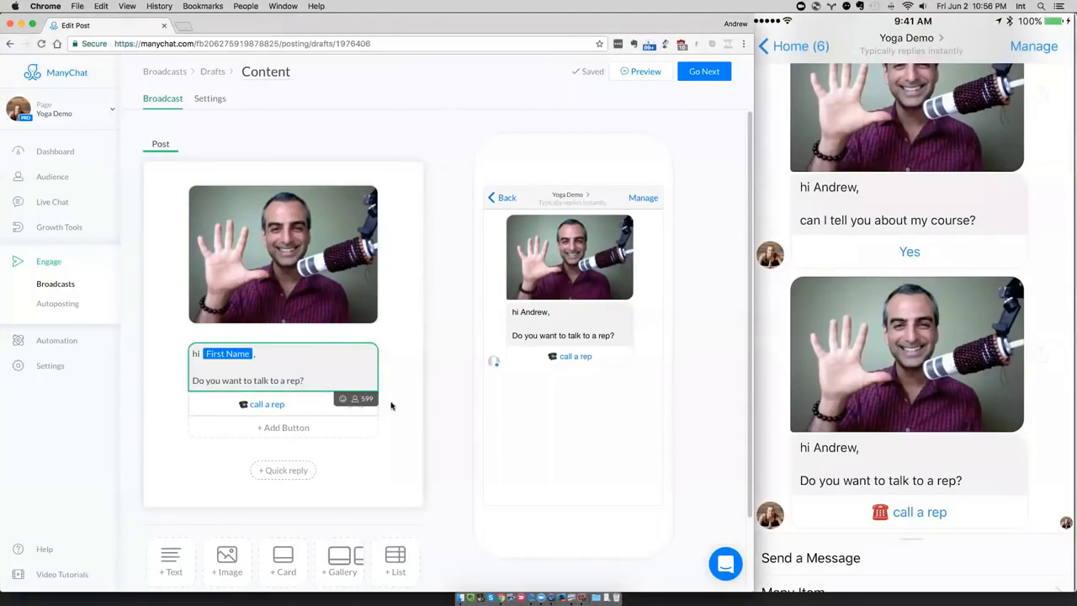
Add an empty text block and move it between the photo and the greeting text block.
click(443, 418)
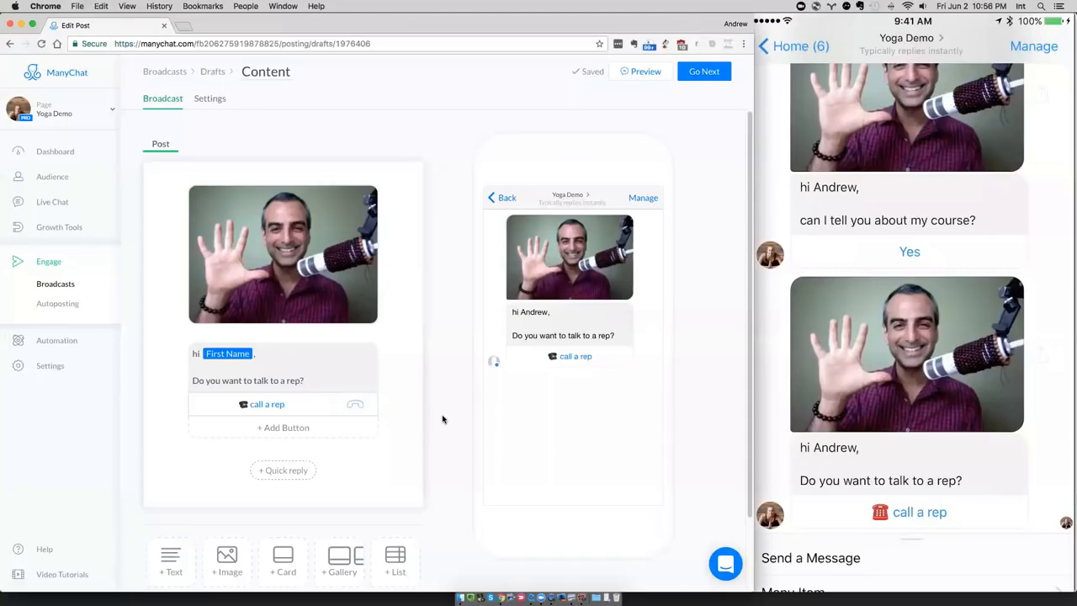
scroll(442, 419, down, 2)
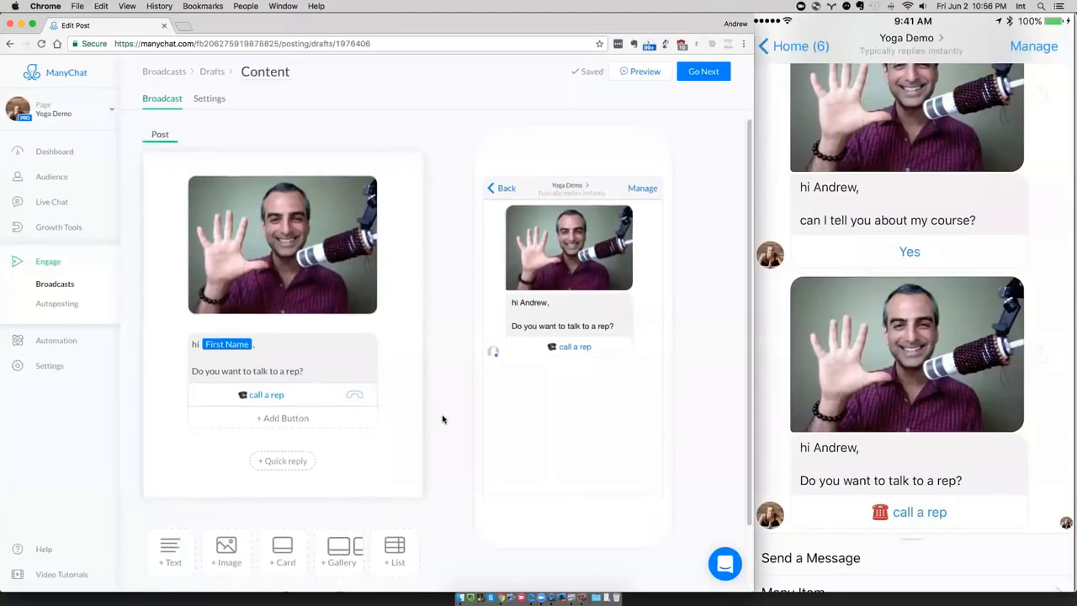
scroll(443, 419, down, 4)
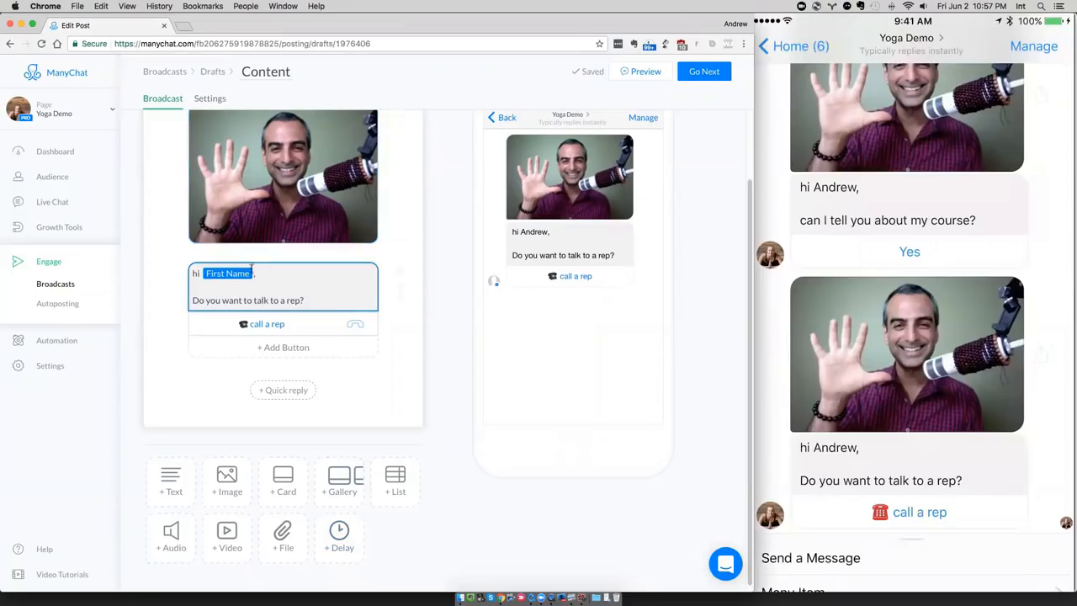
mouse_move(776, 449)
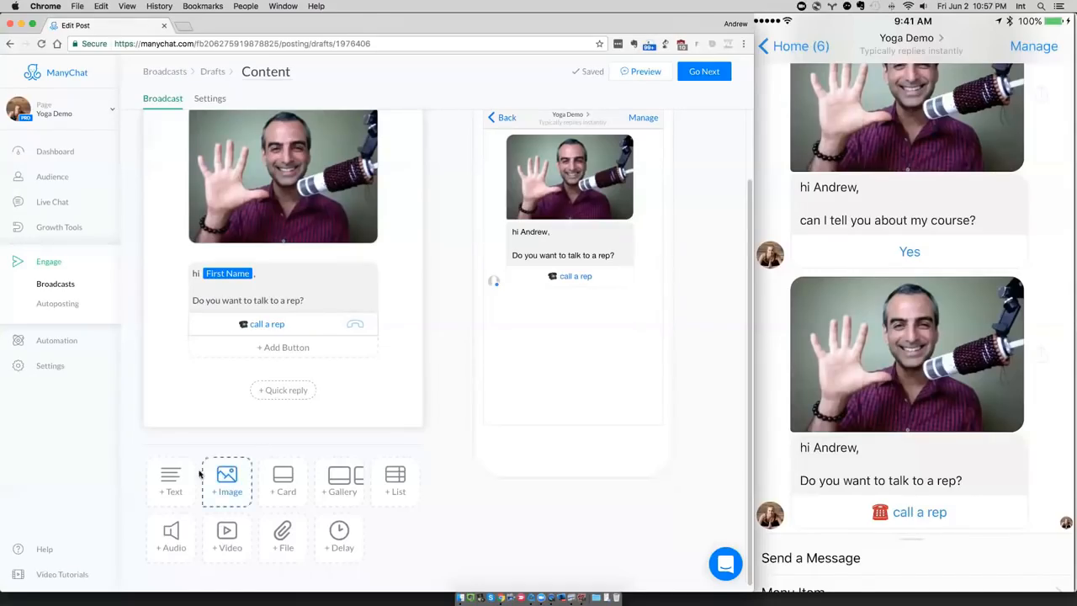
click(172, 478)
drag(397, 404, 396, 288)
click(283, 279)
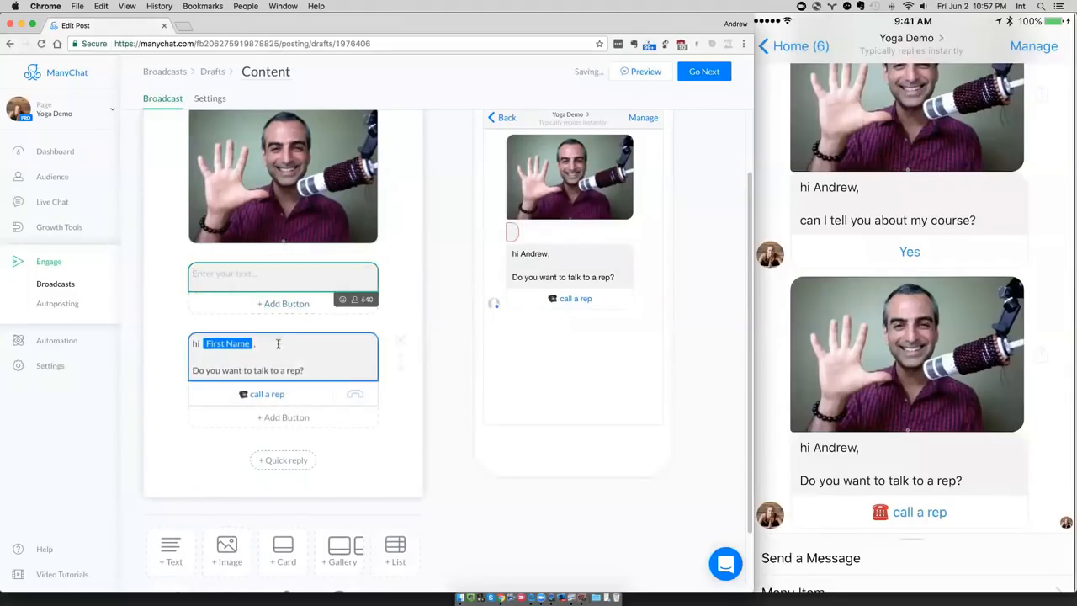
Delete the greeting line with its First Name variable from the text block that holds the call a rep button.
click(204, 347)
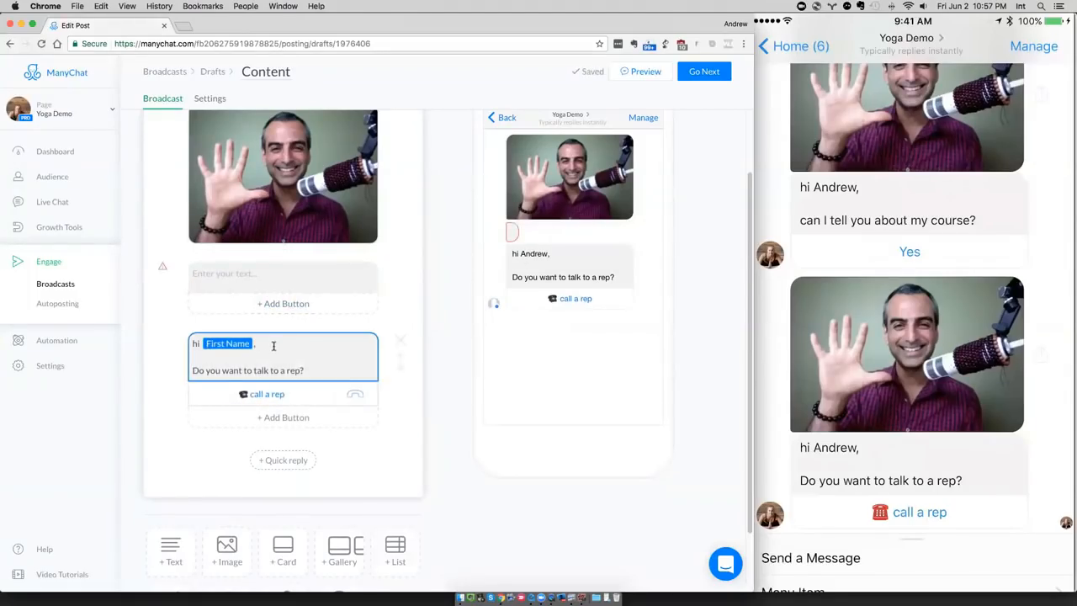
drag(272, 345, 186, 343)
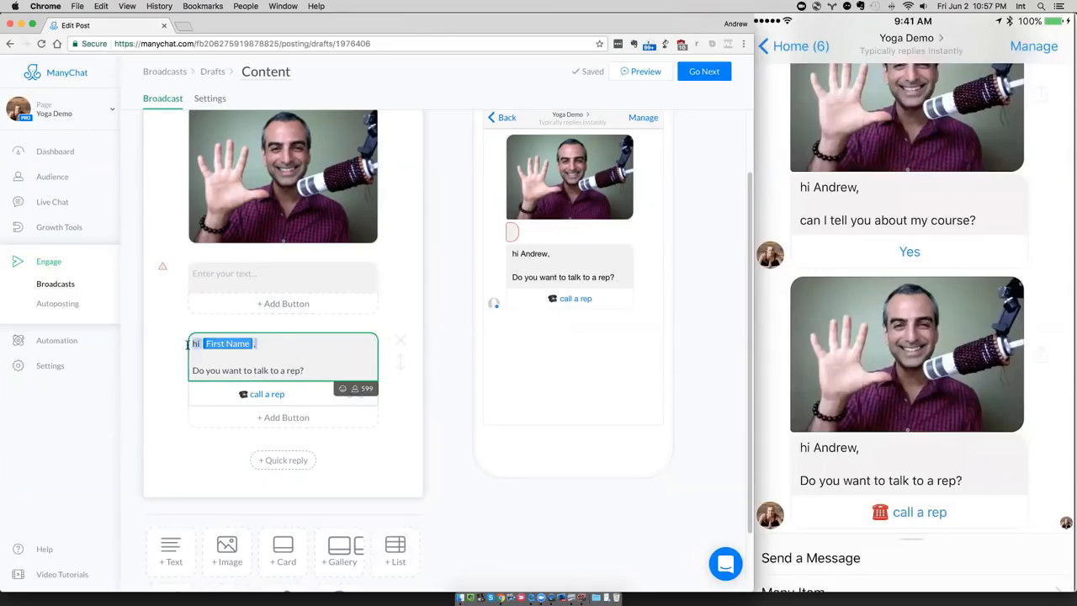
key(BackSpace)
Fill the empty text block with "Hi", the First Name variable with the fallback "friend", and a comma.
click(237, 275)
text(Hi)
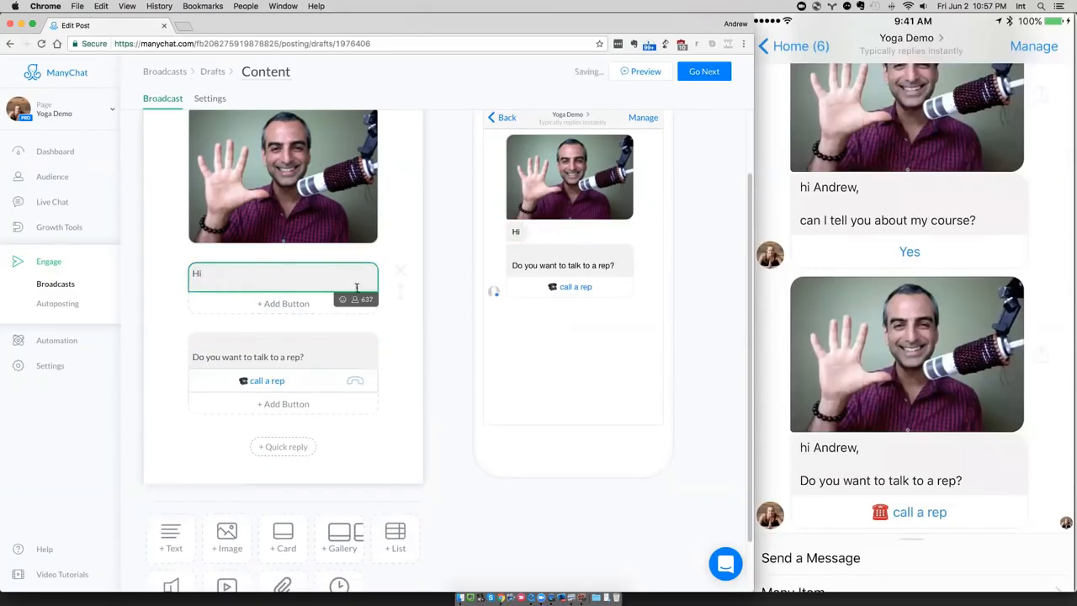
click(240, 322)
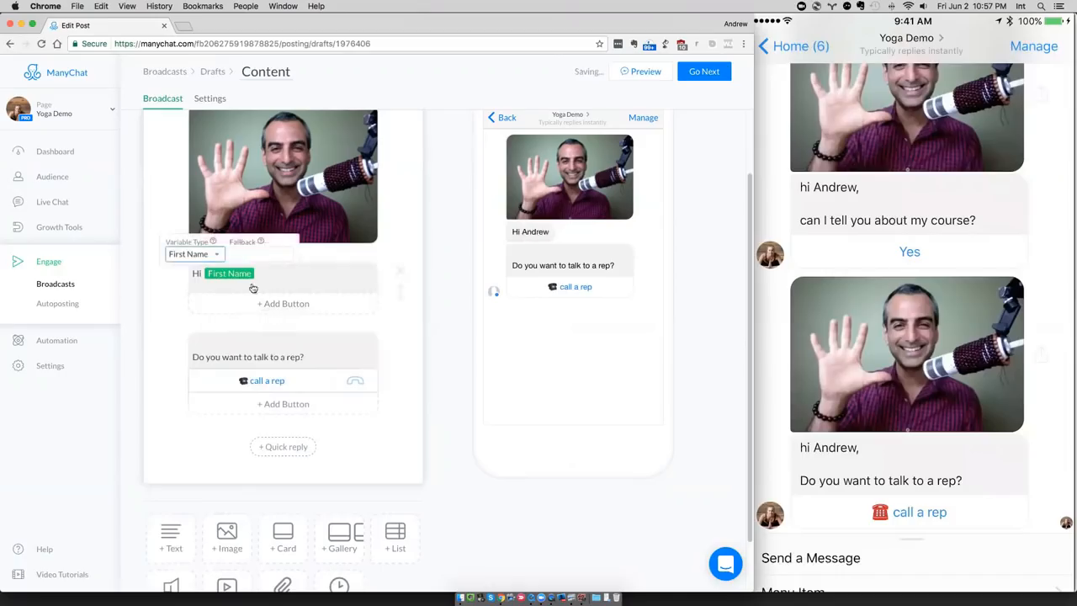
click(256, 253)
text(friend)
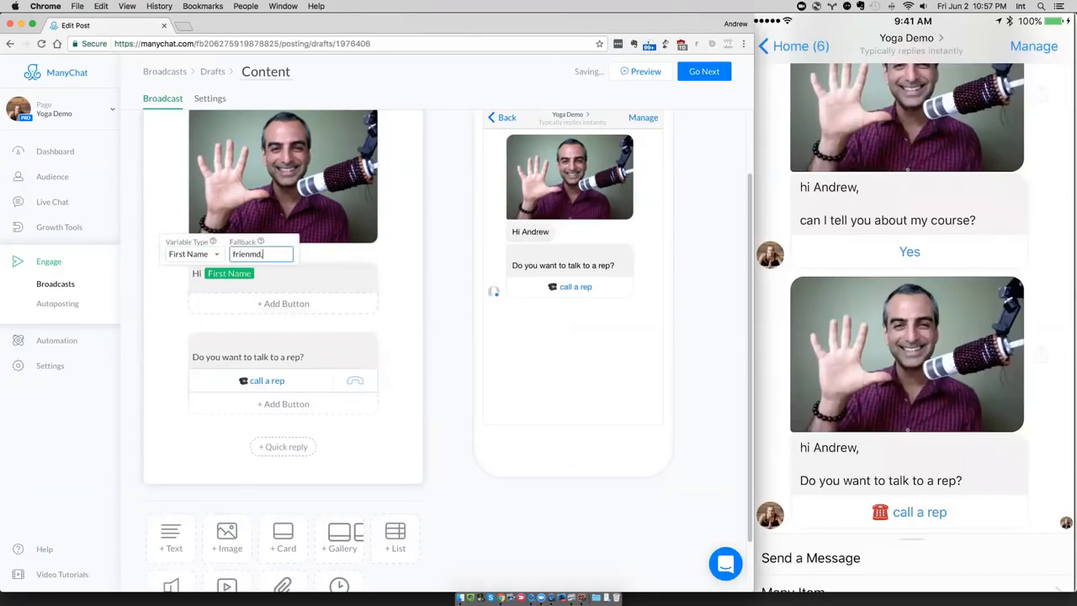
double_click(263, 271)
text(,)
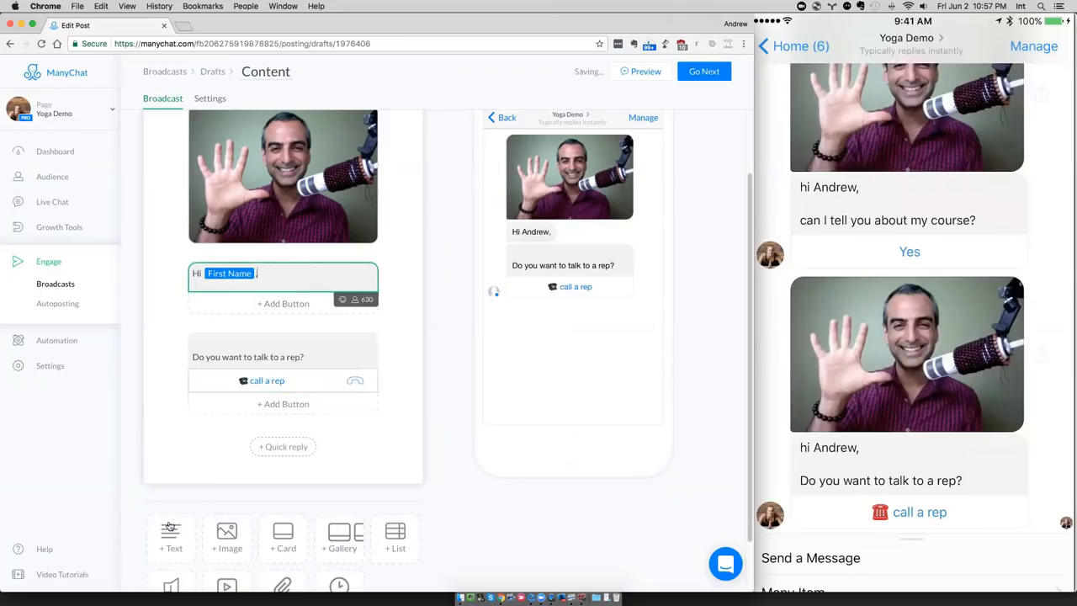
Remove the blank line above the question and insert a text block before it reading "Sometimes text & bubbles just doesn't cut it...".
click(262, 354)
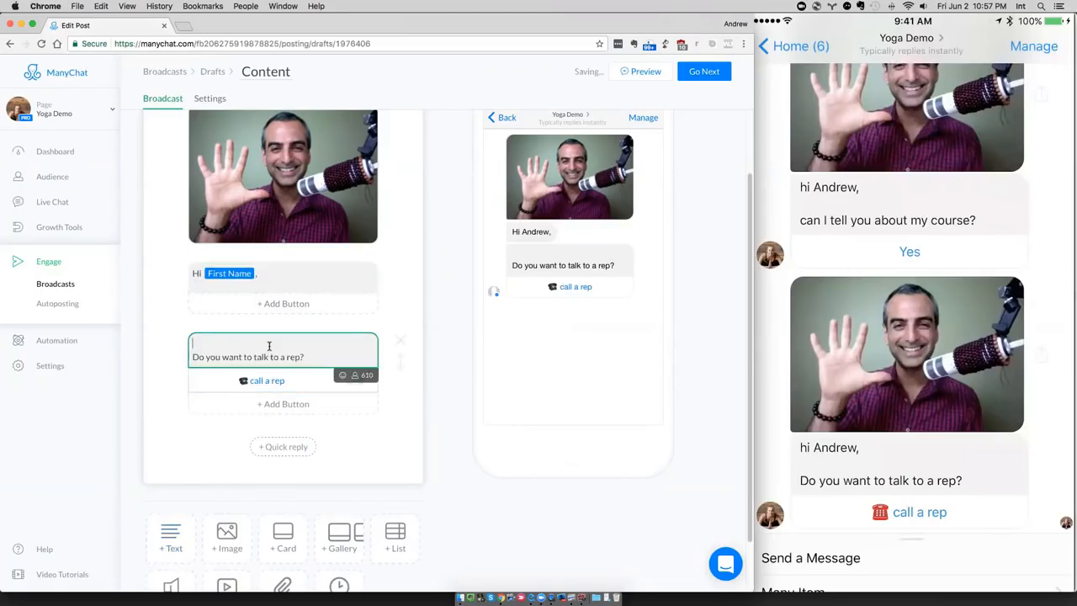
click(172, 532)
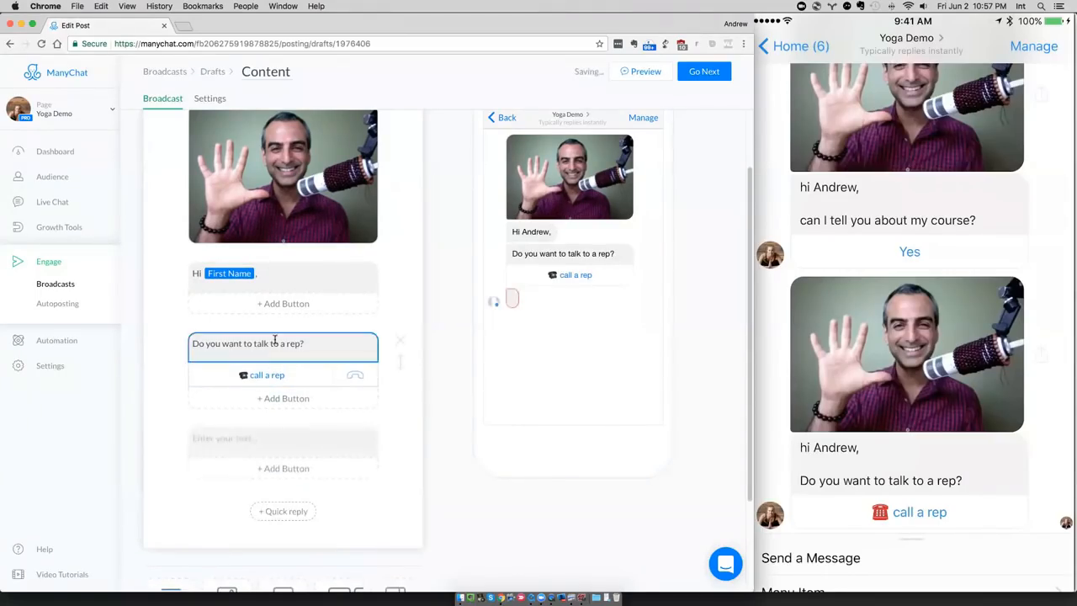
drag(402, 448, 392, 335)
click(321, 339)
text(Someti)
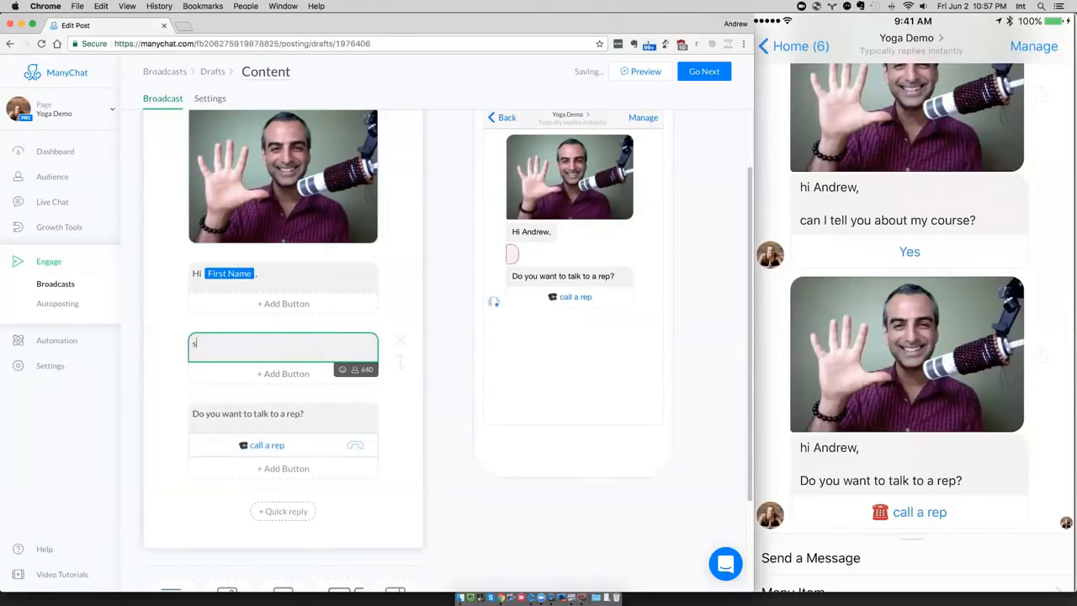
text(mes text)
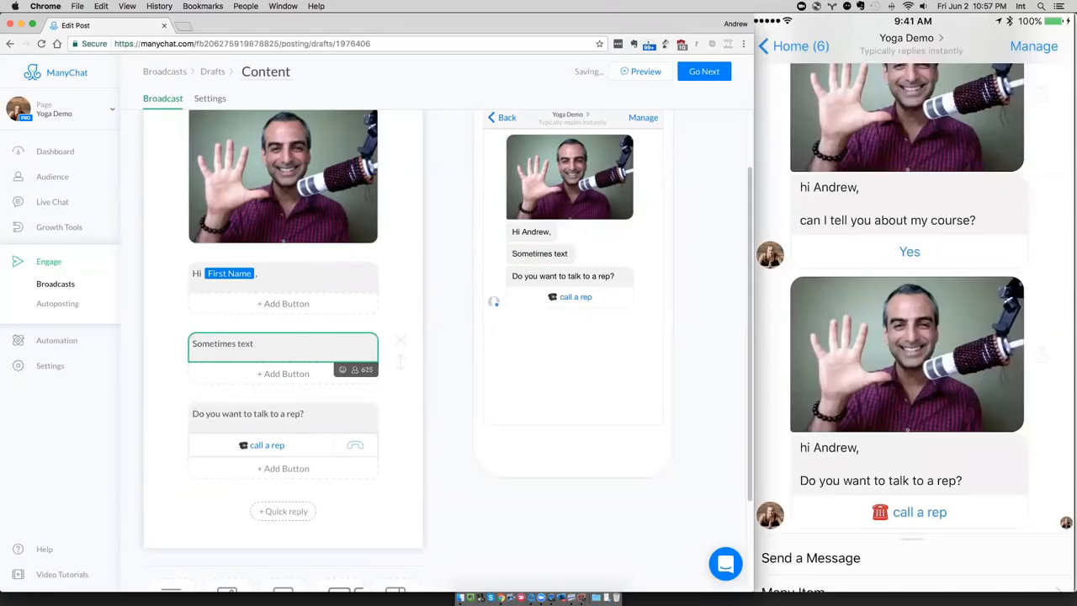
text( & bubbles just doesn't cut it...)
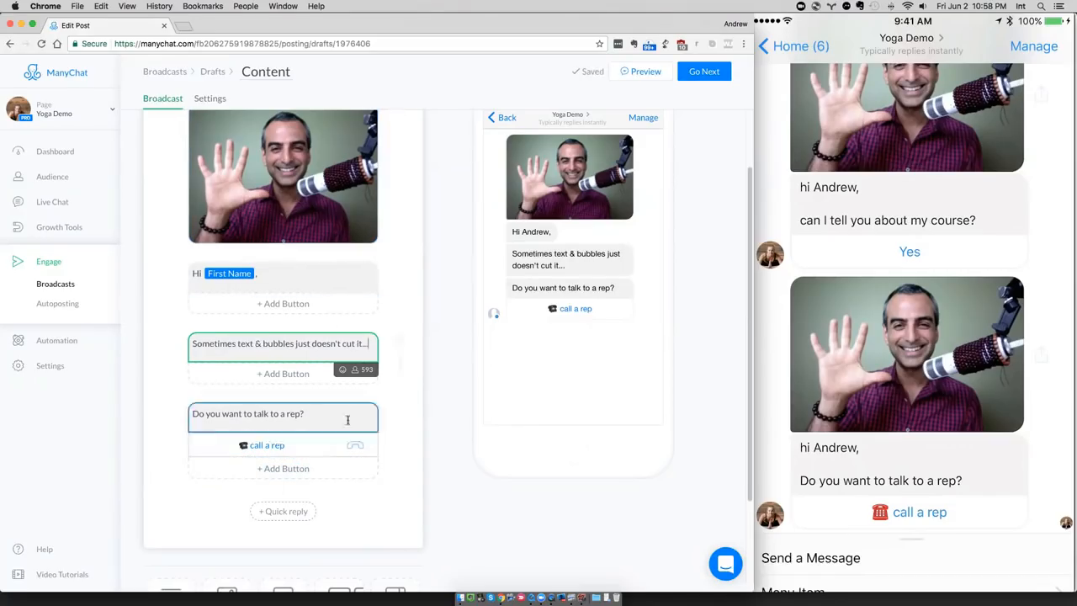
Add a delay block and move it directly before the "Do you want to talk to a rep?" block.
scroll(444, 486, down, 3)
click(339, 542)
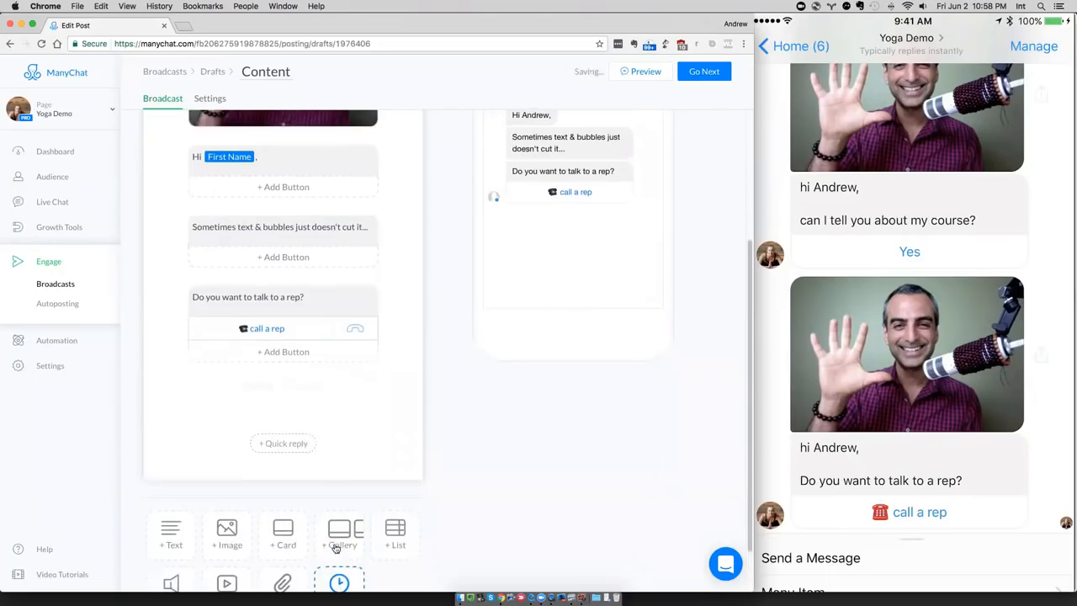
drag(399, 412, 379, 297)
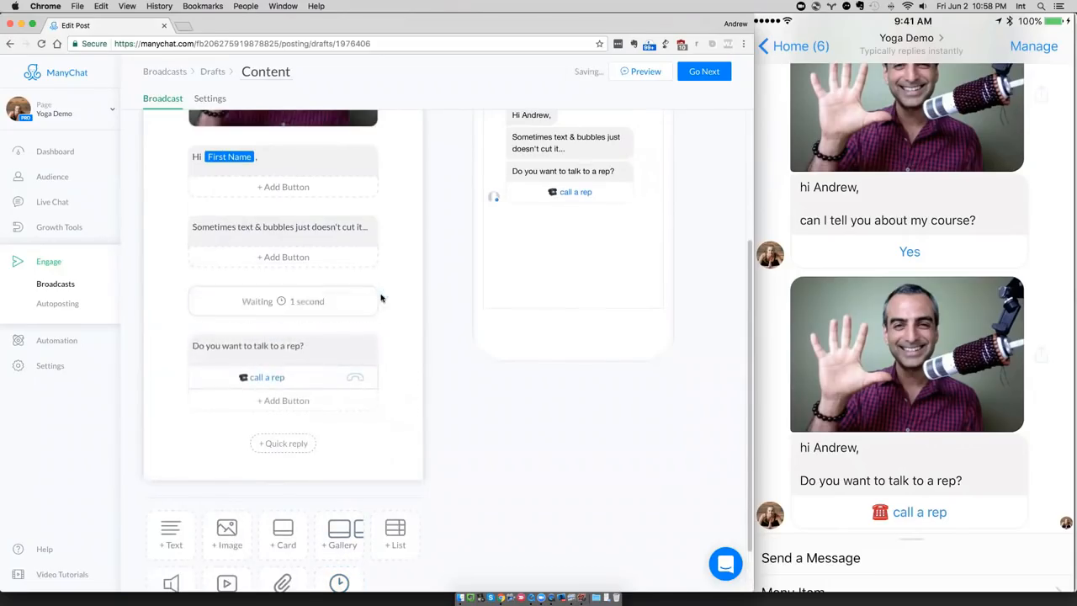
Make the delay show "typing..." while it runs and send a preview of the broadcast.
click(317, 306)
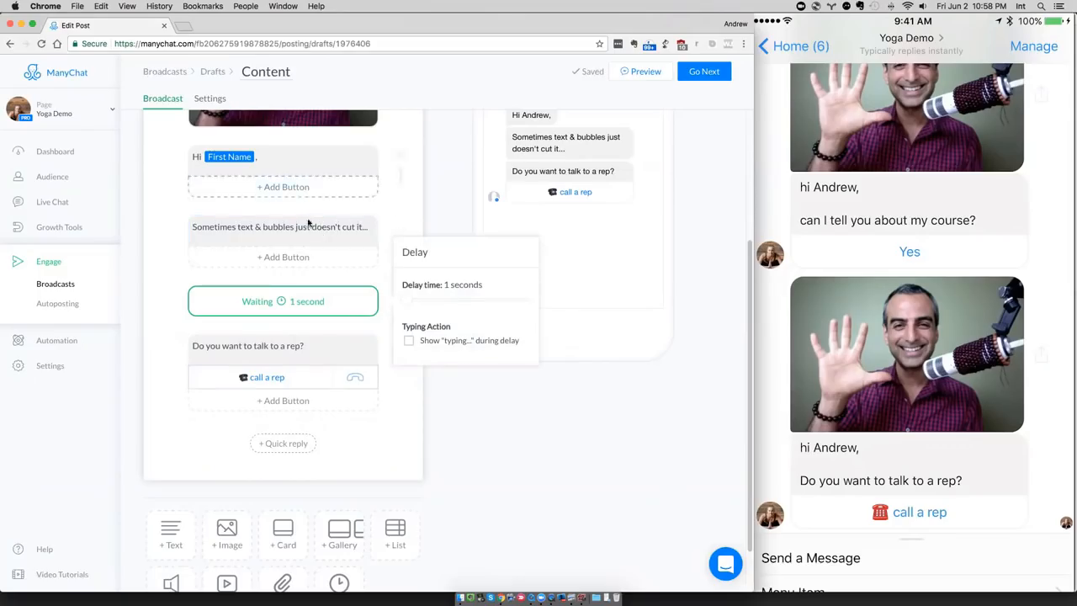
click(405, 301)
click(409, 342)
click(450, 392)
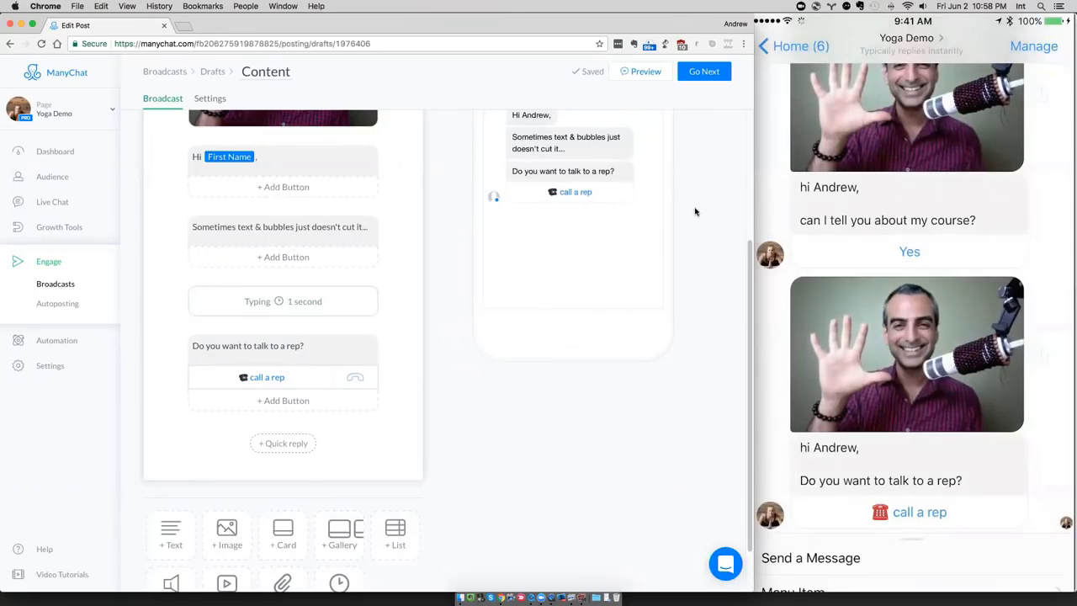
click(629, 72)
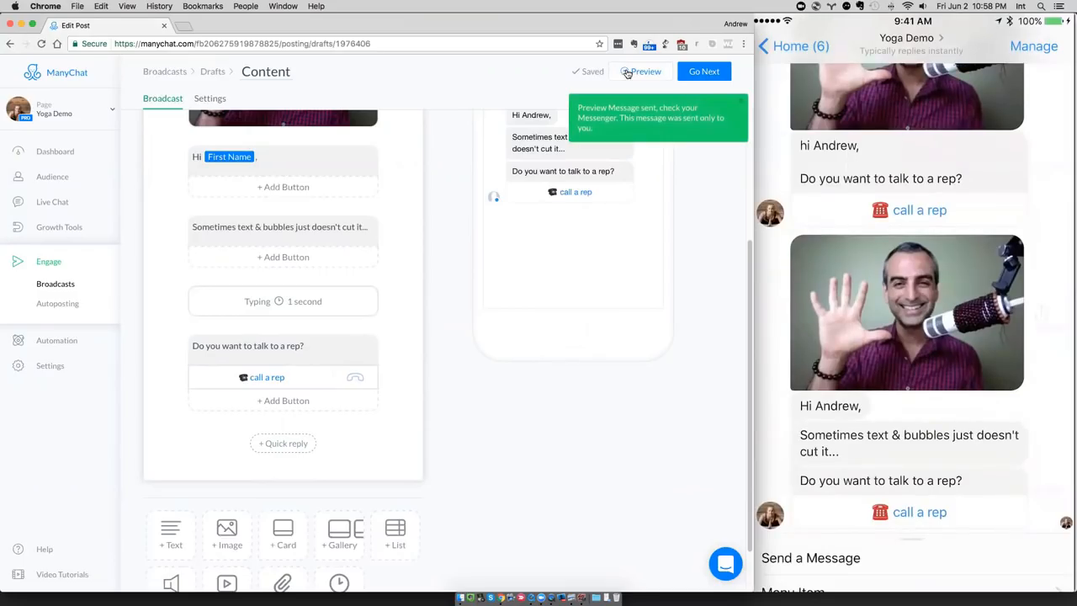
Lengthen the typing delay to 6 seconds and send another preview.
click(337, 304)
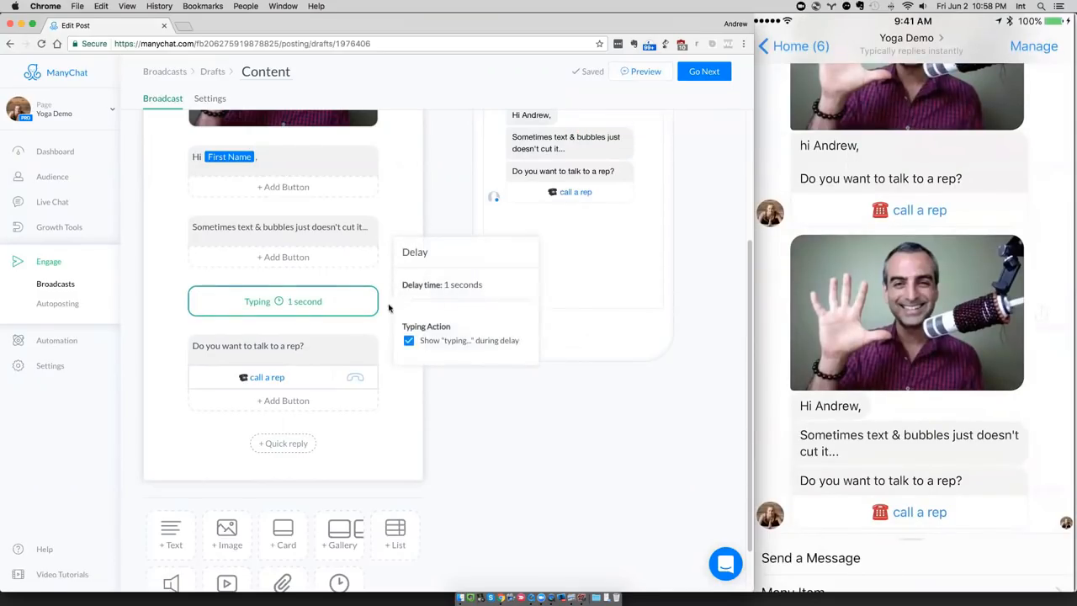
drag(400, 301, 418, 301)
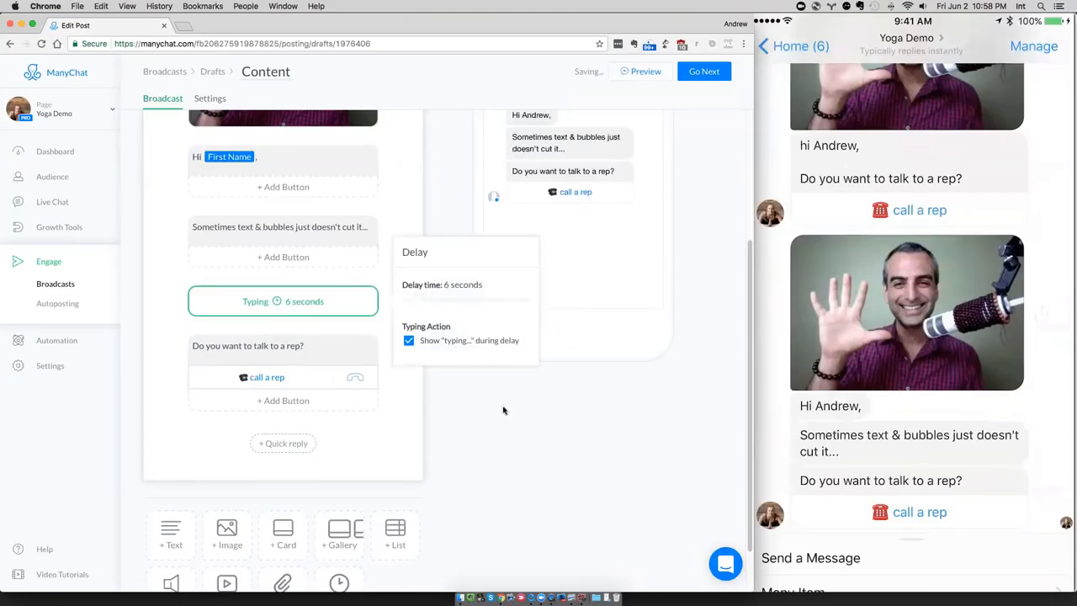
click(521, 480)
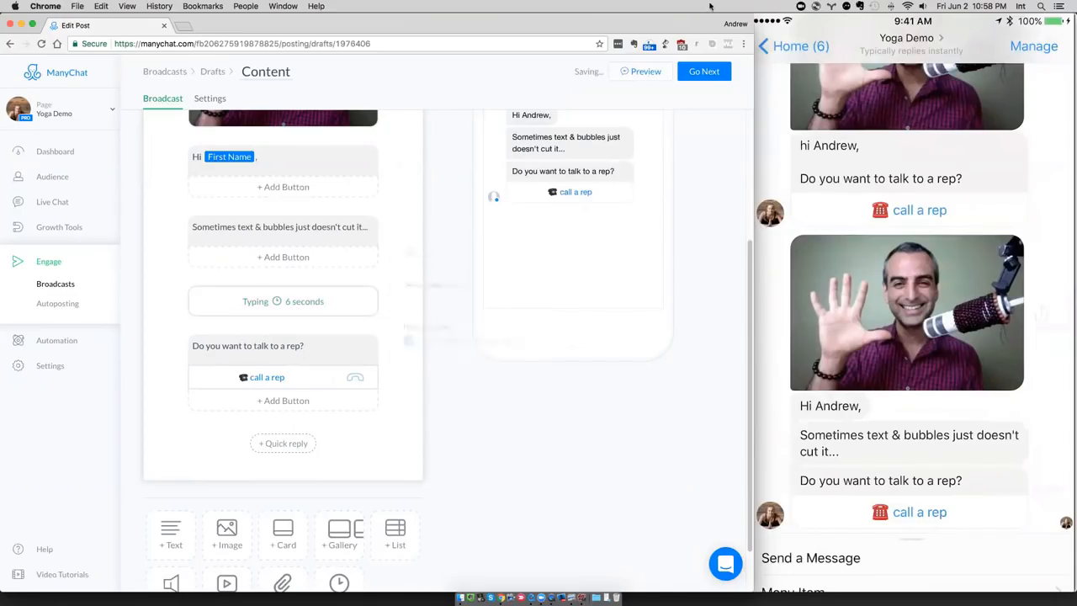
click(645, 71)
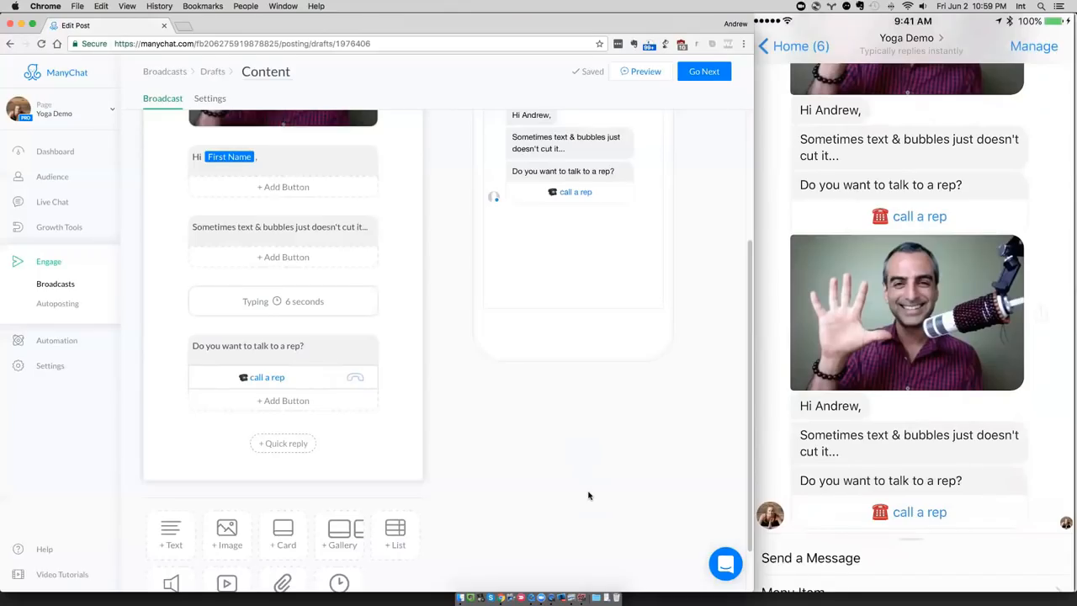
click(747, 25)
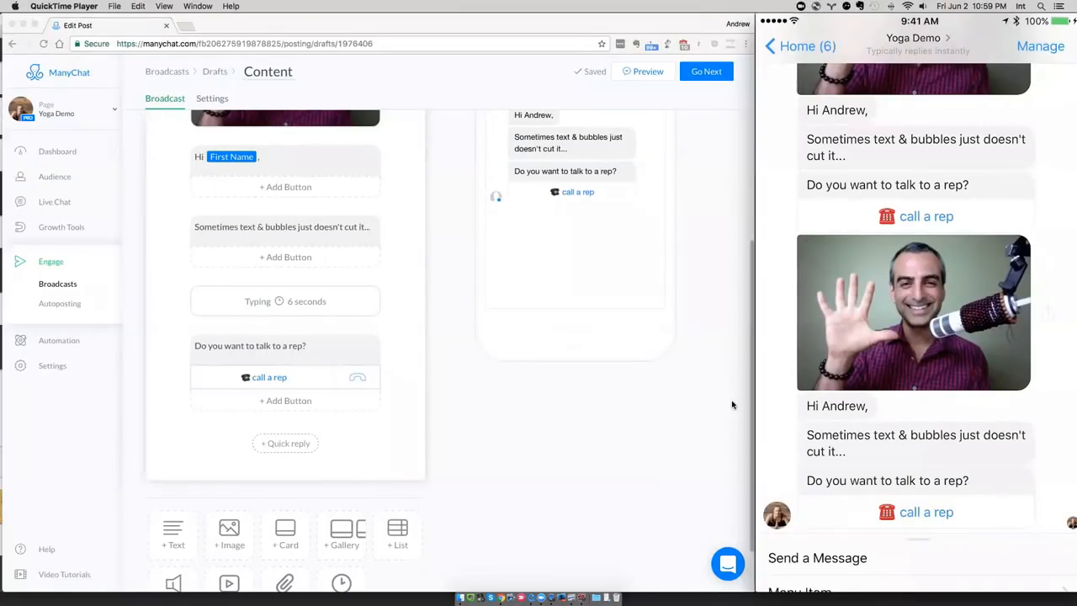
click(591, 461)
click(303, 385)
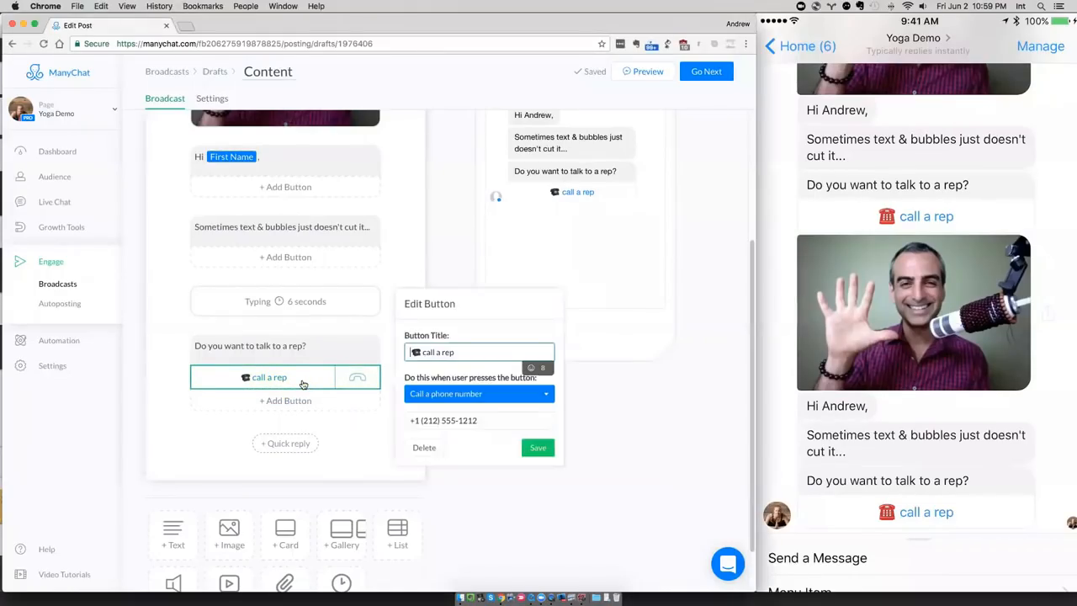
click(498, 483)
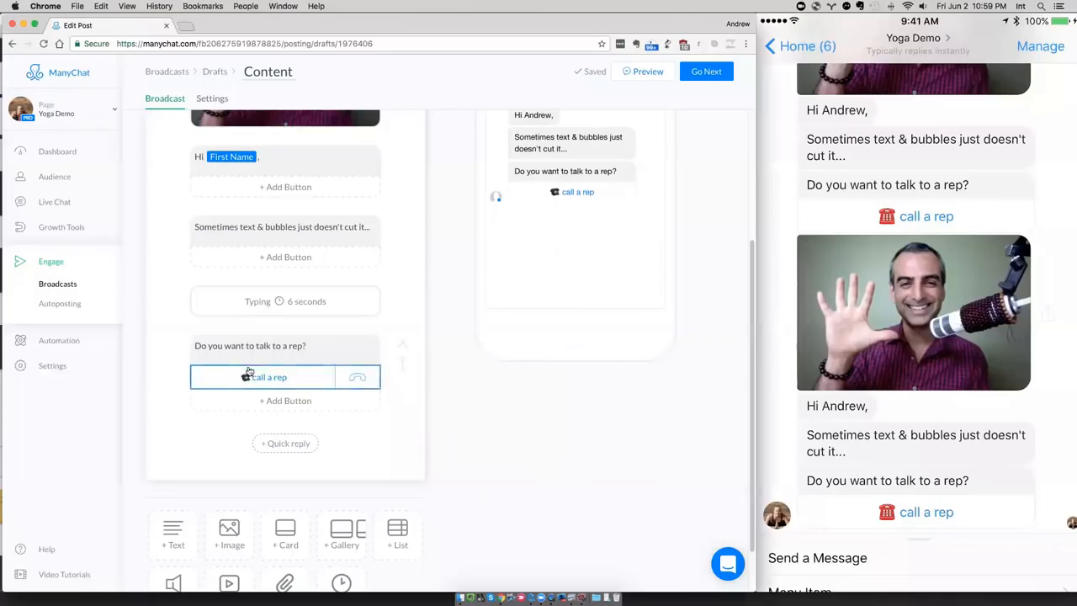
click(216, 346)
Add a second button titled "No" below call a rep and create a new message as its reply.
click(307, 402)
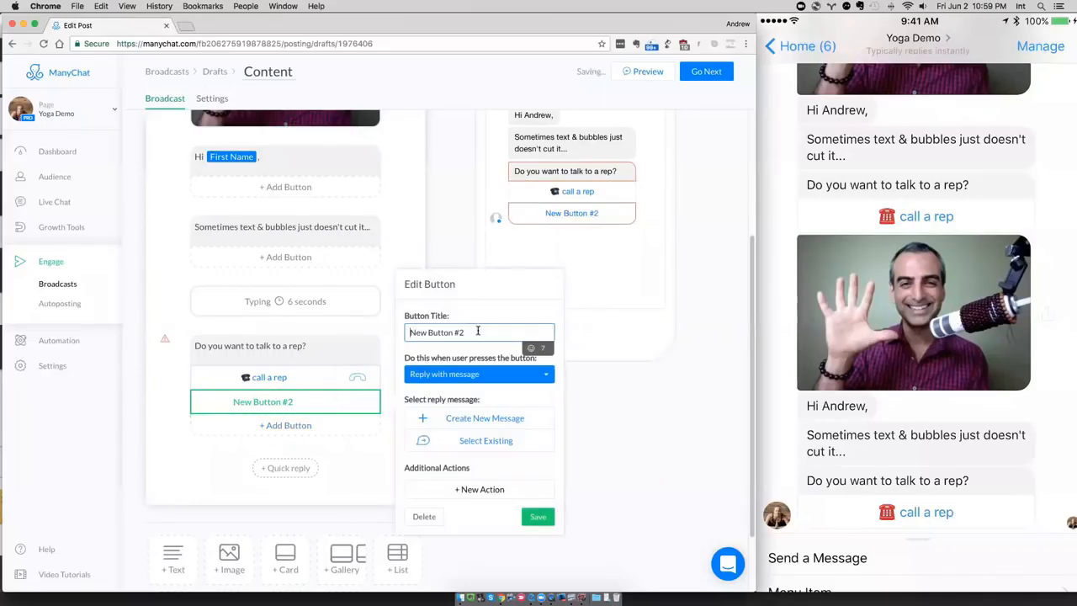
drag(477, 333, 389, 330)
text(No)
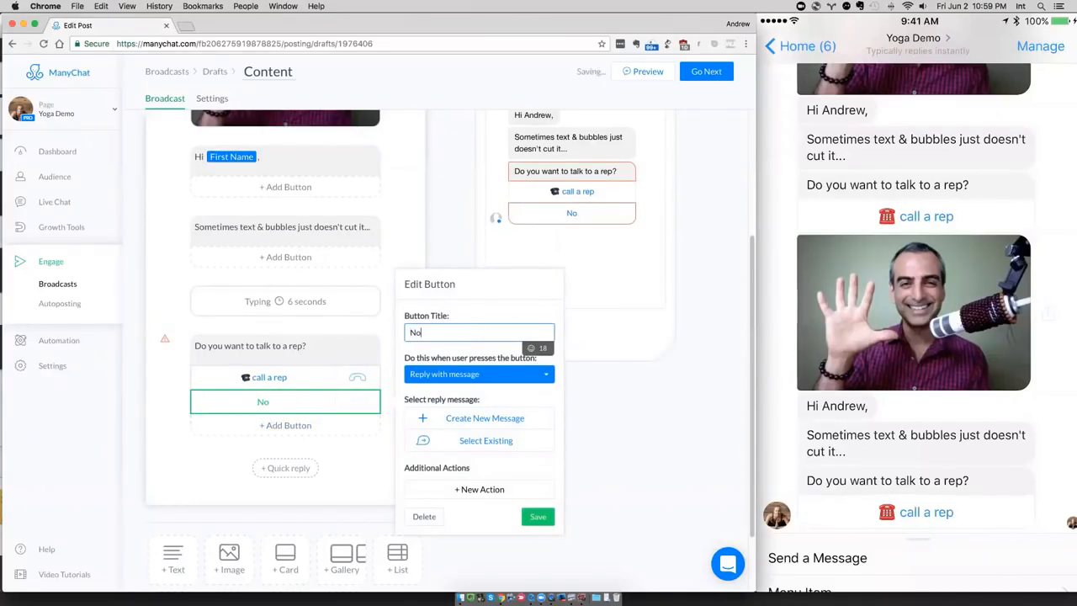
click(476, 418)
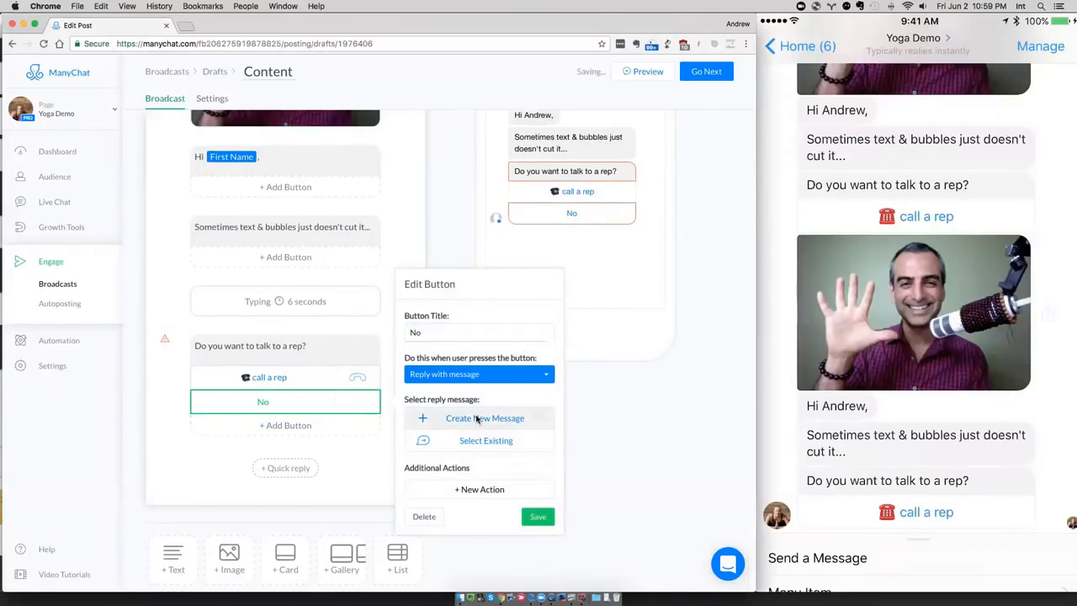
Write the No reply as "ok.." followed by a blank line and "...in that case..".
text(ok..)
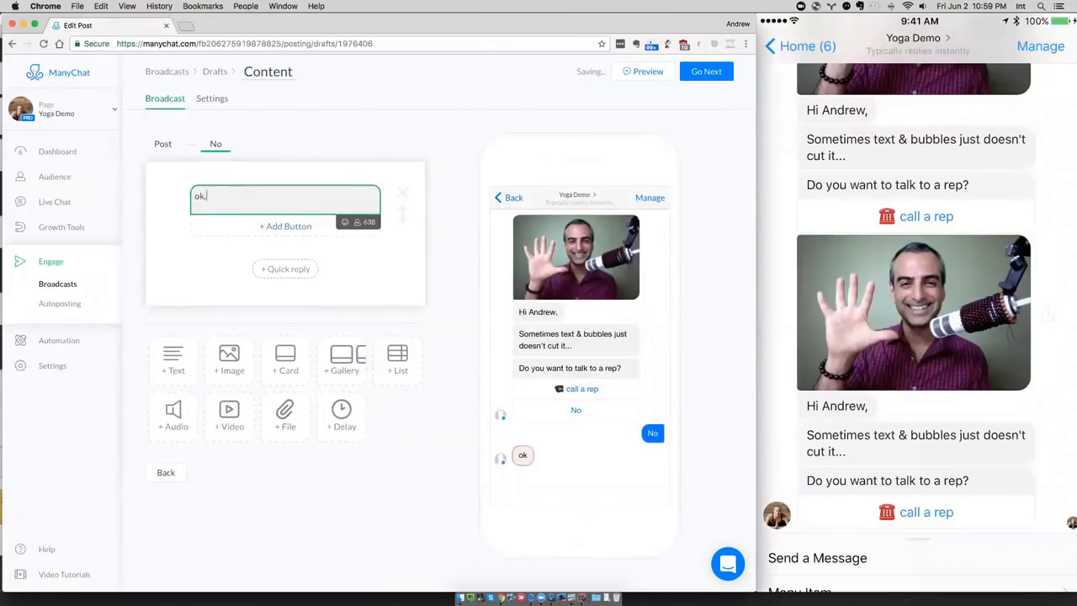
key(Return)
key(Return)
text(...in that case..)
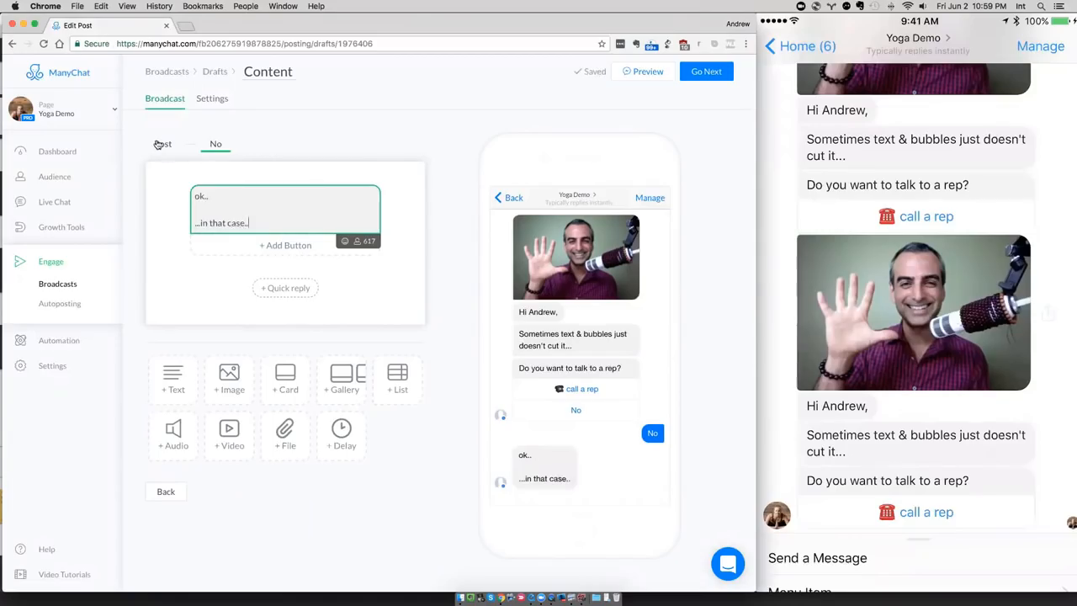
Return to the main post and give its No button an additional Add Tag action, leaving the tag field empty.
click(163, 143)
scroll(389, 463, down, 4)
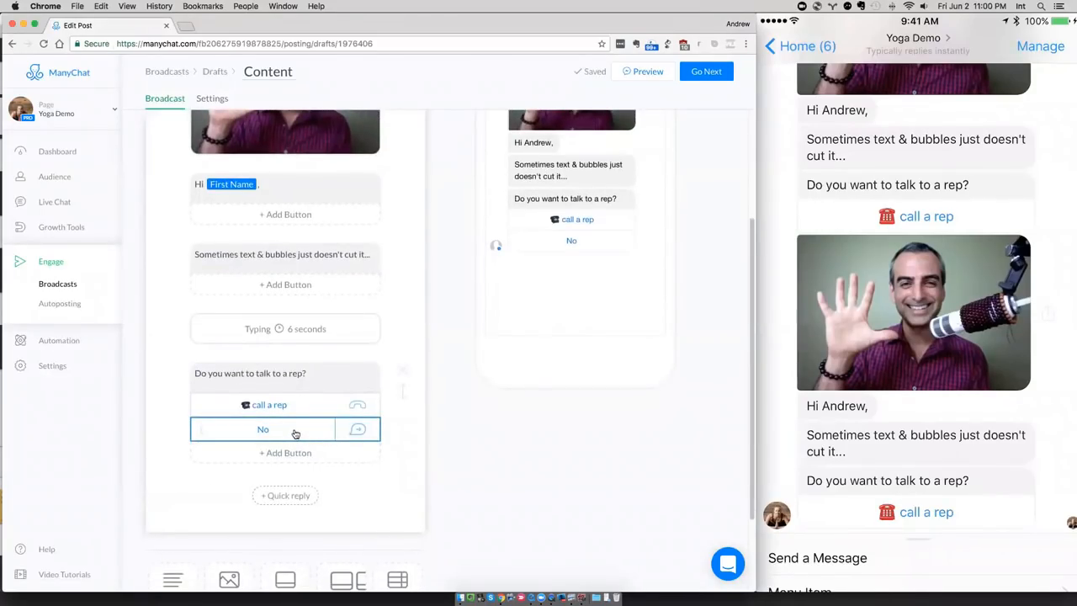
click(295, 434)
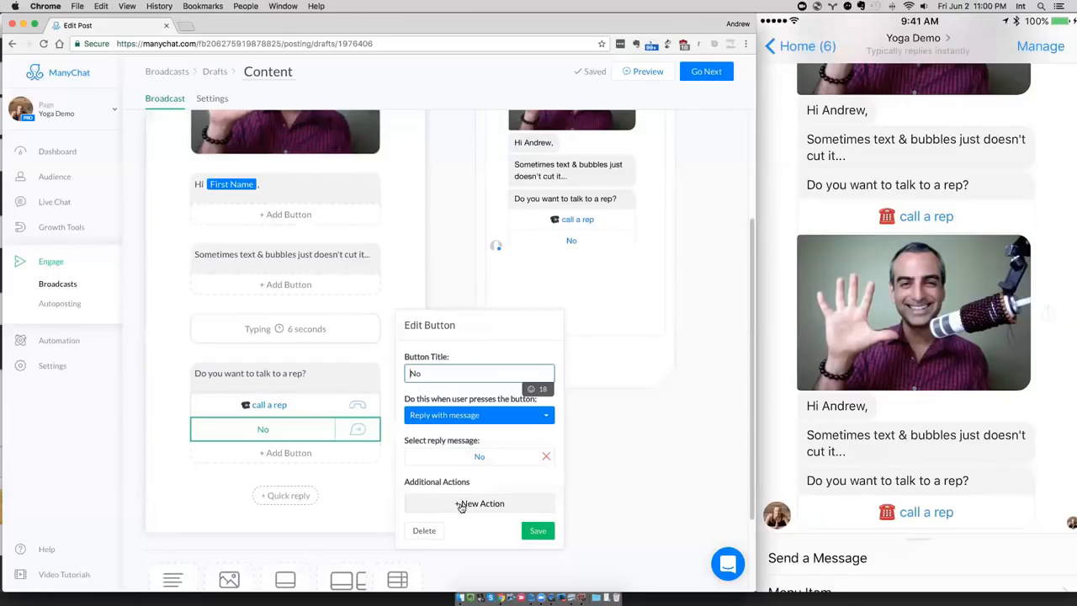
click(461, 505)
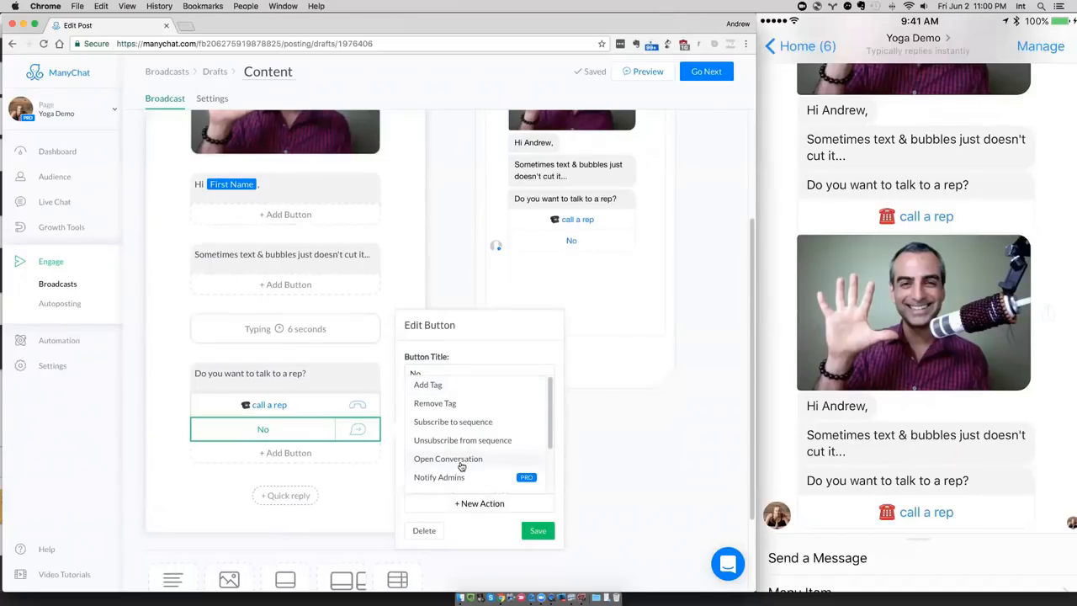
click(453, 386)
click(455, 498)
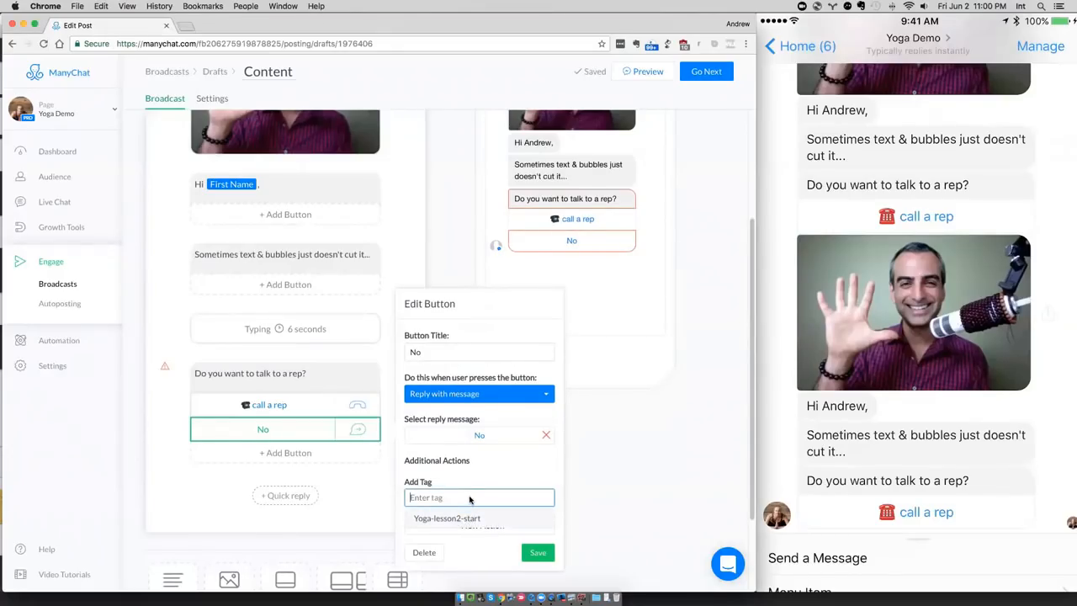
click(469, 498)
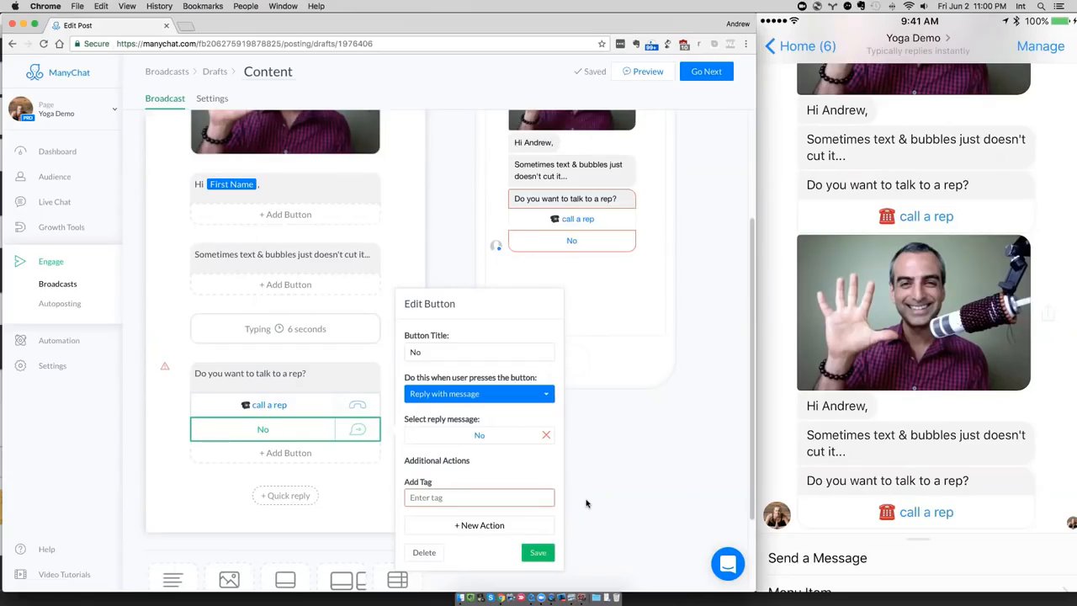
click(461, 502)
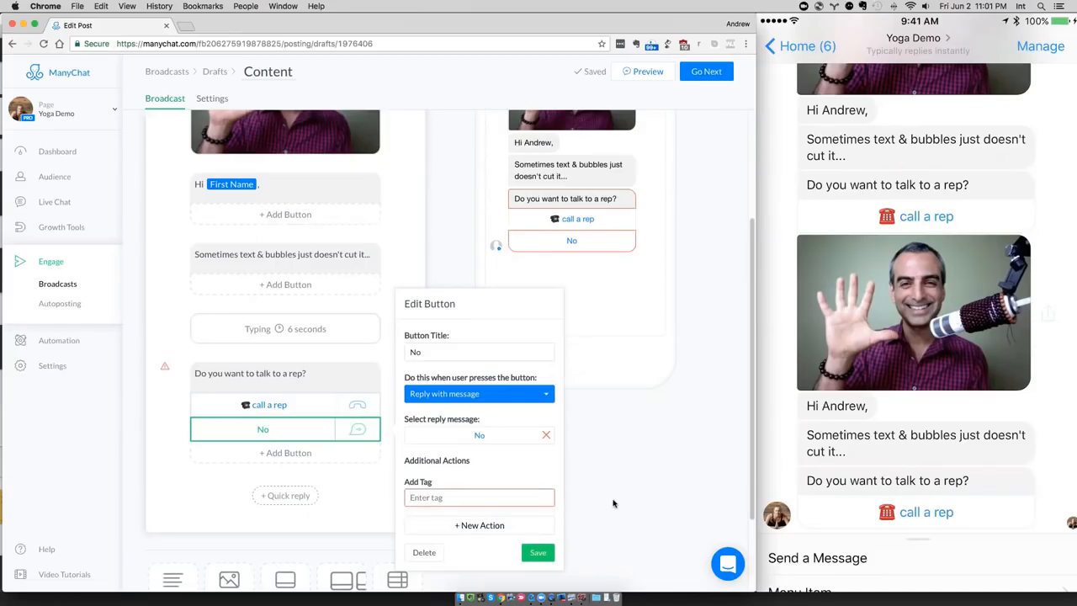
click(508, 503)
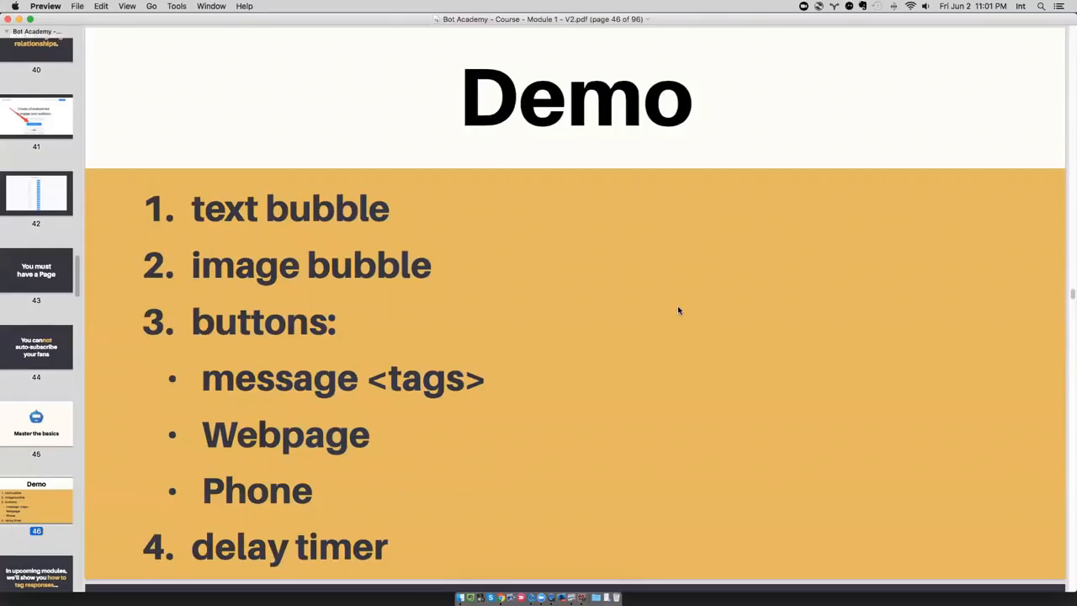
Switch to the Module 1 slides in Preview and go through the Demo, tag responses and Understand advanced content slides.
click(678, 307)
click(49, 574)
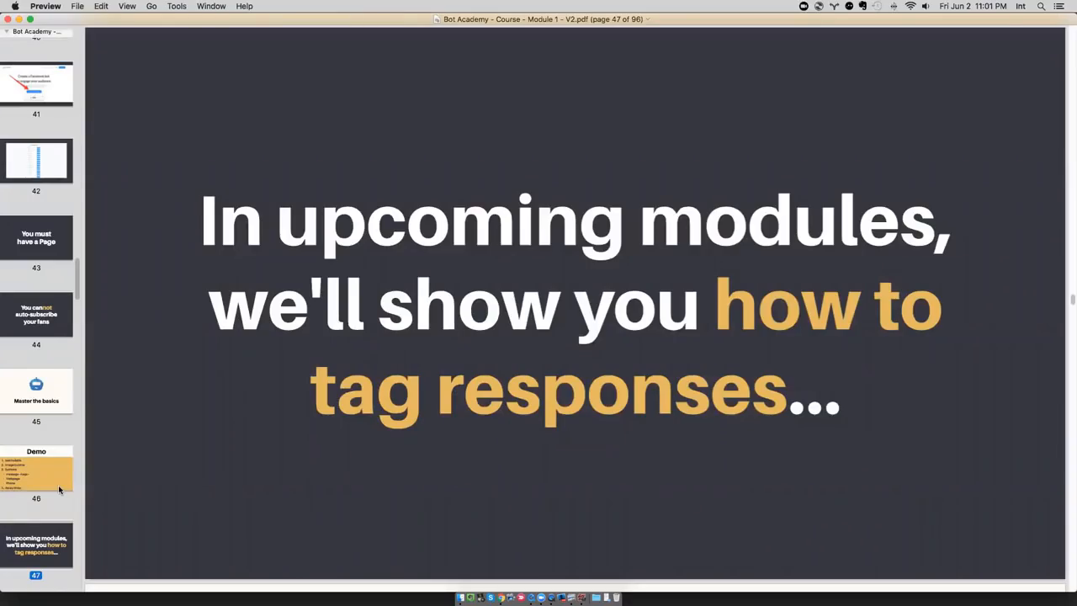
scroll(58, 485, down, 1)
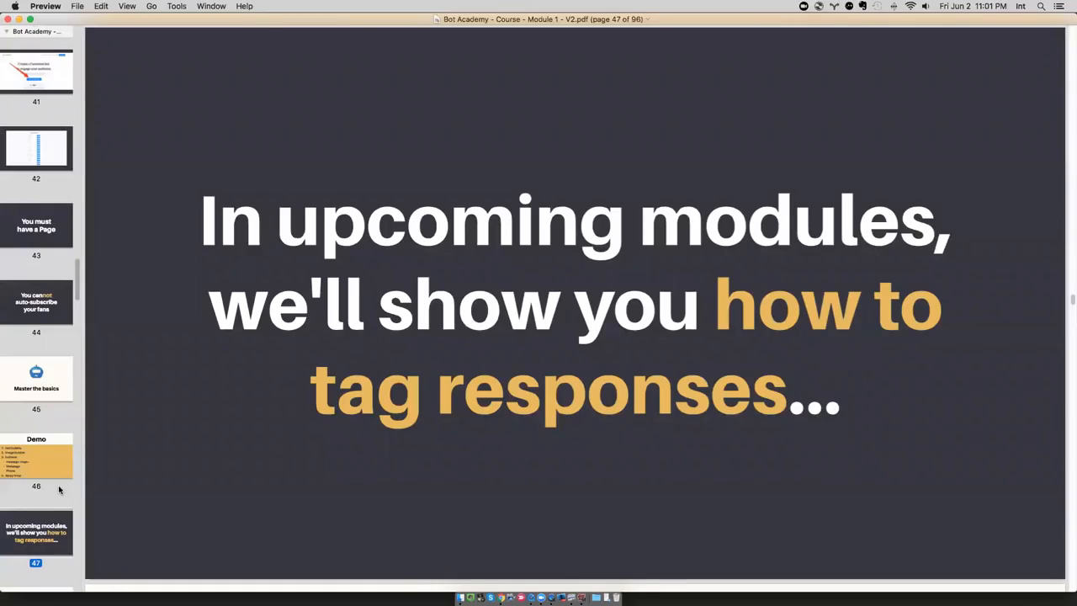
scroll(59, 488, down, 1)
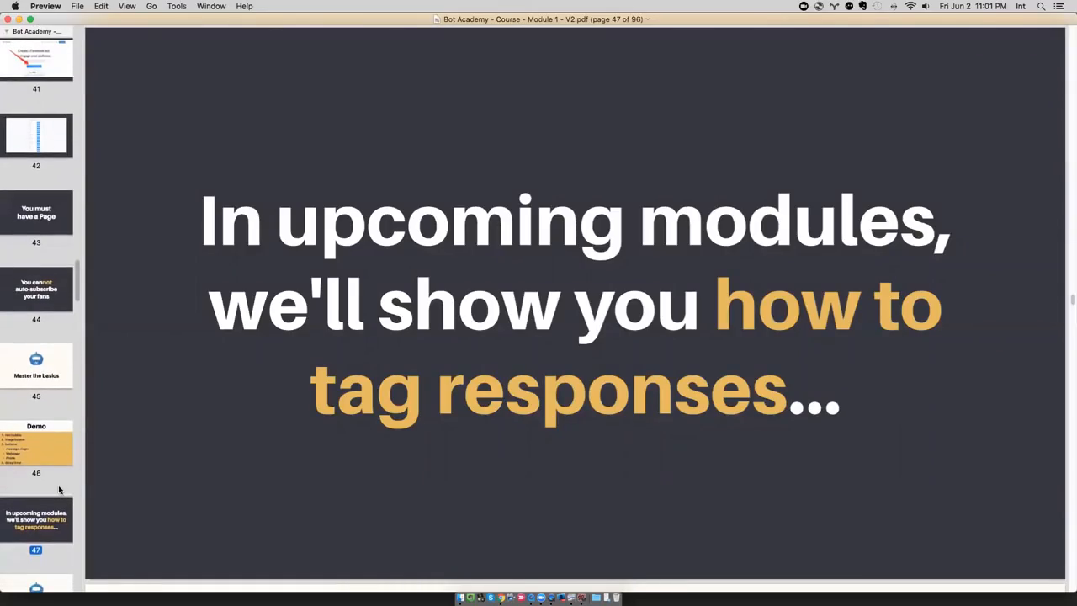
scroll(58, 484, down, 2)
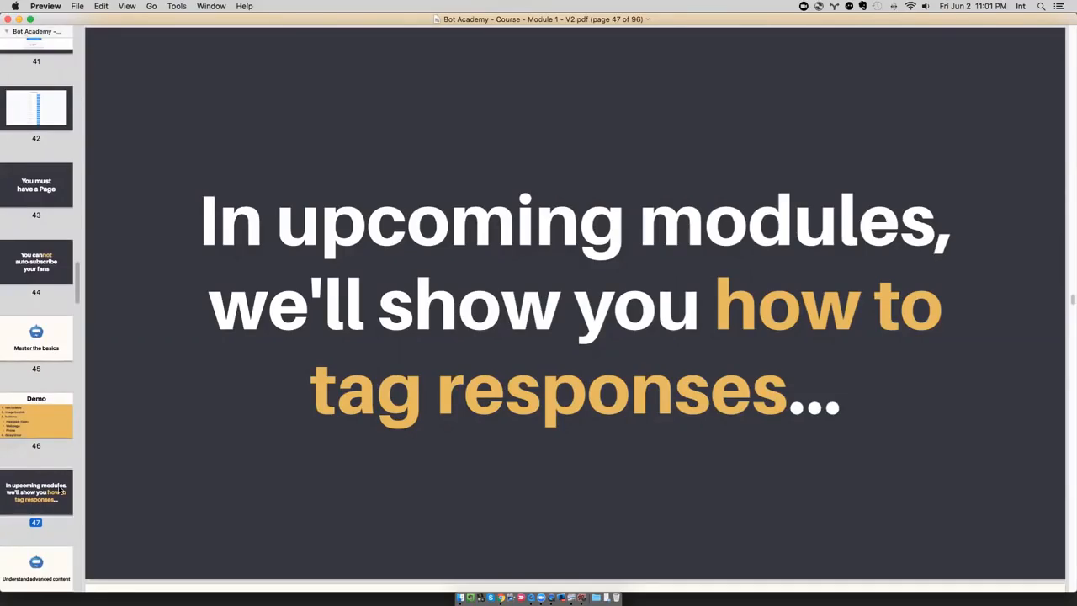
scroll(61, 491, down, 4)
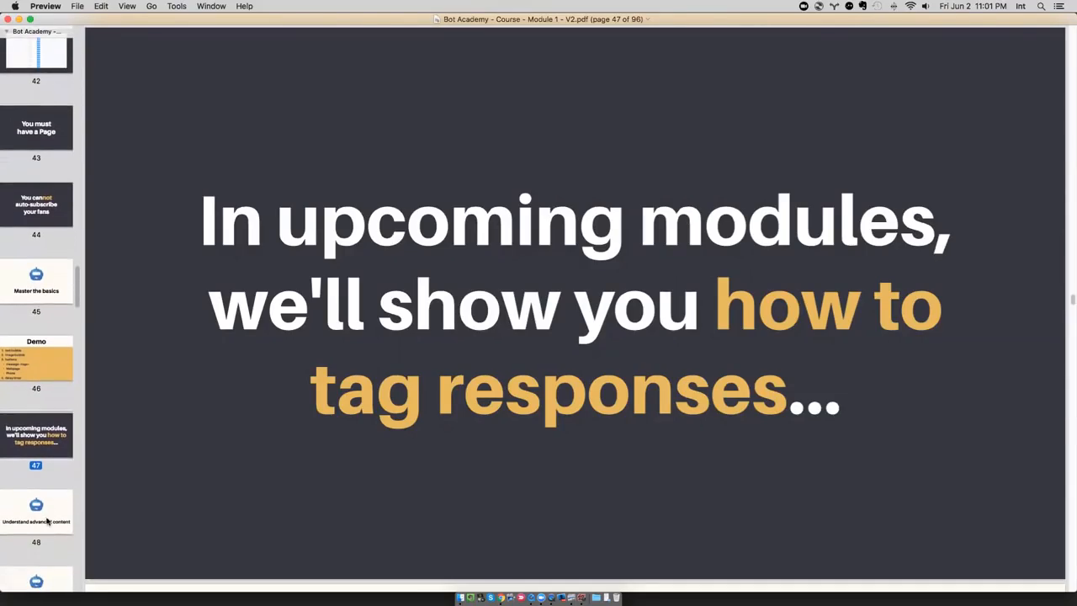
click(45, 522)
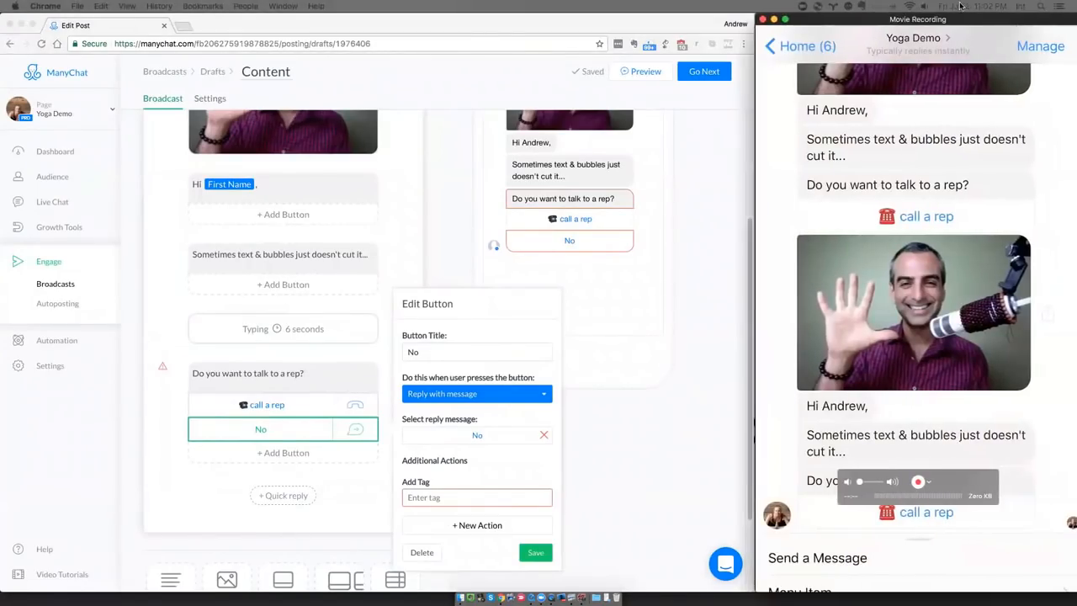
Switch back to the ManyChat broadcast in Chrome and save the No button's settings.
click(655, 390)
click(536, 551)
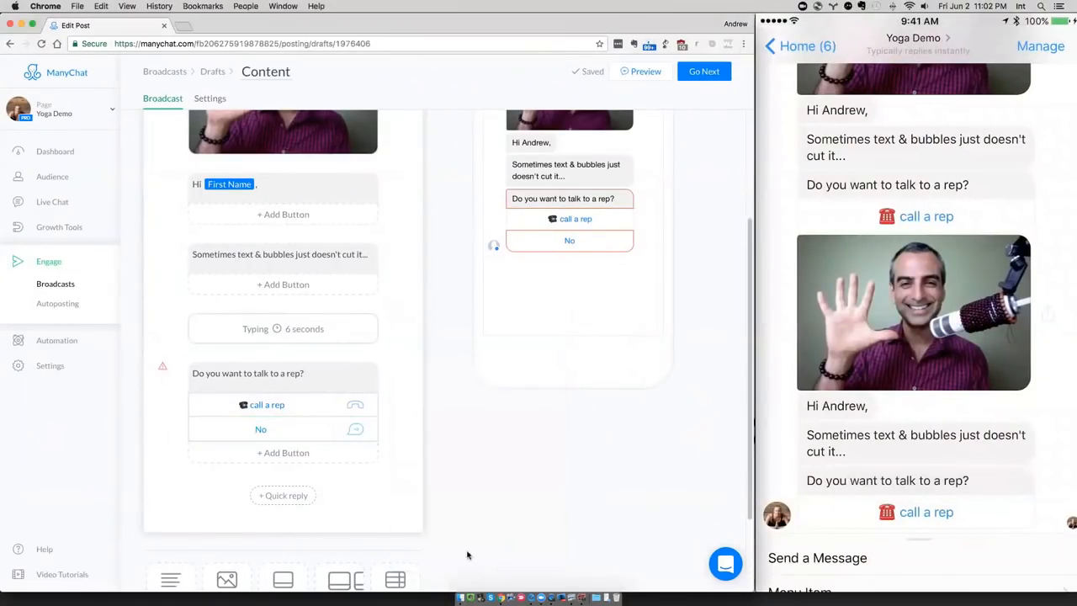
scroll(388, 480, down, 3)
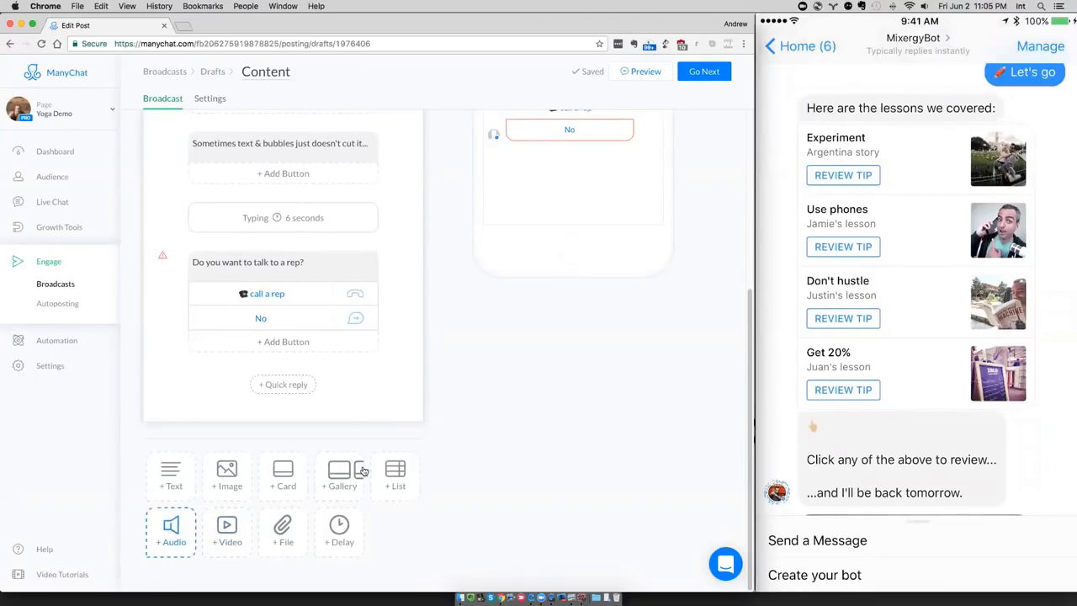
Delete every block from the post: the photo, both text bubbles, the typing delay and the call a rep question.
scroll(420, 435, up, 4)
scroll(416, 398, up, 2)
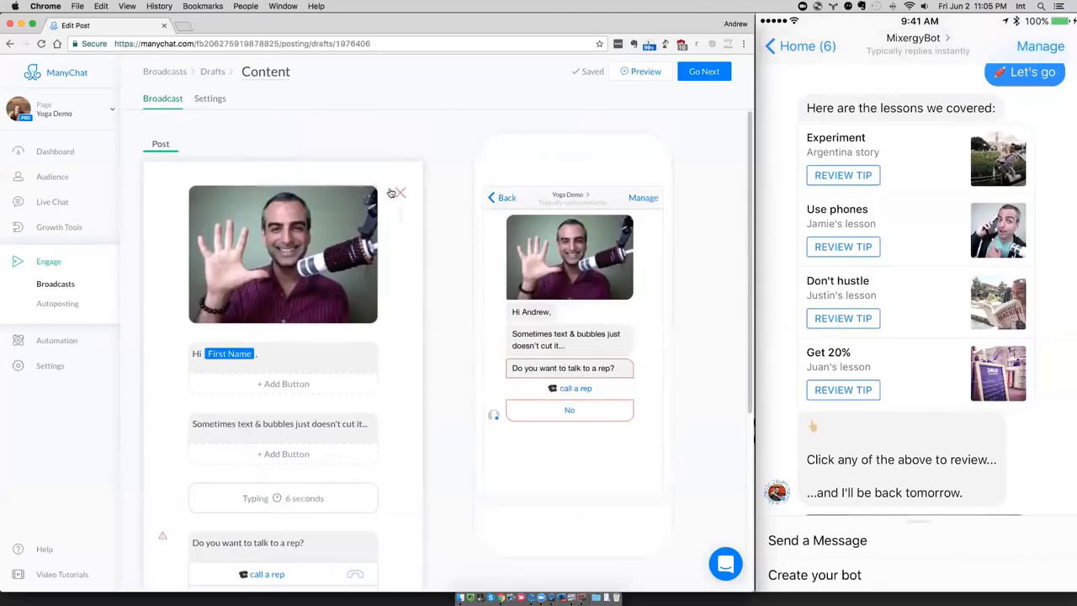
click(396, 193)
click(396, 194)
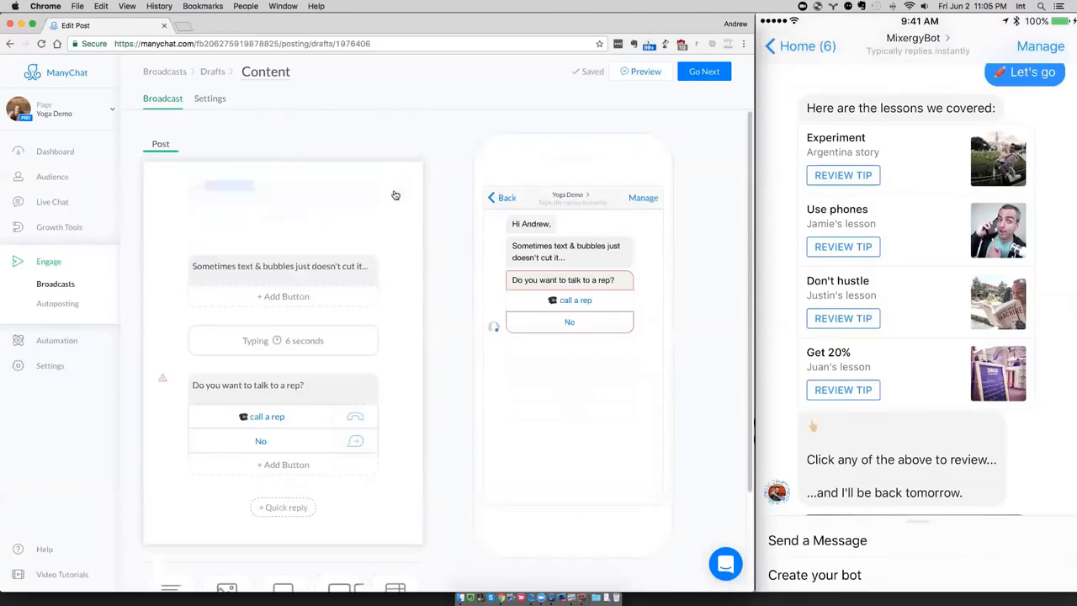
click(396, 195)
click(396, 194)
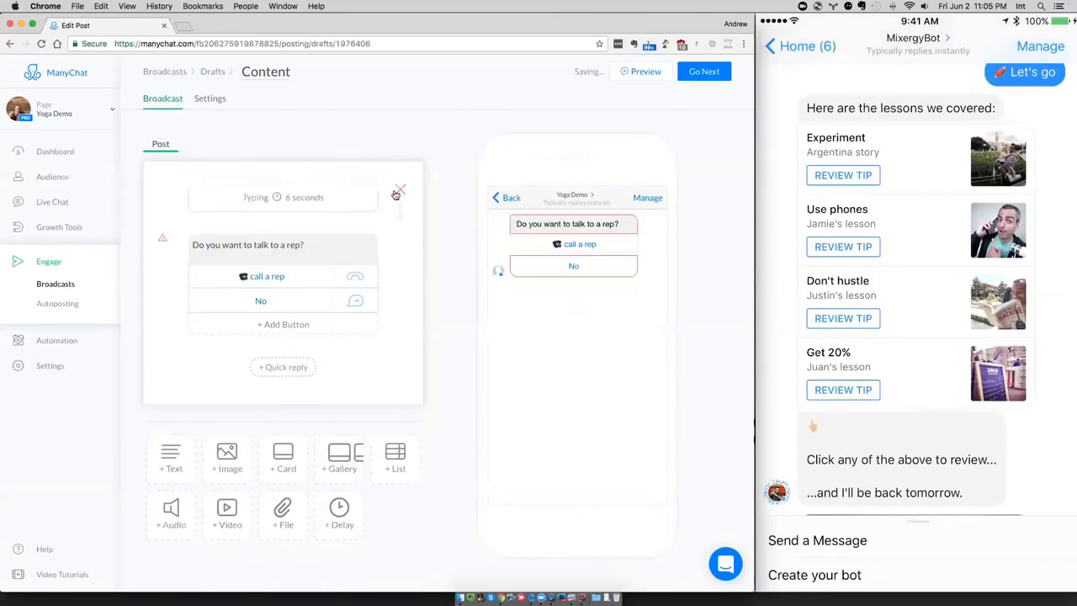
click(395, 194)
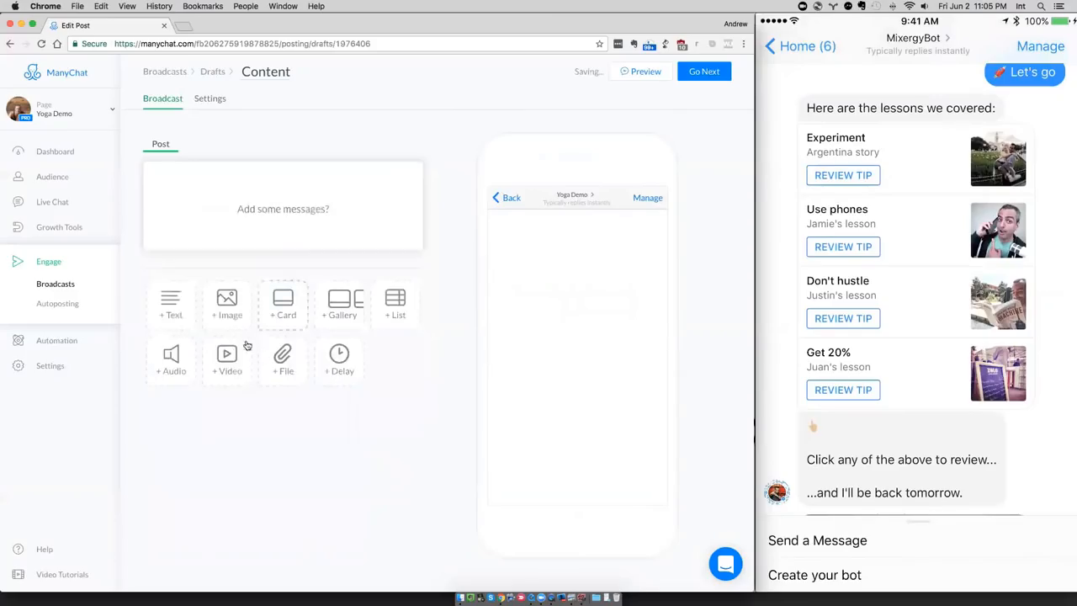
Add an audio block with the file Bot Demo.m4a and send a preview of the broadcast.
click(171, 362)
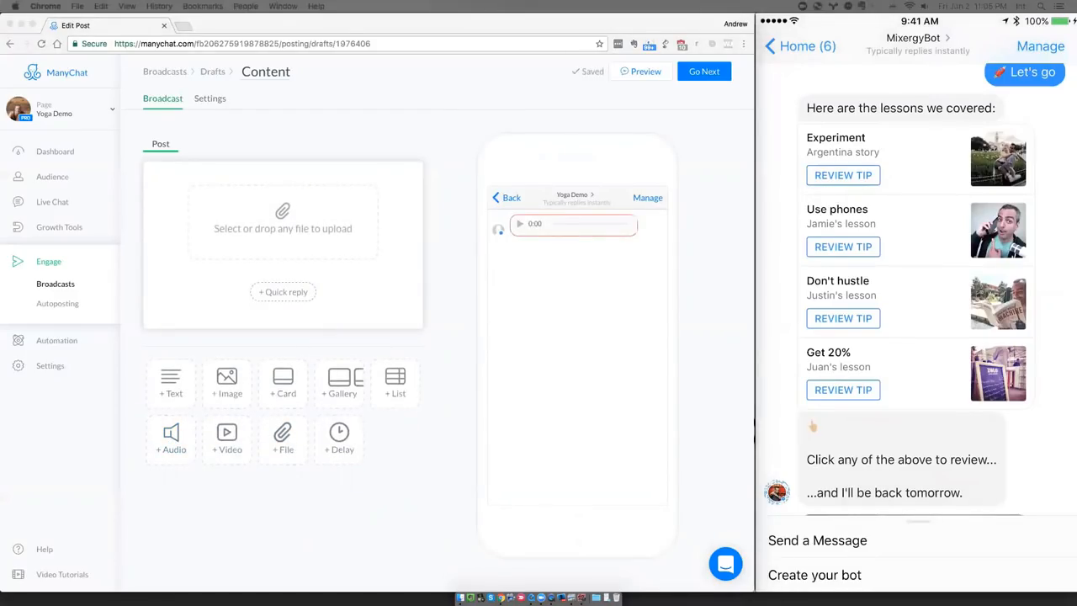
drag(754, 303, 303, 242)
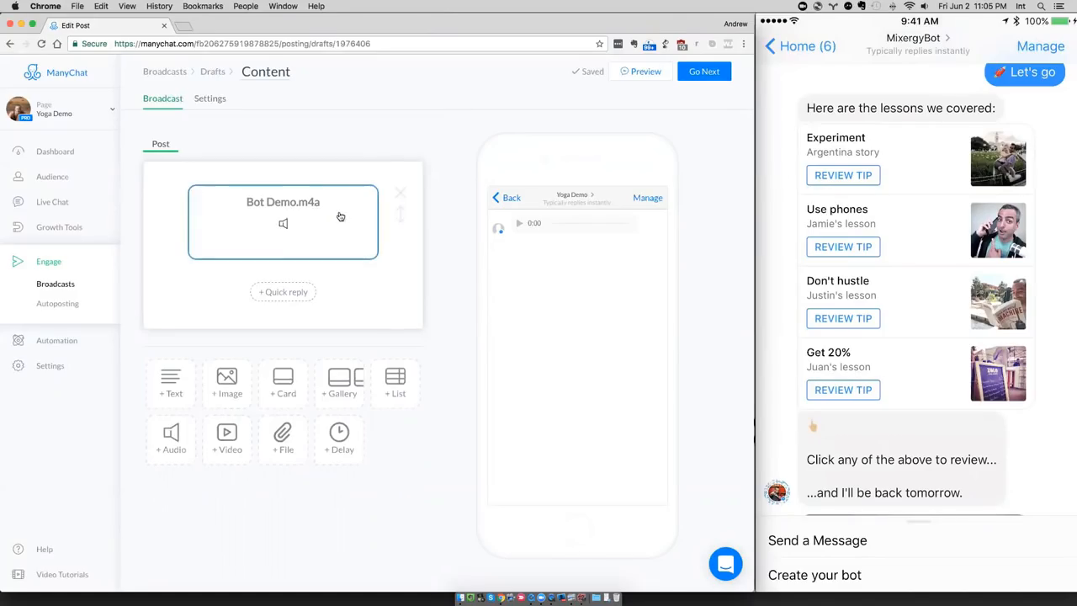
click(639, 74)
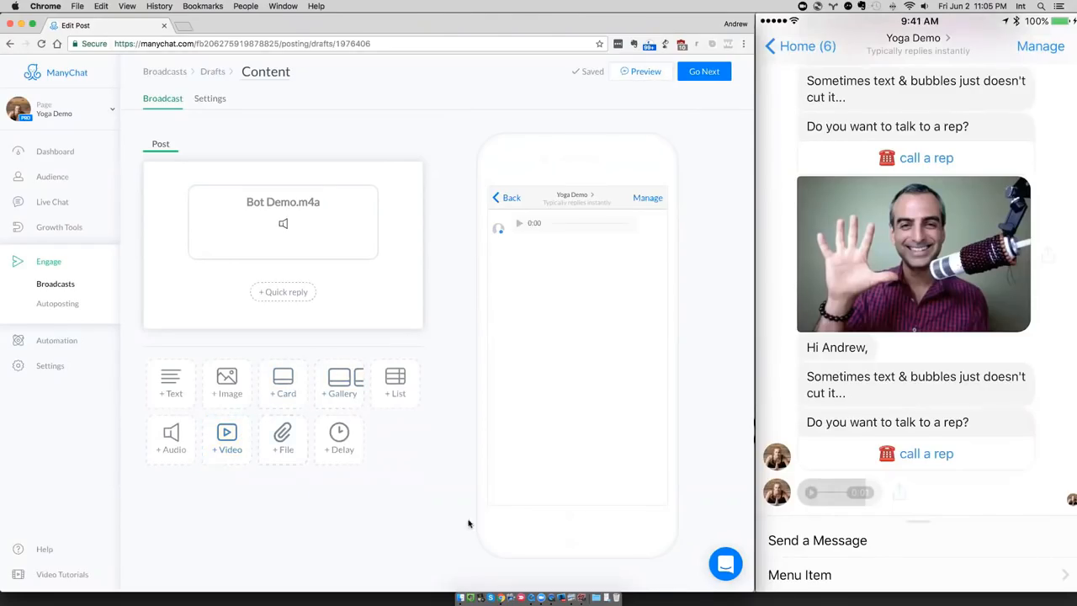
Switch to Photo Booth and record a short video clip of about 3 seconds with the webcam.
click(582, 597)
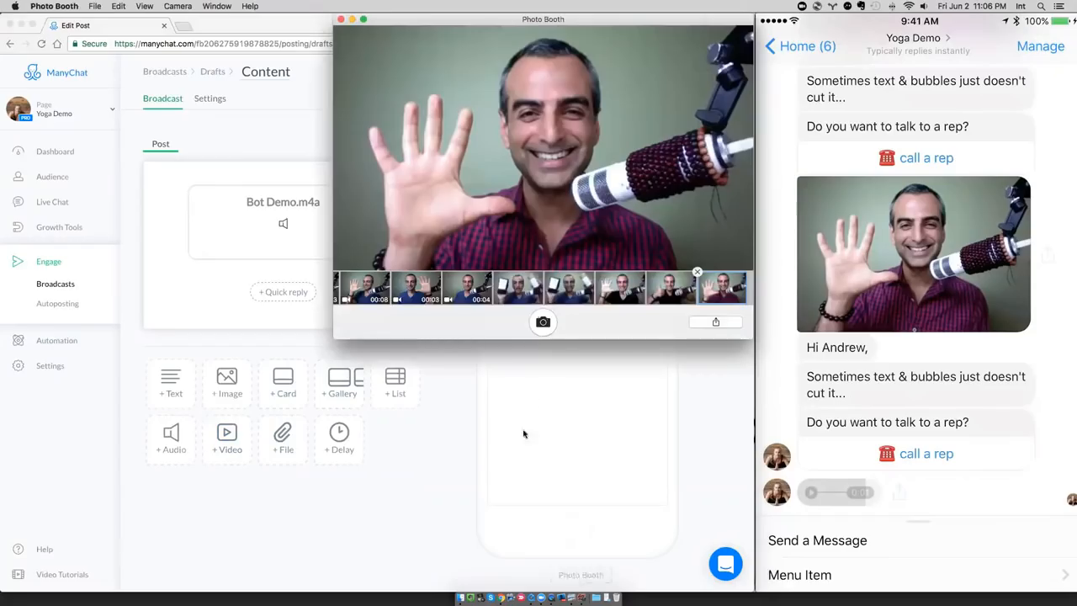
click(542, 321)
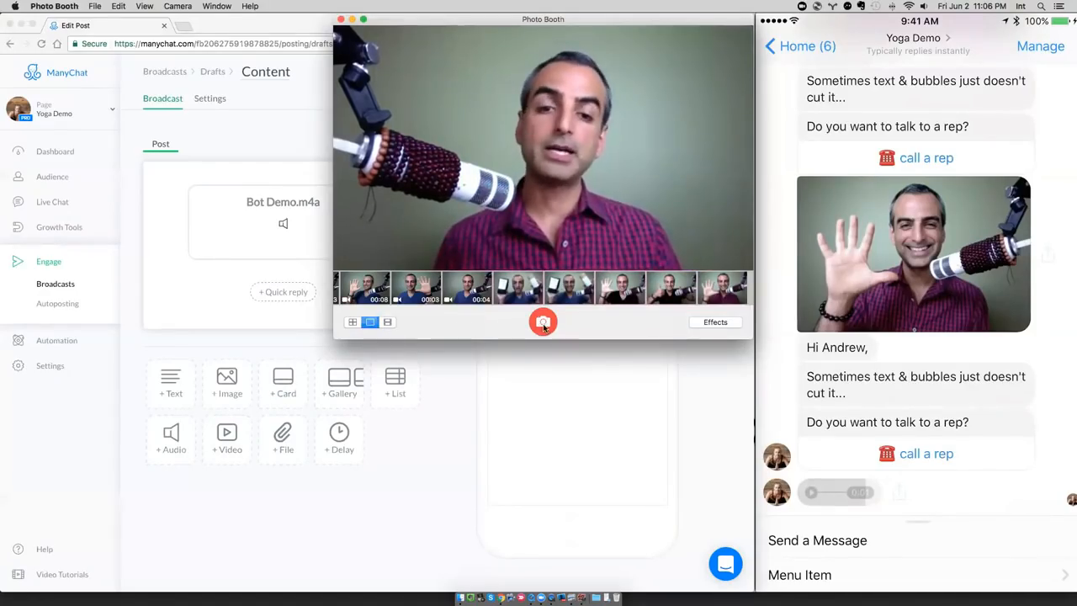
click(388, 322)
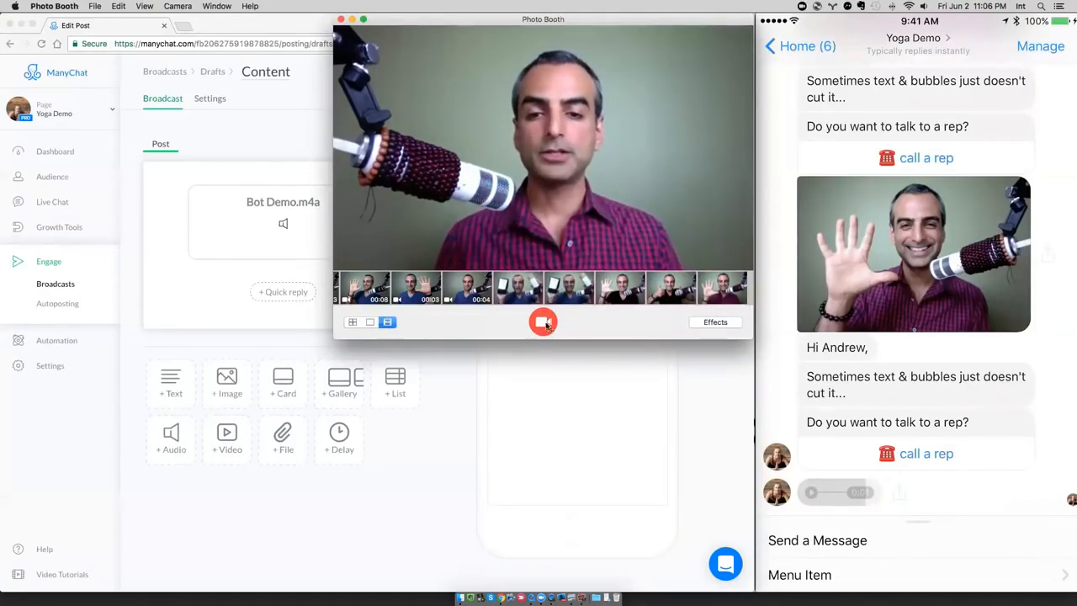
click(545, 322)
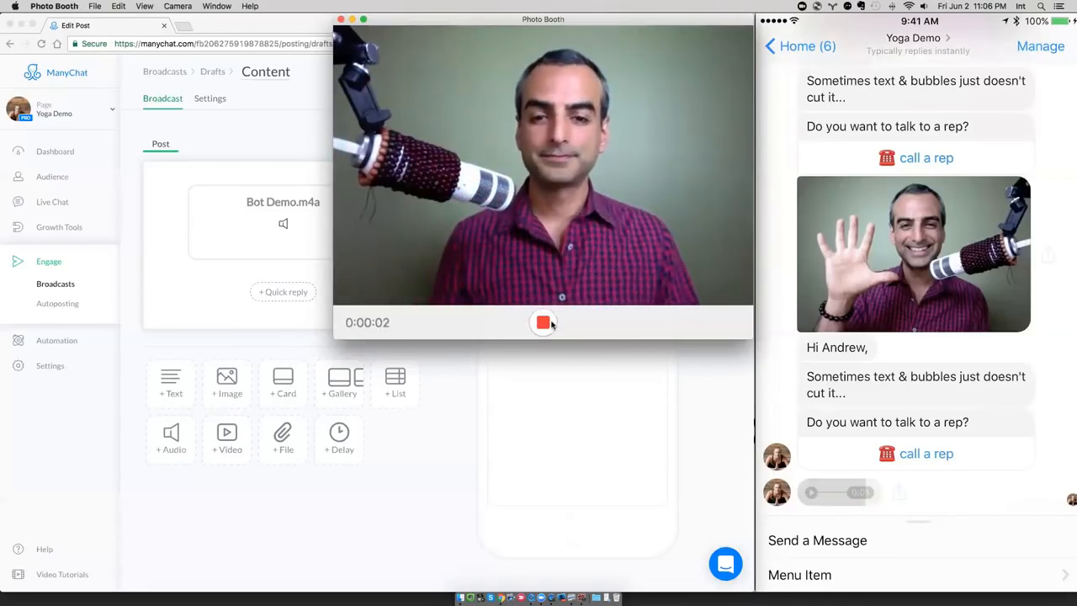
click(545, 322)
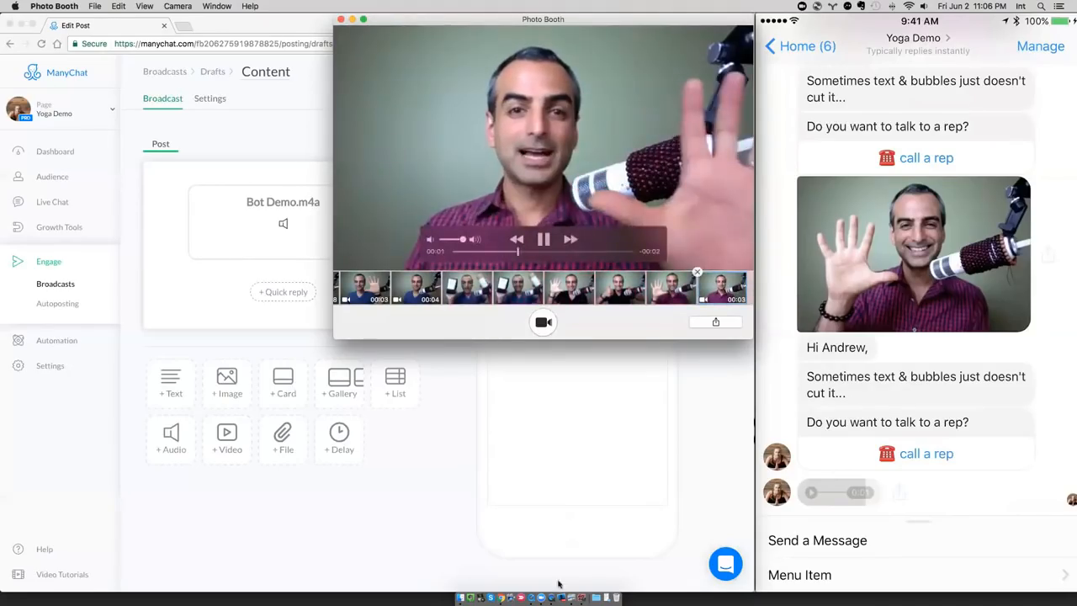
Back in ManyChat, add a video block with Movie on 6-2-17 at 11.06 PM.mov and remove the Bot Demo.m4a audio block.
click(376, 460)
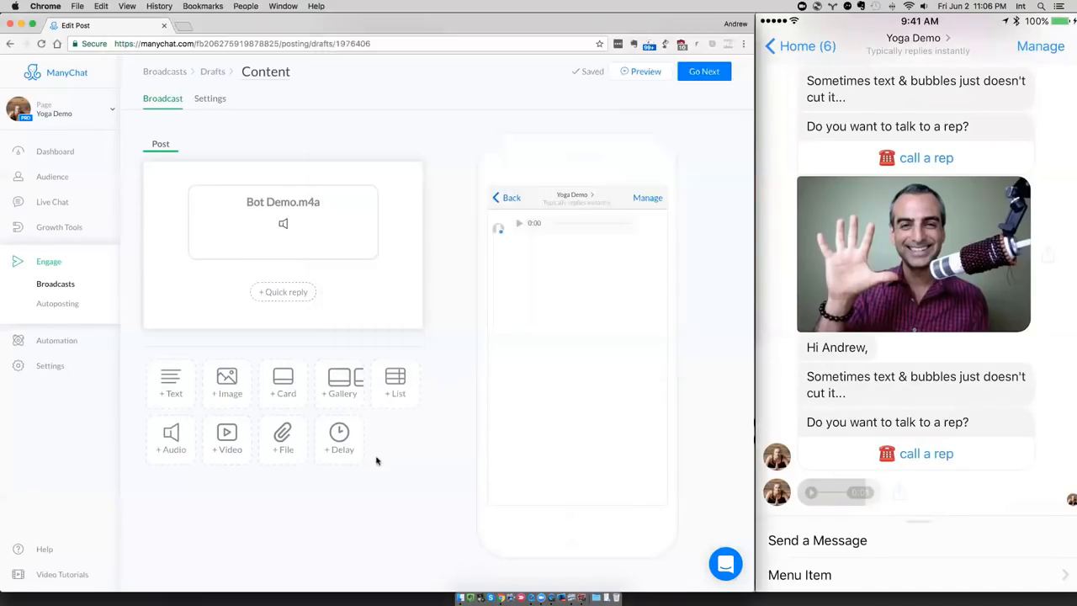
click(227, 438)
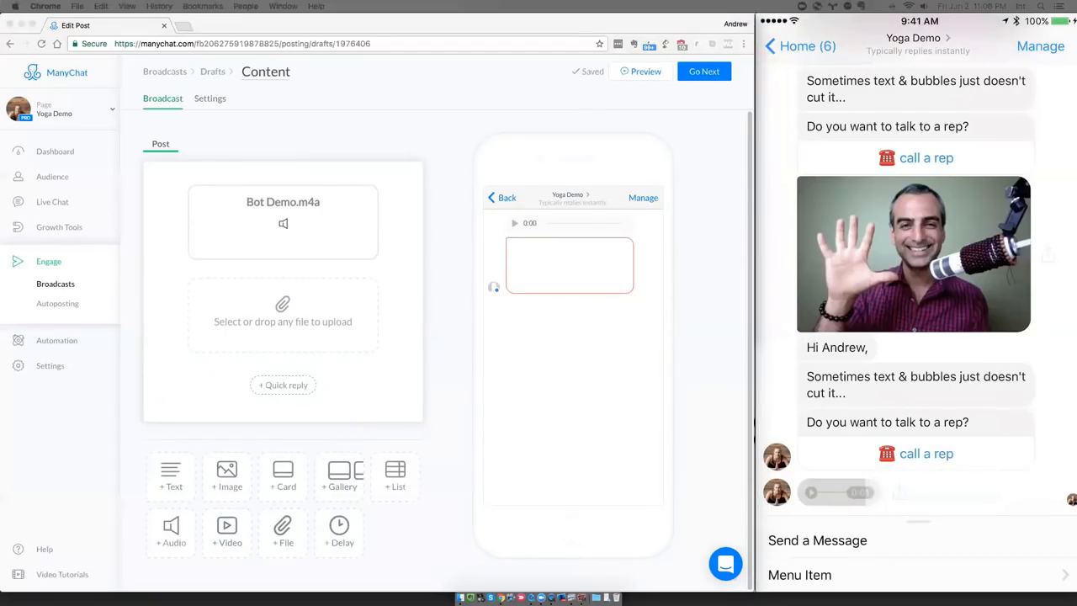
drag(572, 255, 286, 313)
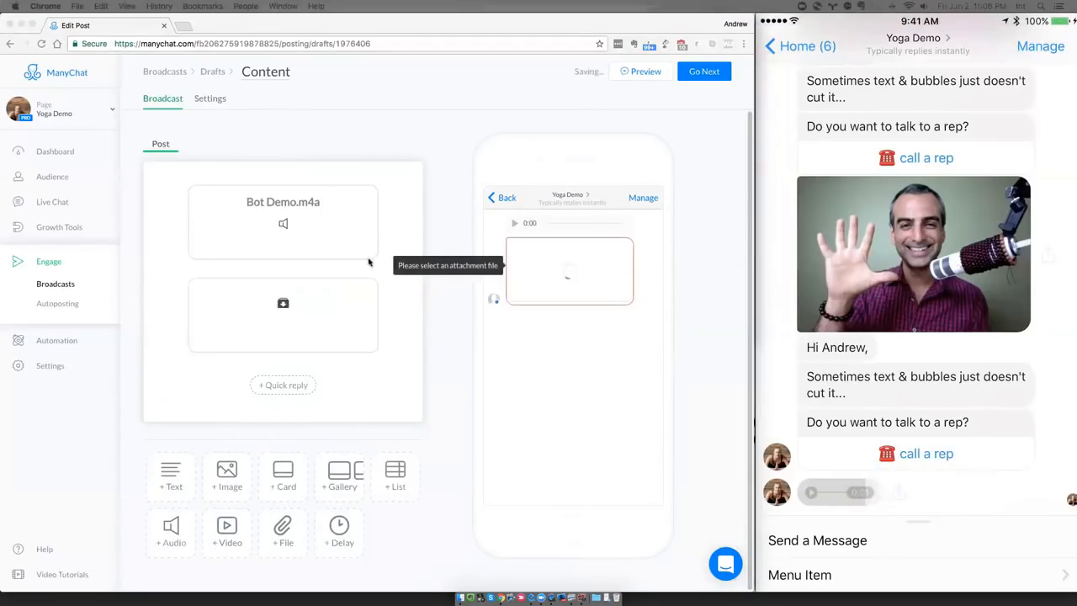
click(395, 242)
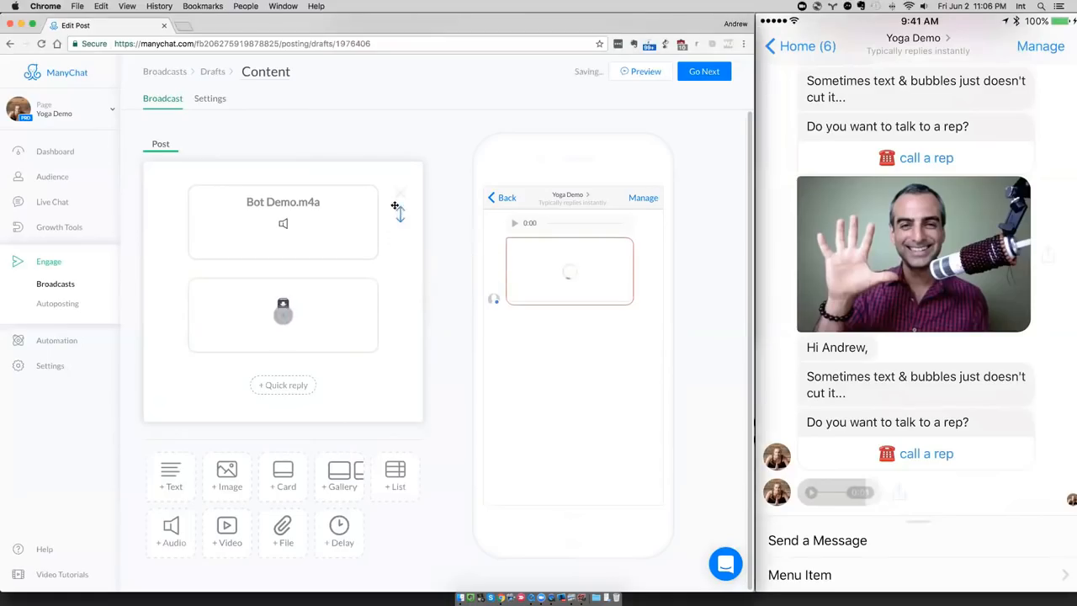
click(399, 194)
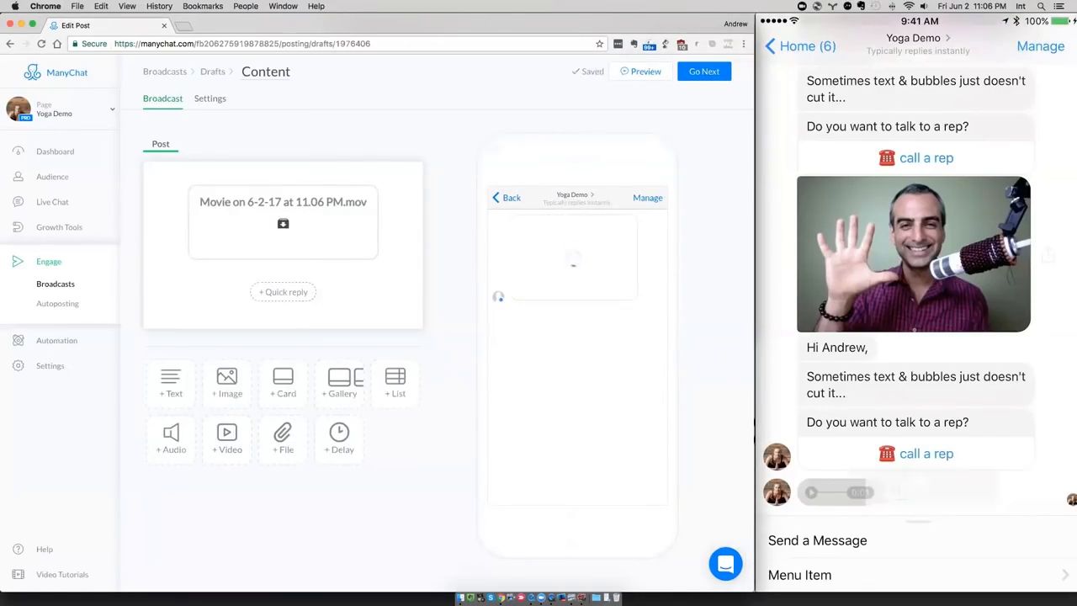
Send a preview of the broadcast containing only the video block.
key(super+Tab)
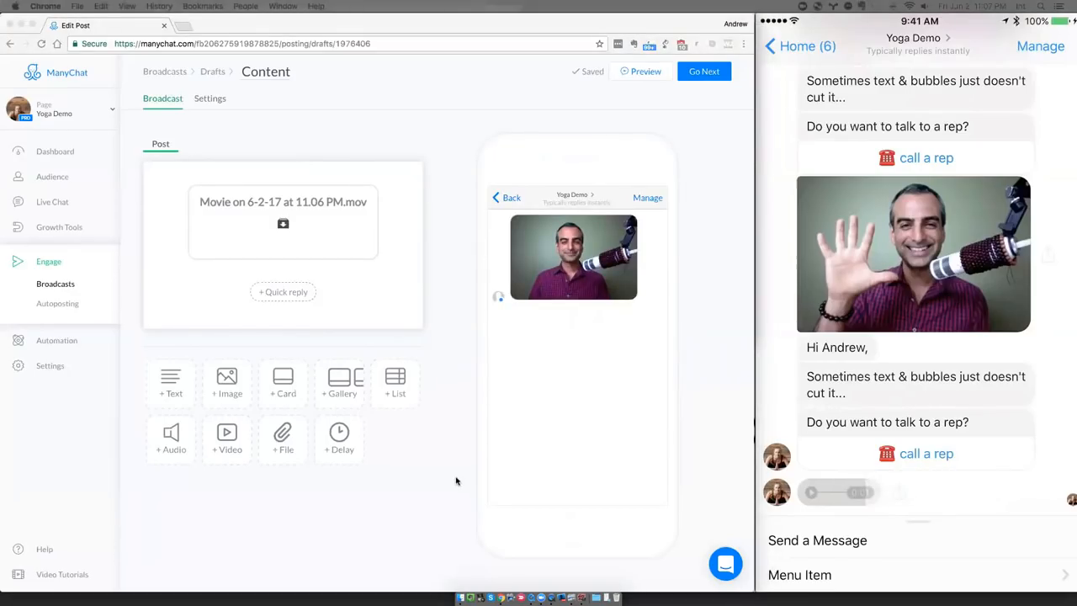
click(645, 79)
click(643, 77)
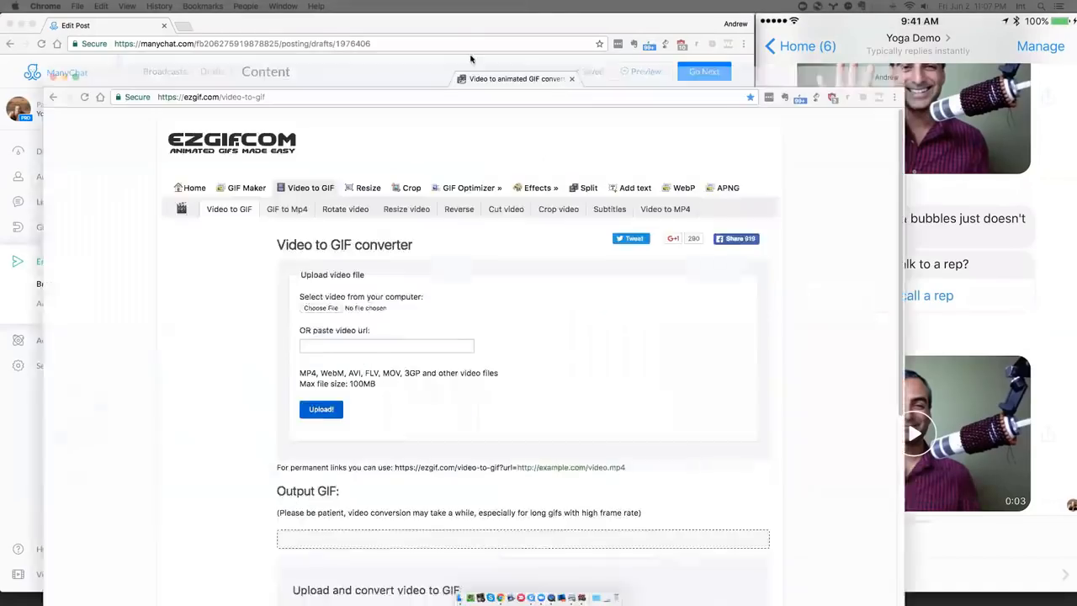
Dock the ezgif Video to GIF converter page into the main browser window and upload Movie on 6-2-17 at 11.06 PM.mov.
drag(483, 79, 453, 30)
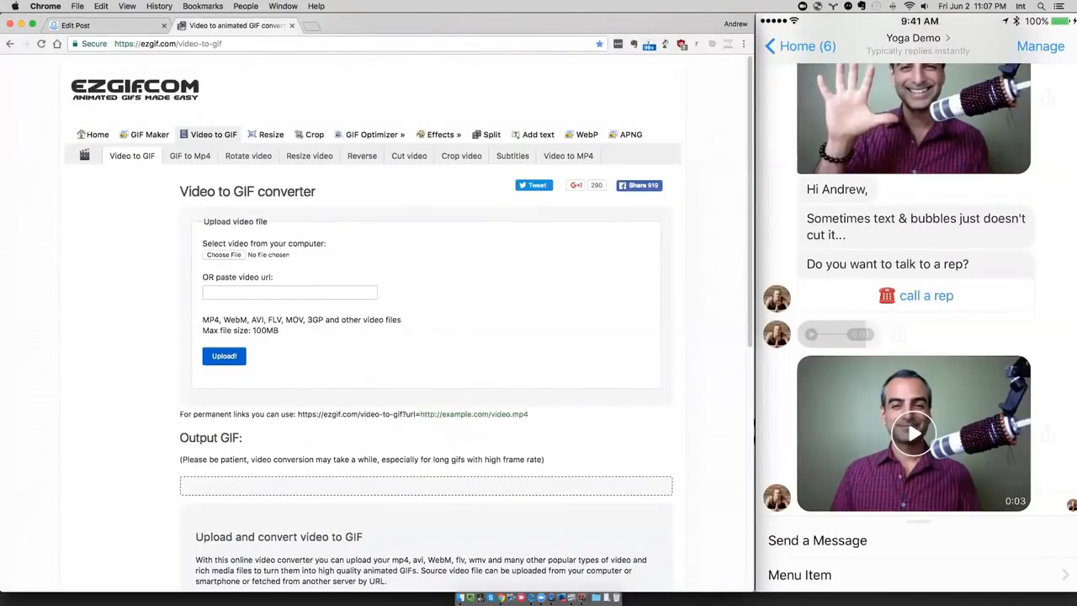
click(1071, 505)
drag(1071, 505, 230, 255)
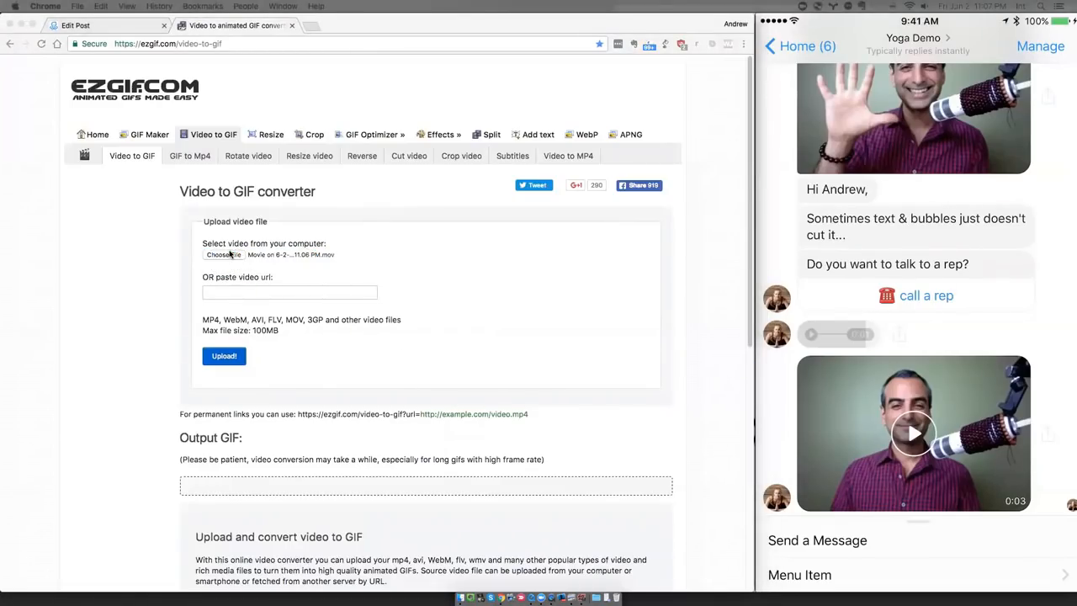
click(224, 356)
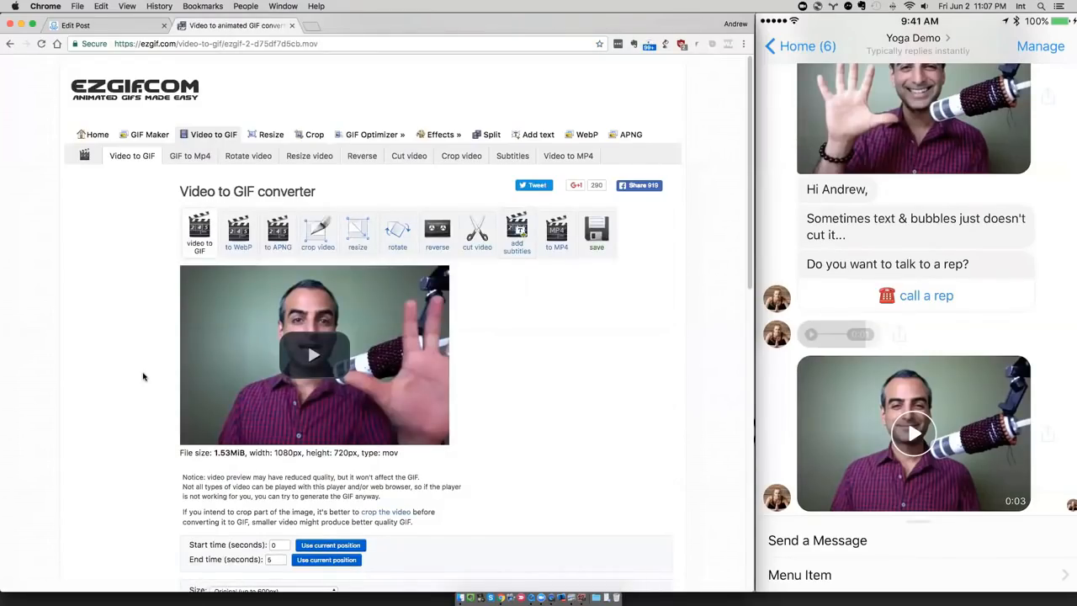
Convert the uploaded video to a GIF using the default time range, size, frame rate and method.
scroll(143, 376, down, 5)
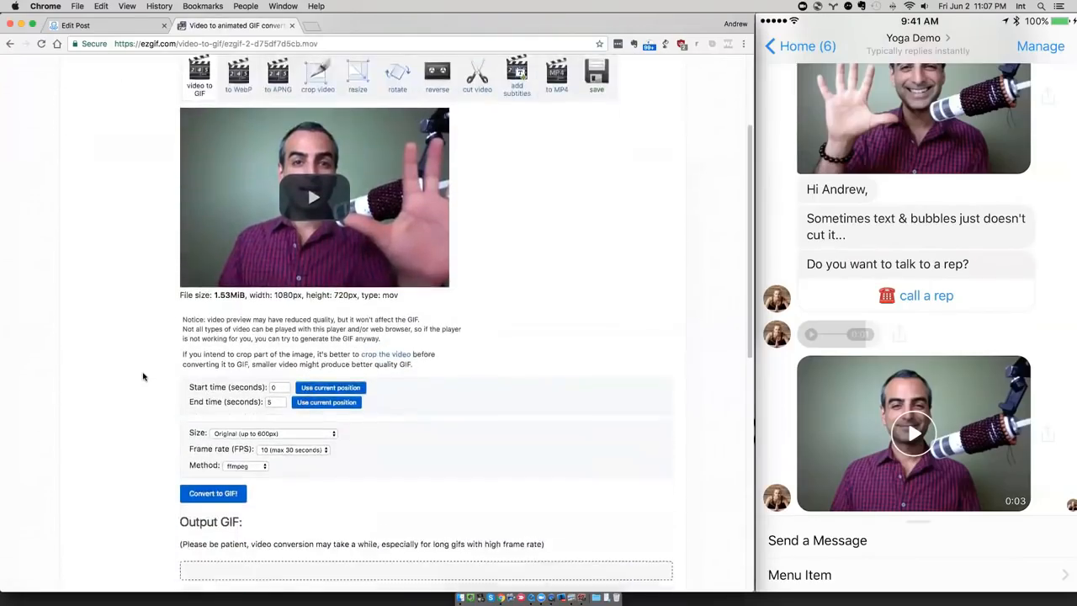
scroll(160, 383, down, 2)
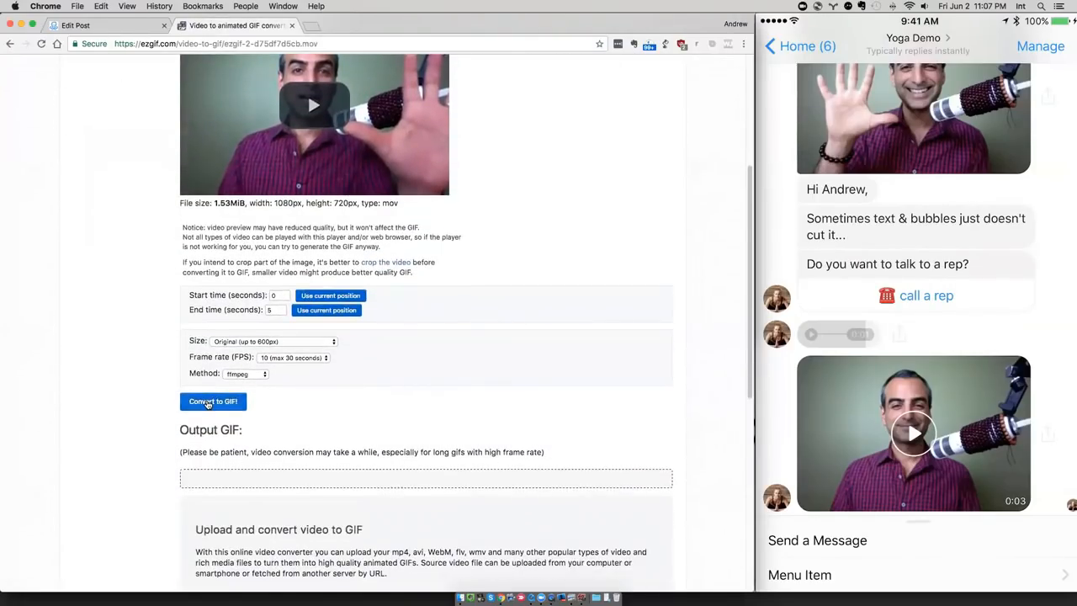
click(209, 403)
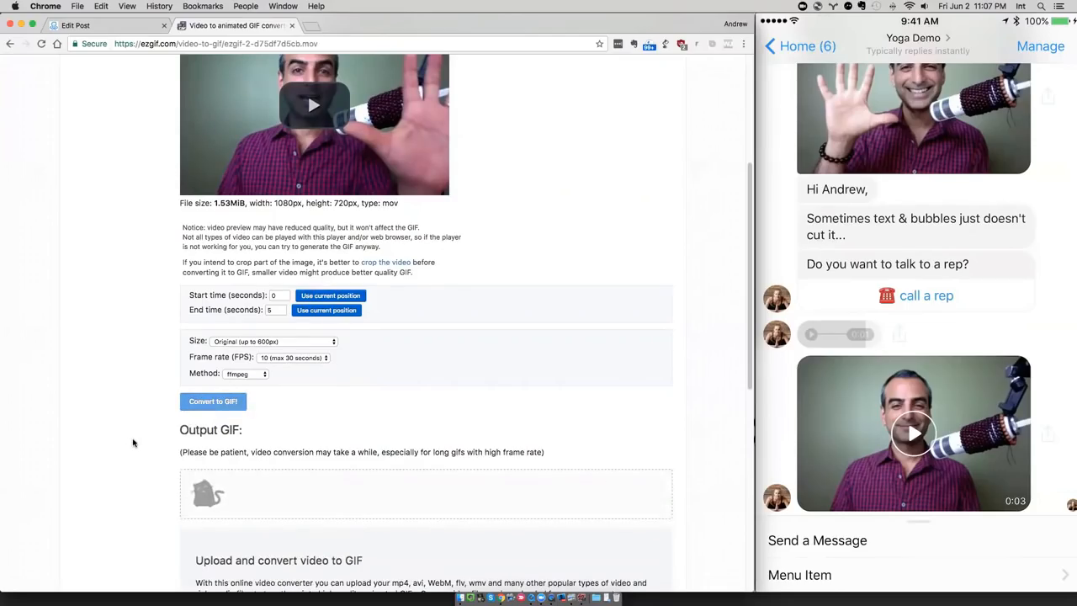
scroll(132, 442, down, 4)
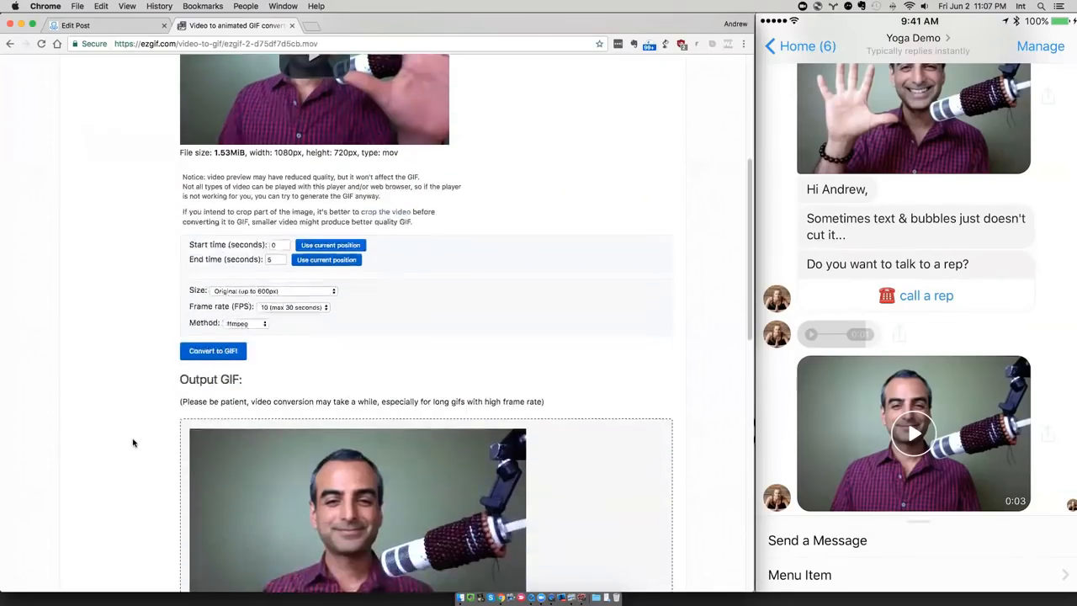
scroll(132, 443, down, 3)
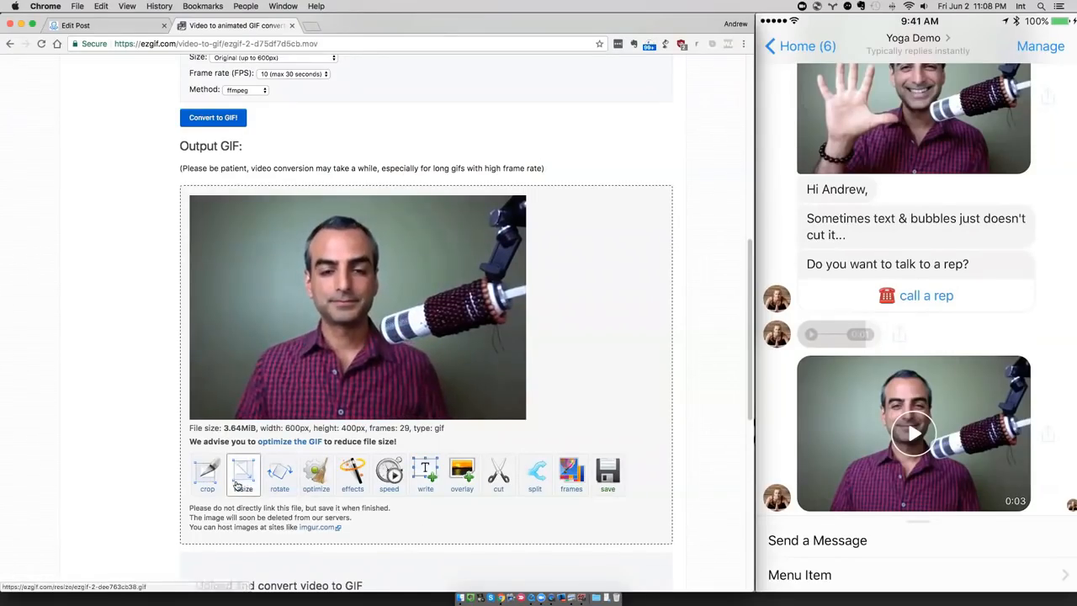
Check the output GIF's file size and save the GIF to the Desktop as ezgif.com-video-to-gif.gif.
drag(199, 426, 243, 427)
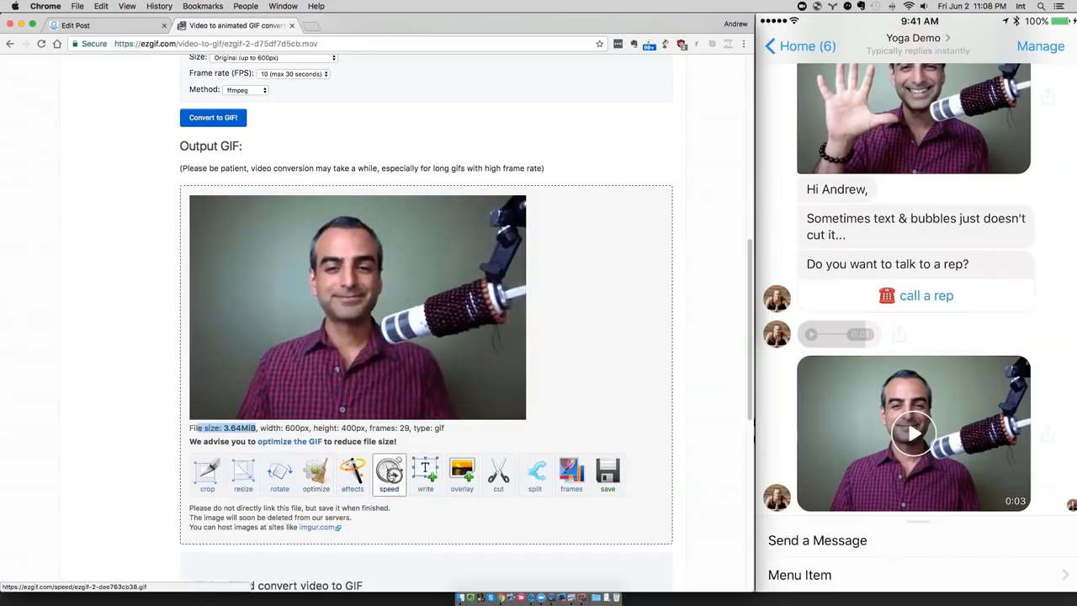
click(603, 486)
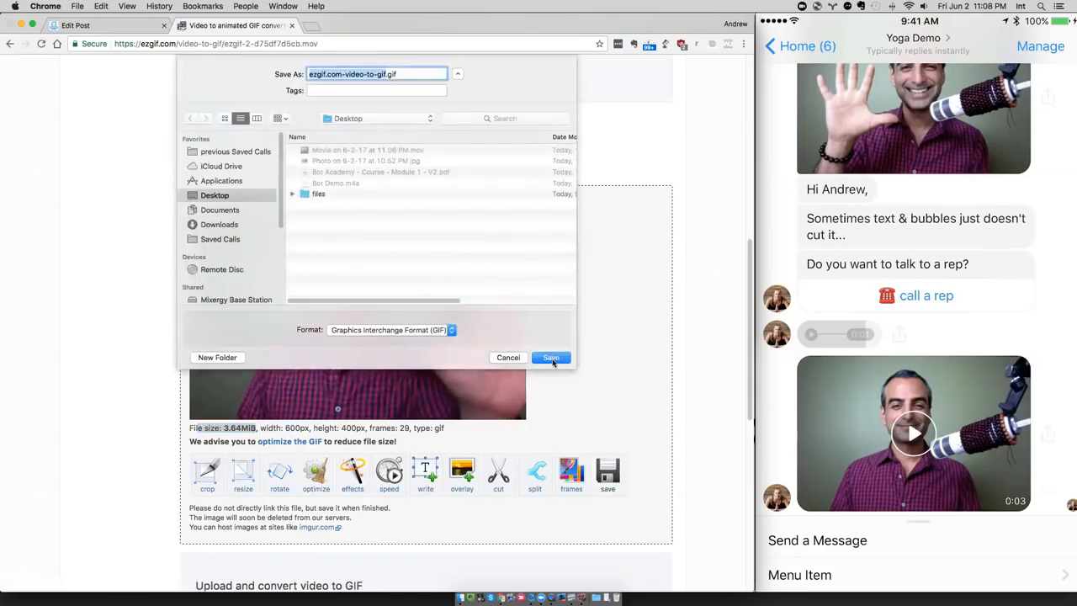
click(551, 358)
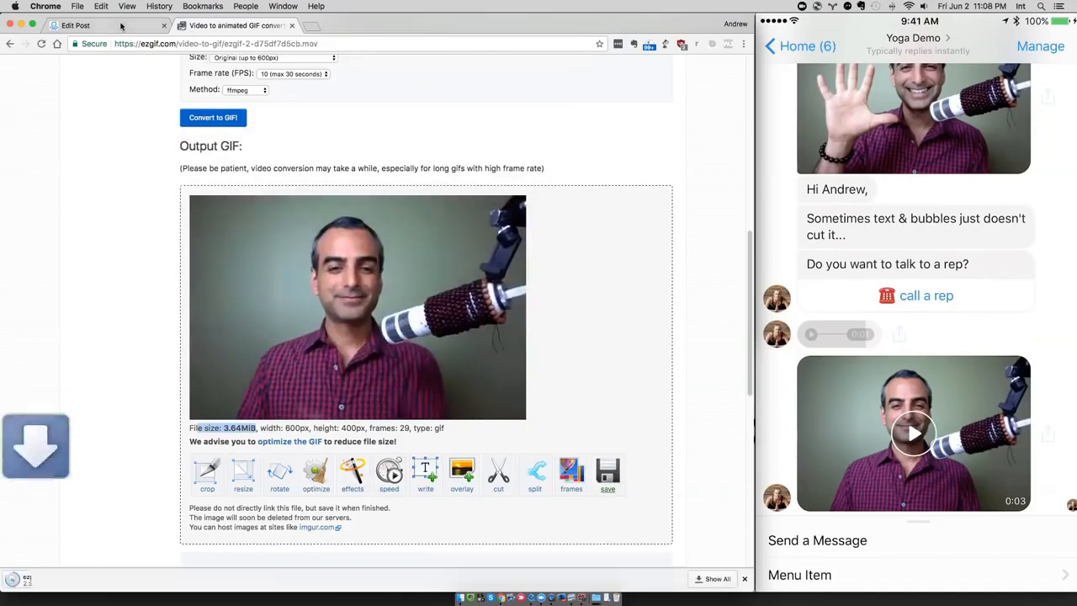
Back in ManyChat, replace the broadcast's video block with an image block containing ezgif.com-video-to-gif.gif.
click(120, 26)
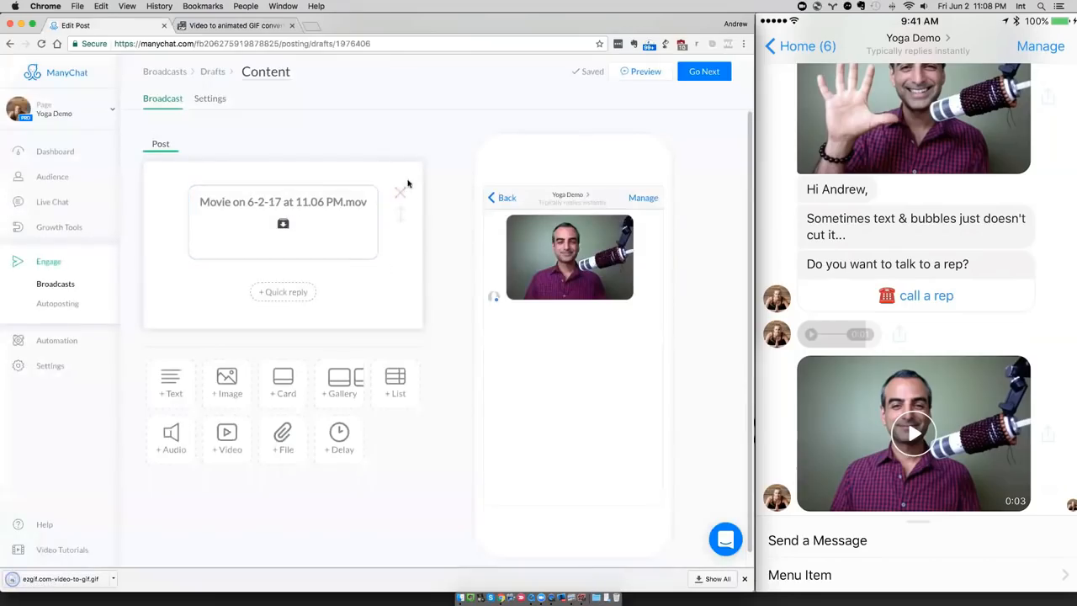
click(401, 192)
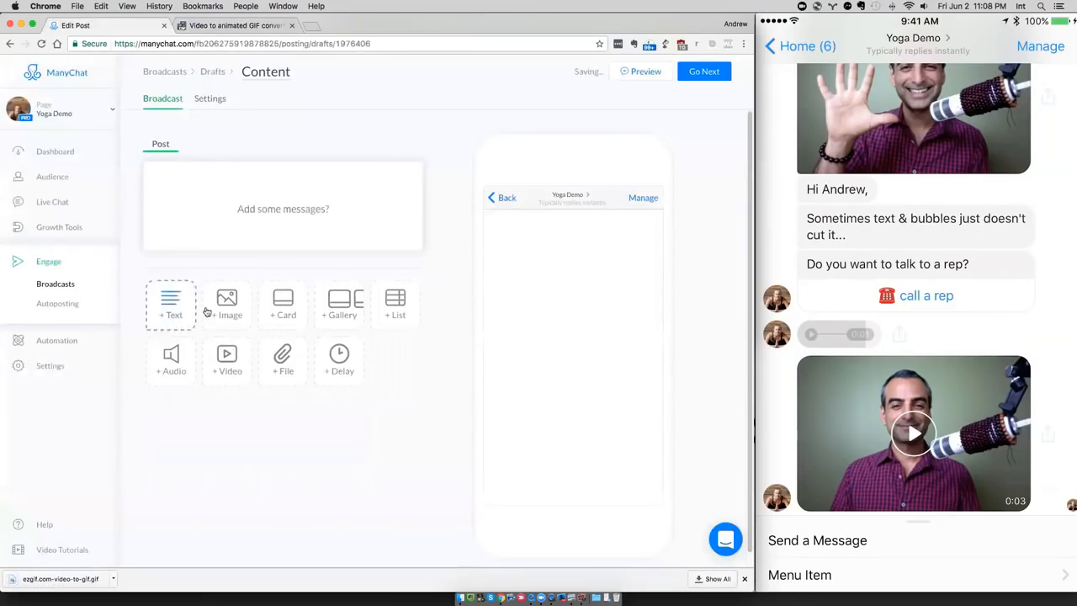
click(220, 304)
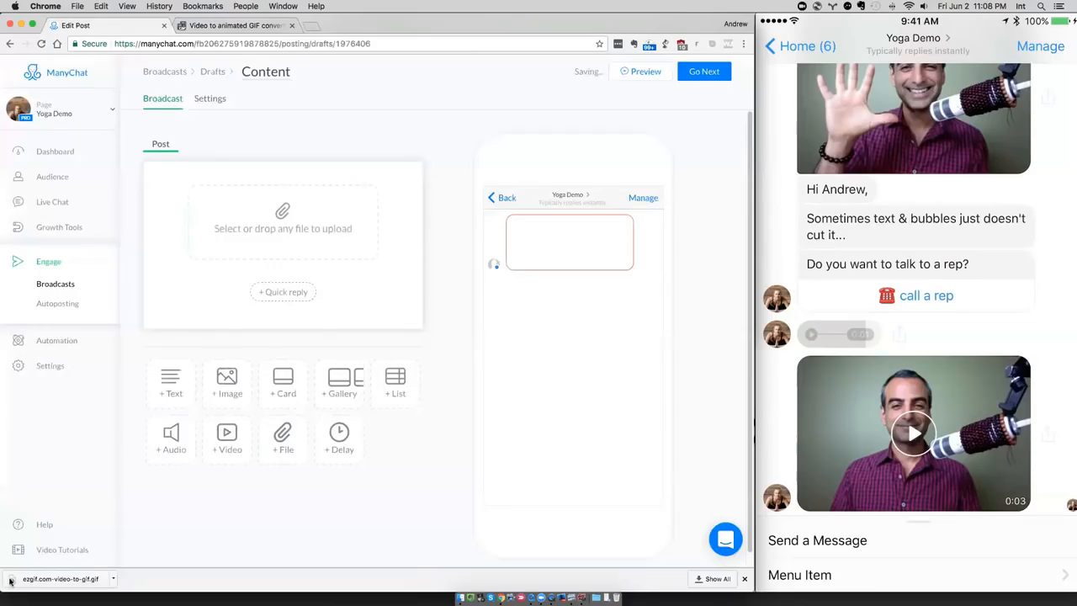
drag(10, 581, 273, 221)
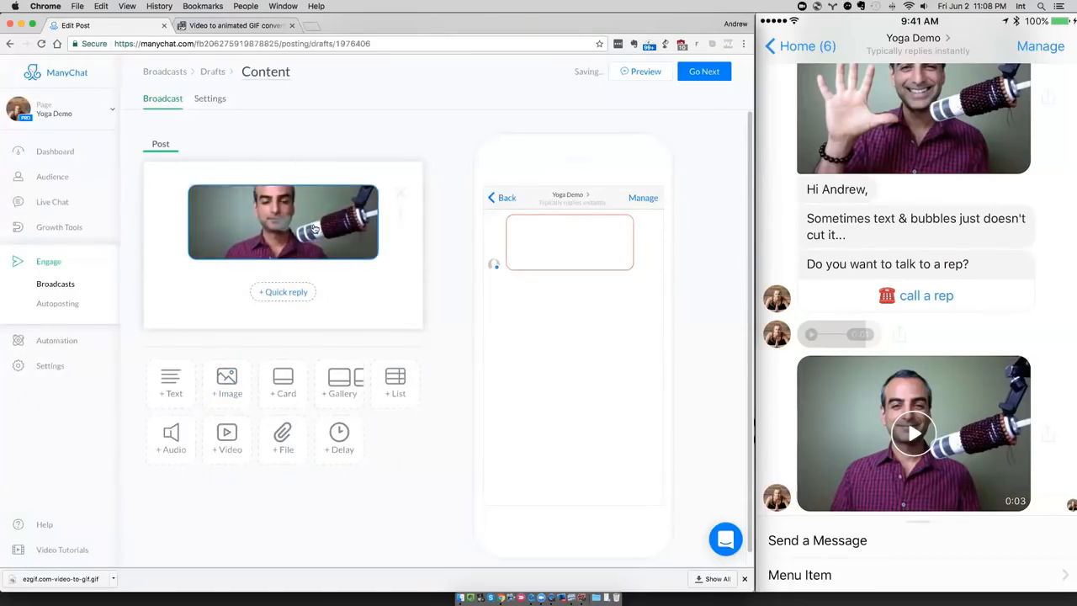
Add a text block below the GIF that greets with "Hi", the First Name variable and a period.
click(171, 381)
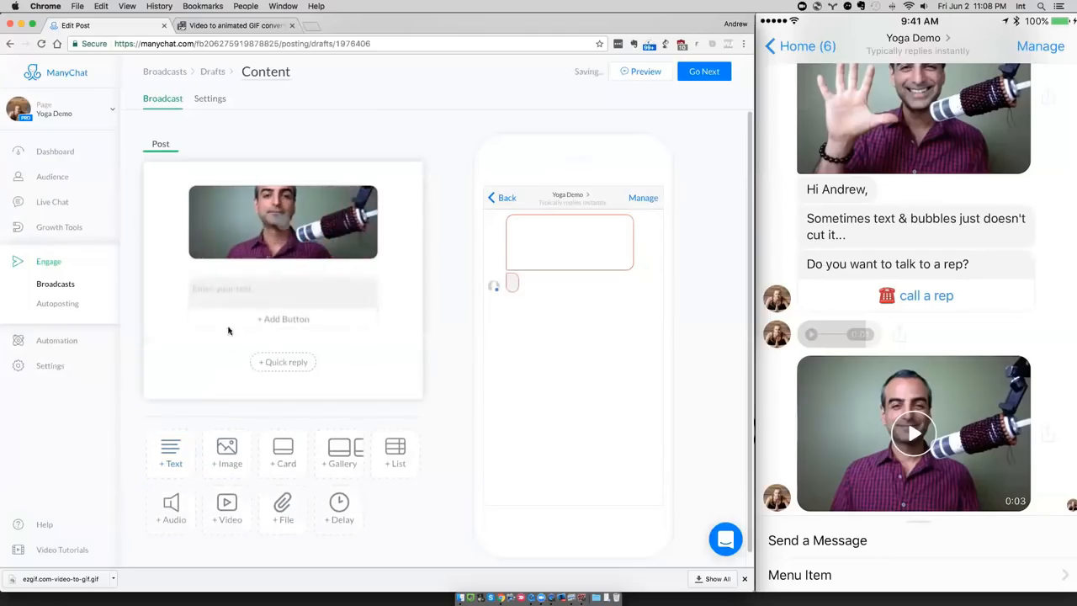
click(228, 292)
text(Hi)
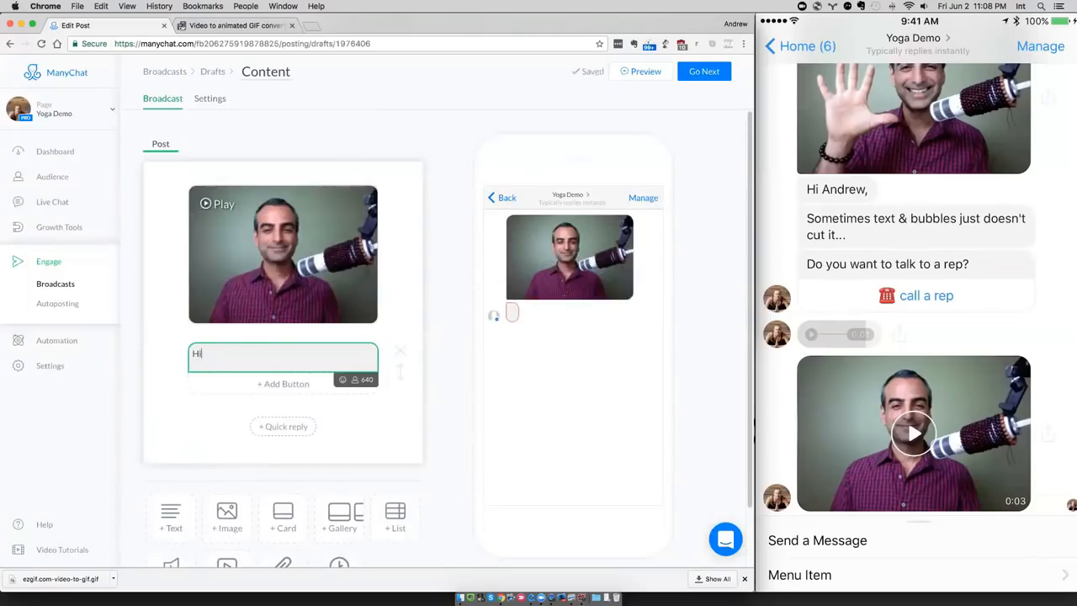
click(354, 380)
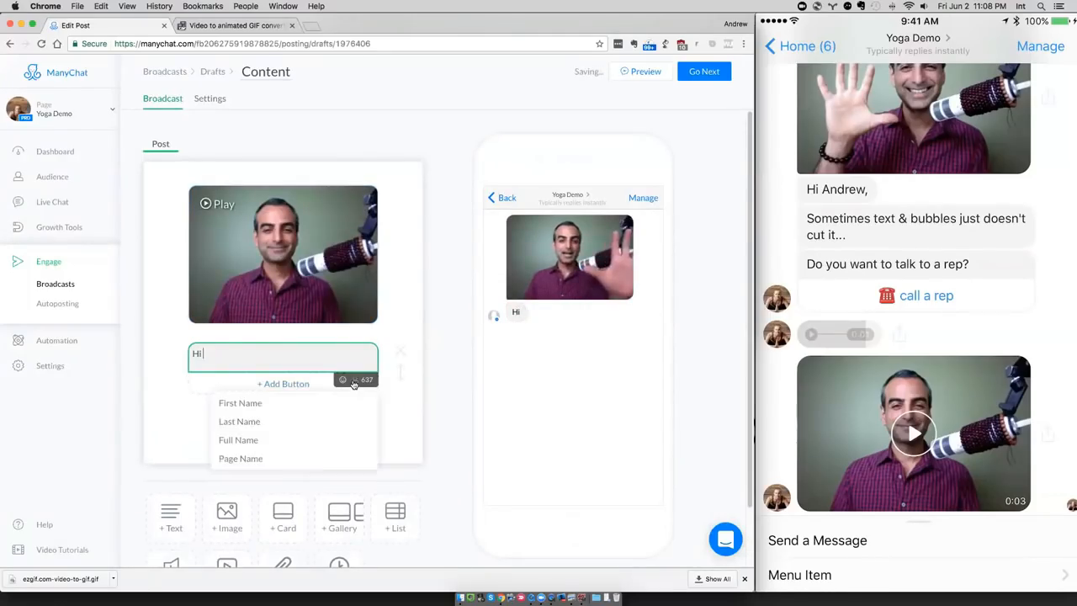
click(235, 403)
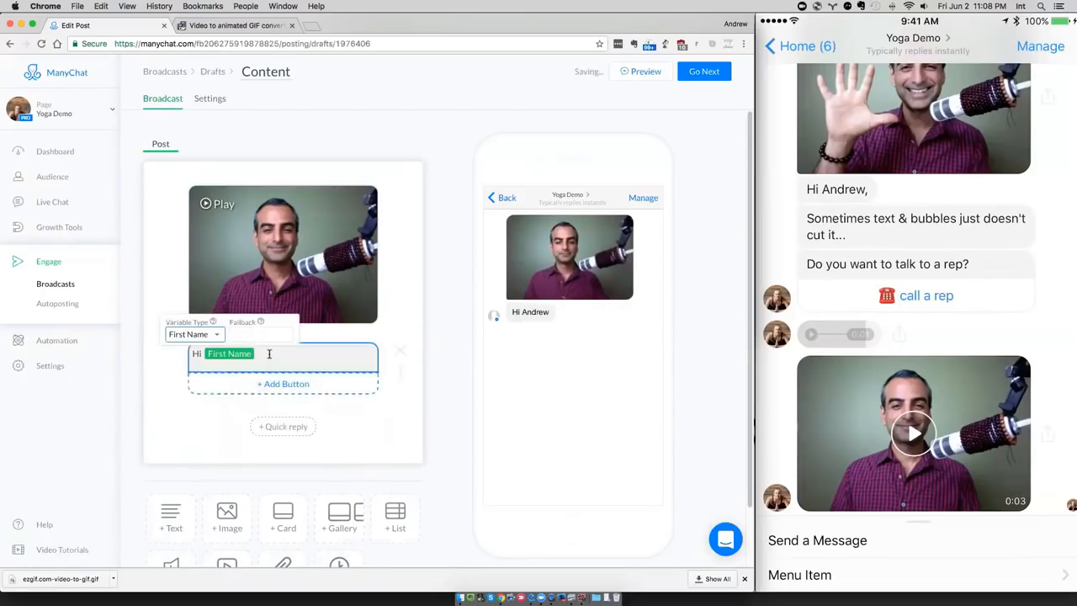
click(269, 353)
text(.)
key(Return)
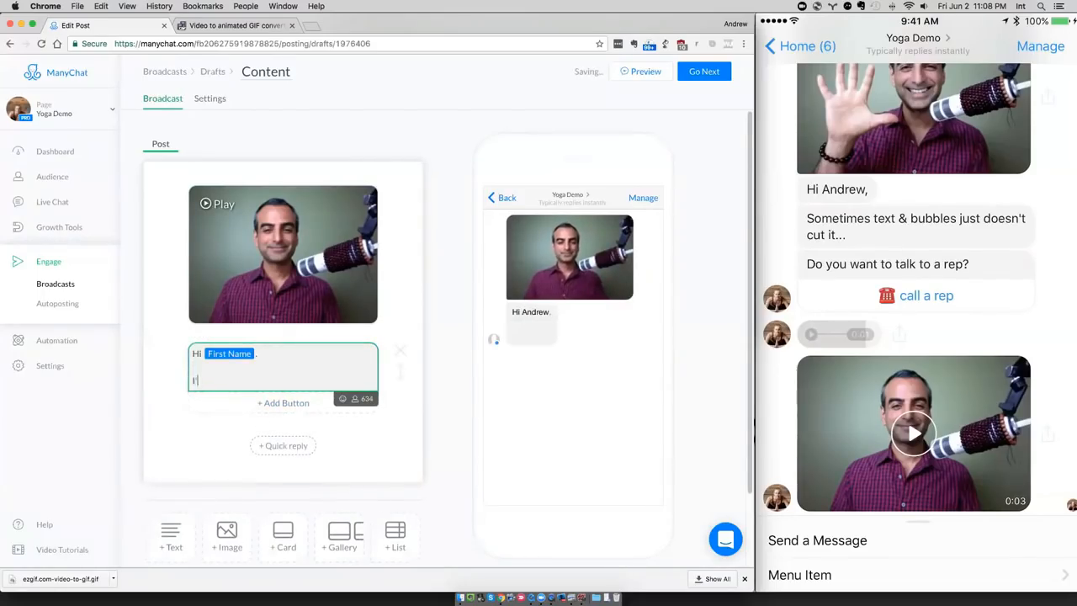
Add the line "I'll be teaching you xyz via this chat" below the greeting and send a preview of the broadcast.
text(I'll be teaching yhou)
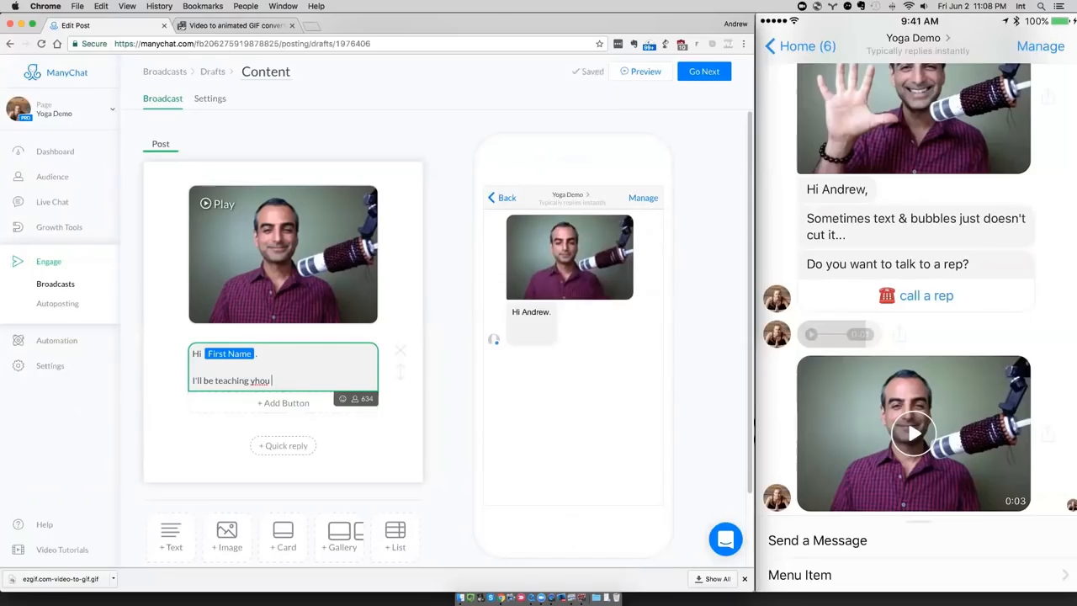
text(ou )
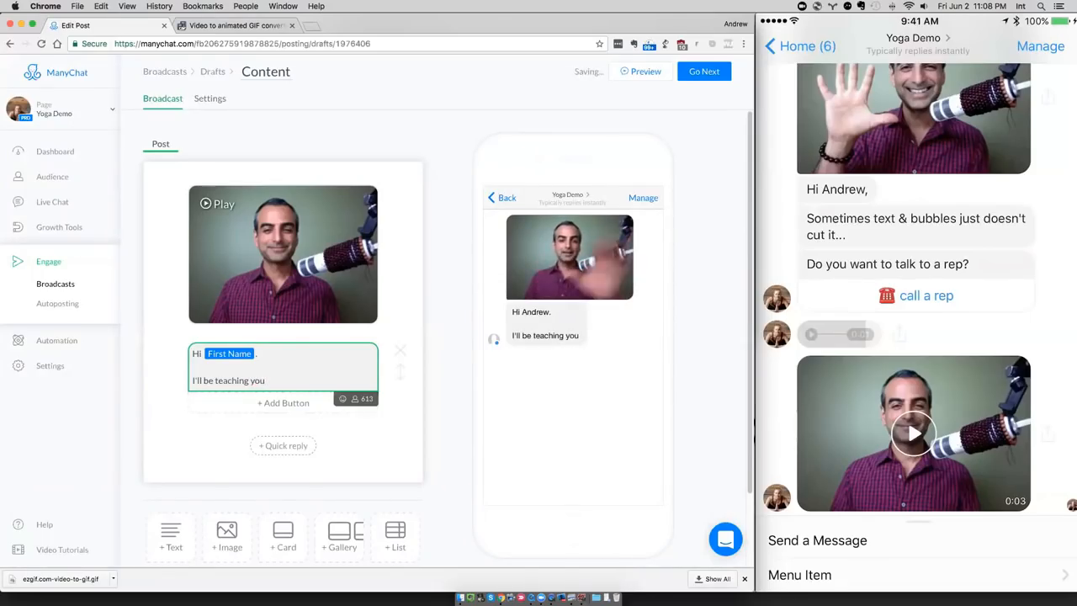
text(xyz via thi)
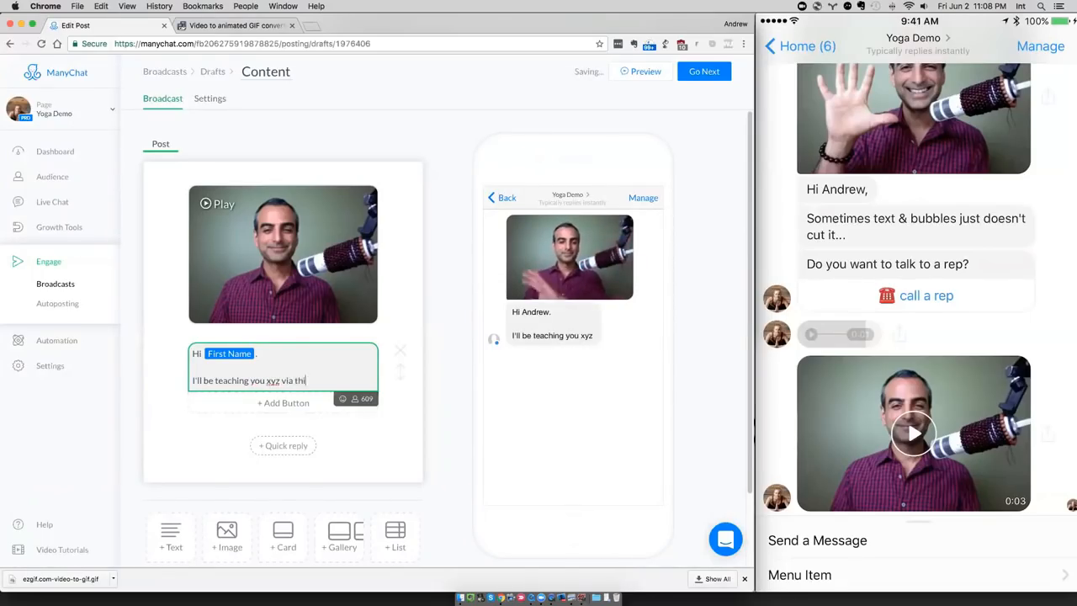
text(s chat)
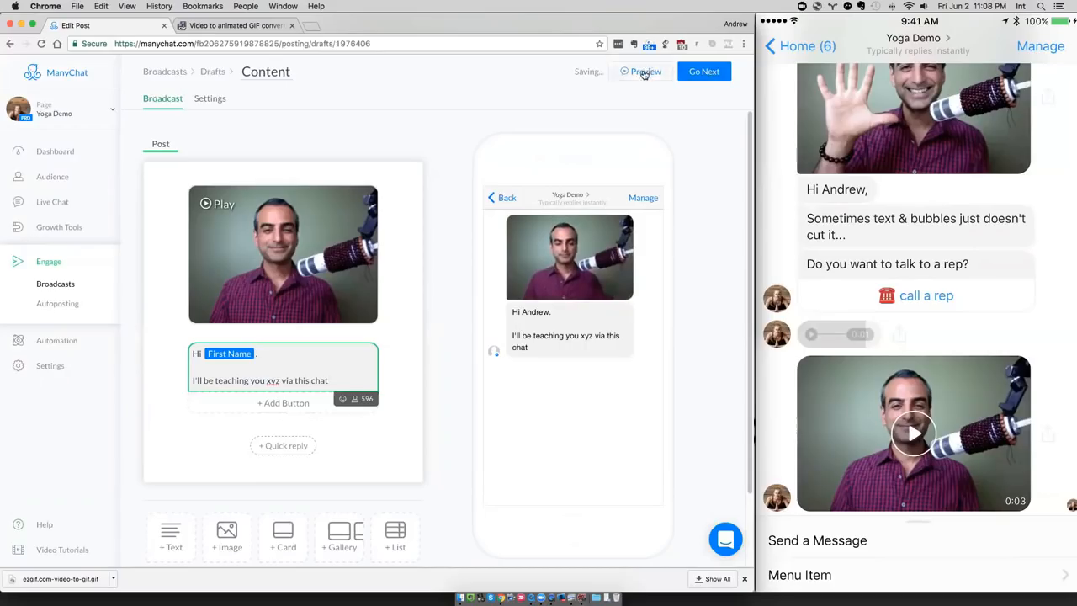
click(643, 73)
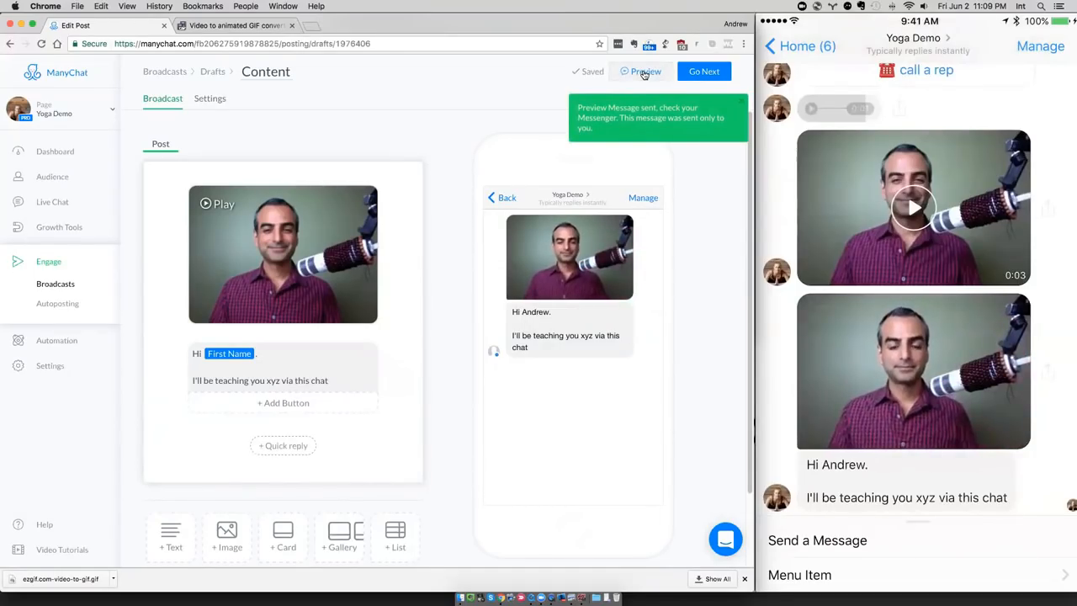
Open giphy.com in a new browser tab and search for "hi there" GIFs.
mouse_move(854, 69)
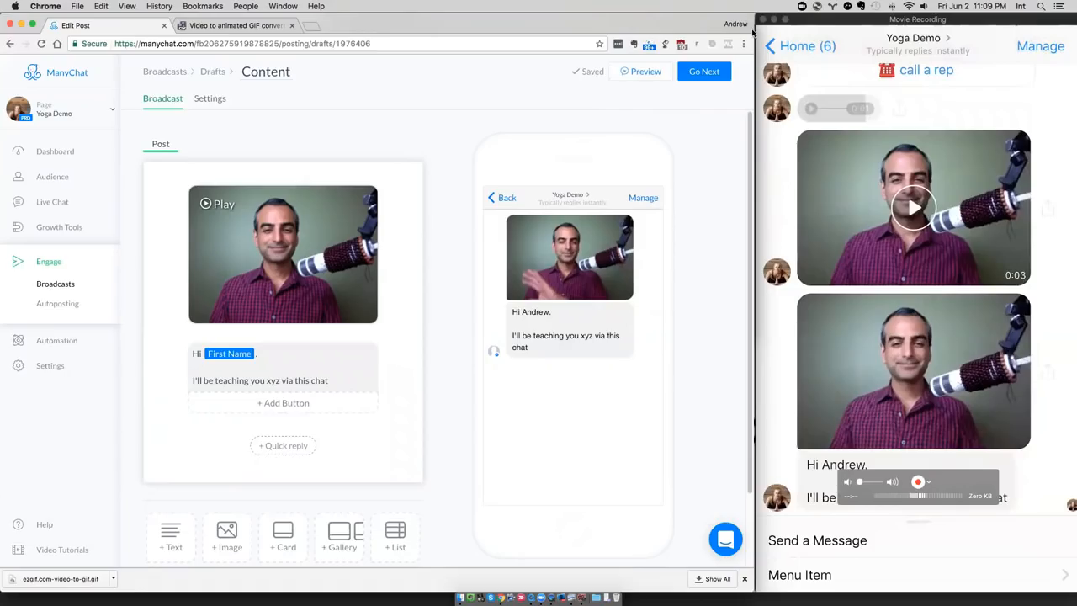
click(313, 27)
text(giphy.com)
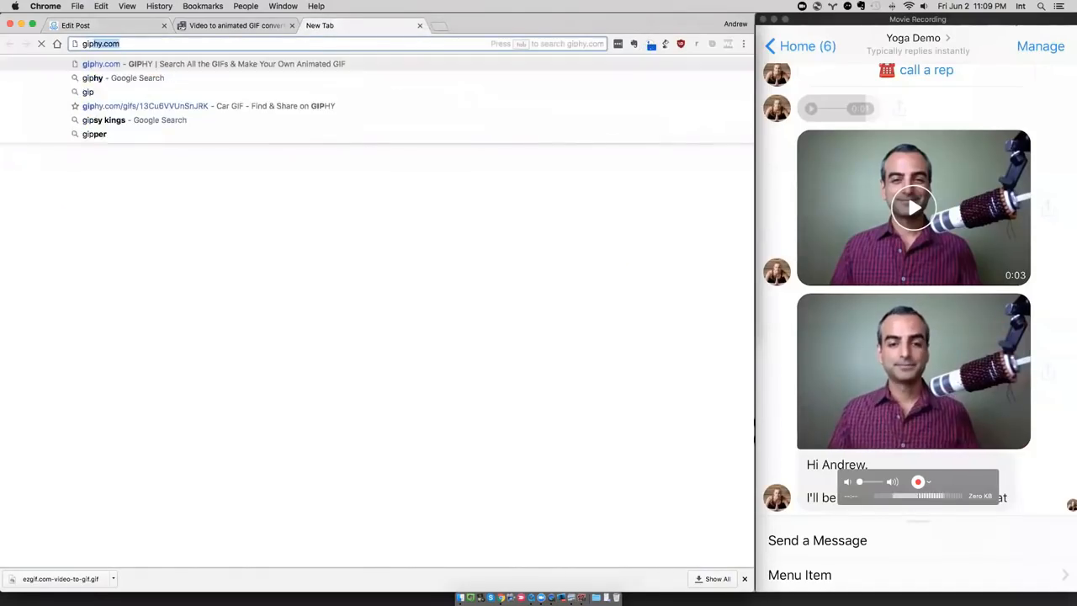
key(Return)
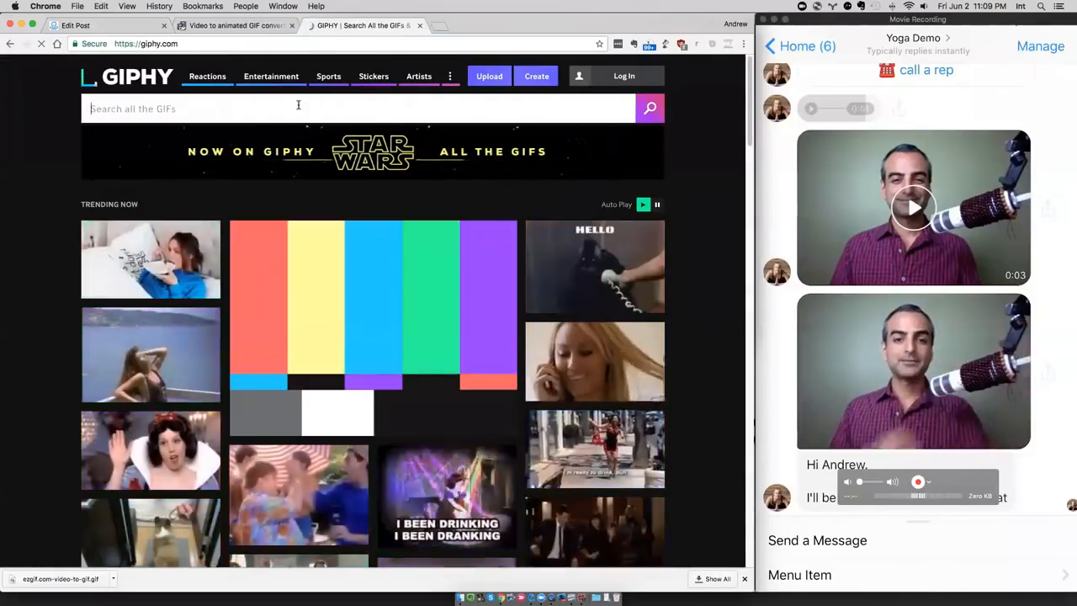
text(hi there)
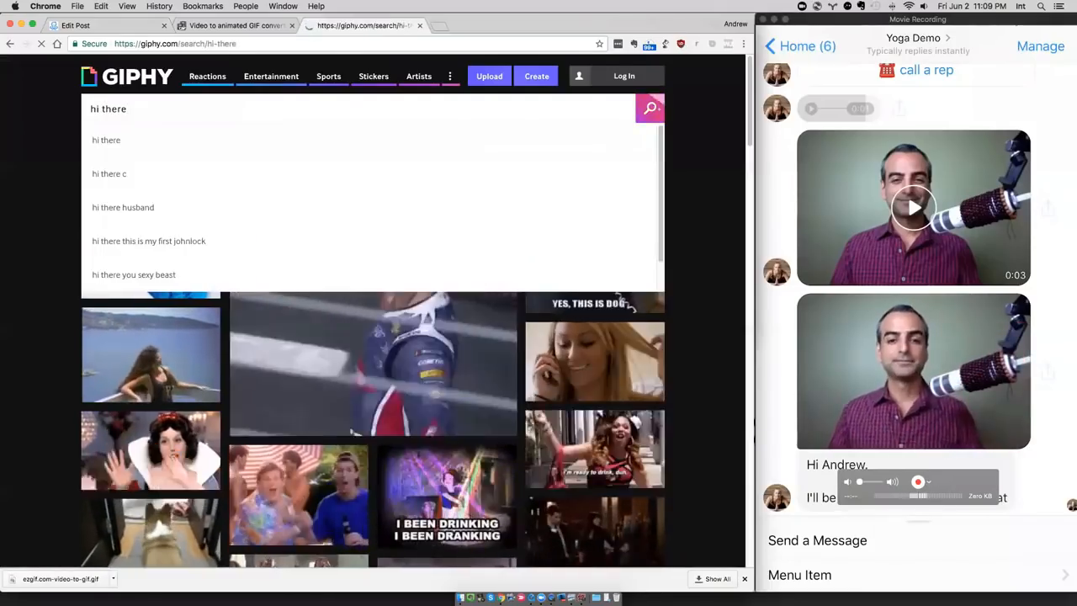
key(Return)
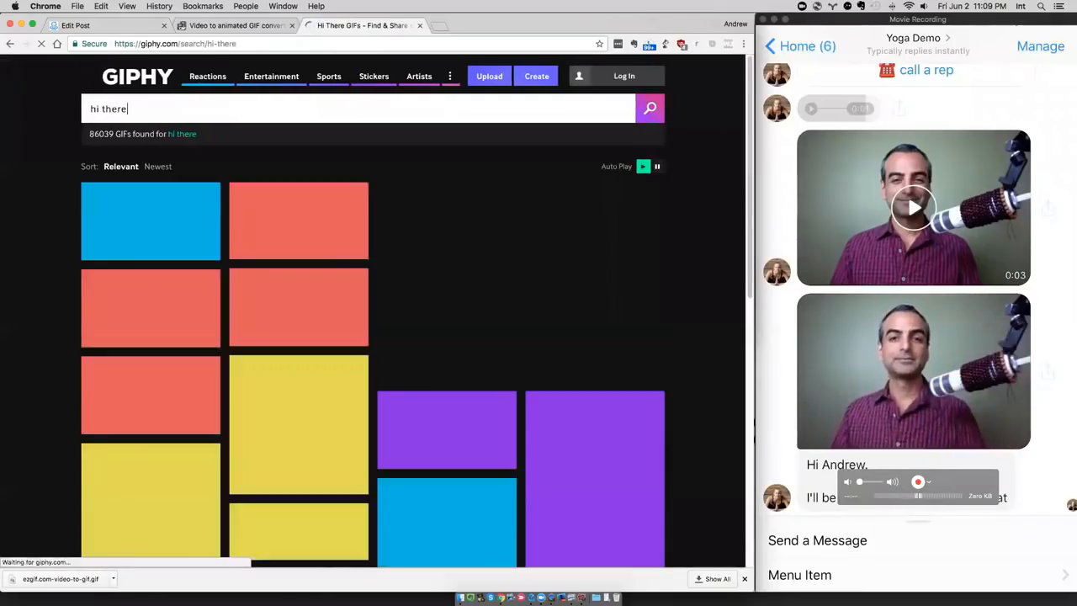
Move the phone mirror window aside, widen the browser to the full screen width and browse the "hi there" GIFs.
click(928, 21)
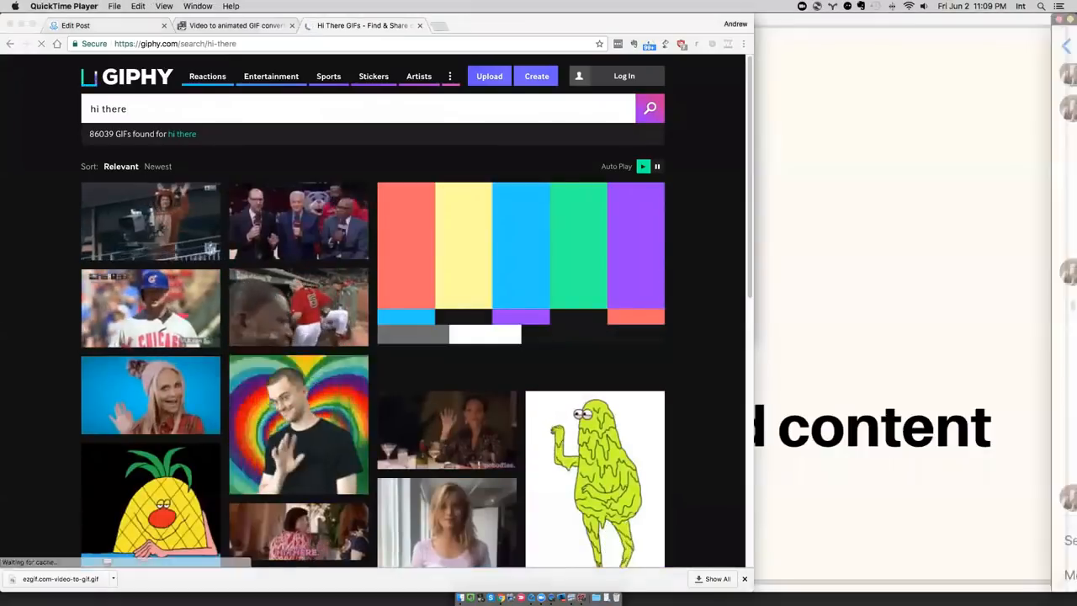
click(712, 233)
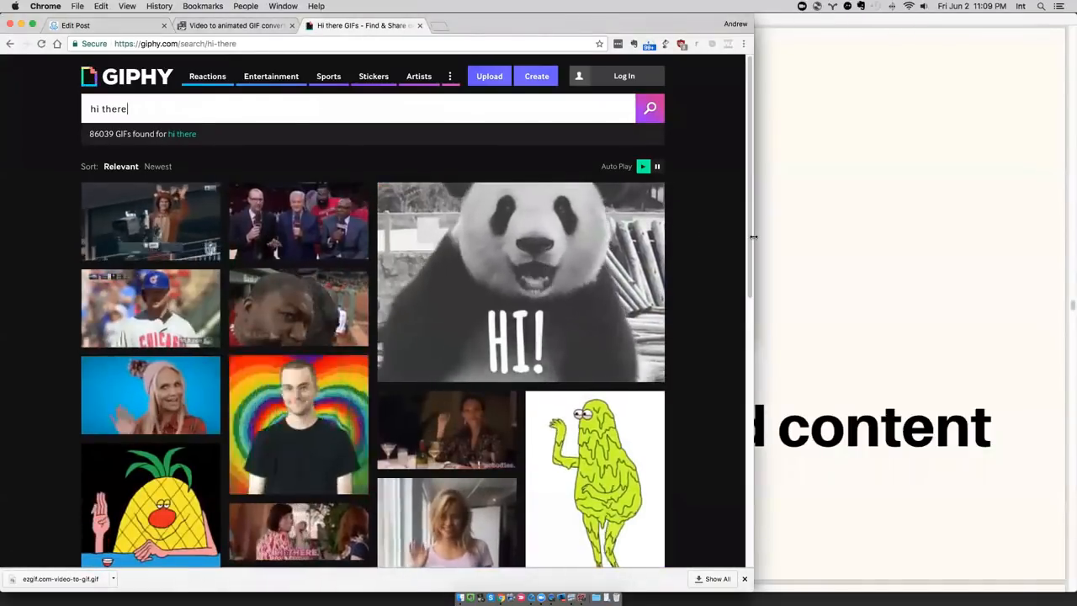
drag(753, 229, 1076, 225)
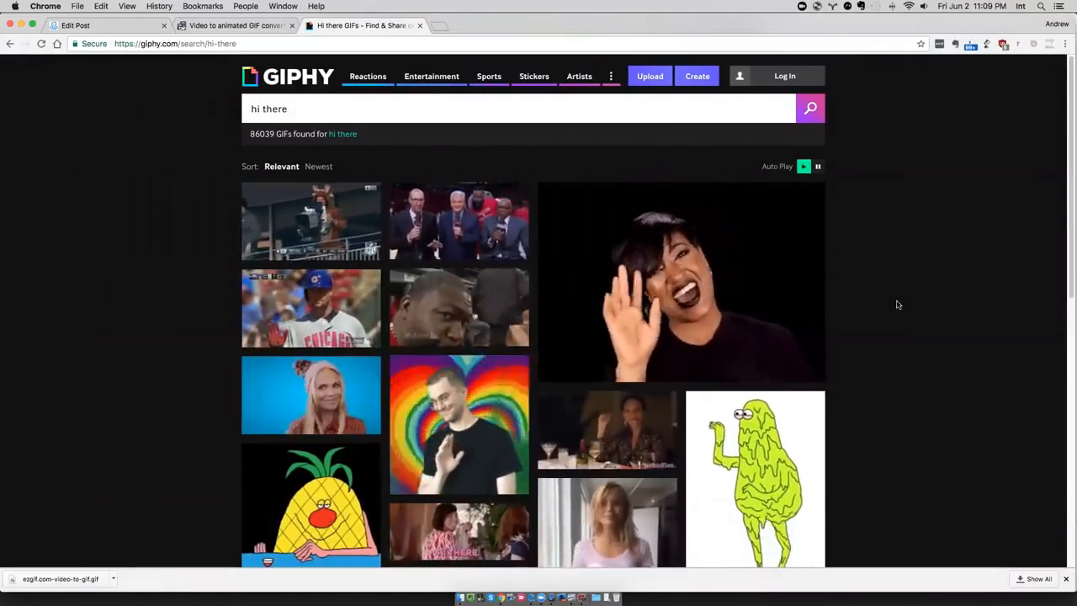
scroll(909, 416, down, 5)
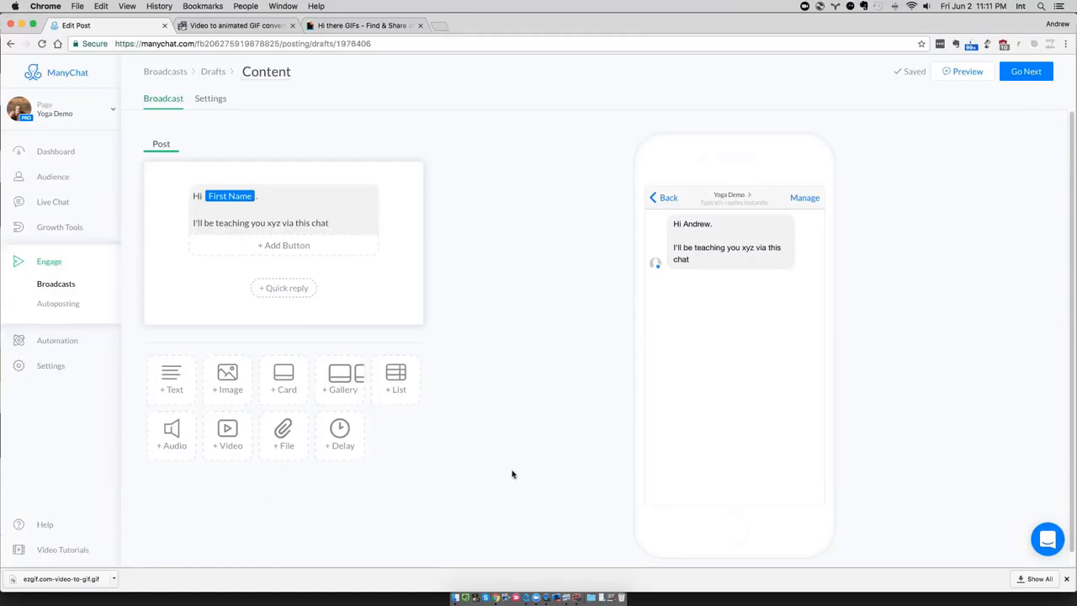
Add a file block to the broadcast and move it above the greeting text block.
click(293, 443)
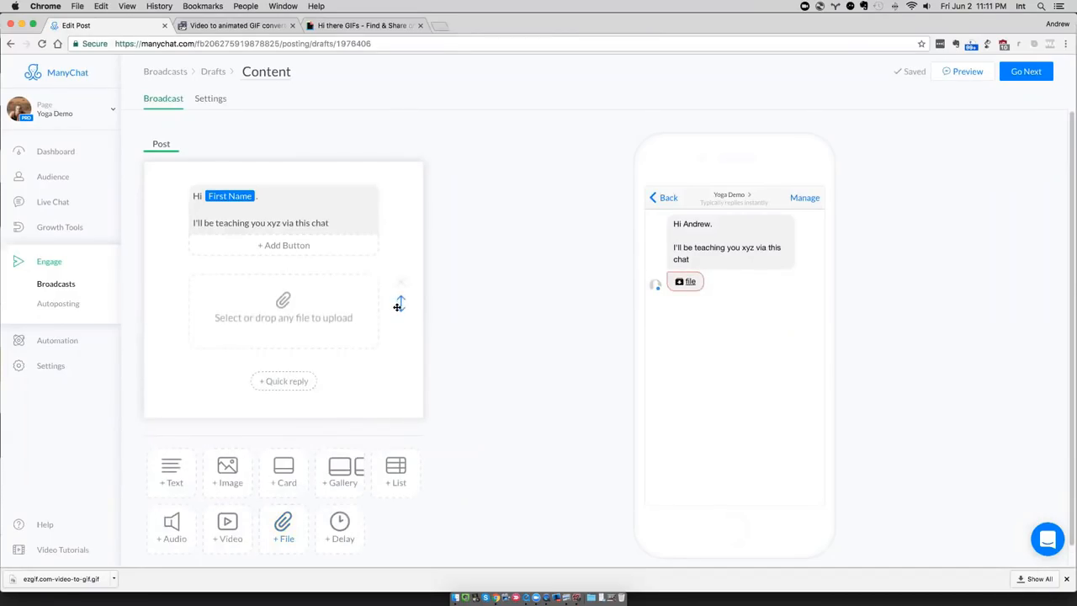
drag(399, 304, 389, 208)
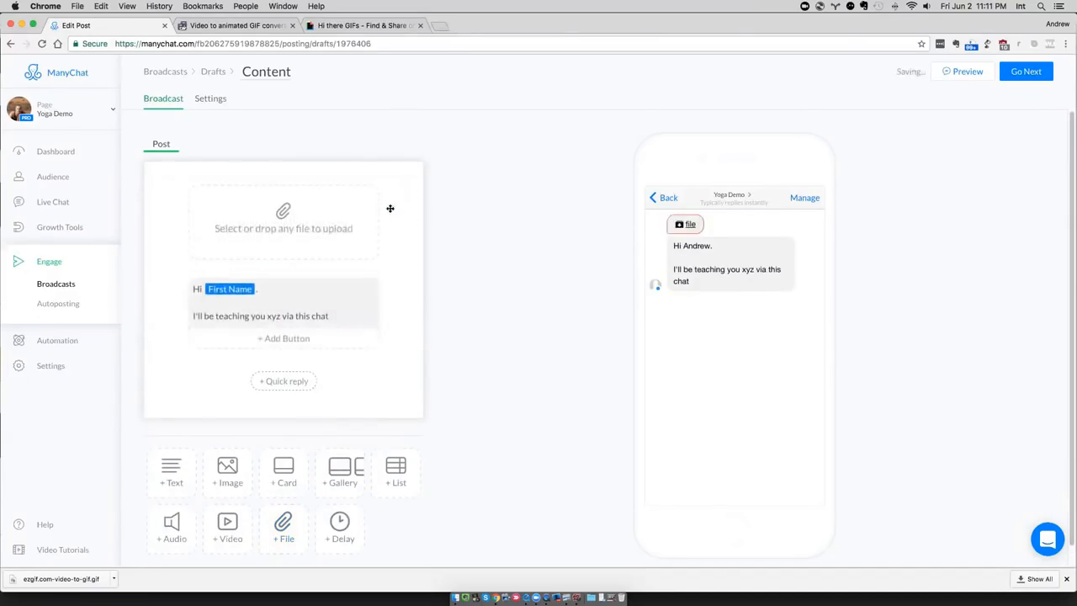
Replace the greeting and file blocks with a single text block reading "hi do you want to work together?".
click(401, 289)
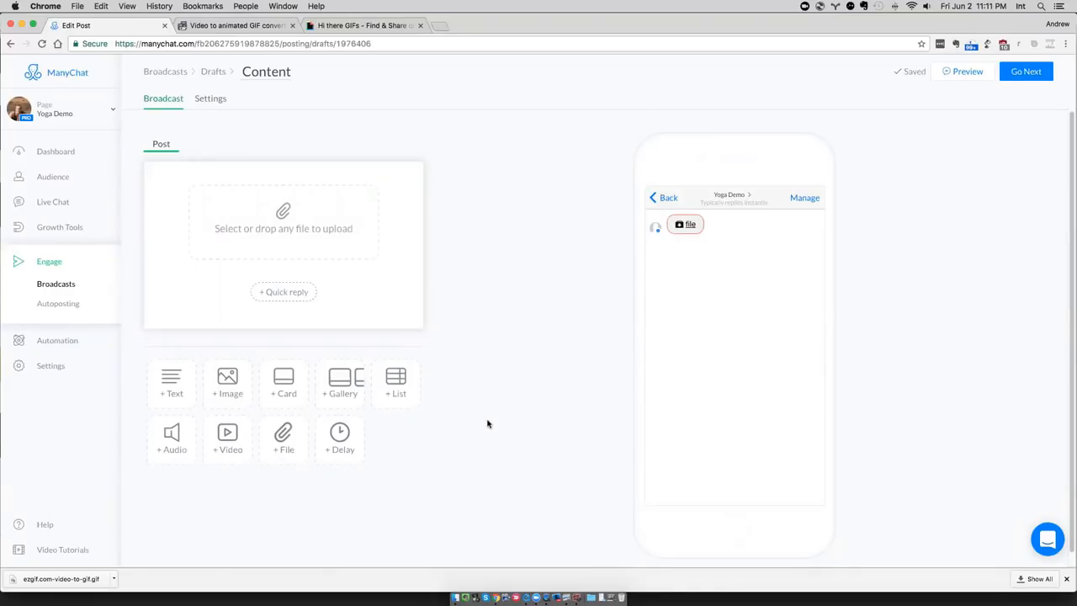
click(403, 193)
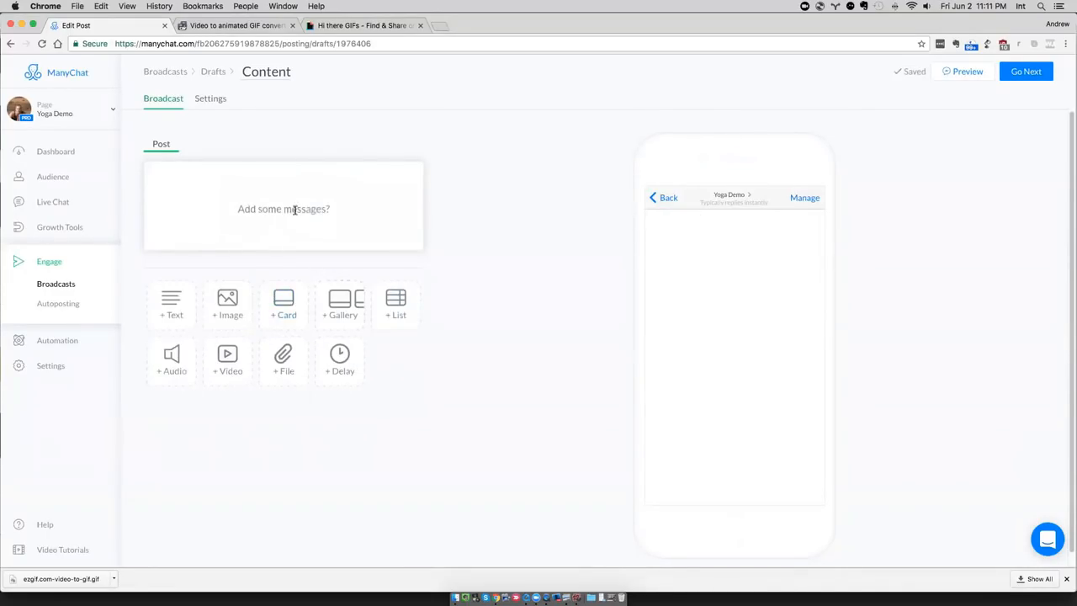
click(171, 304)
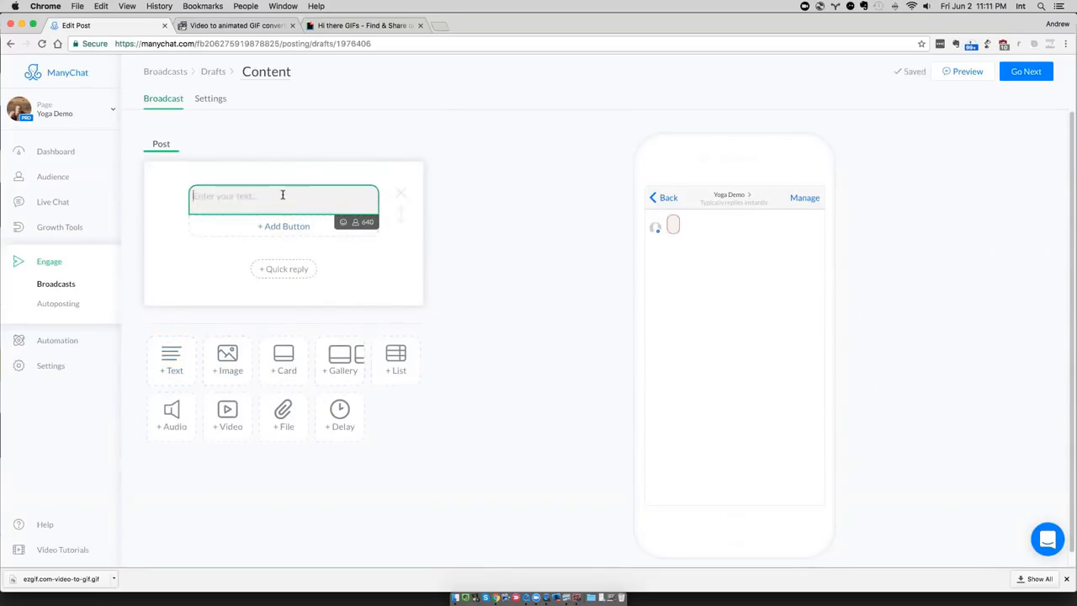
text(hi do you want to work together?)
Add a "Yes" button to the text block that replies with a new message reading "let's work!".
click(271, 229)
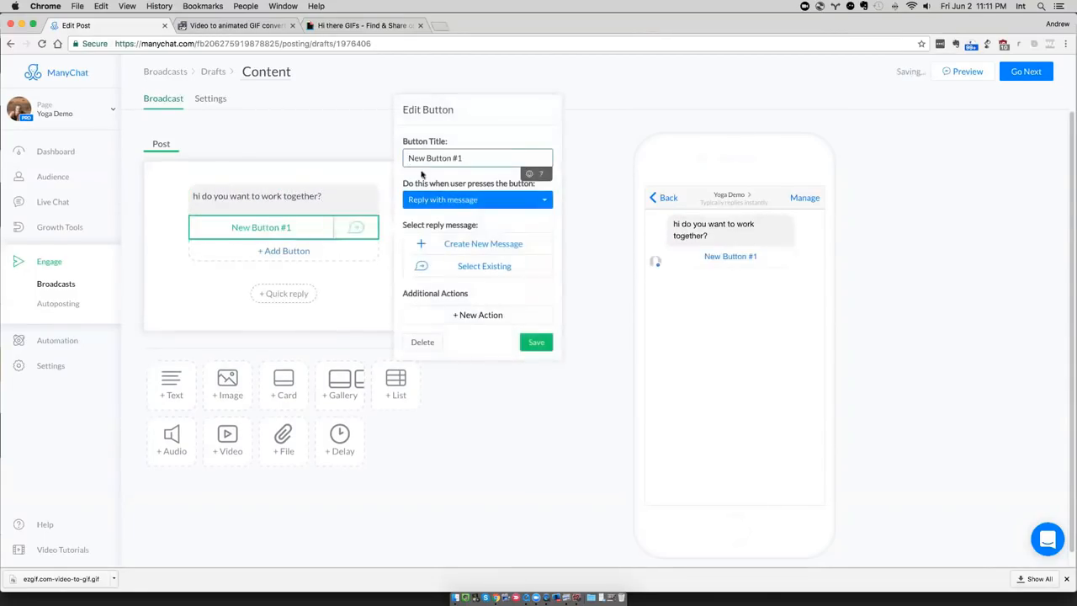
click(427, 157)
key(super+a)
text(Yes)
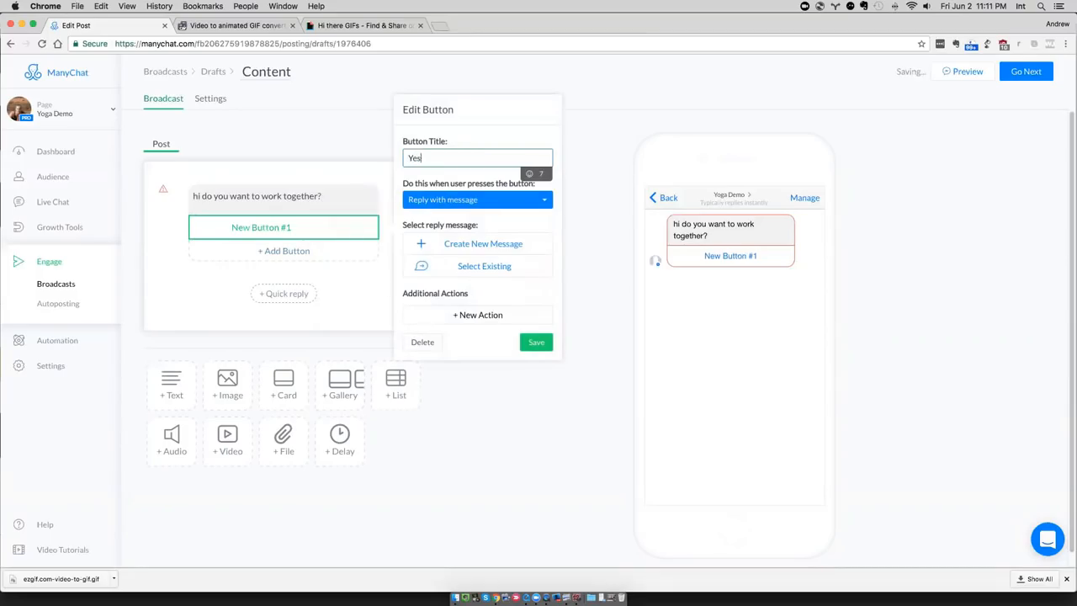
click(473, 245)
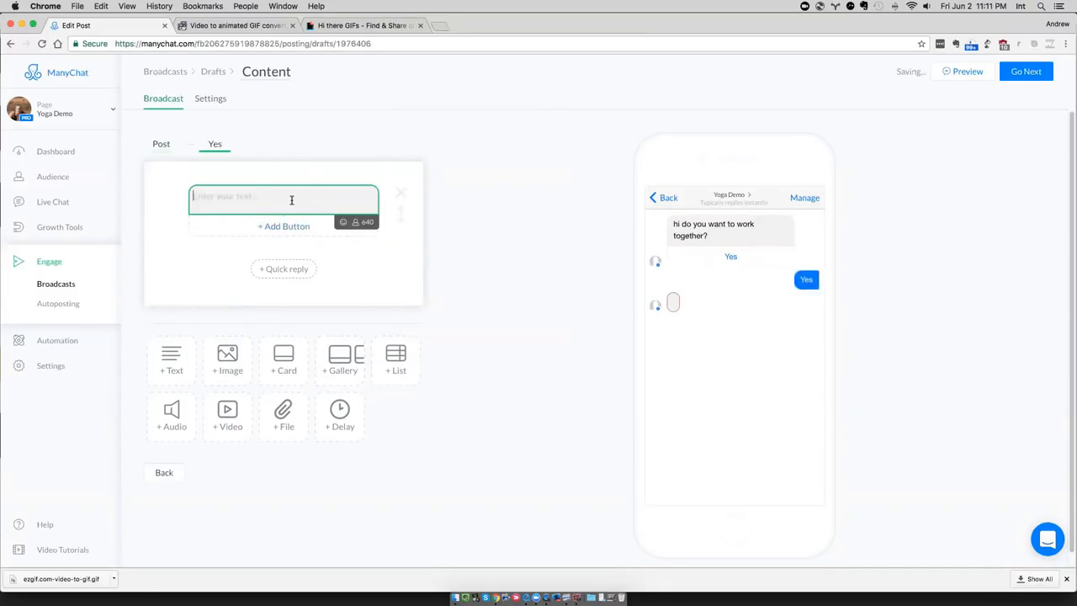
text(let's work!)
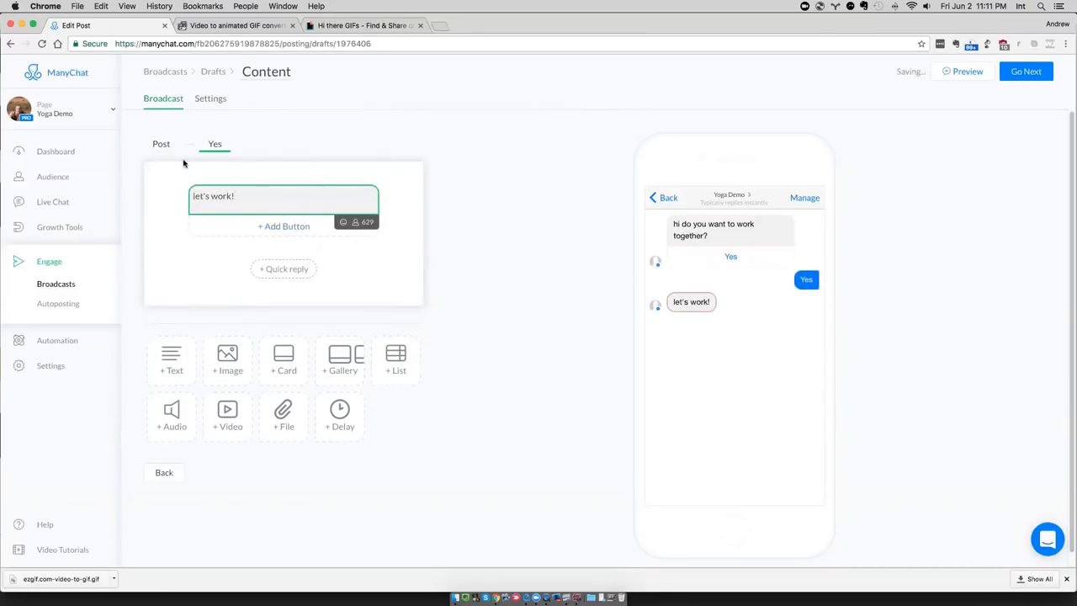
click(161, 143)
Add a "No" button to the text block that replies with a new message reading "I don't like you then.".
click(284, 248)
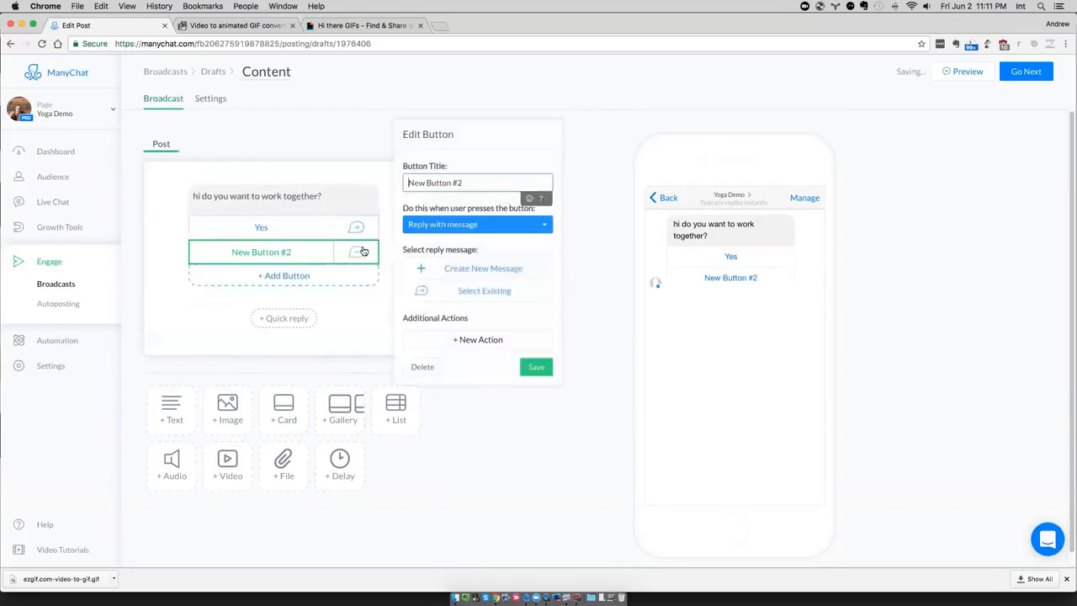
click(378, 184)
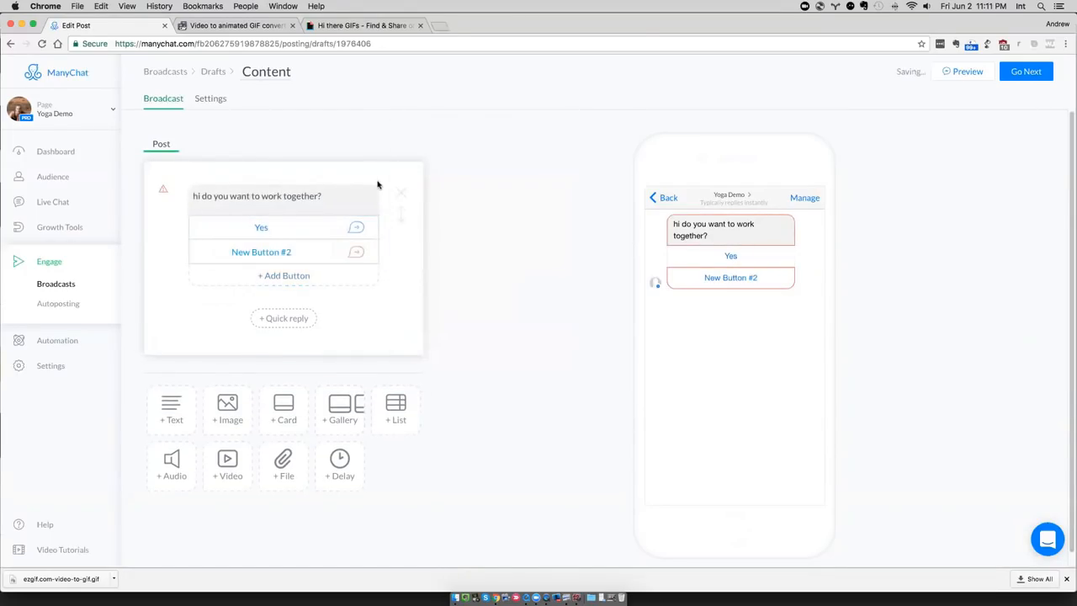
click(295, 254)
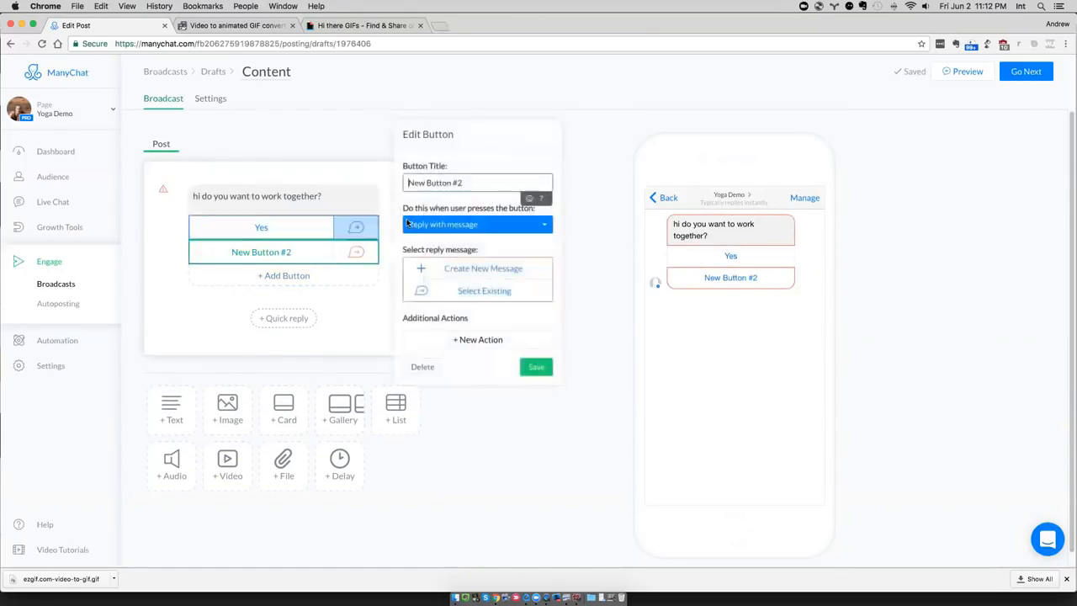
triple_click(465, 181)
text(No)
click(513, 268)
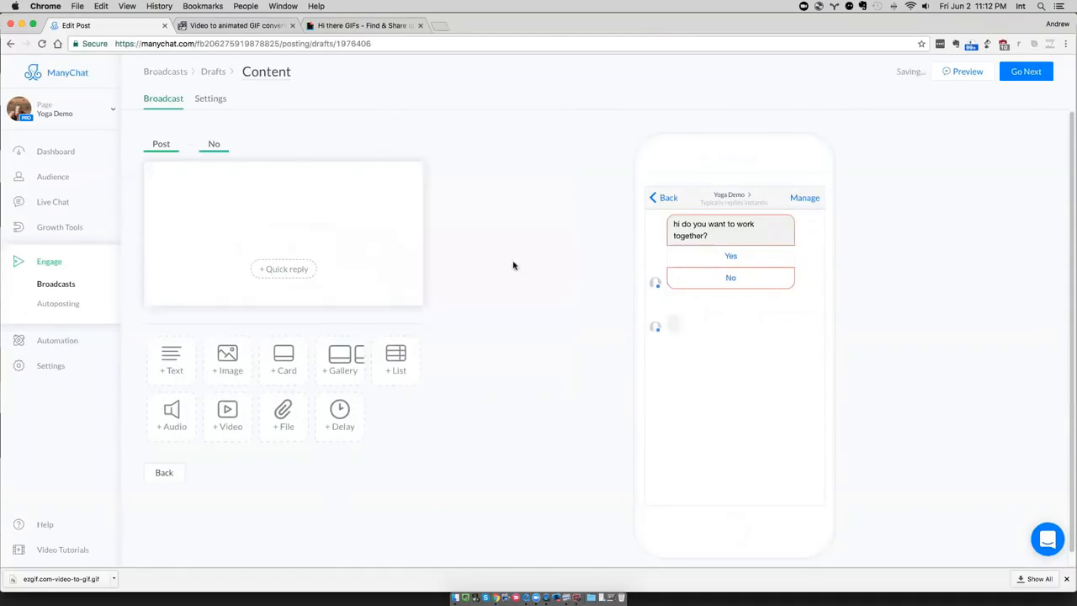
click(228, 201)
text(I don't like)
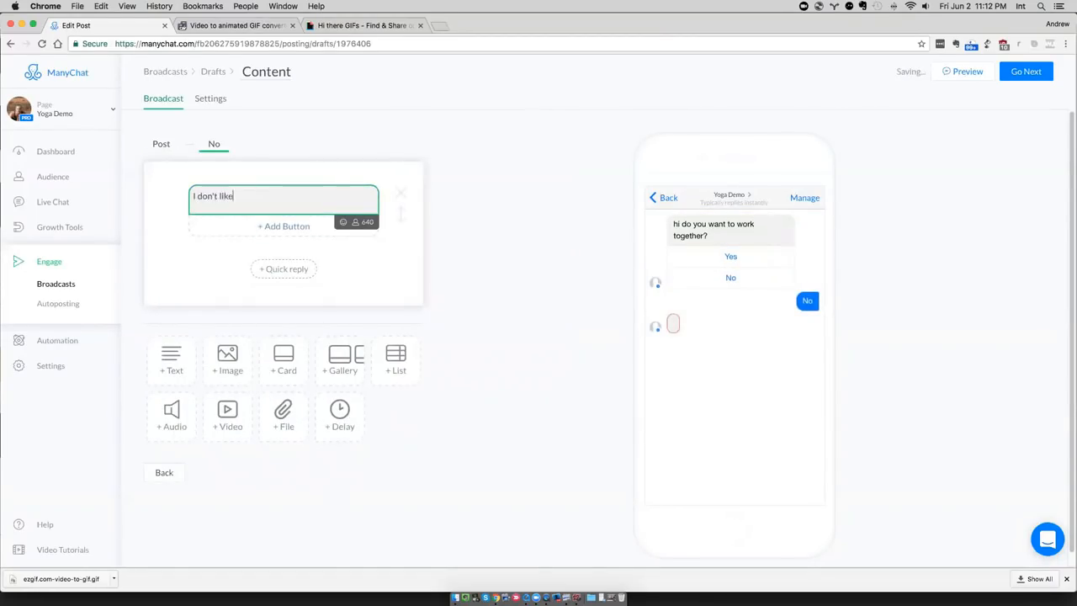
text( you hats)
click(168, 145)
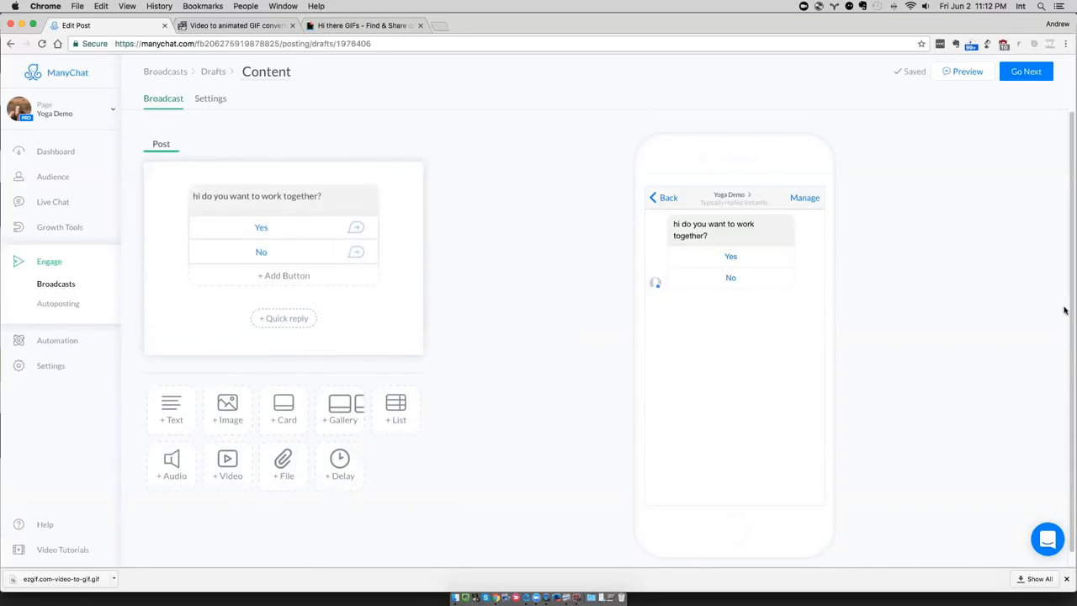
Narrow the browser window to uncover the phone mirror and send a preview of the broadcast to Messenger.
drag(1075, 311, 843, 312)
drag(1076, 290, 904, 287)
click(530, 119)
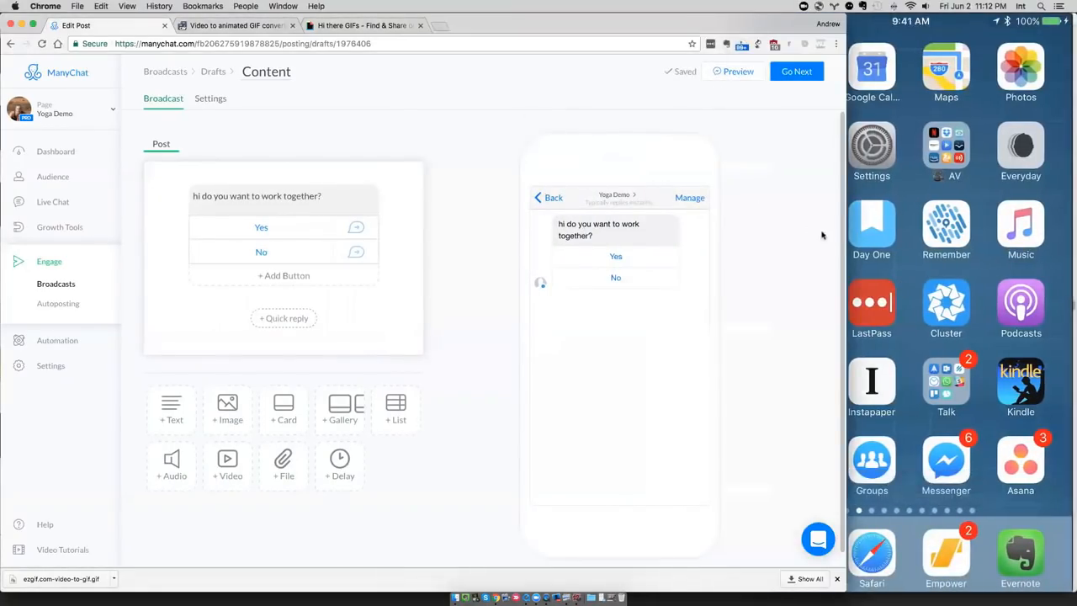
drag(844, 240, 756, 238)
click(648, 71)
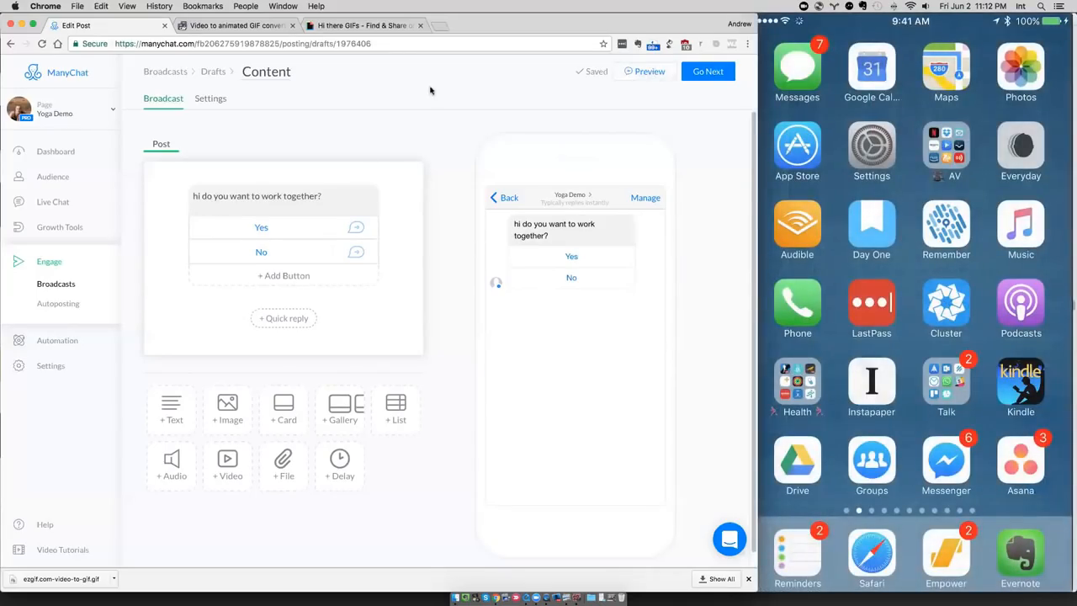
Delete the "Yes" and "No" buttons from the text block.
click(297, 228)
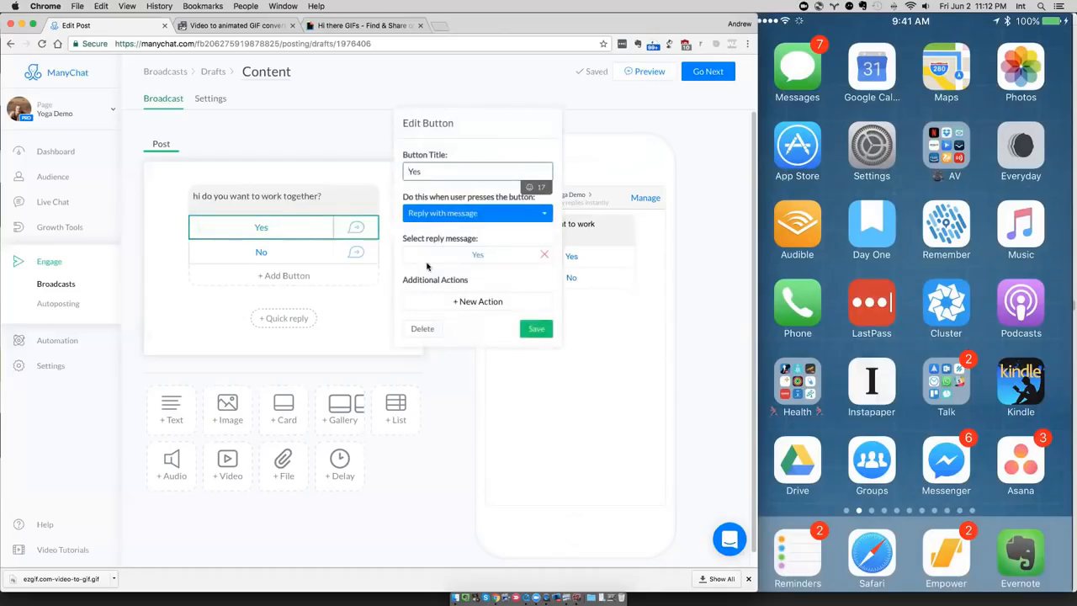
click(434, 328)
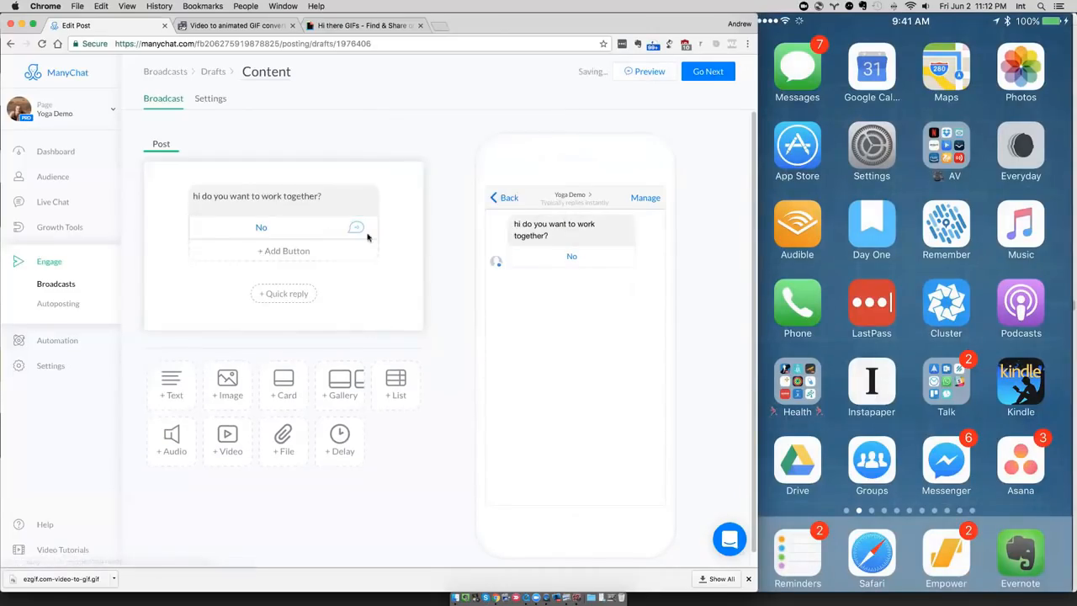
click(425, 329)
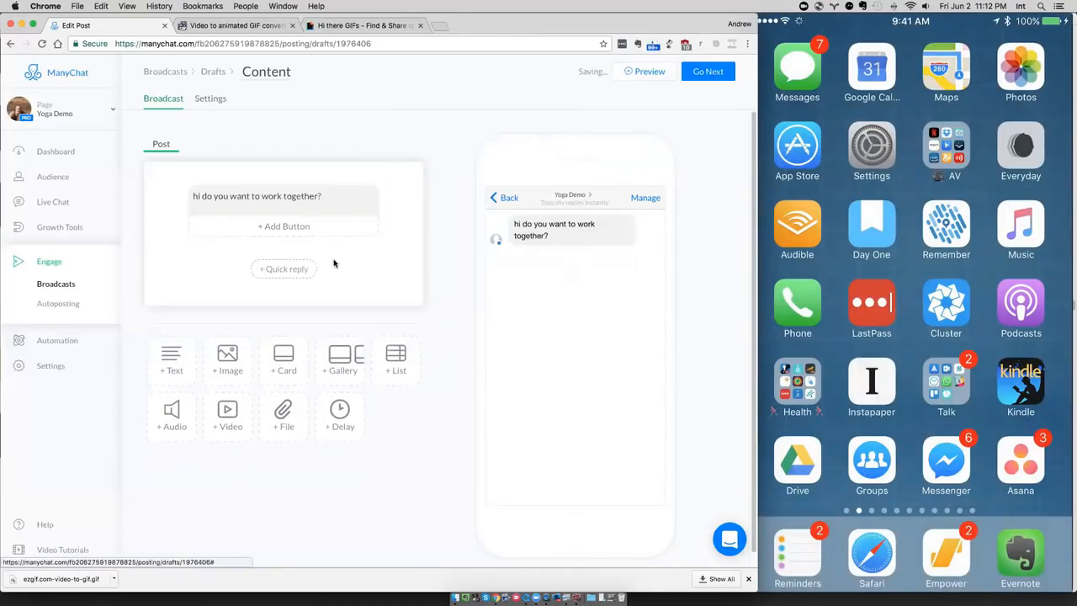
click(278, 270)
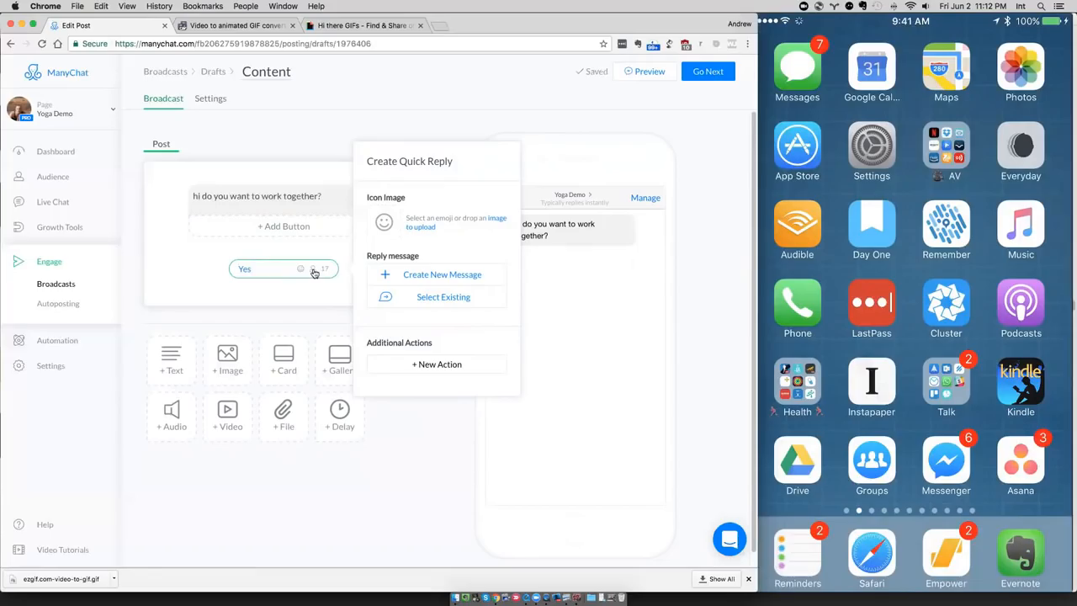
click(313, 269)
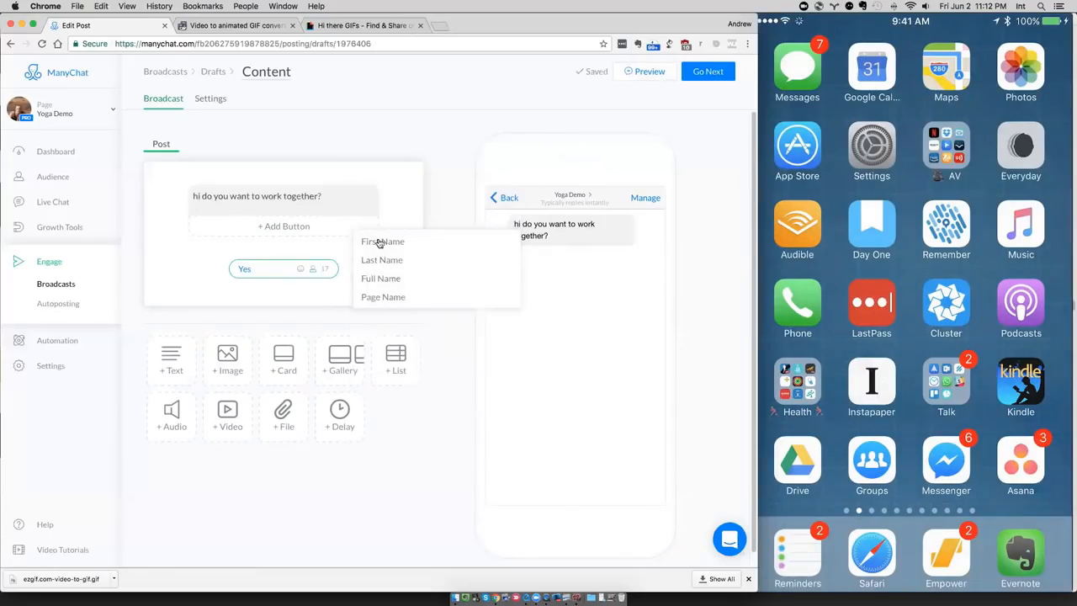
key(Return)
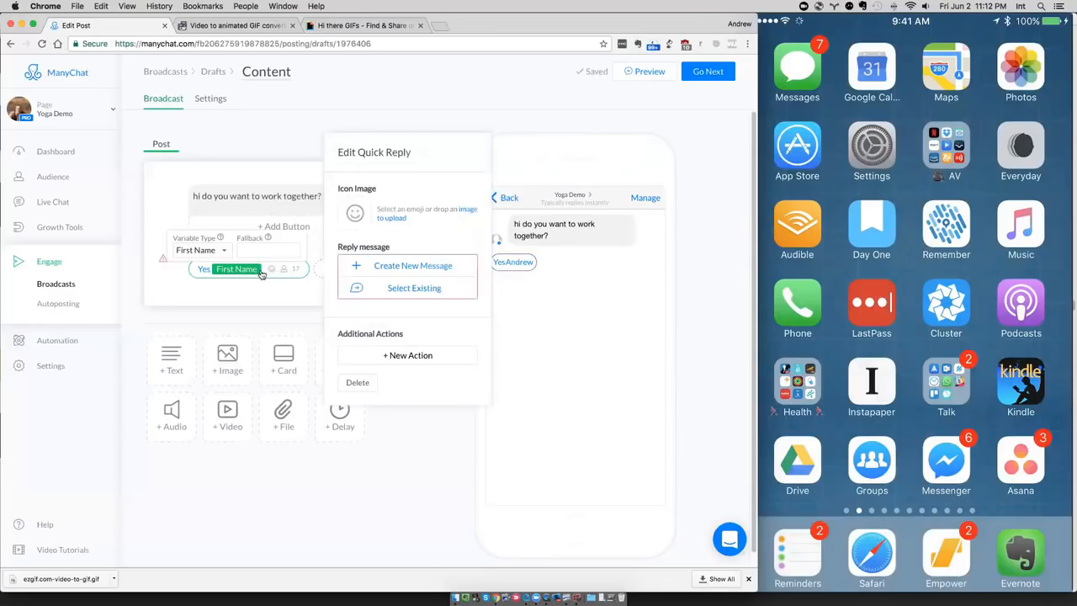
click(363, 383)
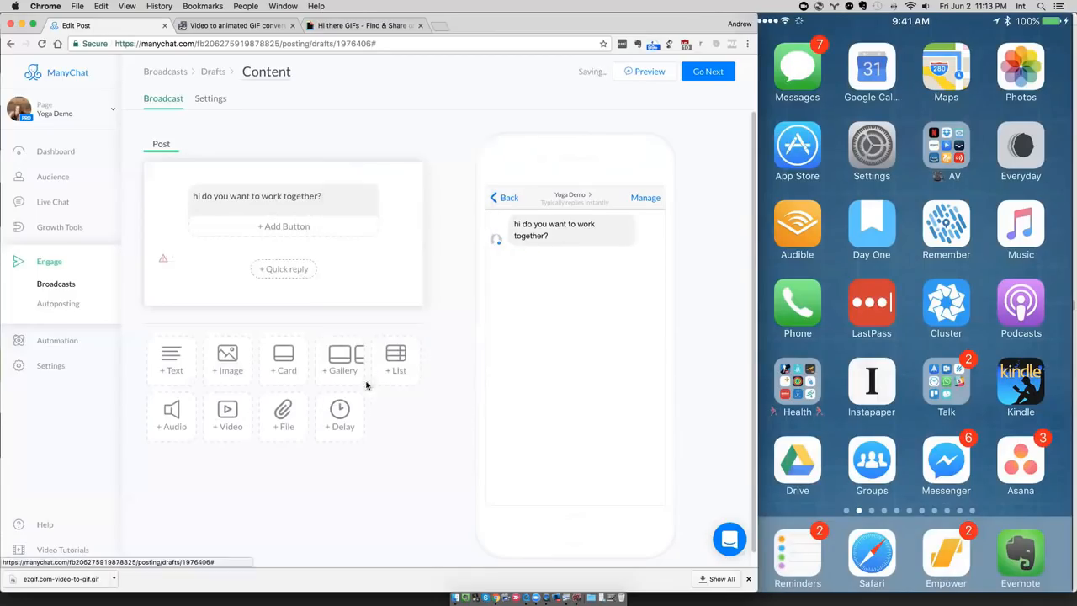
Add a "Yes" quick reply to the post that answers with a new message reading "ok".
click(299, 269)
text(Yes)
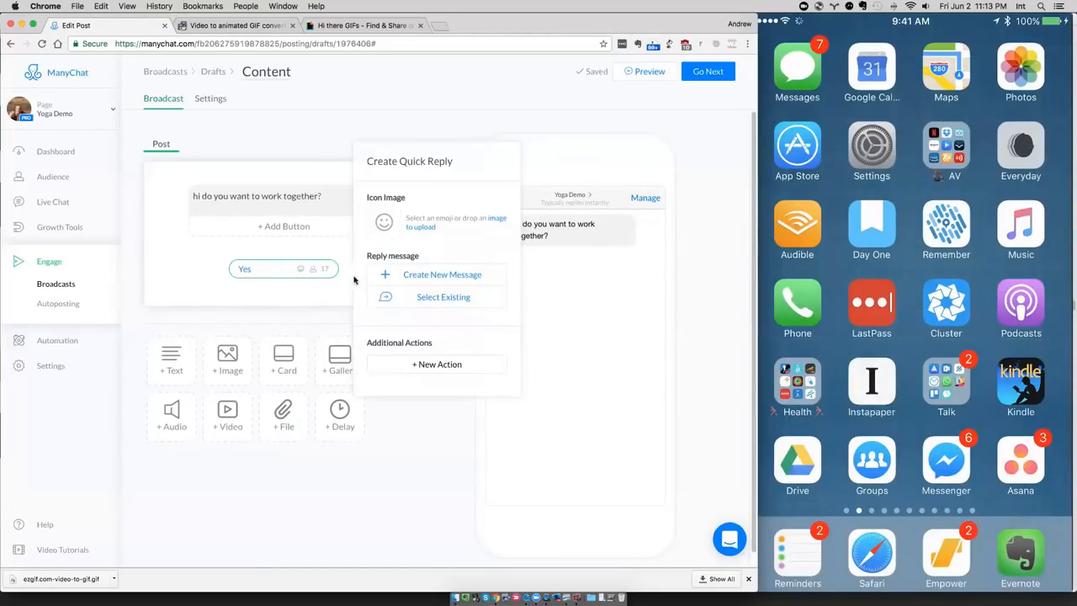
click(440, 274)
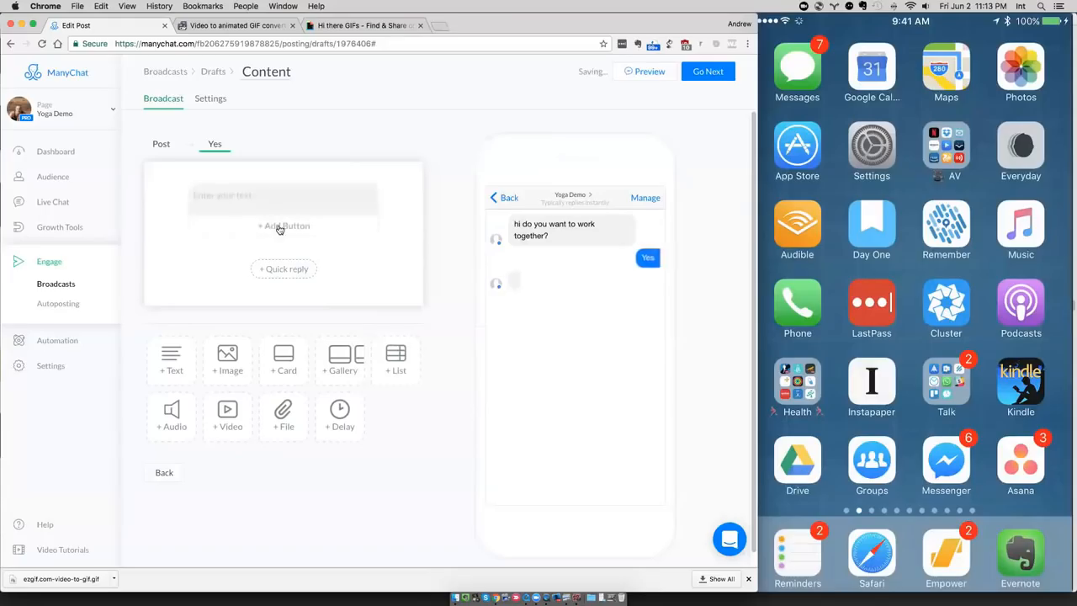
text(ok)
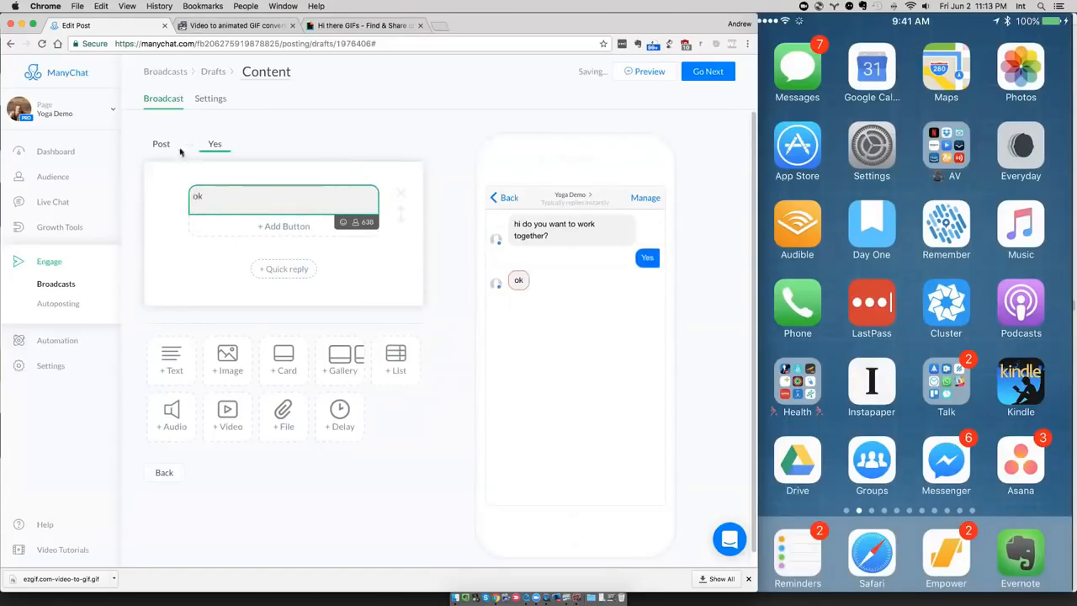
click(164, 145)
Add a "No" quick reply to the post that answers with a new message reading "i don't like you then :(".
click(337, 266)
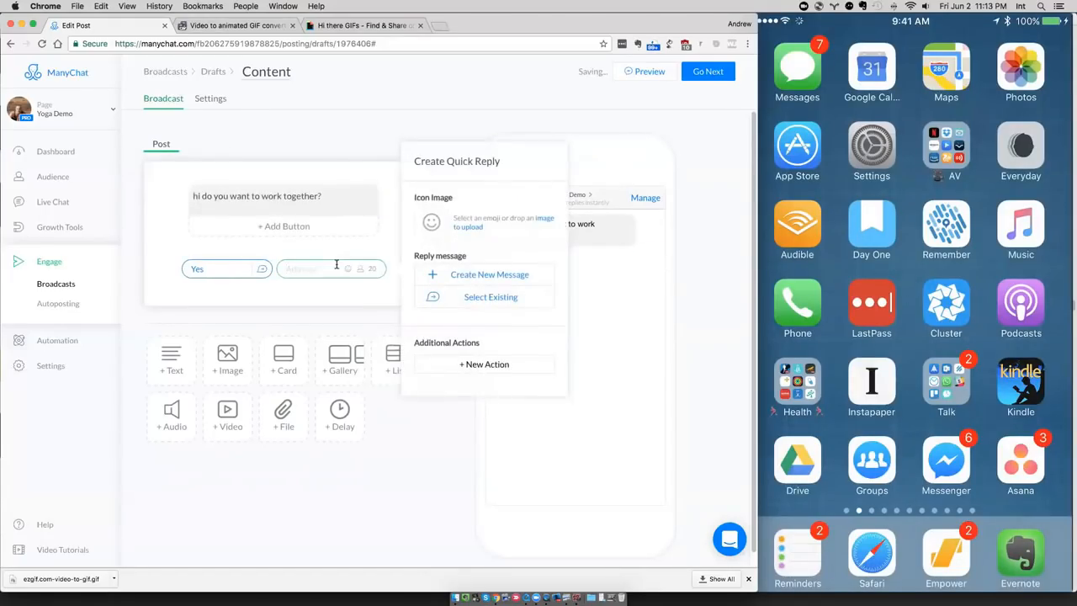
text(No)
click(484, 276)
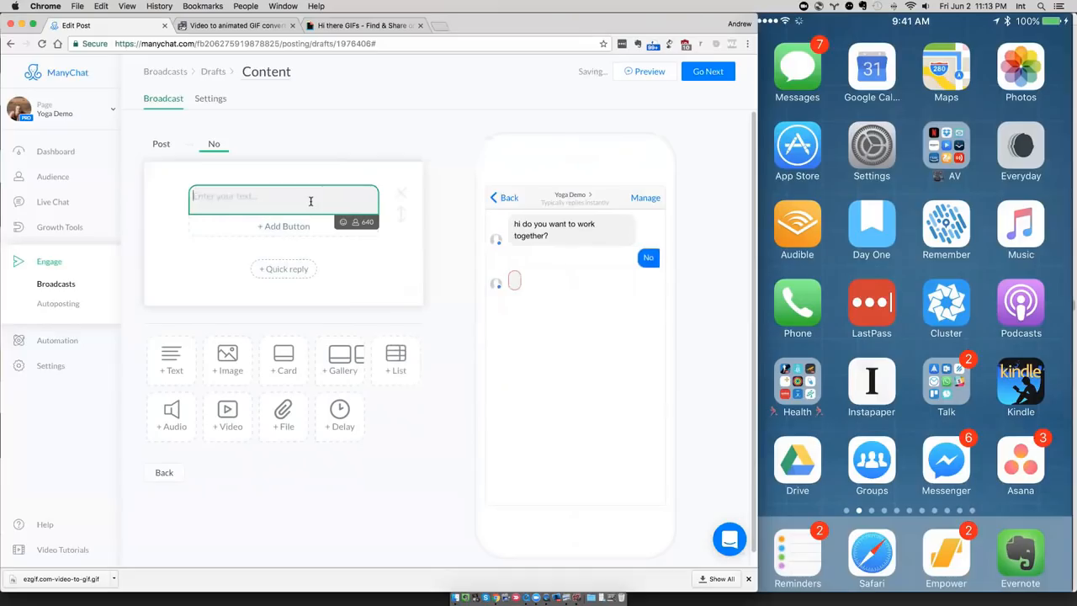
text(i dont')
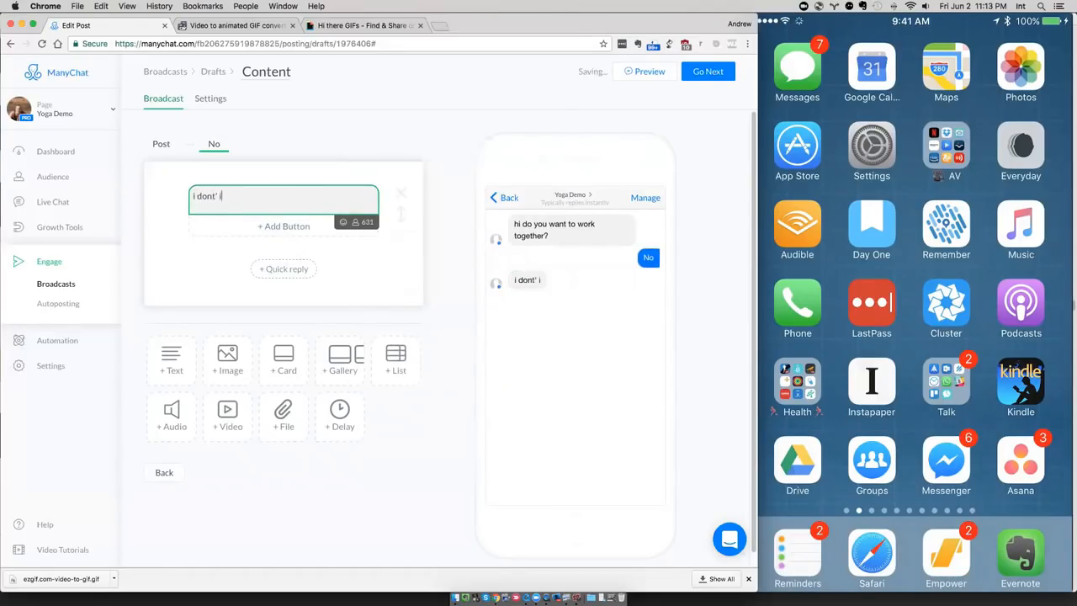
key(BackSpace)
text('t like you then :()
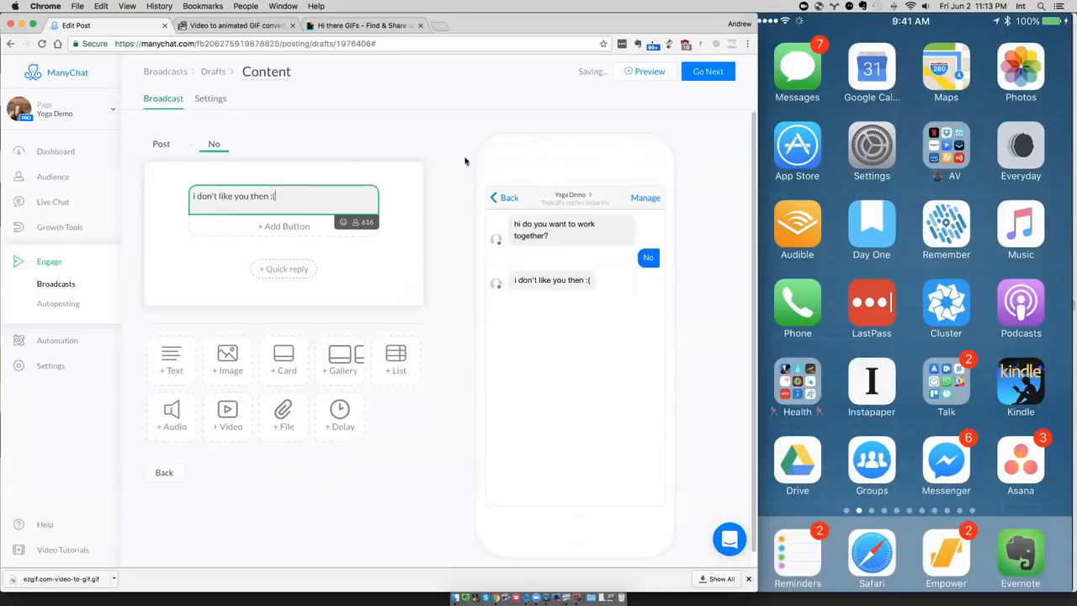
click(160, 144)
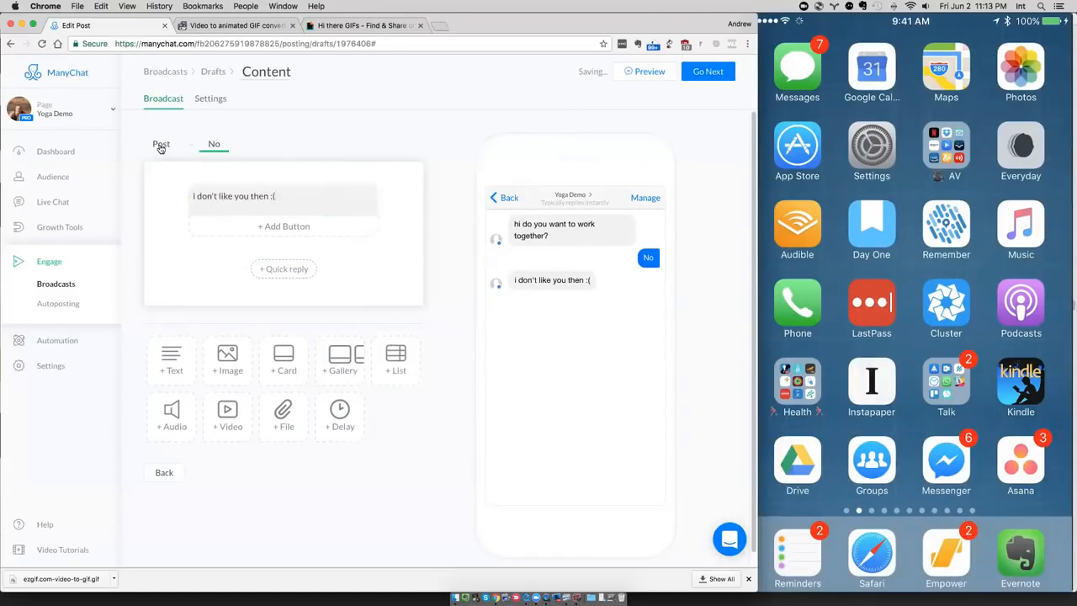
Send a preview of the quick-reply post to Messenger and bring the phone mirror to the front.
click(638, 70)
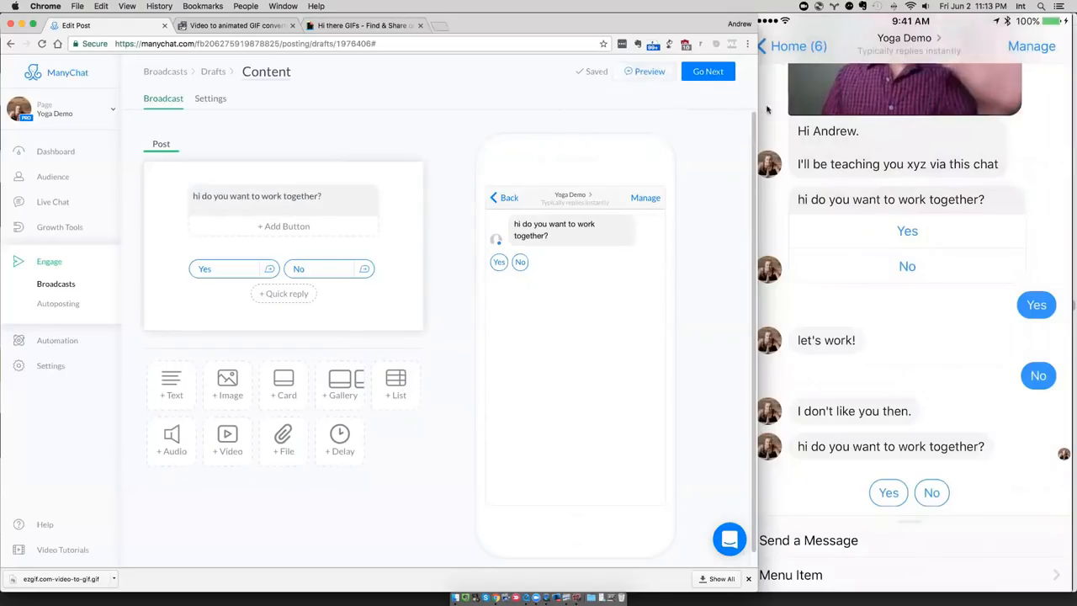
click(892, 100)
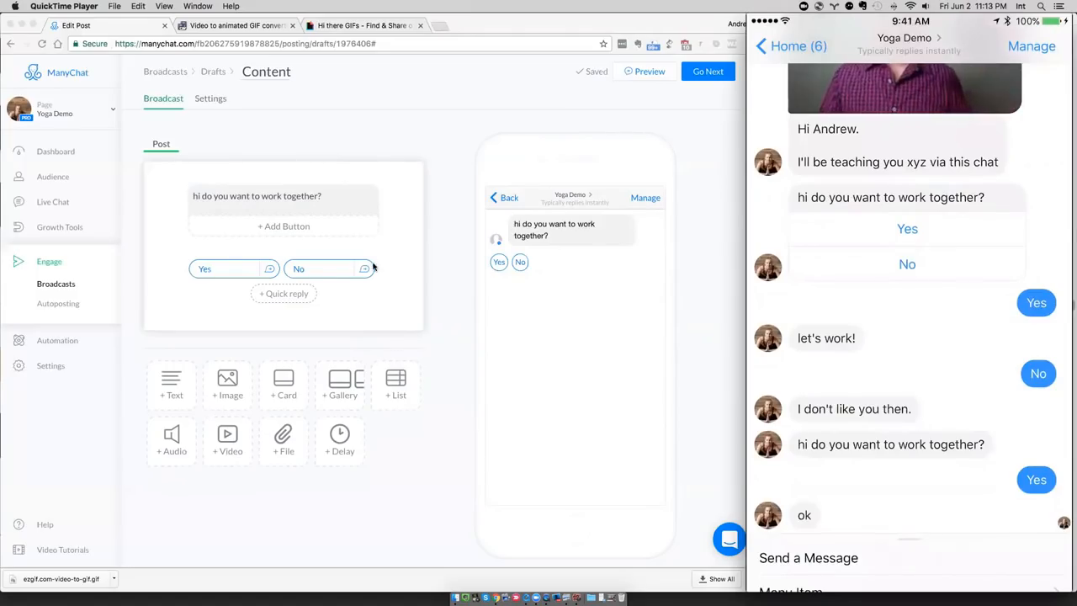
Inspect the settings of the "No" quick reply and the options for creating another quick reply.
click(305, 268)
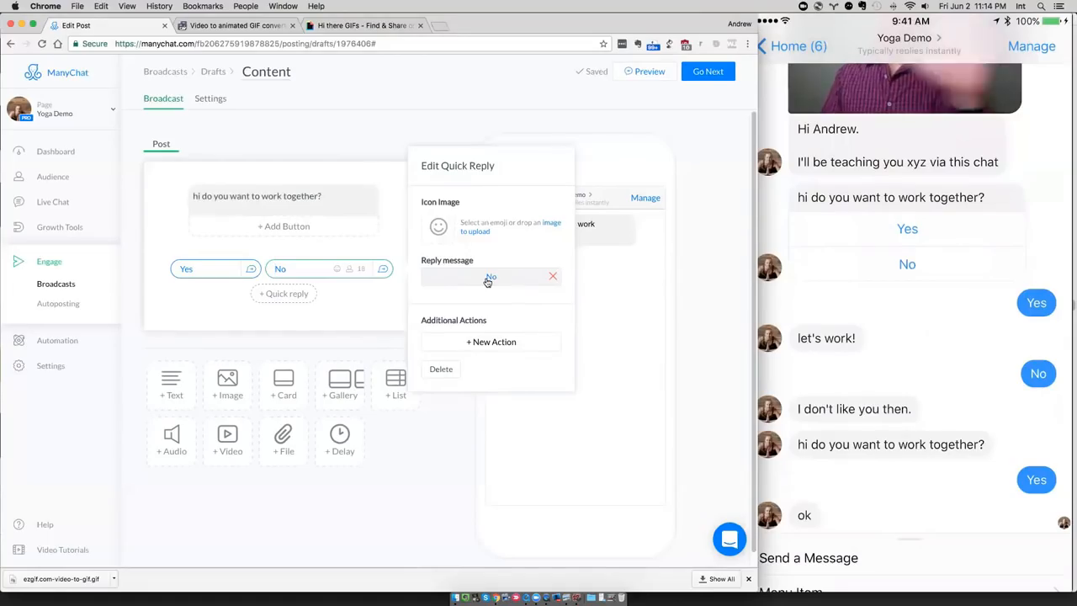
click(297, 296)
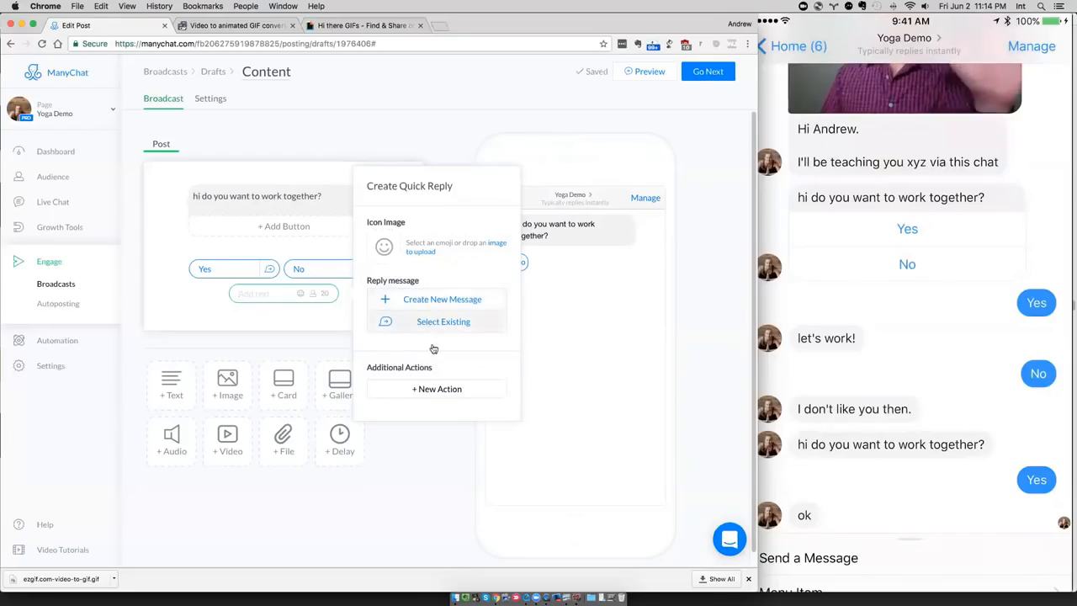
click(431, 459)
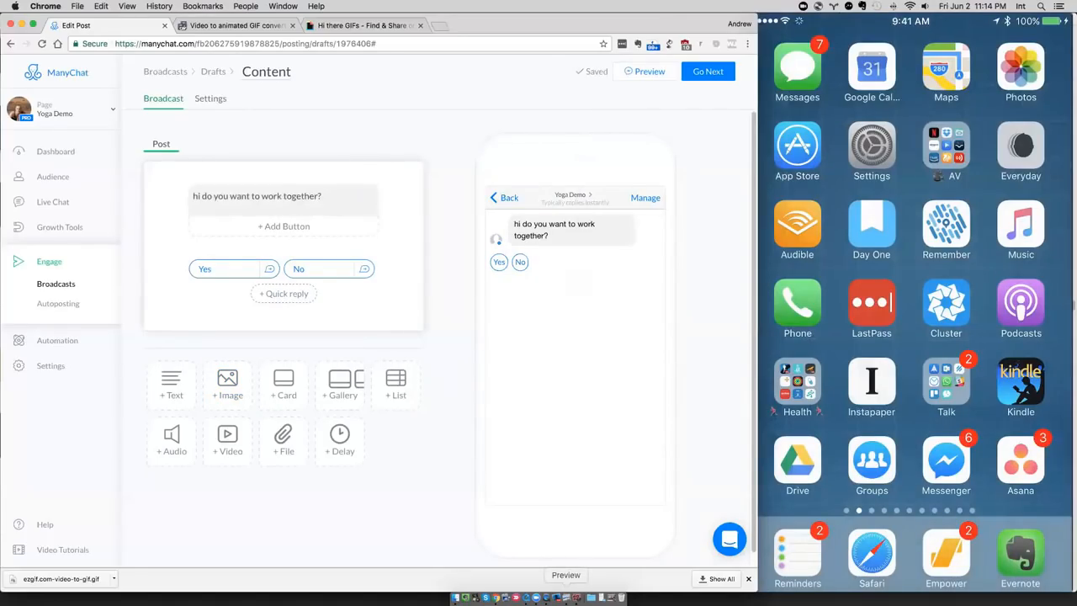
Switch to Preview and show slides 49 to 52 of the course PDF, covering how to build the bot's menu.
click(566, 598)
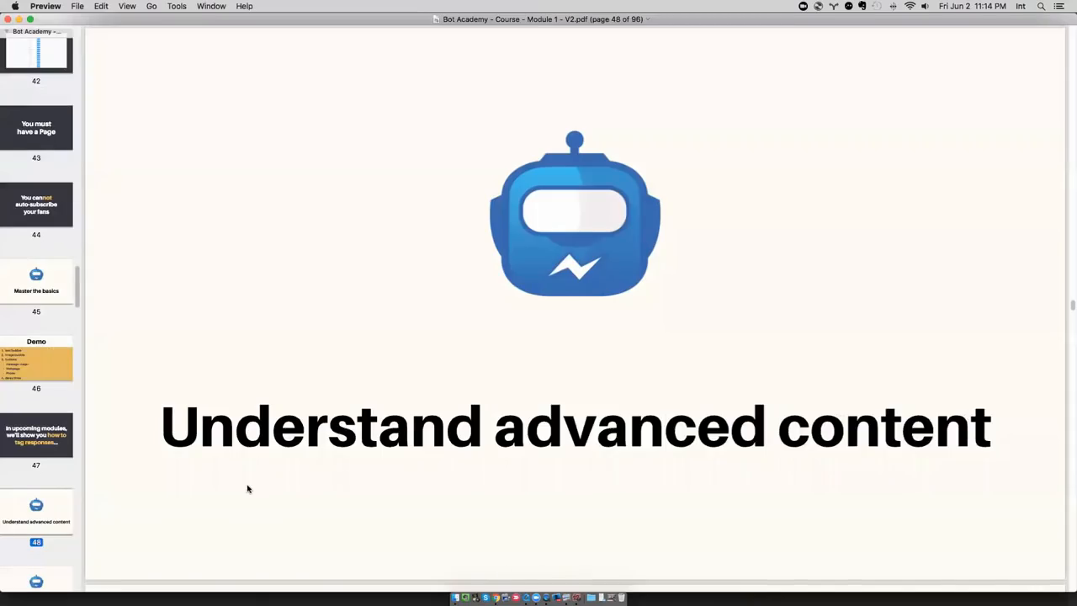
scroll(37, 455, down, 5)
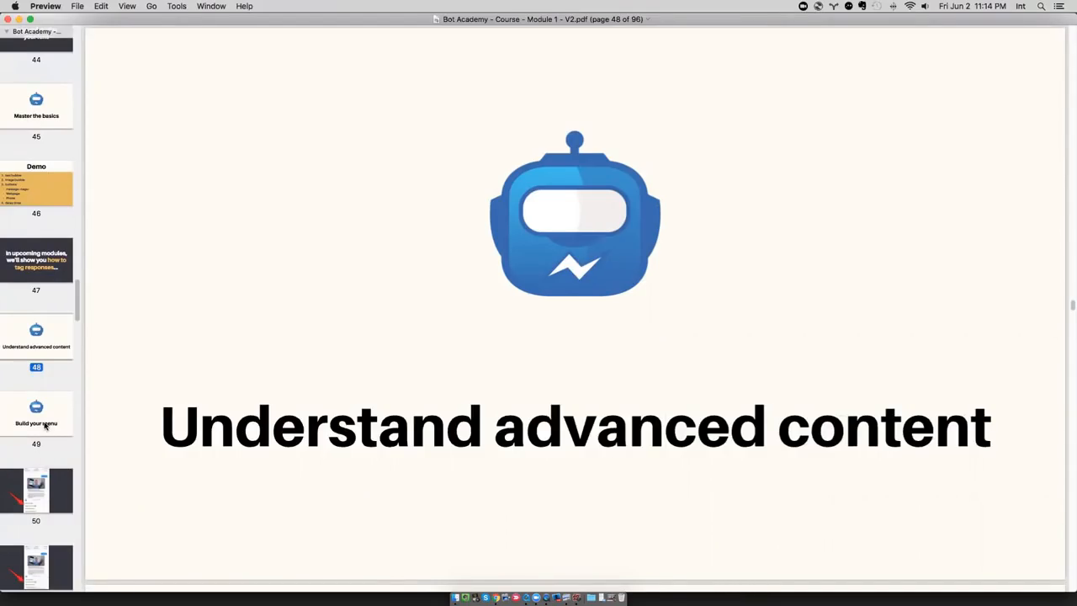
click(45, 426)
scroll(45, 425, down, 1)
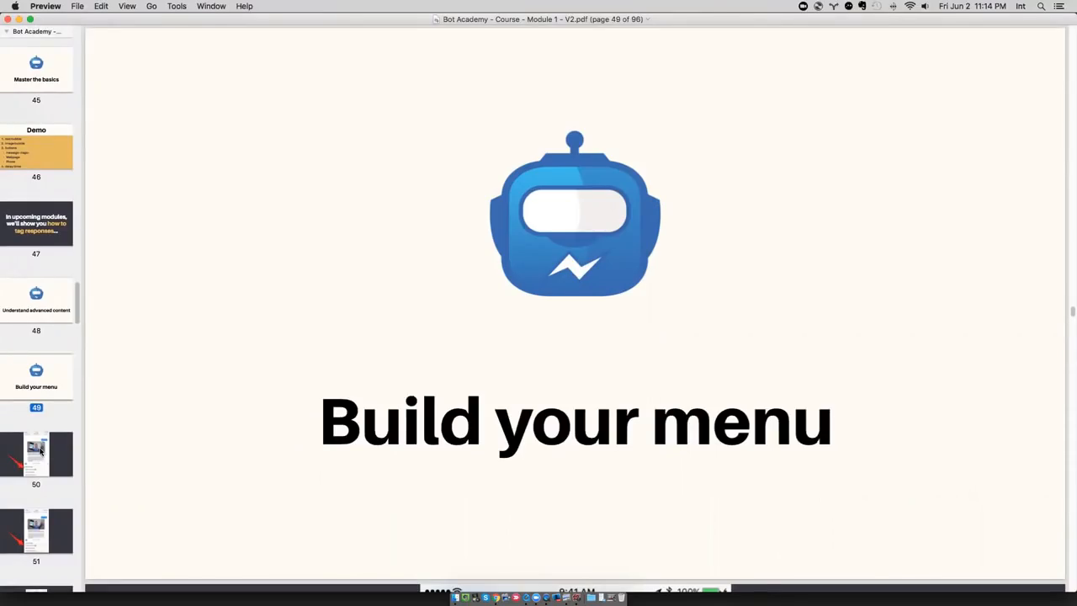
click(39, 450)
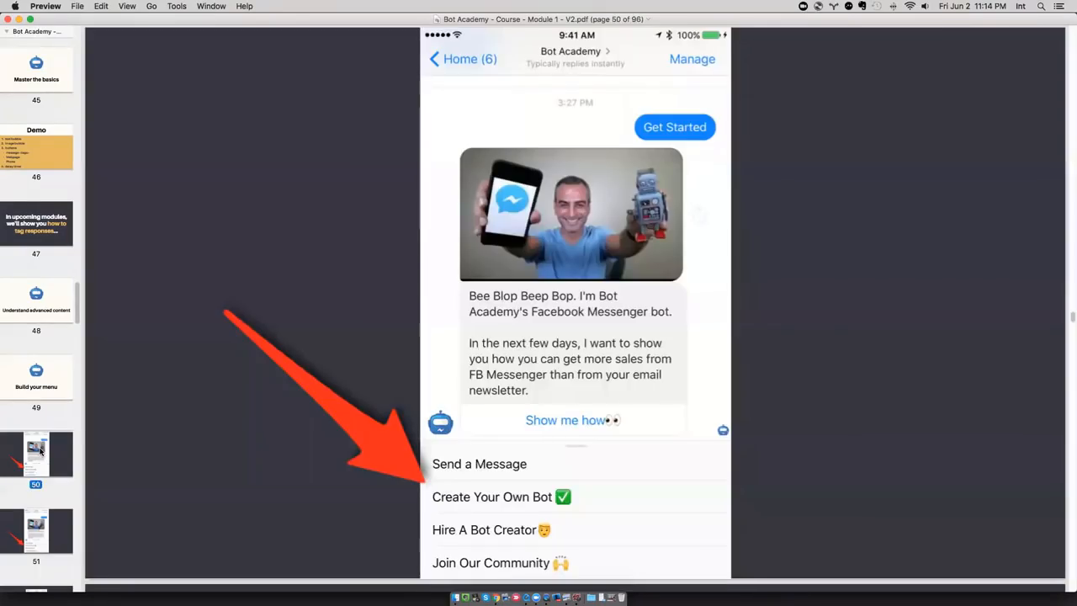
scroll(40, 451, down, 4)
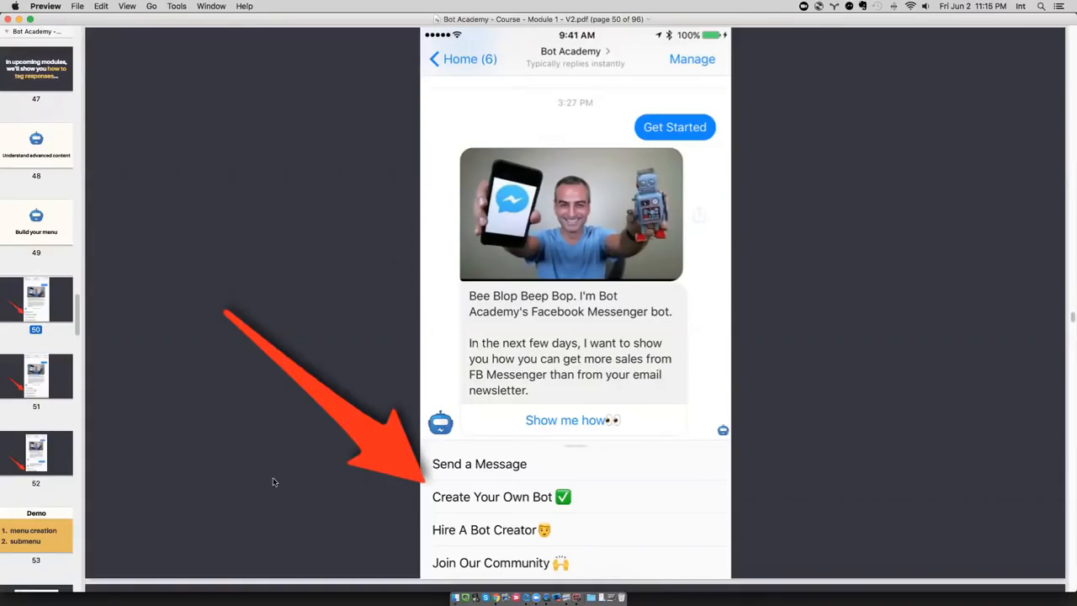
click(48, 380)
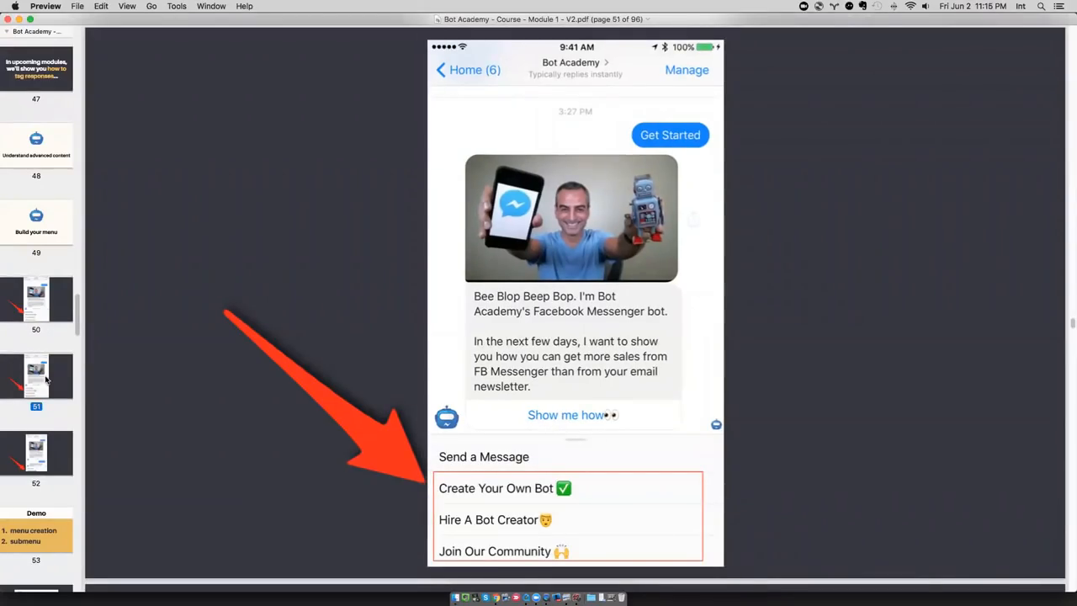
click(34, 450)
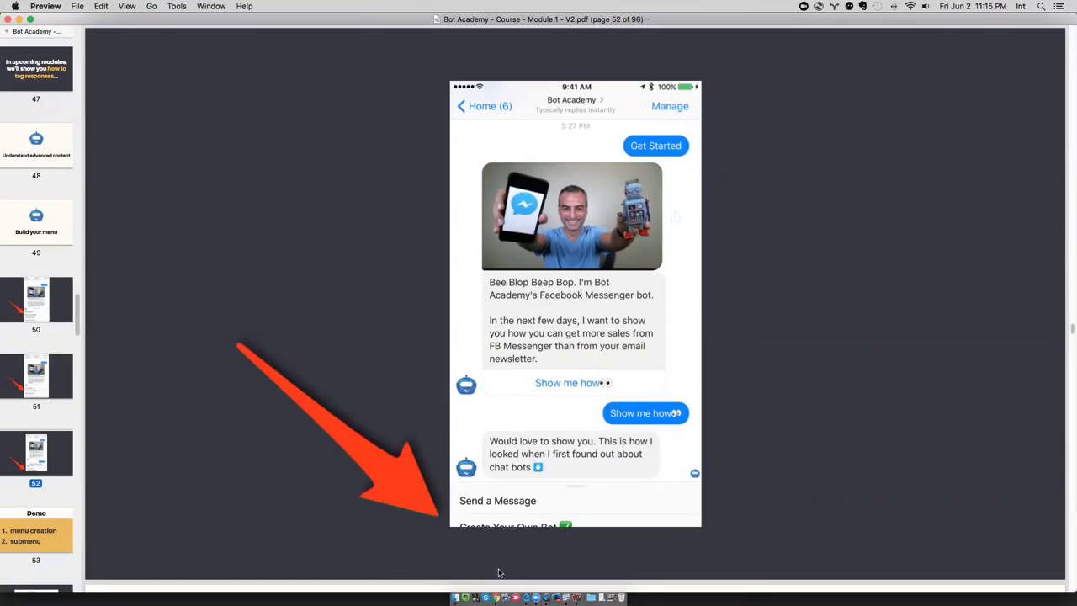
Switch back to Chrome, enlarge the browser window to full width and open the Main Menu page under Automation.
click(495, 597)
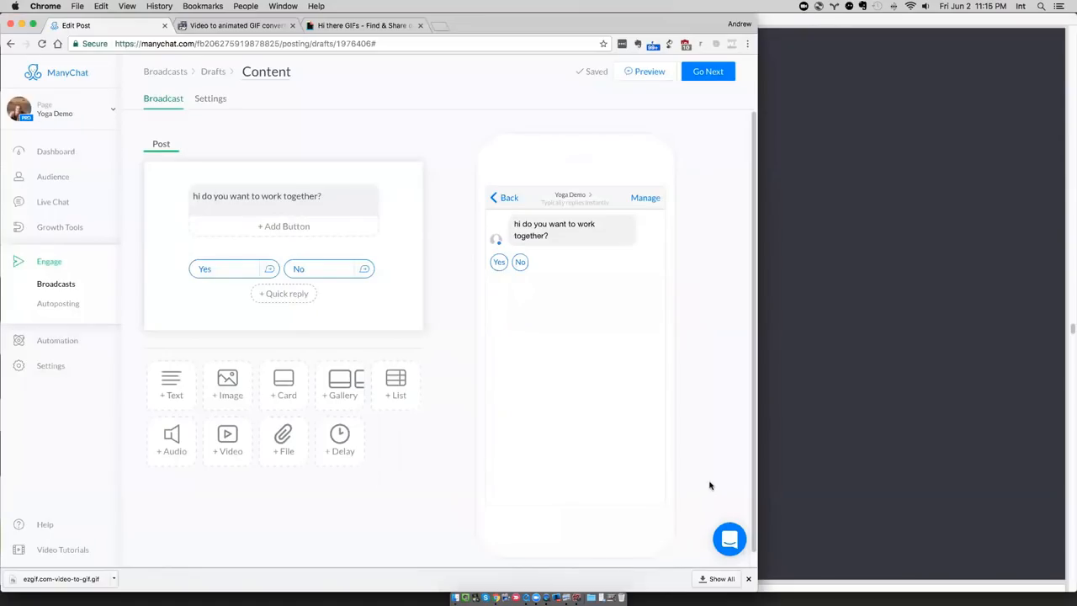
key(super+shift+space)
key(f)
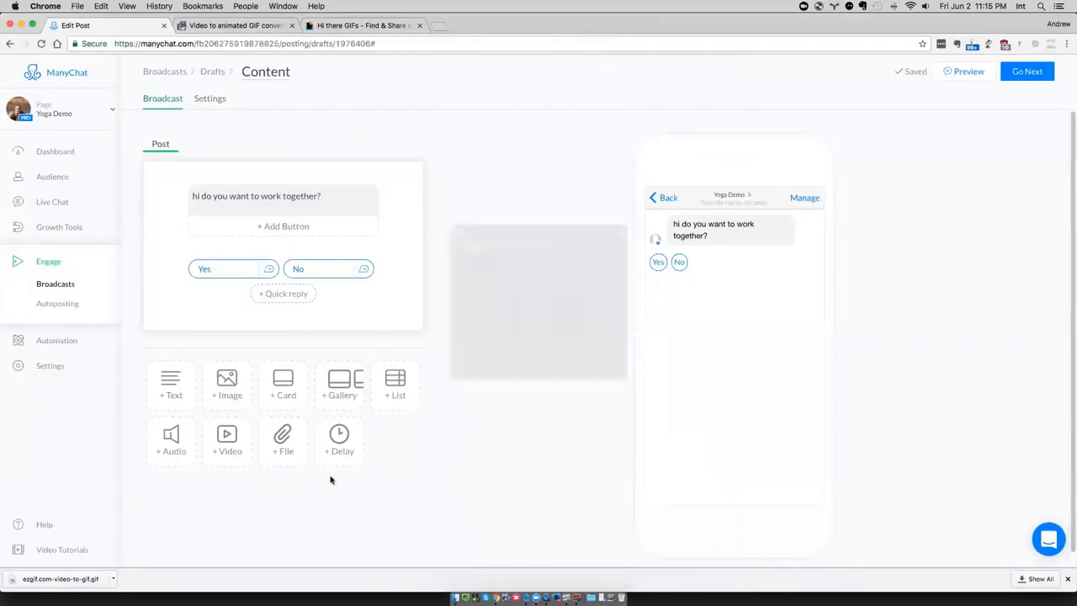
click(49, 365)
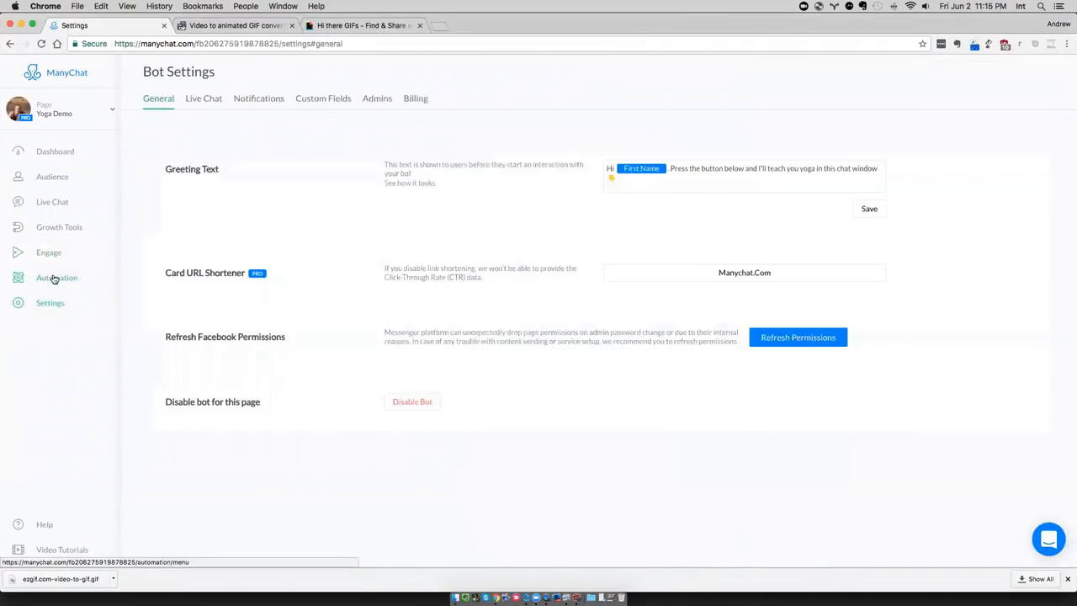
click(53, 278)
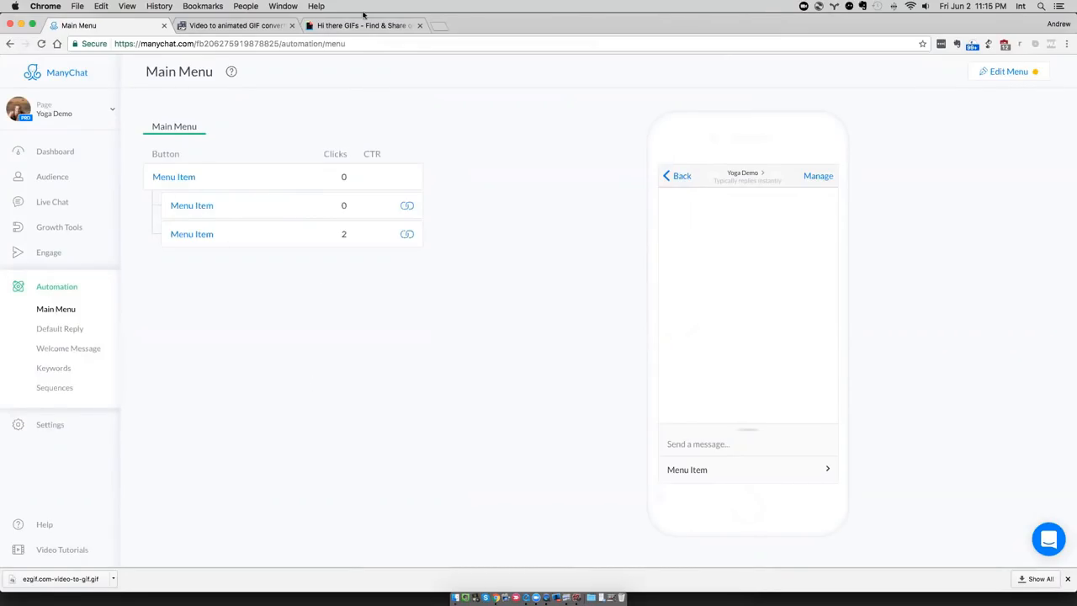
Reload the Main Menu page and open the menu for editing, with the browser's downloads bar closed.
click(365, 43)
key(Return)
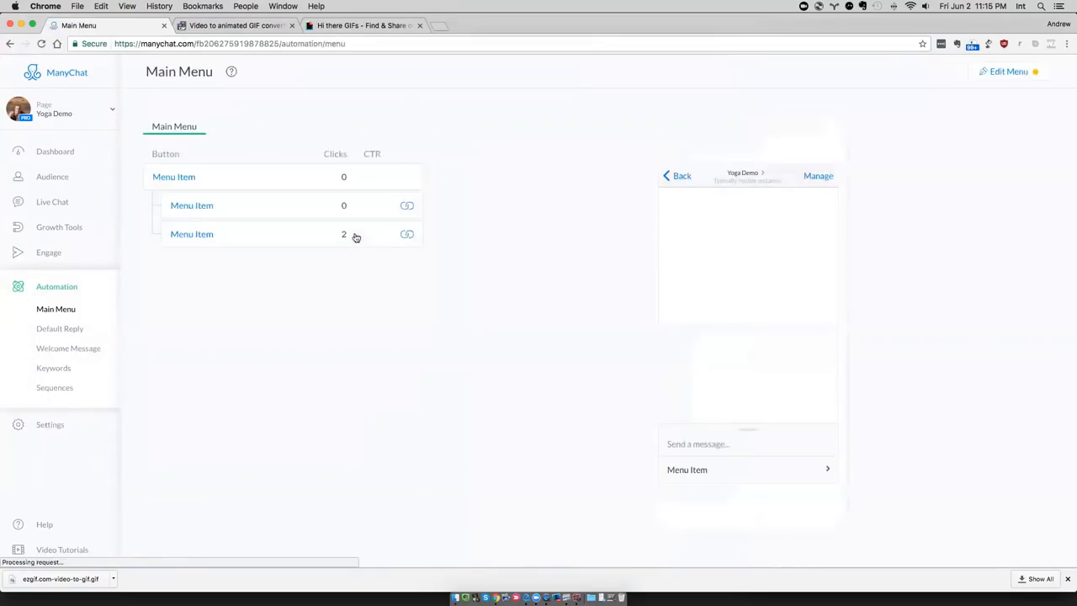
click(986, 74)
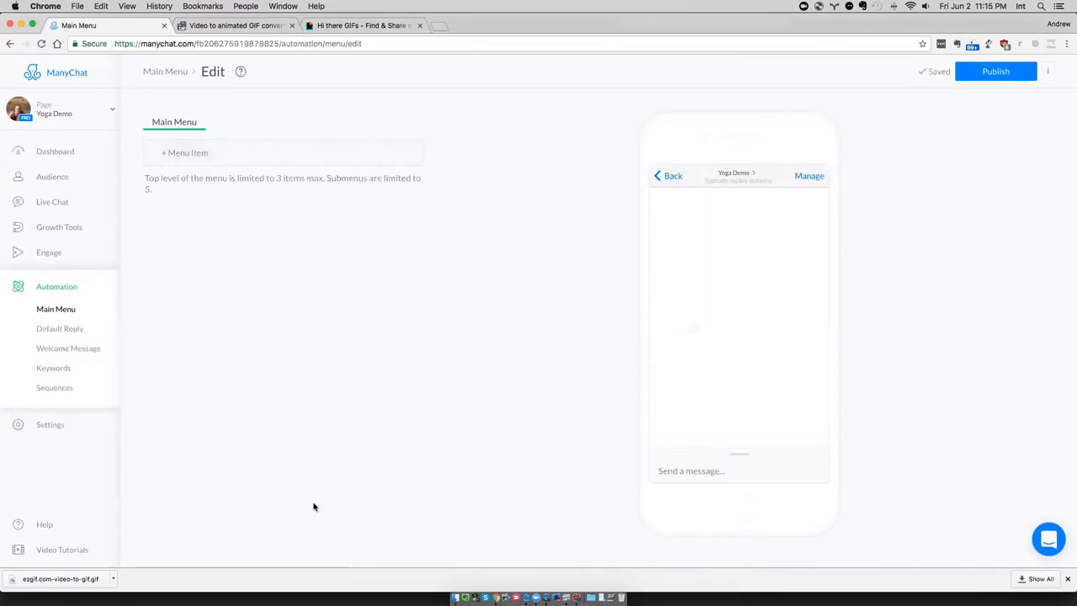
click(1067, 578)
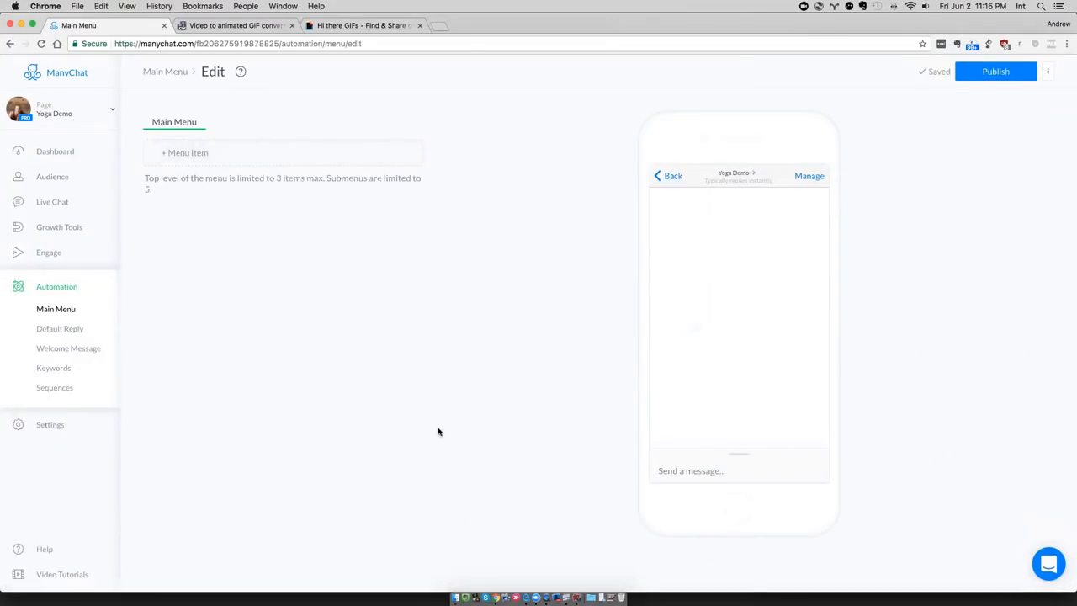
Add a first item to the main menu and name it "See my website".
click(235, 157)
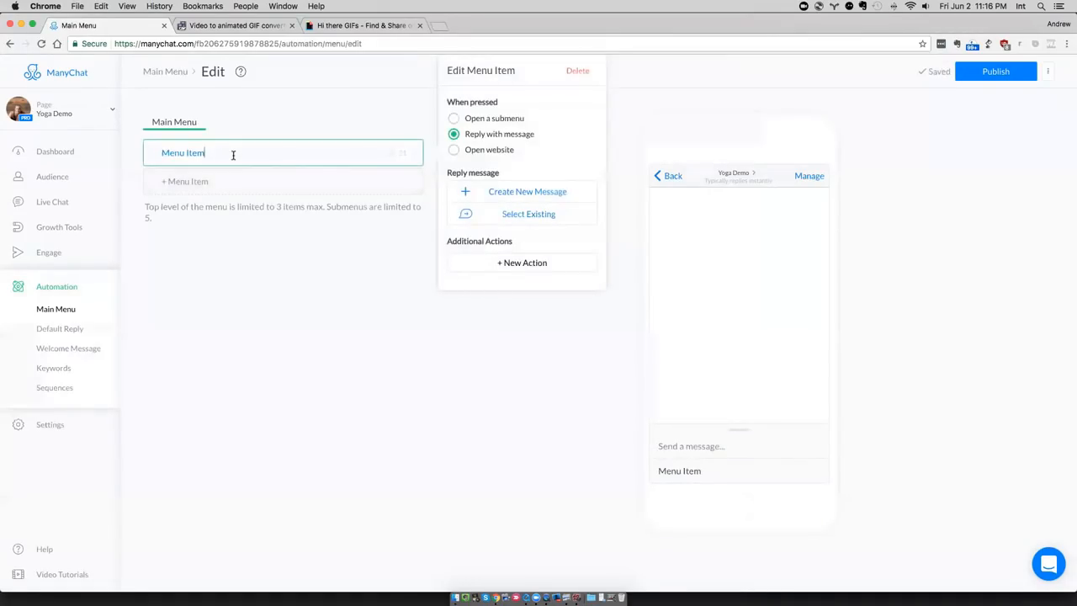
drag(229, 154, 156, 154)
text(See my we)
key(alt+shift+Left)
key(alt+shift+Left)
key(alt+shift+Left)
key(BackSpace)
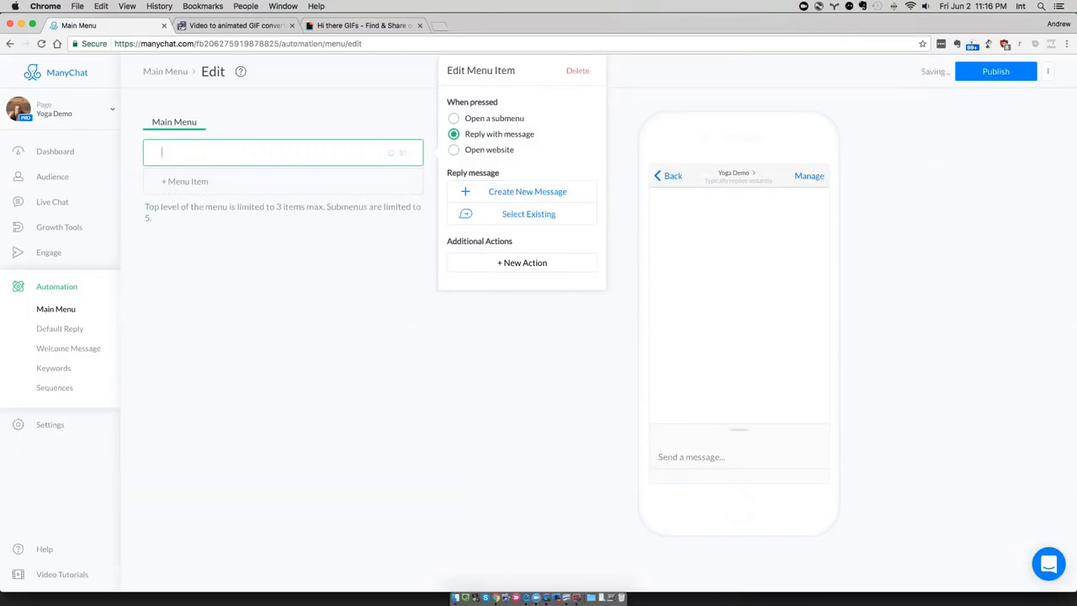
text(See )
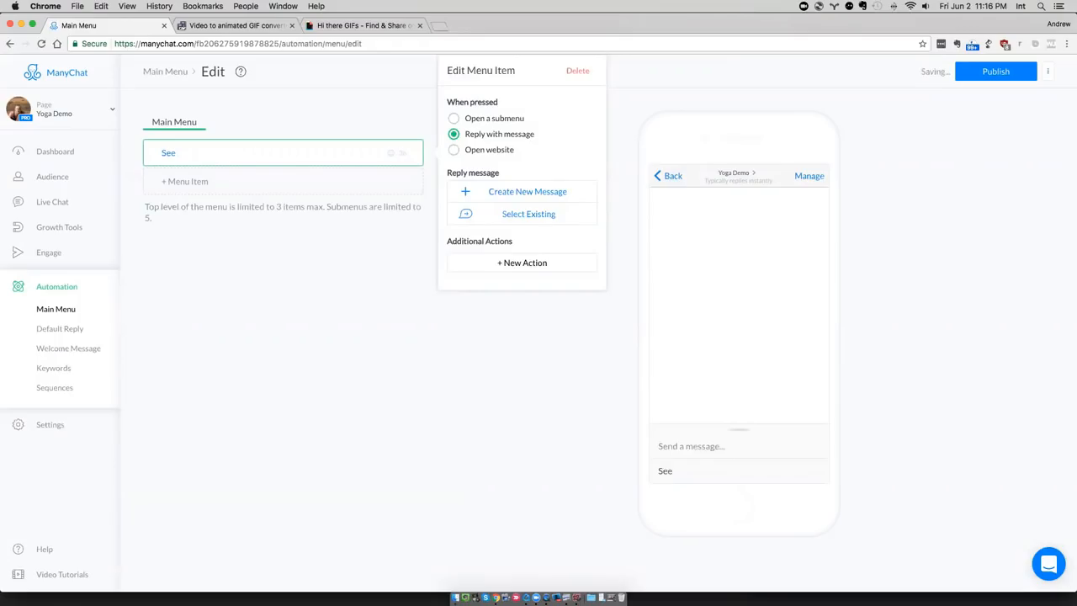
text(my website)
Make the "See my website" item open the website botacademy.com and check which additional actions it offers.
click(487, 152)
click(516, 189)
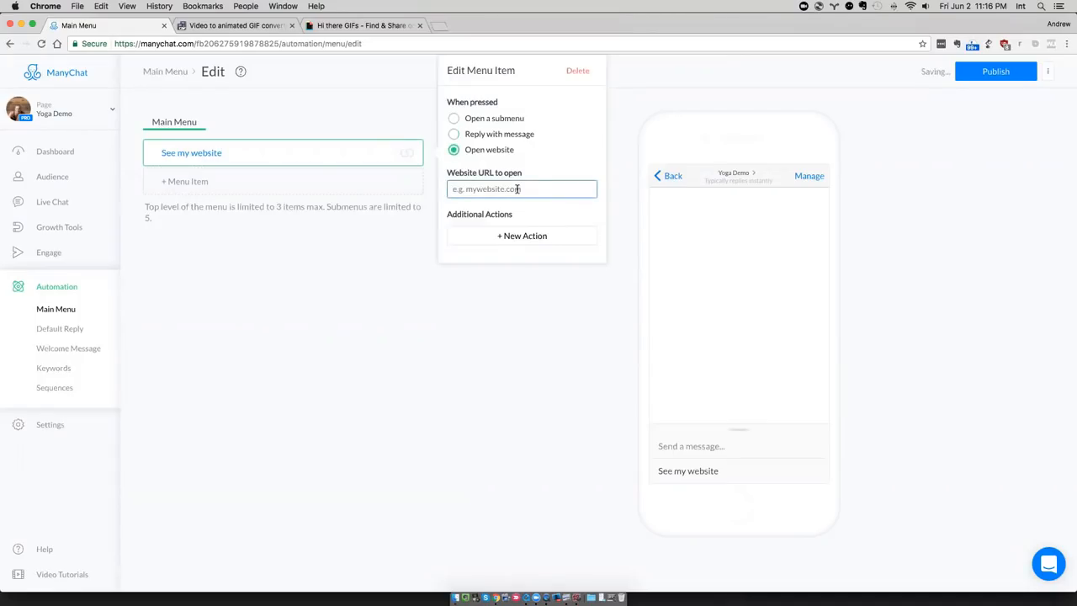
text(botacademy.com)
click(504, 236)
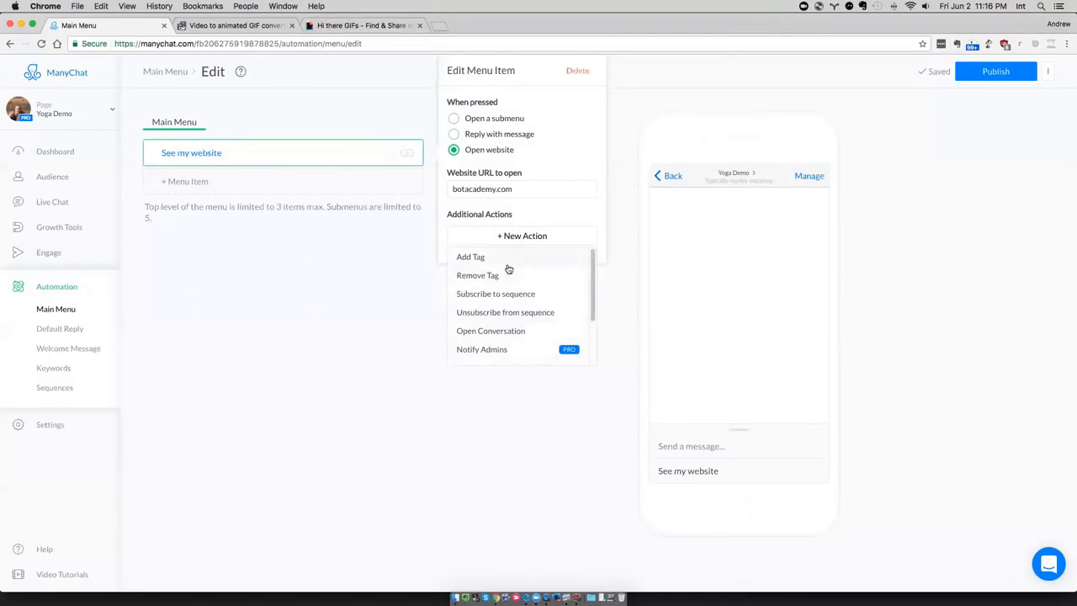
click(210, 215)
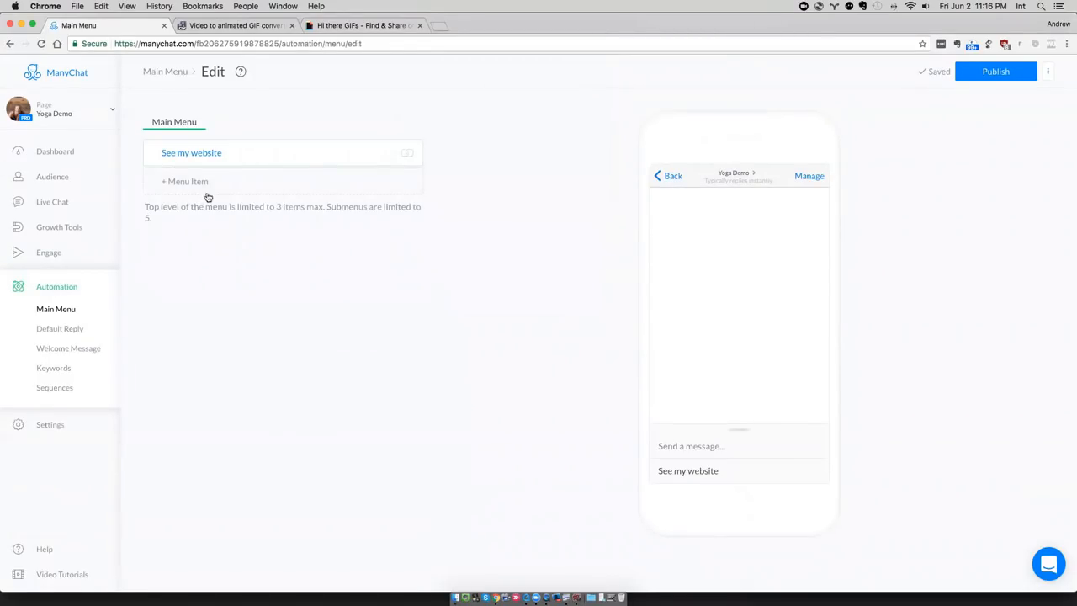
click(288, 155)
Add a second item to the main menu and name it "what time do you open?".
click(266, 186)
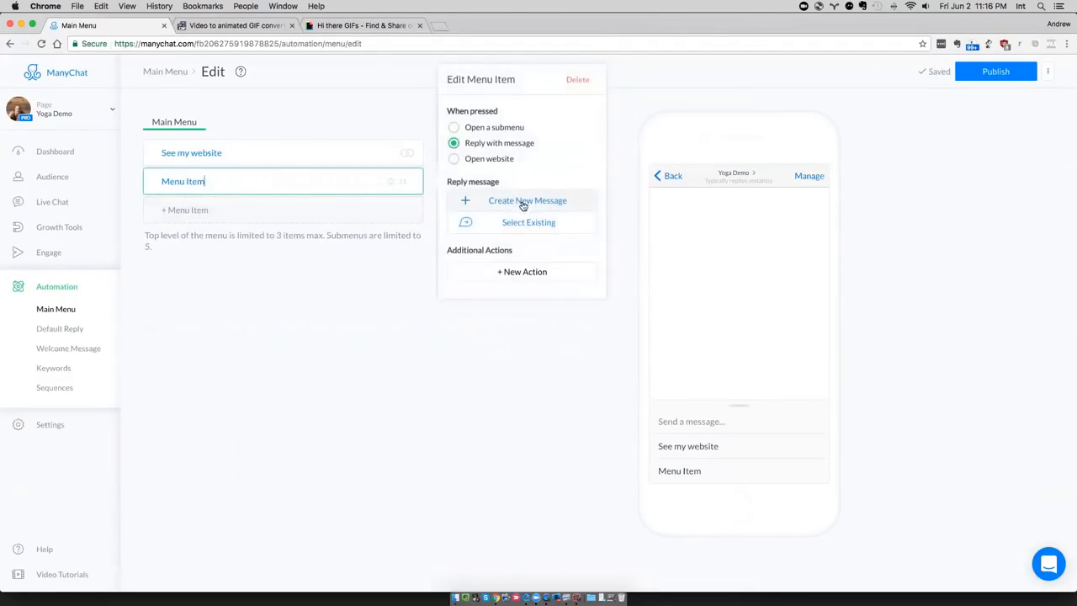
drag(224, 181, 137, 180)
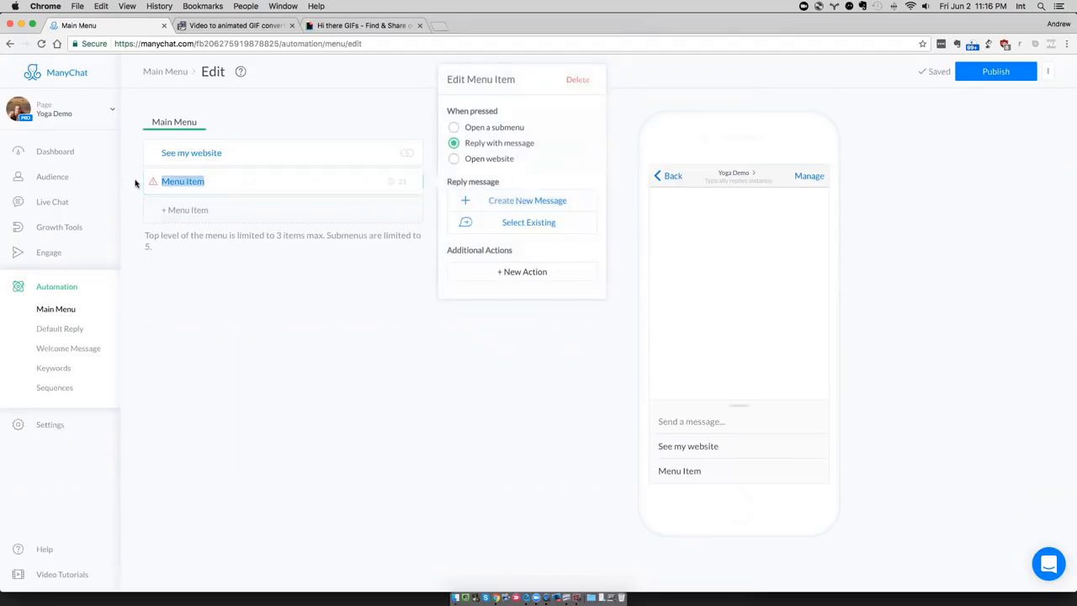
text(what time do you open?)
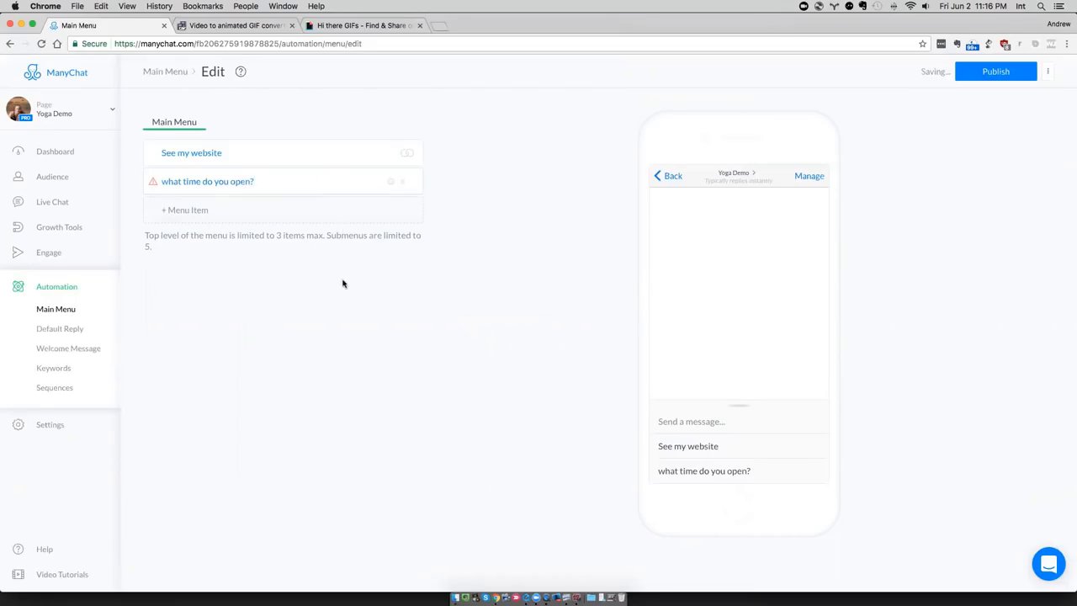
Create a reply message for "what time do you open?" giving the hours, starting with "9-", and return to the main menu.
click(229, 182)
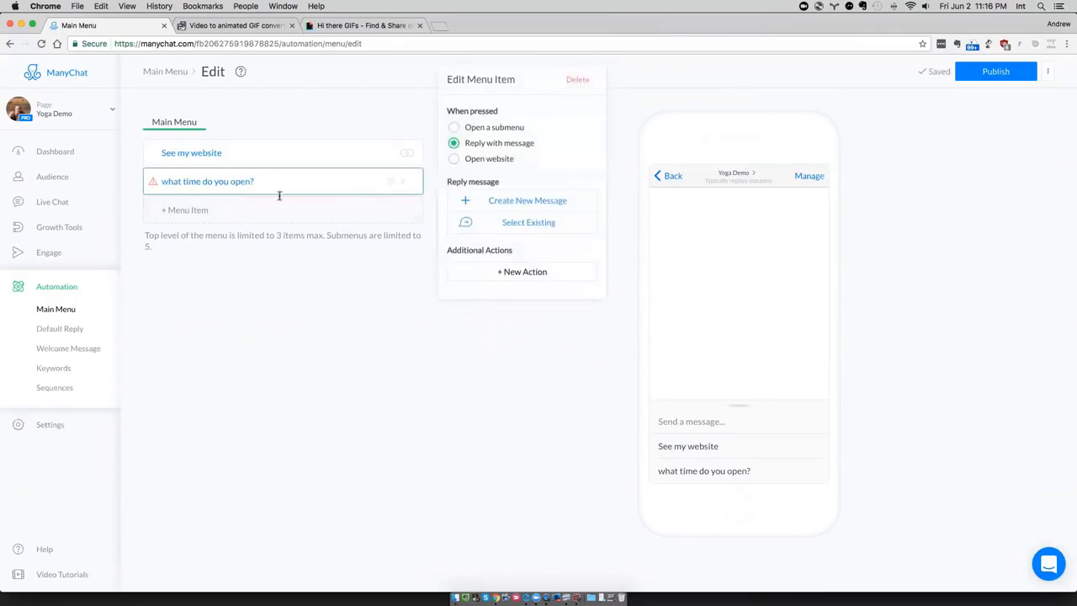
click(542, 201)
click(278, 172)
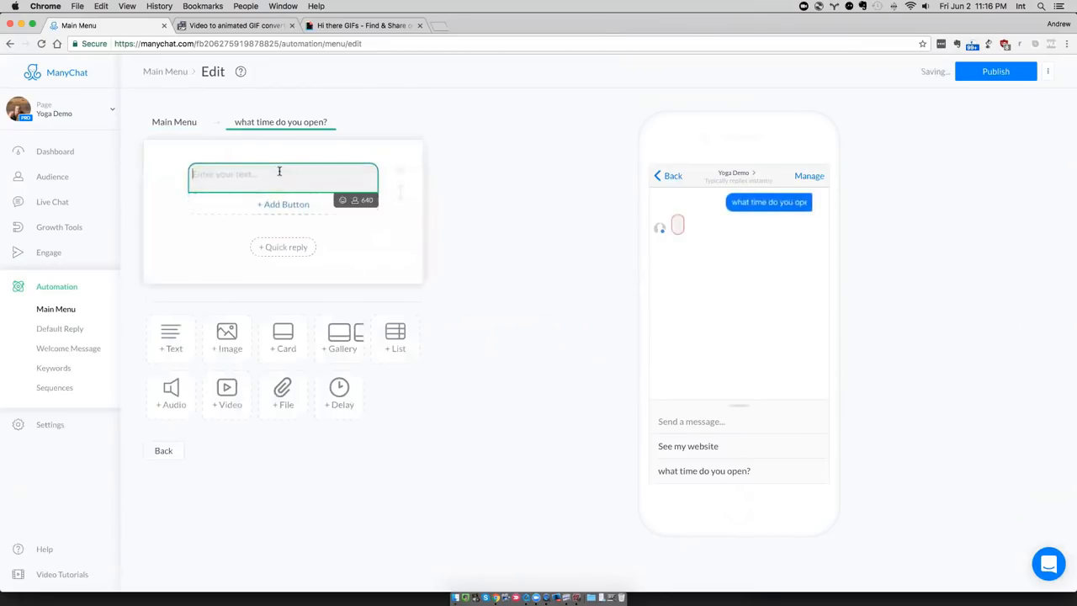
text(9- 9)
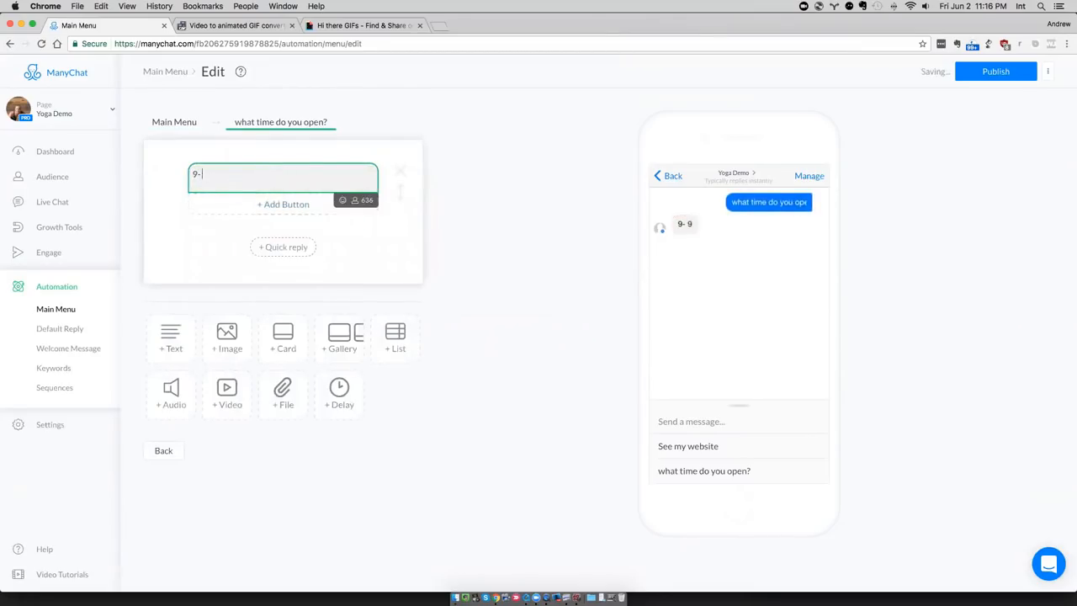
key(BackSpace)
key(BackSpace)
click(174, 122)
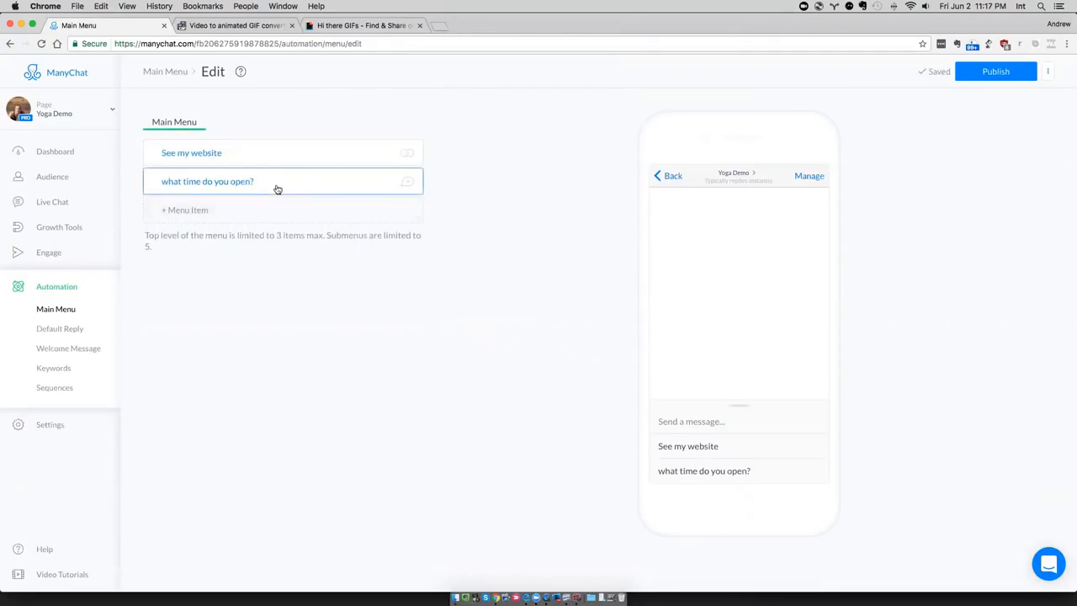
Add a third item to the main menu and check which additional actions it offers and why it is flagged.
click(261, 210)
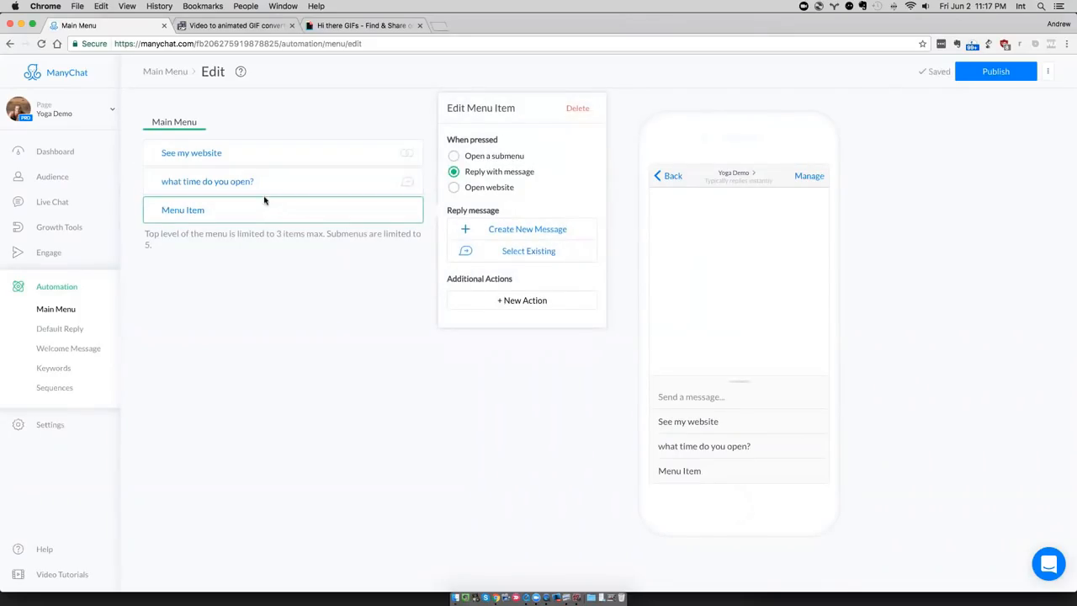
click(510, 303)
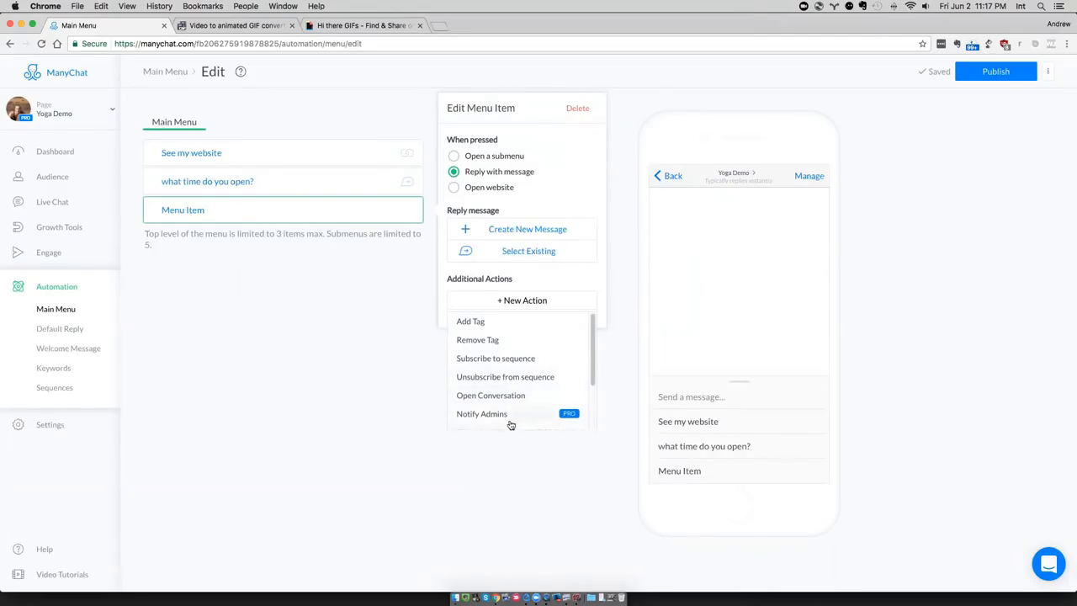
click(382, 387)
click(266, 210)
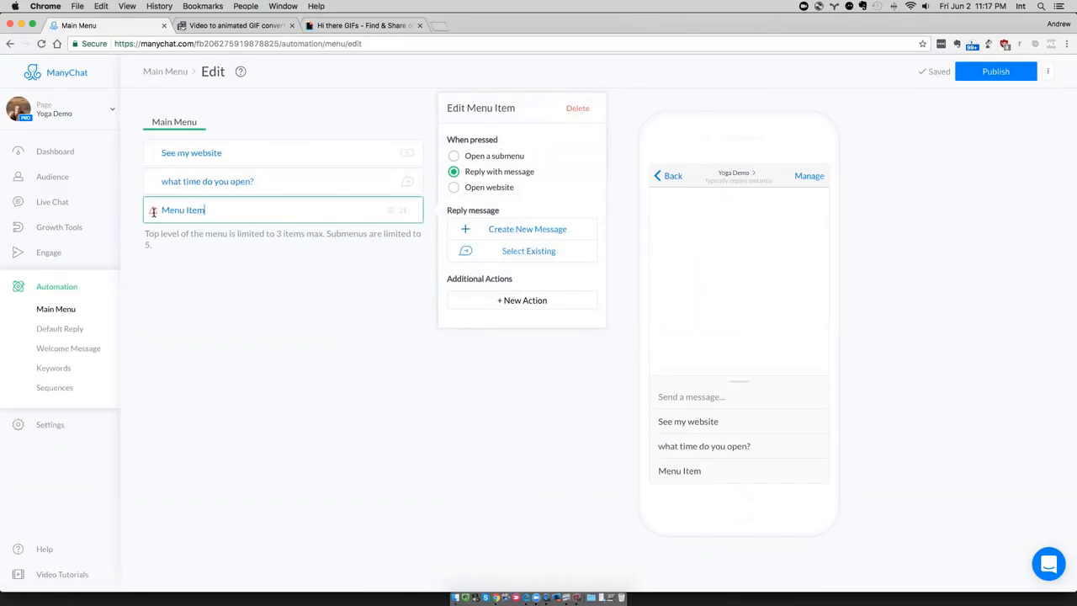
mouse_move(160, 210)
drag(207, 203, 248, 327)
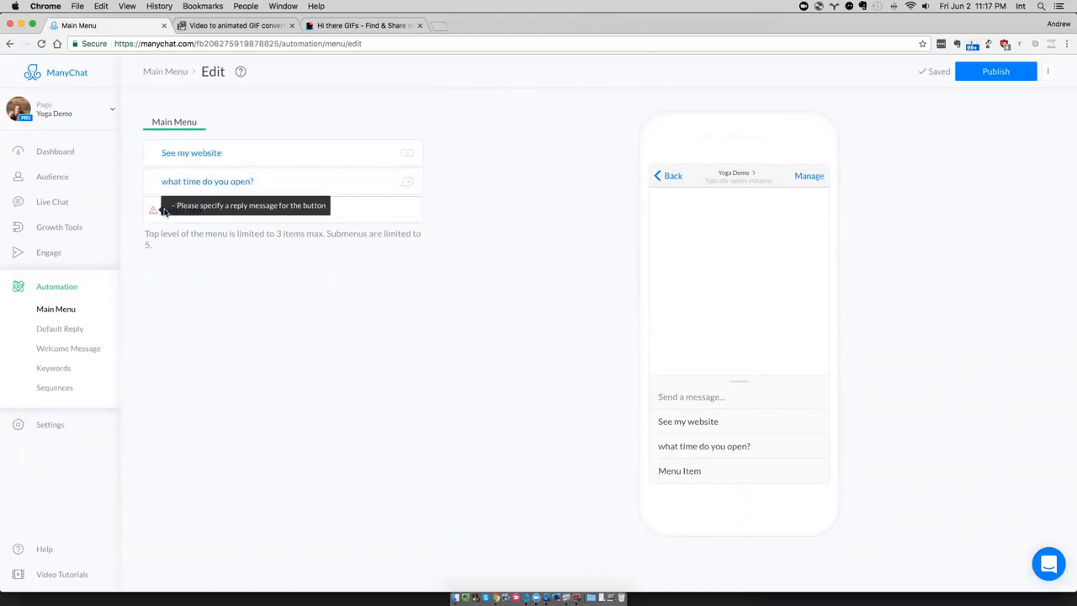
Rename the third main menu item as a telephone emoji followed by "talk to us".
click(351, 211)
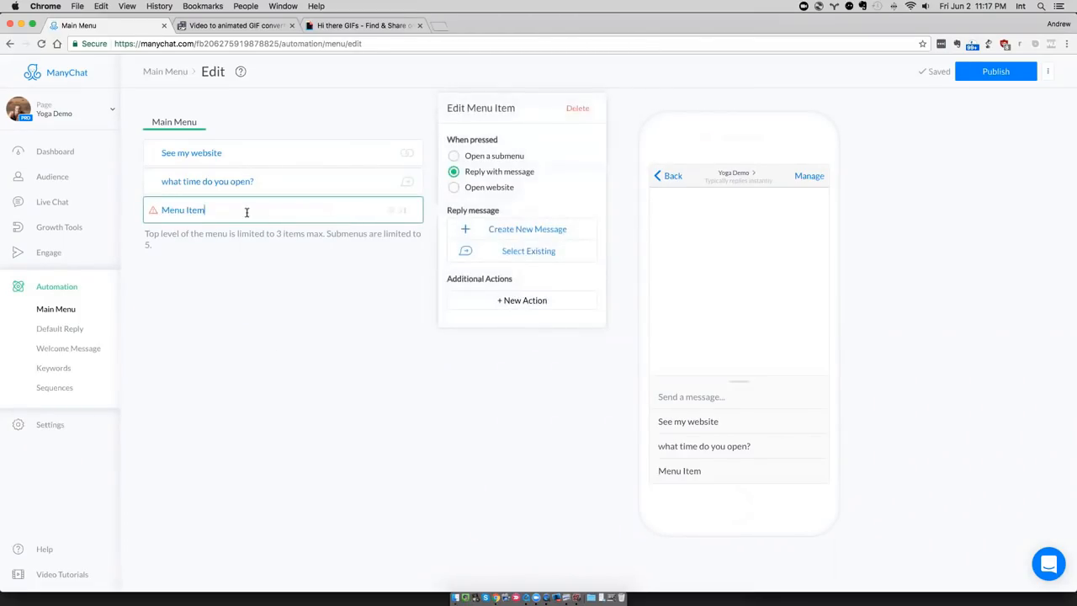
key(super+a)
key(BackSpace)
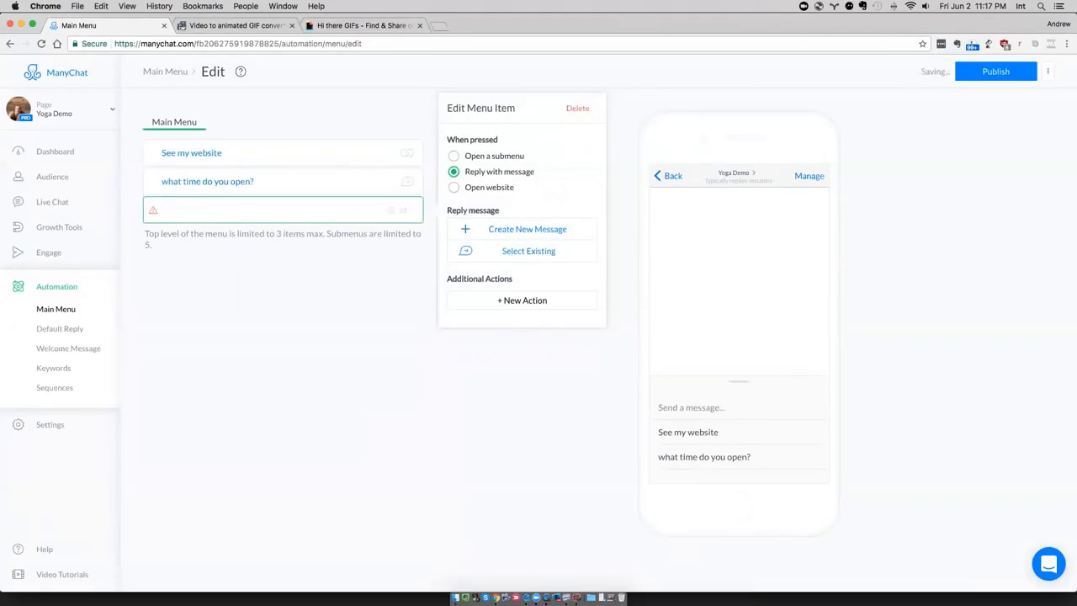
click(391, 212)
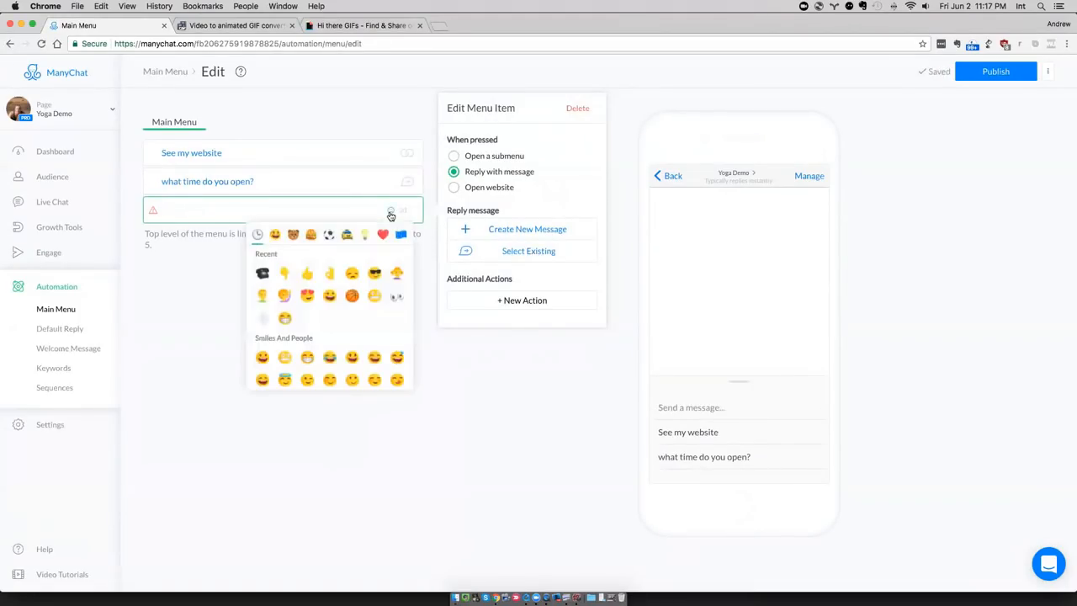
click(261, 274)
click(222, 209)
text(talk )
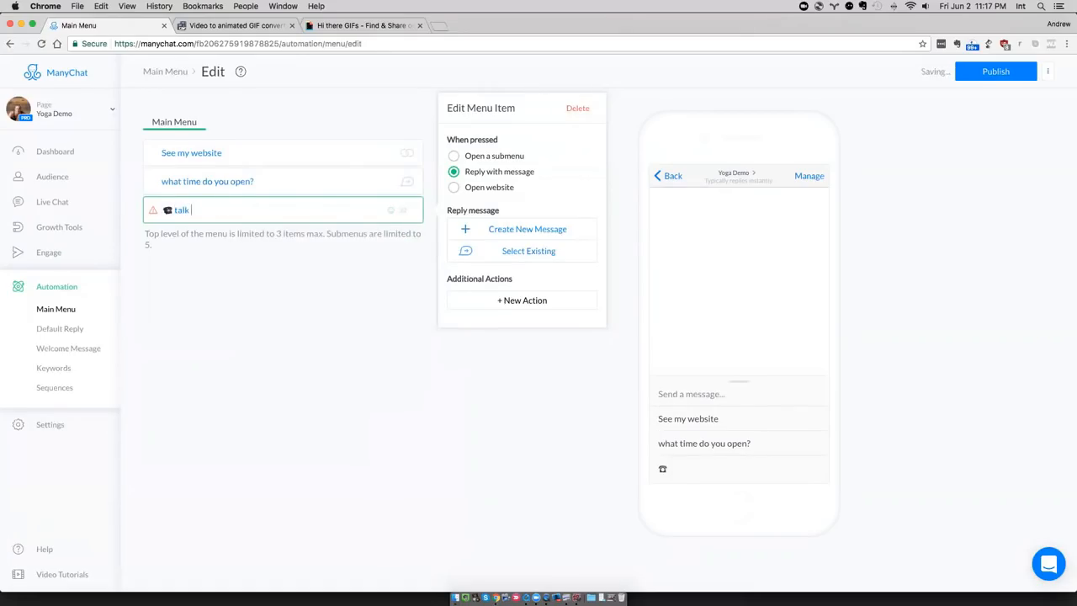
text(to us)
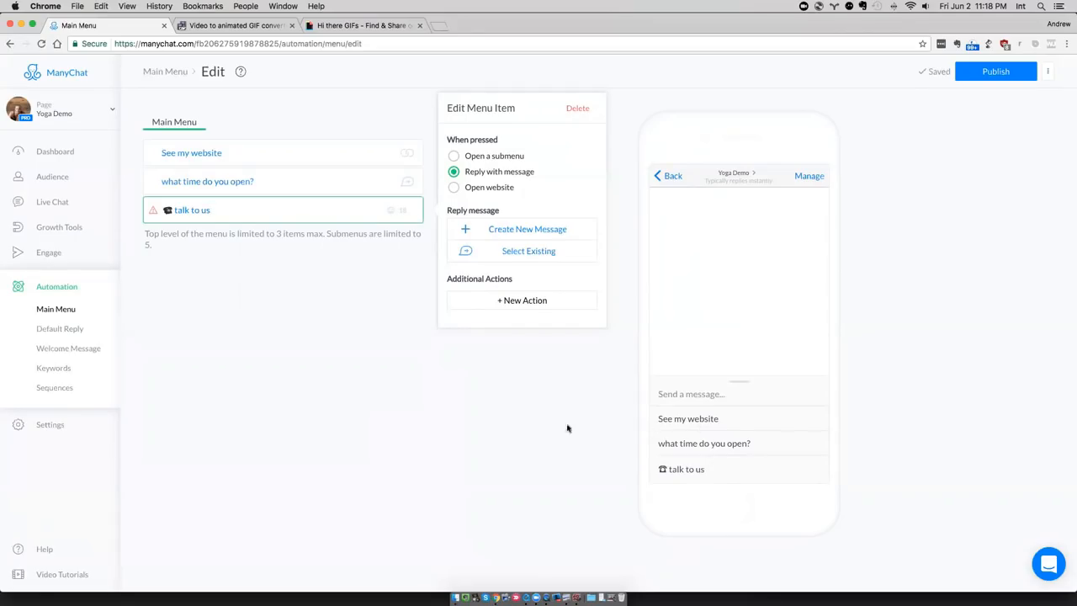
Turn the third main menu item into a submenu named "more about us..." and add an item inside it.
click(454, 157)
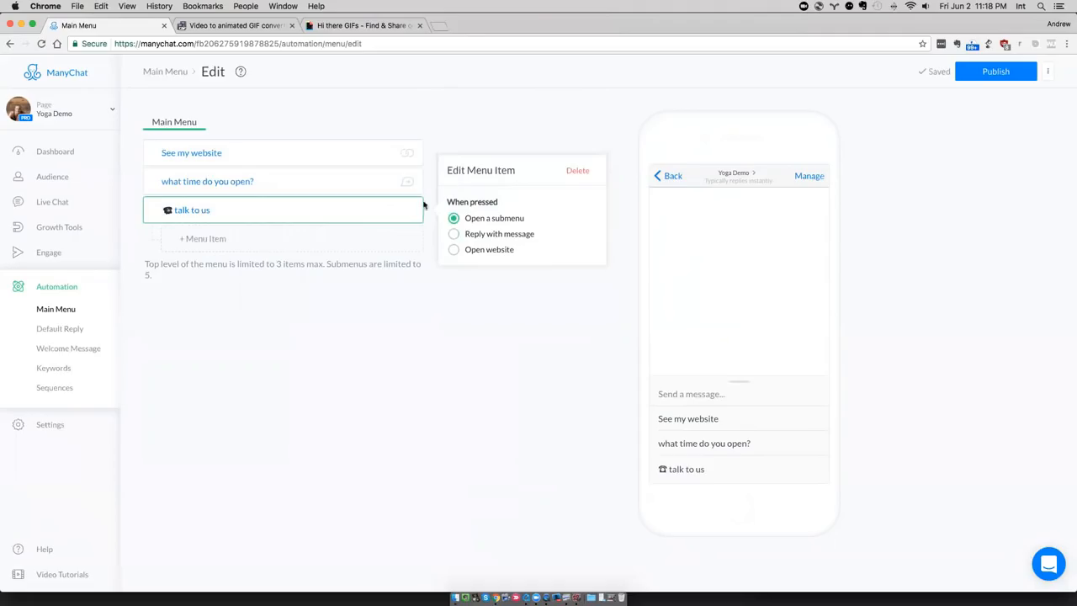
drag(211, 211, 160, 212)
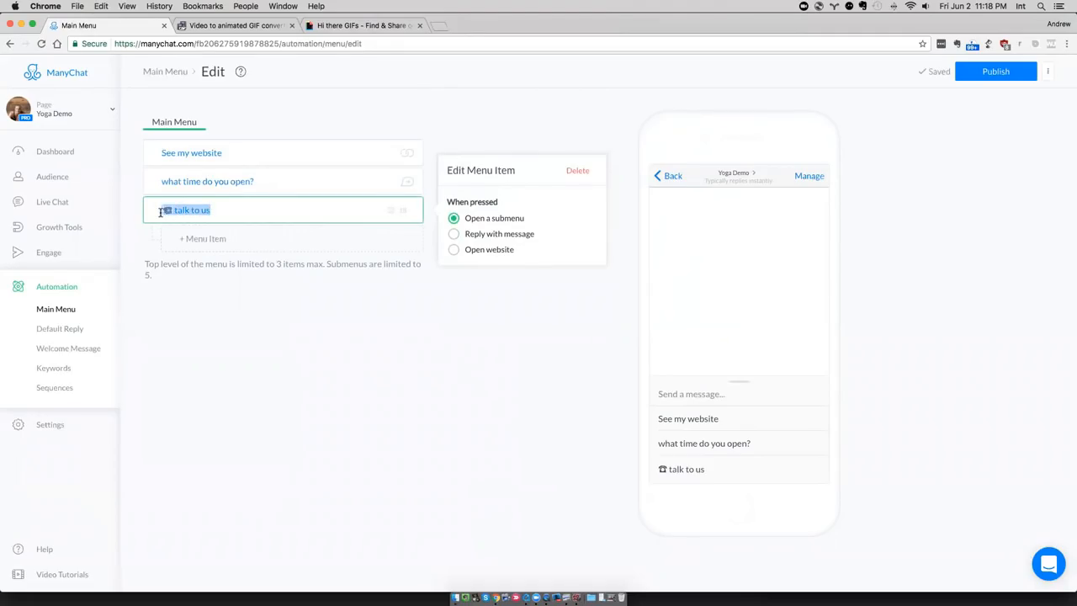
text(more about us...)
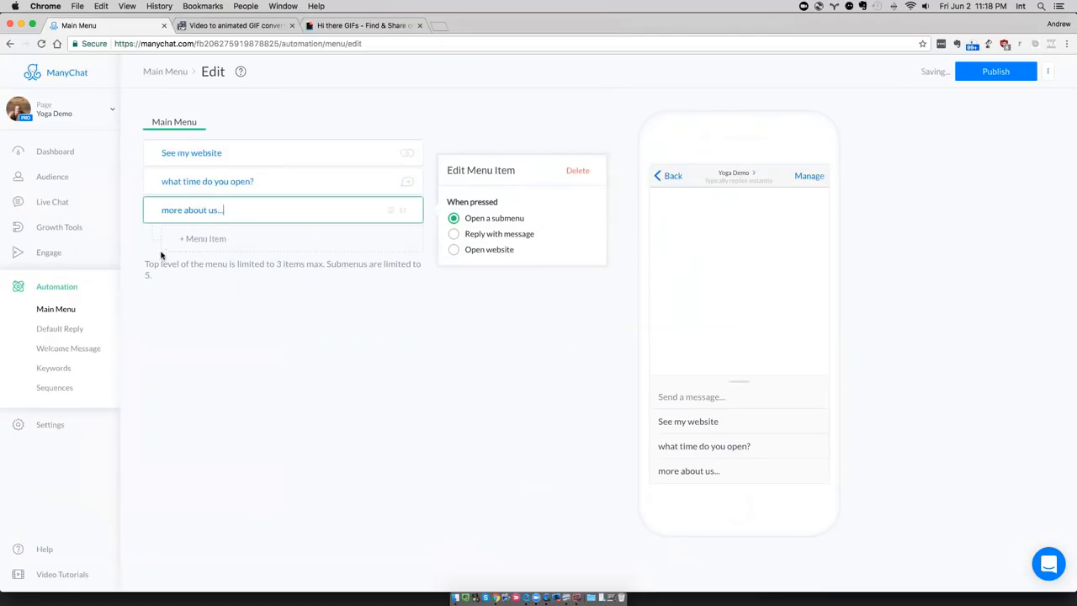
click(211, 239)
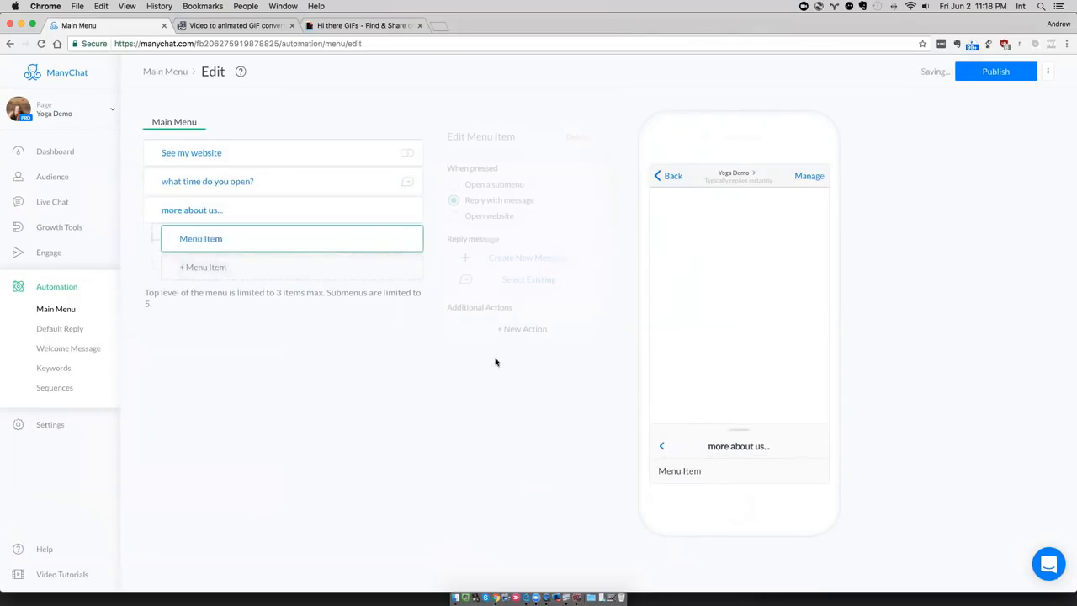
click(457, 464)
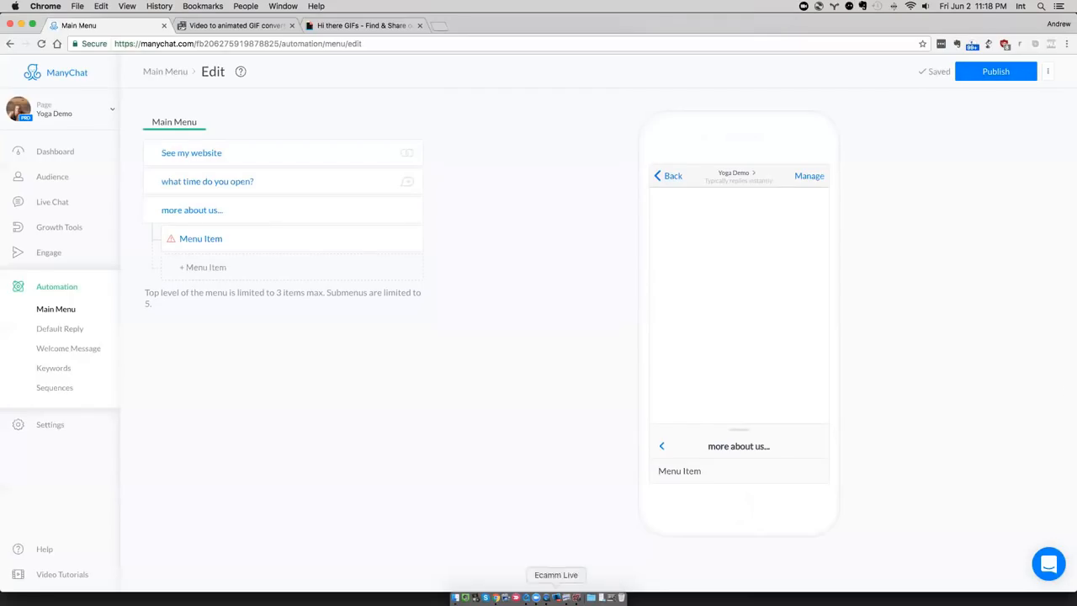
Show the phone's Messenger chat beside a narrowed browser window and try to publish the main menu.
click(545, 597)
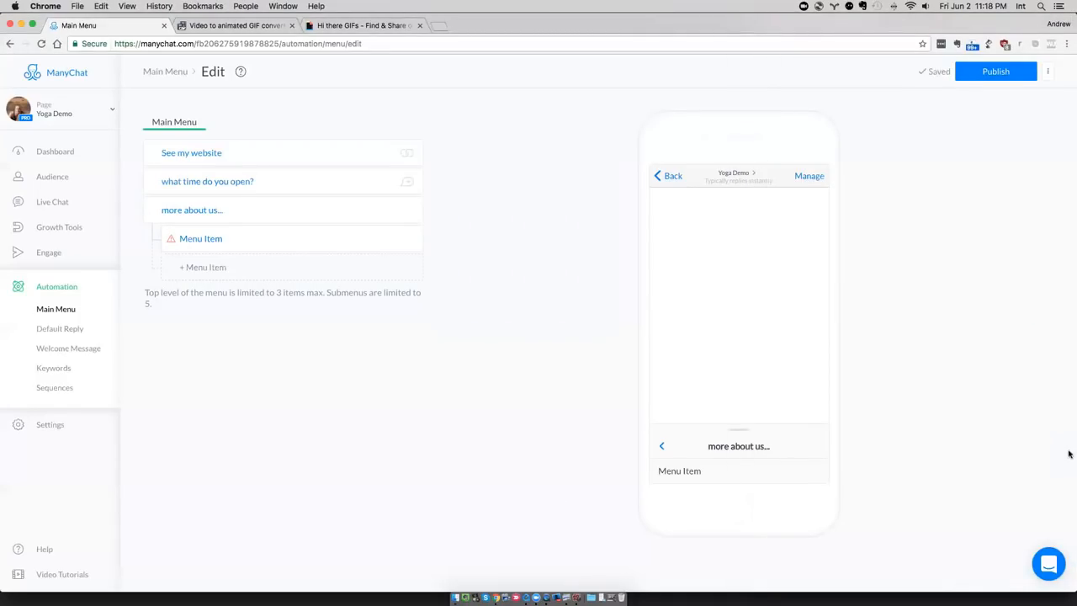
key(super+shift+space)
key(l)
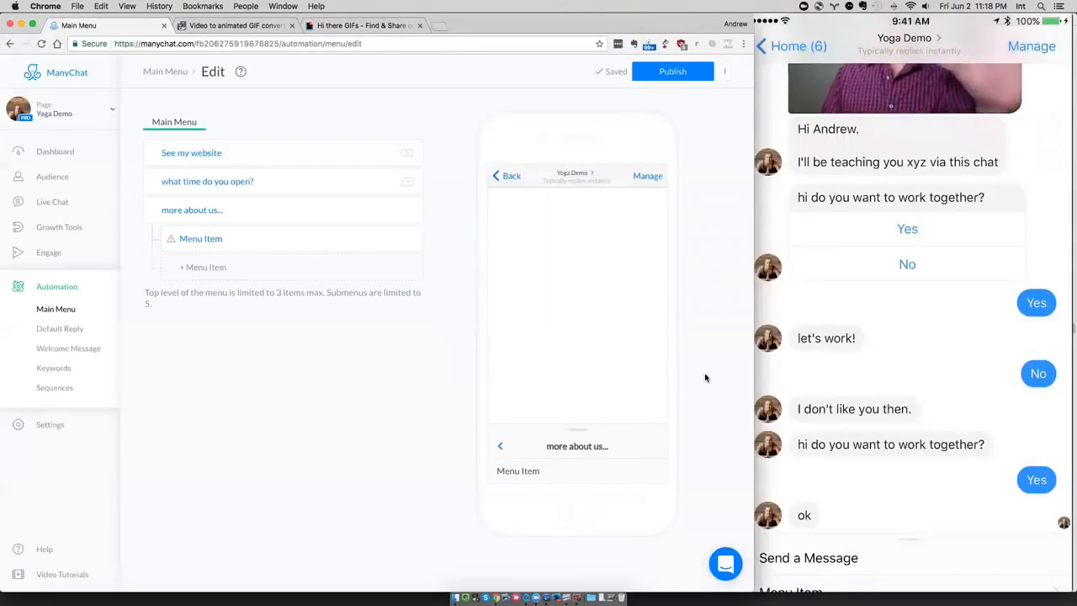
click(688, 74)
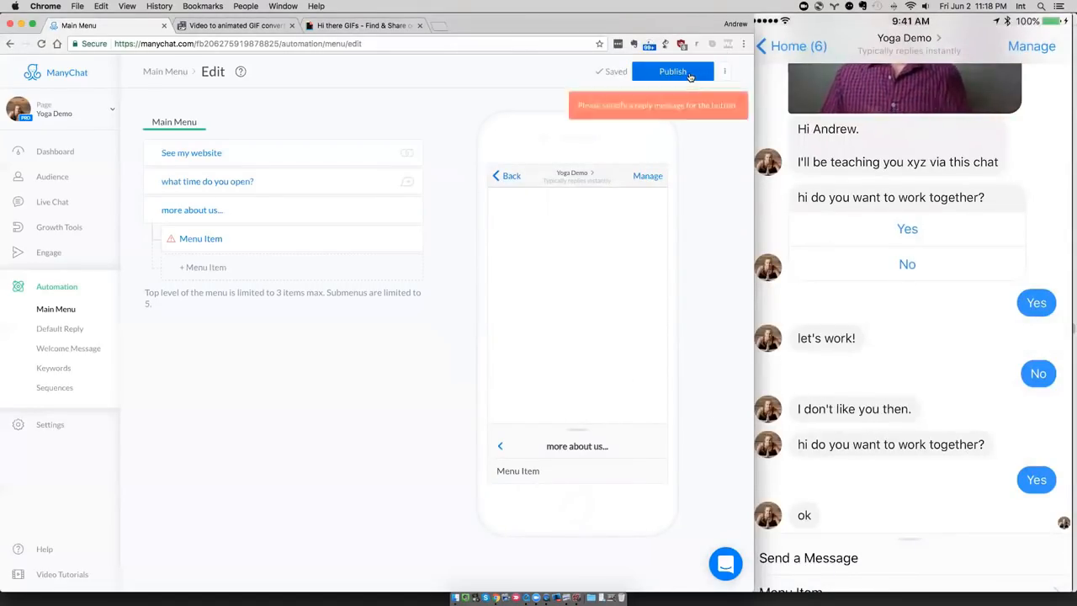
Replace the unfinished item under "more about us..." with a new one named "my personal site".
click(253, 238)
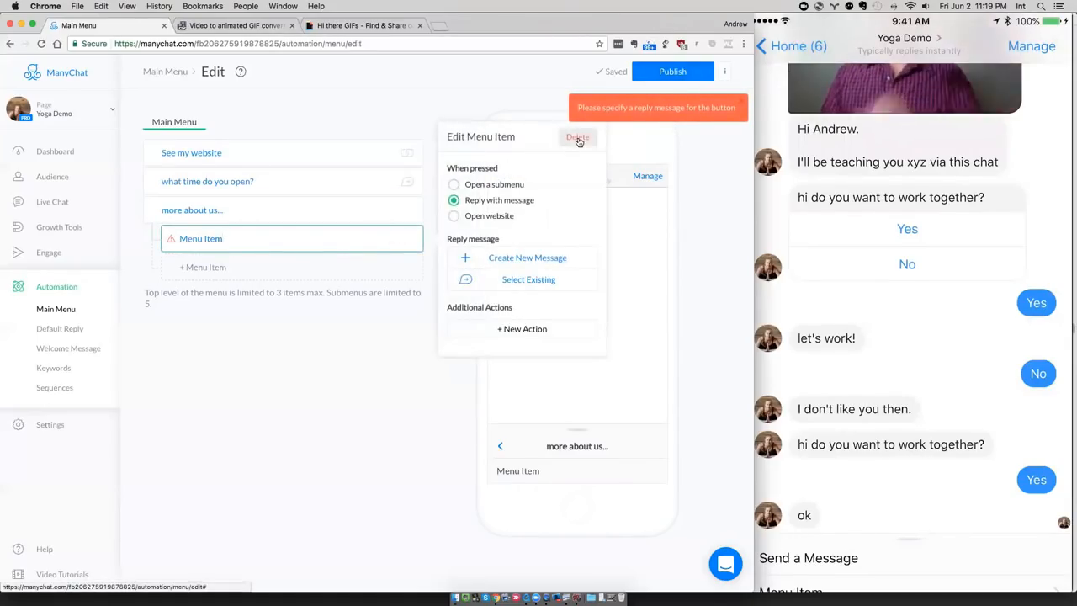
drag(578, 142, 503, 93)
click(578, 136)
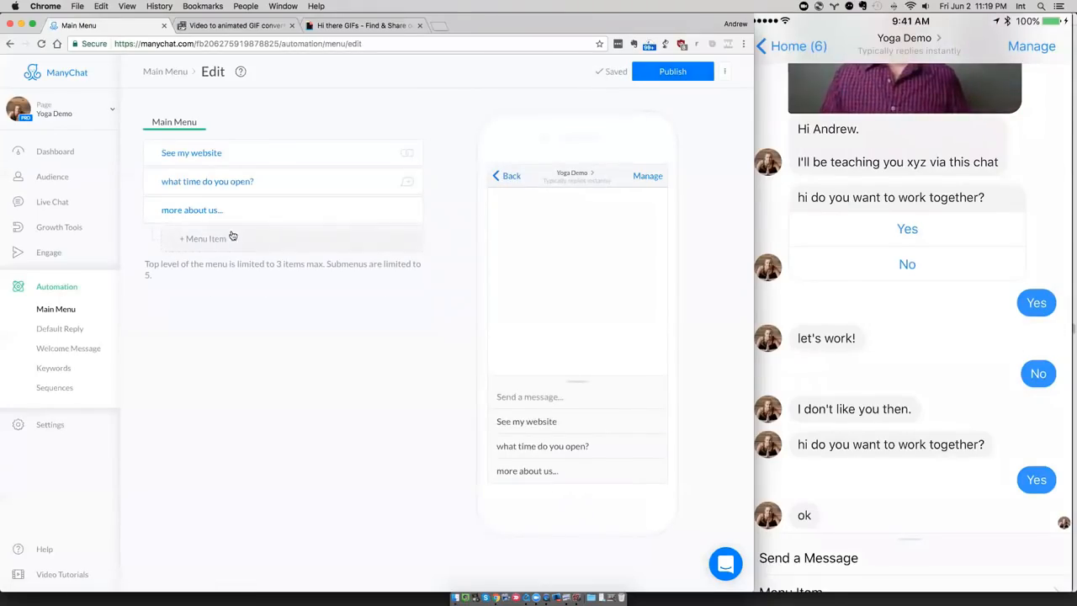
click(253, 217)
click(273, 239)
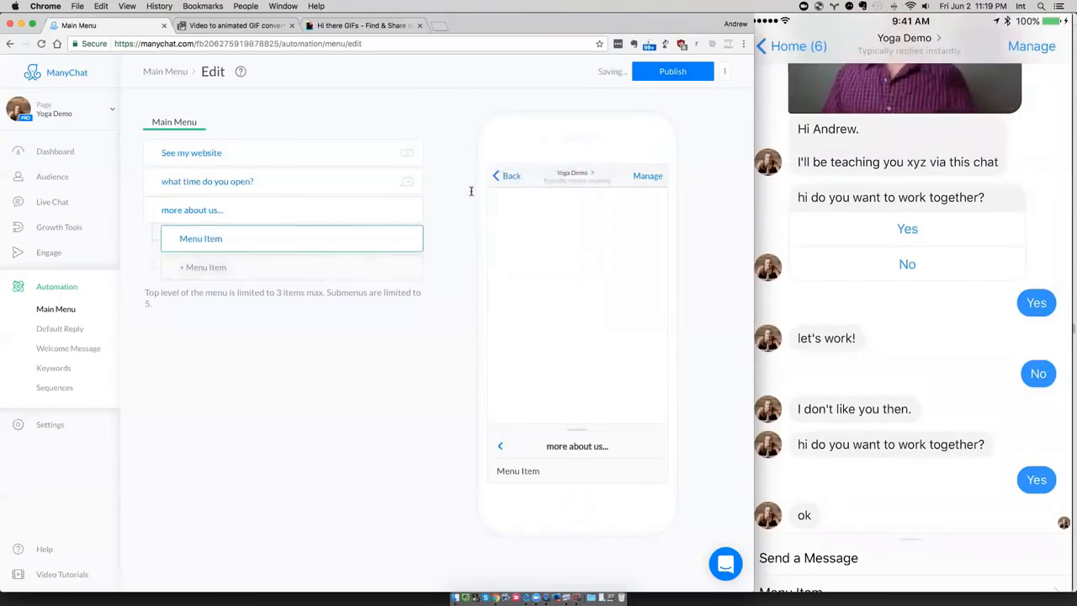
click(222, 243)
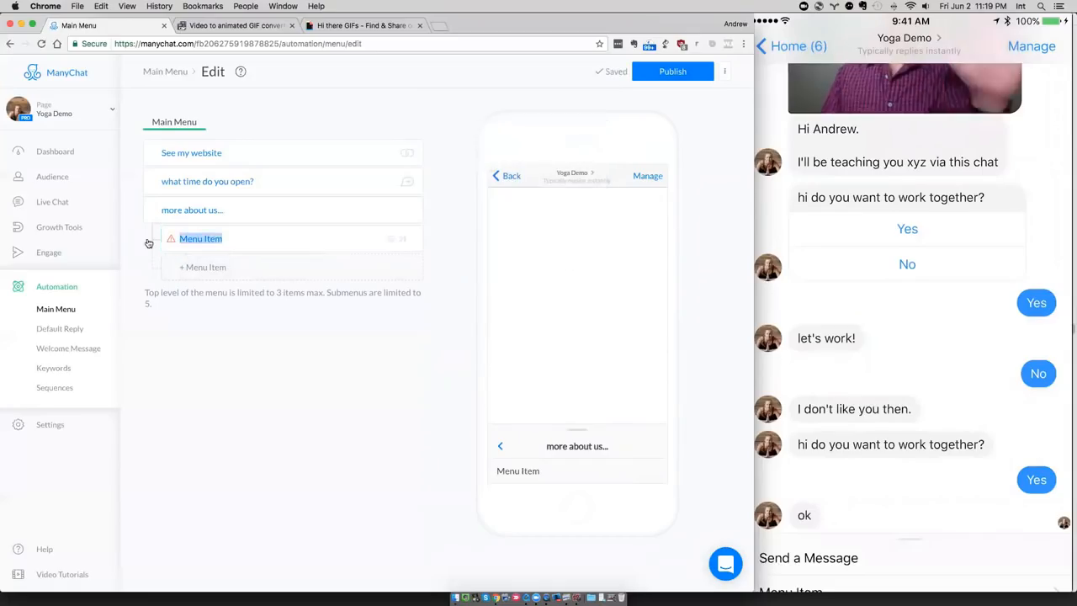
text(my )
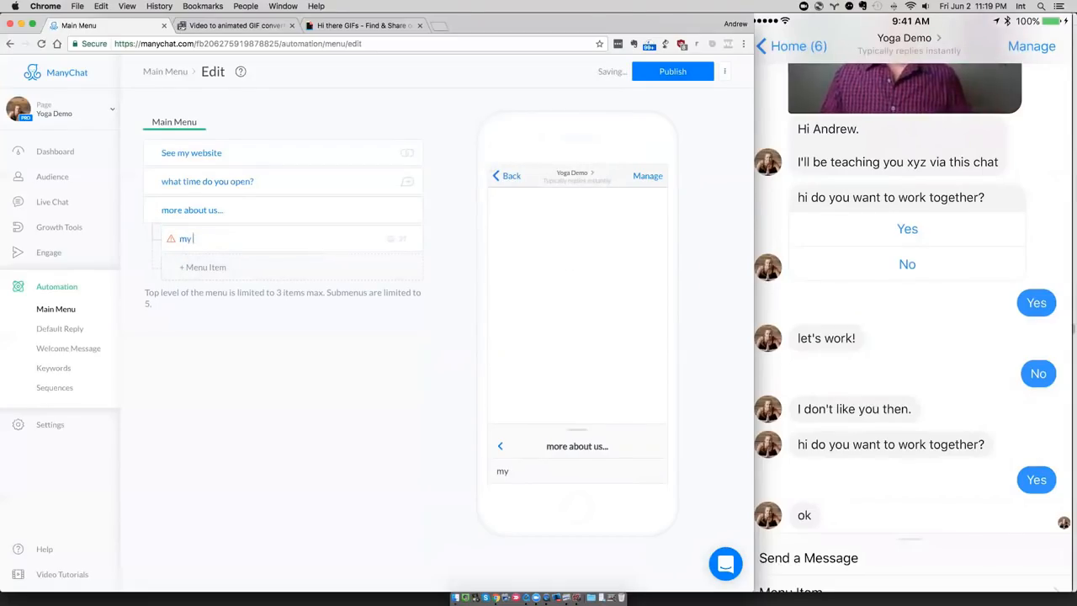
text(personal site)
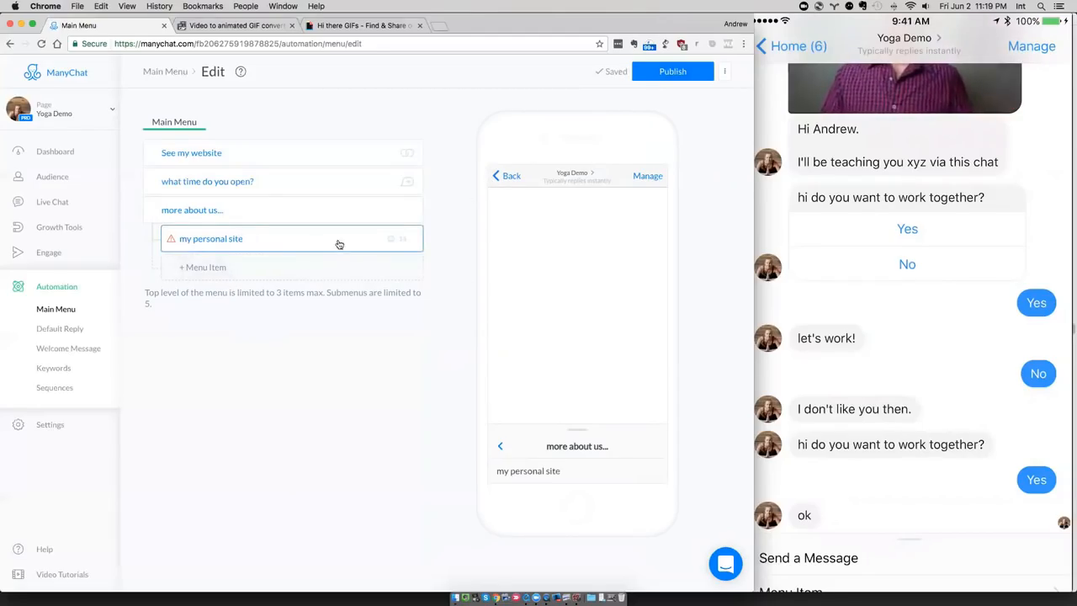
Make the "my personal site" item open a website, entering the page owner's myspace.com profile address.
double_click(210, 238)
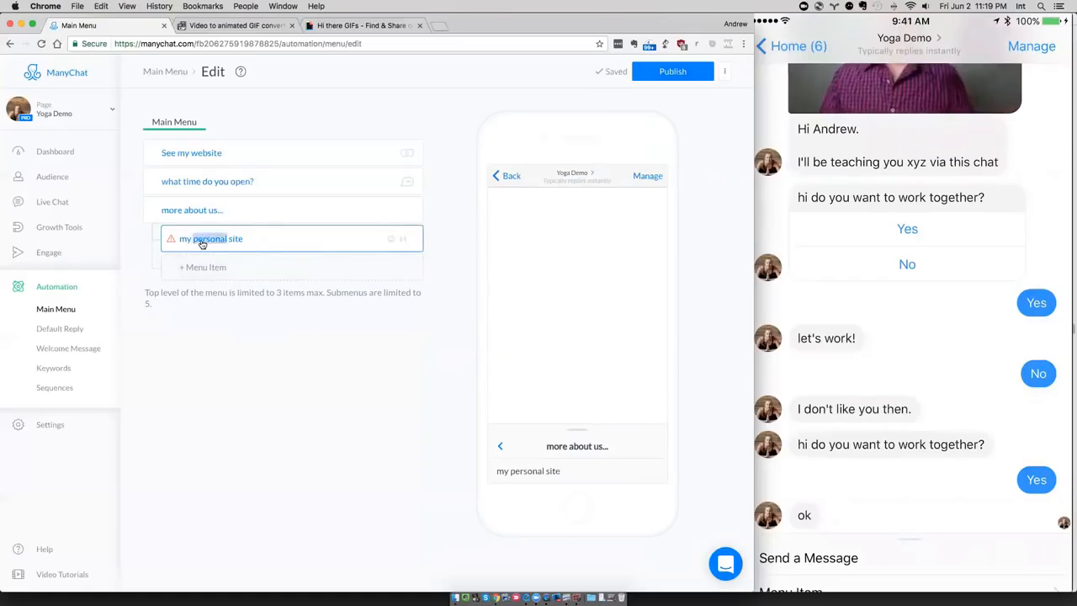
click(222, 240)
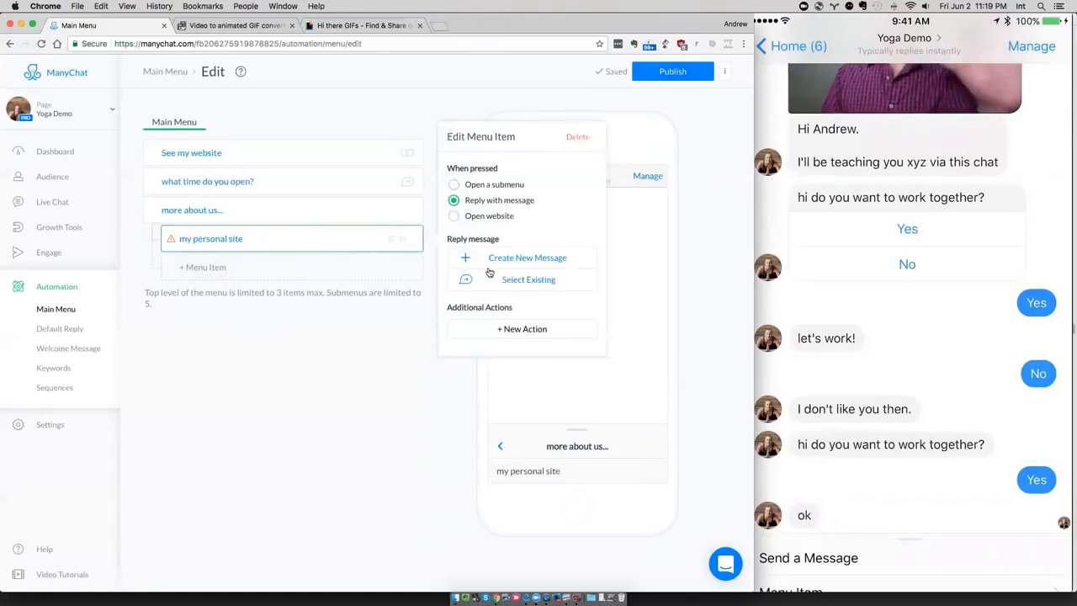
click(493, 215)
click(513, 267)
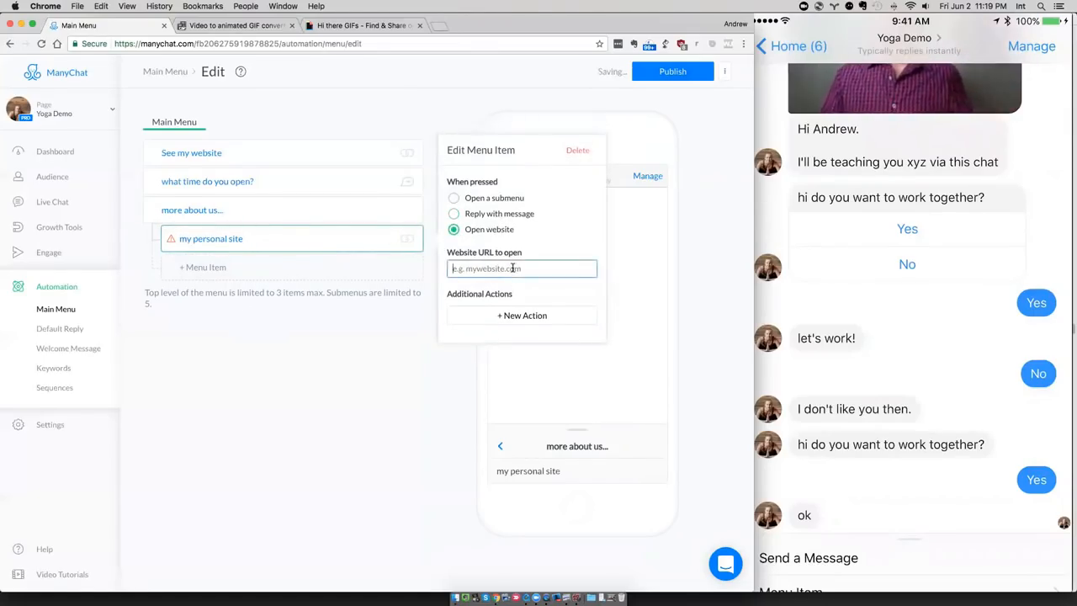
text(myspace.c)
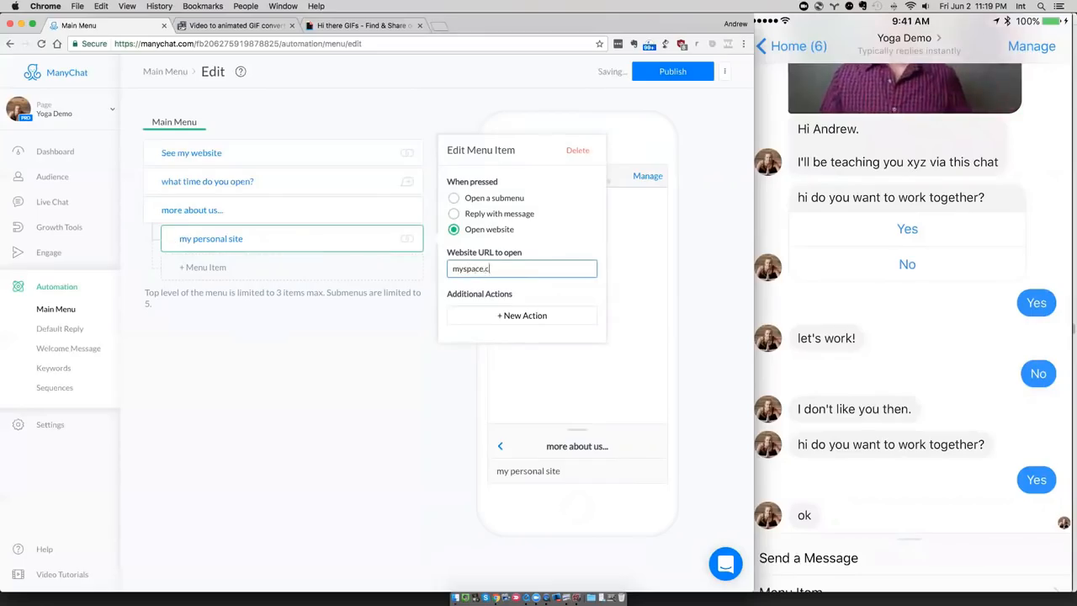
text(om/andre)
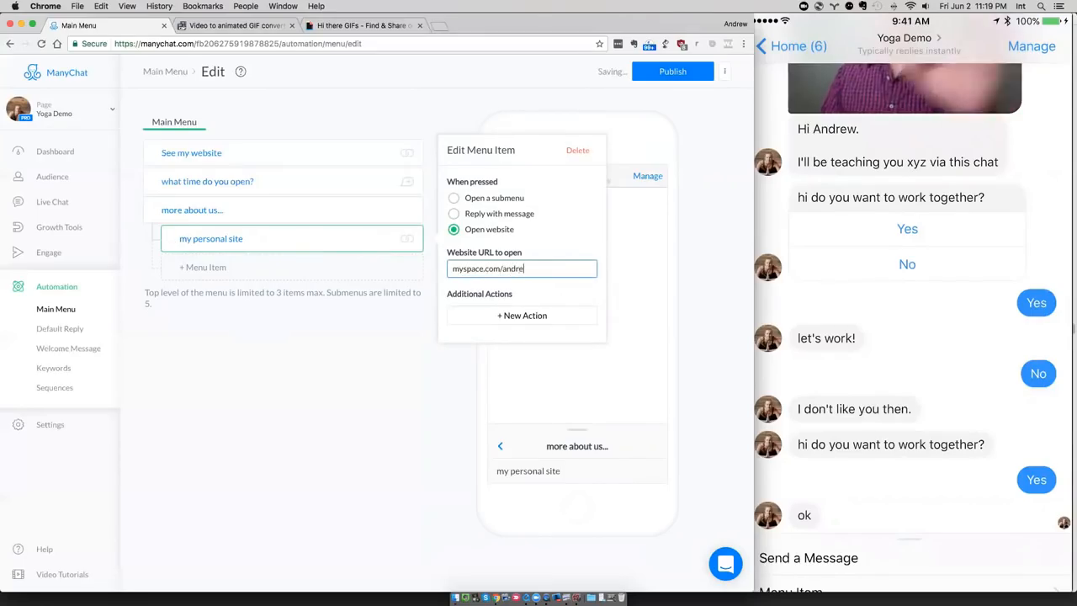
text(wwarner)
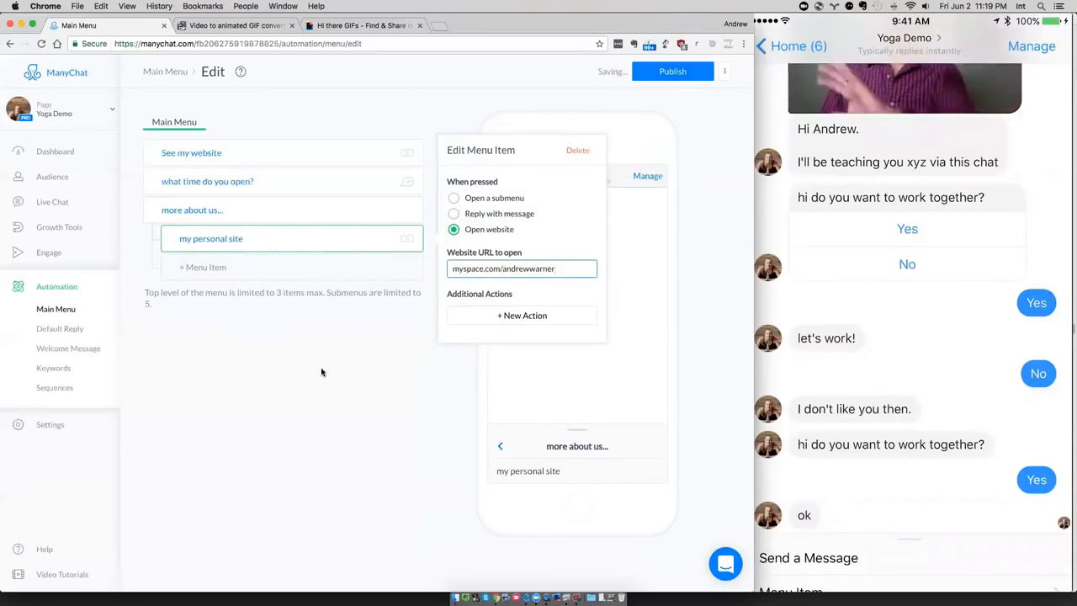
click(321, 378)
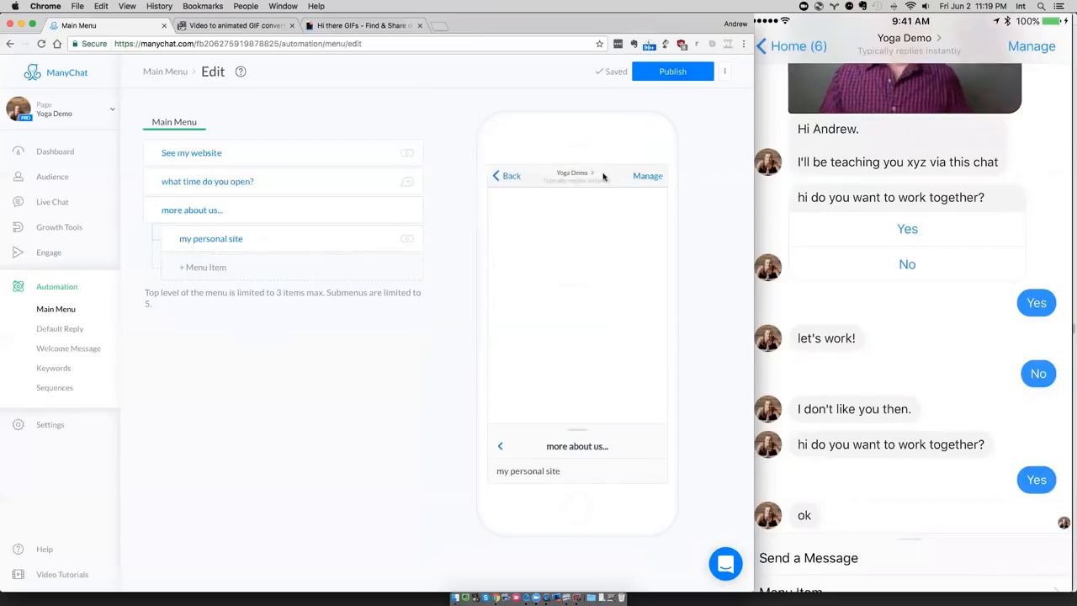
Publish the main menu and preview moving into and out of the "more about us..." submenu.
click(656, 74)
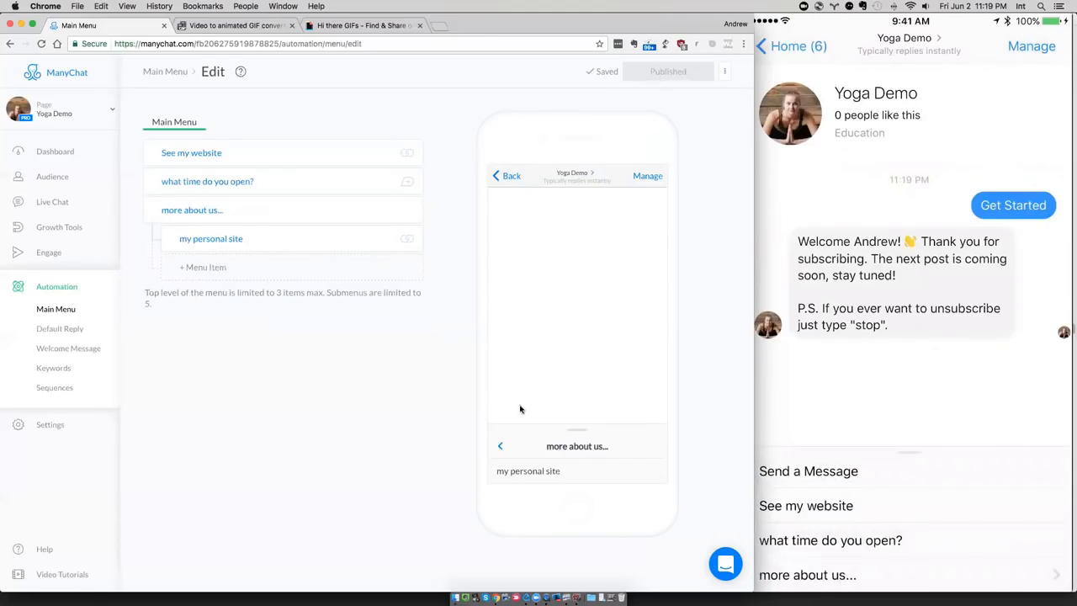
click(500, 447)
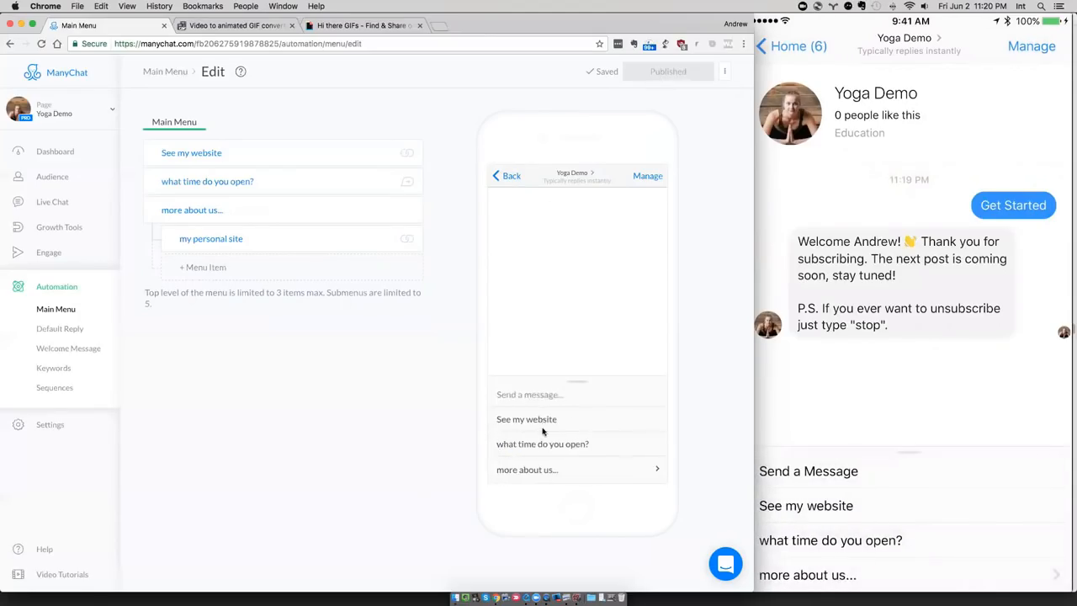
click(658, 471)
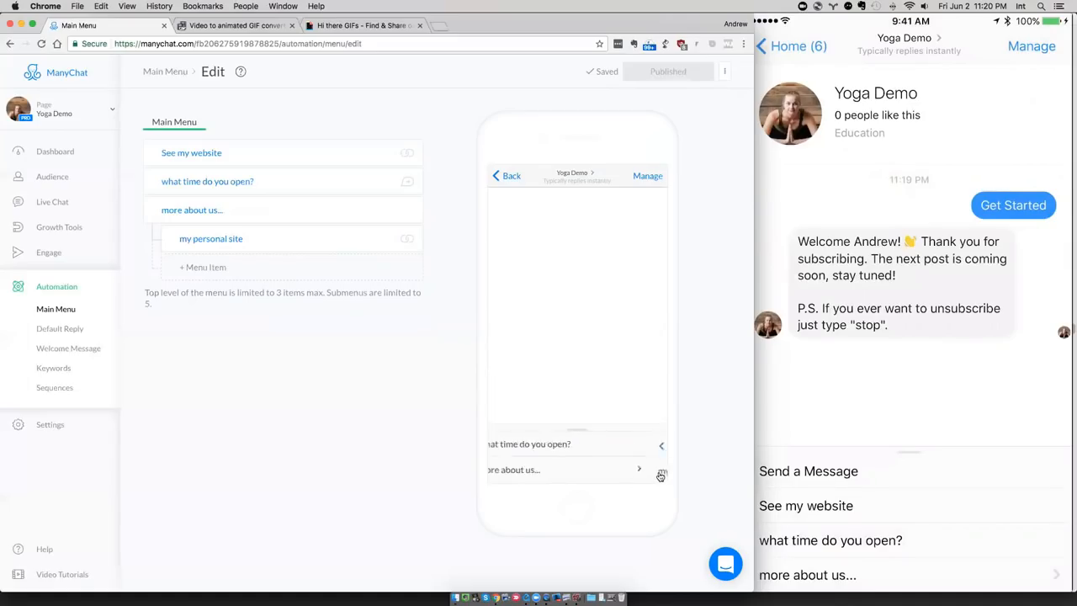
click(497, 450)
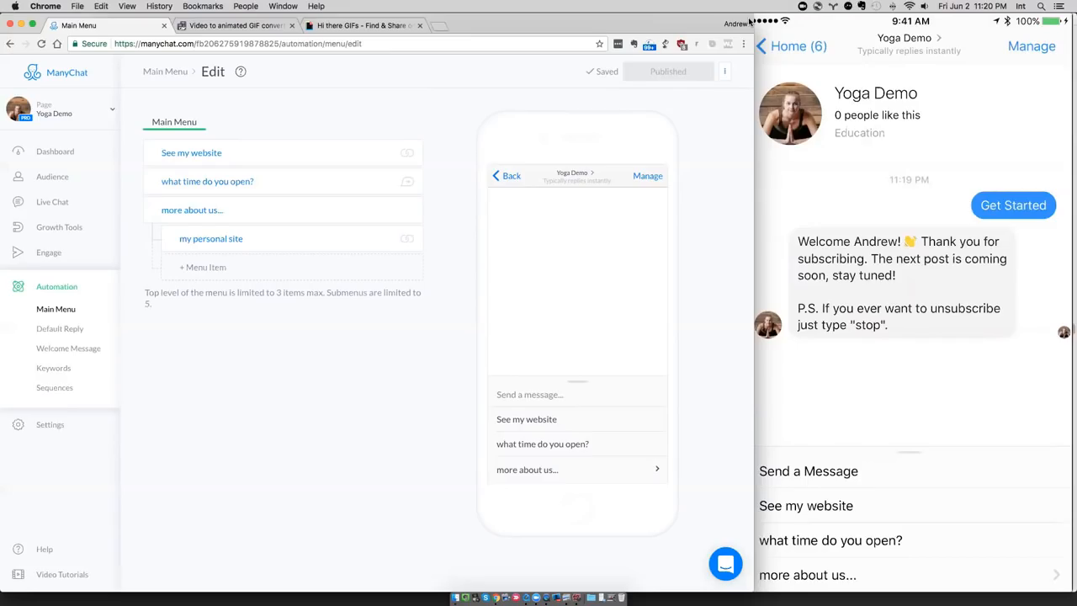
Switch to the Bot Academy course slides in Preview.
key(super+Tab)
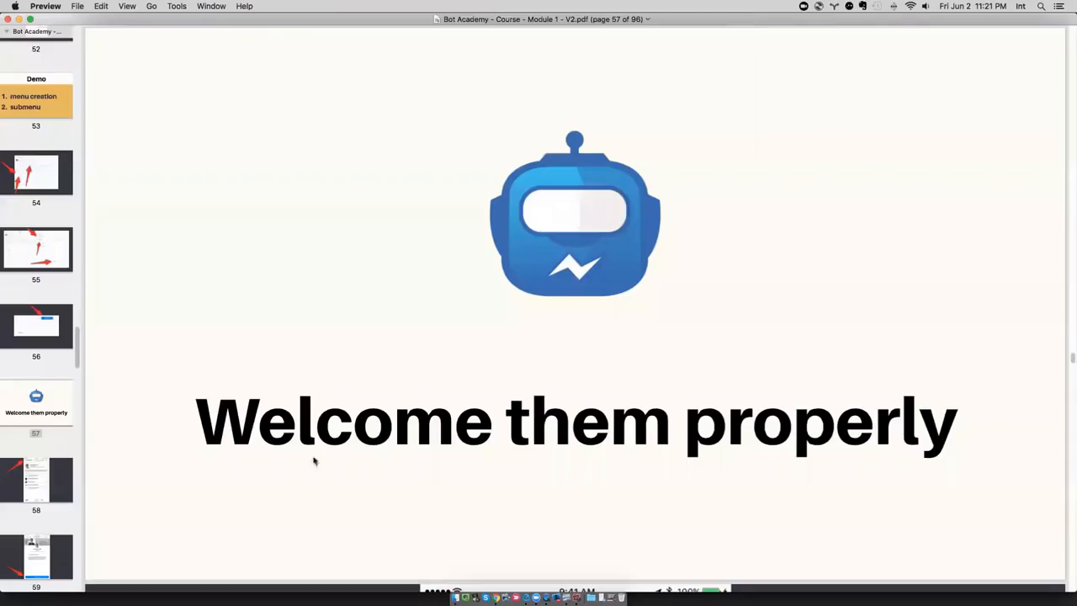
Go through the welcome example slides on pages 58 to 60 of the course deck.
scroll(34, 395, down, 5)
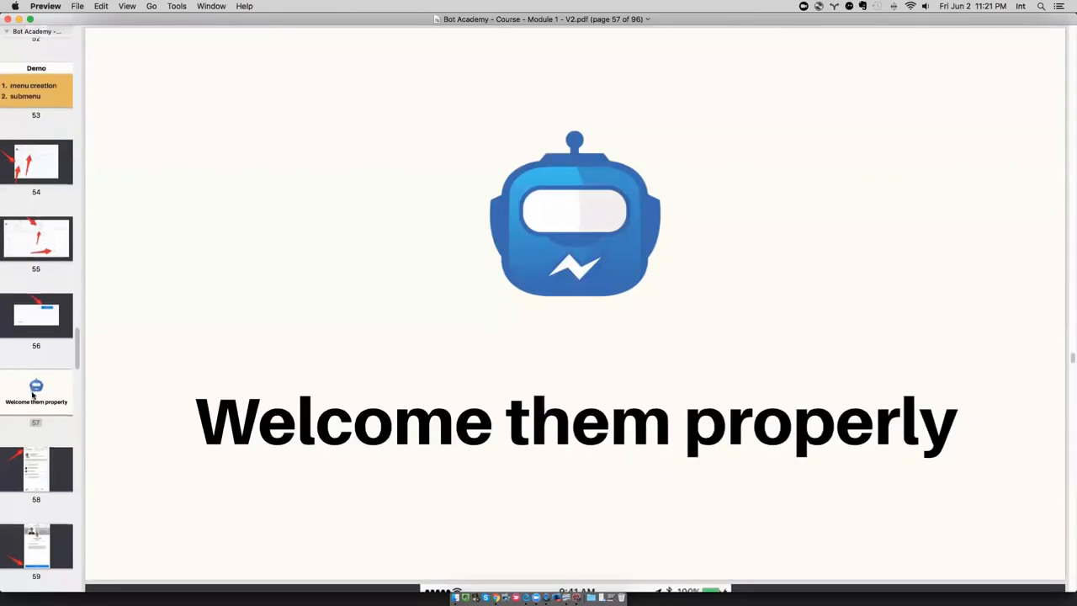
scroll(34, 395, down, 1)
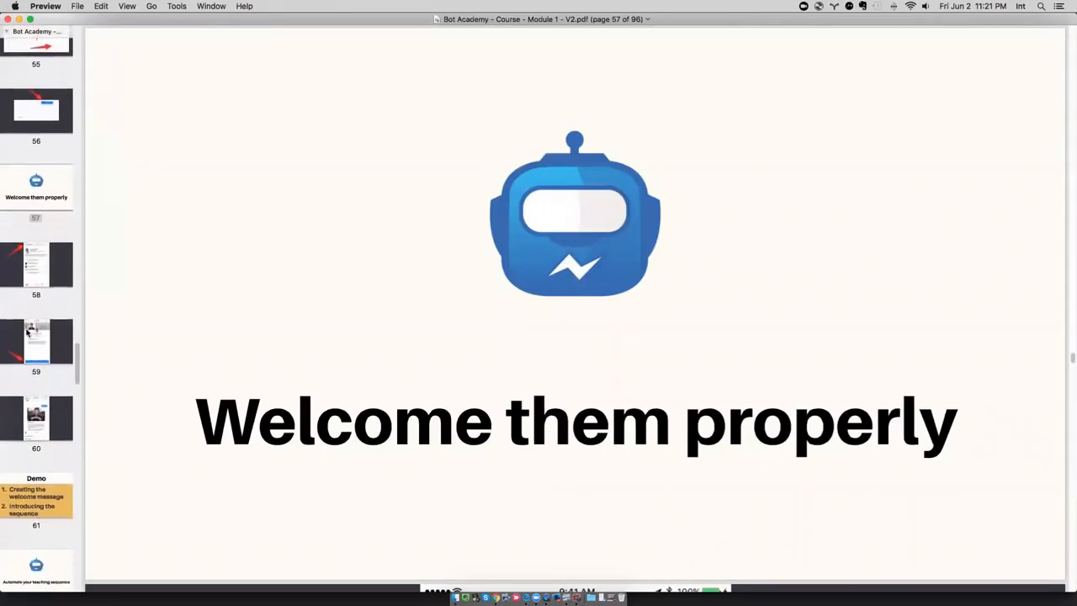
click(35, 265)
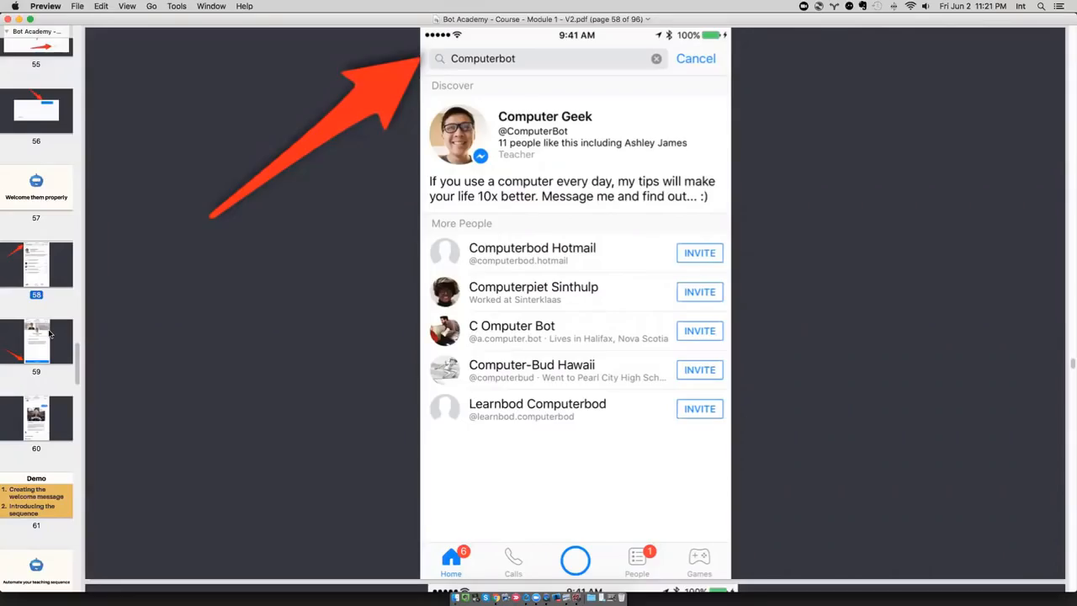
click(49, 334)
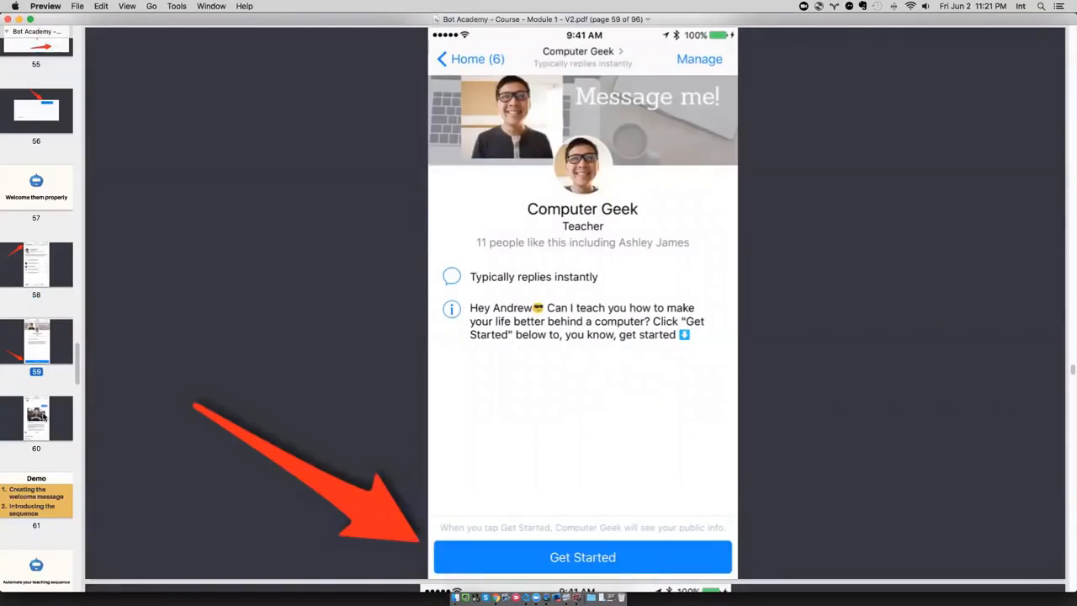
click(44, 421)
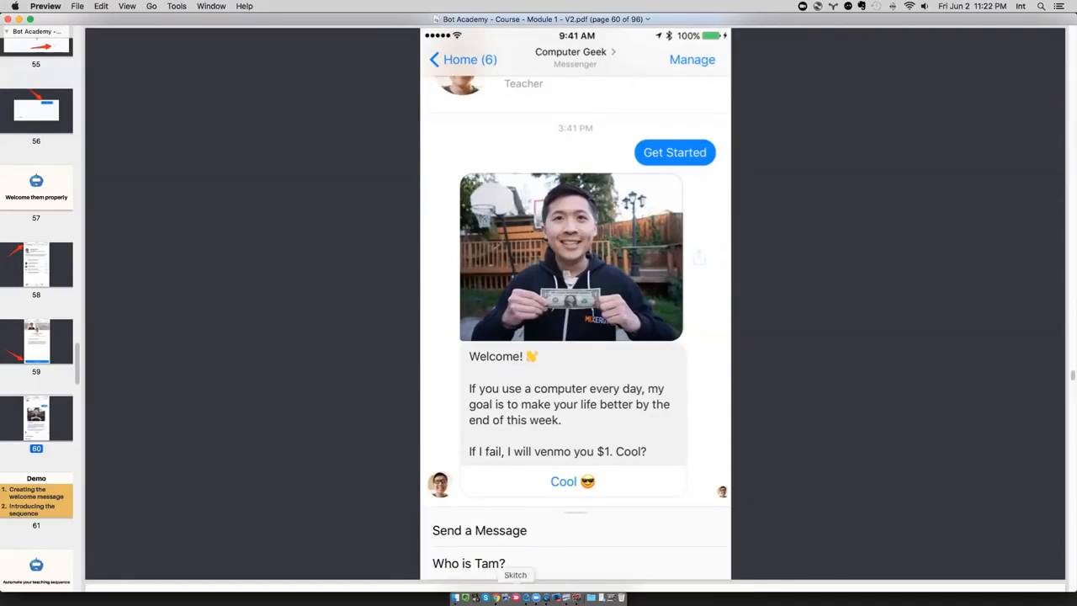
Switch back to ManyChat in Chrome, open the Yoga Demo welcome message for editing and delete its default text block.
click(869, 216)
key(super+h)
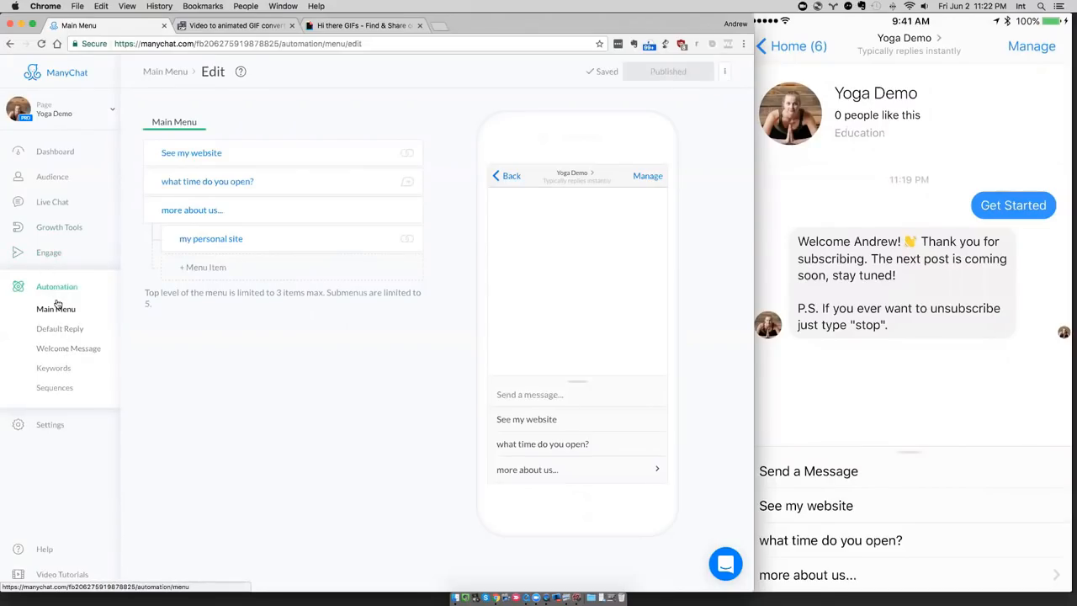
click(70, 352)
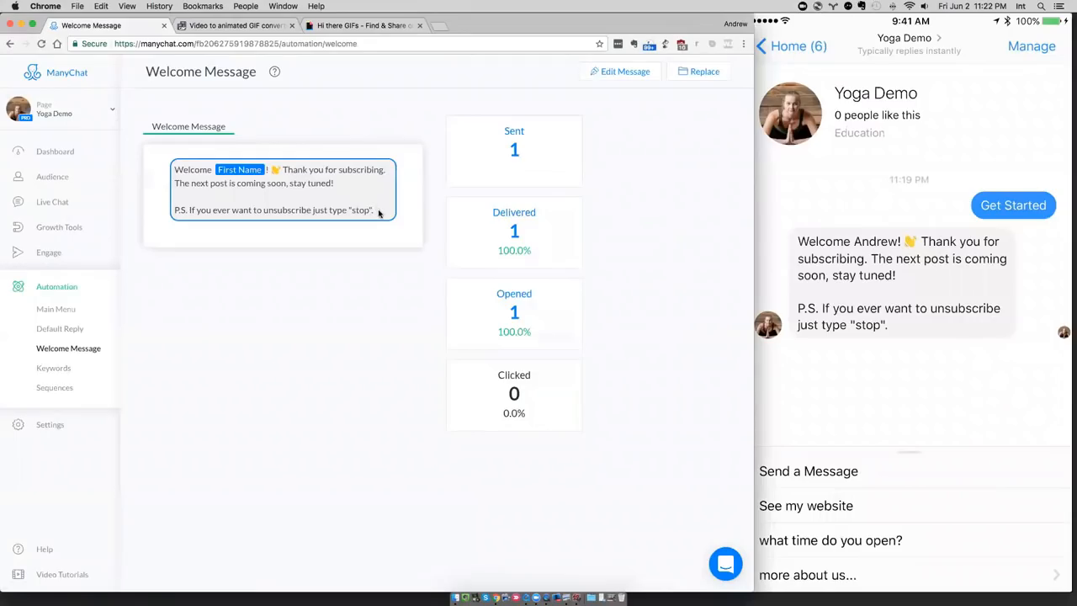
drag(379, 212, 156, 163)
click(277, 283)
click(625, 72)
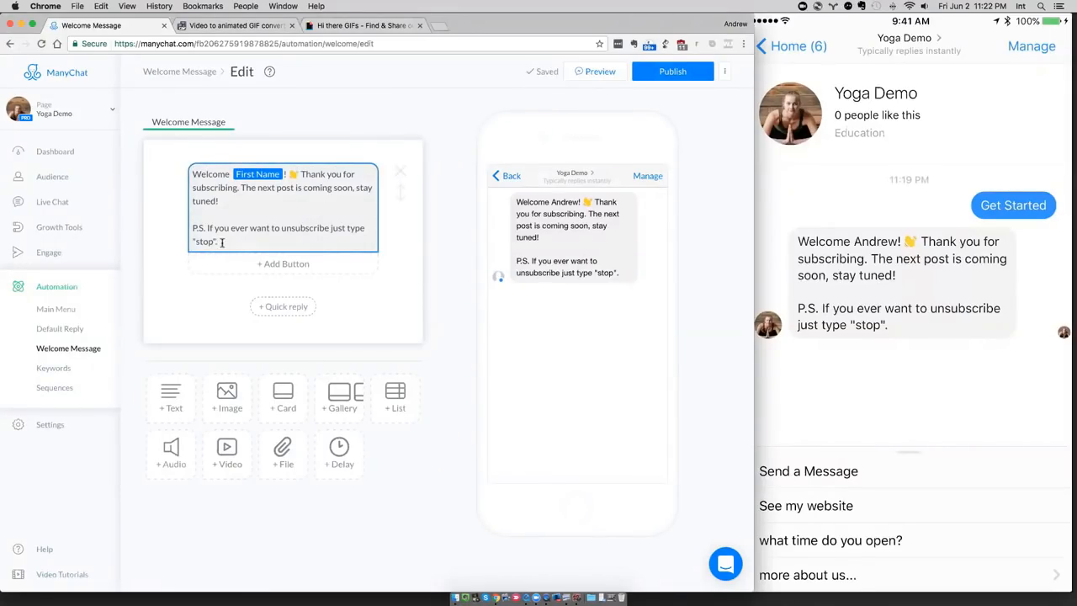
click(399, 171)
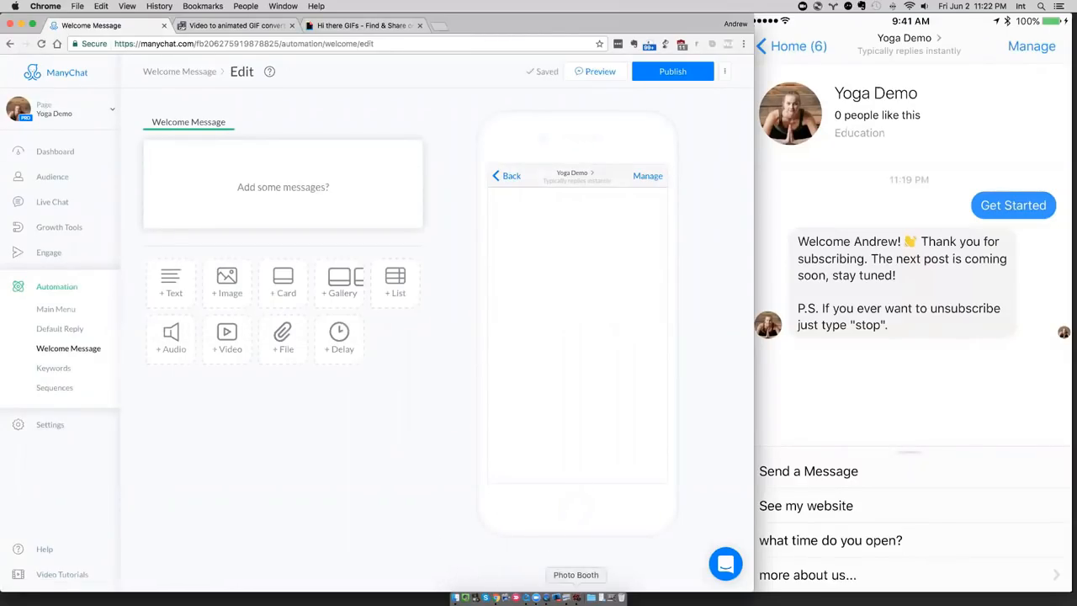
Switch to Photo Booth, find the still photo of the presenter waving in the checked shirt, and copy it out to the desktop.
click(577, 597)
scroll(615, 294, left, 3)
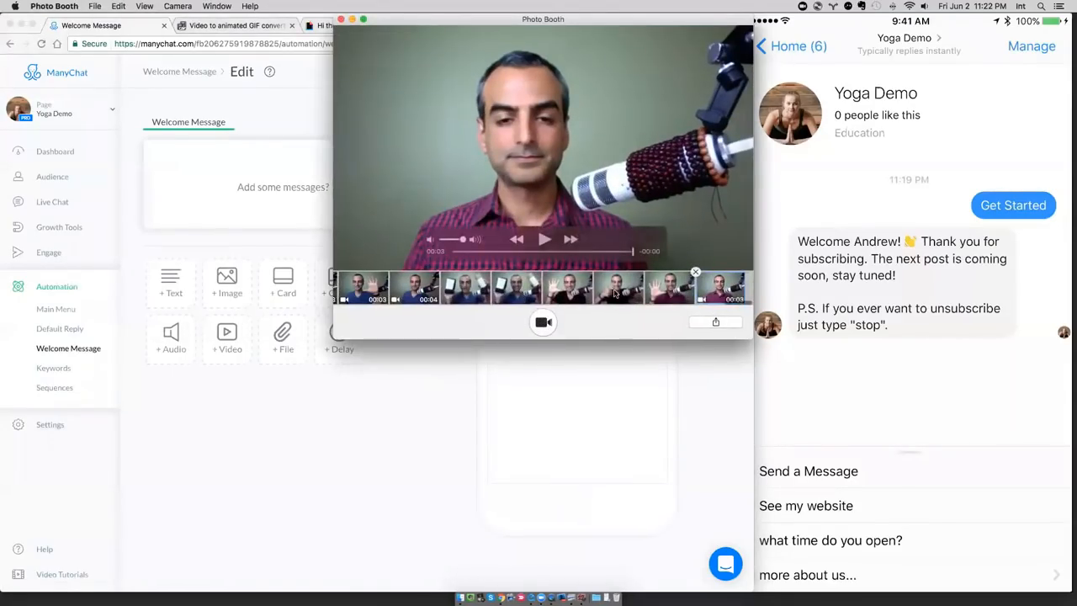
scroll(615, 293, left, 5)
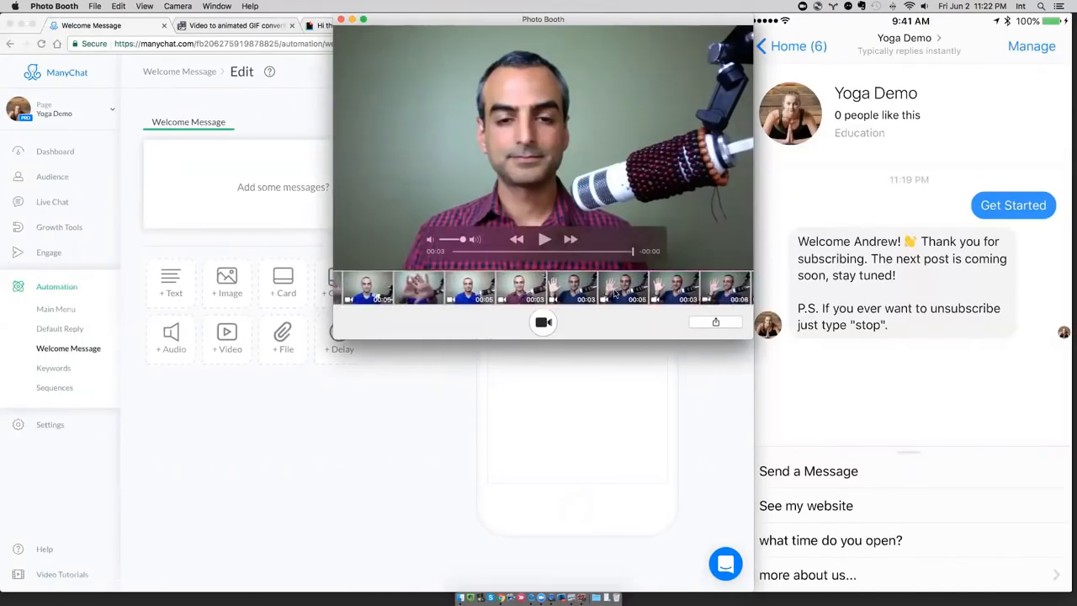
scroll(615, 293, right, 10)
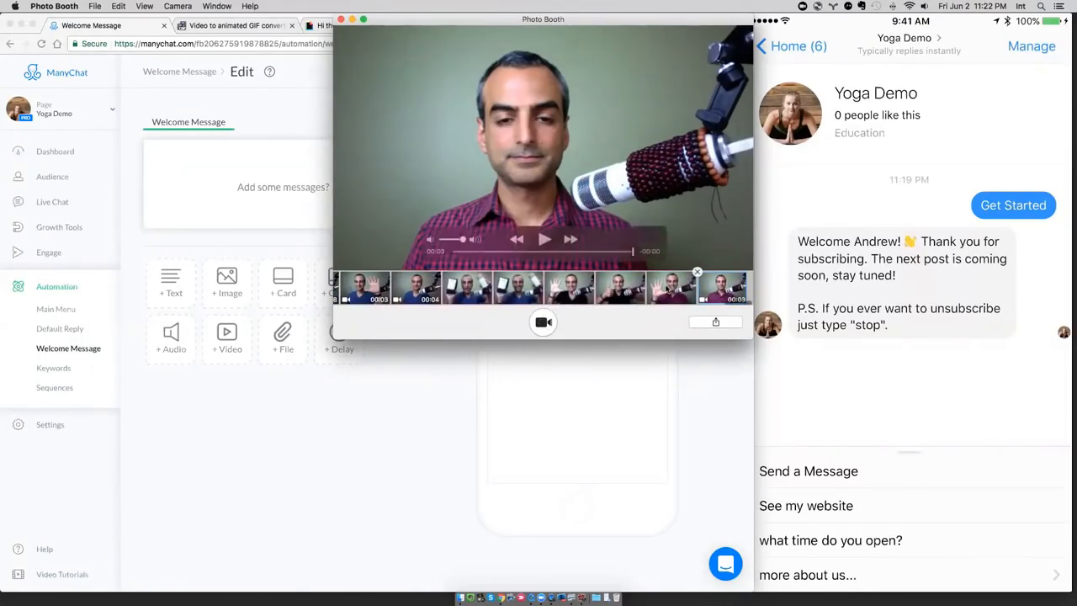
click(668, 288)
drag(668, 289, 757, 520)
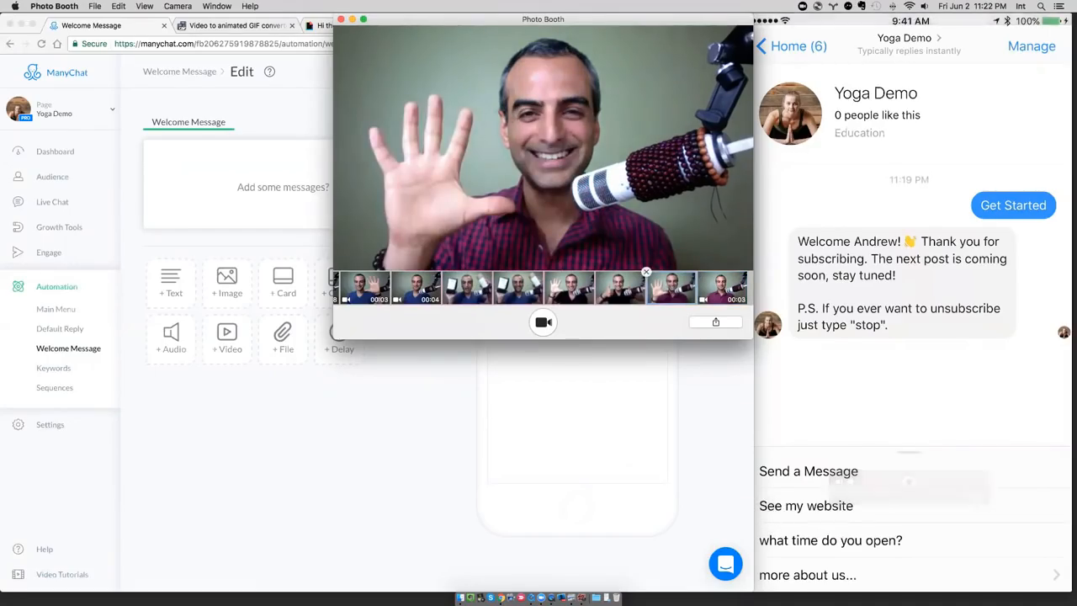
Back in ManyChat, add an image block to the welcome message and upload the waving photo into it.
click(463, 498)
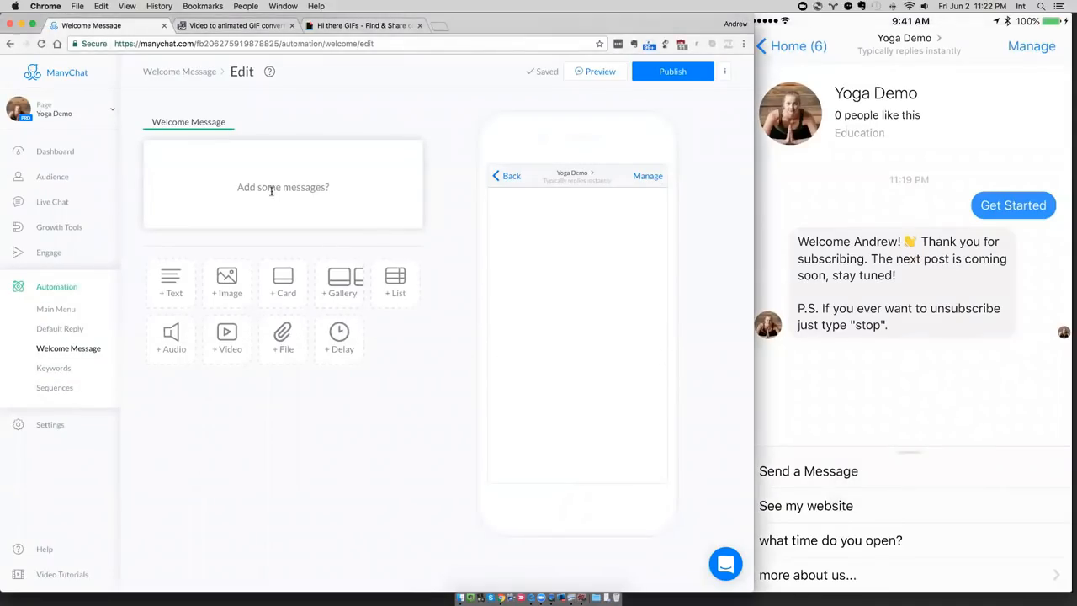
click(227, 282)
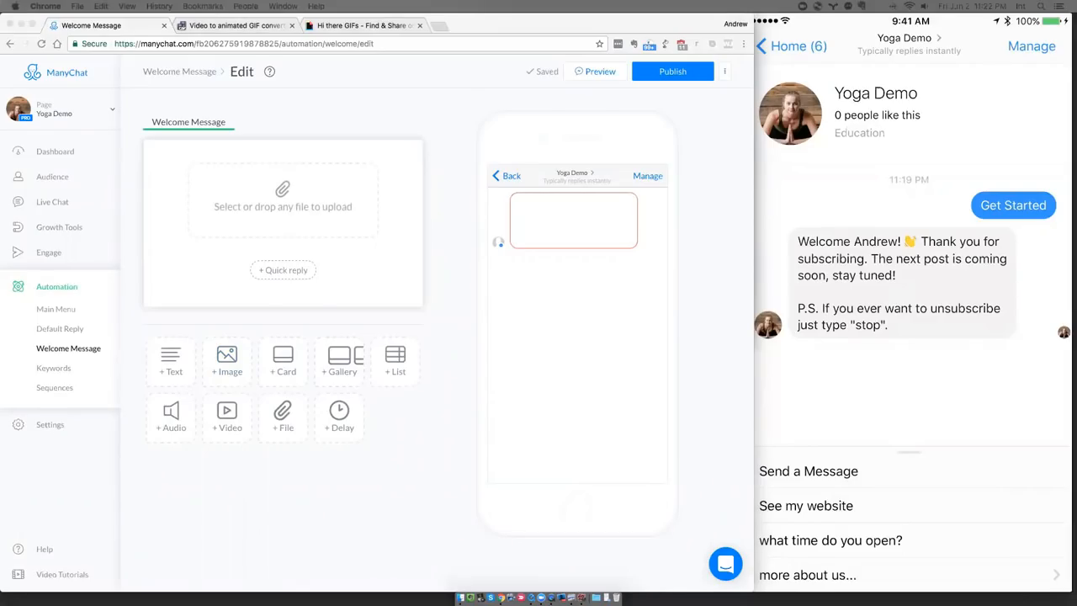
drag(1075, 270, 325, 201)
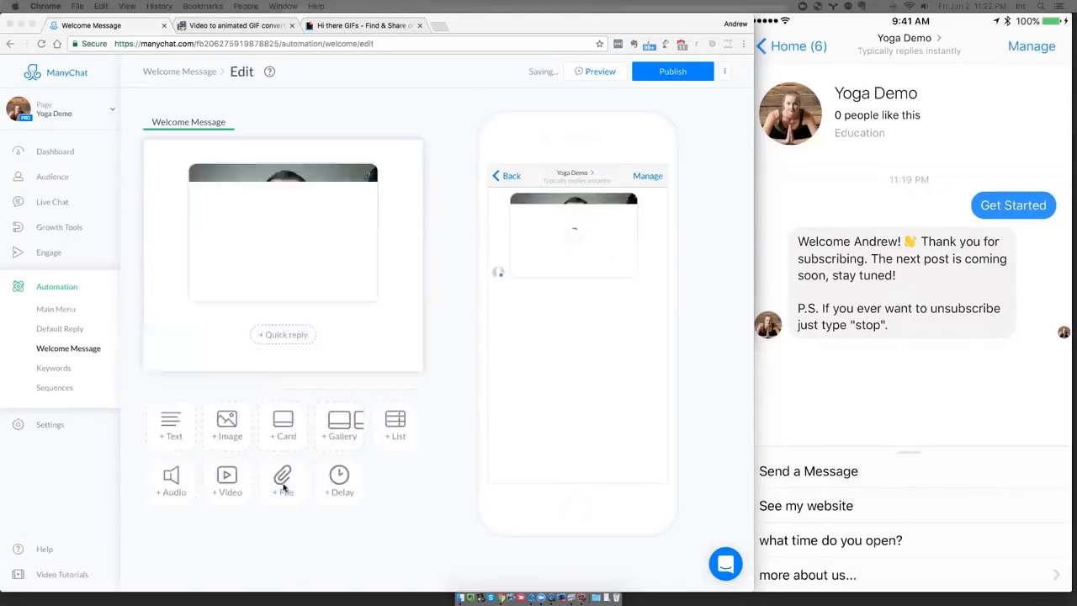
Add a text block below the photo reading "Can I give you [the world] in this chat & keep you updated.".
click(172, 444)
click(173, 442)
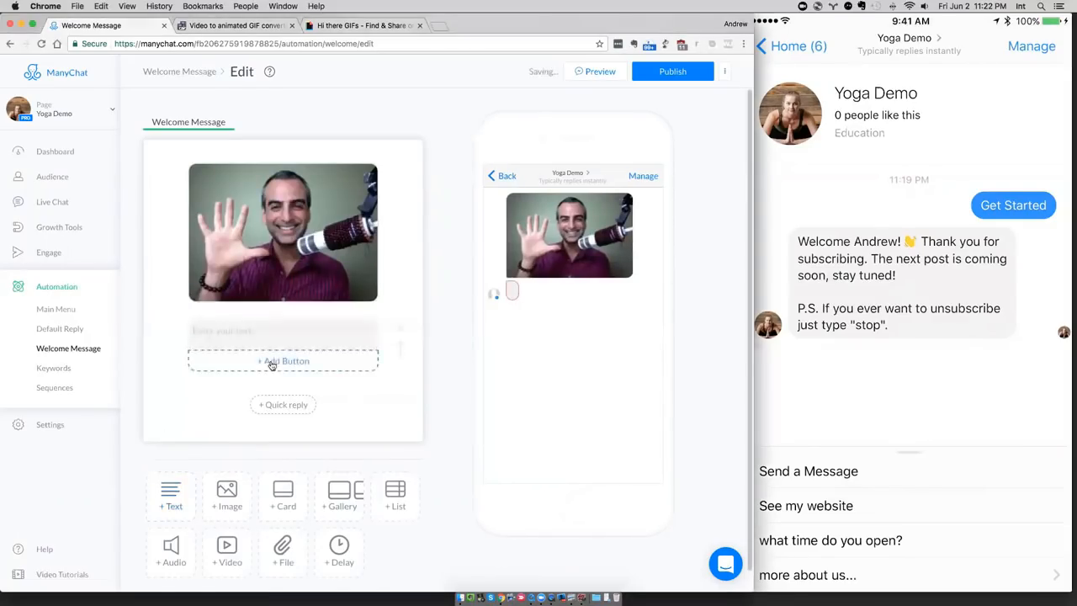
click(270, 328)
text(Can I give you )
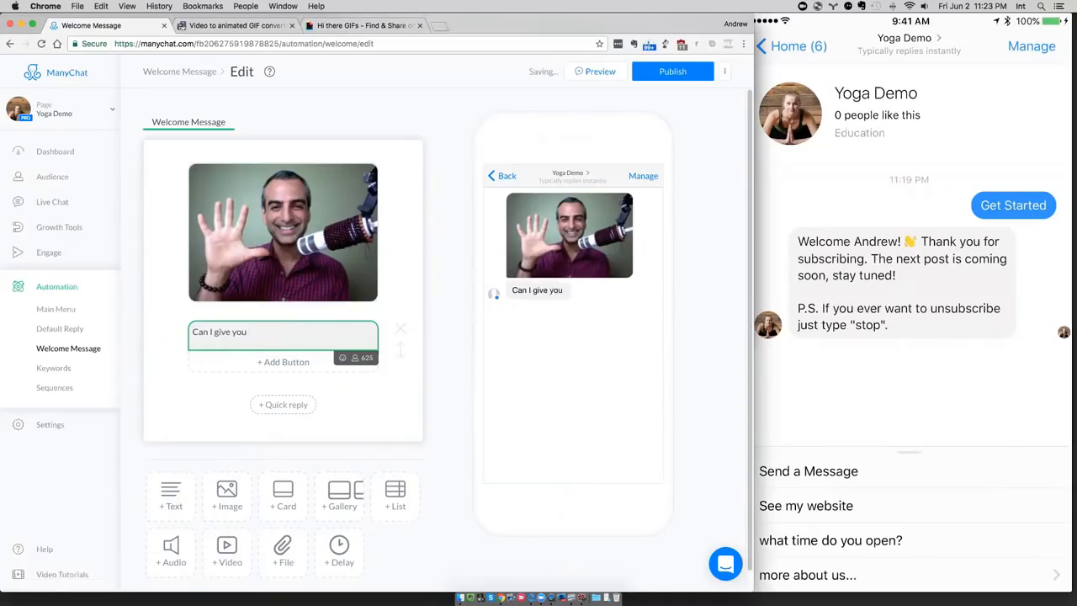
text([the world)
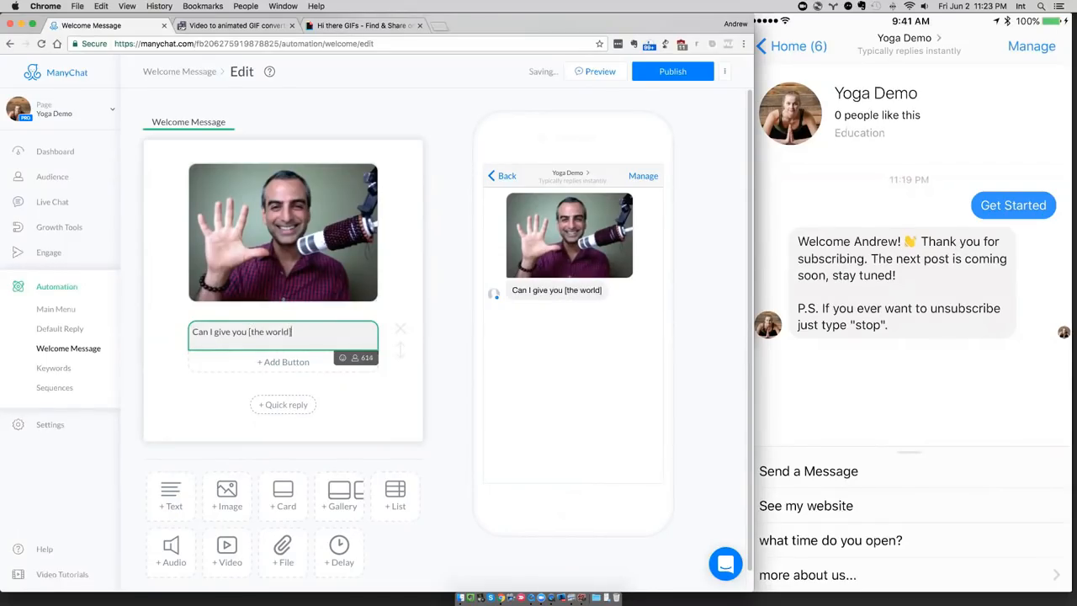
text(] in this chat & )
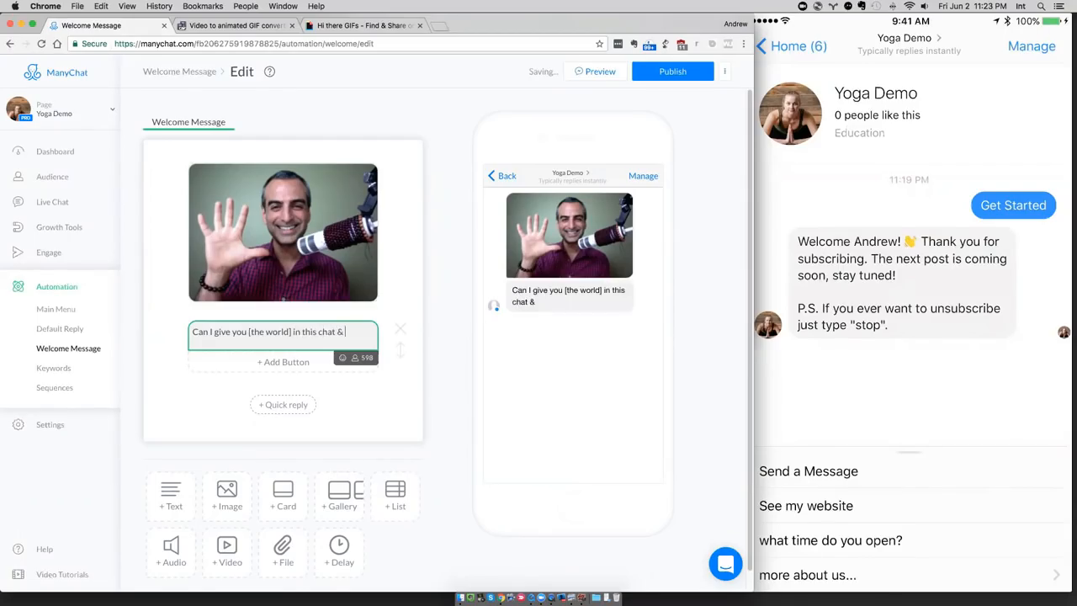
text(keep)
key(BackSpace)
text(ep you upd)
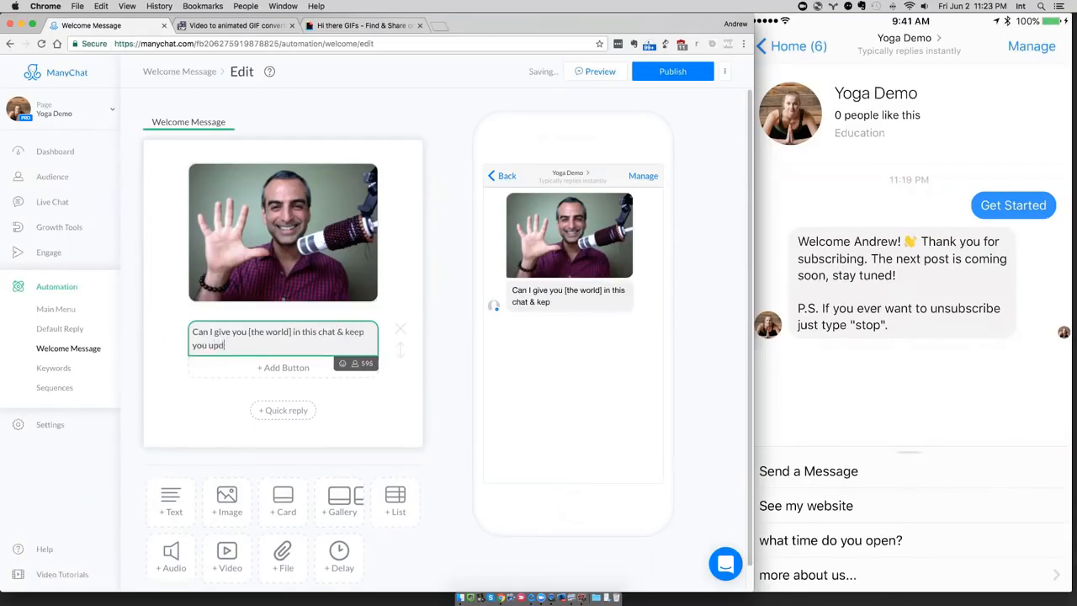
text(ated.)
Add a button to the text block and title it "Yes" followed by the thumbs-up emoji.
click(277, 367)
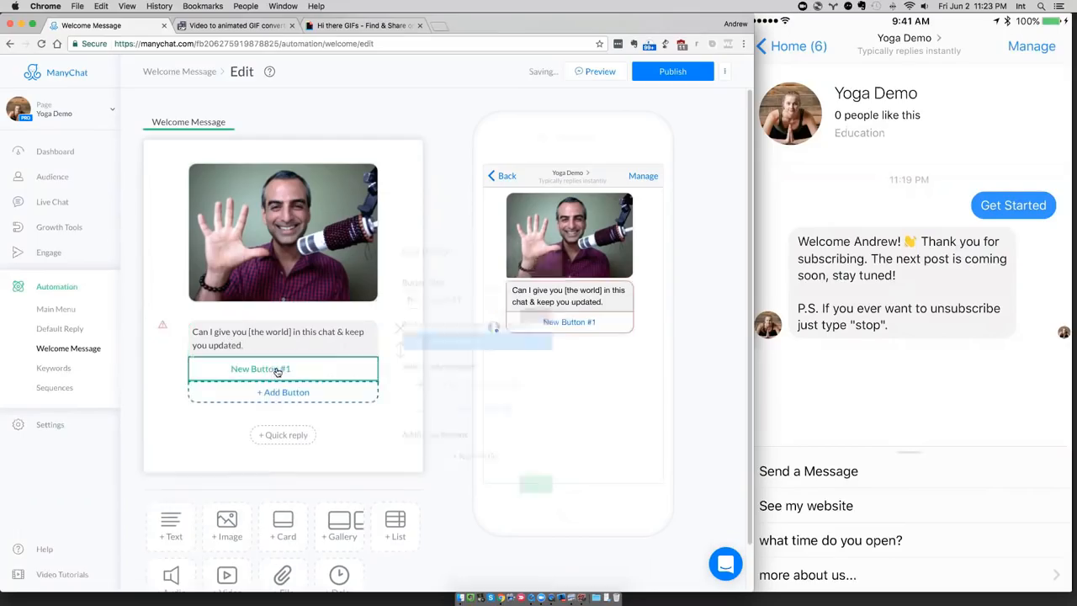
drag(473, 295, 393, 294)
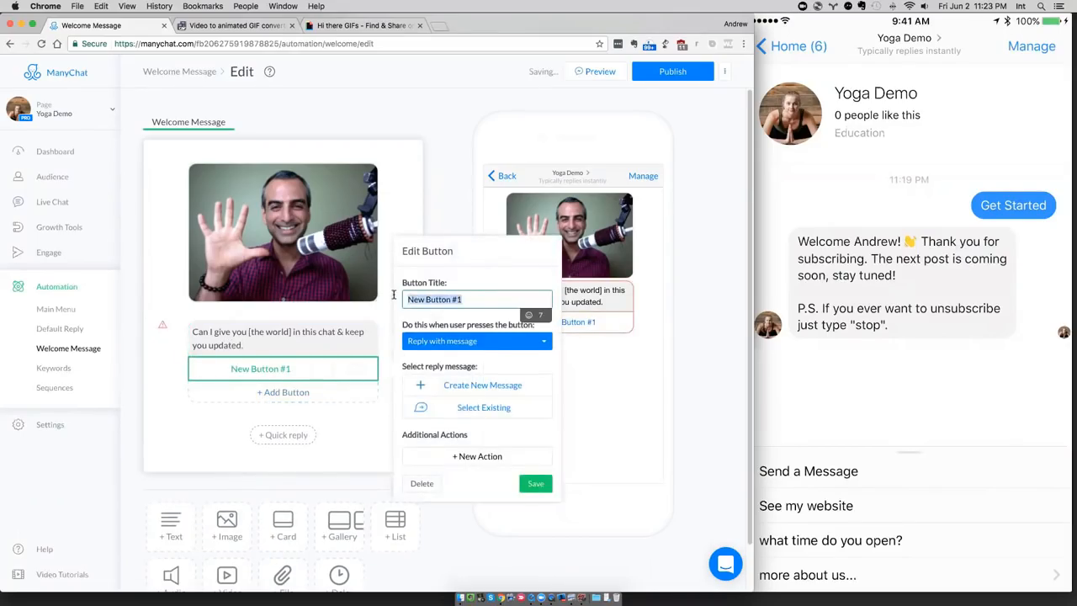
text(Yes)
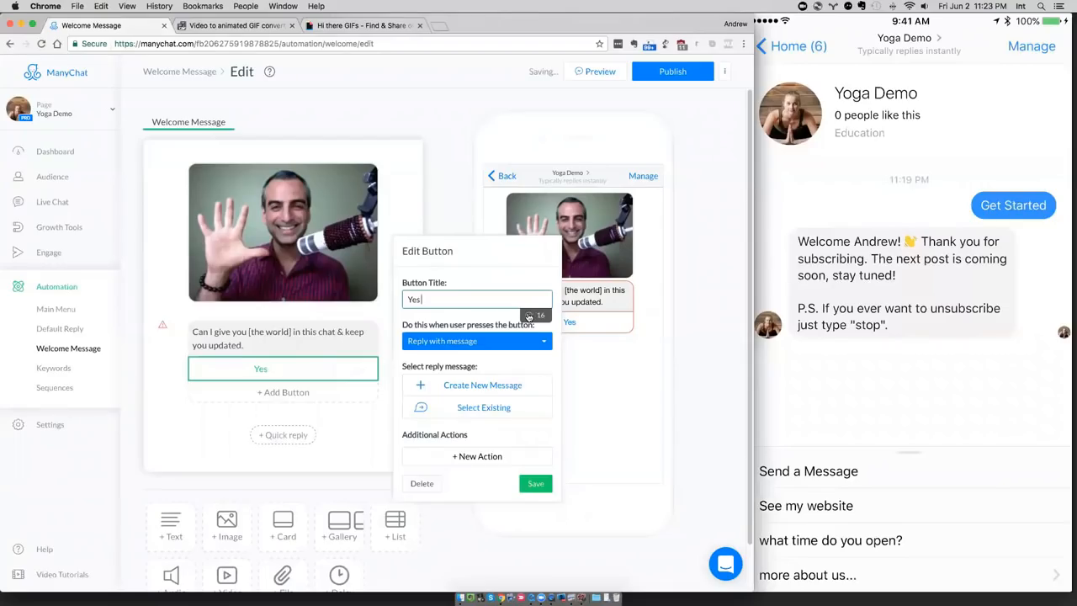
click(530, 314)
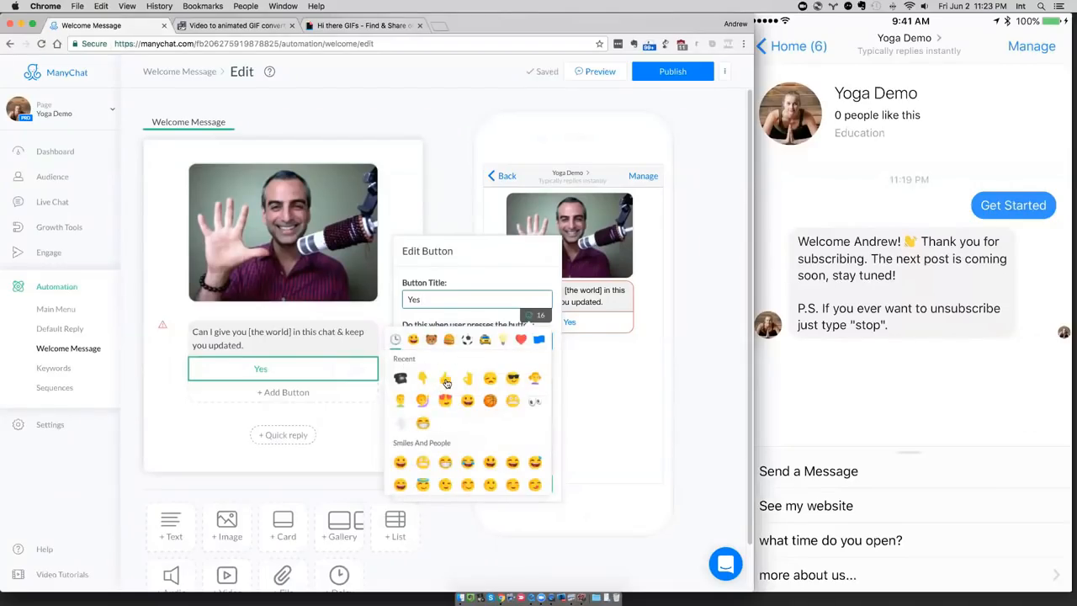
click(445, 380)
click(457, 285)
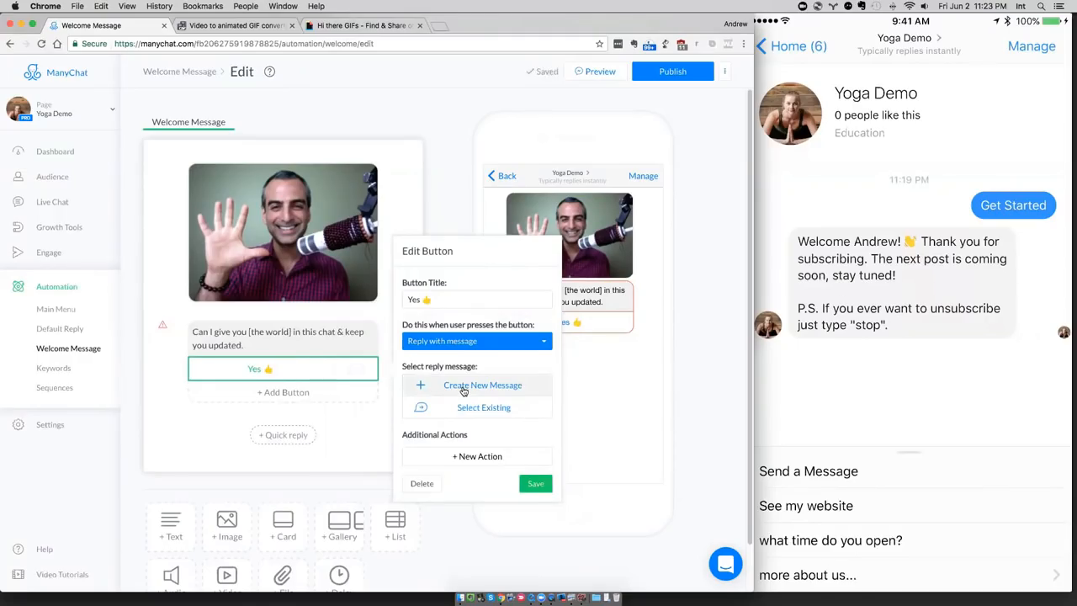
Create a new reply message for the "Yes" button containing only a hand emoji, and return to the main welcome message.
click(462, 387)
click(245, 178)
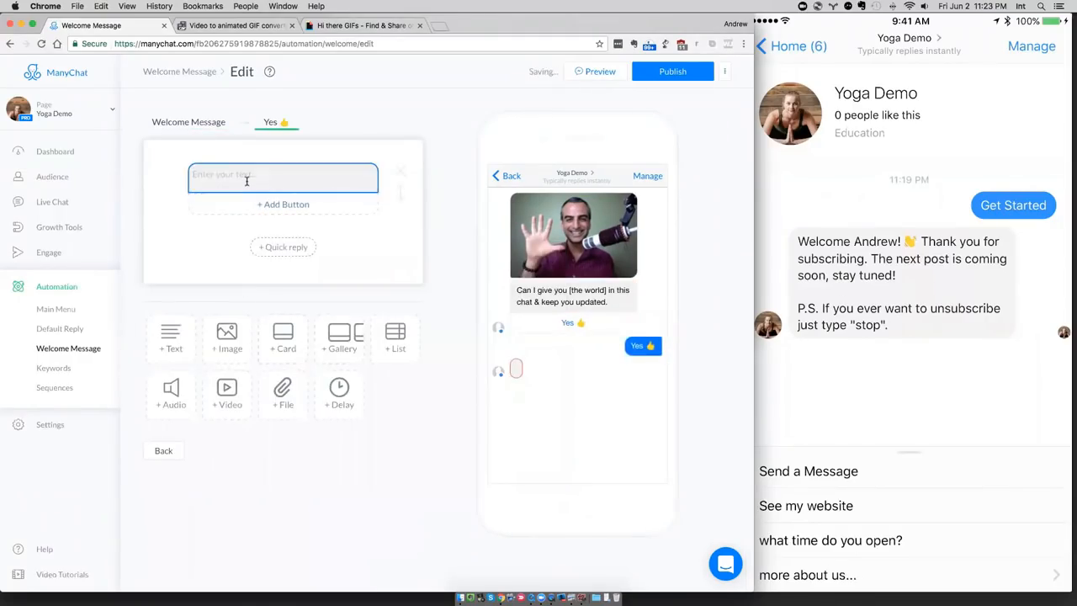
text(Hi)
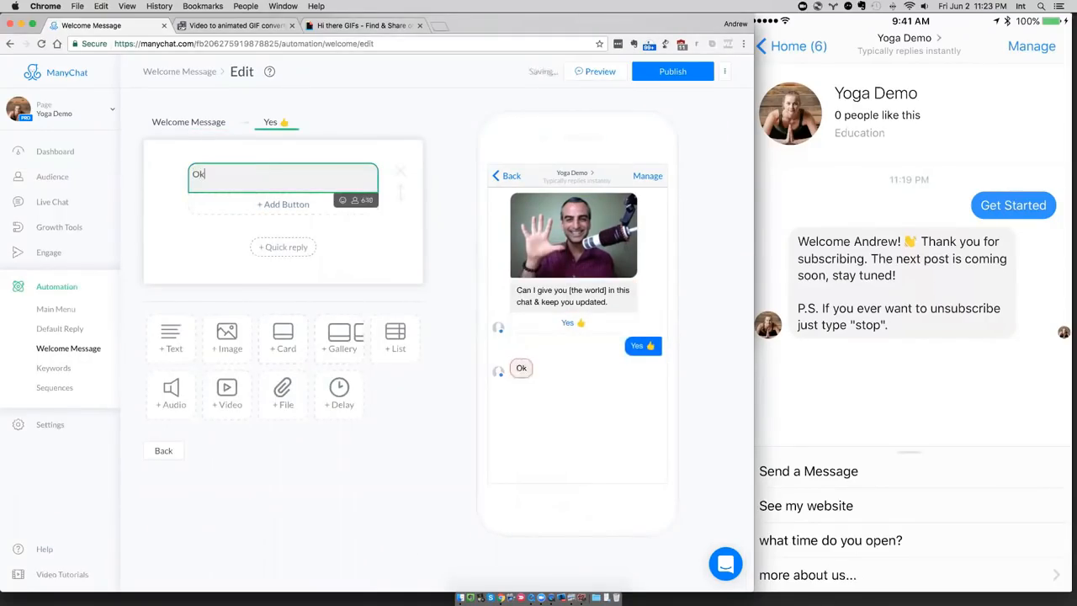
key(BackSpace)
key(BackSpace)
click(354, 201)
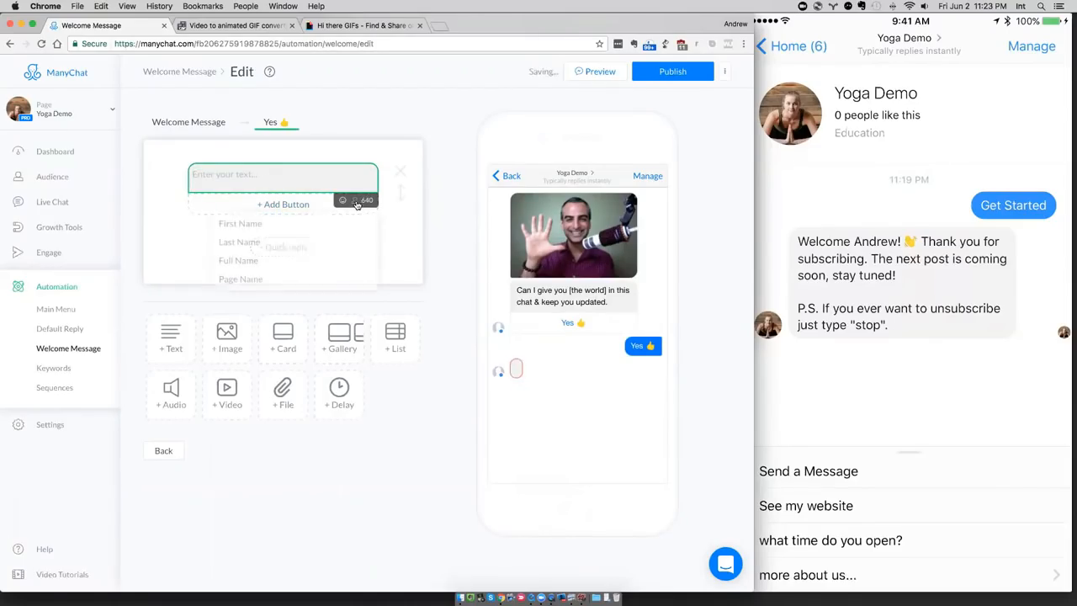
click(343, 201)
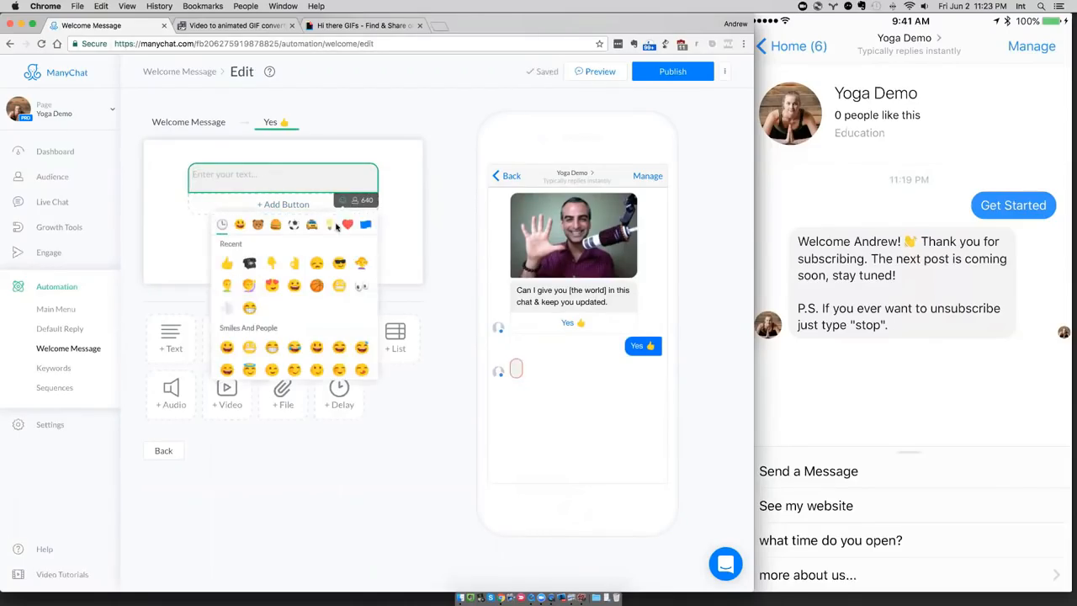
click(290, 266)
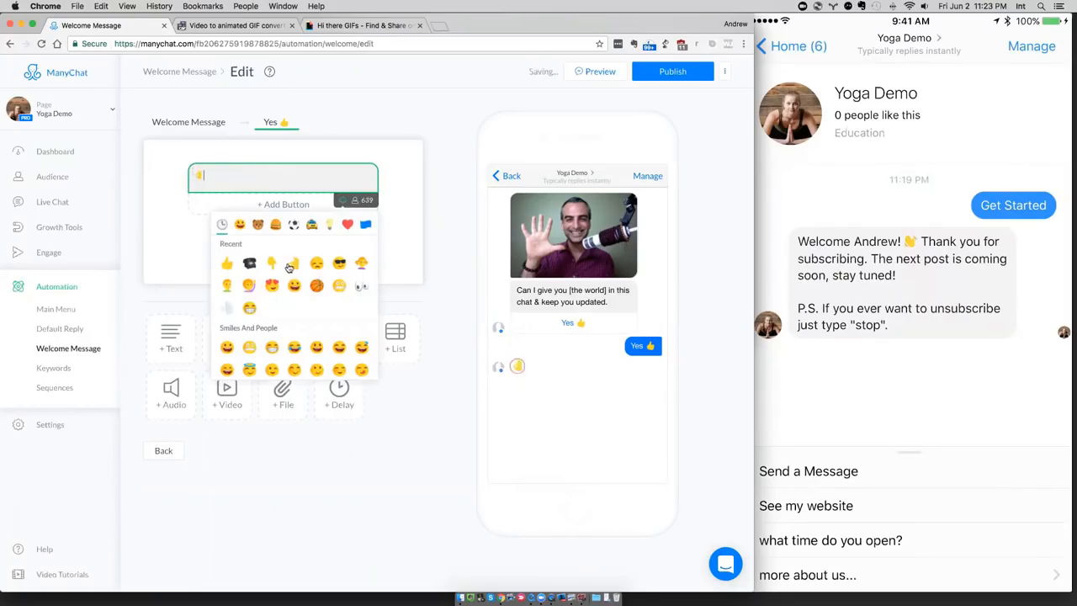
click(166, 250)
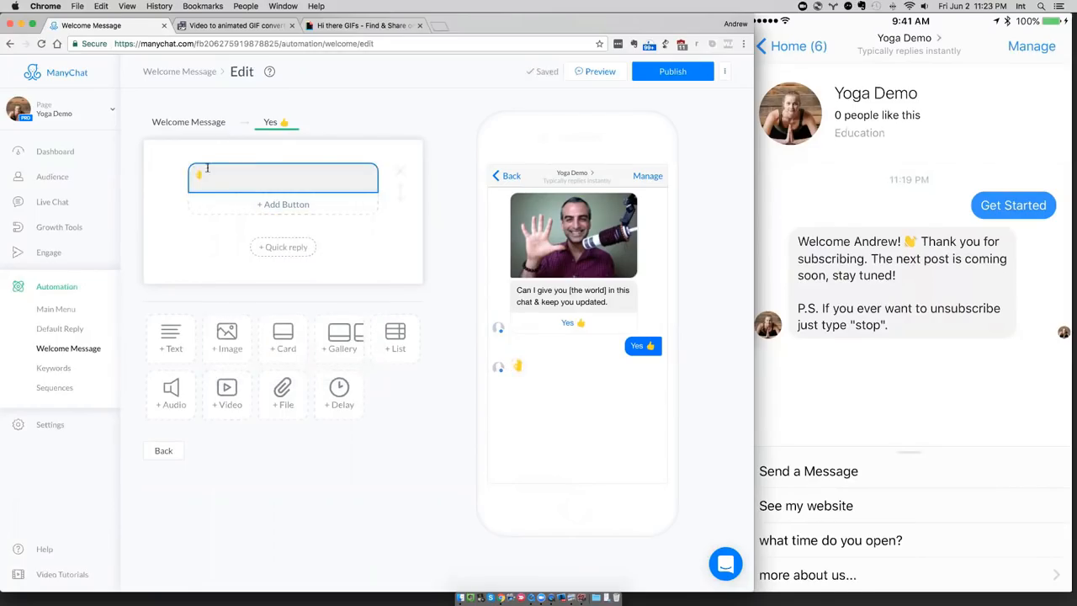
click(211, 123)
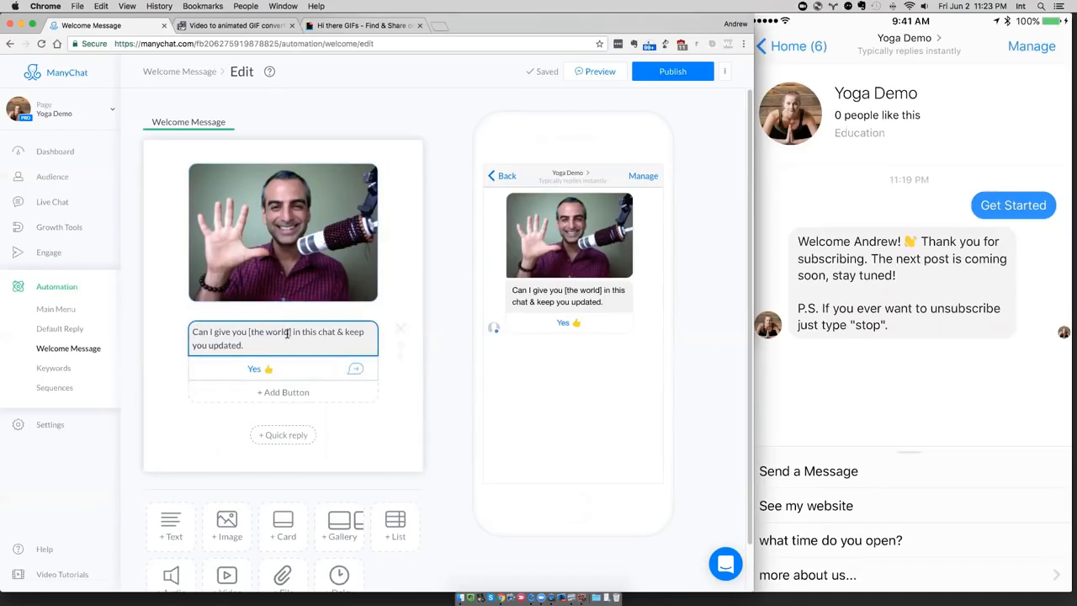
click(229, 525)
scroll(295, 376, down, 3)
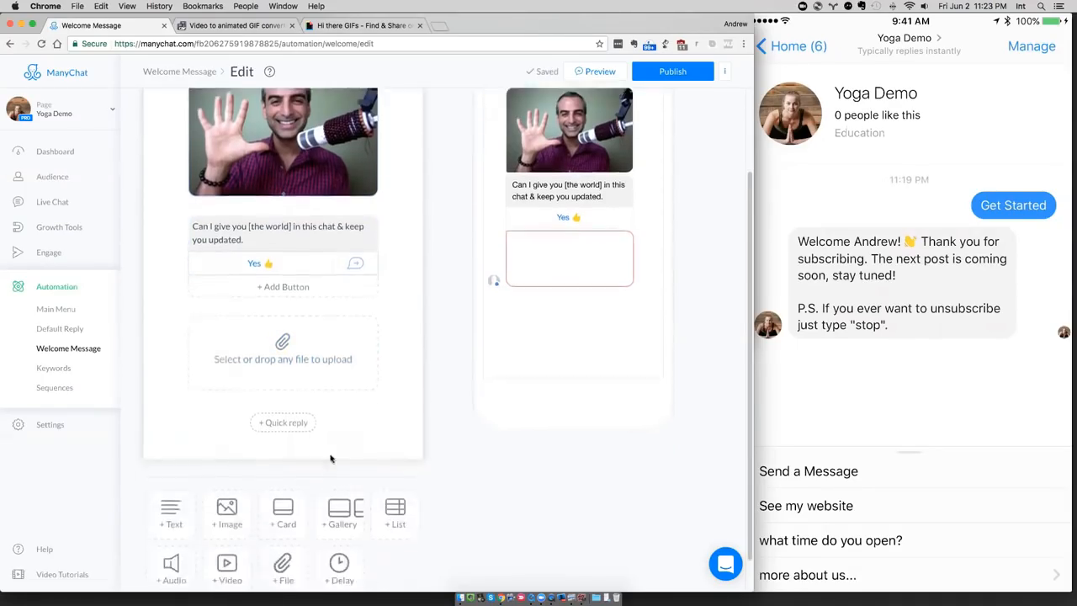
click(398, 327)
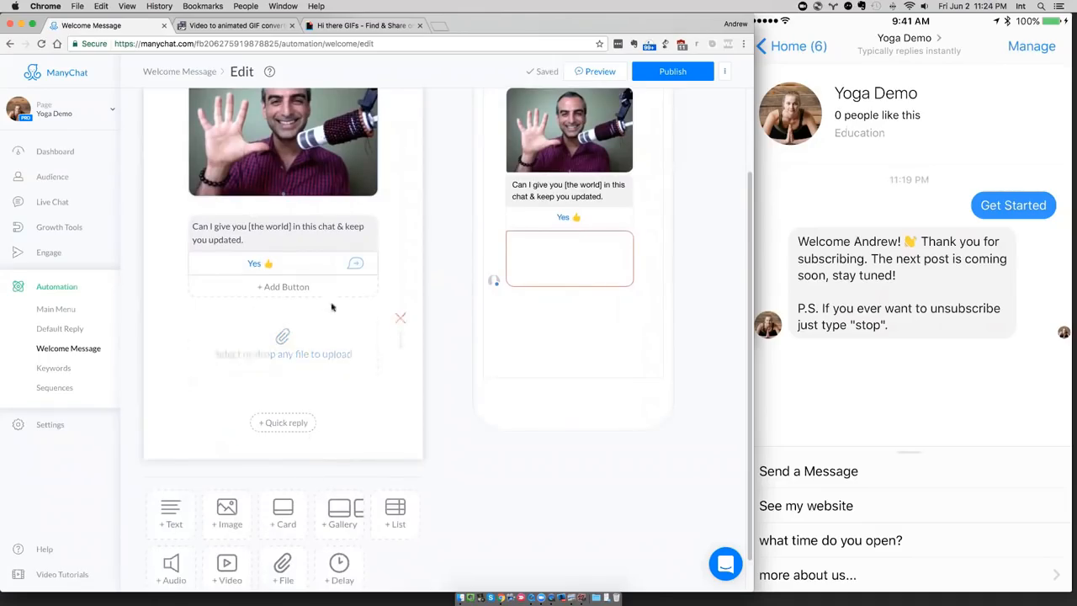
In the "Yes" button's reply message, add a file block and append "here's the world" after the hand emoji.
click(357, 318)
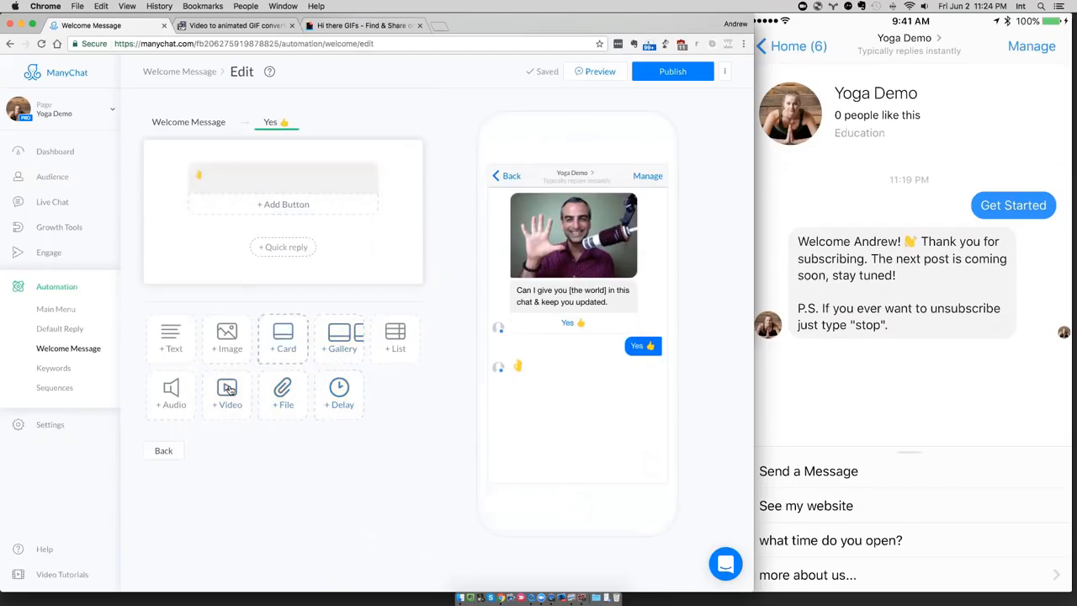
click(297, 396)
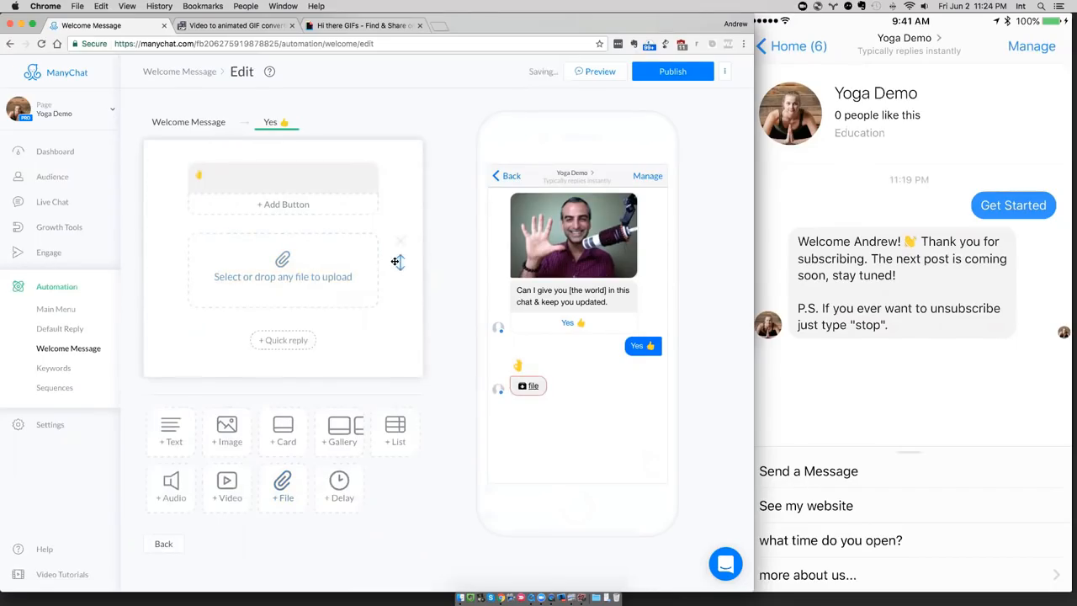
click(324, 183)
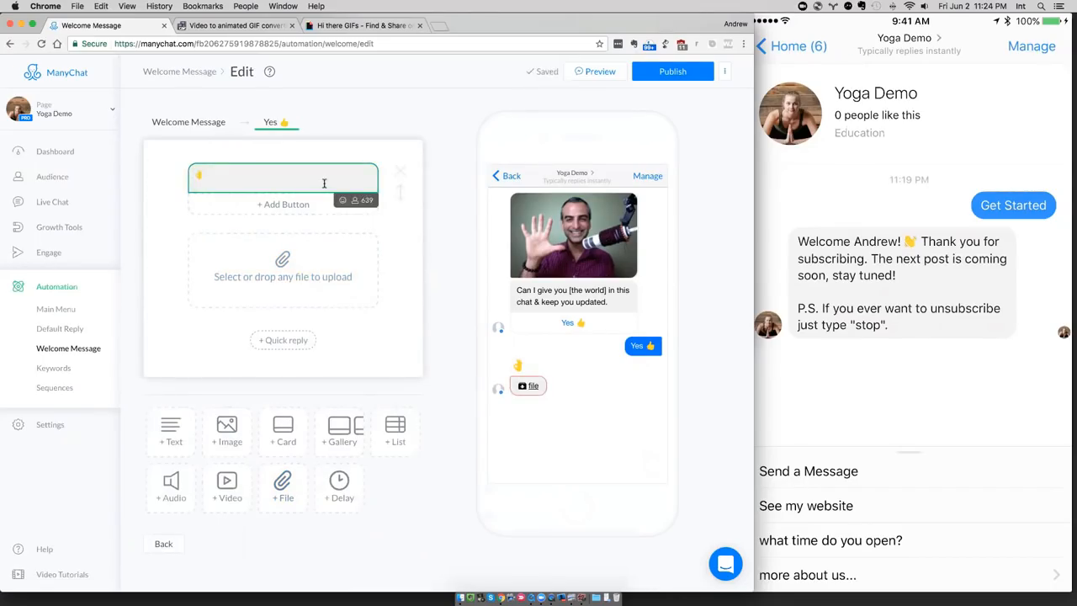
text(here'sthe )
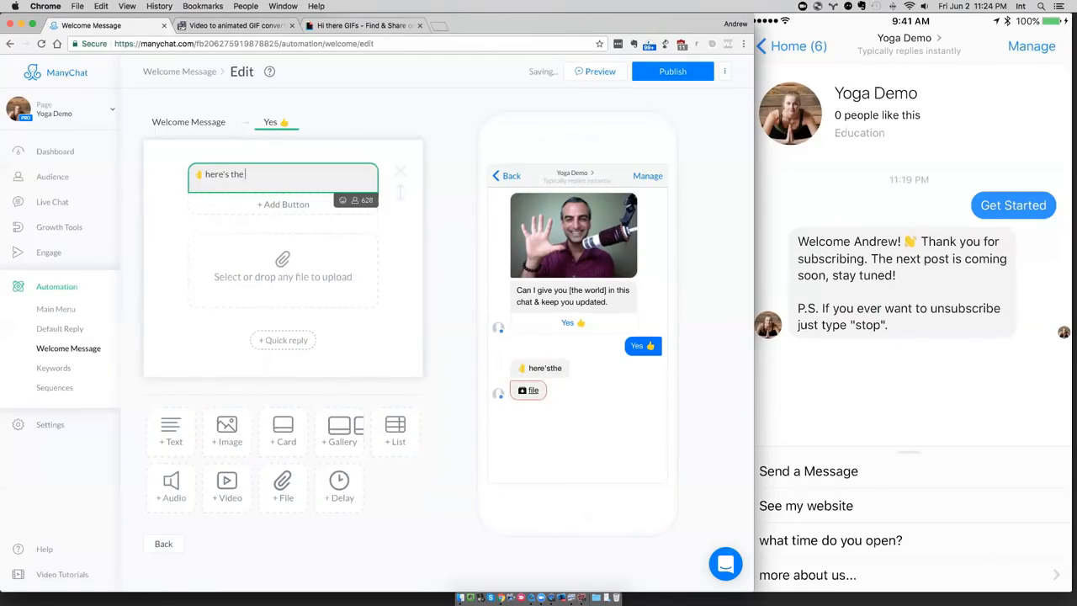
text(ow)
text(rld)
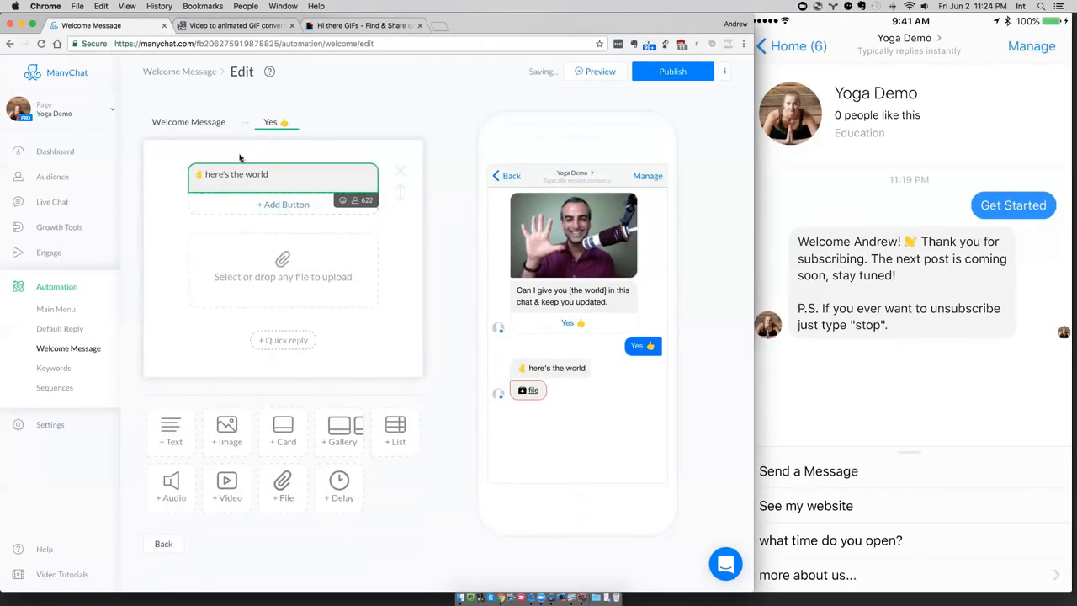
Return to the main welcome message and replace "[the world]" in the text block with "the guide you asked for here".
click(210, 122)
click(293, 333)
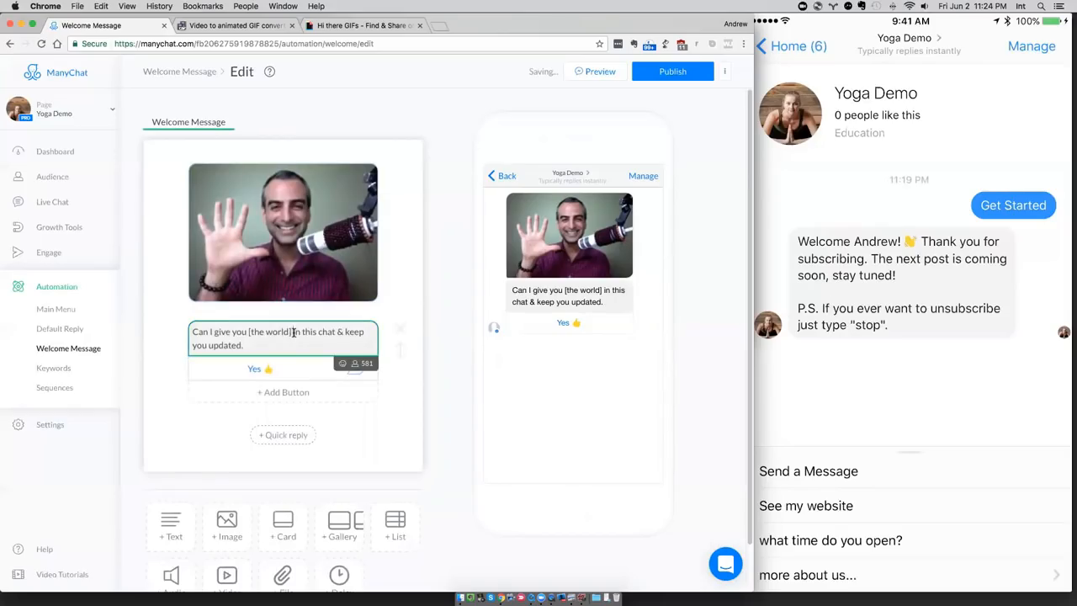
drag(292, 332, 250, 332)
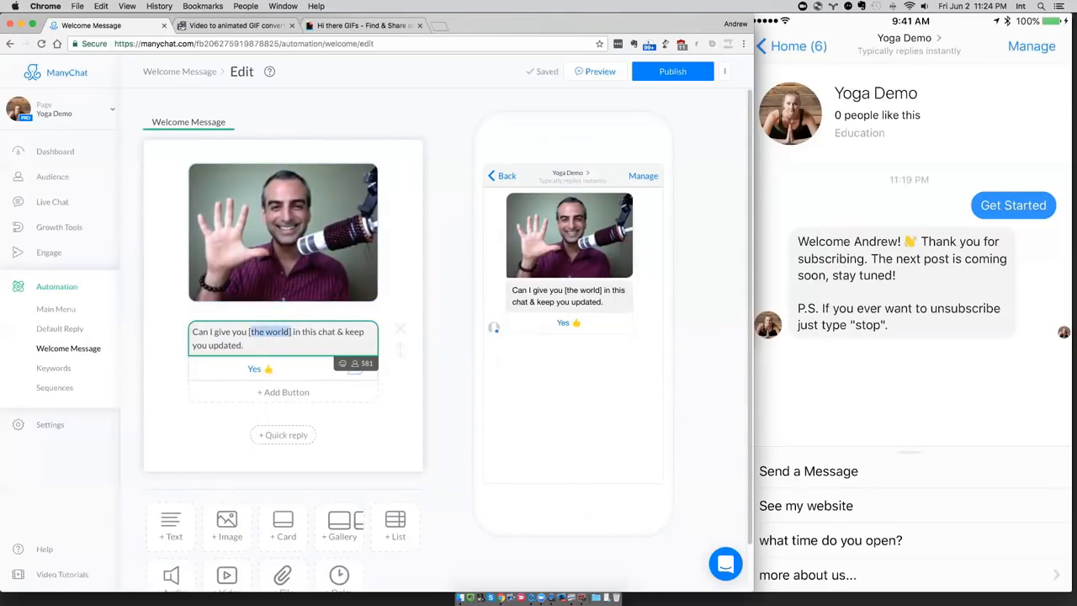
text(the guide you as)
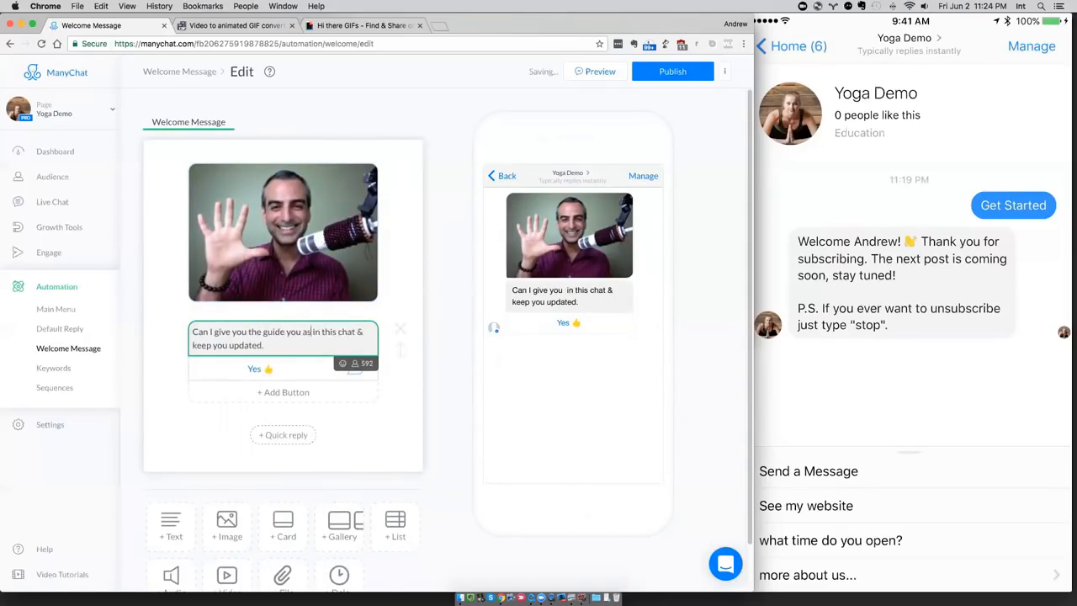
text(ked for here)
Reword the welcome text to read "Can I give you my free yoga guide in this chat & keep you updated.".
key(shift+alt+Left)
key(shift+alt+Left)
key(shift+alt+Left)
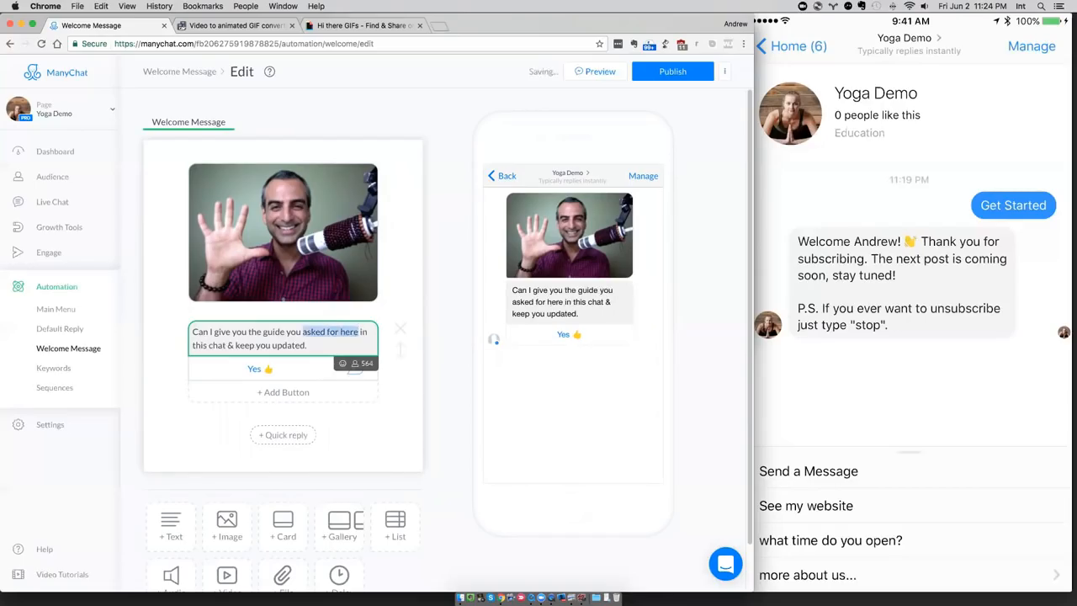
key(shift+alt+Left)
key(shift+alt+Left)
key(shift+alt+Left)
text(my free)
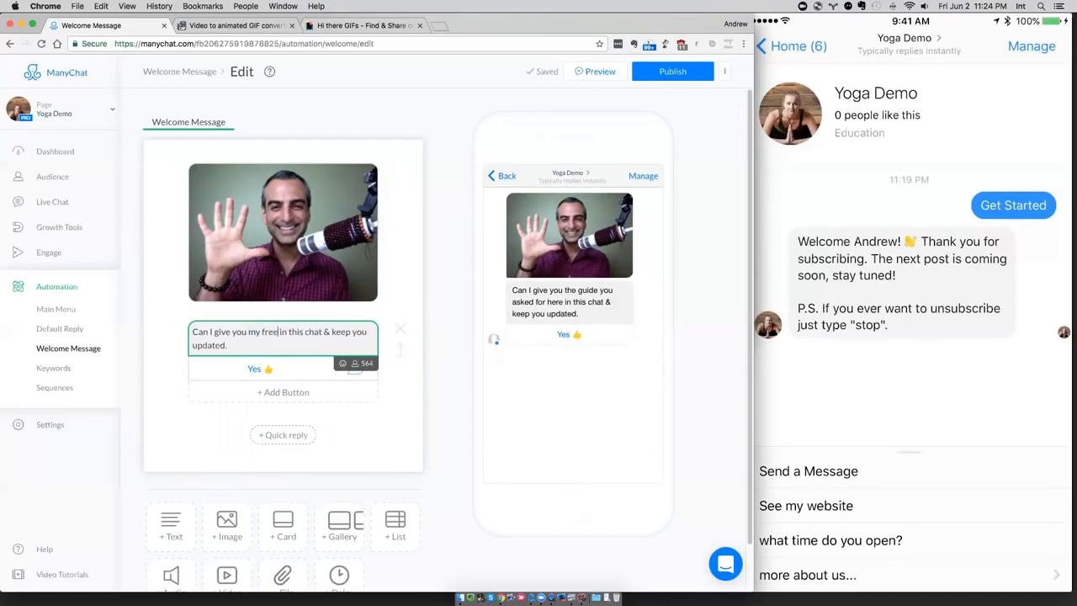
text( yog guide)
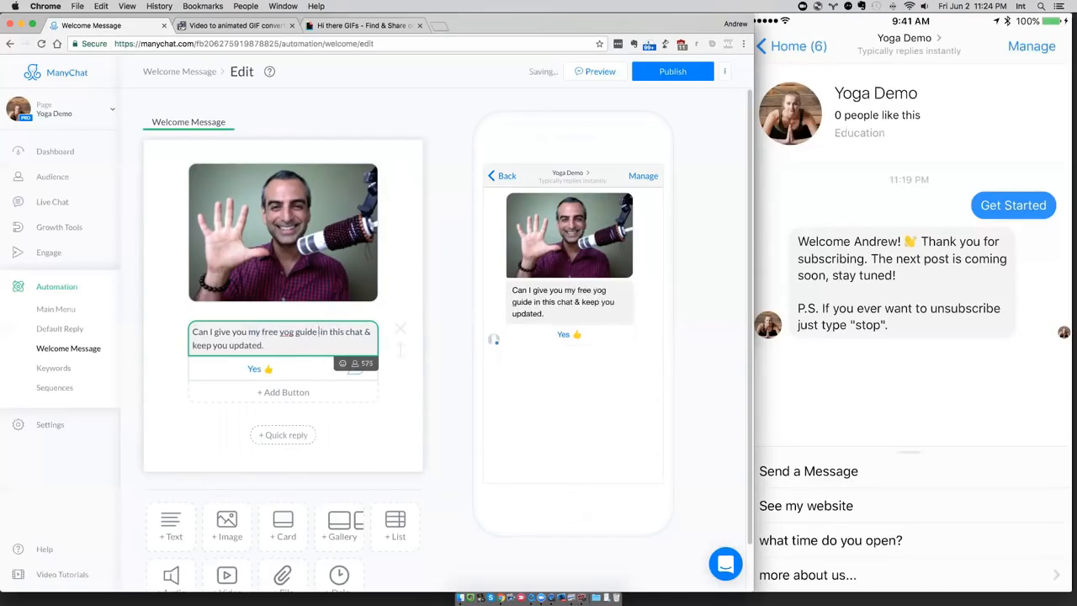
text( here)
key(shift+alt+Right)
key(BackSpace)
key(BackSpace)
key(BackSpace)
key(BackSpace)
key(BackSpace)
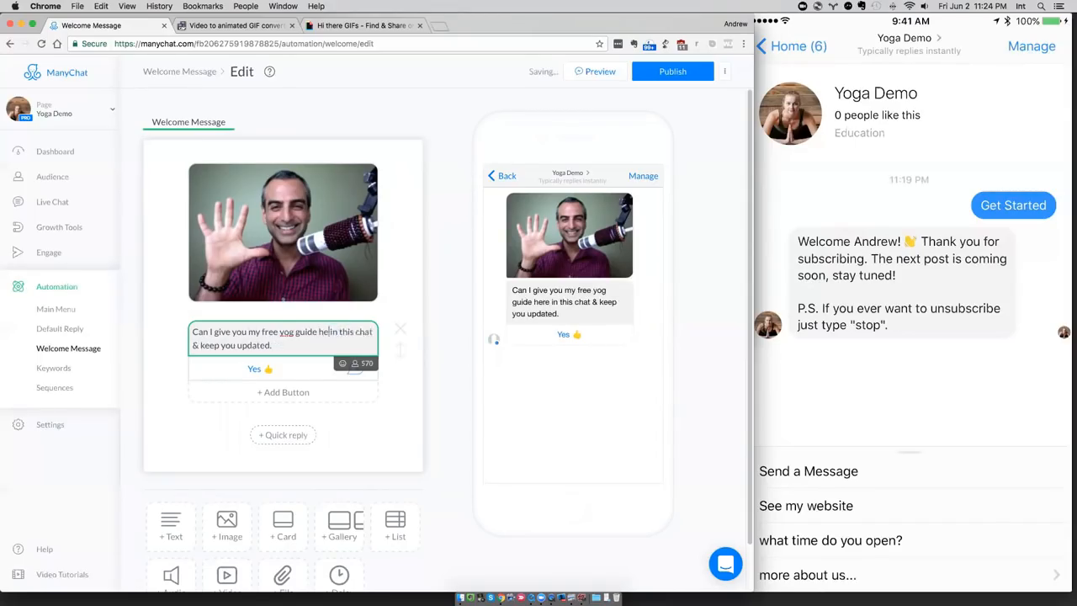
key(alt+Left)
key(alt+Left)
text(a)
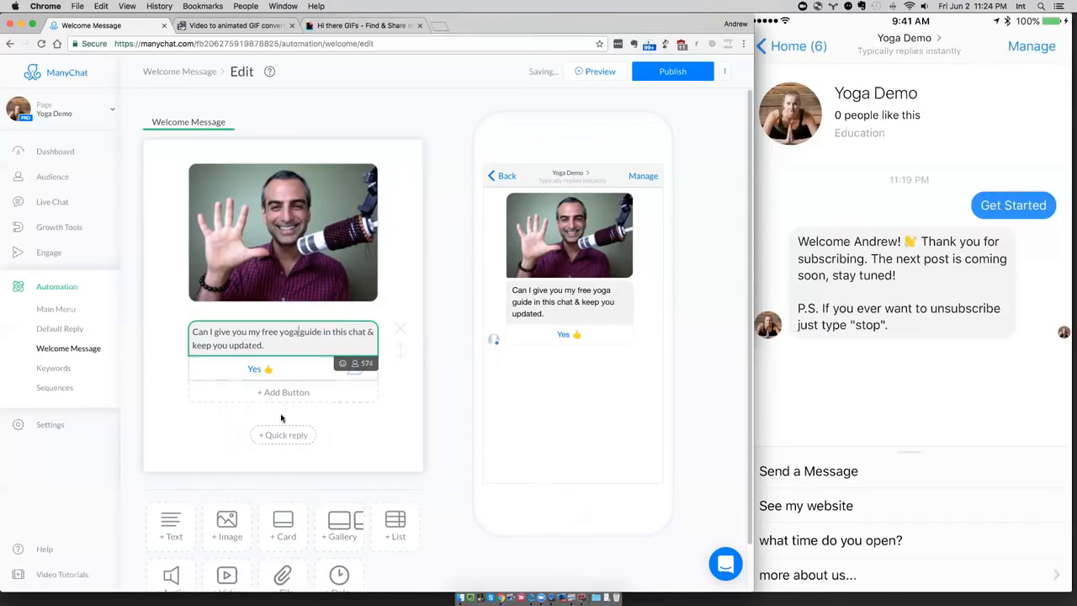
Open the reply message linked to the "Yes" button.
click(244, 374)
click(355, 370)
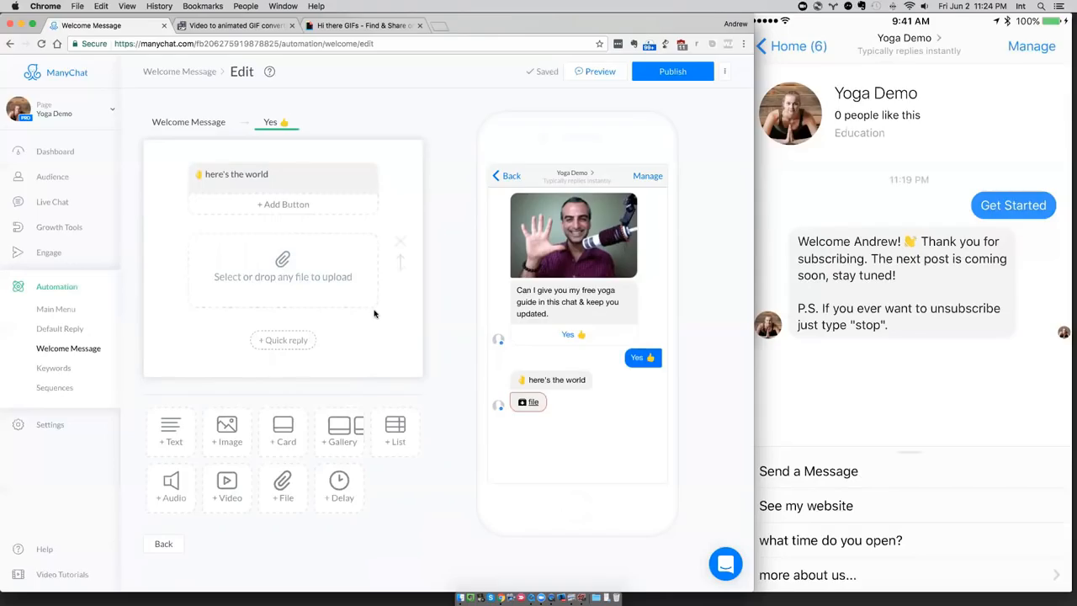
Add a Subscribe to sequence action to the welcome message's Yes button, choosing the existing demo sequence.
click(217, 123)
click(278, 368)
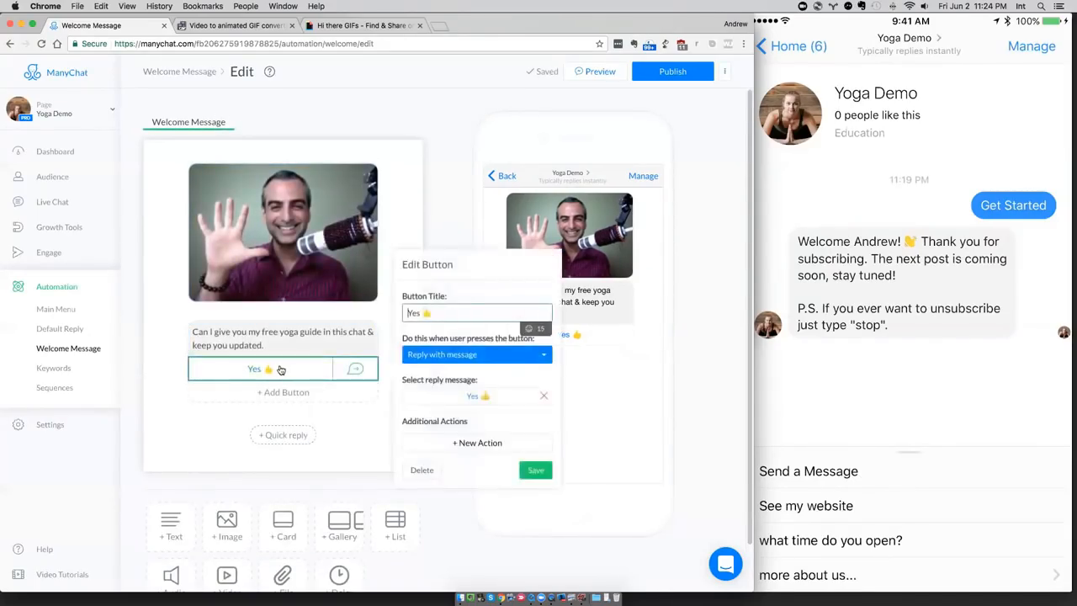
click(442, 442)
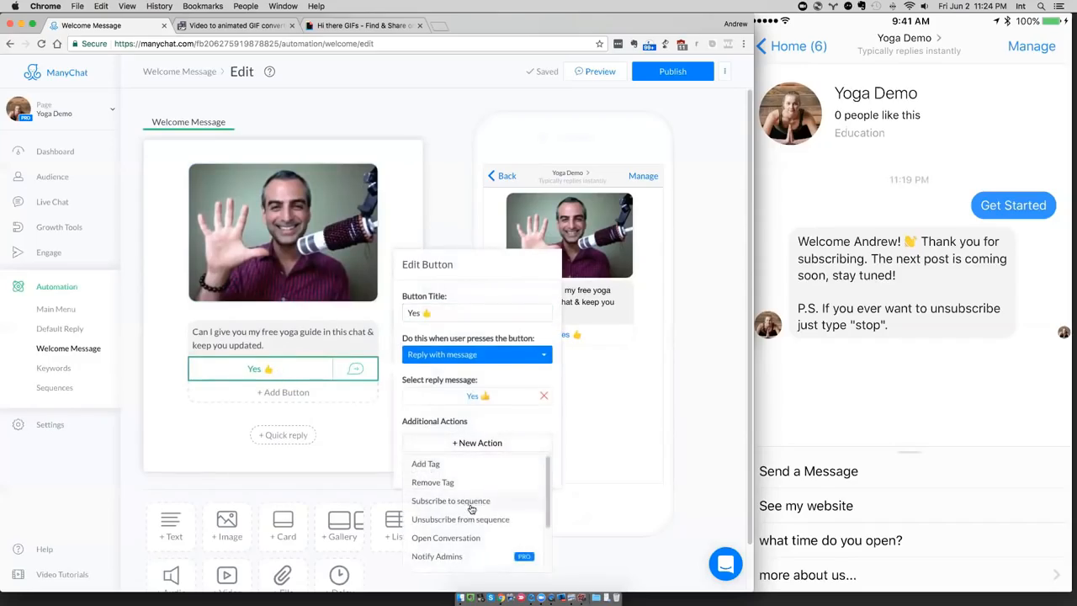
click(472, 503)
click(482, 437)
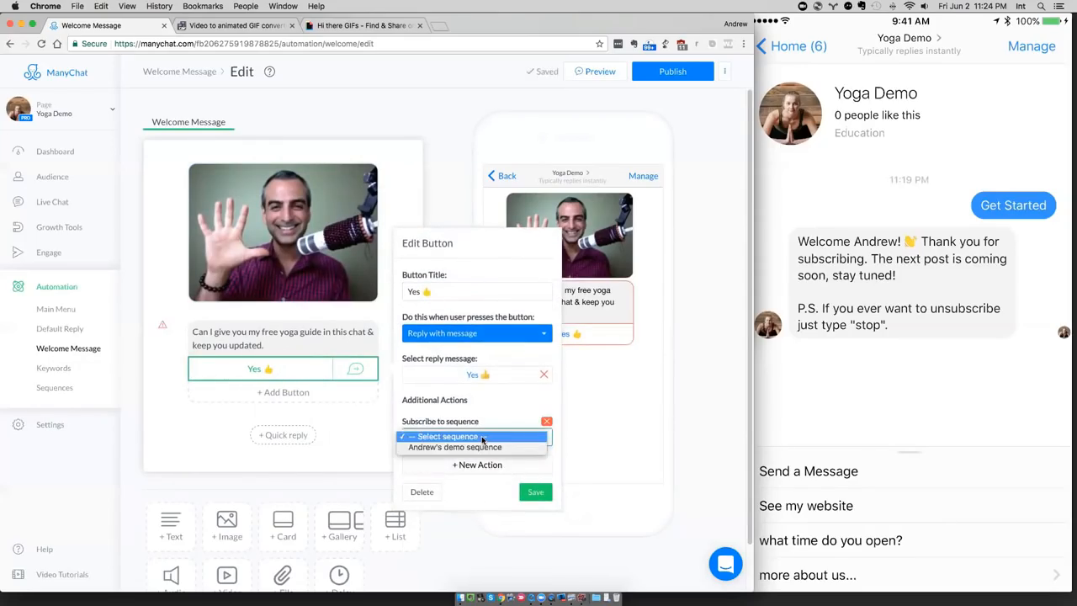
click(485, 446)
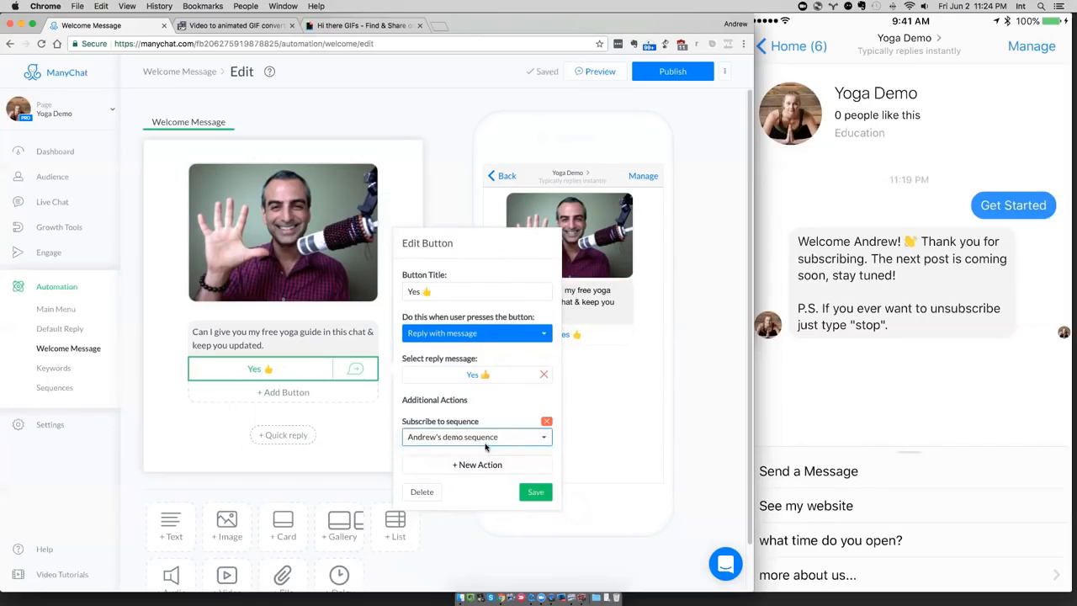
click(379, 426)
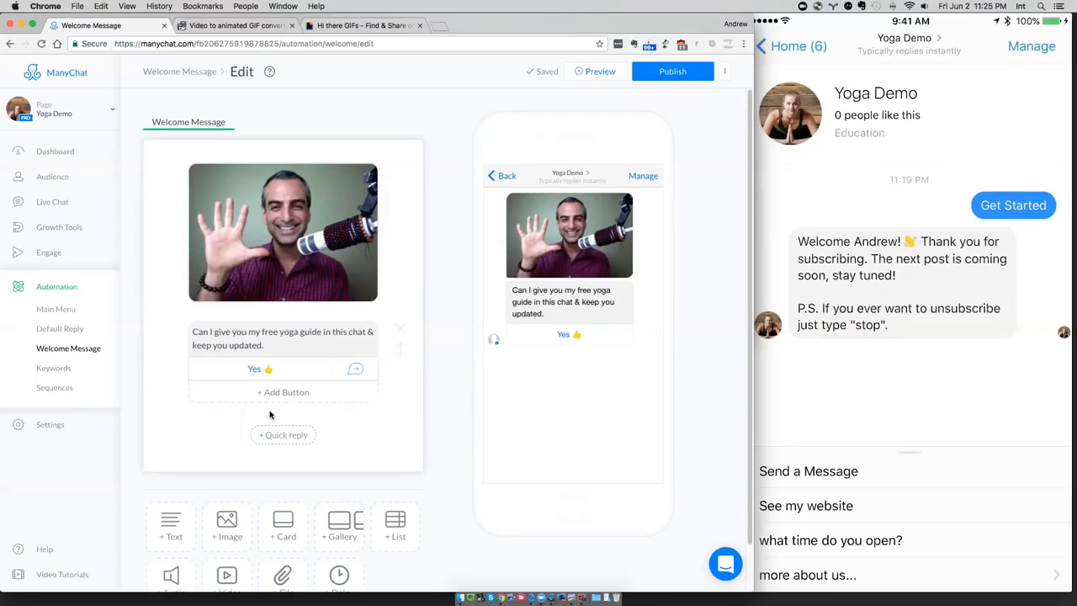
Recheck the Yes button's sequence subscription, review the other additional actions available, and save the button with the demo sequence selected.
click(281, 374)
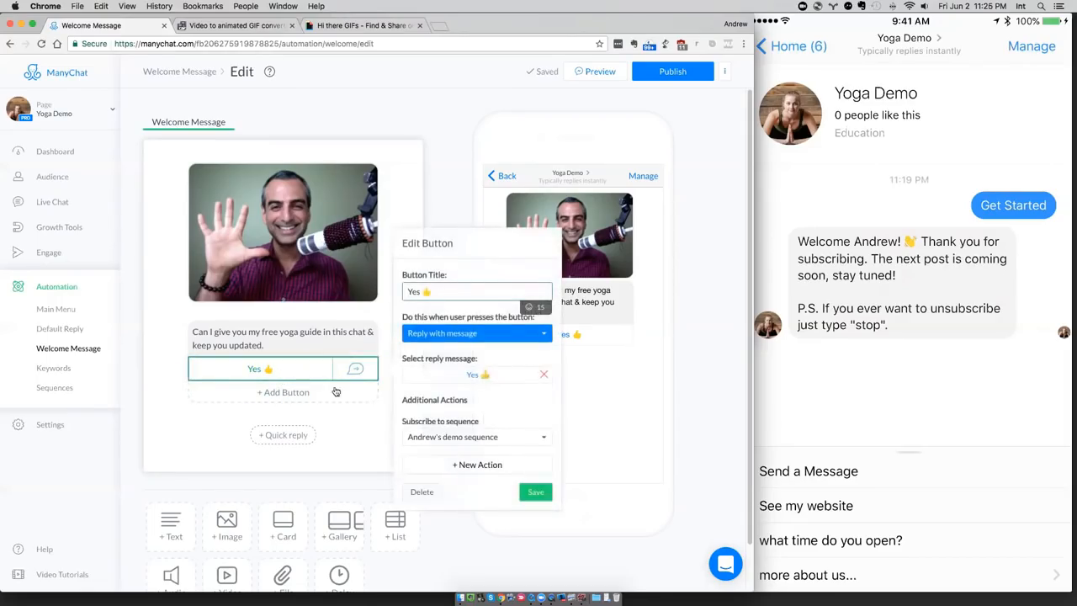
click(481, 438)
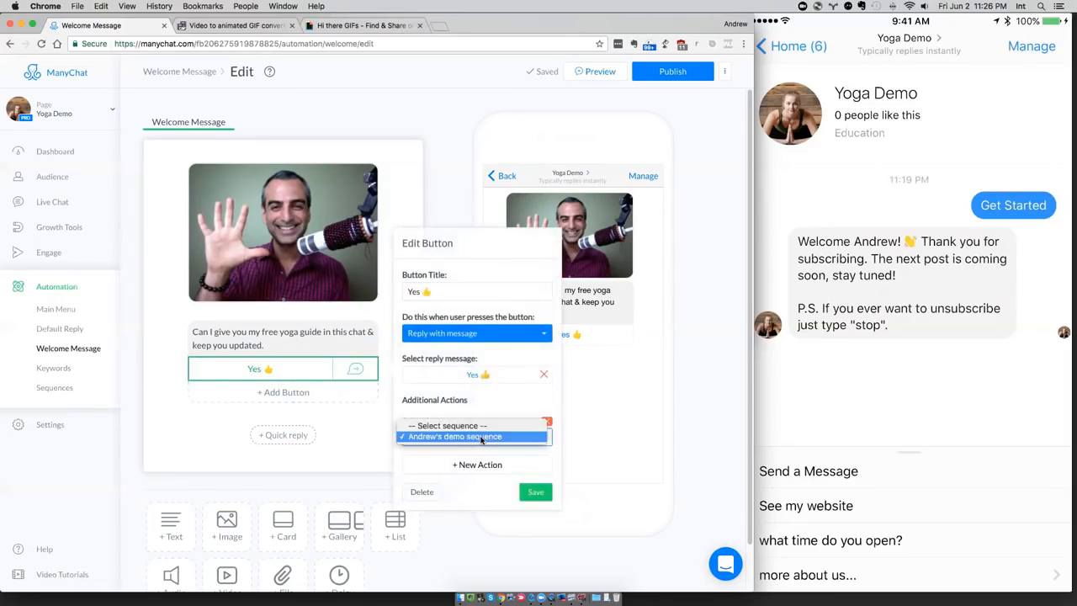
click(482, 436)
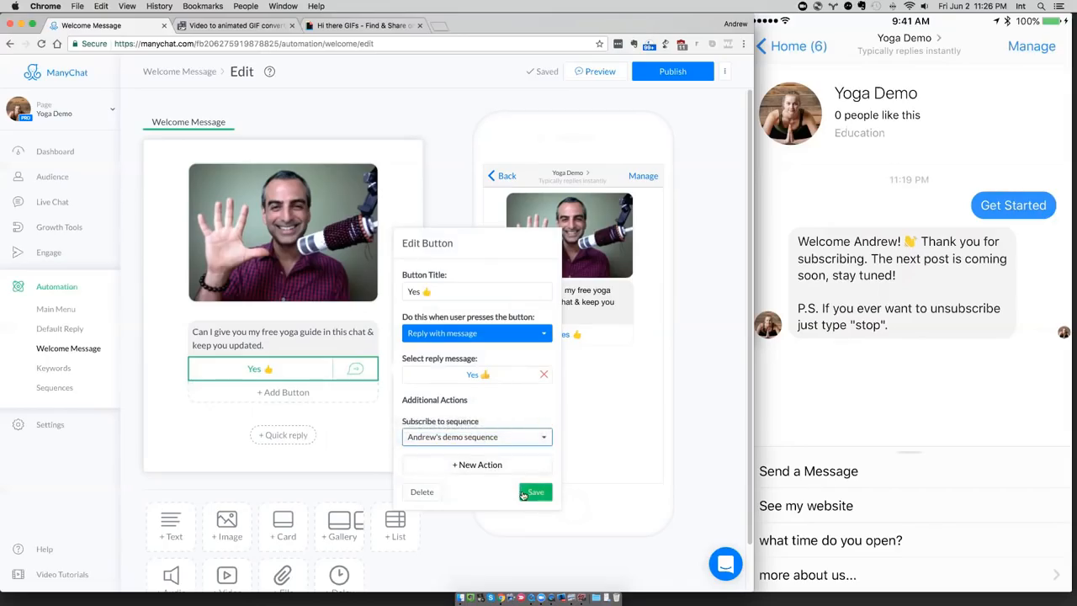
click(477, 464)
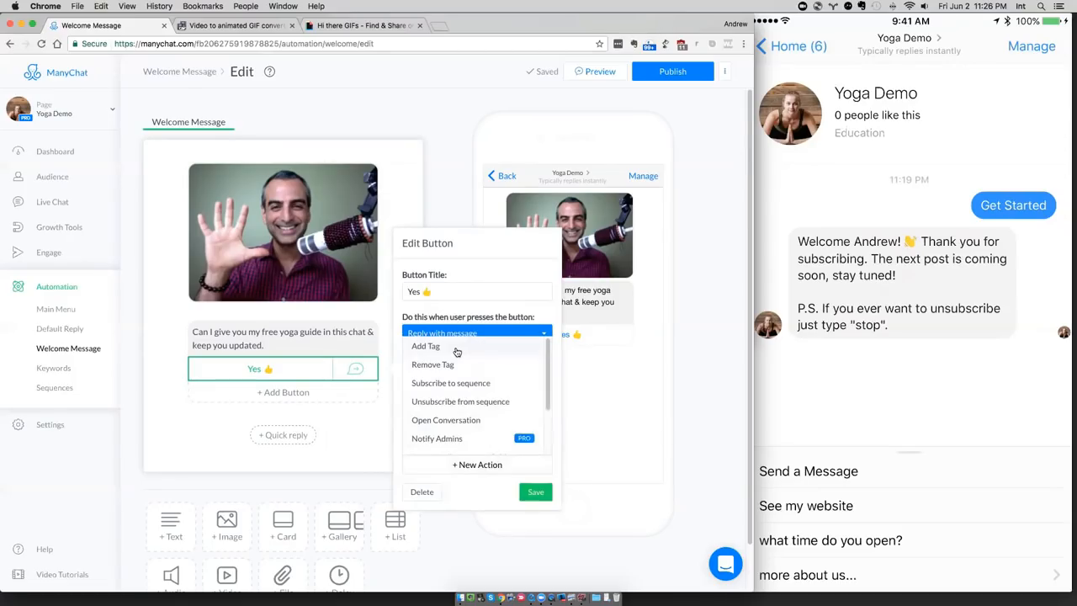
click(465, 495)
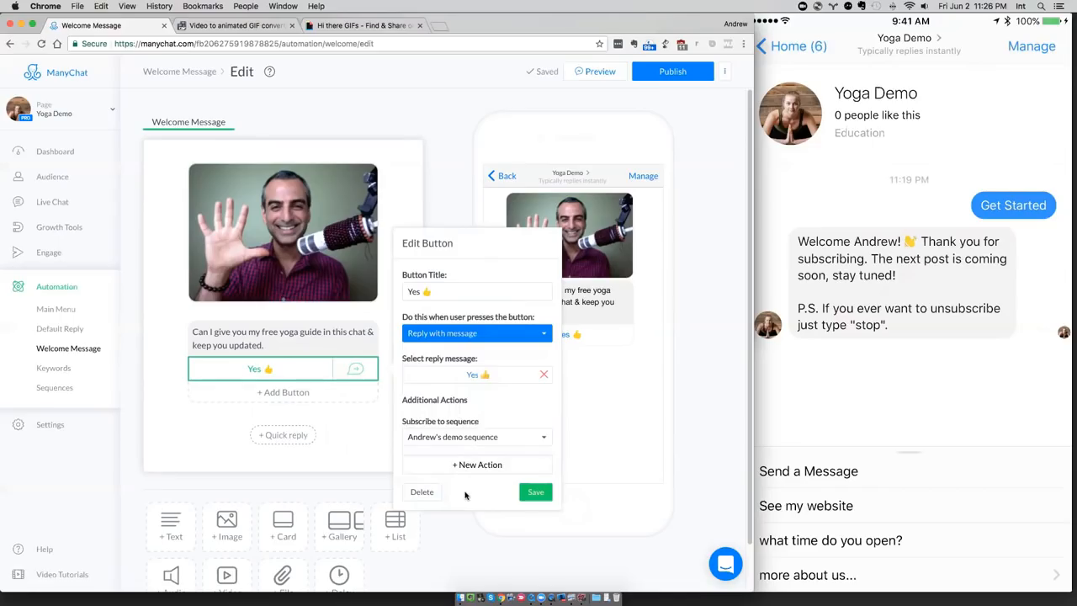
click(537, 495)
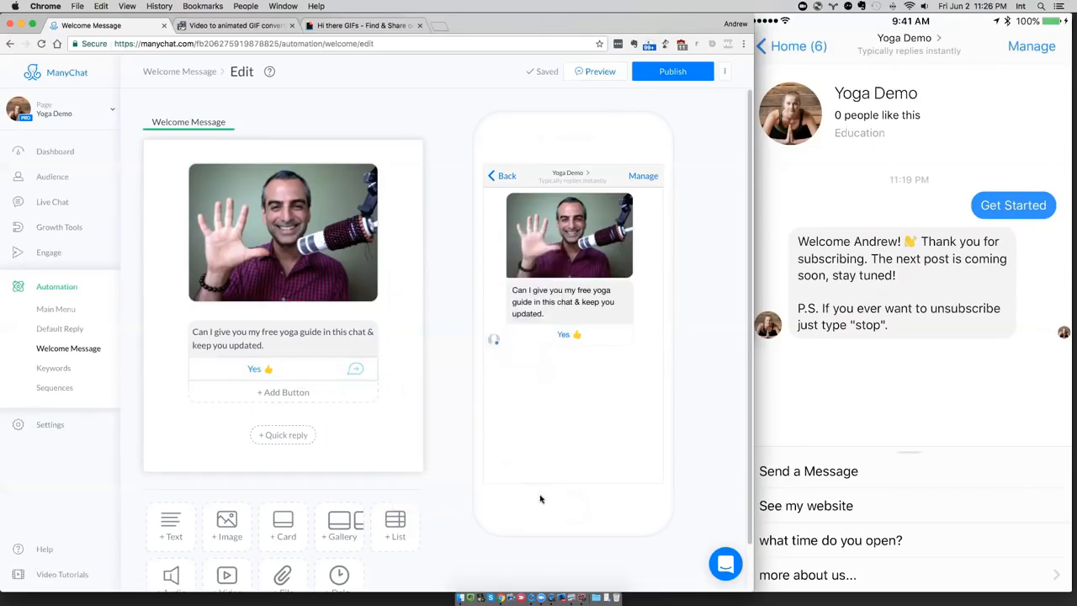
Try to preview the welcome message, and delete the empty file upload block from the Yes reply.
click(608, 74)
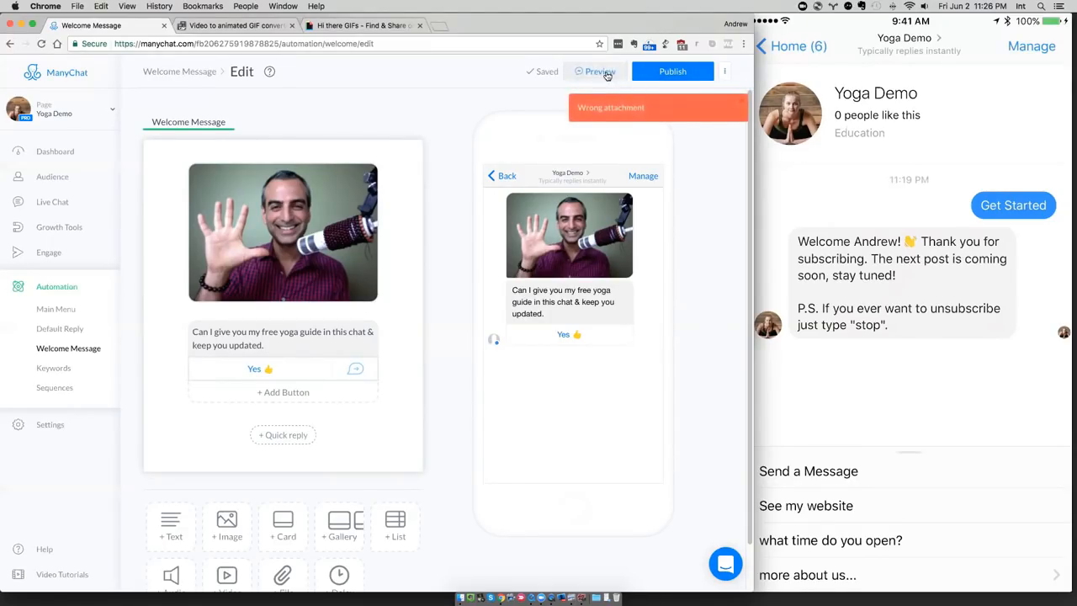
click(354, 373)
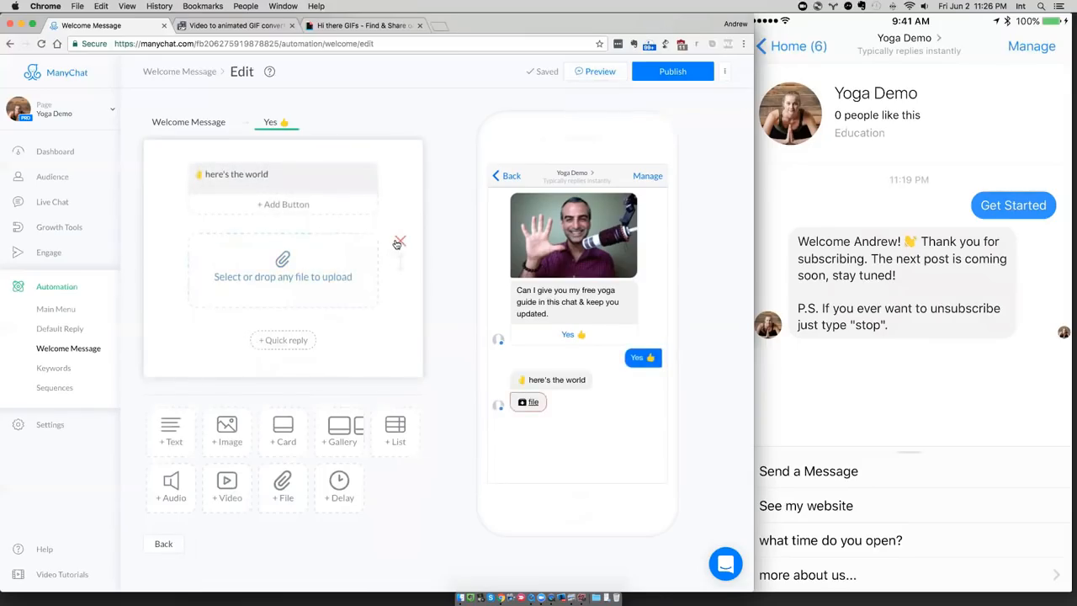
click(397, 243)
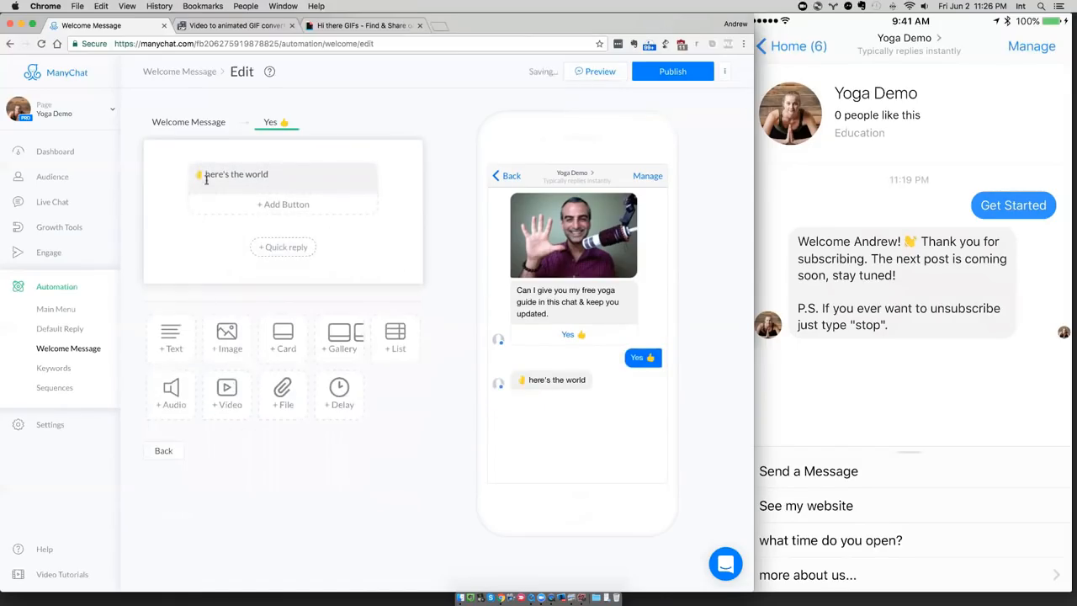
Send a preview of the welcome message and publish it, returning to the message's overview page.
click(189, 122)
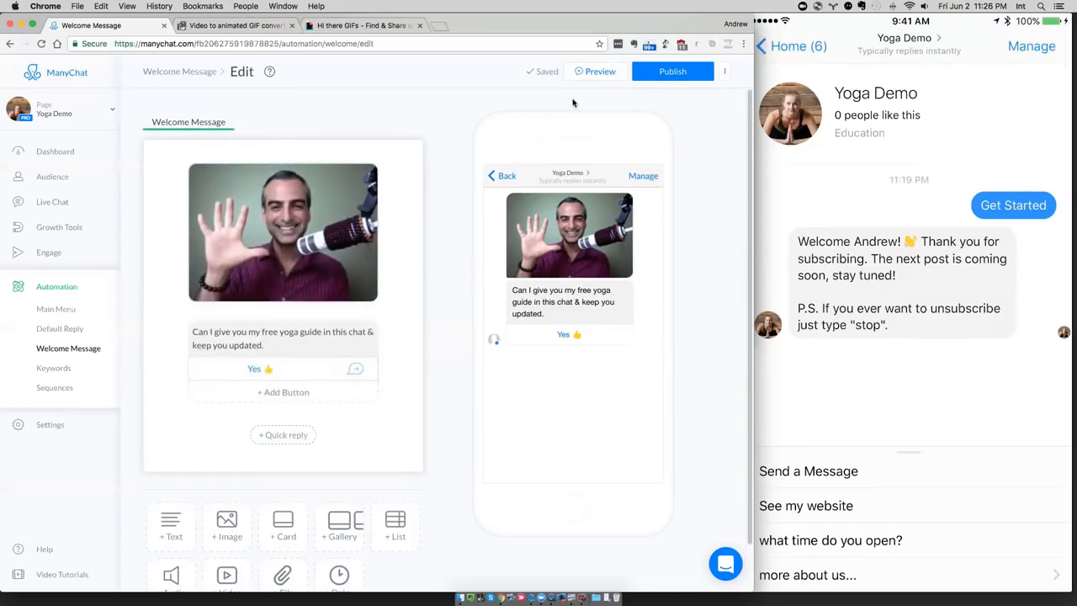
click(602, 72)
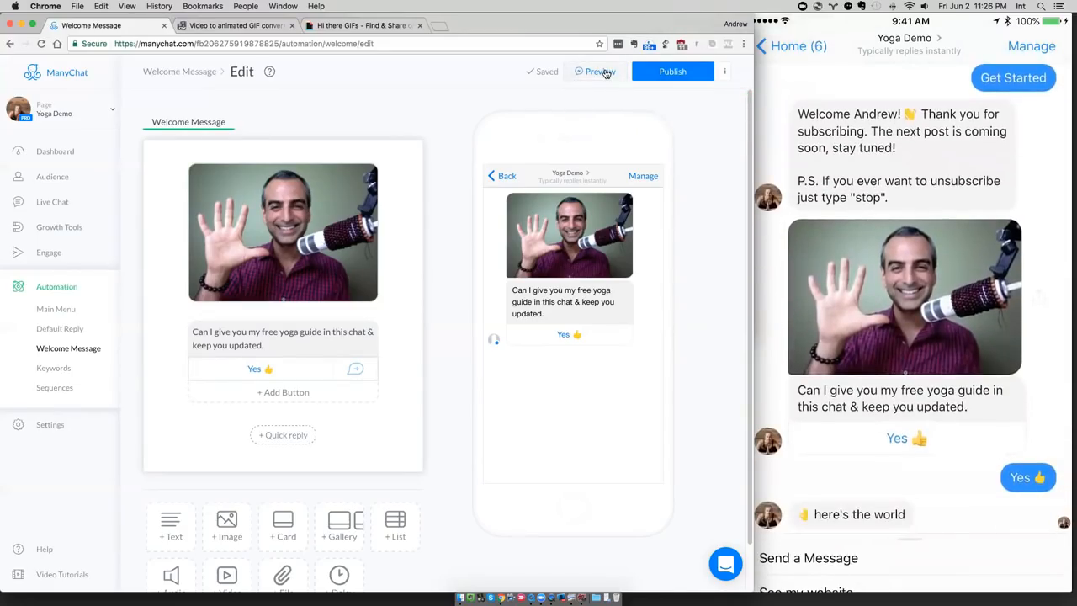
click(683, 74)
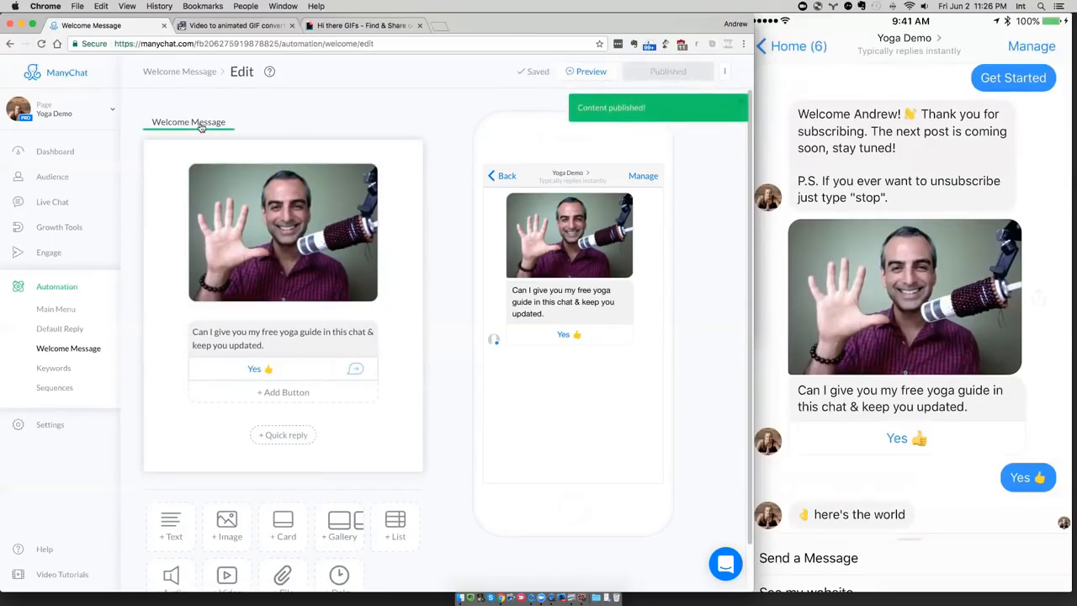
click(183, 74)
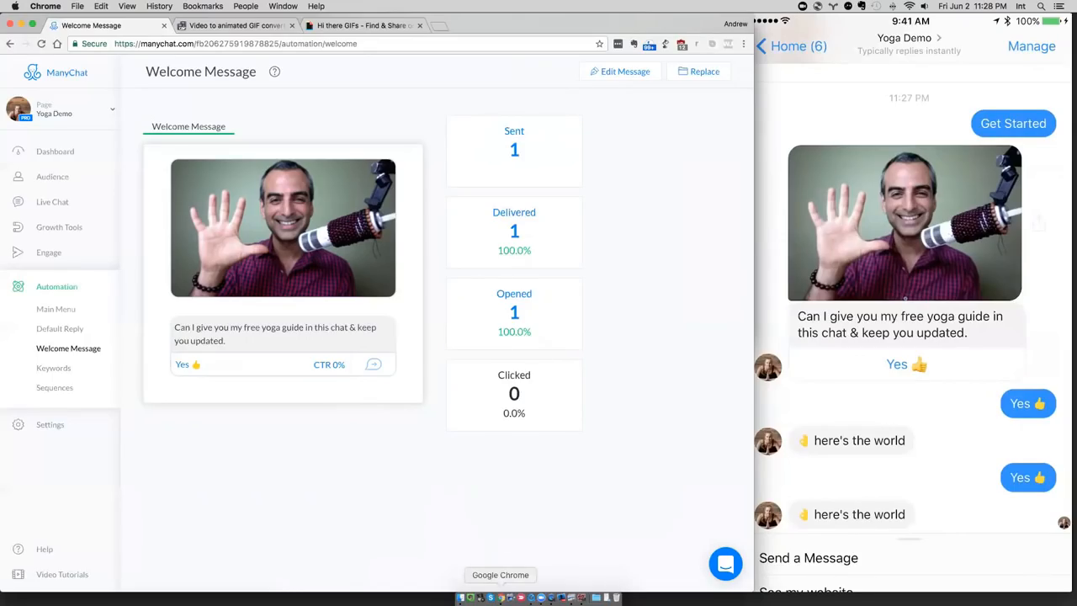
Switch to the Bot Academy PDF in Preview and advance through page 61 to page 62.
click(571, 597)
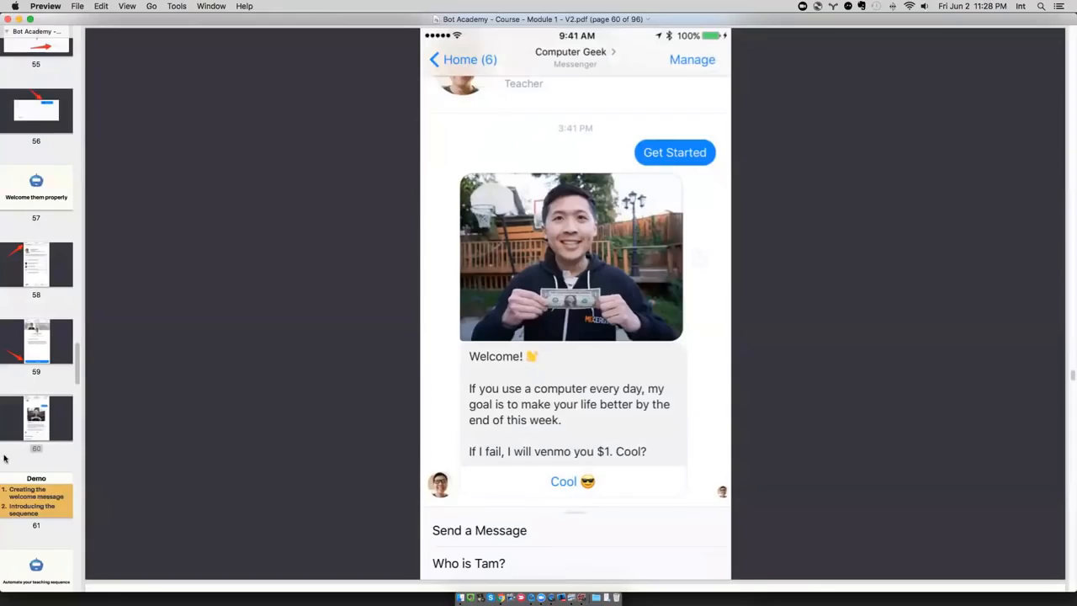
click(35, 501)
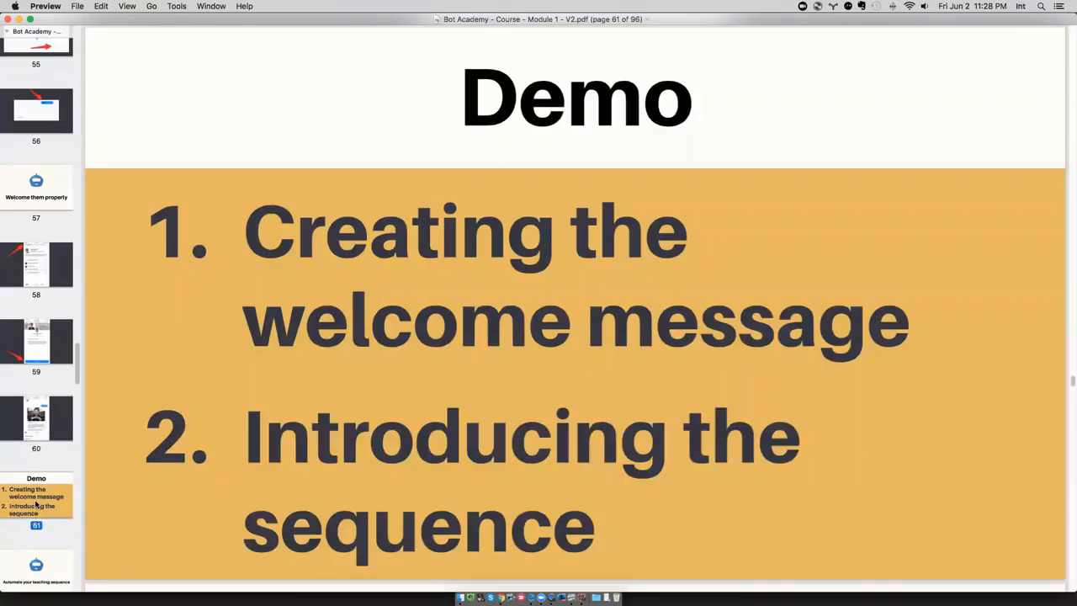
scroll(36, 503, down, 4)
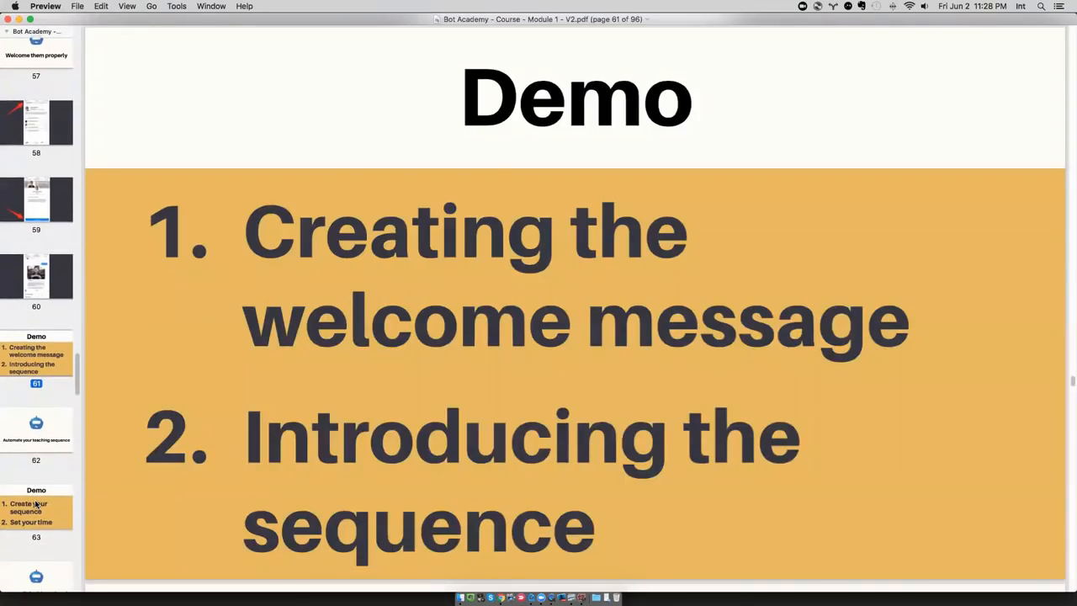
click(27, 437)
scroll(27, 438, down, 5)
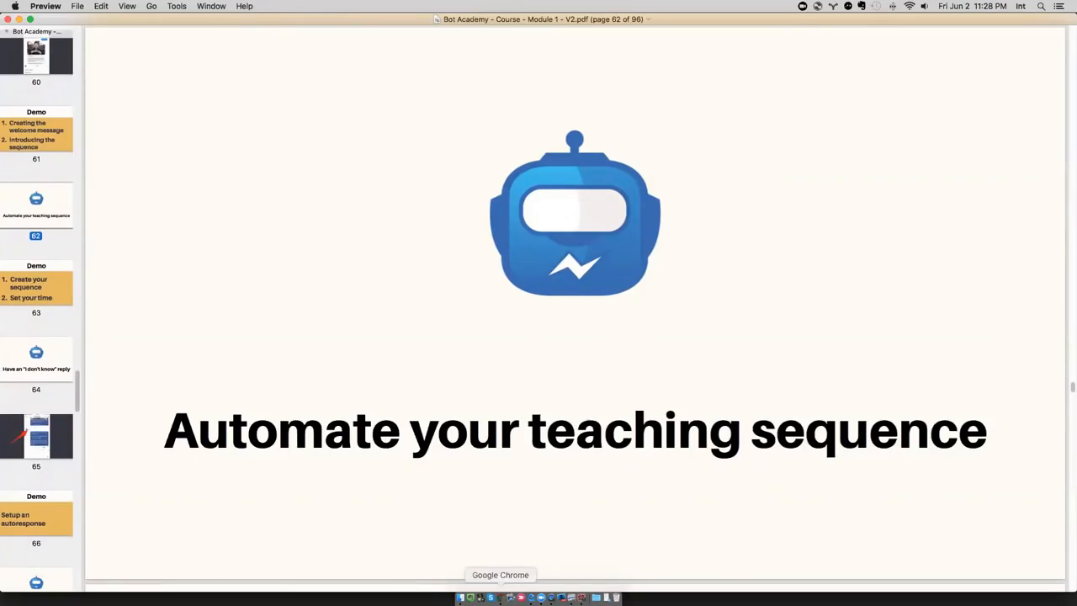
Switch back to ManyChat in Chrome, enlarge the window to full width, and open the Sequences list.
click(502, 594)
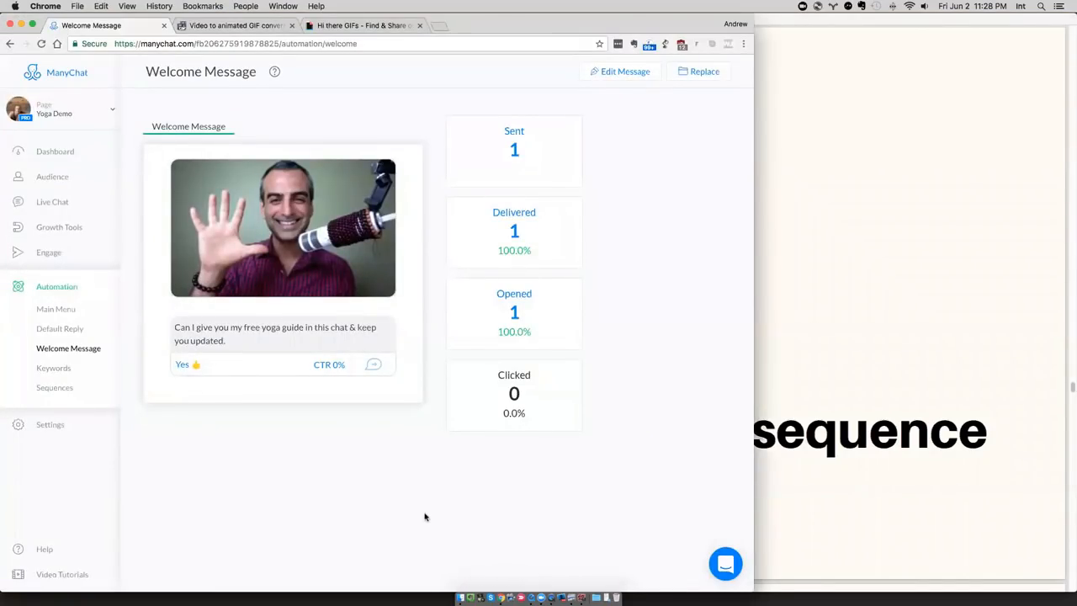
key(ctrl+alt+Return)
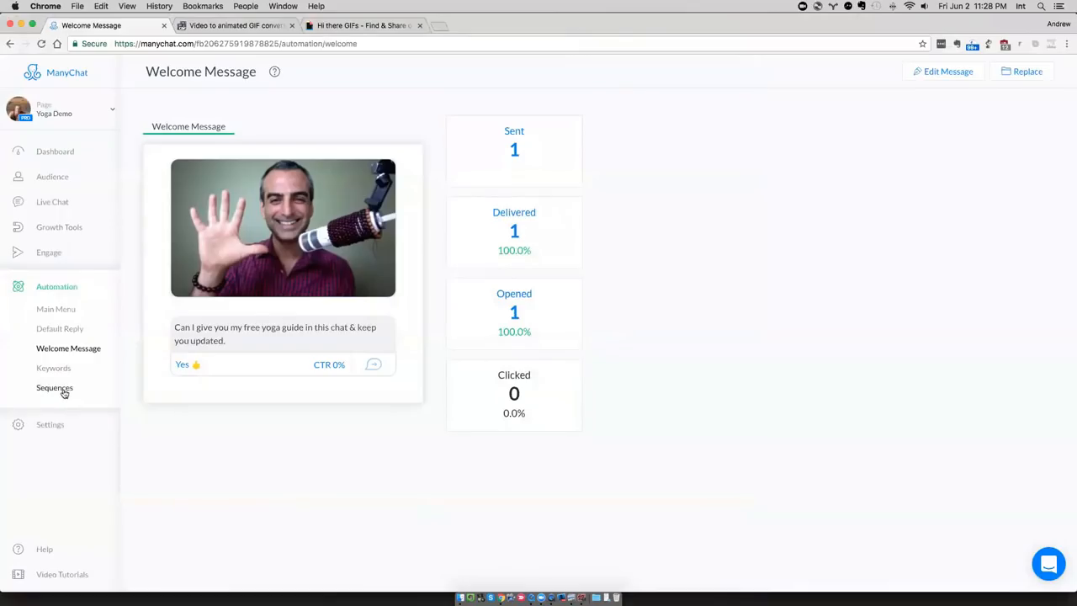
click(64, 391)
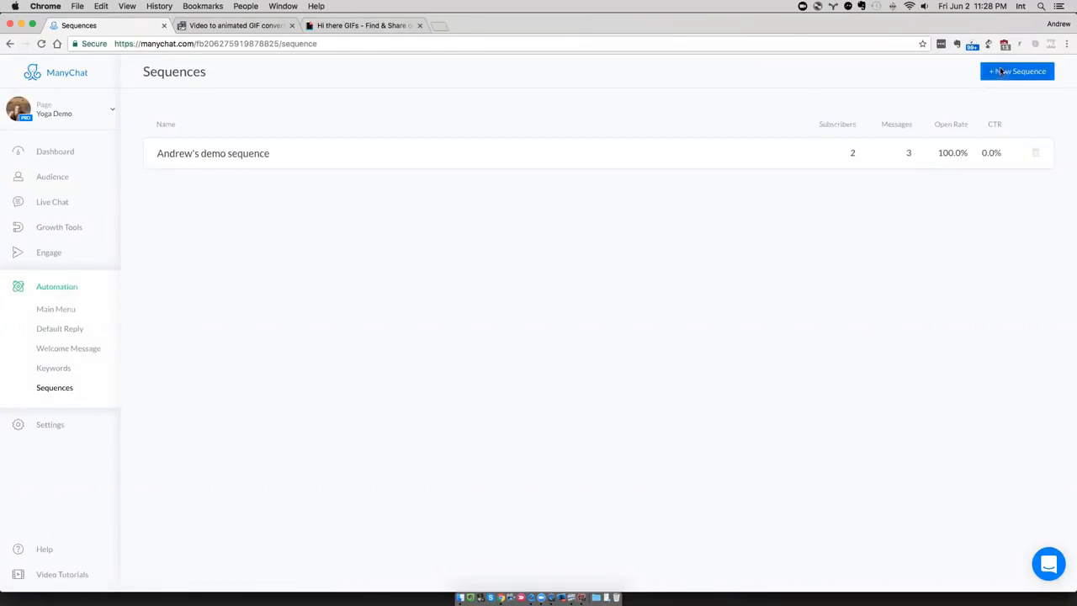
Create a new sequence named "New teaching demo".
click(999, 71)
click(546, 132)
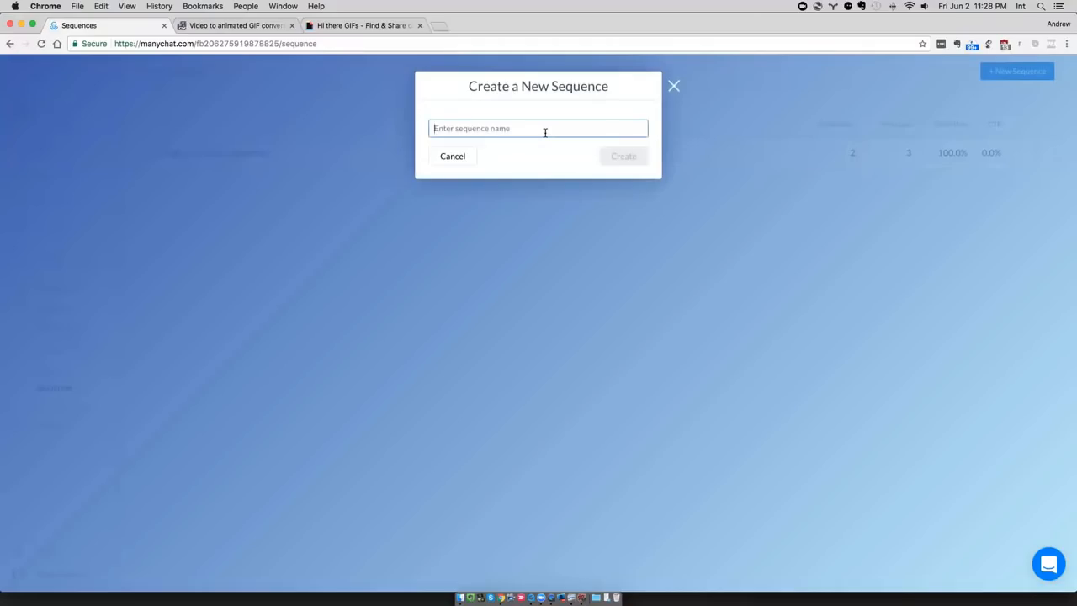
text(New te)
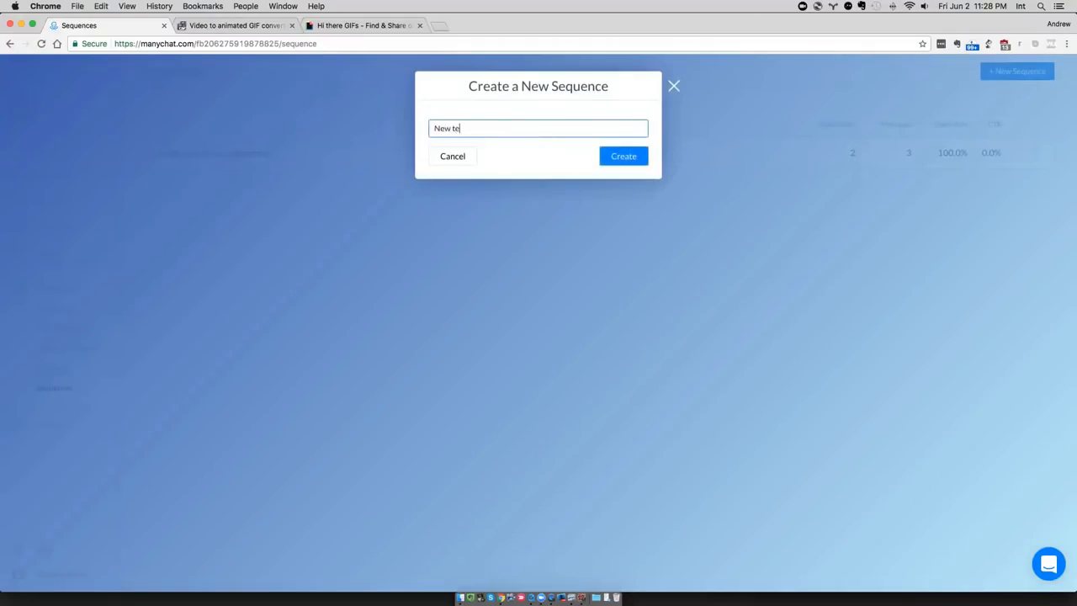
text(aching demo)
click(627, 158)
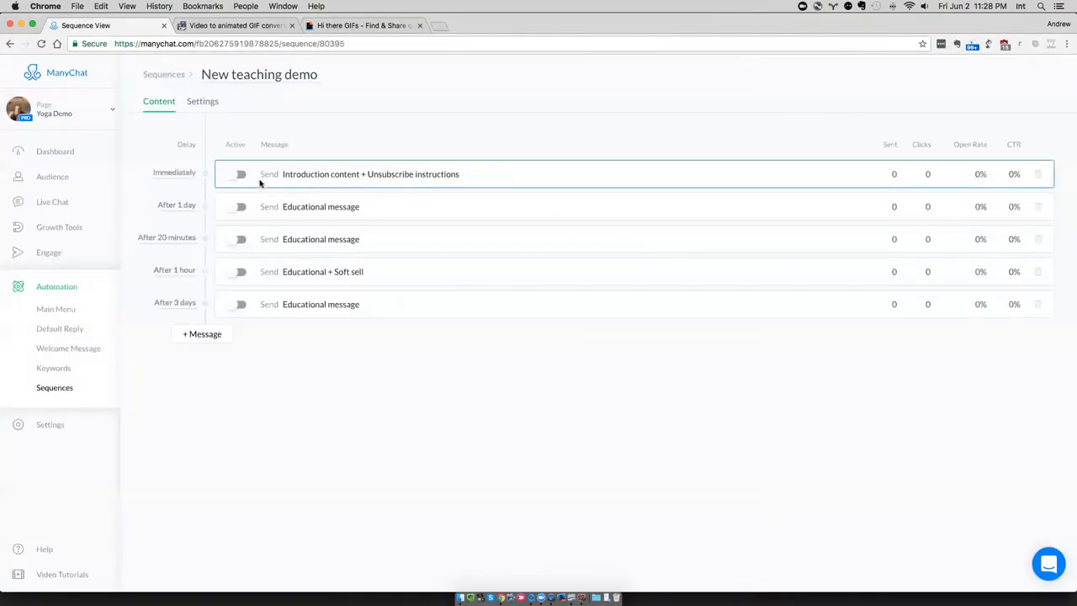
View the "Introduction content + Unsubscribe instructions" message, and delete it from the New teaching demo sequence.
click(412, 177)
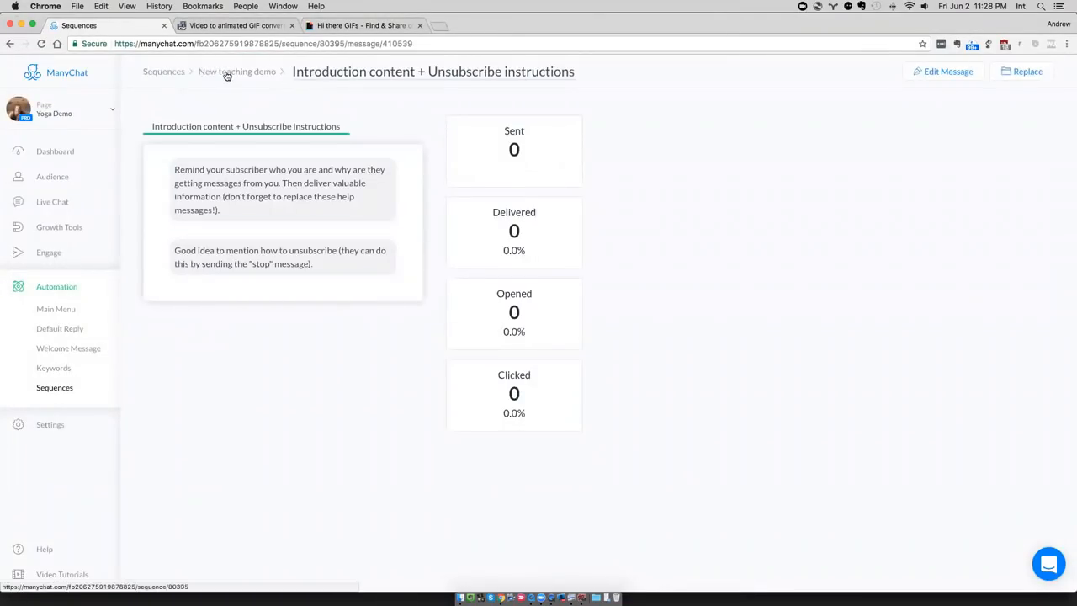
click(224, 74)
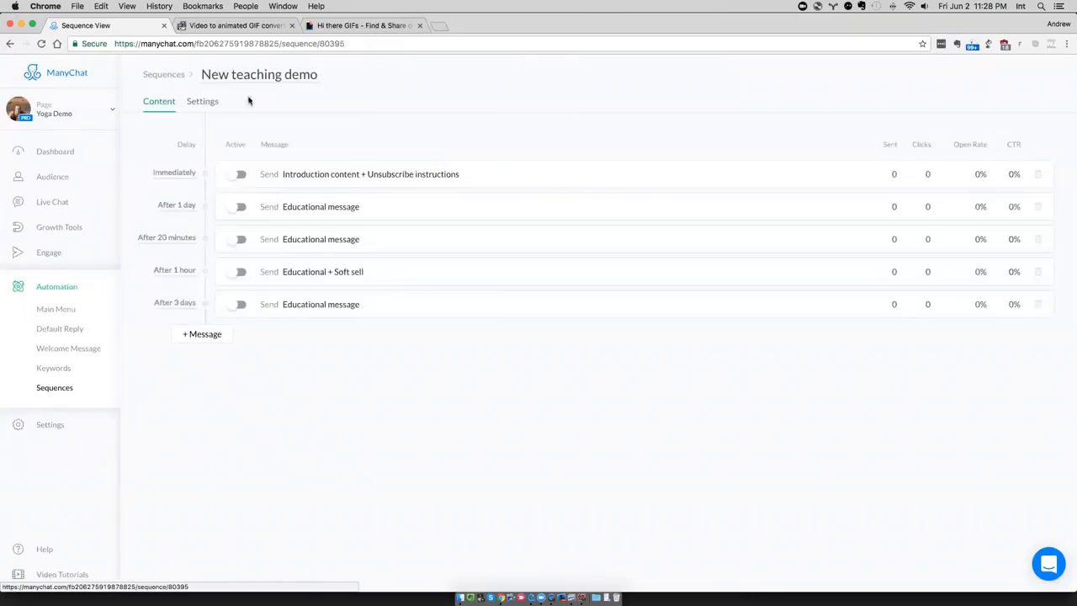
click(1038, 174)
click(662, 110)
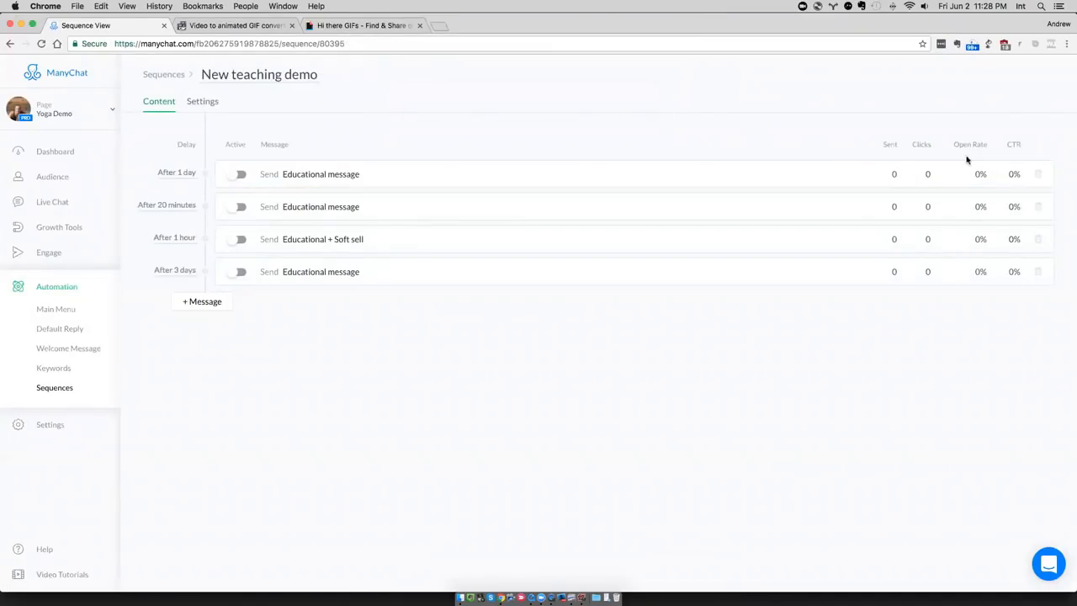
Delete the preset messages delayed by 1 day, 20 minutes and 1 hour, keeping only the 3-day Educational message.
click(1038, 174)
click(644, 110)
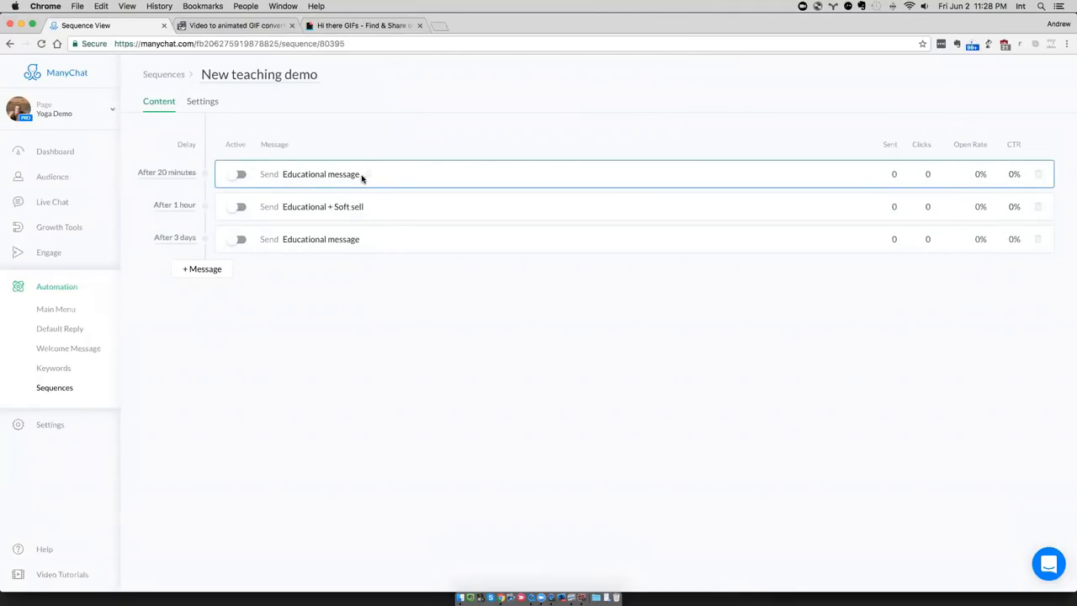
click(1040, 175)
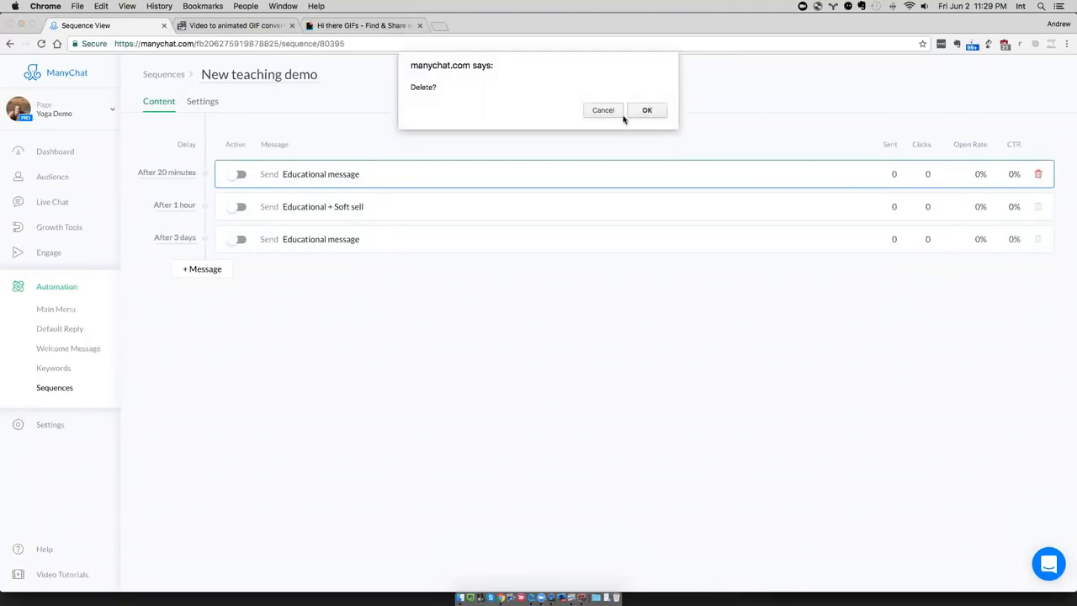
click(654, 111)
click(1040, 178)
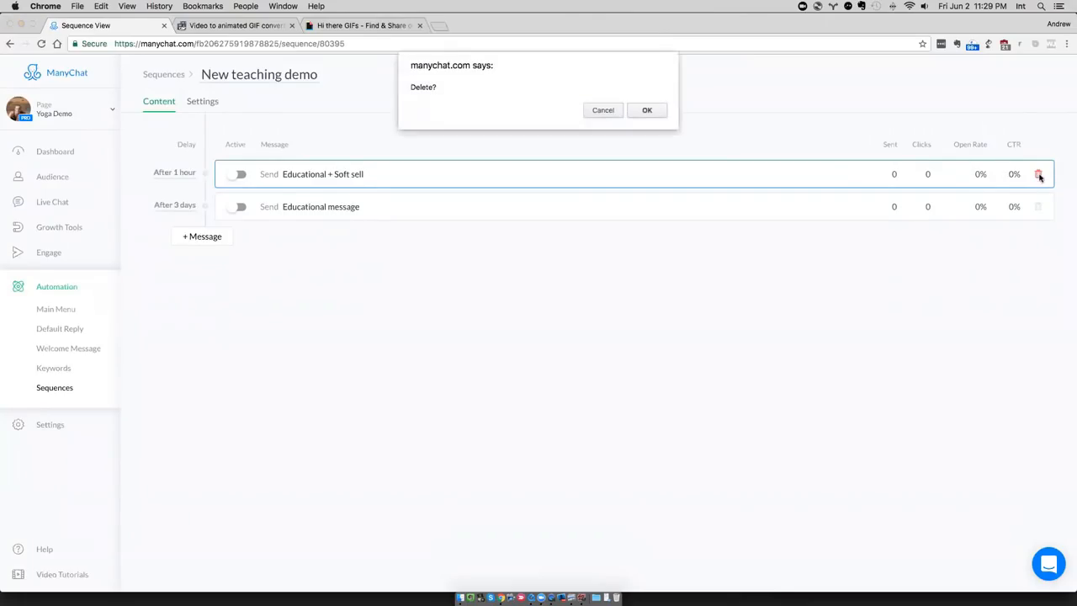
click(645, 110)
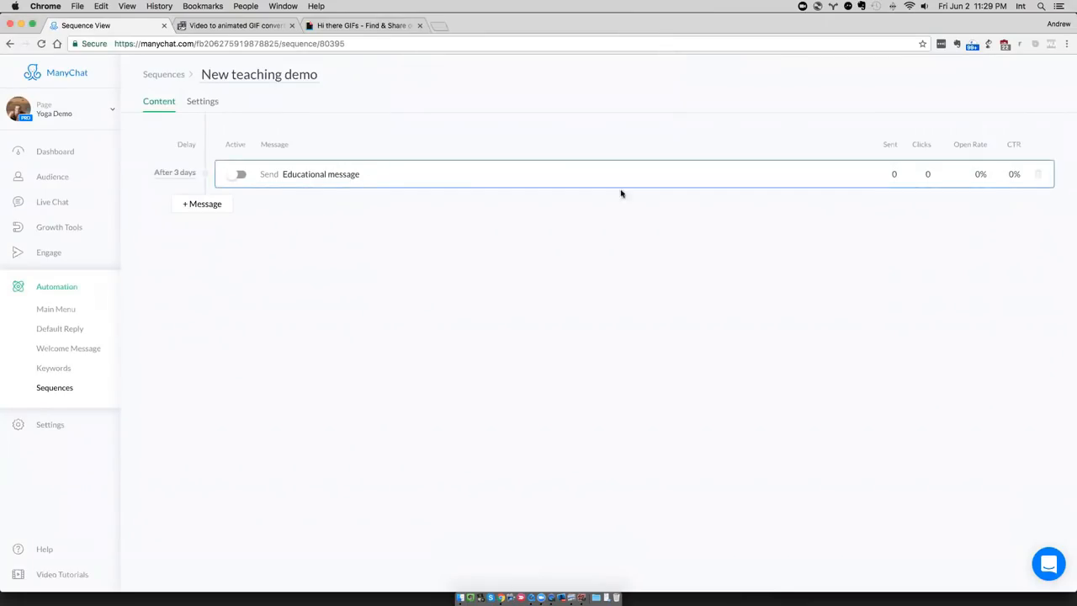
Delete the remaining Educational message from the New teaching demo sequence and add a new message with a newly created reply.
click(1038, 178)
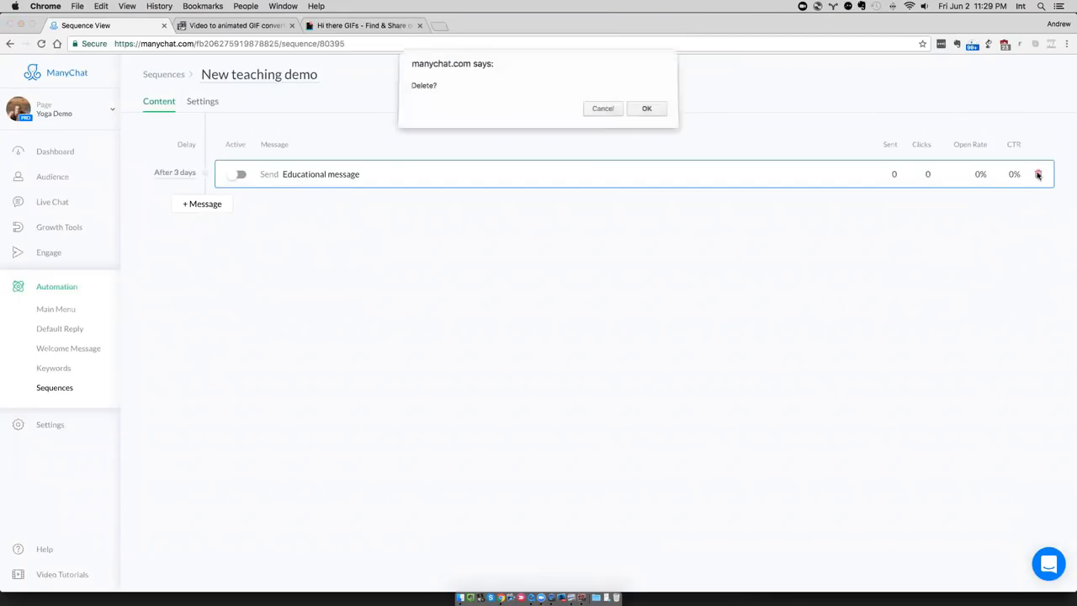
click(649, 110)
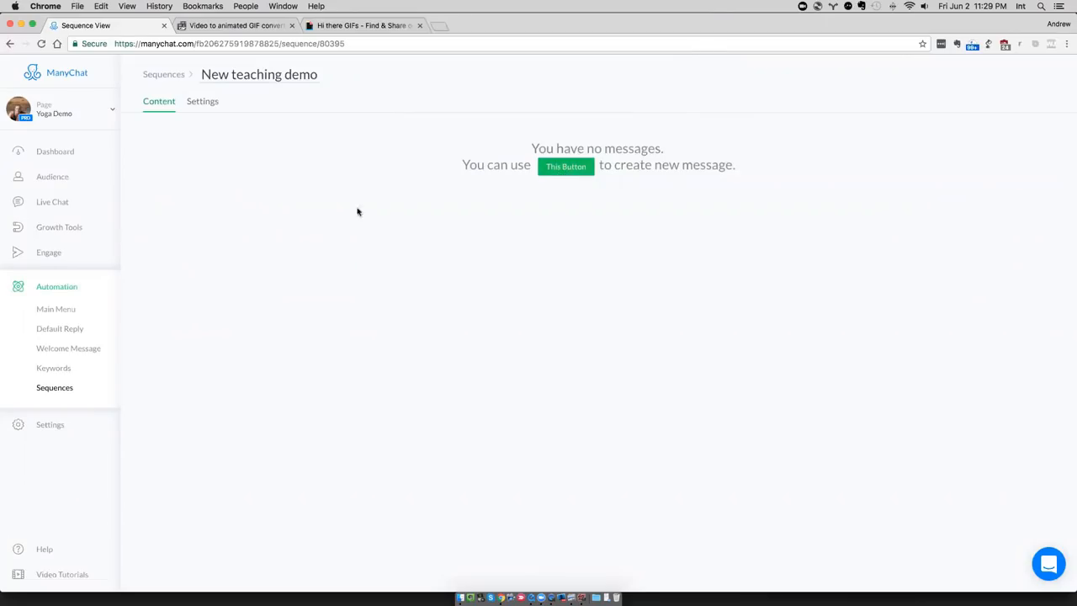
click(563, 171)
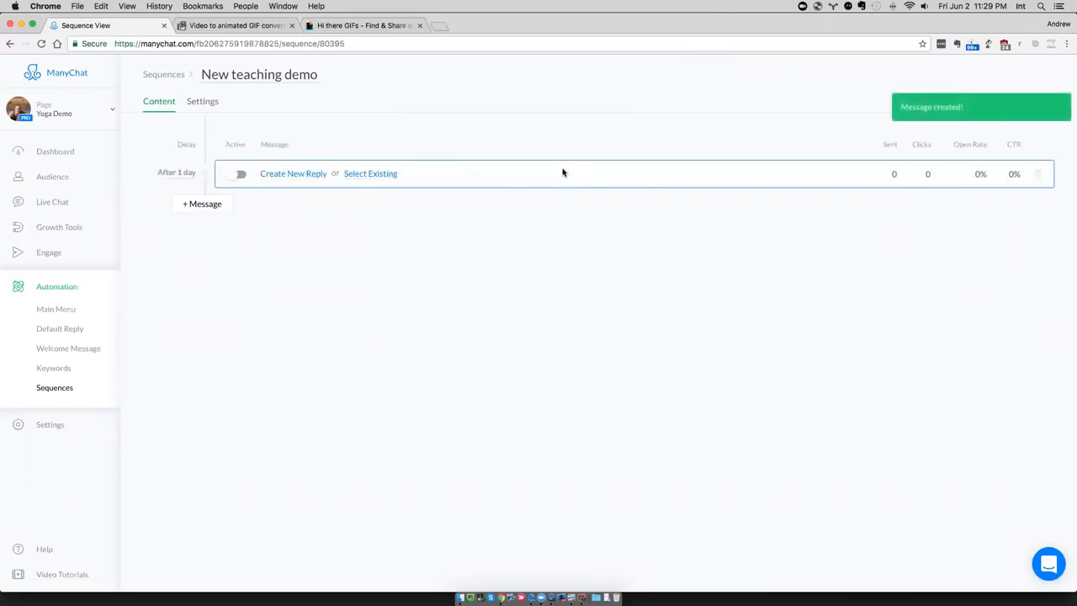
click(289, 175)
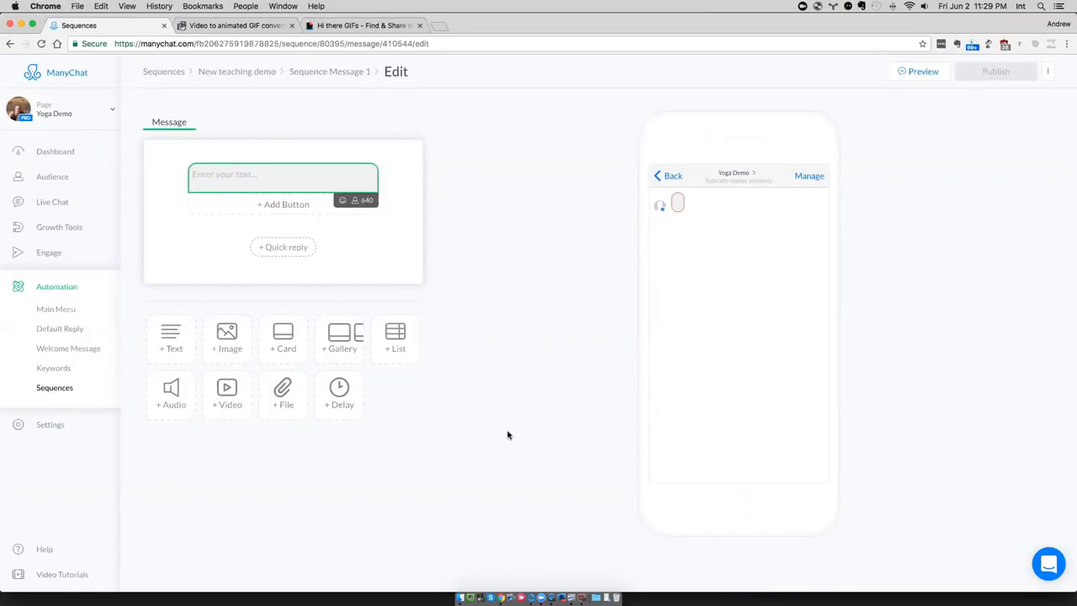
Write "Your first lesson is to do this stretch." as the message text and publish it.
text(Your frist)
key(BackSpace)
key(BackSpace)
key(BackSpace)
text(ir)
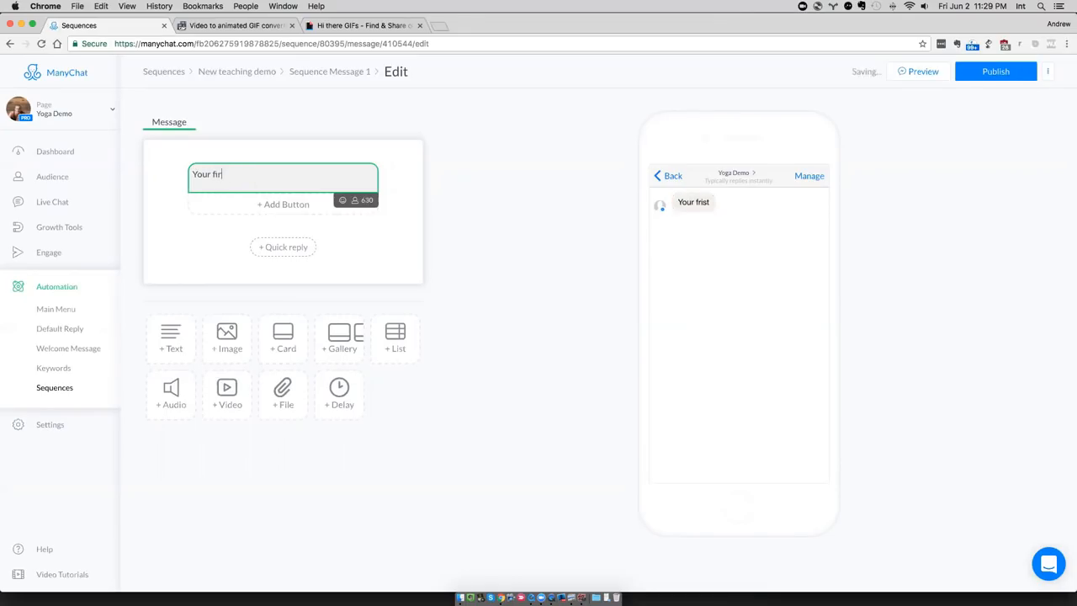
text(st lesson is to do)
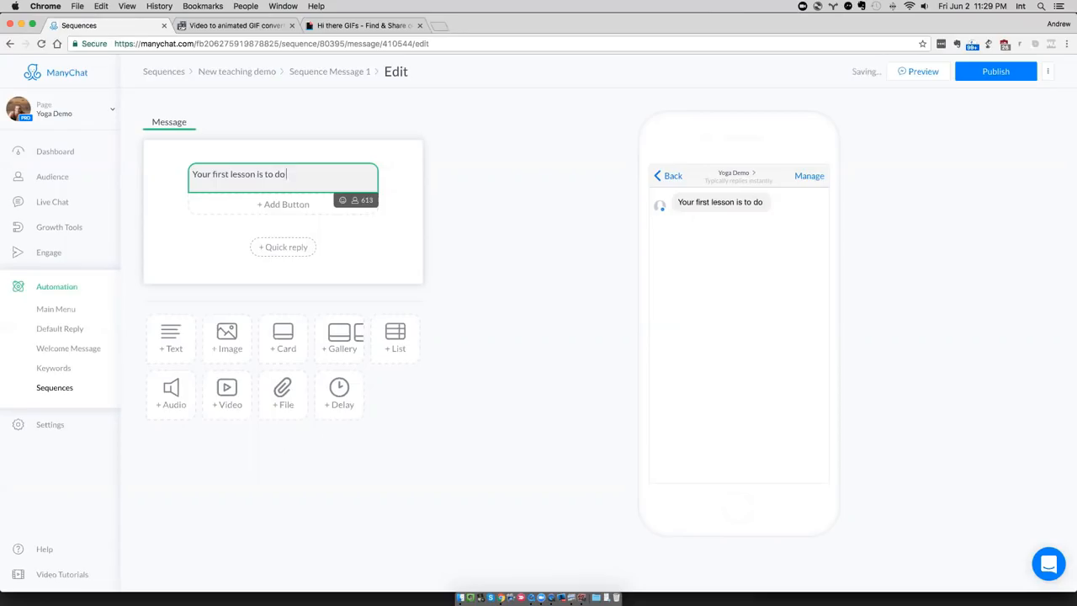
text( this stretch.)
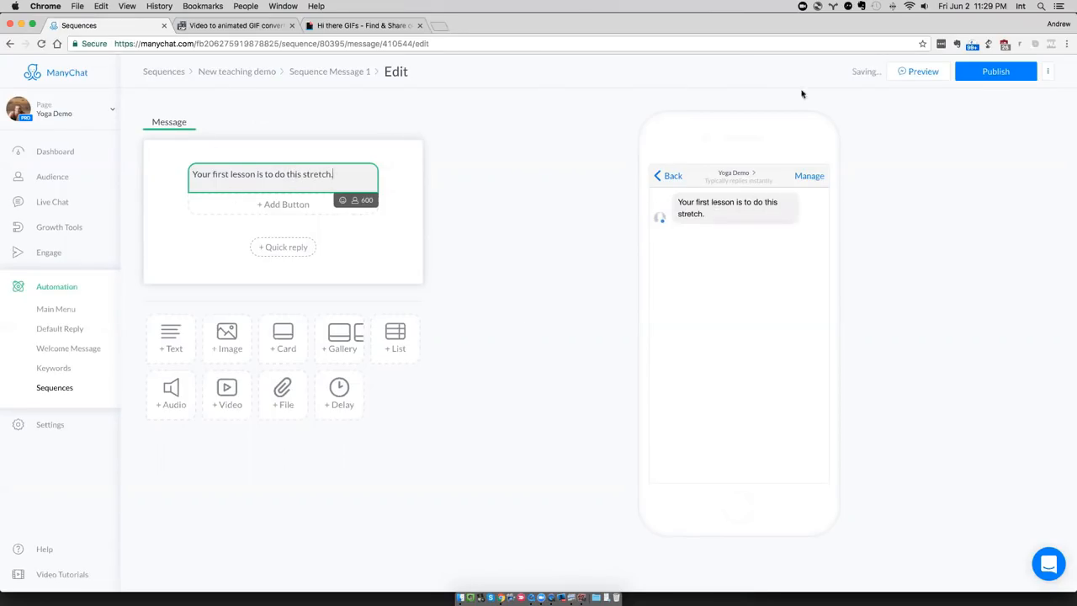
click(995, 73)
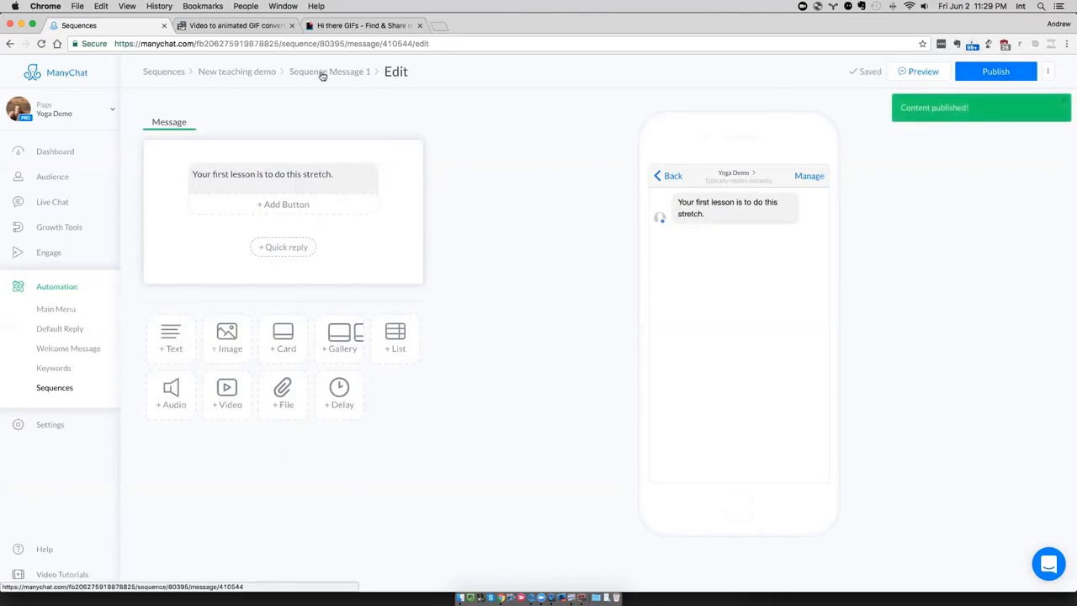
Rename the first sequence message "lesson 1: stretch" and return to the New teaching demo sequence.
click(266, 74)
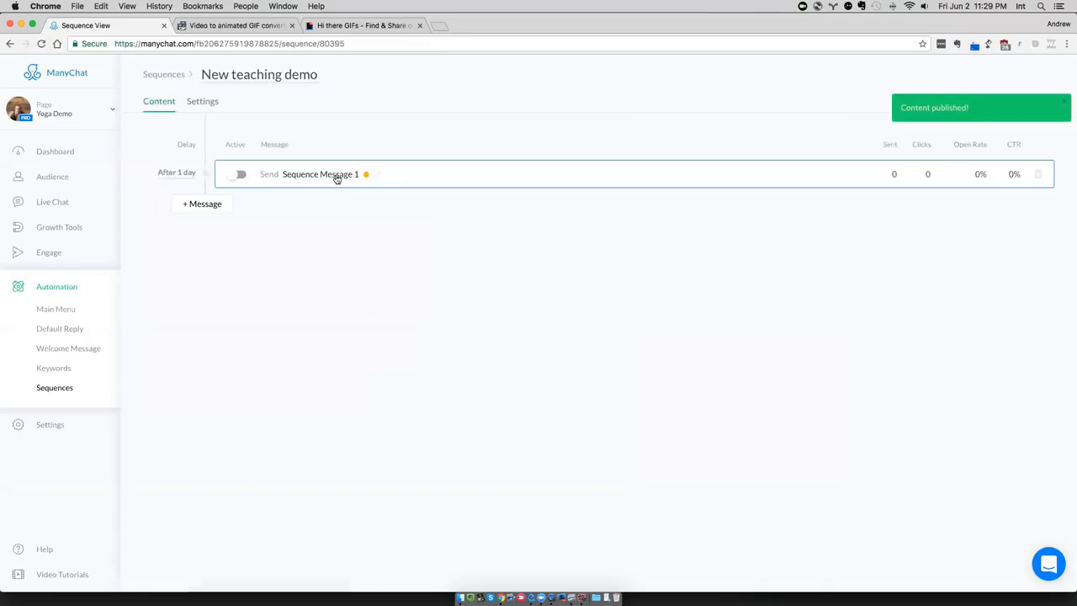
click(342, 175)
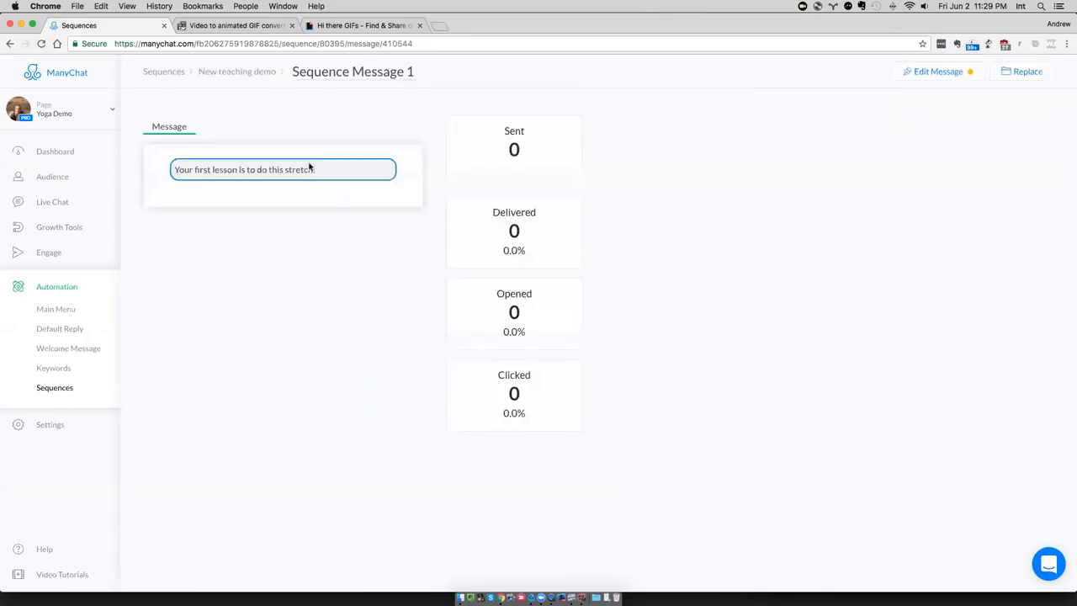
click(401, 71)
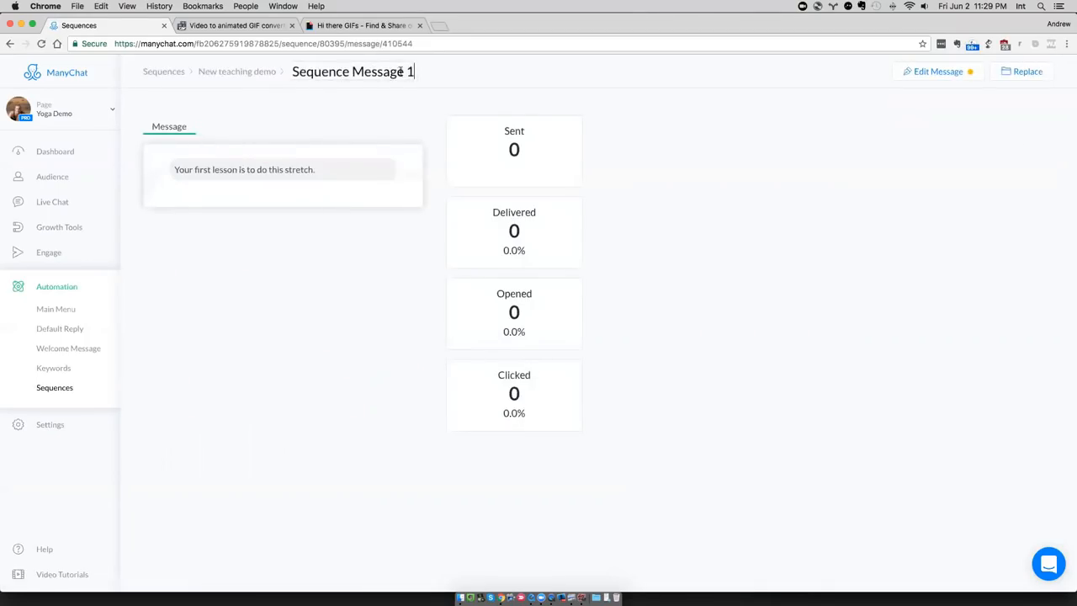
drag(414, 72, 293, 72)
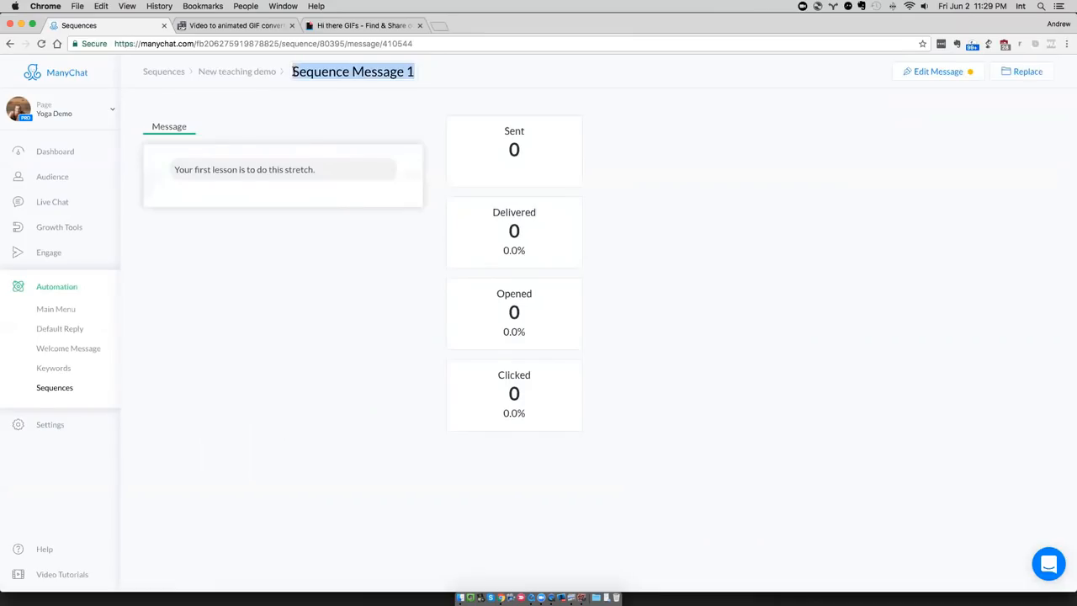
text(lesson 1)
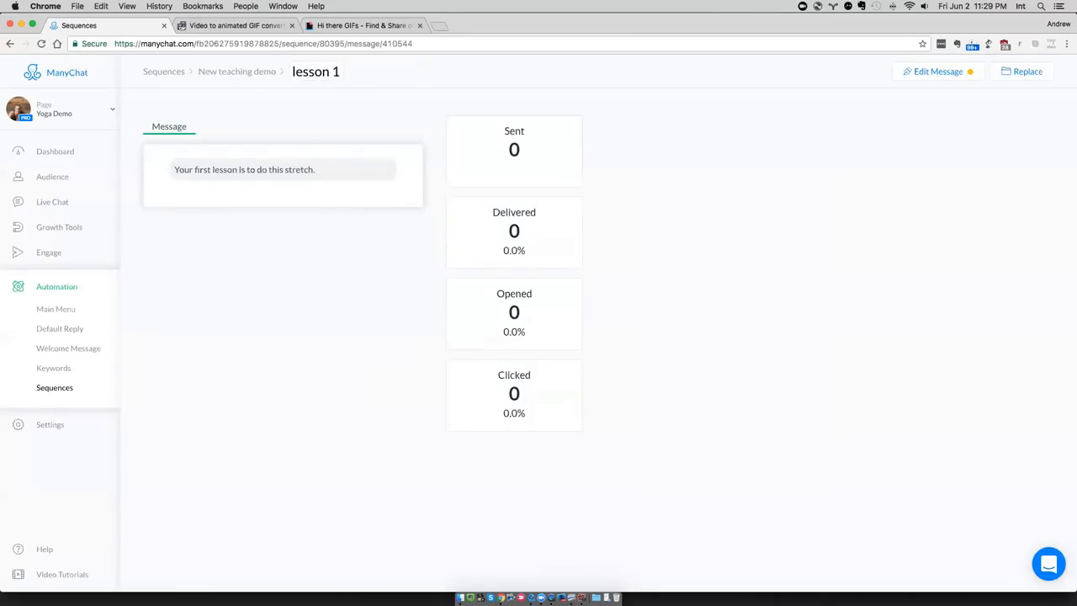
text(: stretch)
key(Return)
click(242, 75)
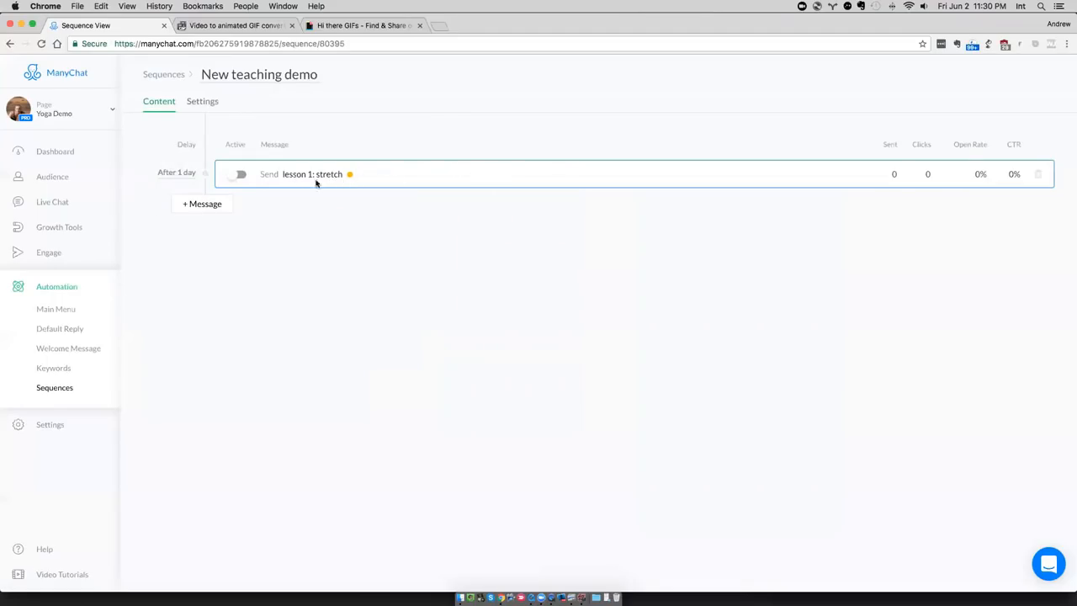
Set the delay of the "lesson 1: stretch" message to Immediately.
click(172, 175)
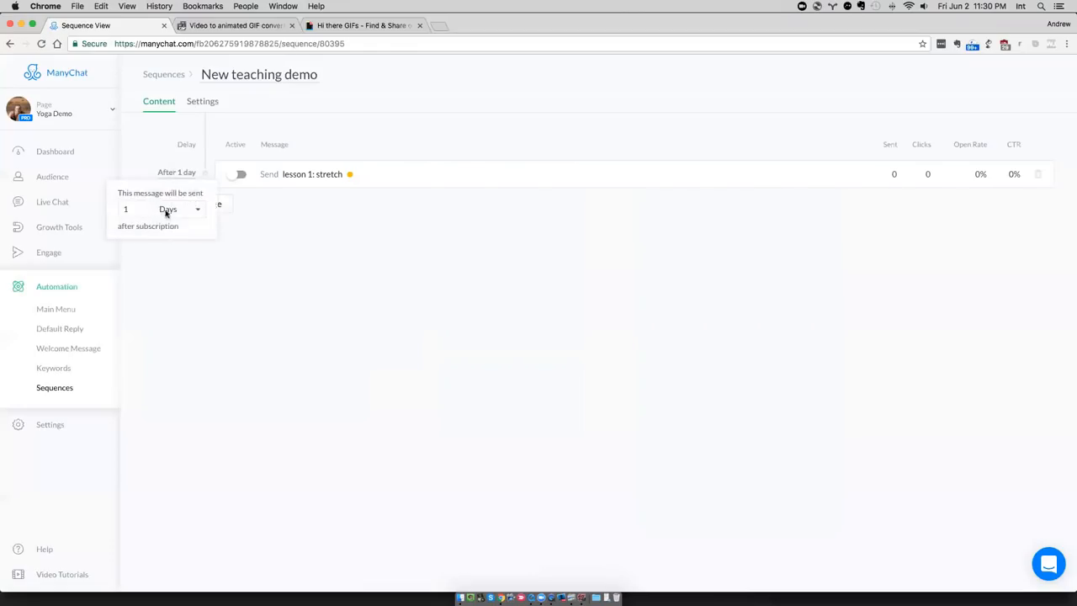
click(168, 211)
click(180, 177)
click(401, 179)
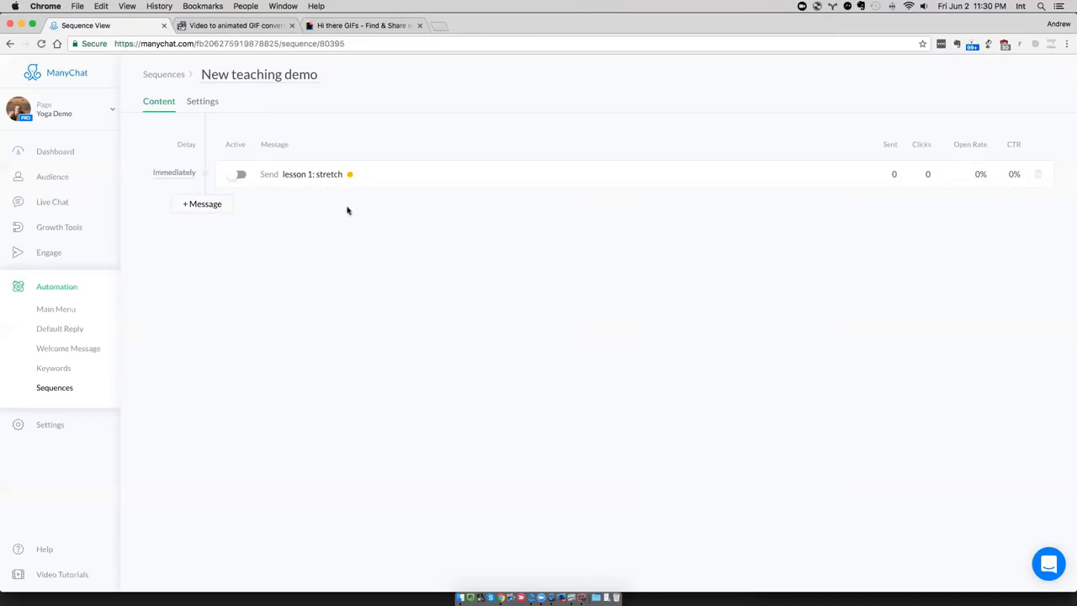
Add a second message to the sequence with the text "today's lesson is to rest" and publish it.
click(221, 205)
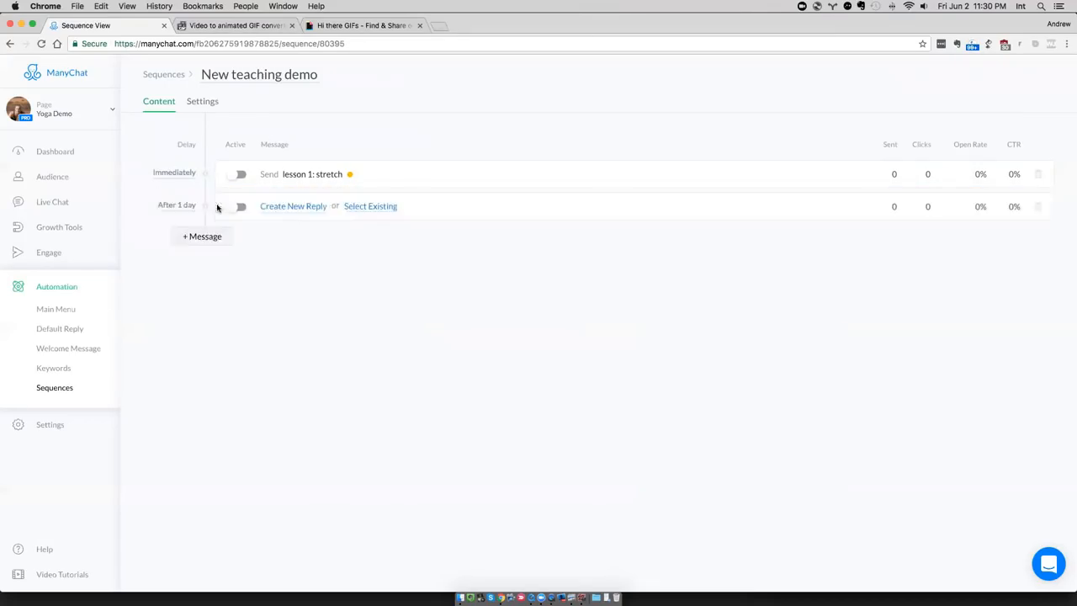
click(301, 207)
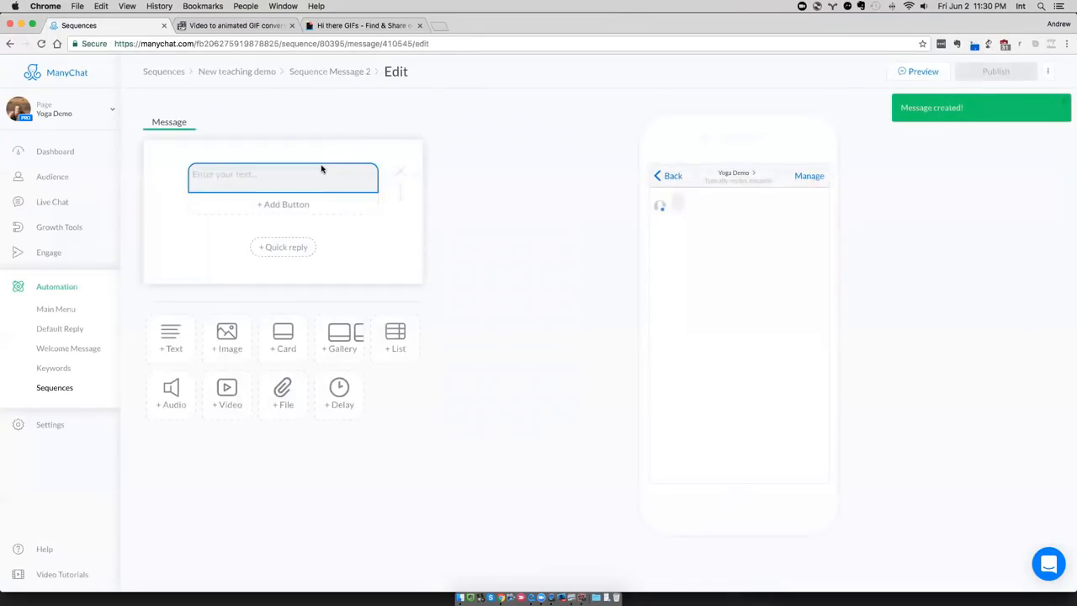
text(today's le)
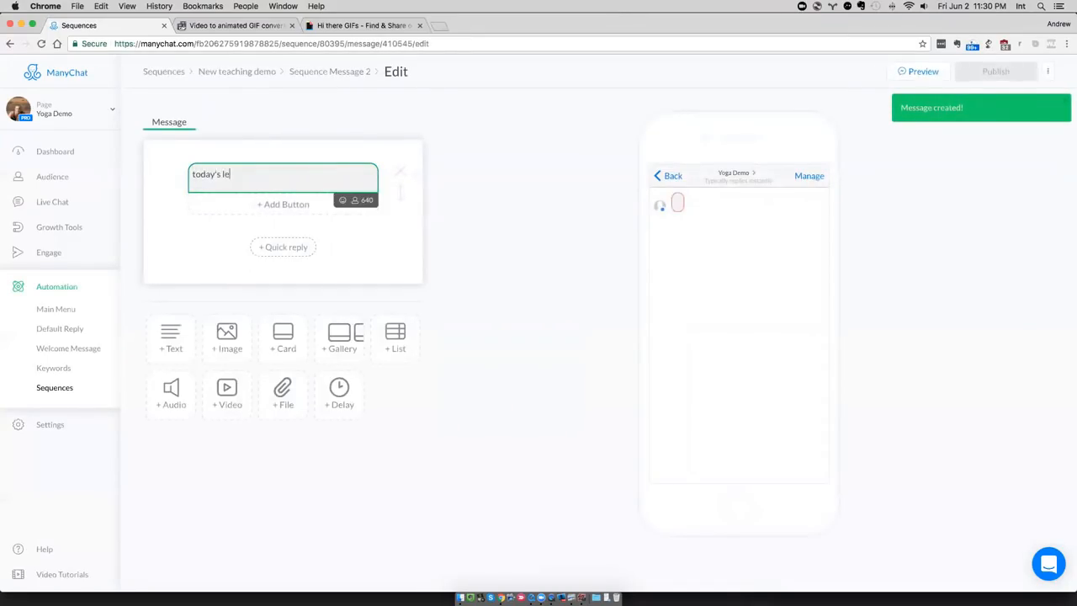
text(sson is to )
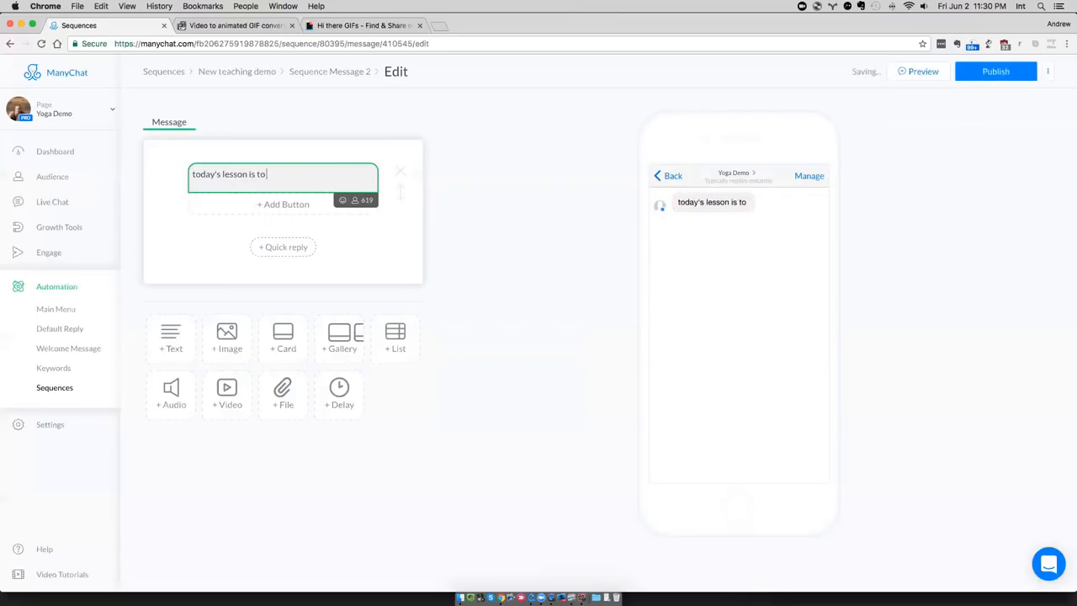
text(rest is to )
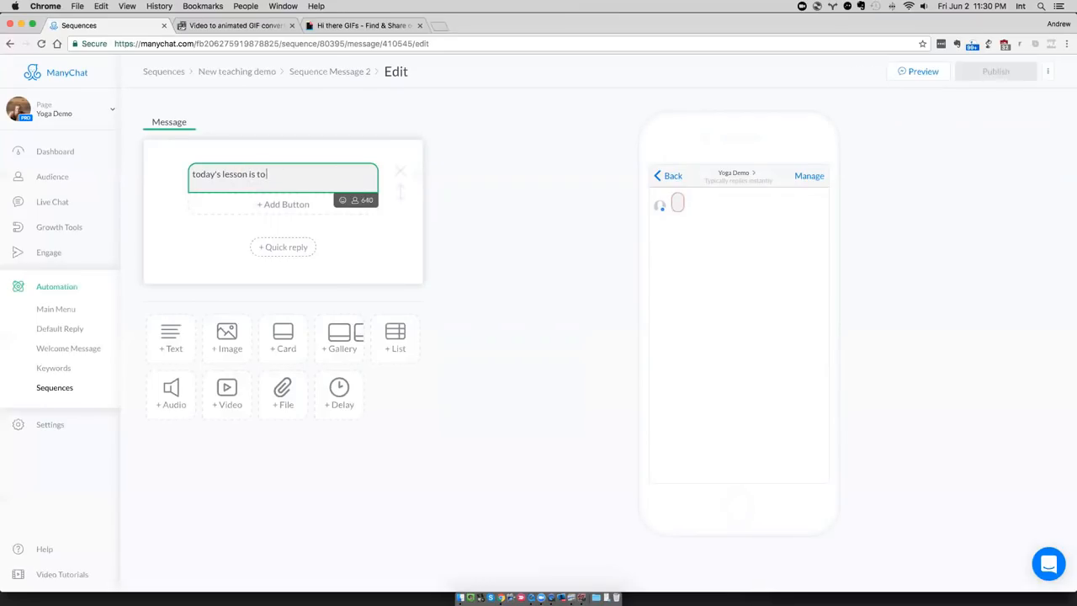
text(rest)
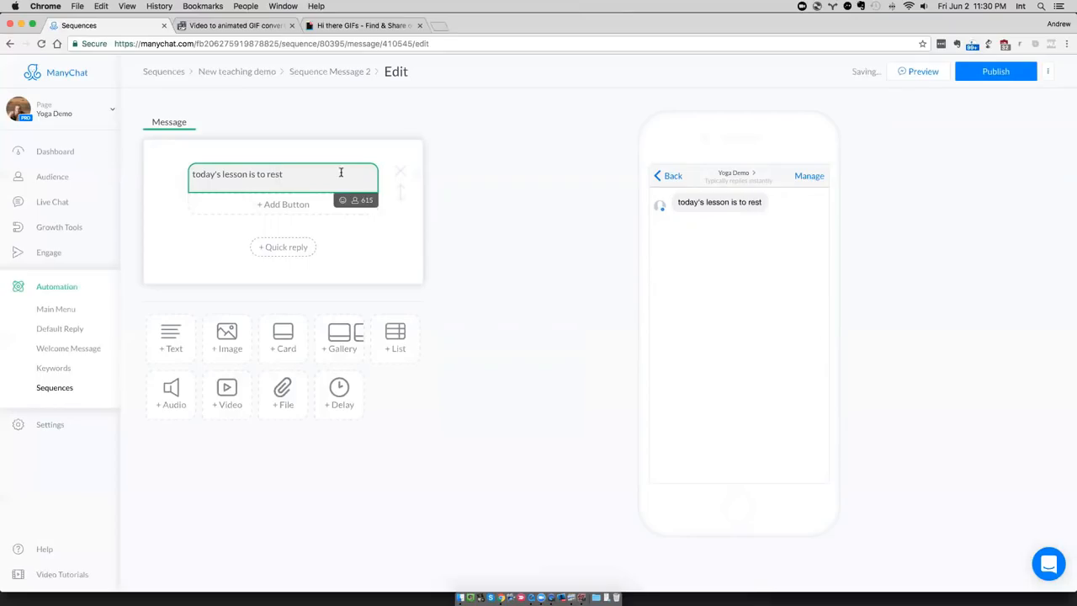
click(995, 71)
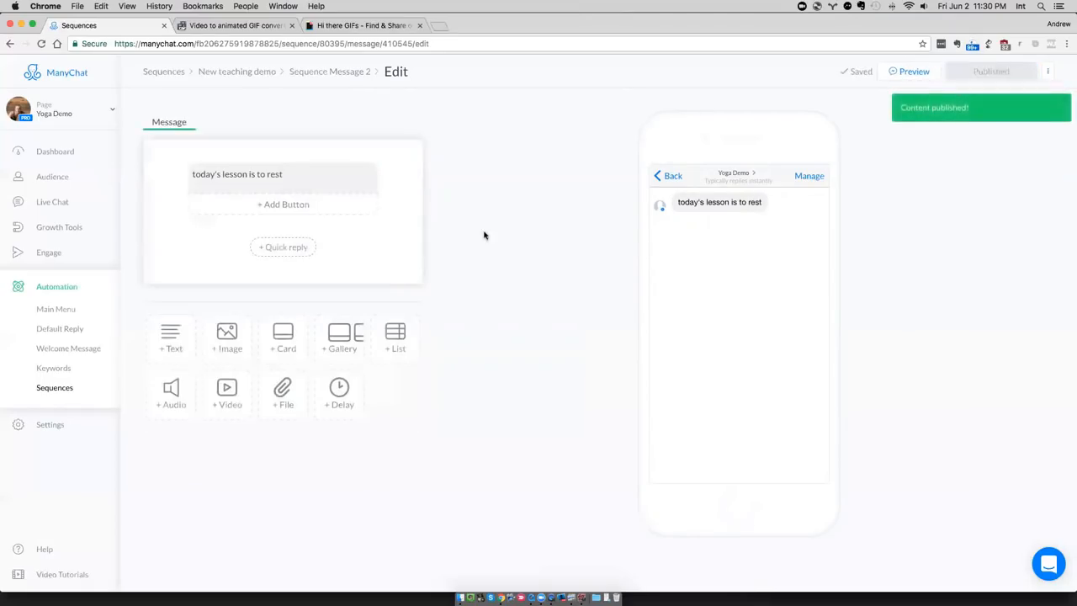
Rename the second sequence message "lesson 2: rest" and return to the New teaching demo sequence.
click(319, 72)
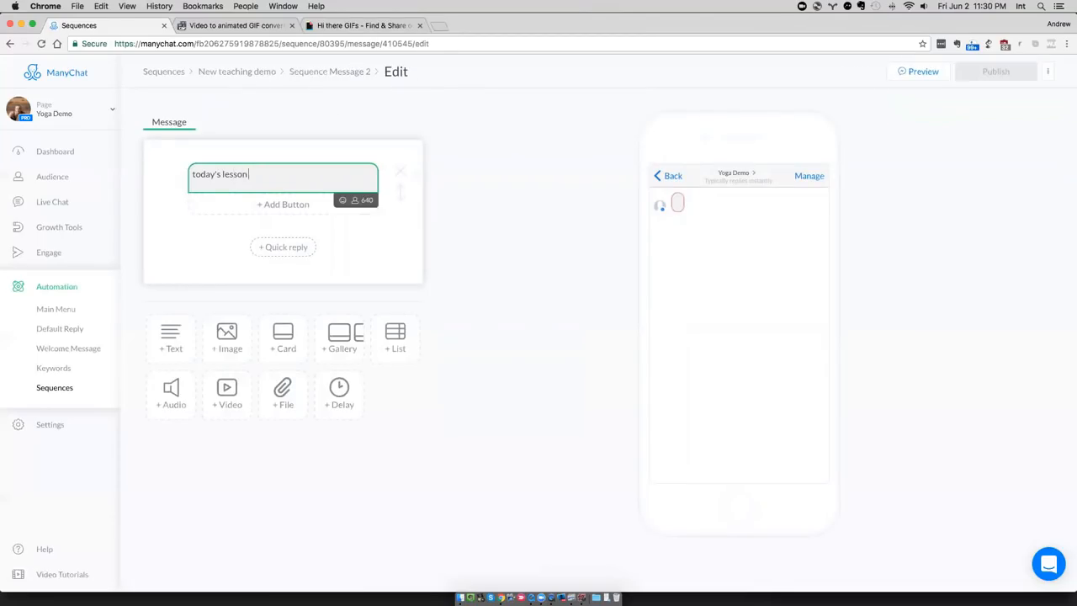
text(is to)
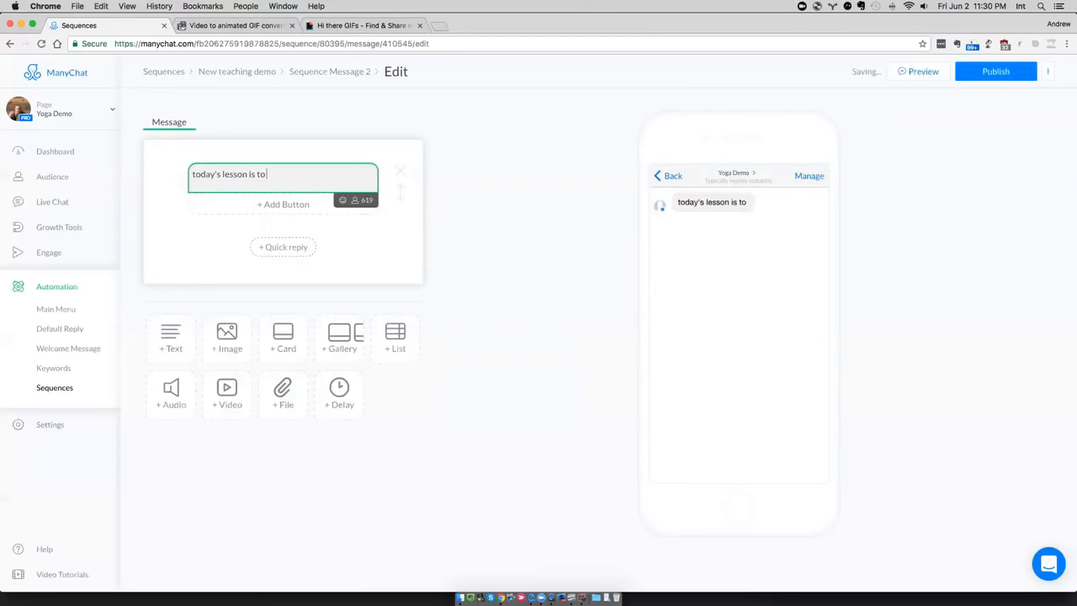
text( rest)
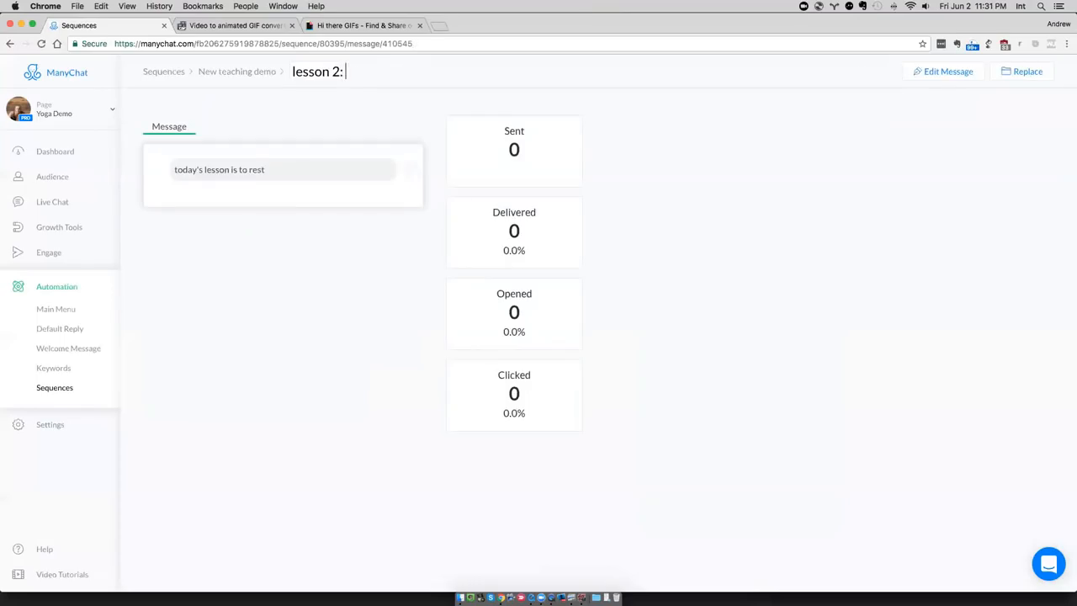
text(rest)
key(Return)
click(253, 72)
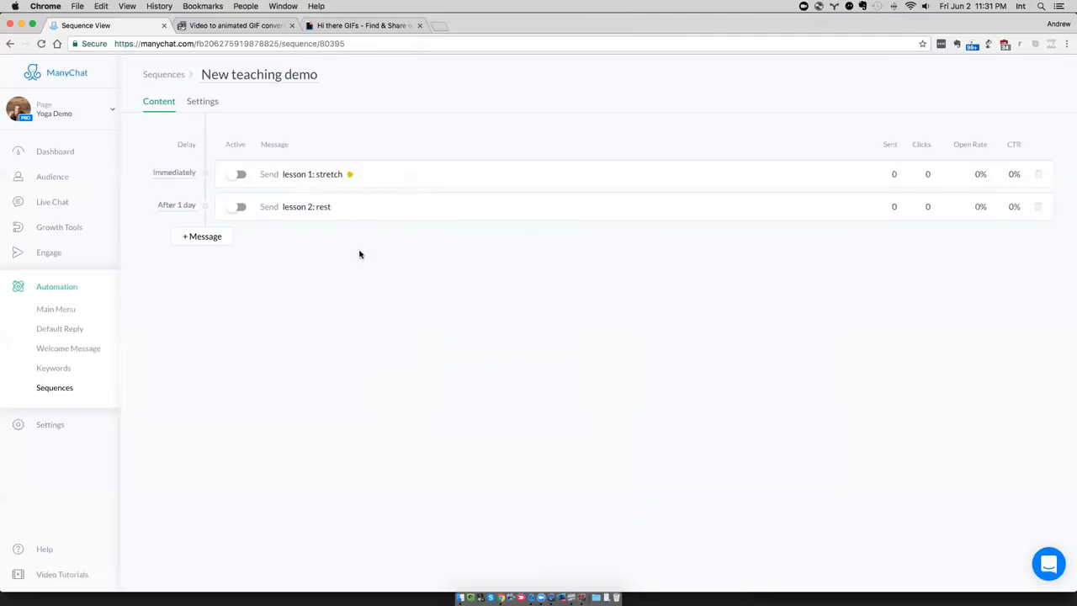
Publish the pending content of "lesson 1: stretch" and check the delay setting of "lesson 2: rest".
click(350, 176)
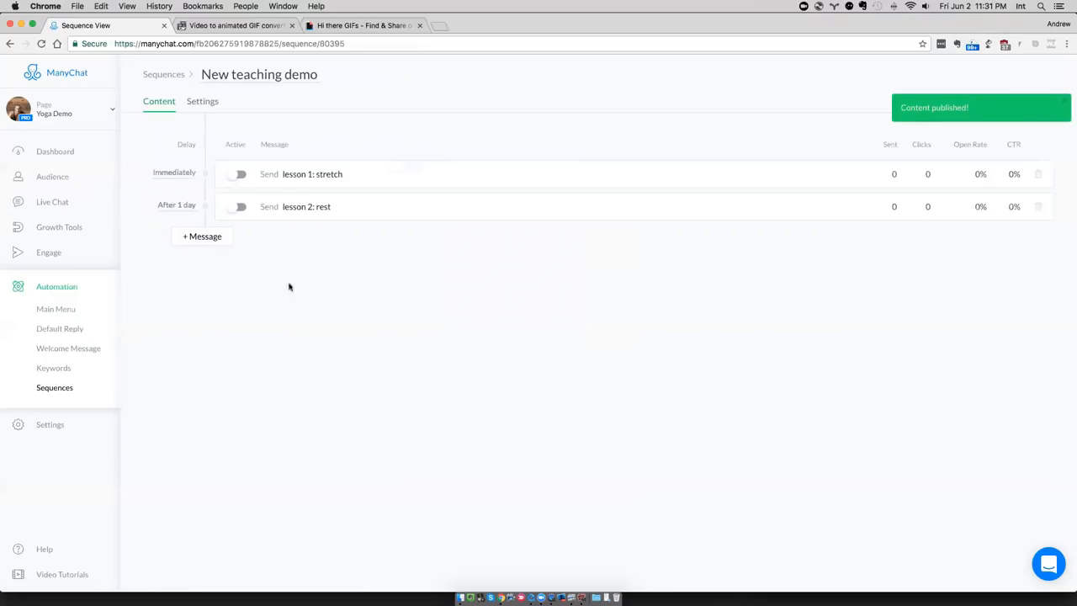
click(179, 206)
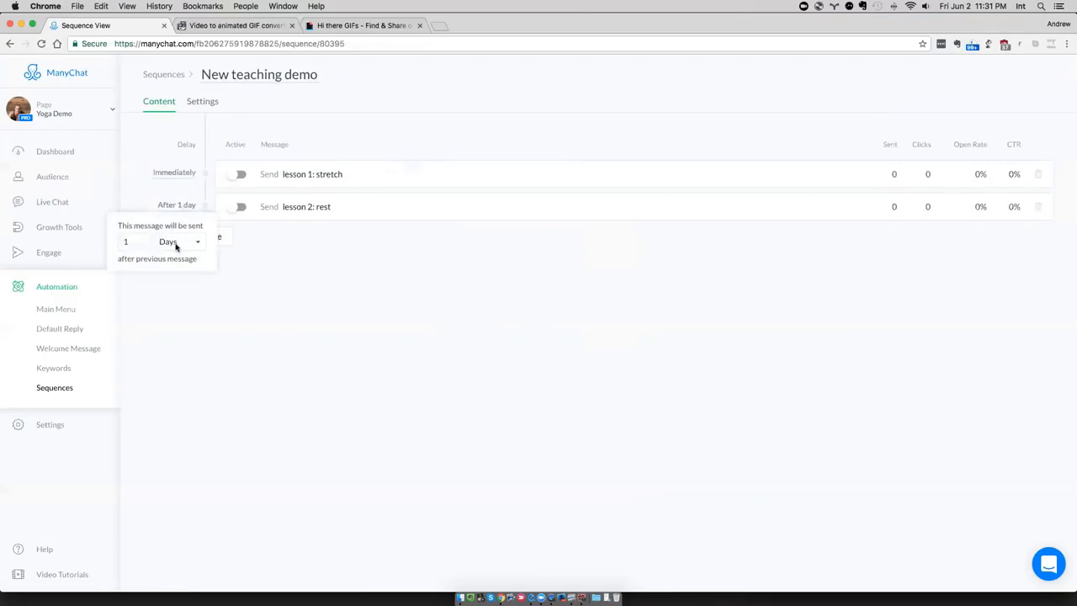
click(273, 294)
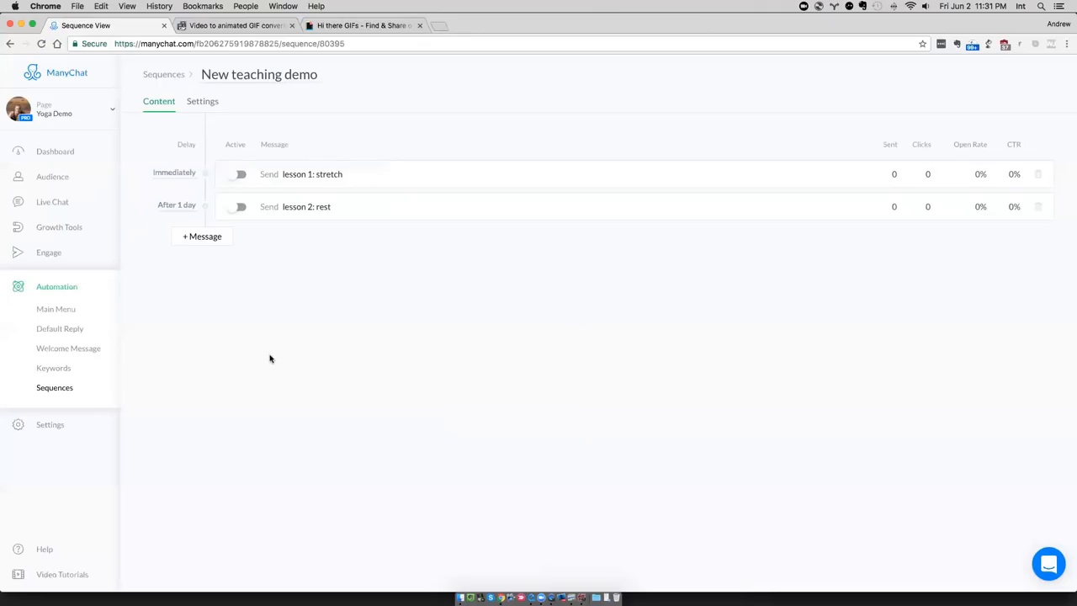
Open the Bot Academy page in a new tab and view the opt-in message of its "Affiliate partner - EOFire - INWEBINAR bot" growth tool.
click(68, 118)
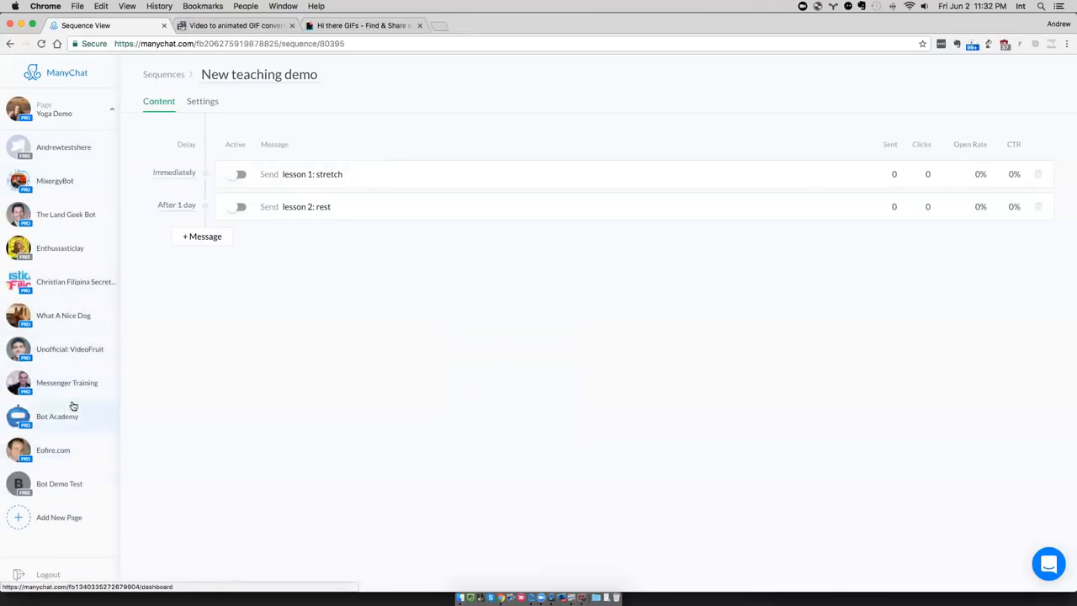
super+click(74, 418)
click(243, 28)
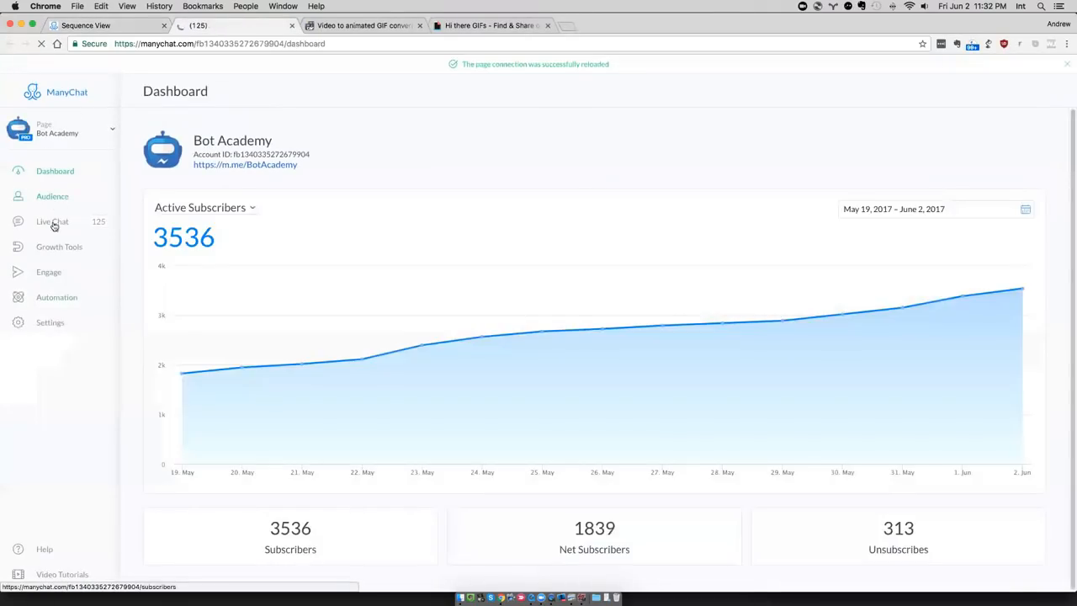
click(54, 246)
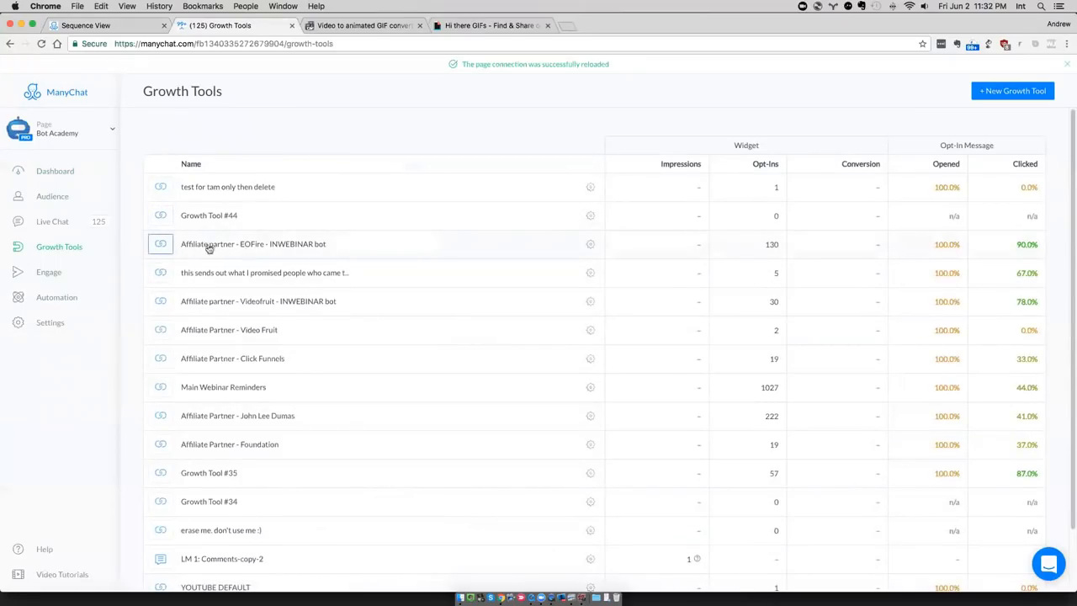
click(255, 246)
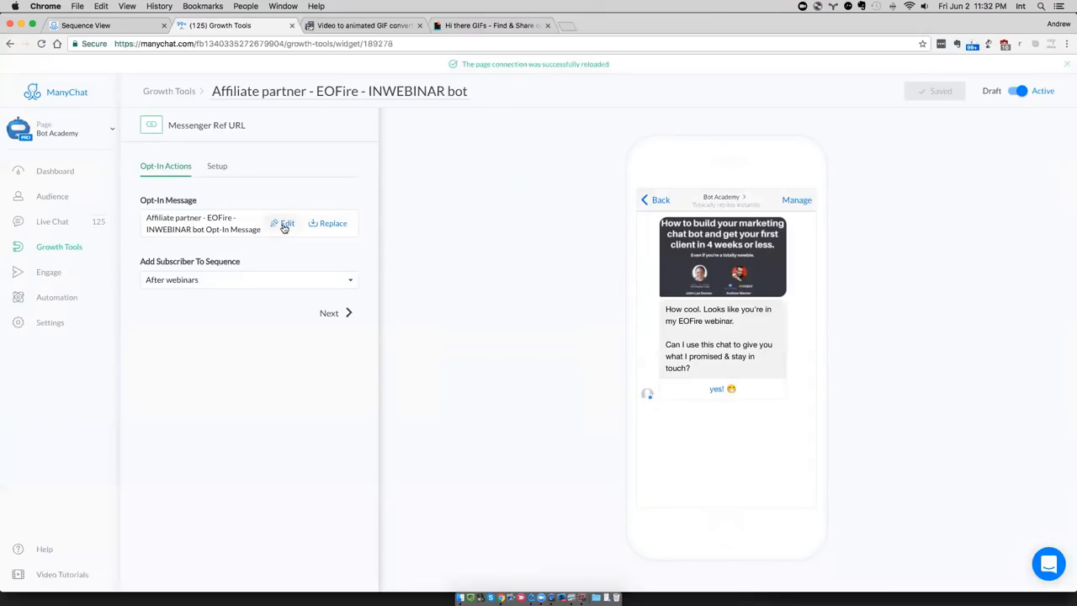
click(284, 224)
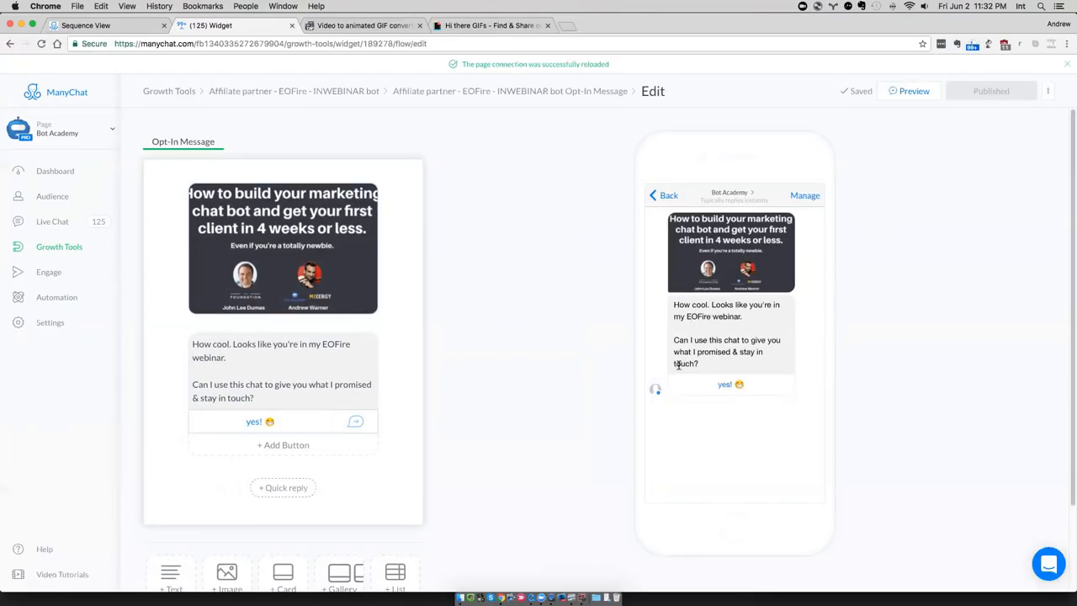
Examine the actions and reply message behind the opt-in message's "yes!" button, and return to the growth tool's overview.
click(356, 420)
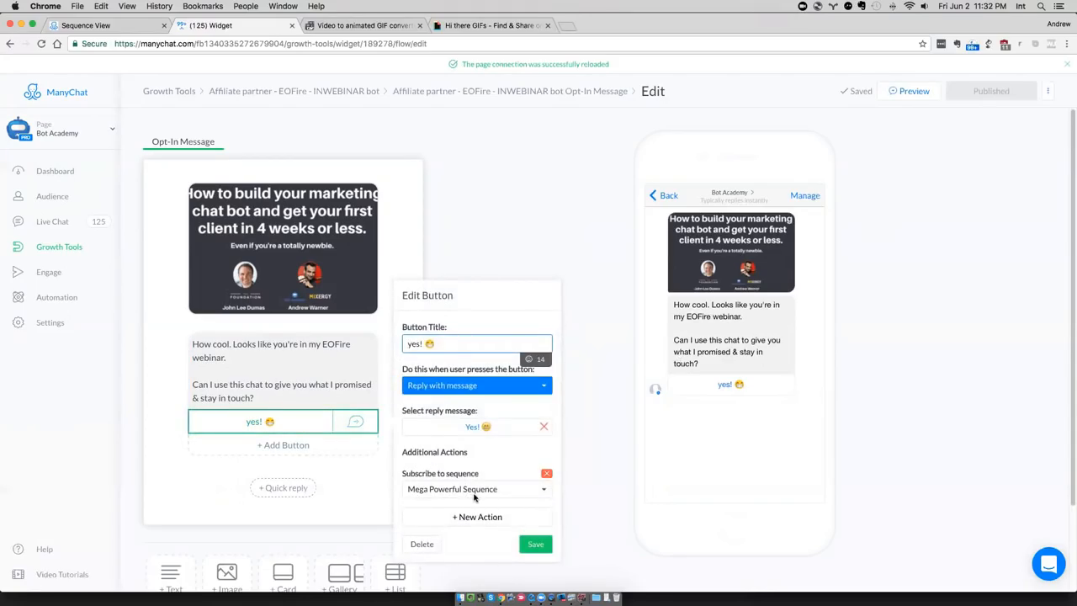
click(355, 421)
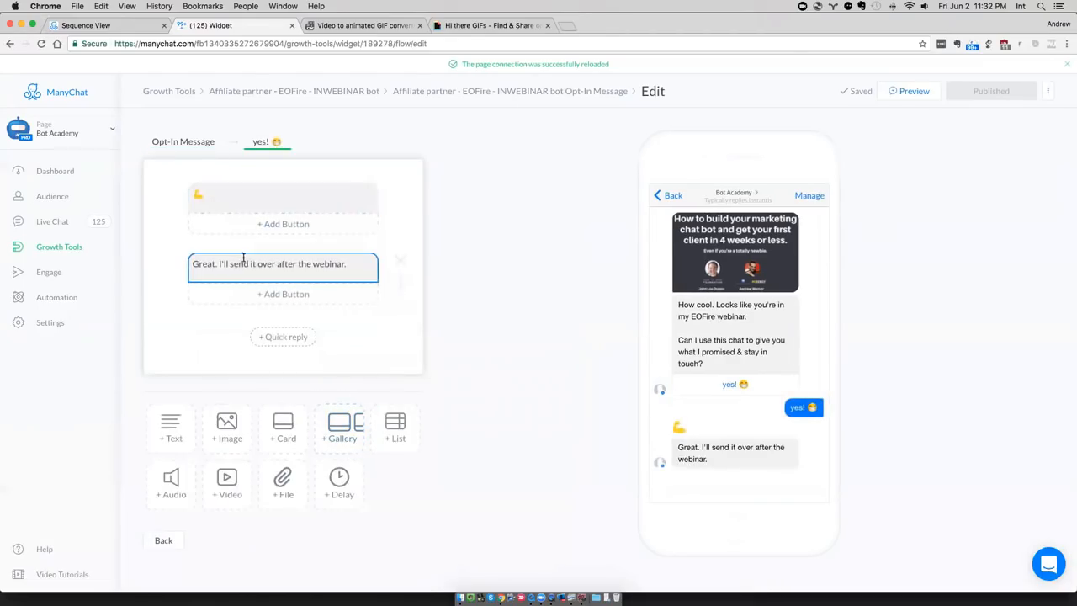
click(264, 92)
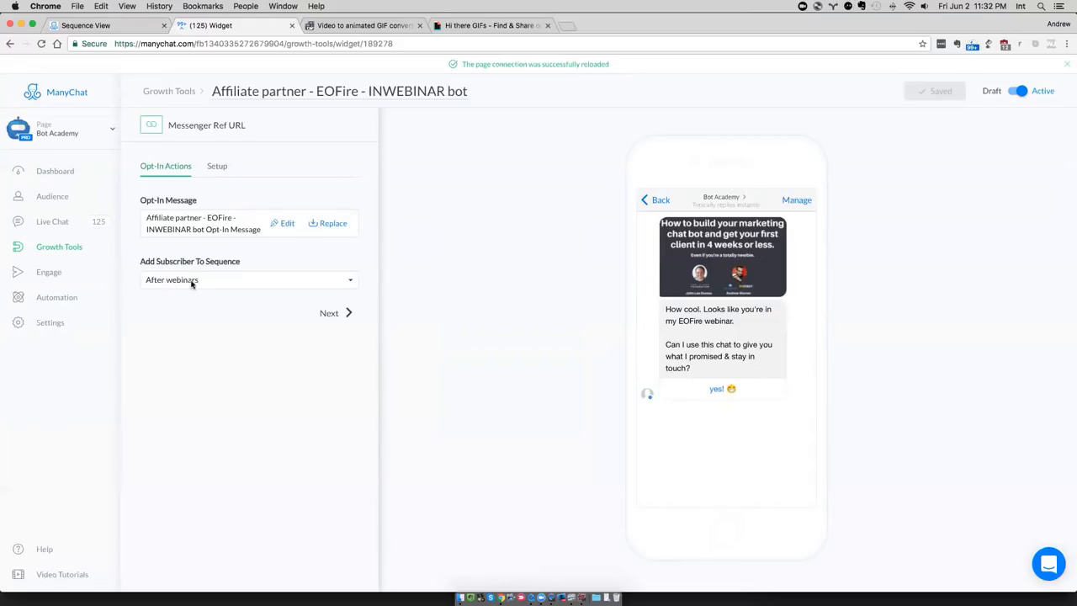
Open Bot Academy's "After webinars" sequence and view its "Give what you promised" message along with the "Go for it." reply.
click(70, 298)
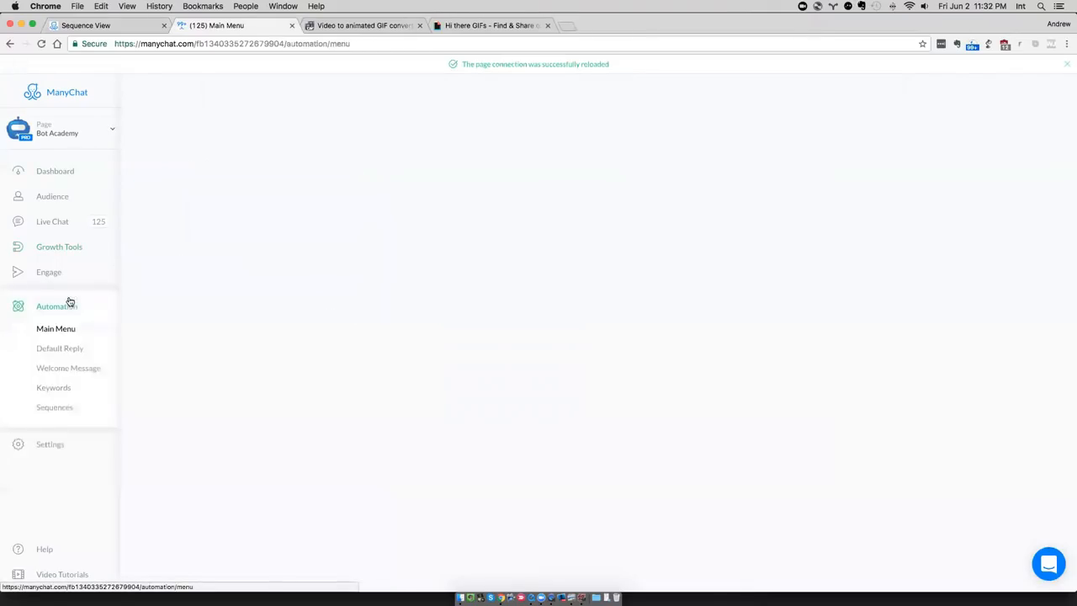
click(62, 415)
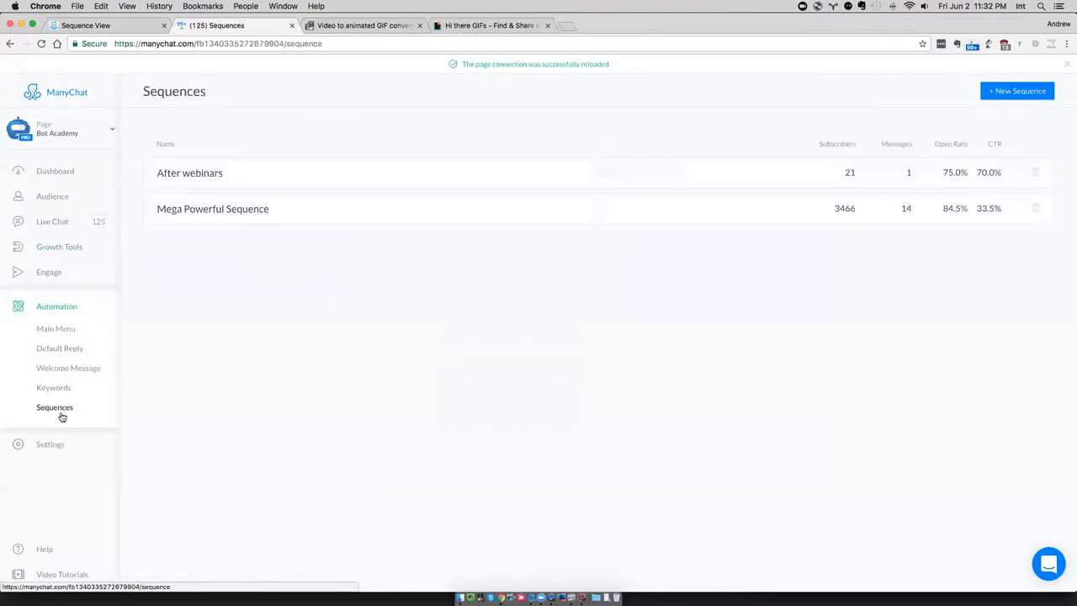
click(197, 173)
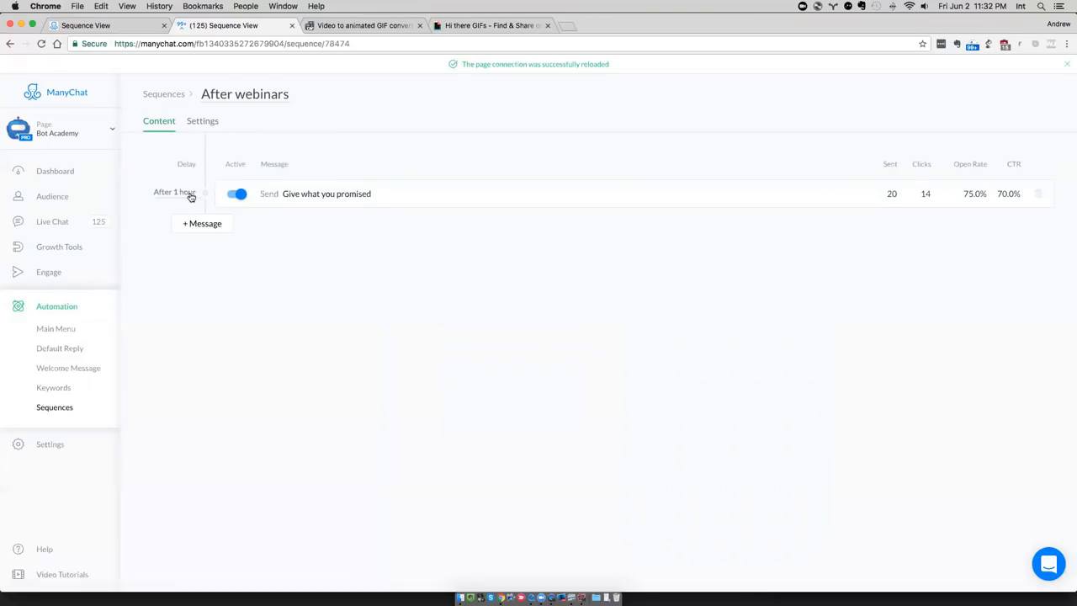
click(303, 197)
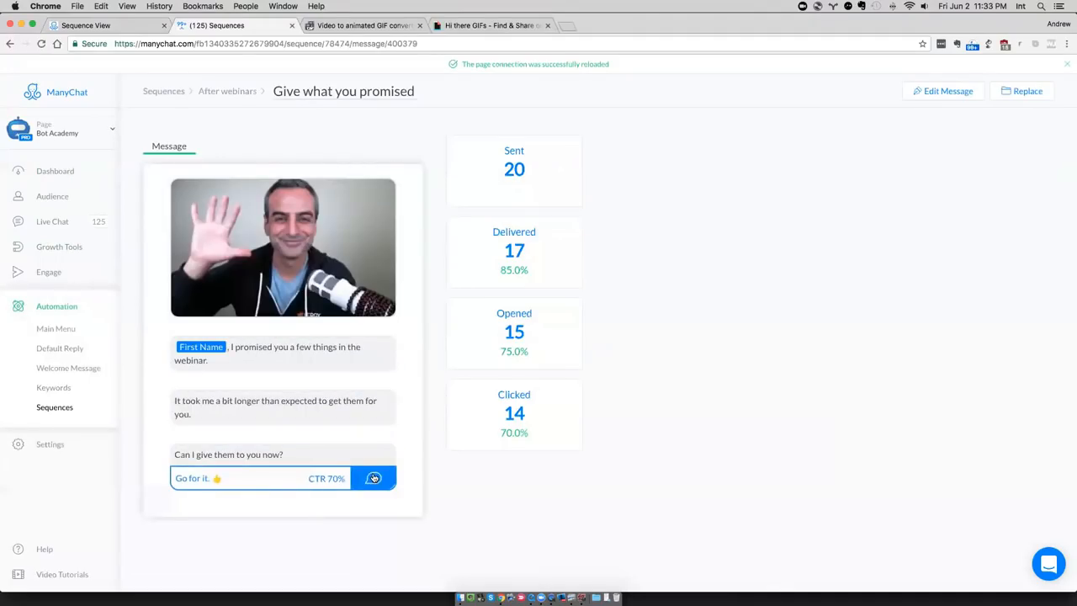
click(373, 478)
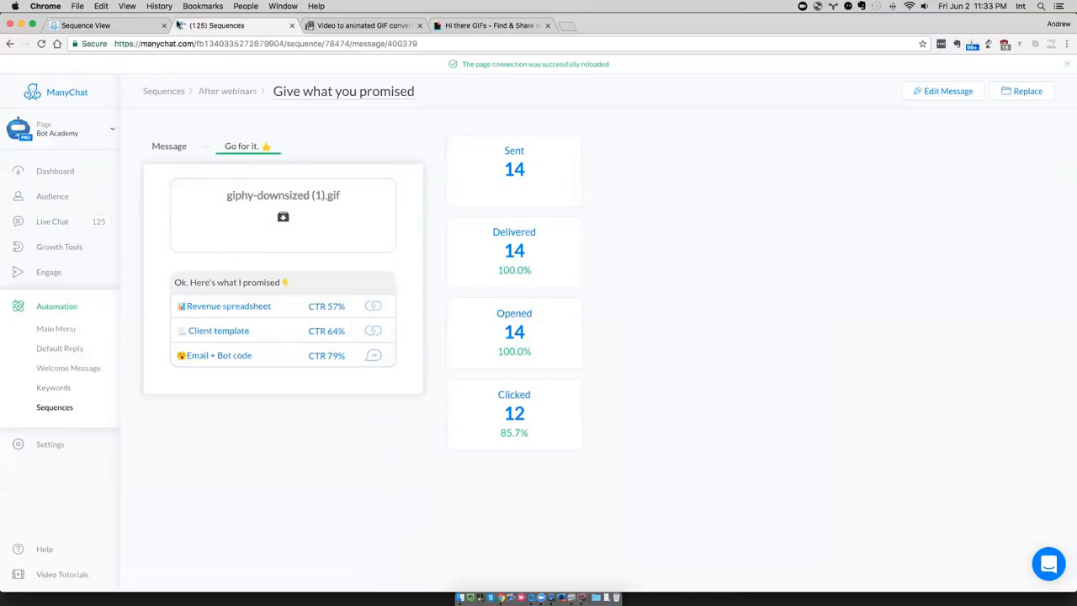
Return to the New teaching demo sequence, check the first message's delay, and activate "lesson 1: stretch" and "lesson 2: rest".
click(115, 26)
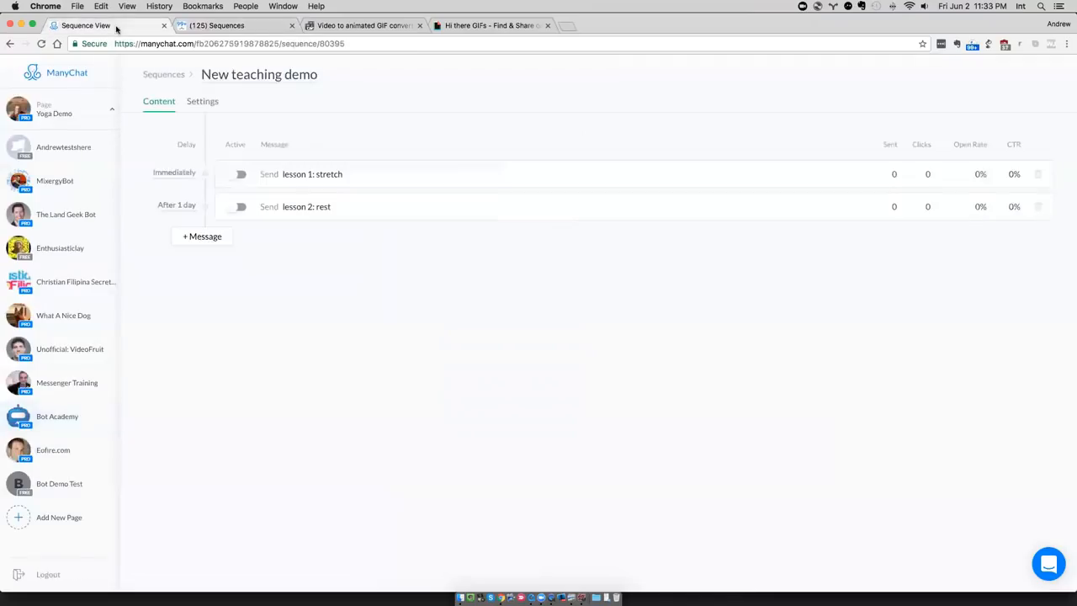
click(179, 174)
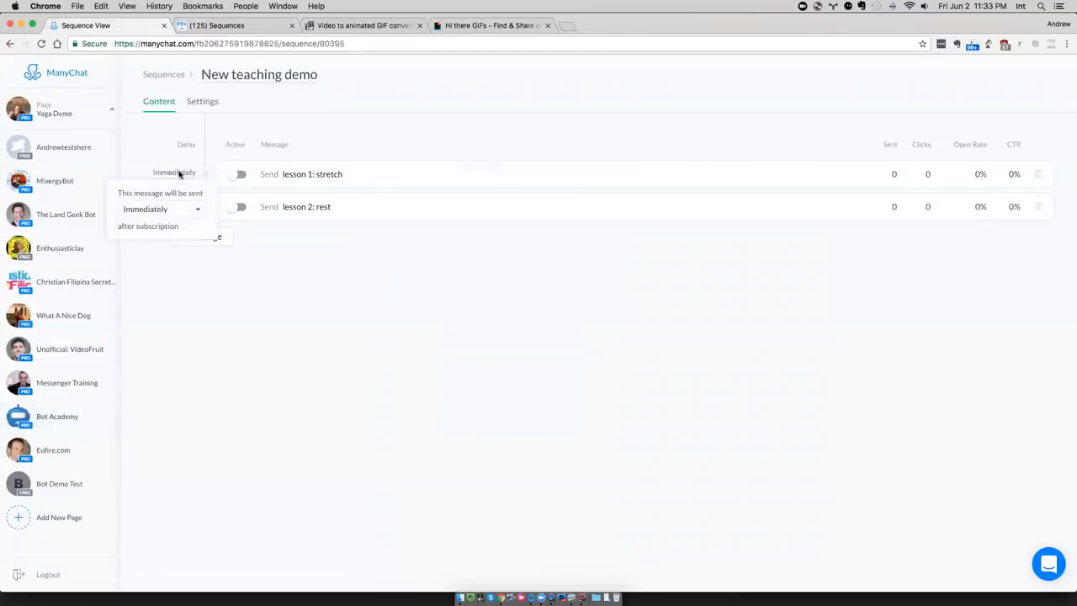
click(324, 283)
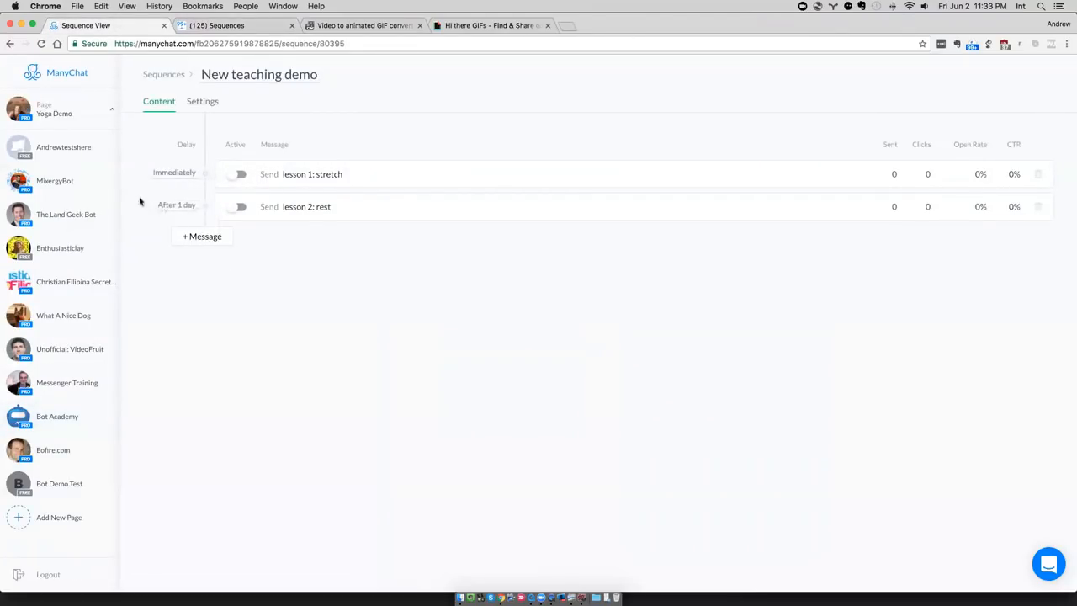
click(237, 175)
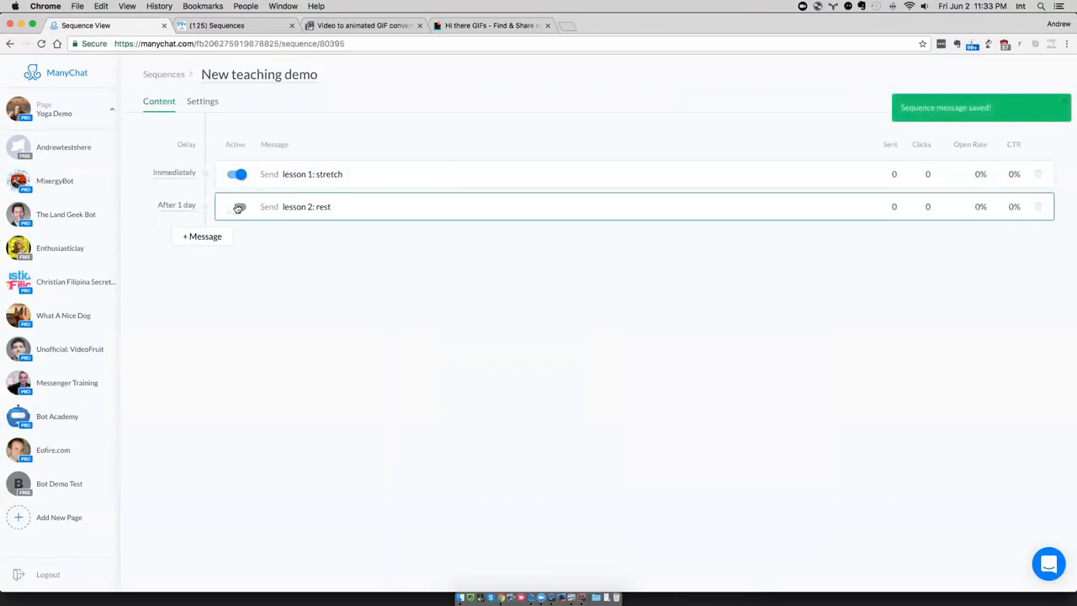
click(238, 207)
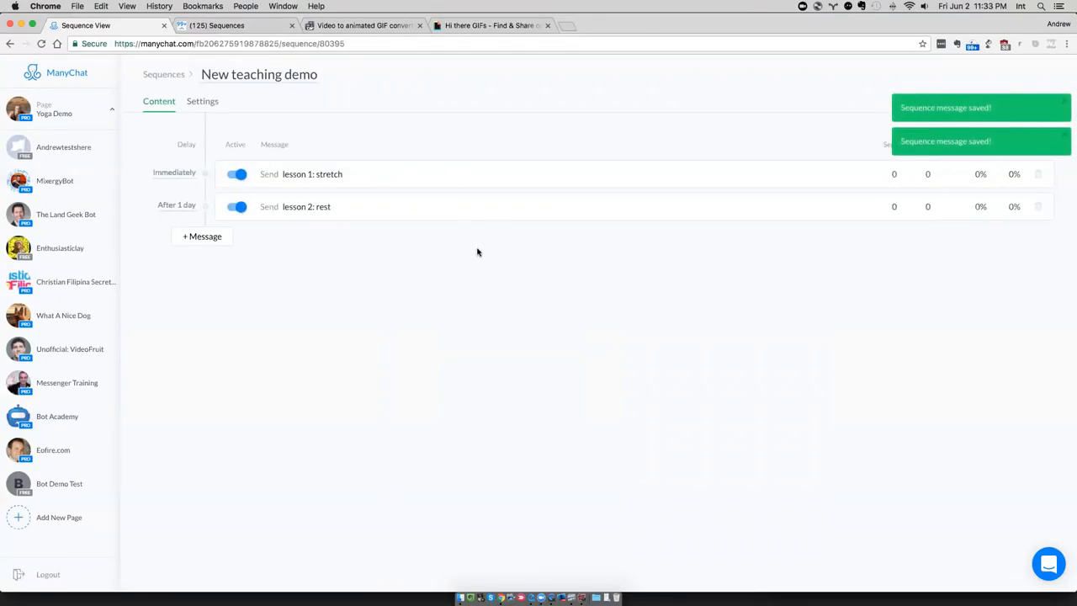
Enable the sending time and day limit for the New teaching demo sequence and exclude Saturday and Sunday.
click(203, 102)
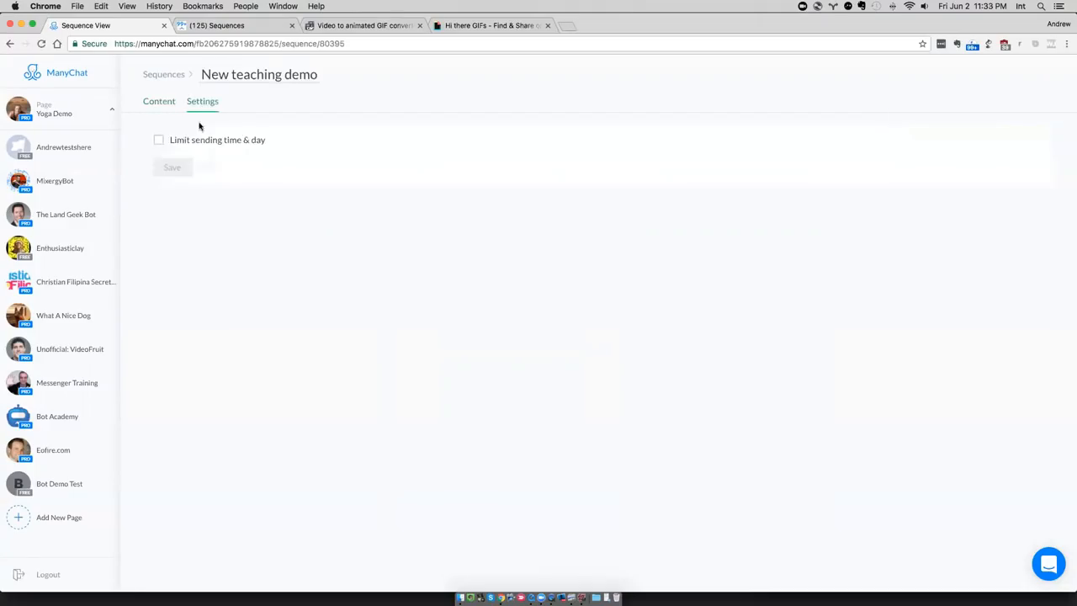
click(160, 141)
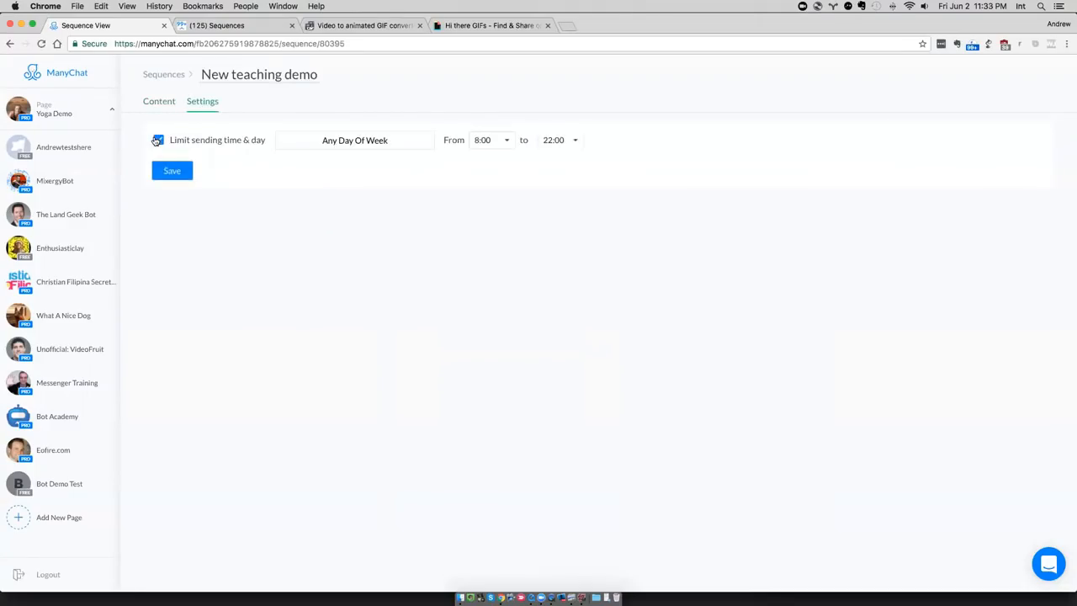
click(333, 143)
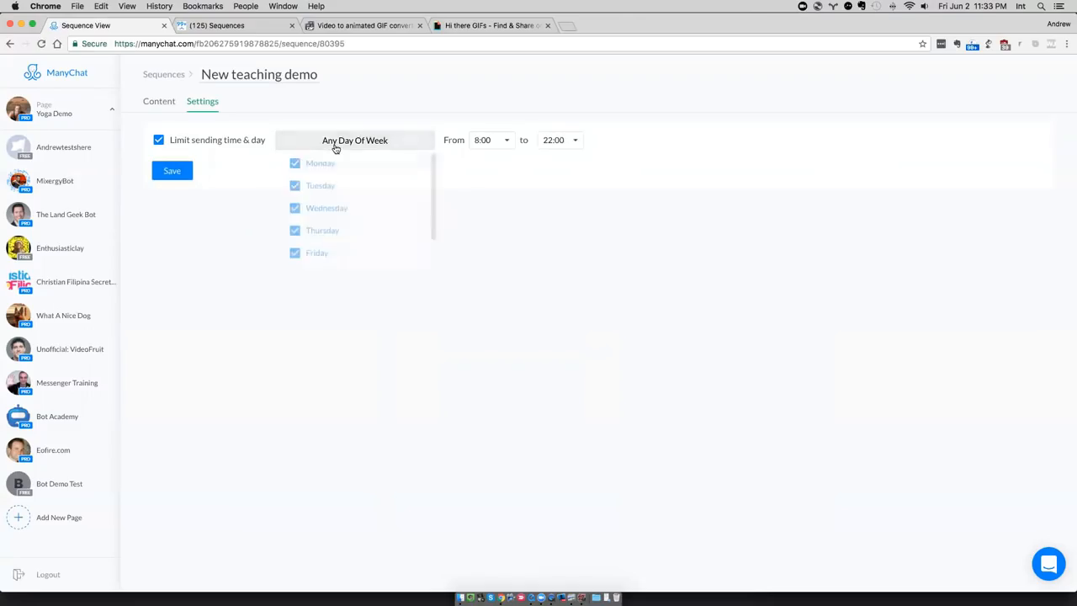
scroll(335, 249, down, 2)
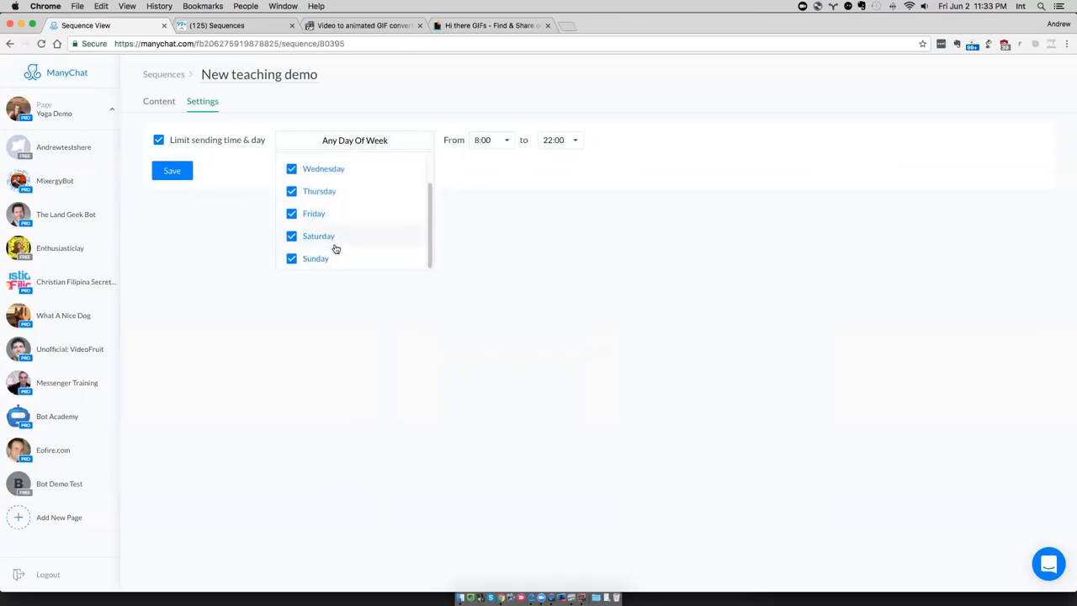
click(292, 238)
click(292, 259)
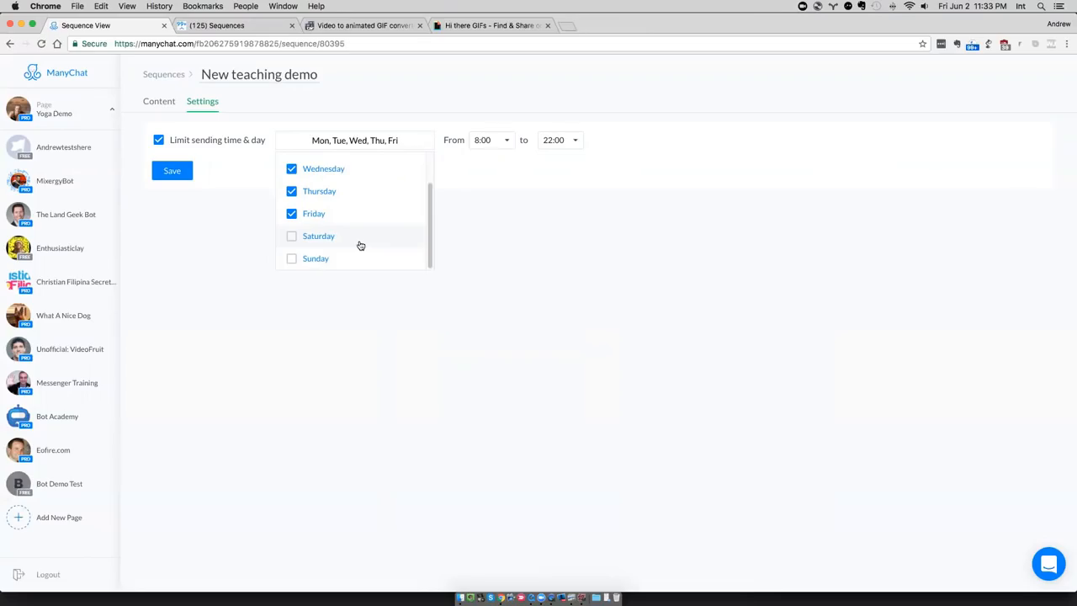
scroll(353, 236, up, 3)
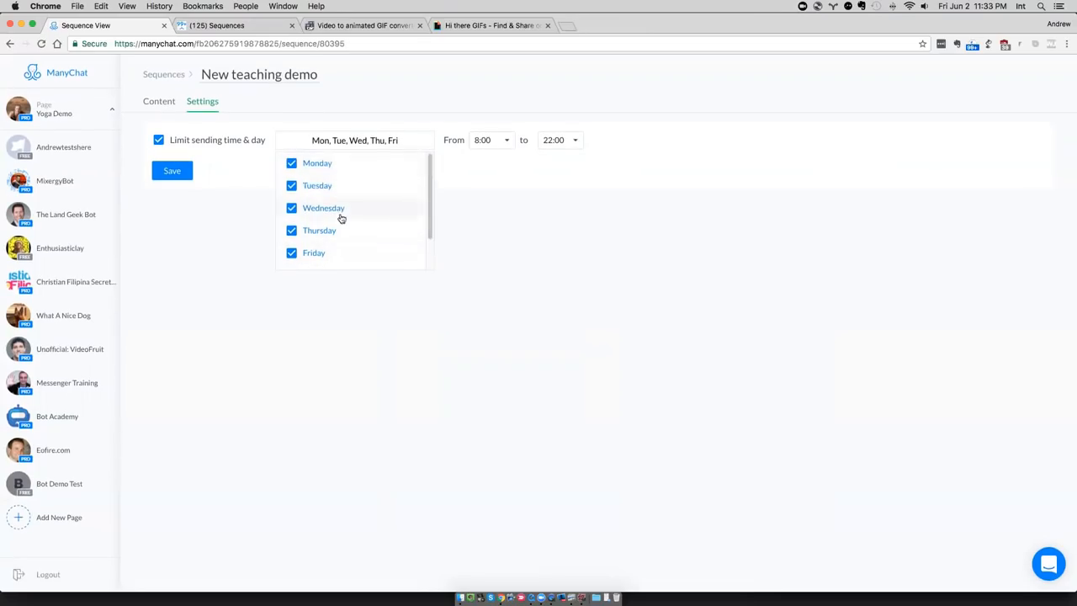
click(488, 274)
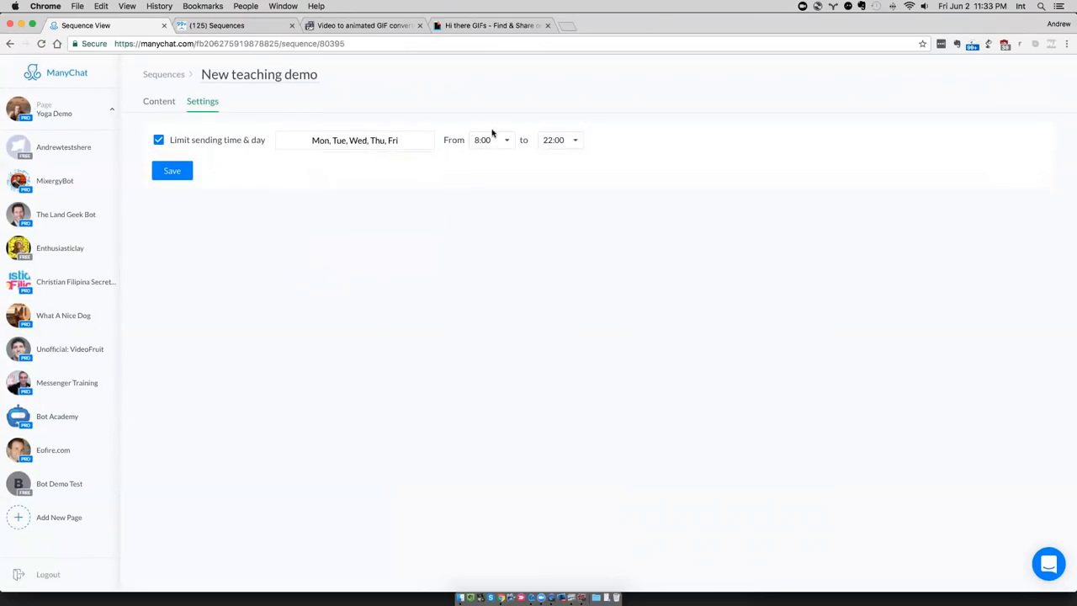
Set the end of the sequence's sending window to 9:00 and save the settings.
click(568, 141)
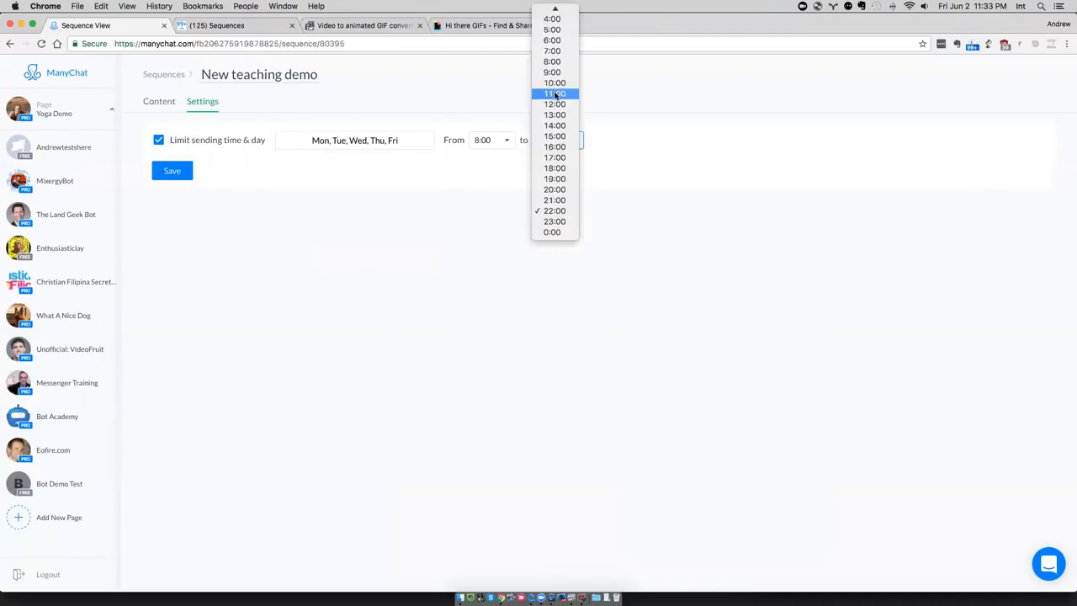
scroll(555, 95, up, 3)
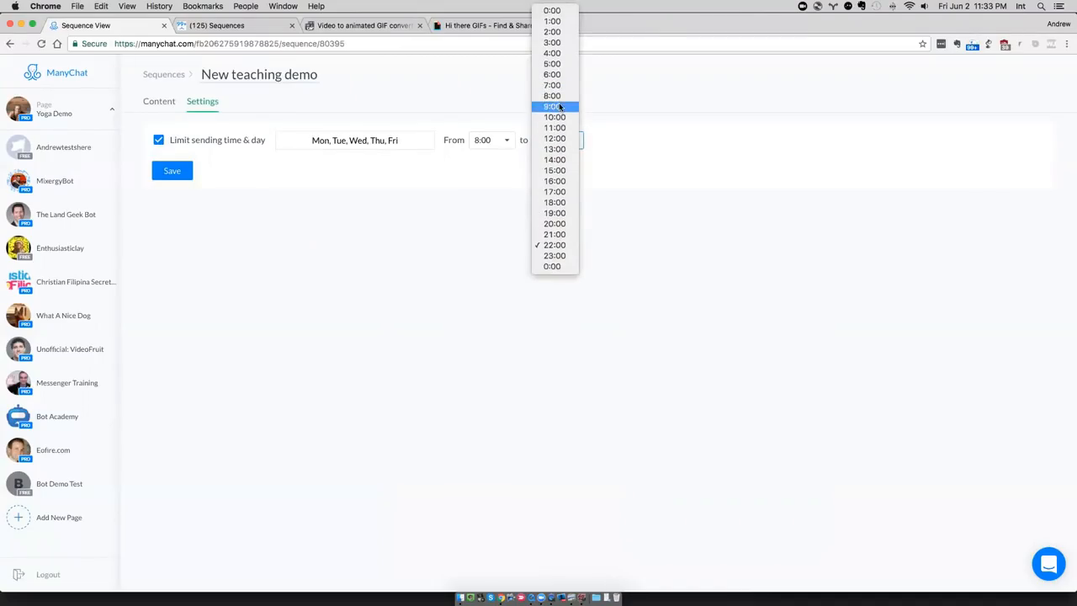
click(559, 107)
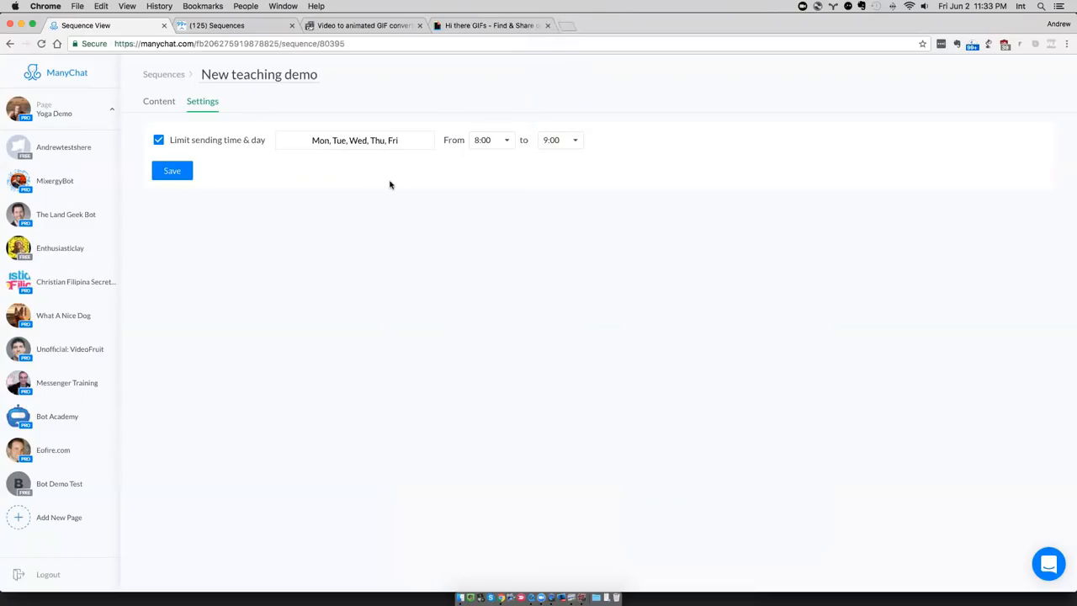
click(172, 172)
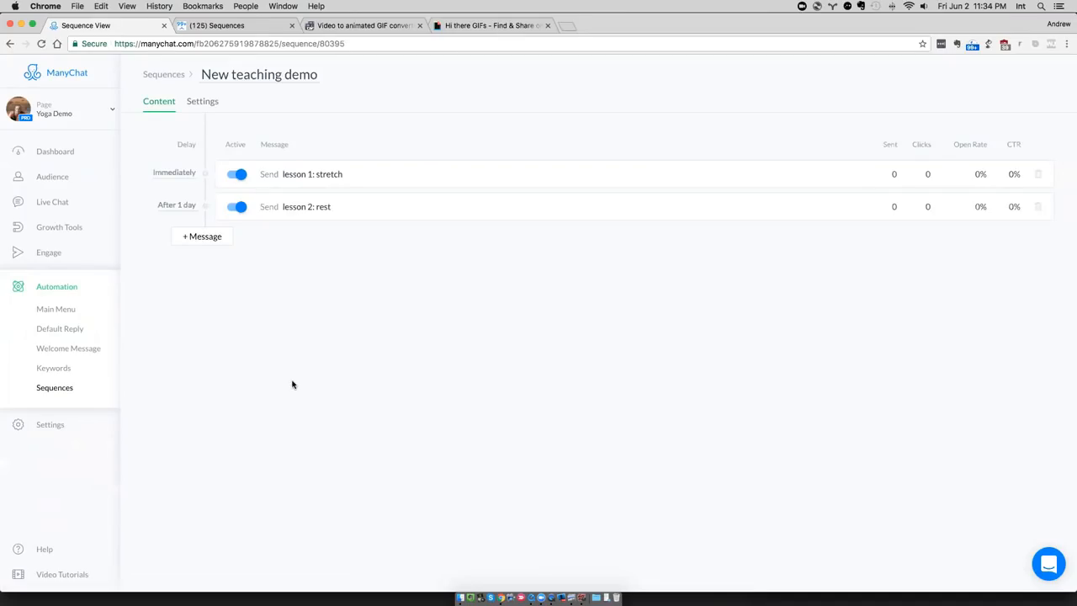
Review the saved sending limits of the sequence and briefly bring up the QuickTime Player movie recording window.
click(207, 104)
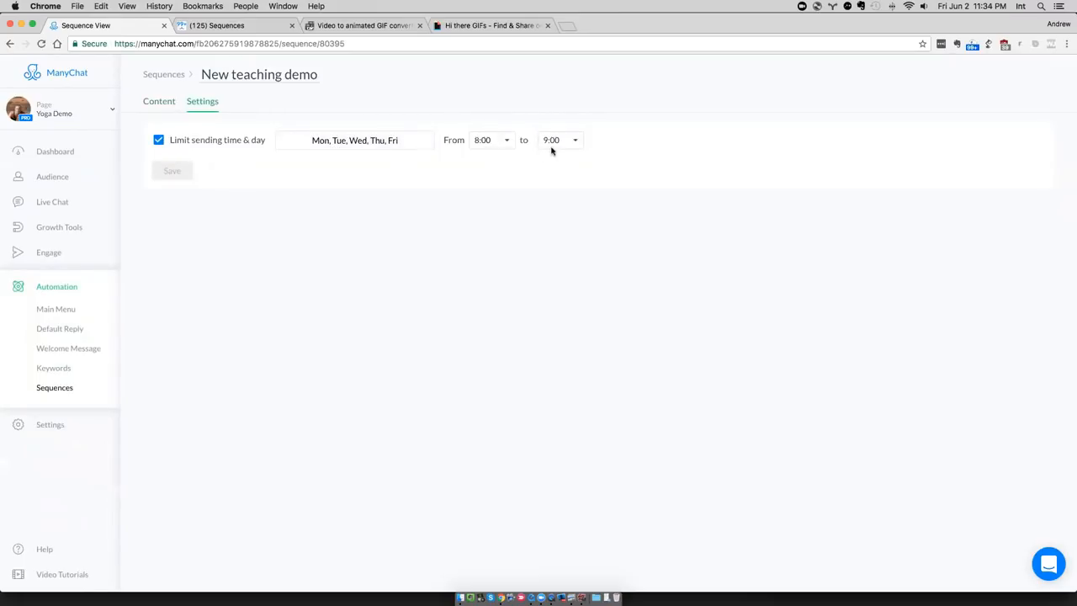
click(551, 597)
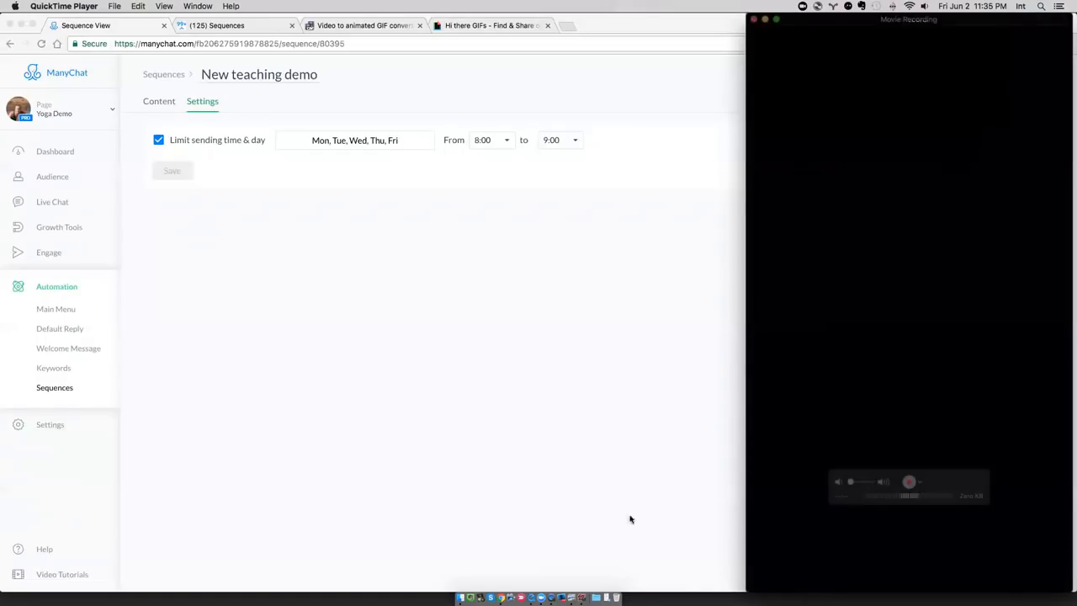
click(487, 473)
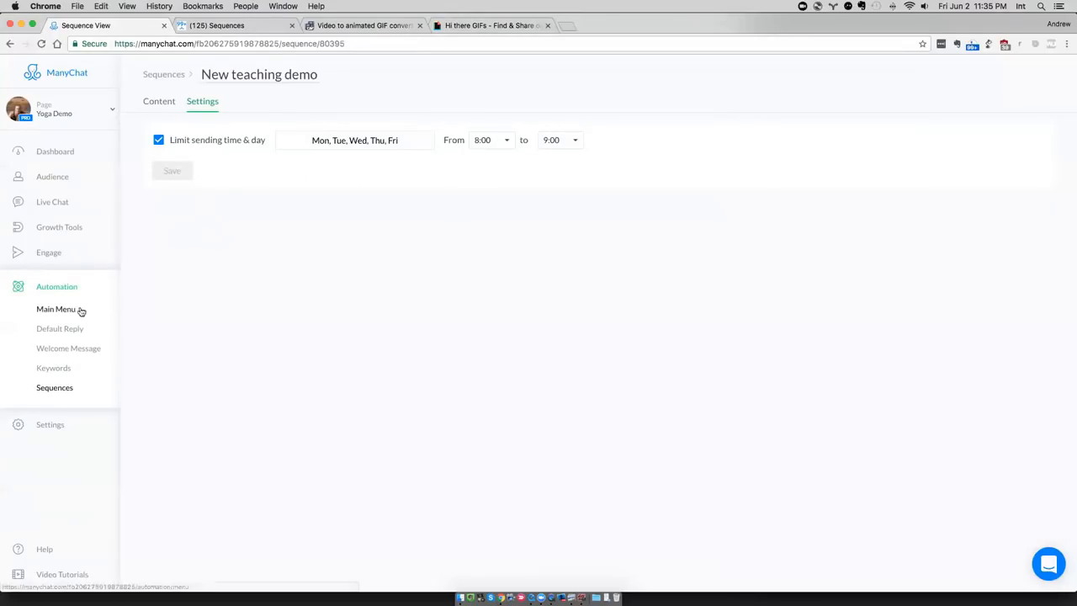
Open the Yoga Demo page's broadcasts and start a new broadcast to view its message editor.
click(53, 255)
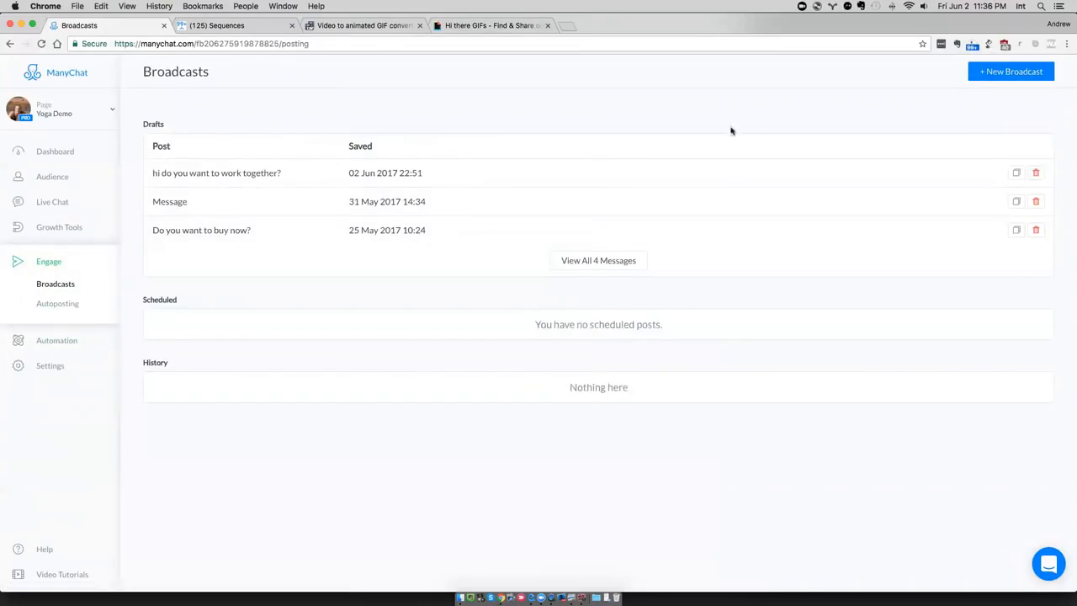
click(988, 74)
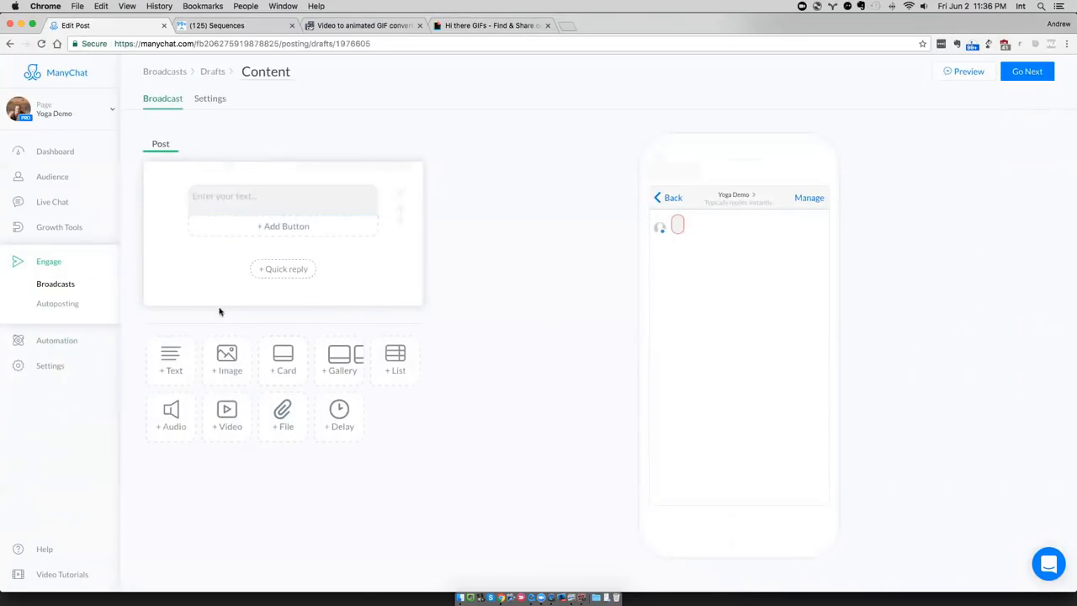
Open the older demo sequence from the Yoga Demo page's sequences and examine the open rate of its "Day 1 tip" message.
click(48, 339)
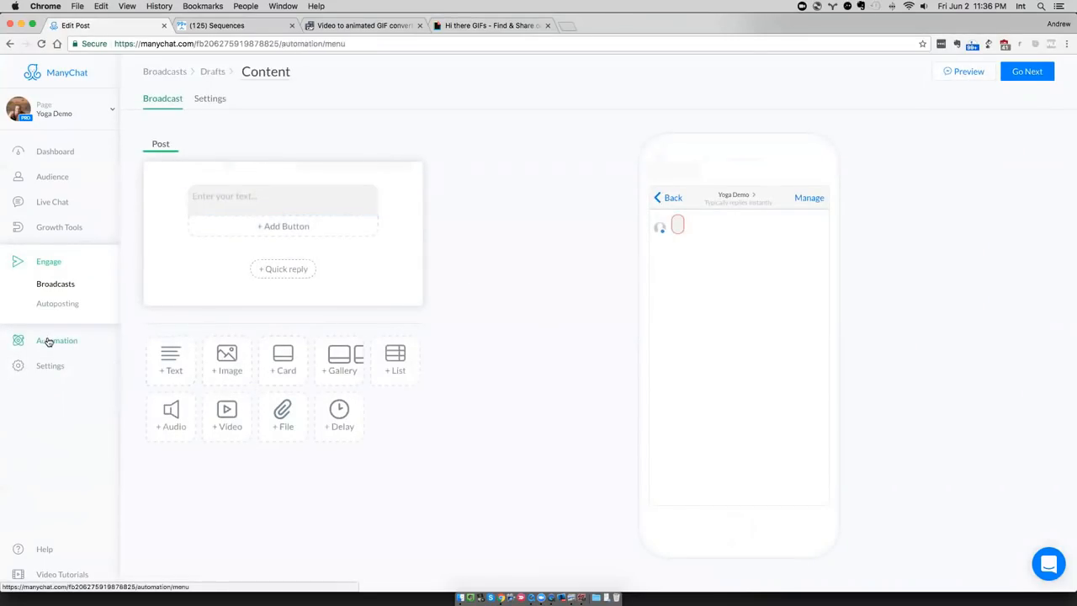
click(54, 387)
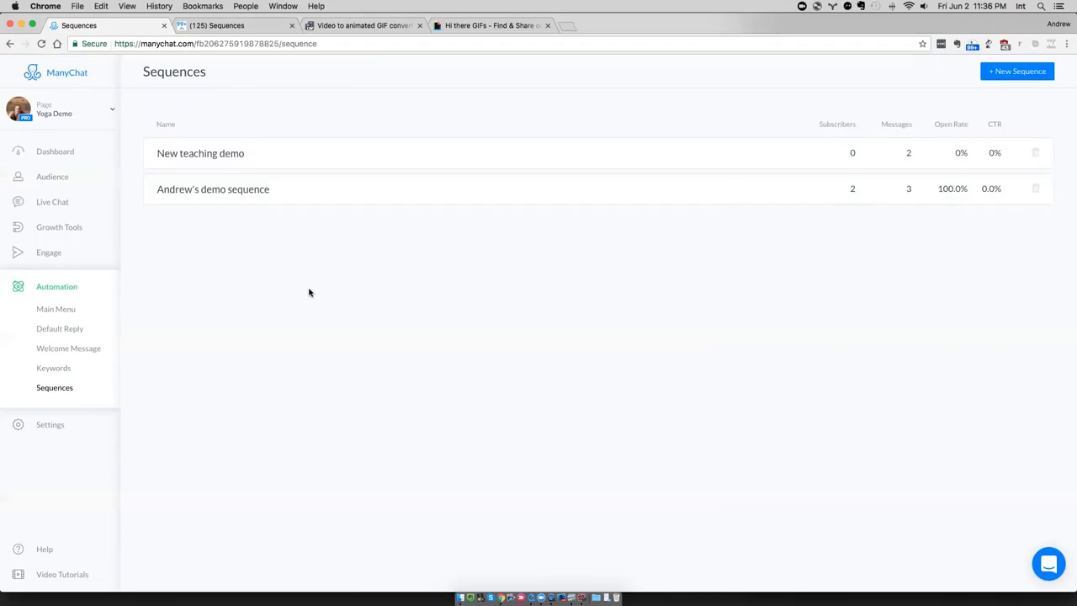
click(305, 200)
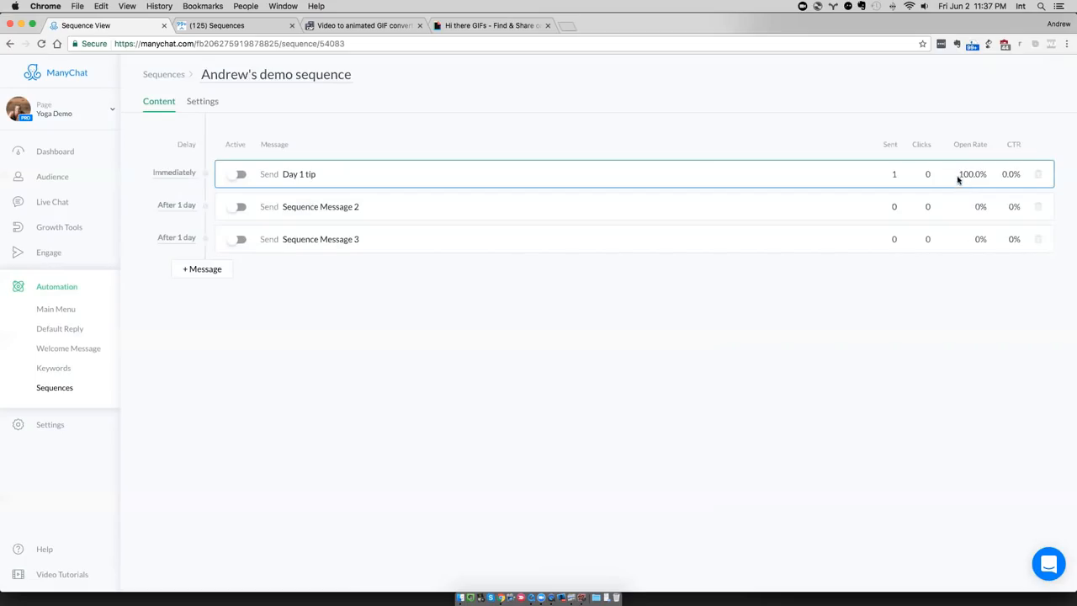
mouse_move(960, 175)
mouse_down()
mouse_move(1006, 176)
mouse_move(970, 175)
mouse_up()
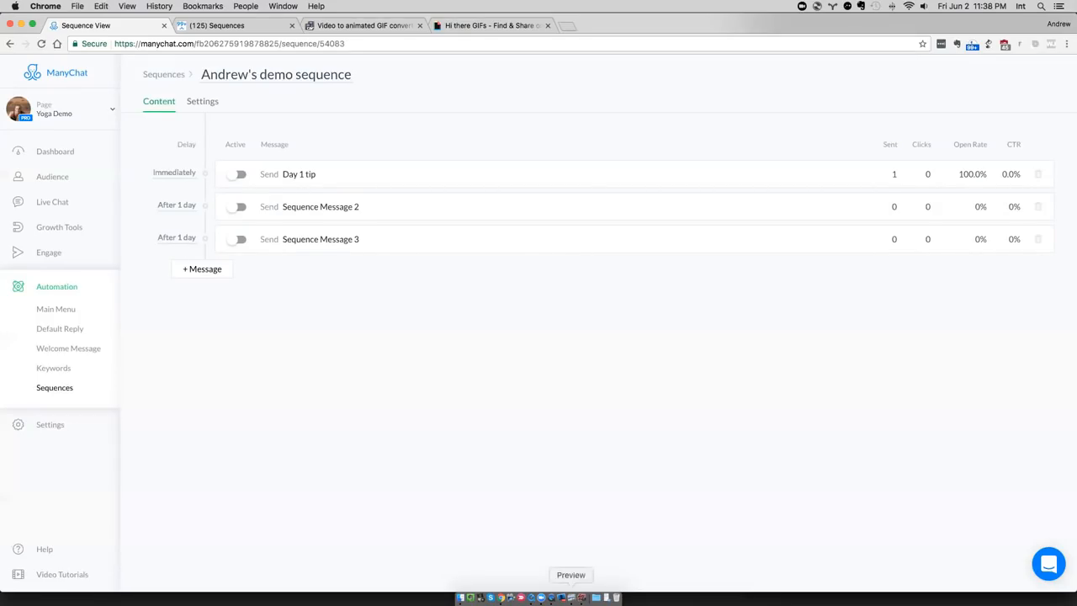
Switch to the Bot Academy course PDF in Preview and show page 64, "Have an "I don't know" reply".
click(572, 597)
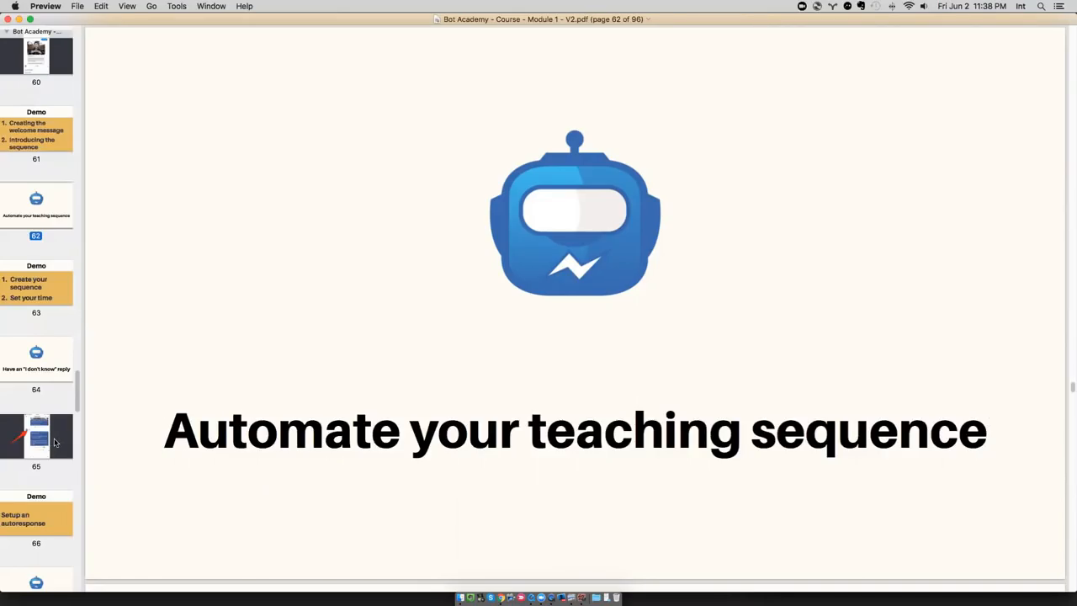
click(37, 366)
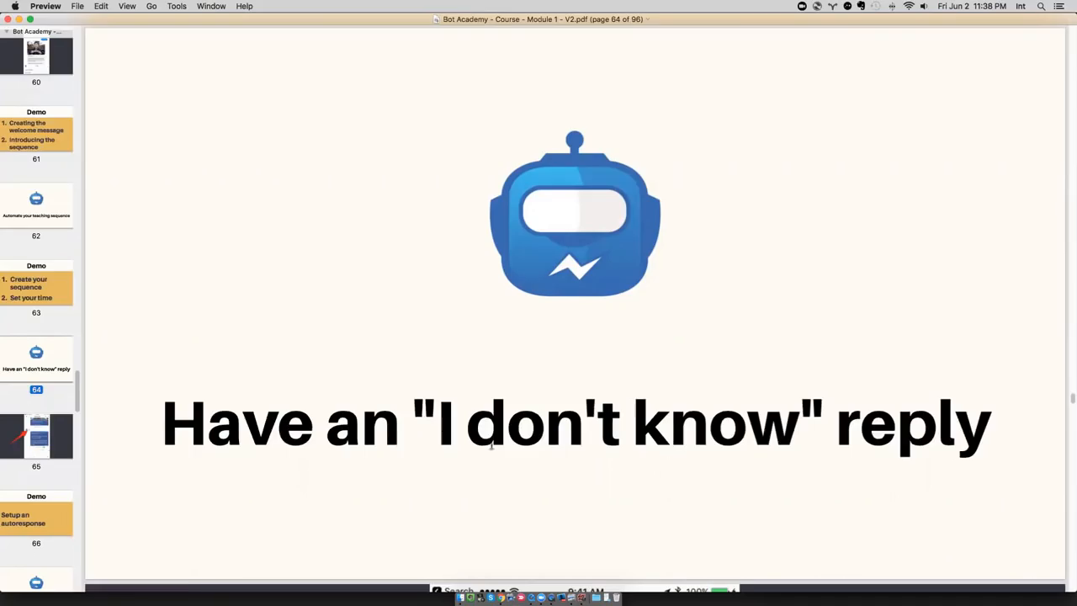
Show page 65 of the course PDF and switch to Chrome to open the Yoga Demo page's default reply in ManyChat.
click(39, 436)
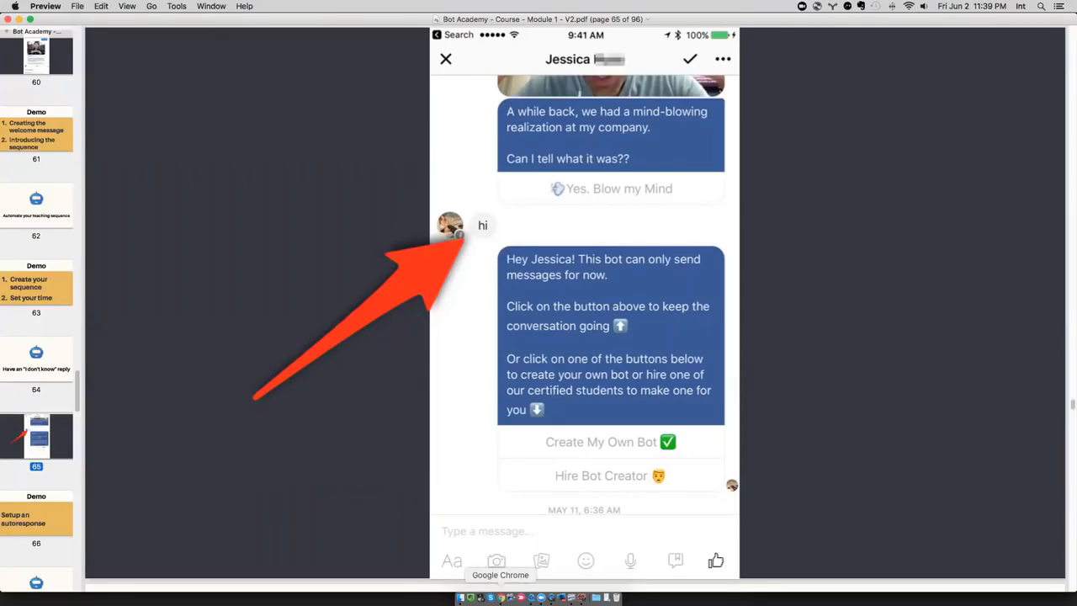
click(501, 597)
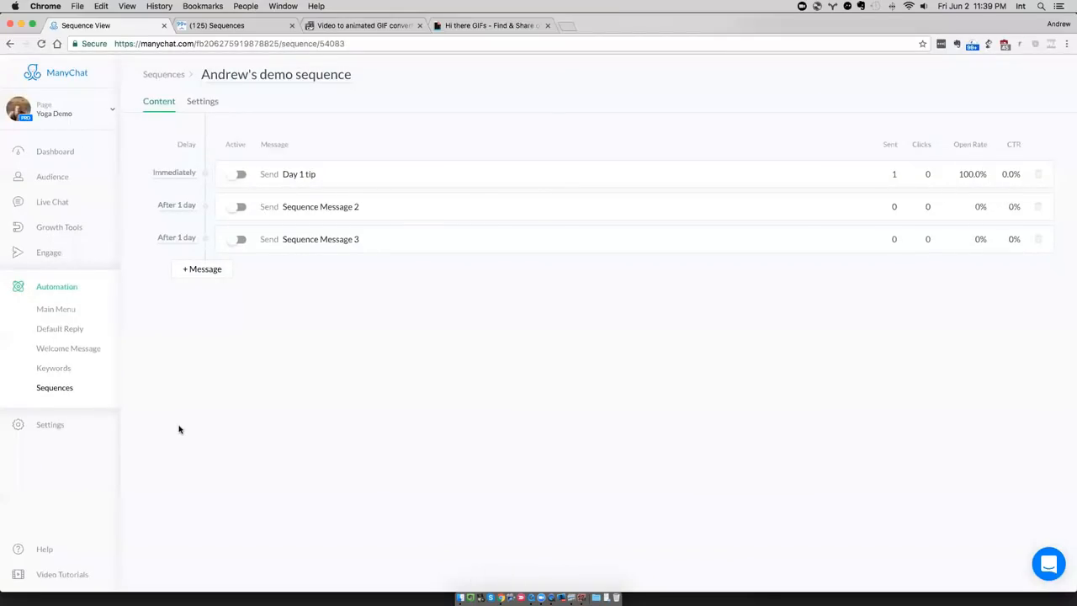
click(60, 330)
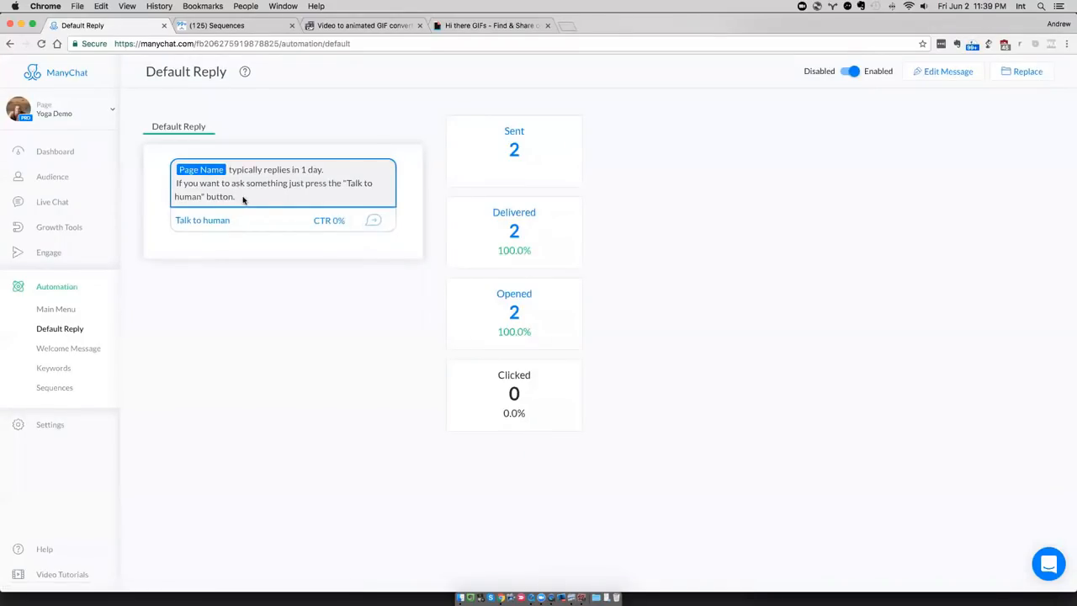
Narrow the Chrome window and place the QuickTime Player phone view of the Yoga Demo chat beside it.
key(ctrl+alt+Left)
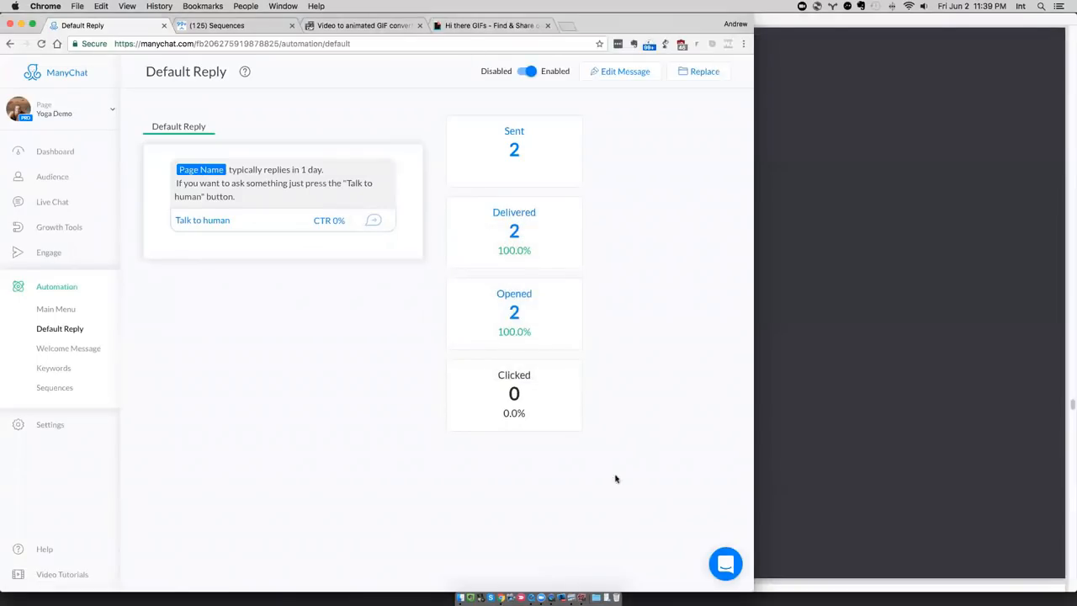
click(551, 598)
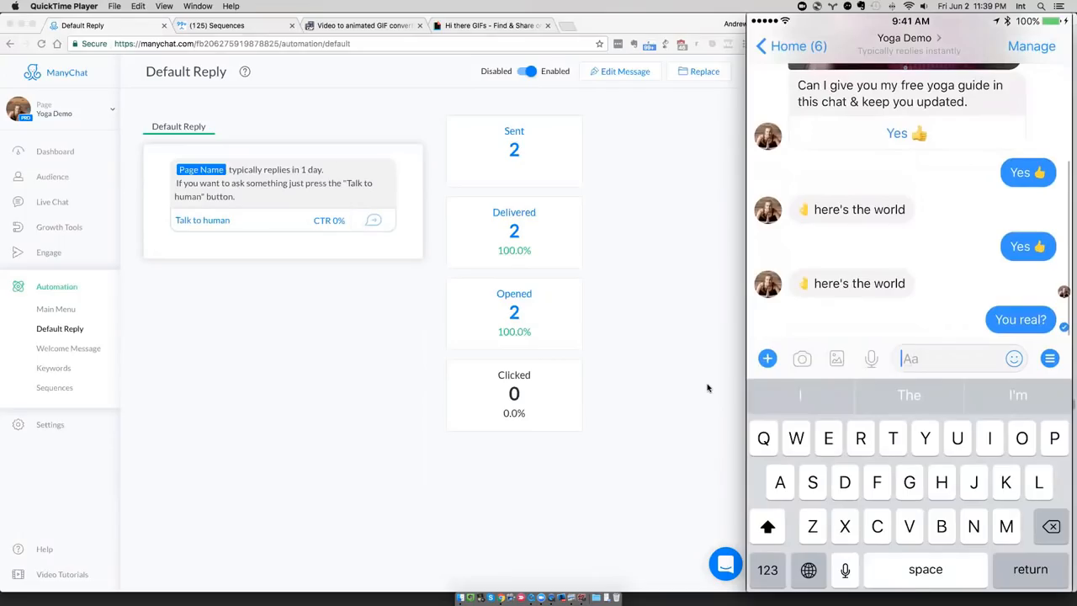
click(707, 388)
Publish the Yoga Demo default reply from its editor and test it by sending "R u real?" in the phone chat.
click(605, 70)
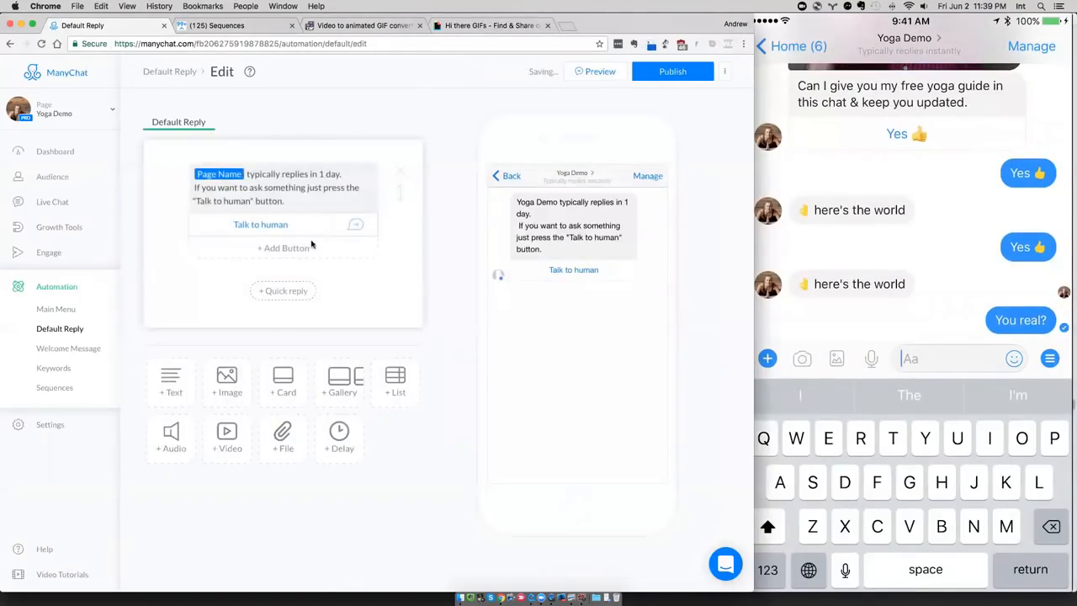
click(665, 72)
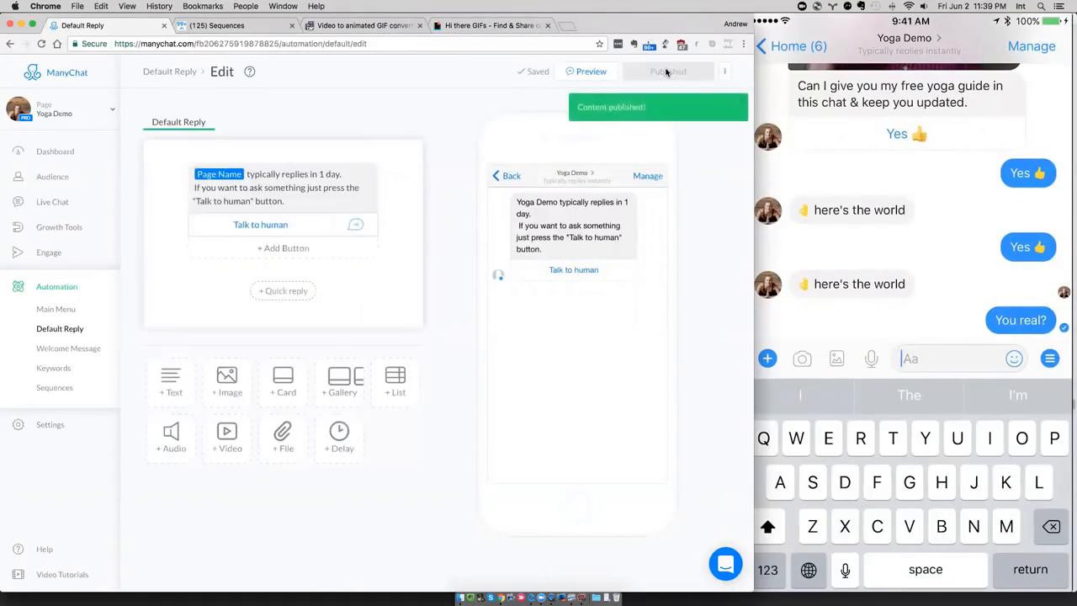
click(170, 70)
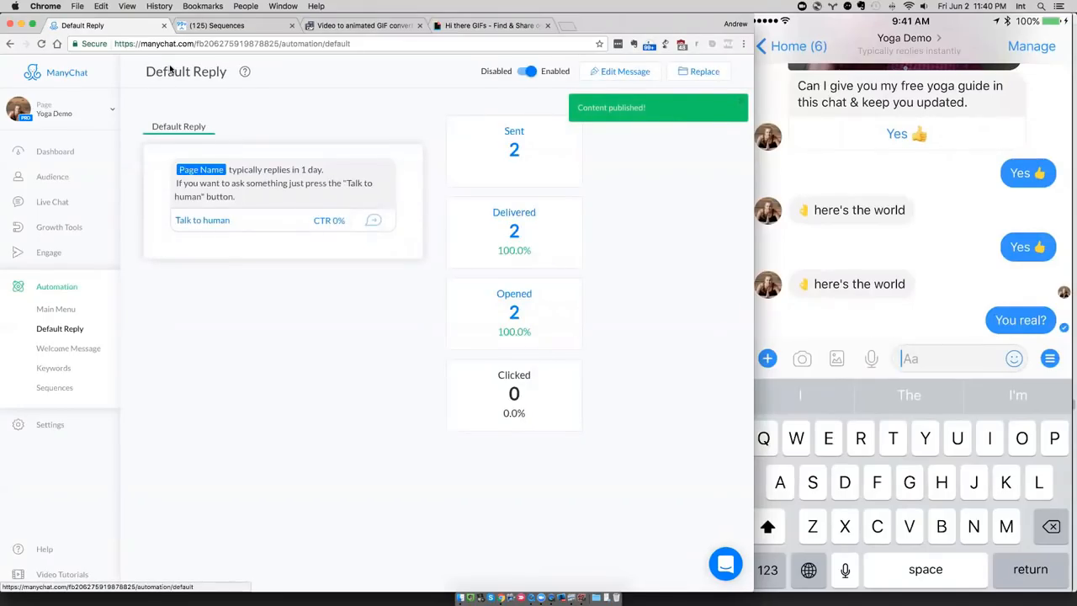
text(R u re)
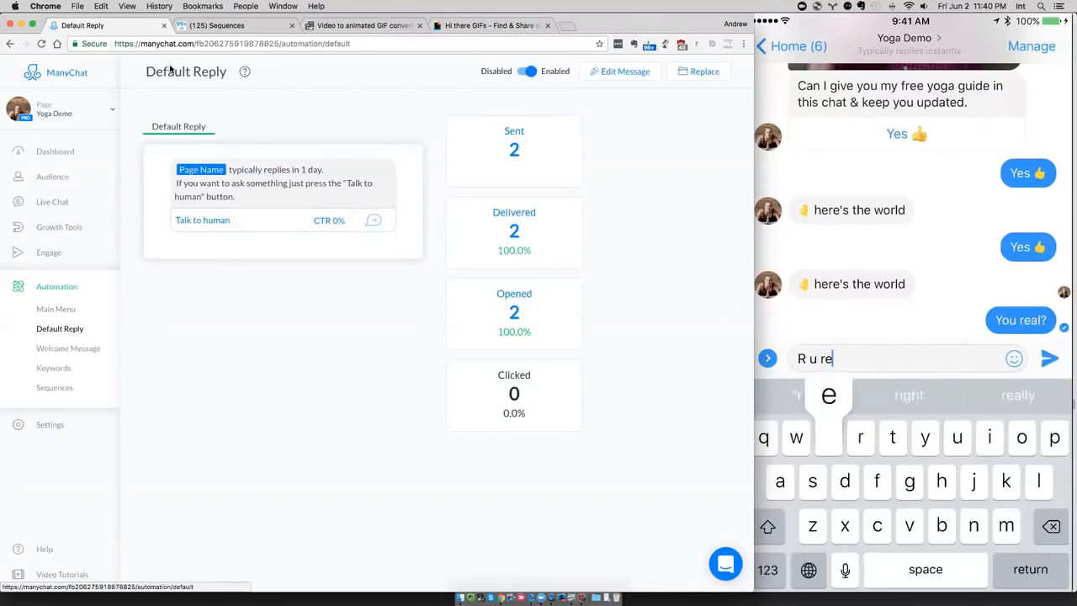
text(al?)
key(Return)
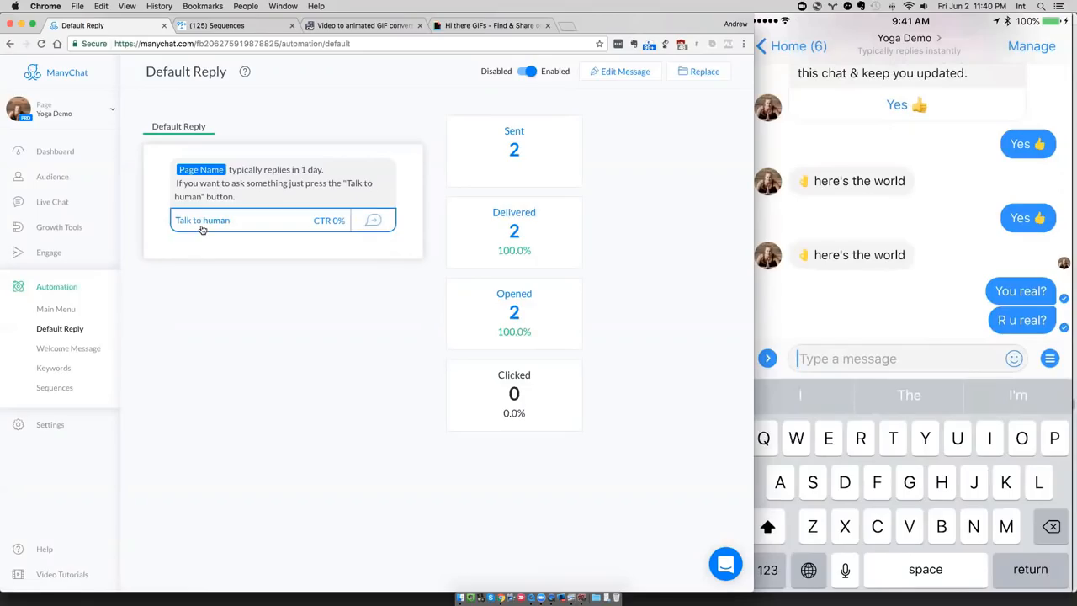
Send a preview of the Yoga Demo default reply to Messenger and return to the reply's overview.
click(607, 72)
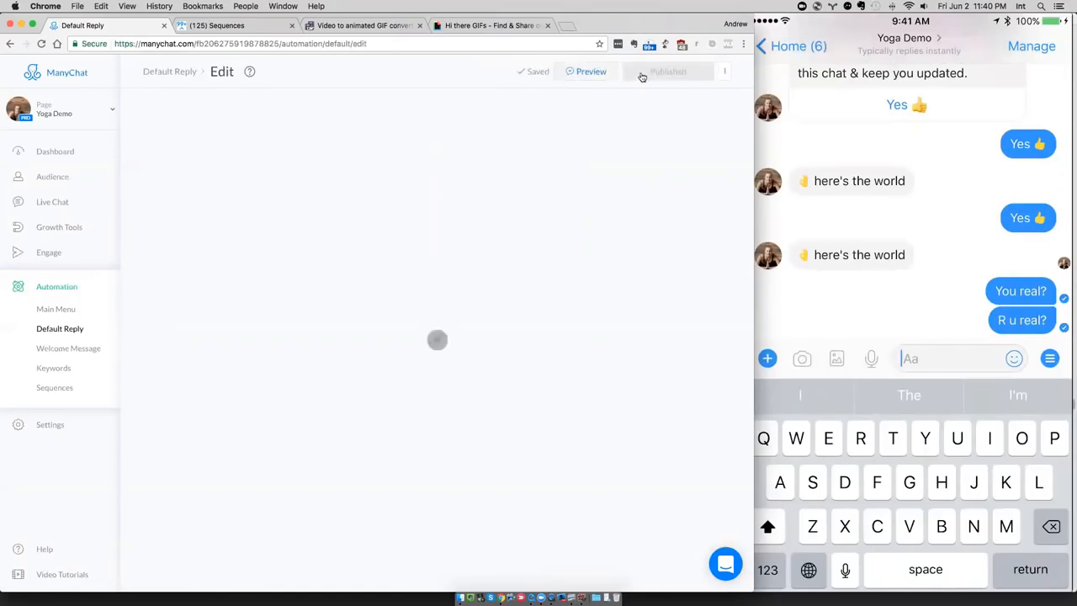
click(590, 73)
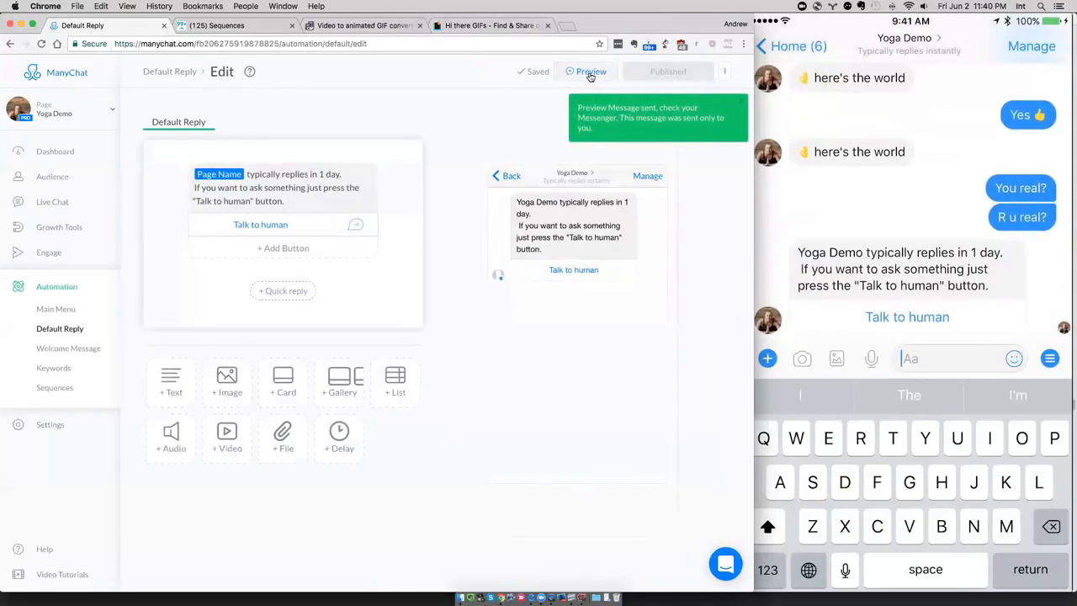
click(176, 74)
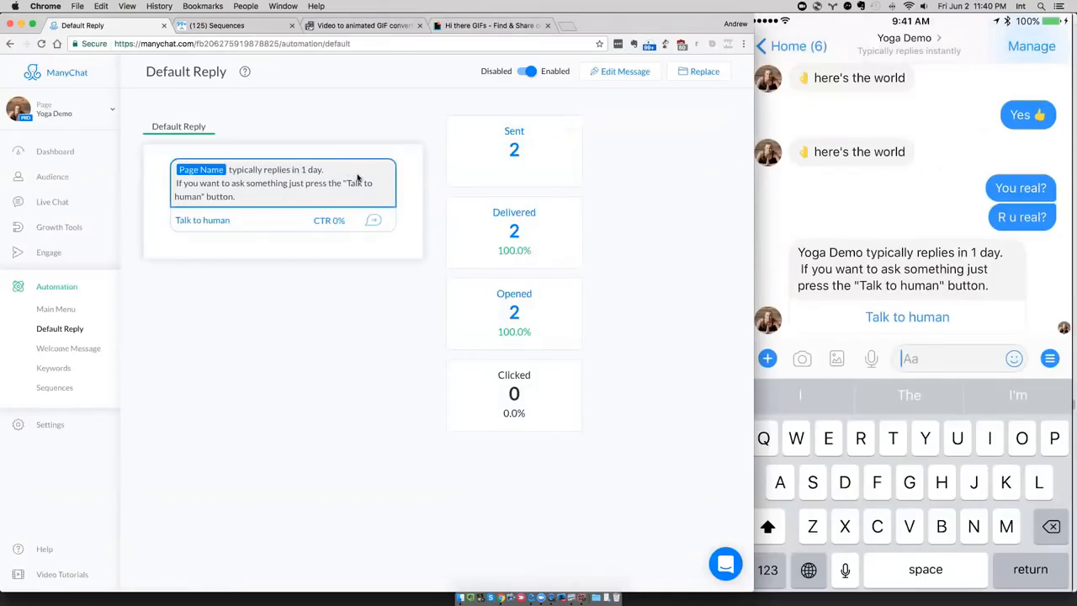
Replace the Yoga Demo default reply's message block with a new text block reading "this is just a bot...".
click(622, 72)
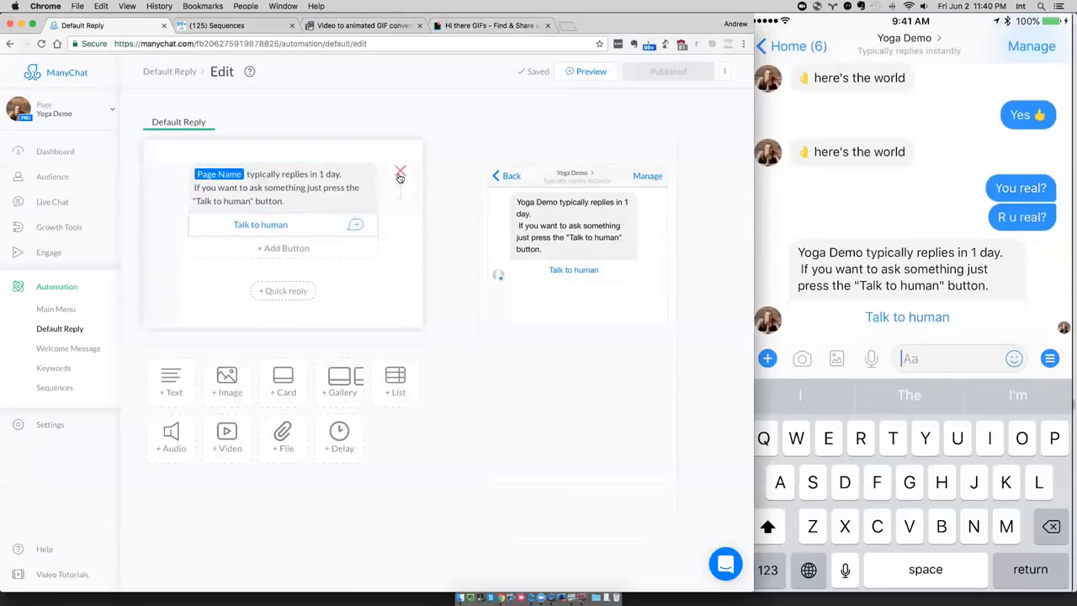
click(401, 176)
click(169, 293)
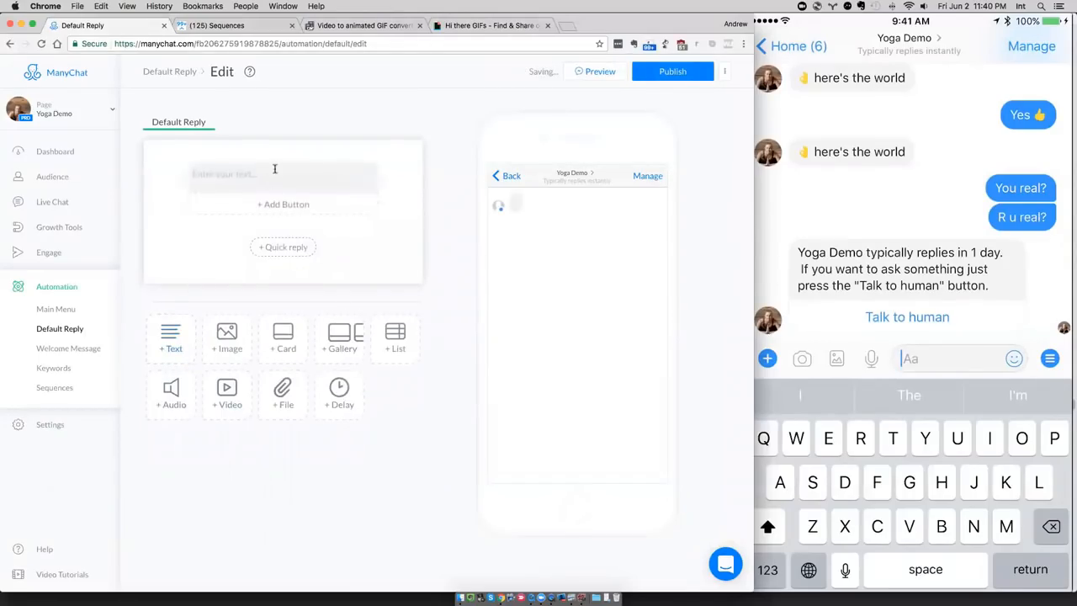
click(274, 169)
text(t)
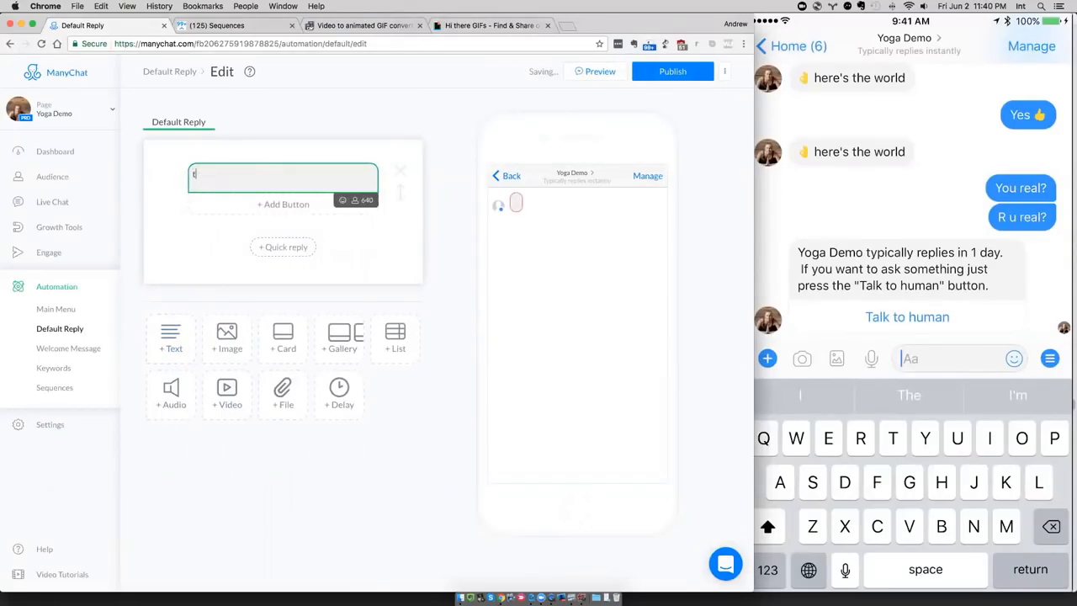
text(his is just a bot...)
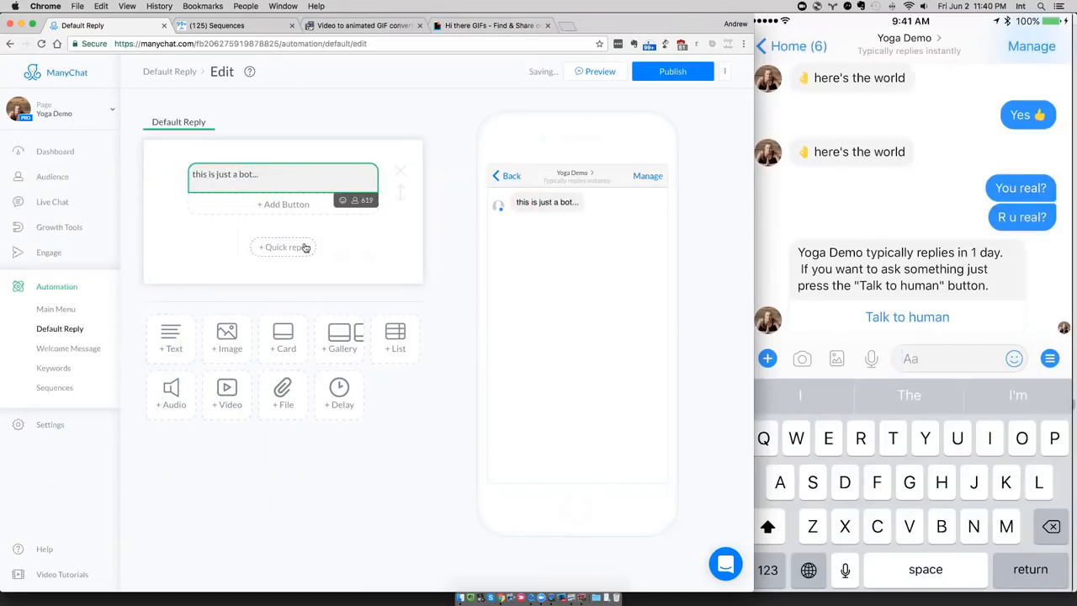
Publish the new default reply text and send a preview of it to Messenger.
click(670, 72)
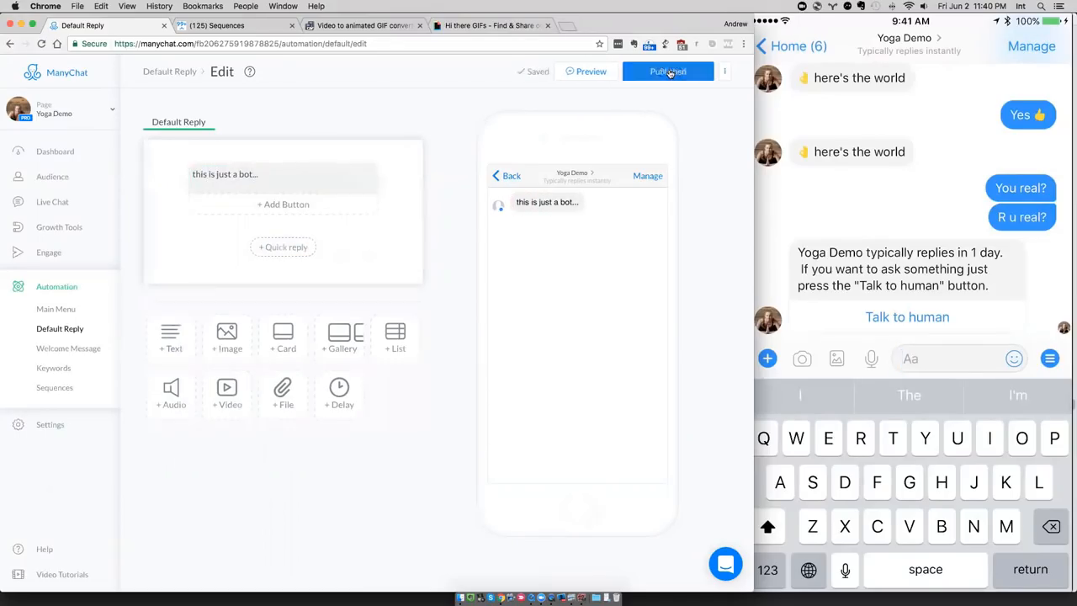
click(595, 73)
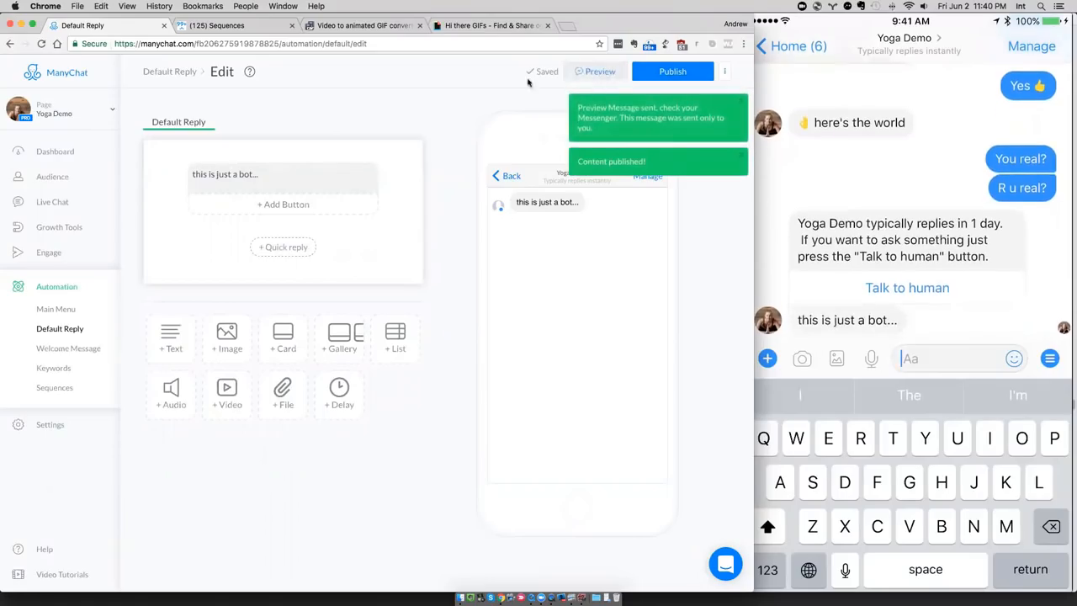
click(186, 73)
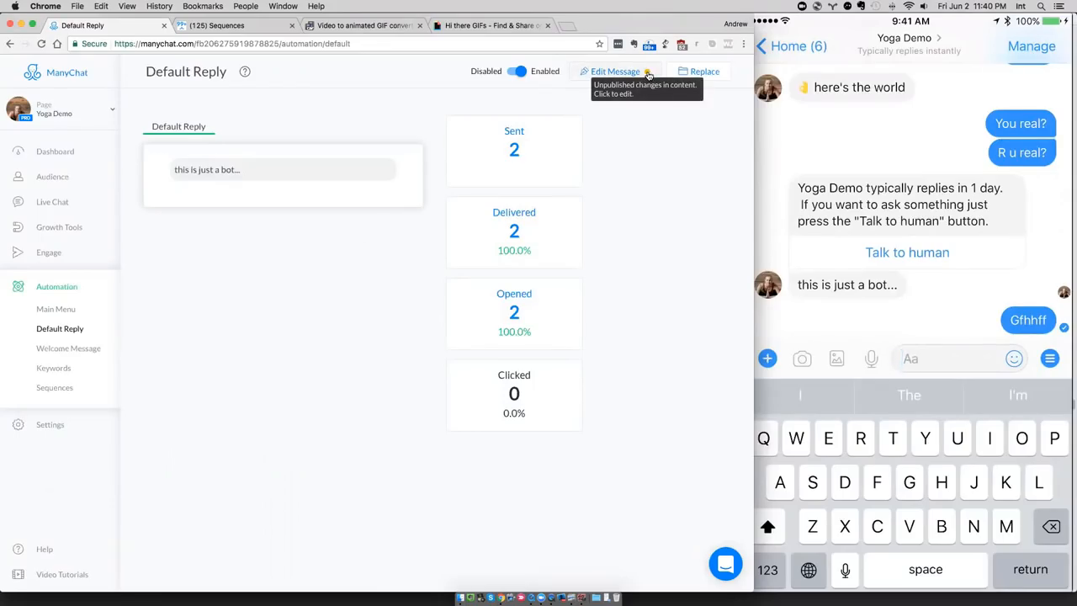
Publish the default reply's pending changes again and test it by sending "G" in the Yoga Demo phone chat.
click(648, 74)
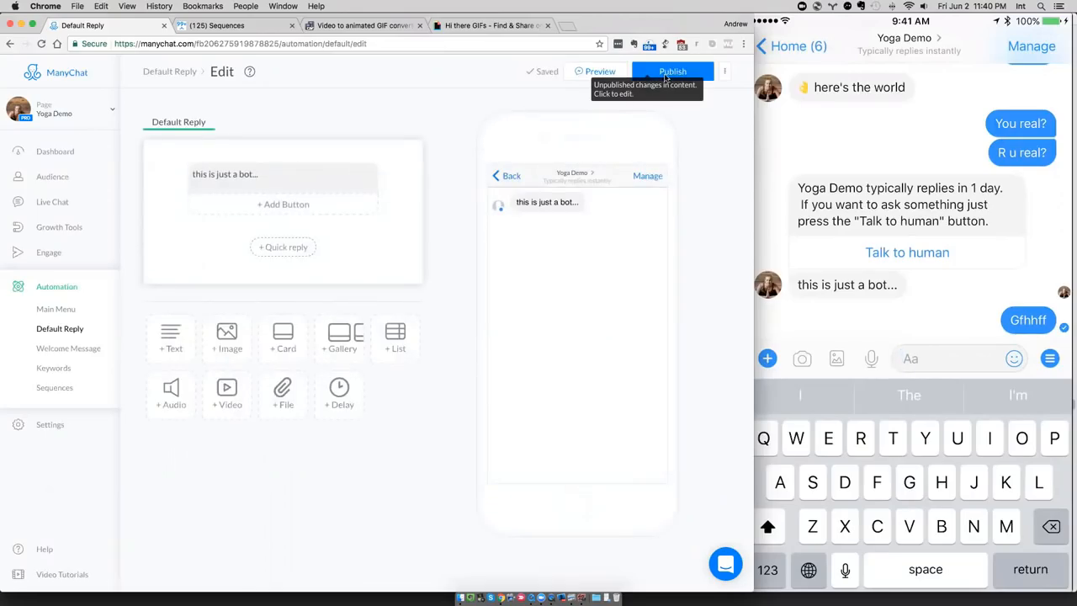
click(666, 74)
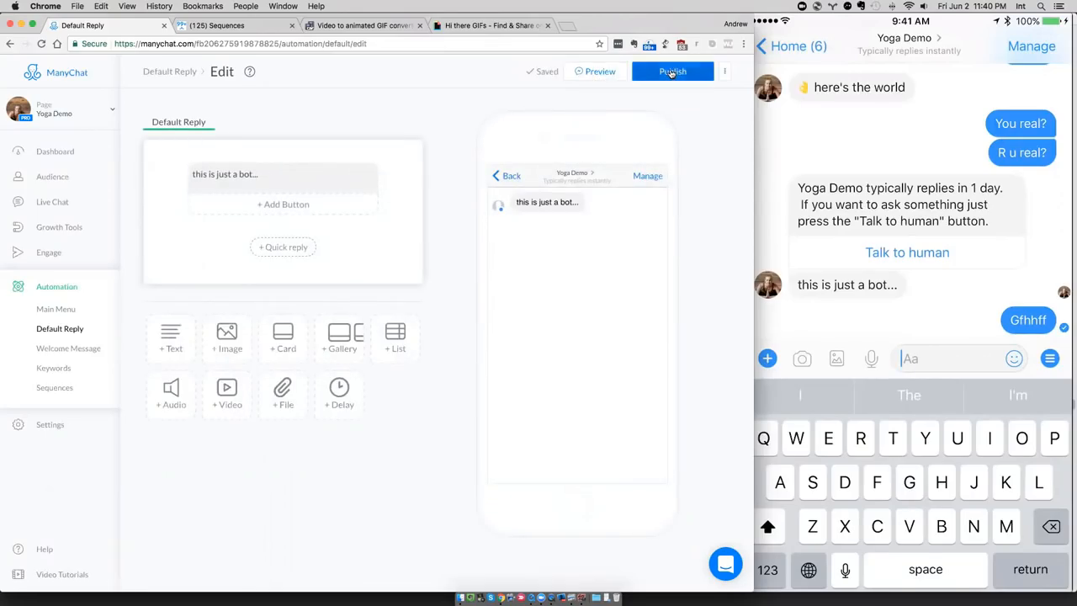
click(182, 72)
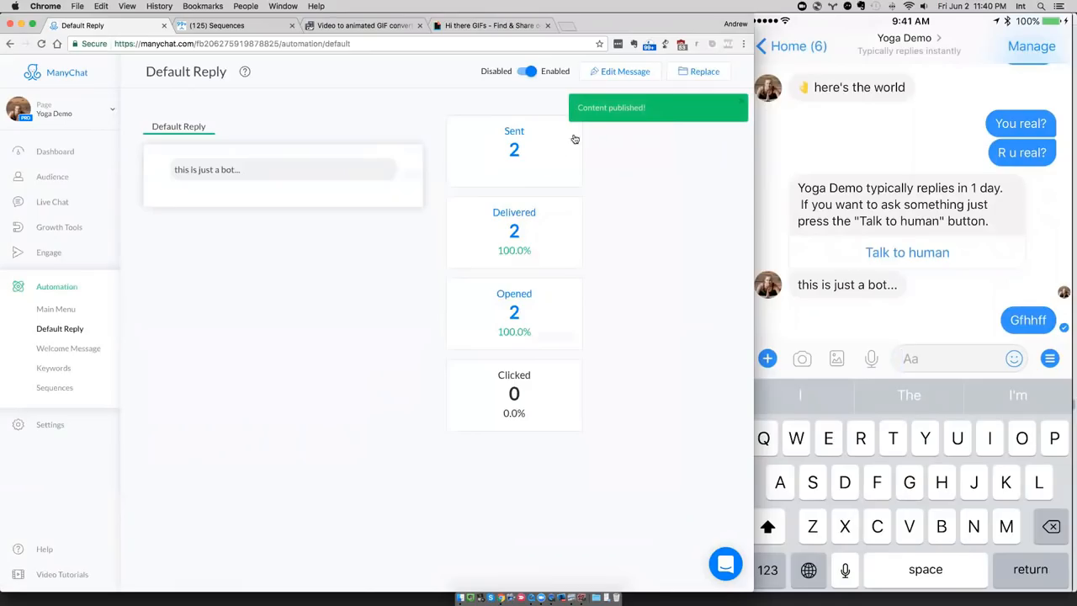
text(G)
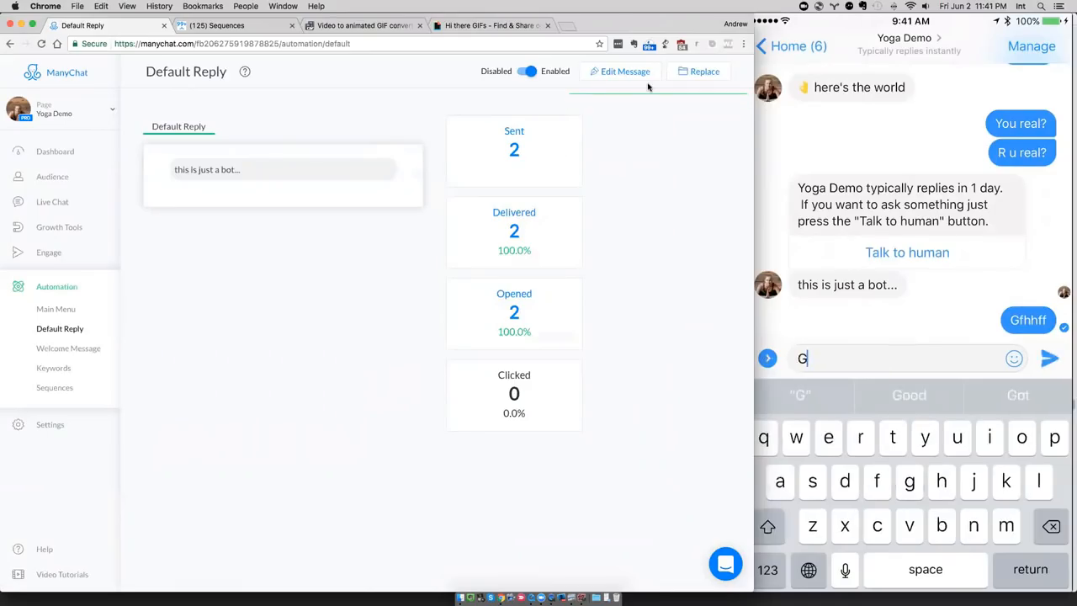
key(Return)
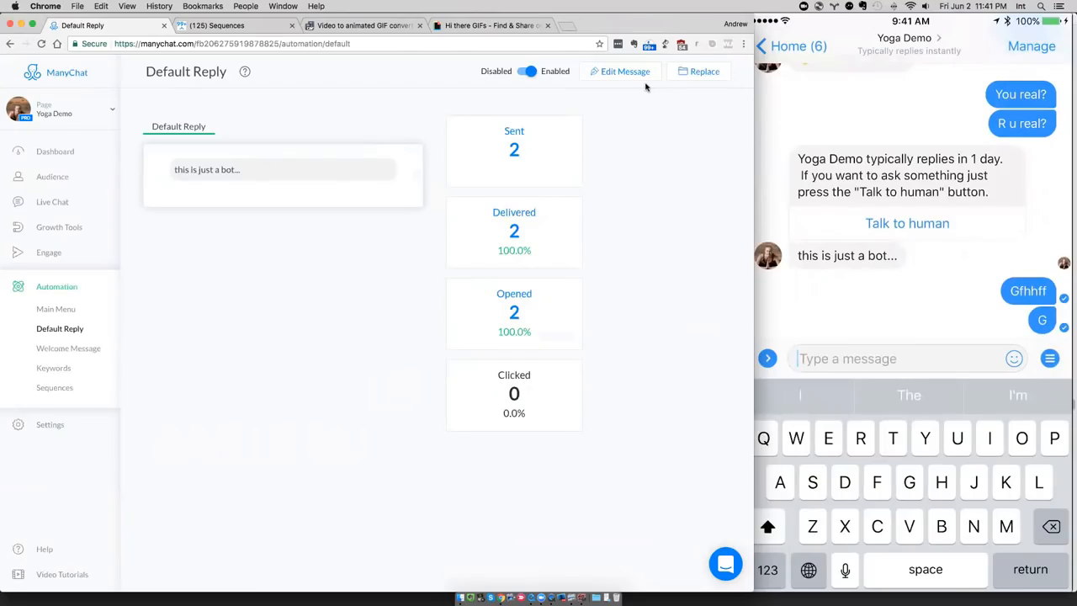
Switch to the MixergyBot page to view its default reply and briefly look at the ManyChat support conversations.
click(82, 114)
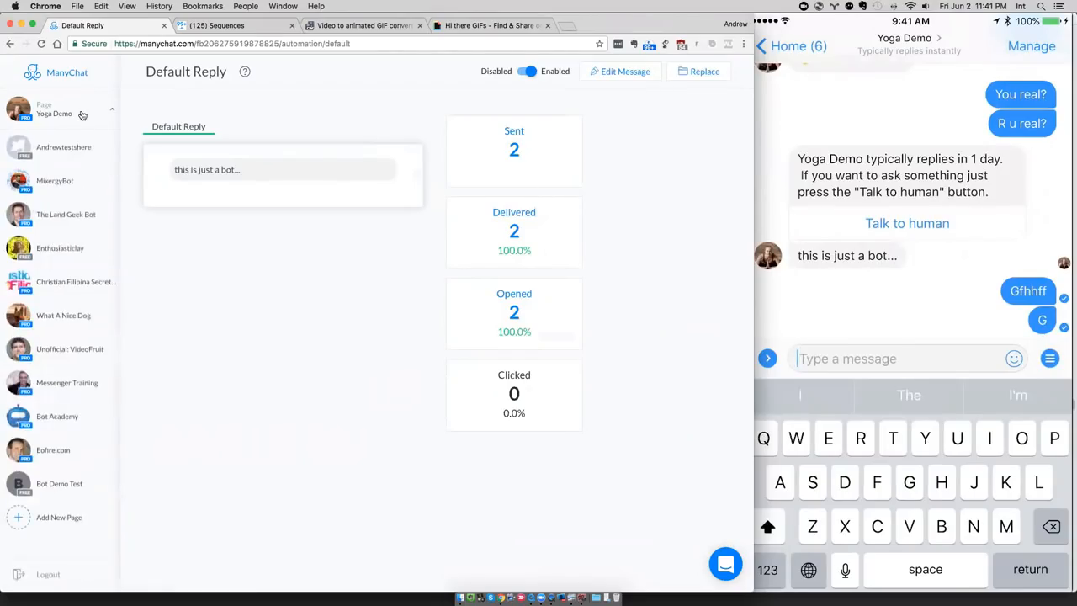
click(42, 194)
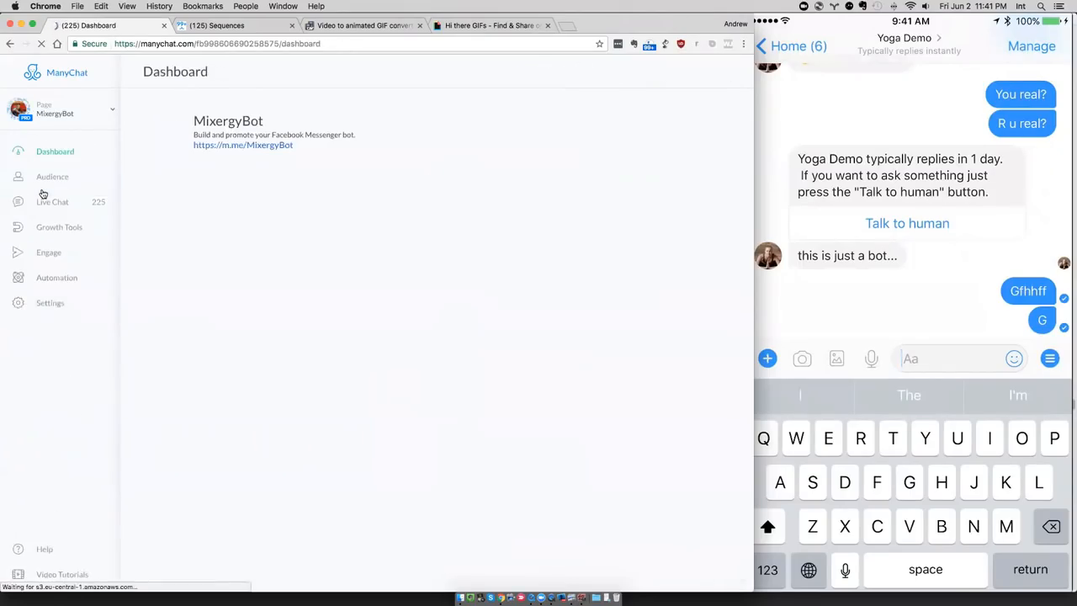
click(38, 282)
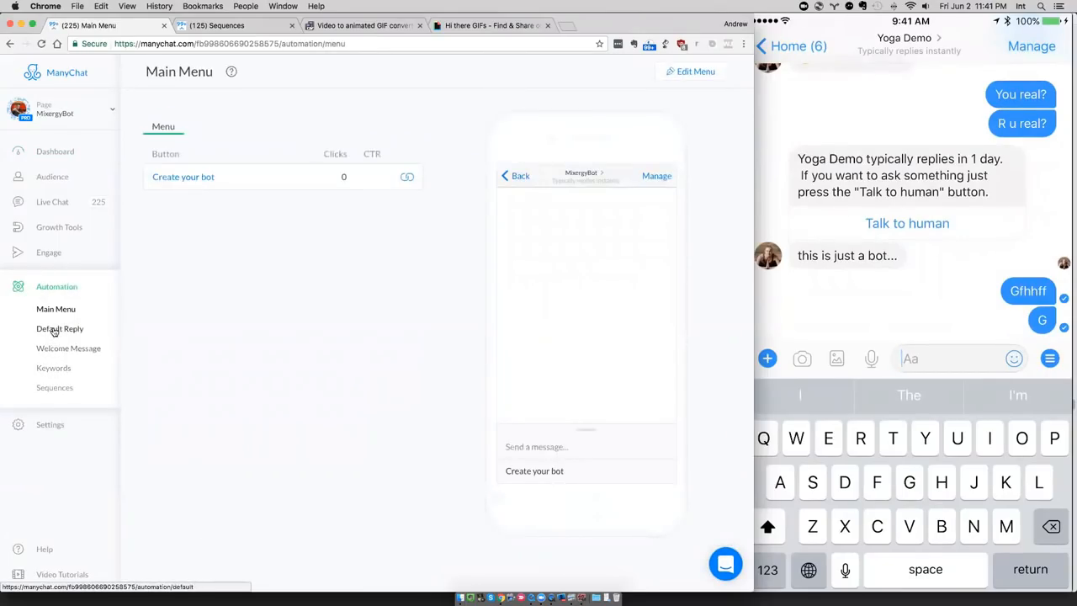
click(52, 330)
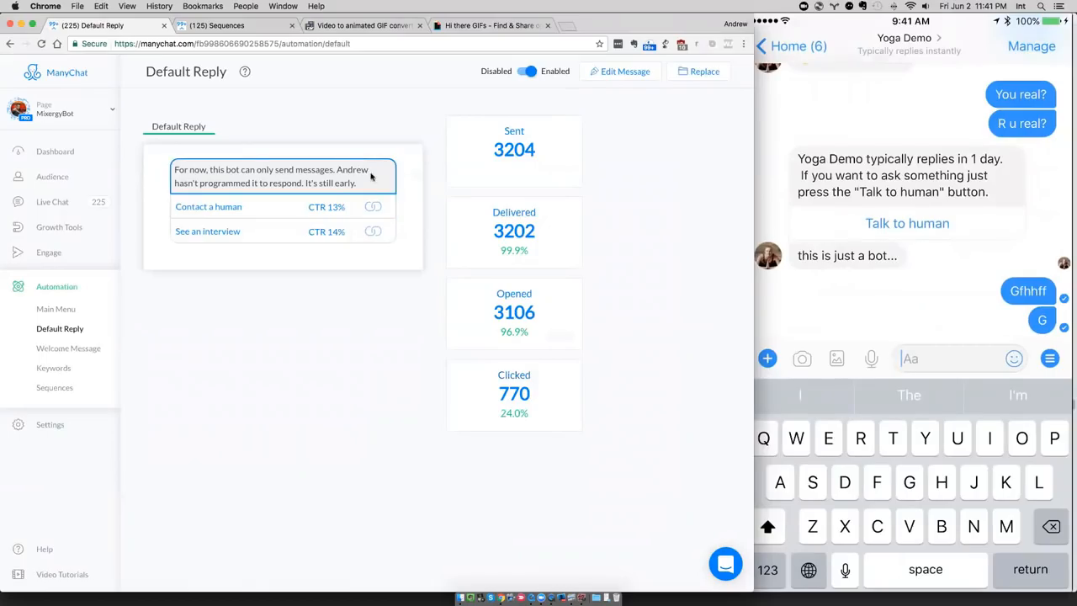
click(727, 576)
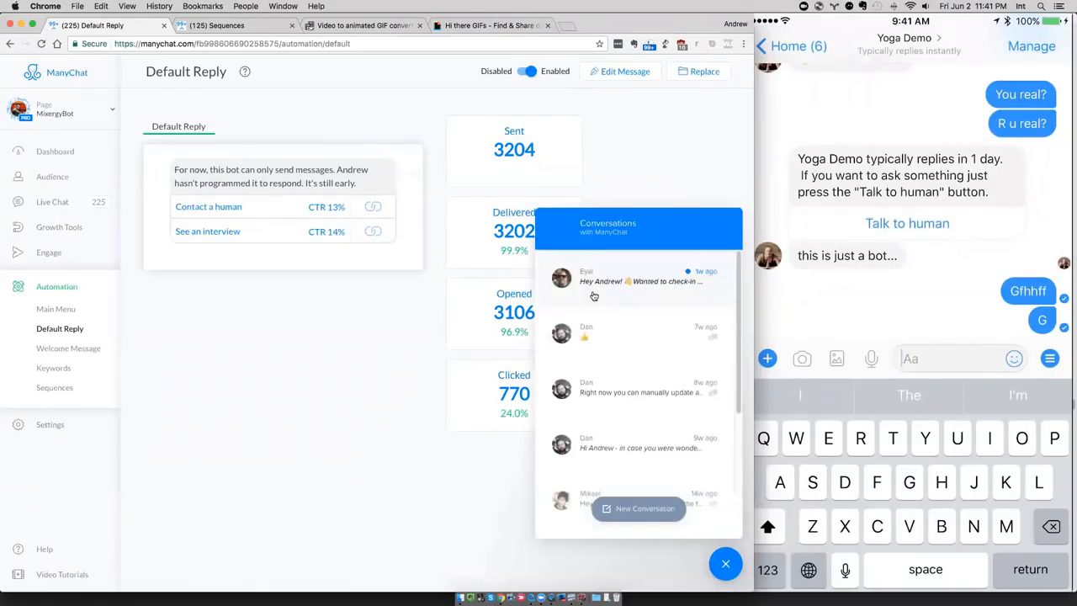
click(720, 566)
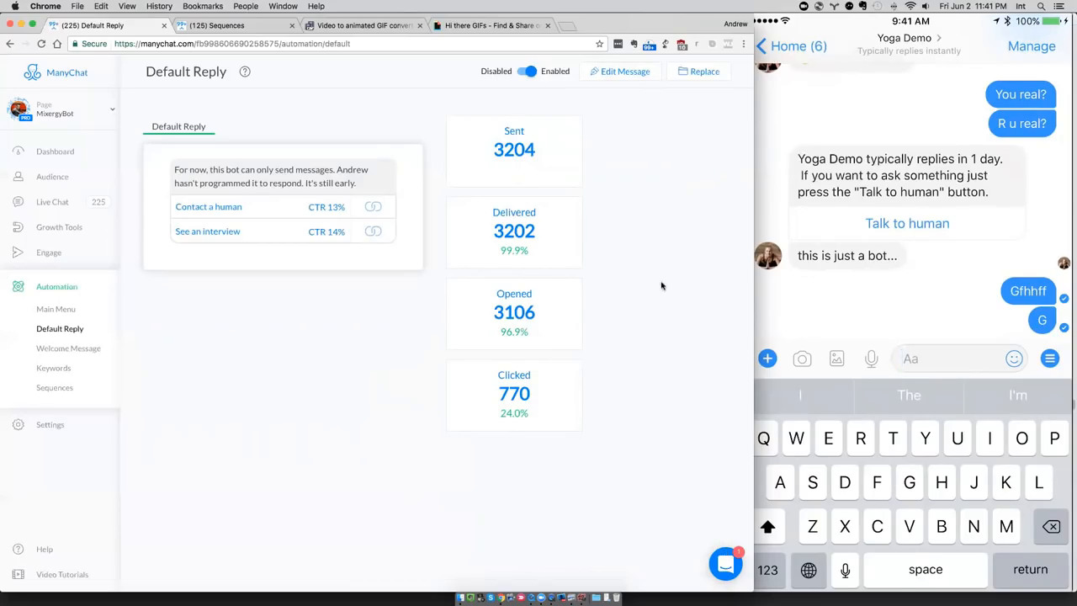
Send a preview of the MixergyBot default reply to Messenger and test it by sending "High she" in that chat.
click(611, 74)
click(616, 71)
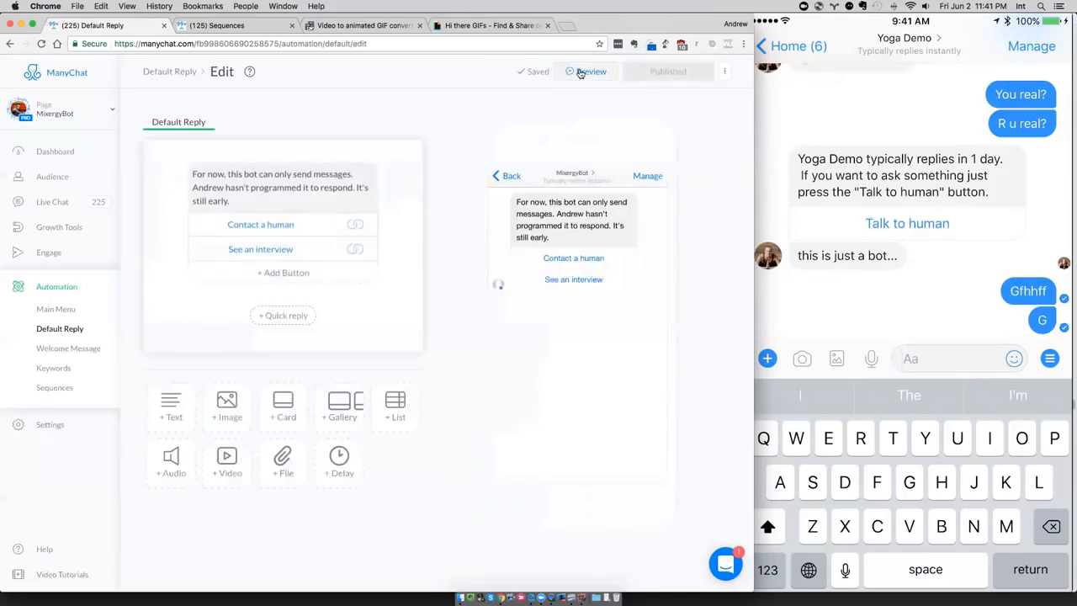
click(579, 72)
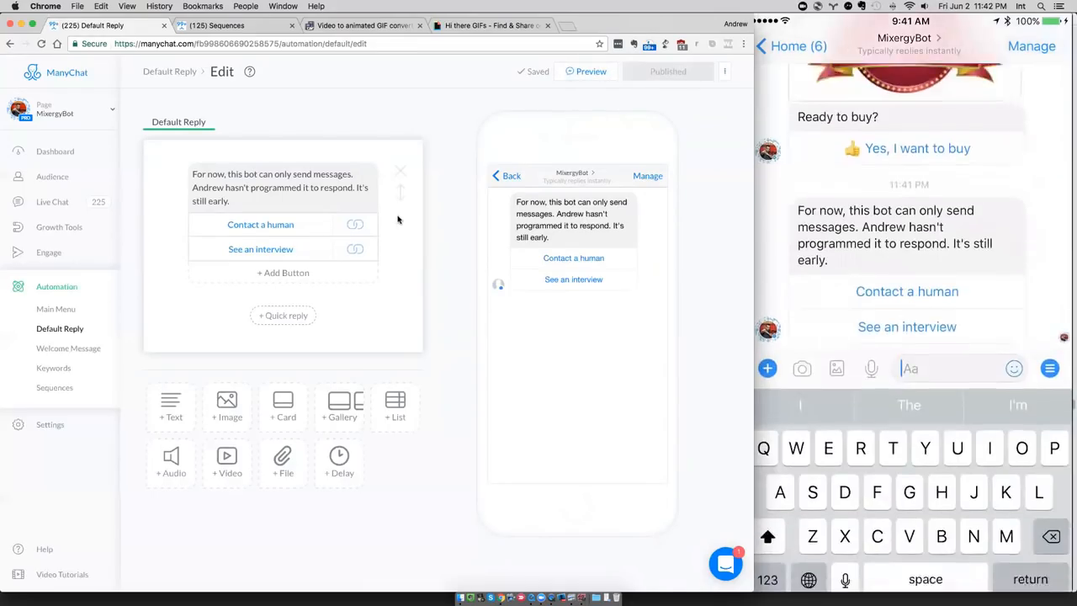
text(Hohhej)
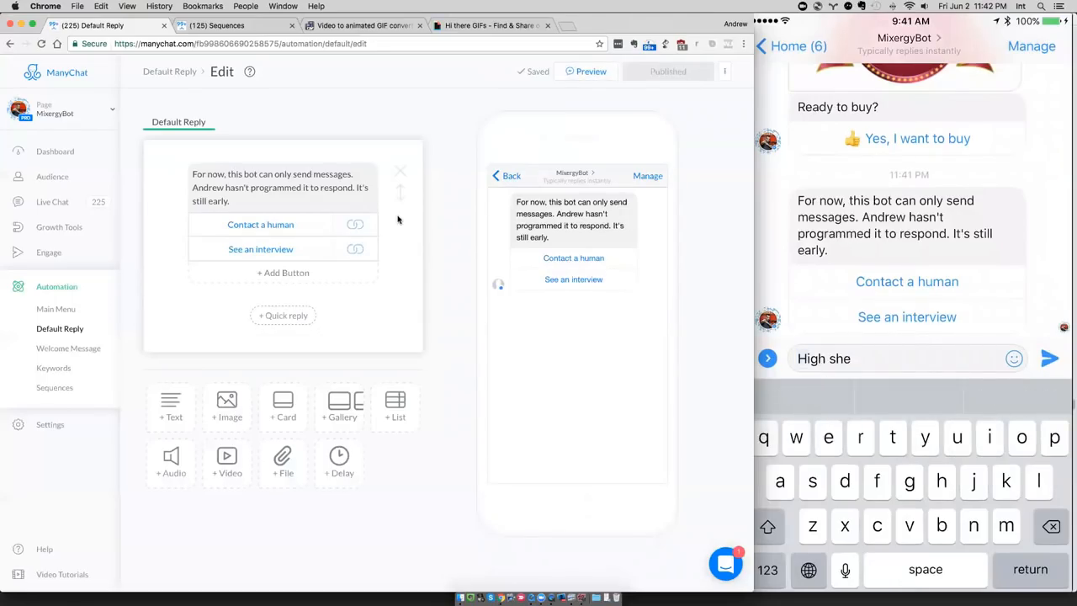
key(Return)
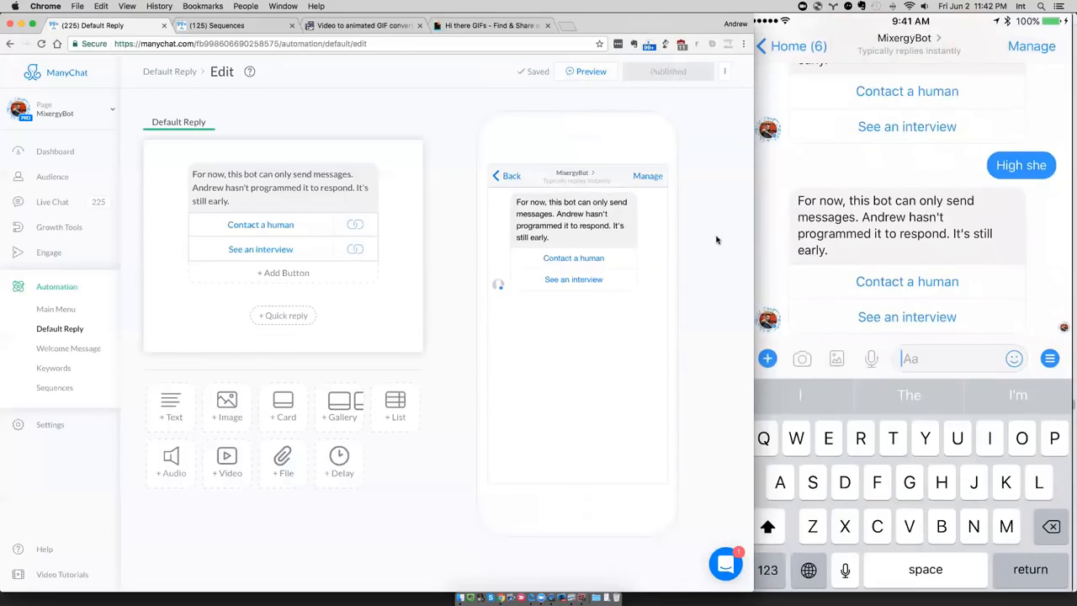
Examine the website address behind the default reply's "Contact a human" button, leaving its settings as they are.
mouse_move(899, 245)
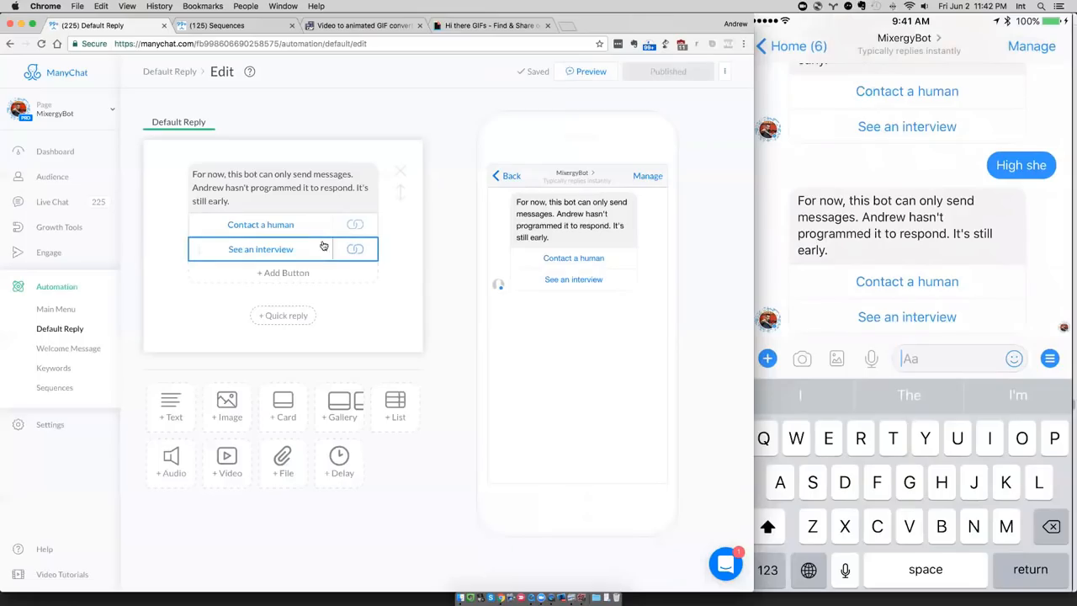
click(278, 227)
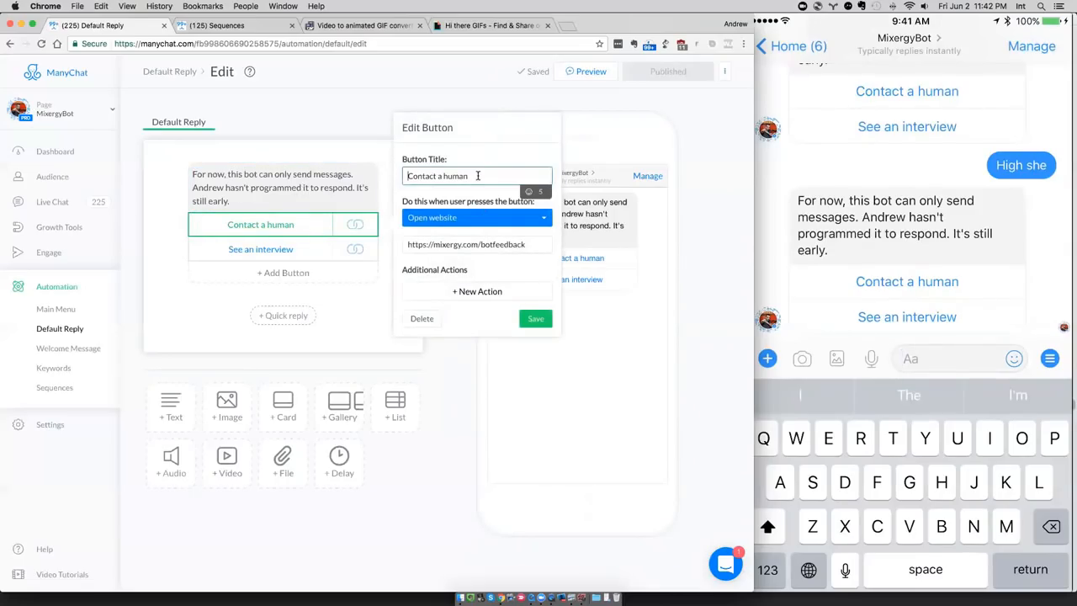
drag(526, 244, 408, 244)
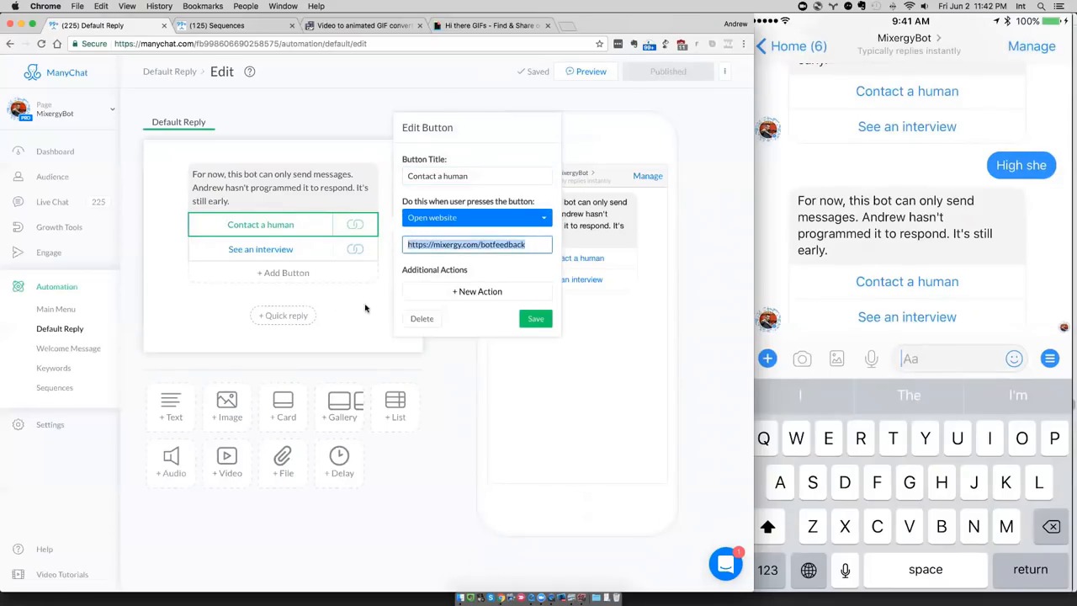
drag(527, 244, 420, 240)
click(355, 311)
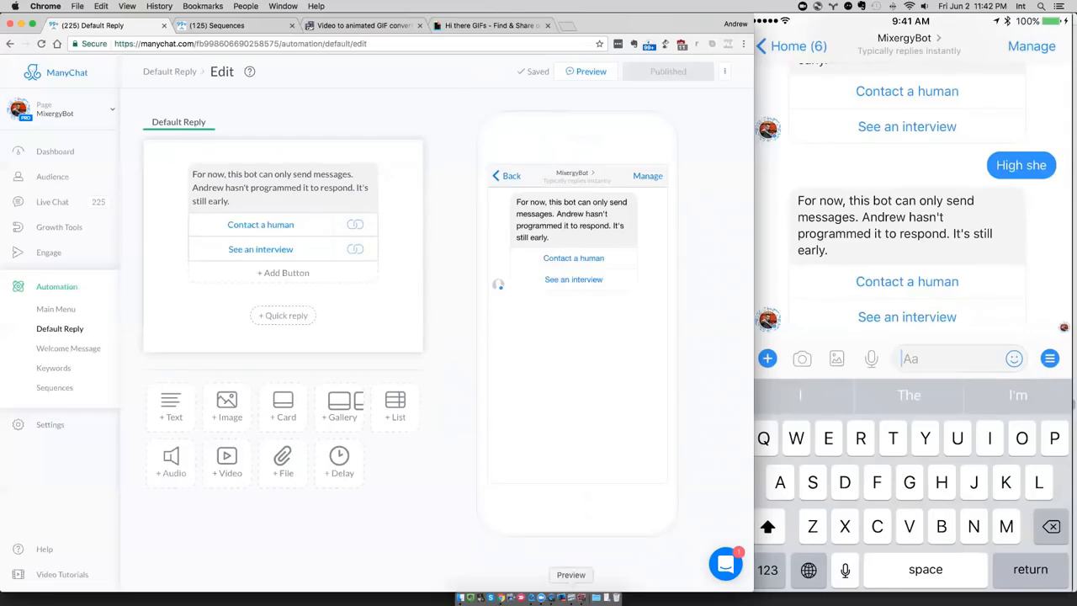
Switch to the course slides in Preview and view the "Respond to keywords" slide and the Live Chat example on page 68.
click(570, 597)
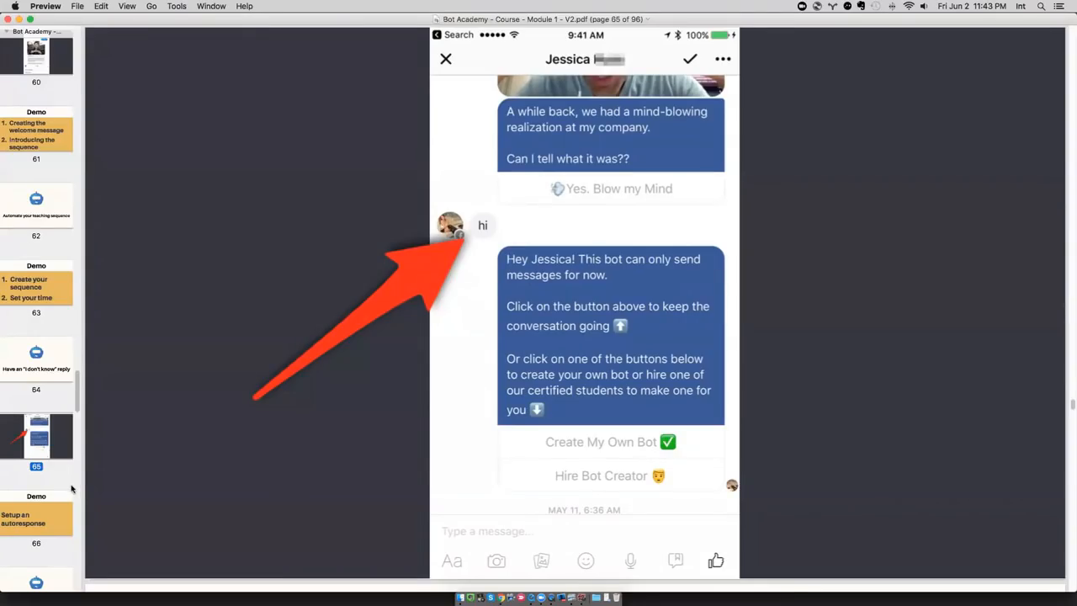
scroll(51, 495, down, 3)
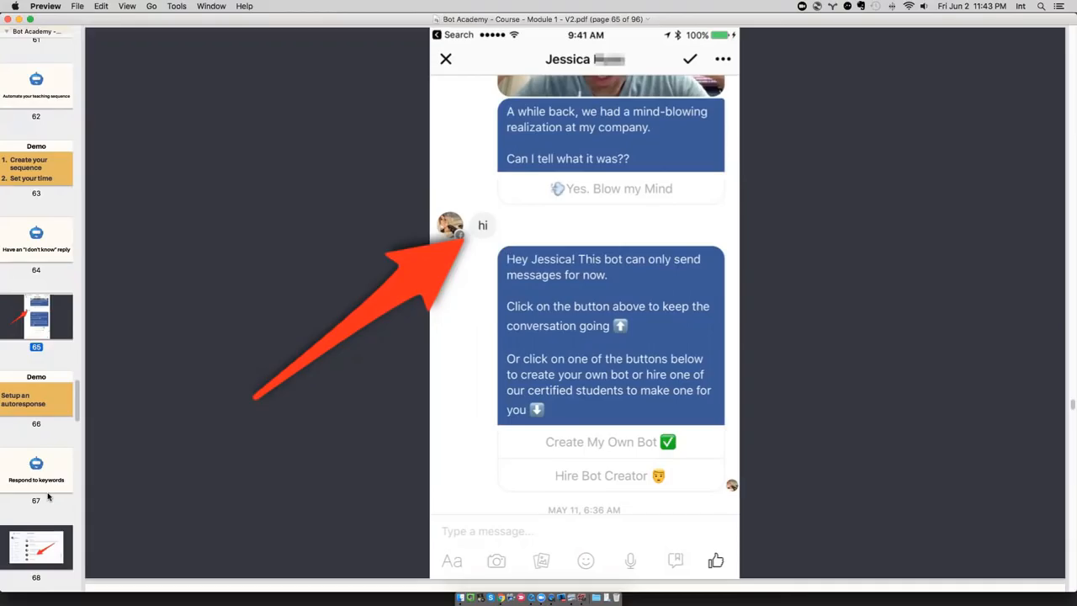
click(505, 32)
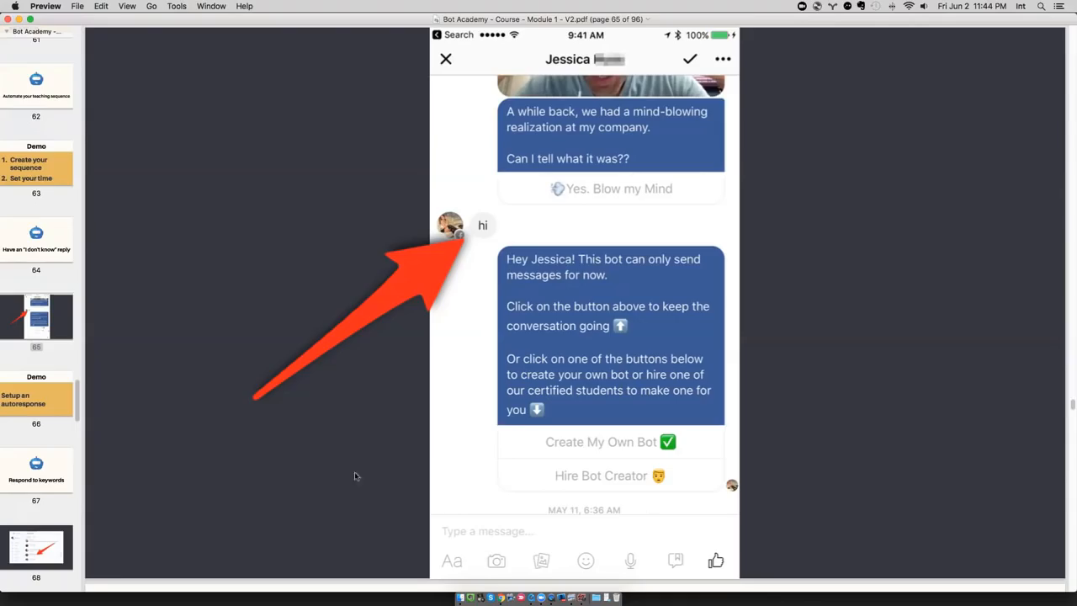
click(27, 478)
scroll(27, 478, down, 5)
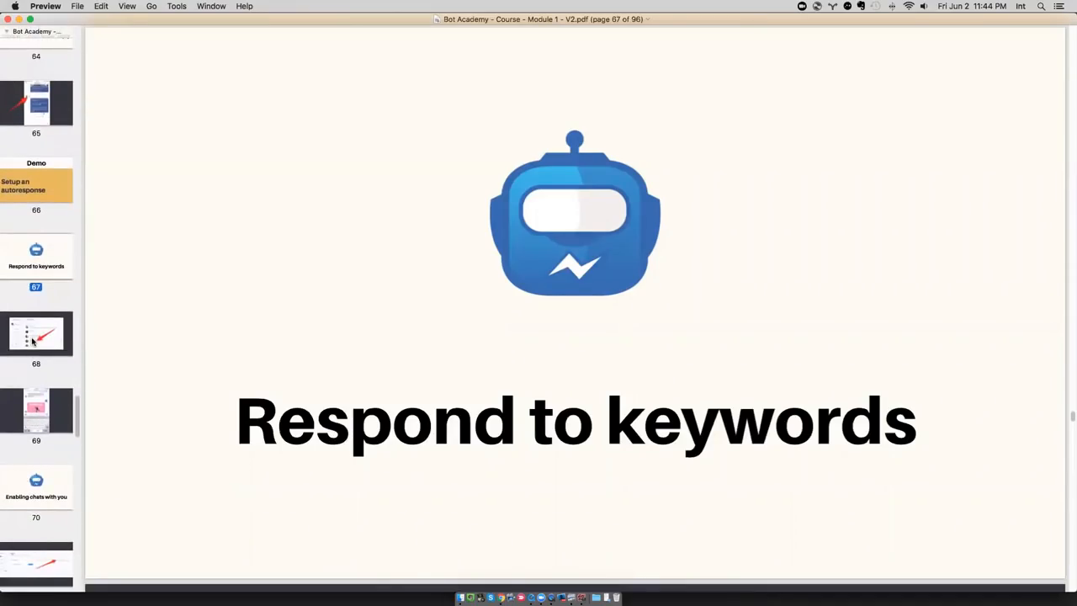
click(32, 340)
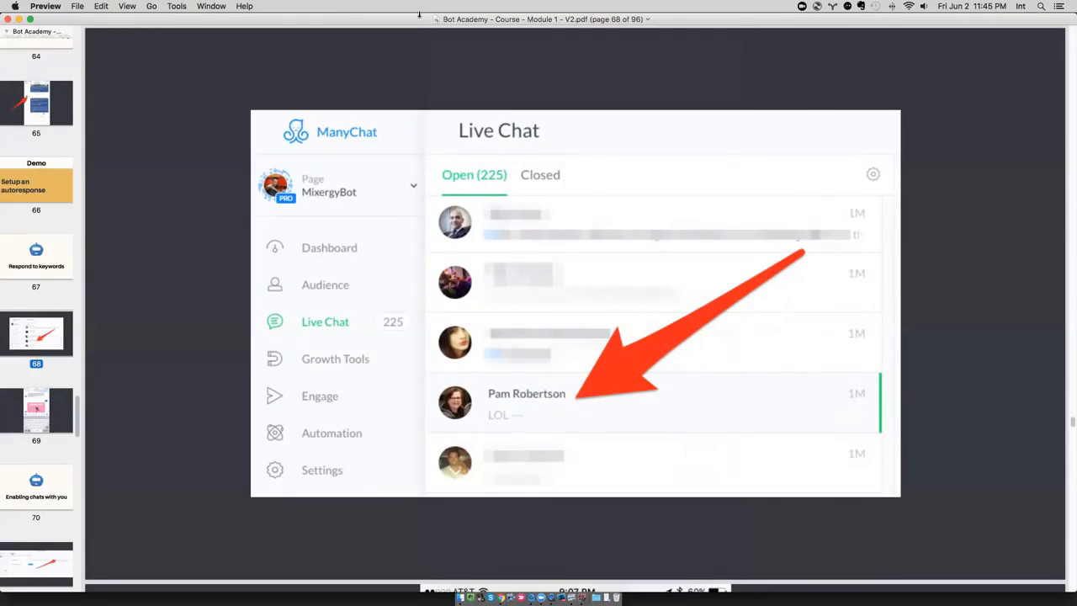
Return to Chrome and test the keyword response by sending "Lol" in the Bot Academy phone chat.
mouse_move(404, 19)
mouse_down()
mouse_move(407, 10)
mouse_move(390, 25)
mouse_move(407, 8)
mouse_move(395, 26)
mouse_up()
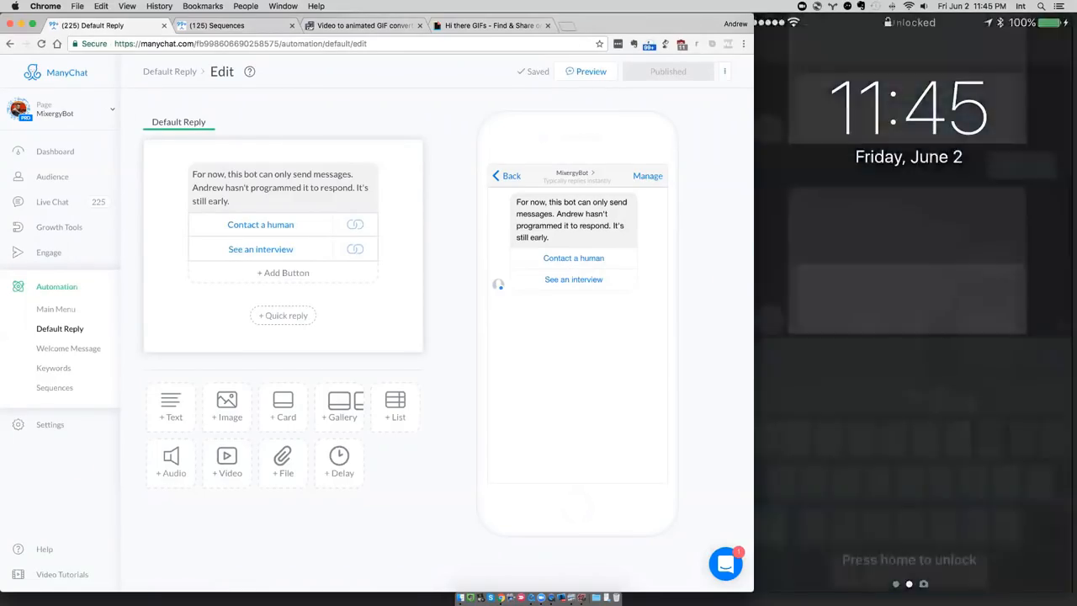
key(super+Tab)
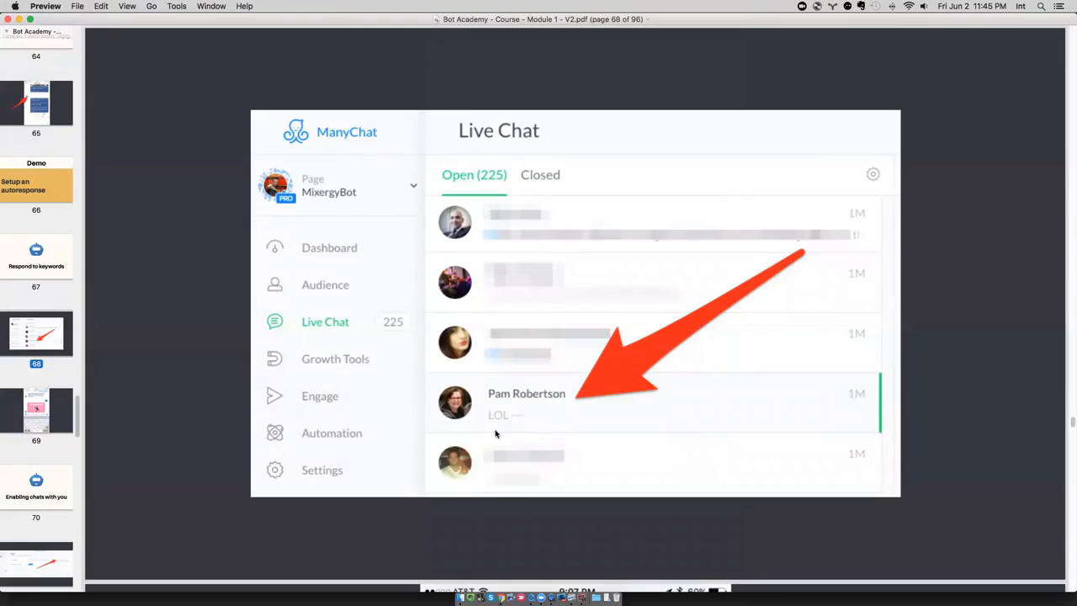
key(super+Tab)
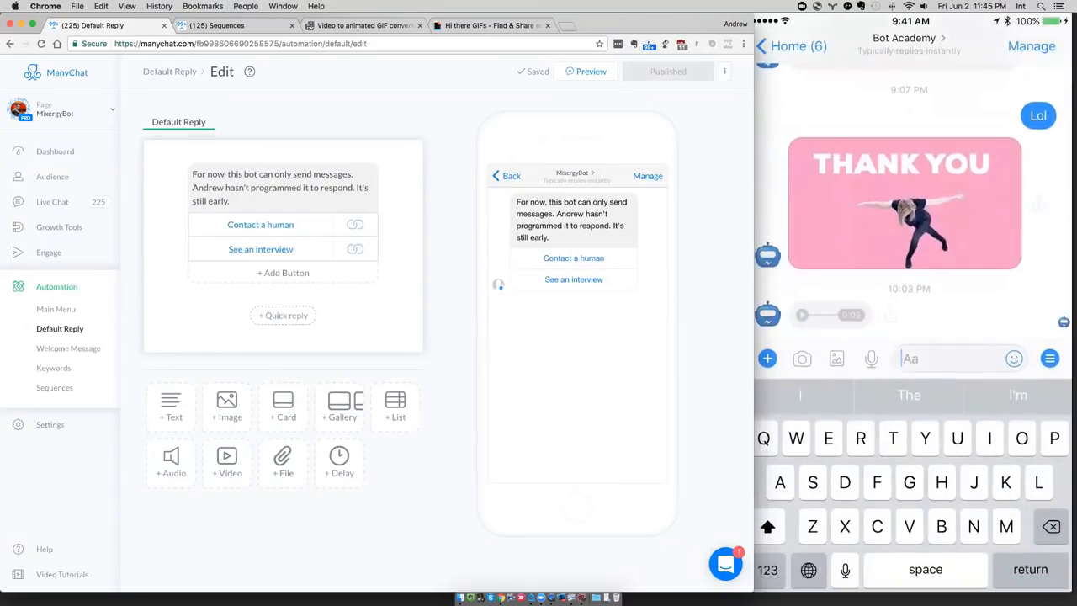
text(Lol)
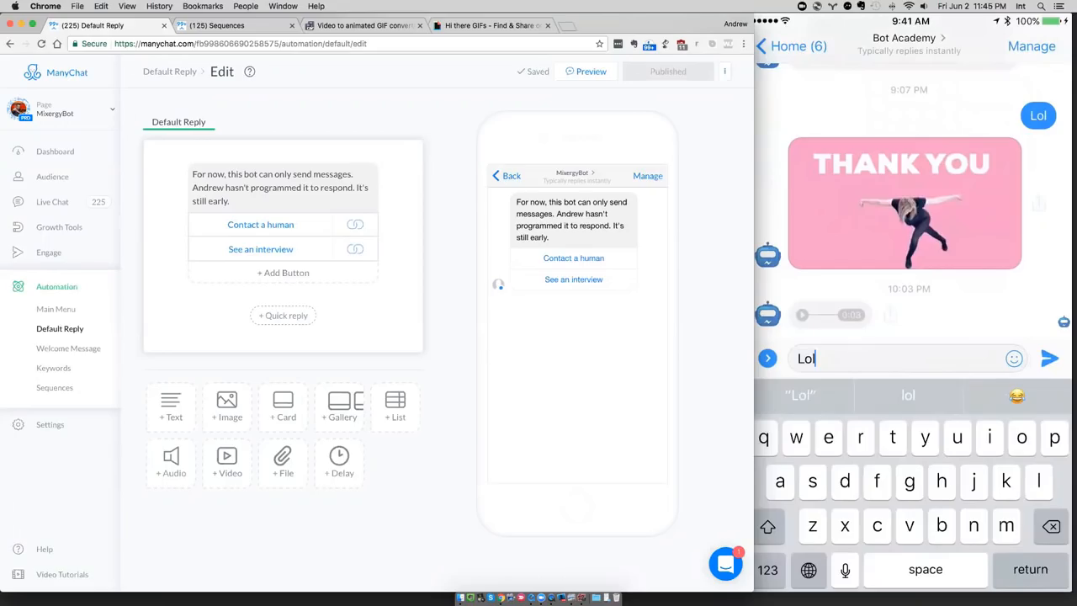
key(Return)
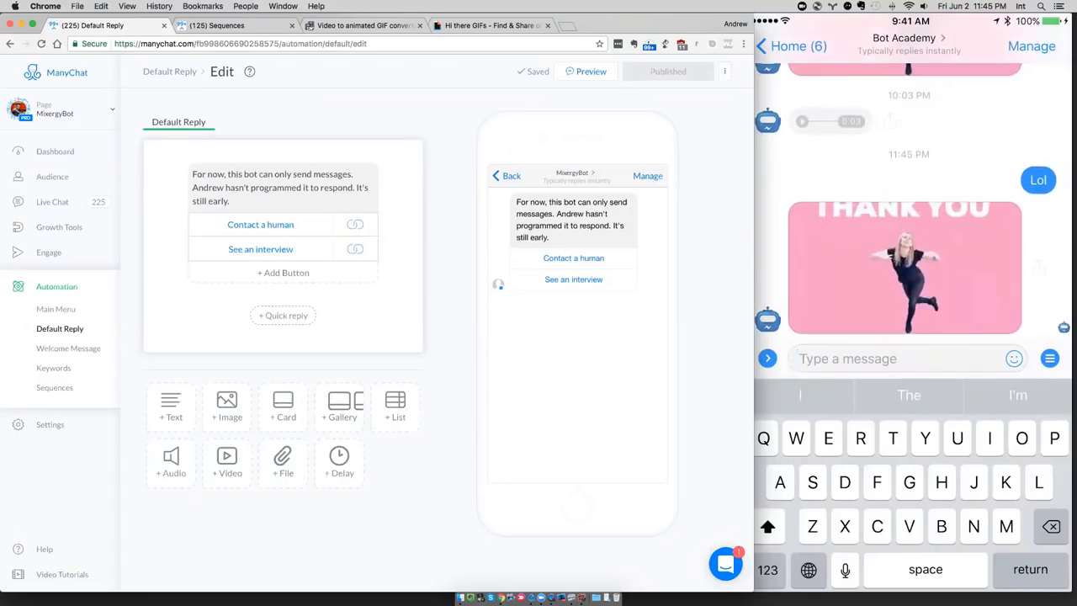
click(909, 358)
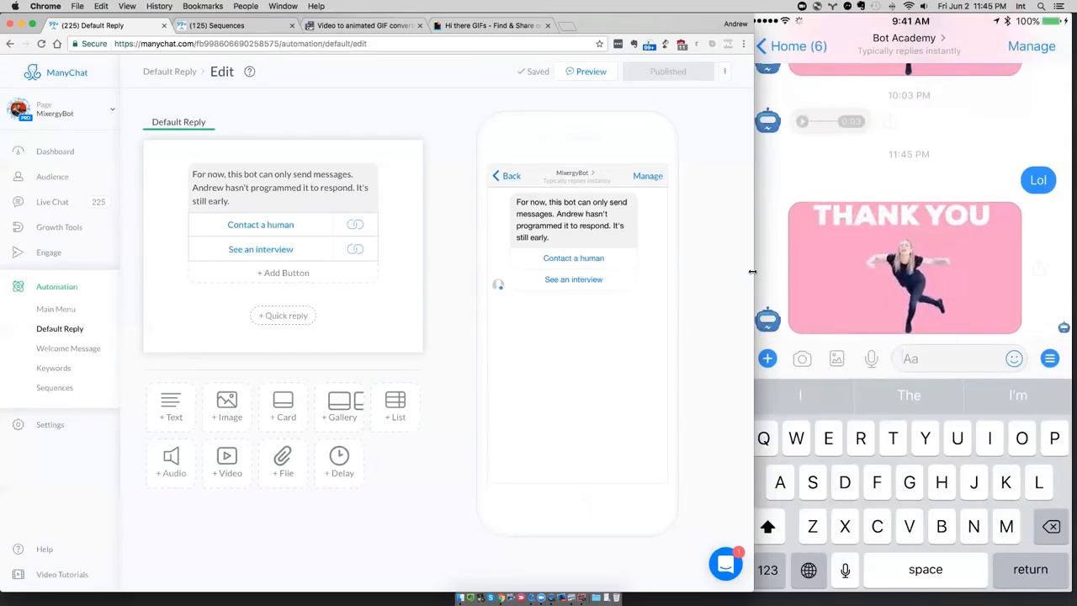
Widen the browser window over the phone view and open the Yoga Demo page's keyword rules.
drag(752, 272, 1071, 253)
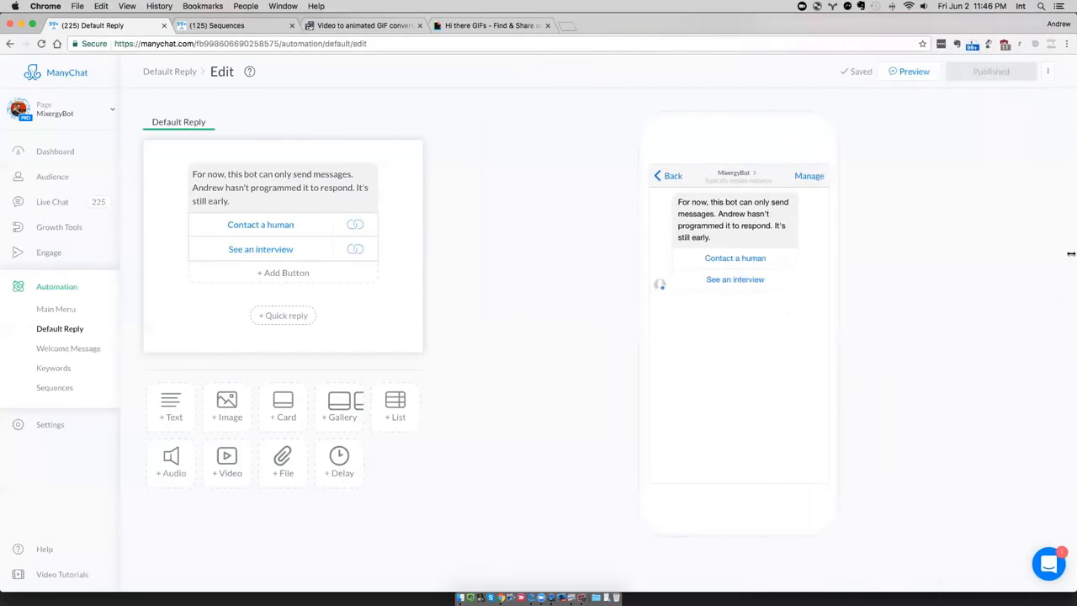
click(53, 110)
click(54, 420)
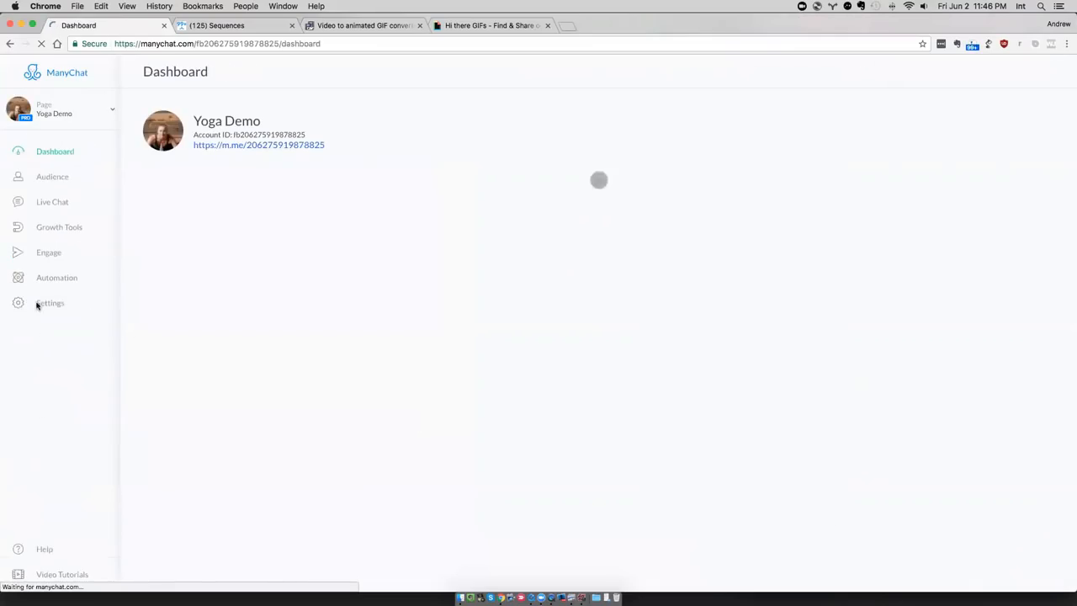
click(40, 279)
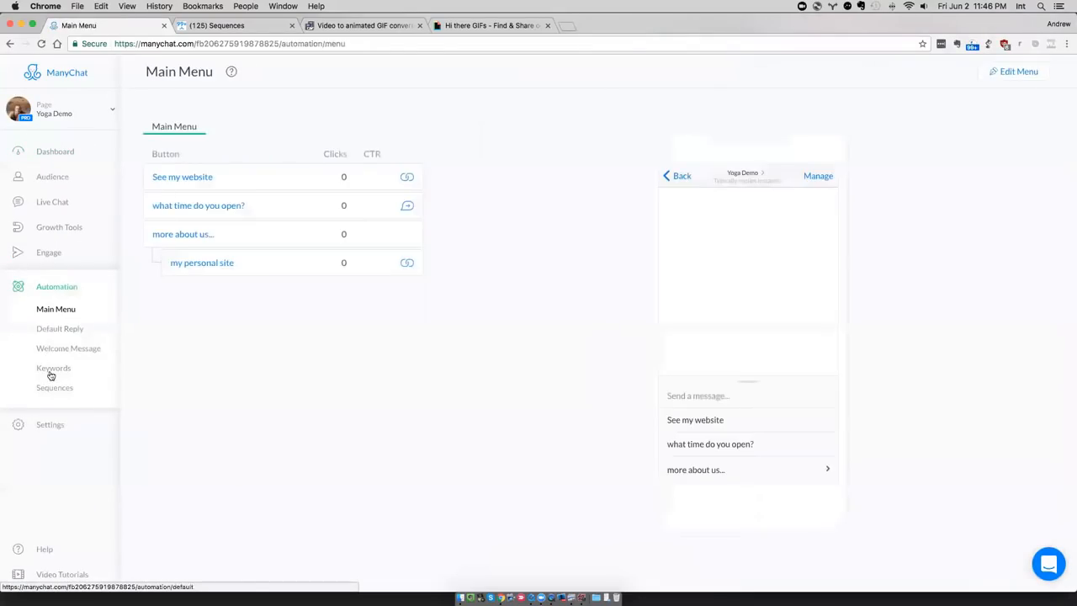
click(52, 370)
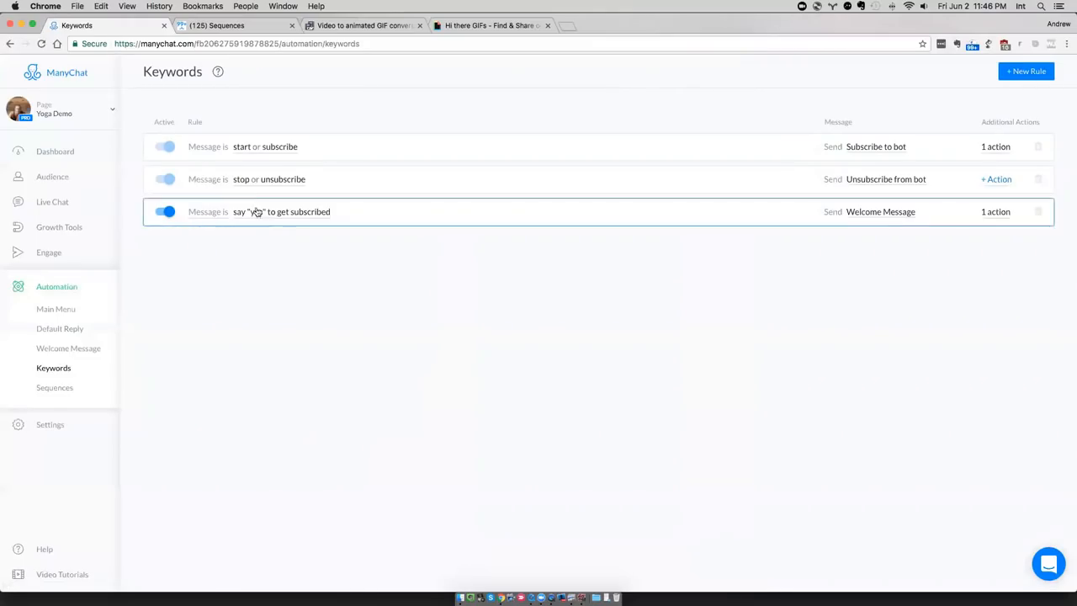
Create a keyword rule for messages that contain "hours, open, close".
click(1027, 71)
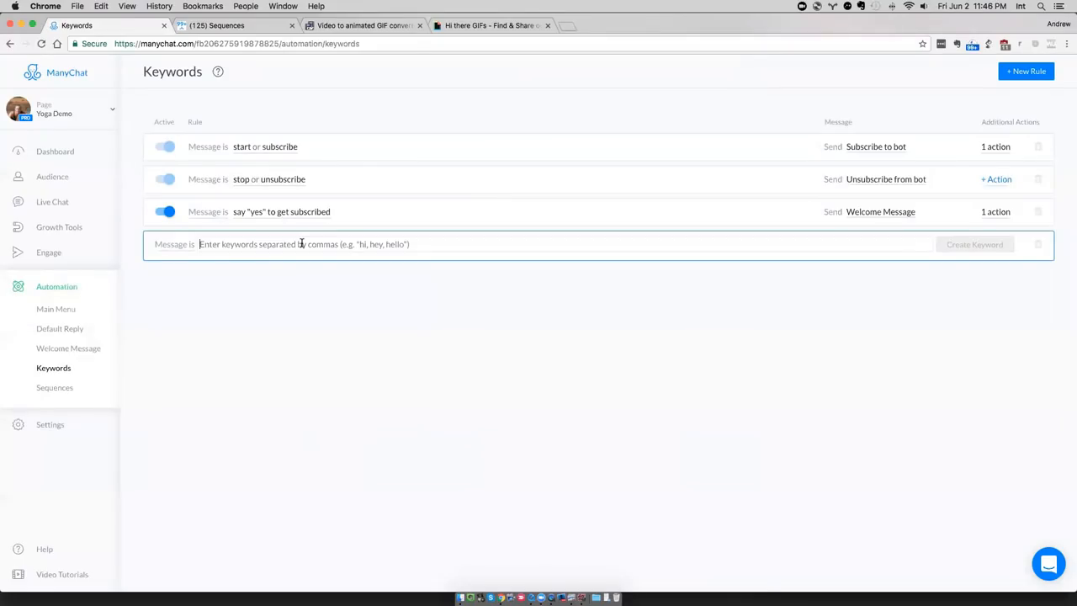
text(hours, open, o)
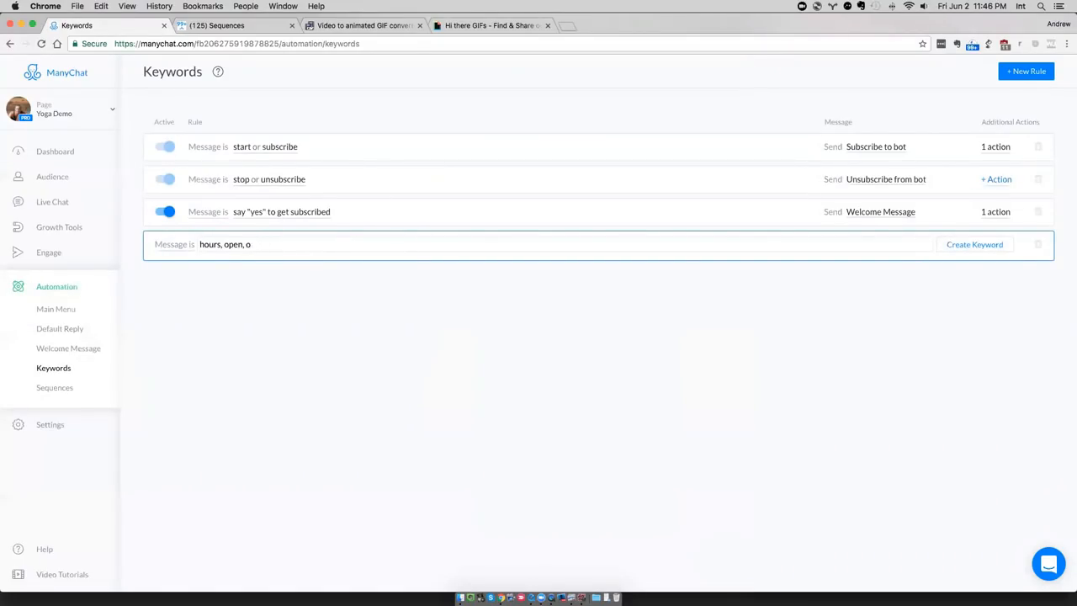
text(rclosed)
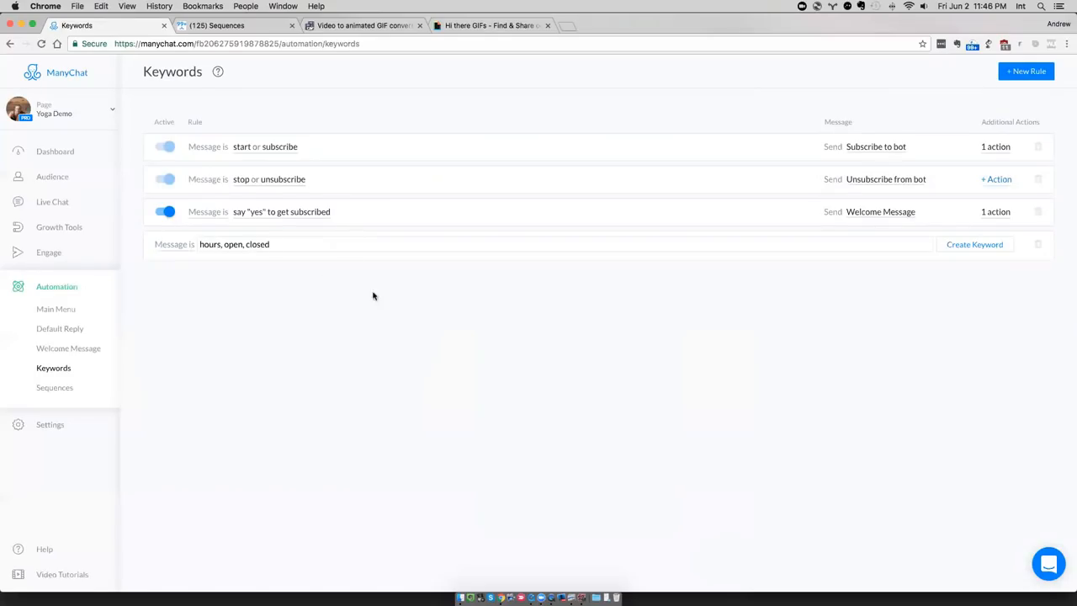
click(184, 247)
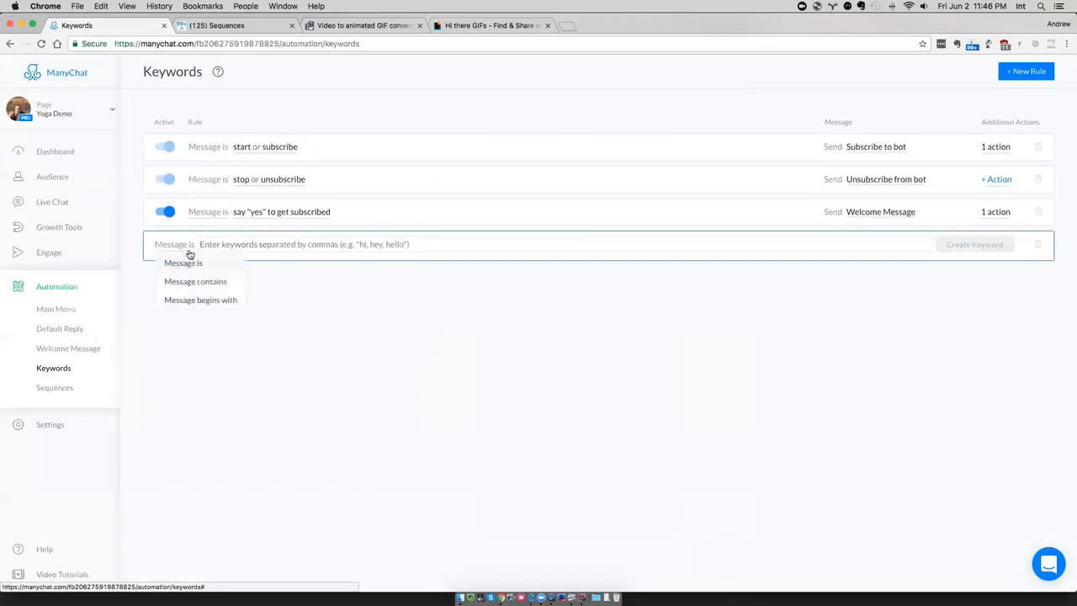
click(210, 282)
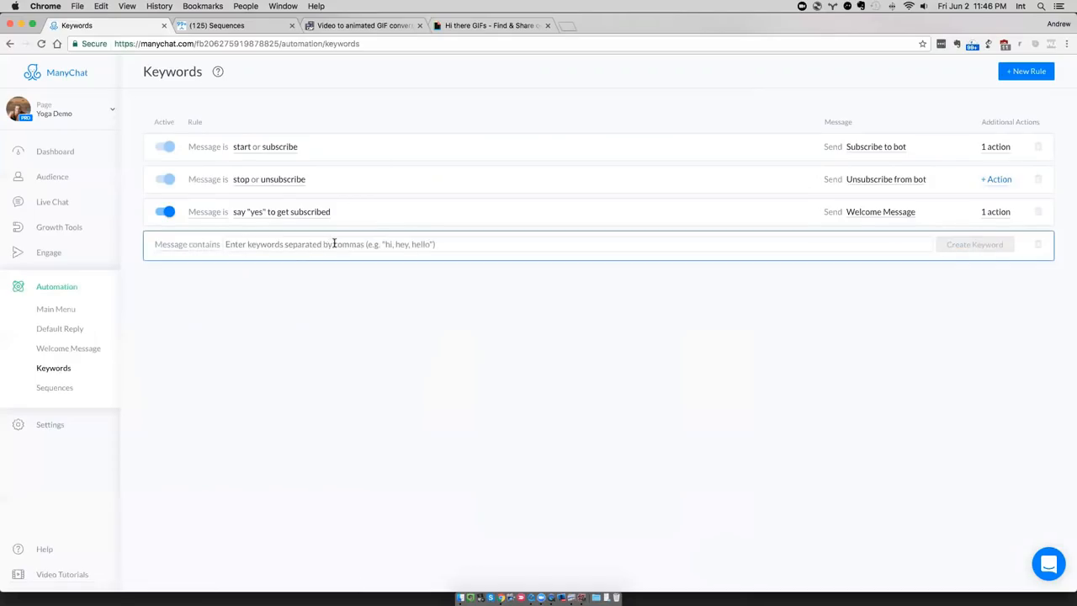
text(hour)
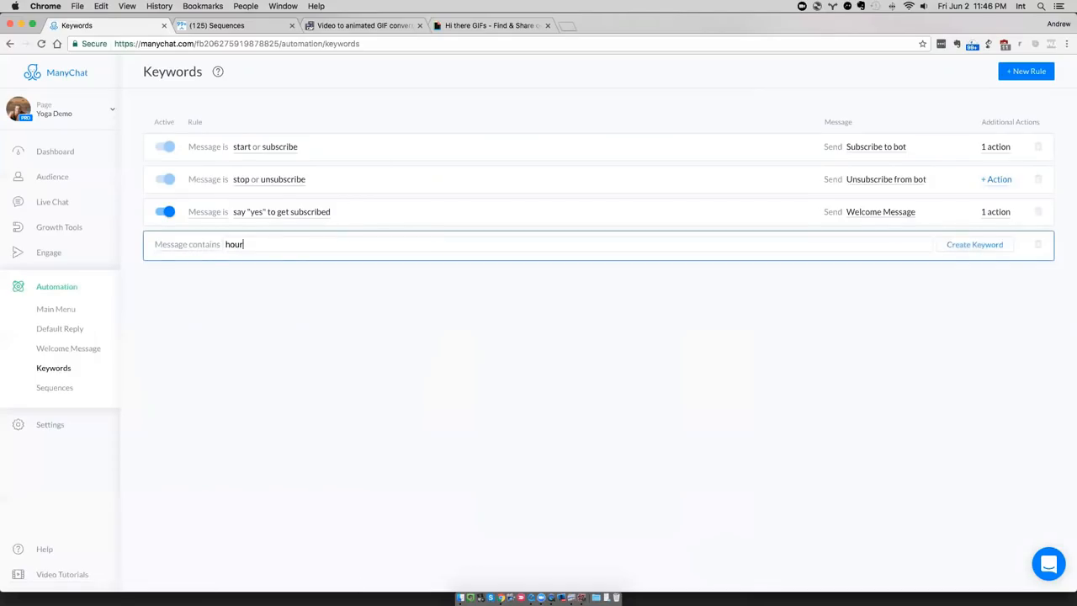
text(s, open, close)
click(983, 246)
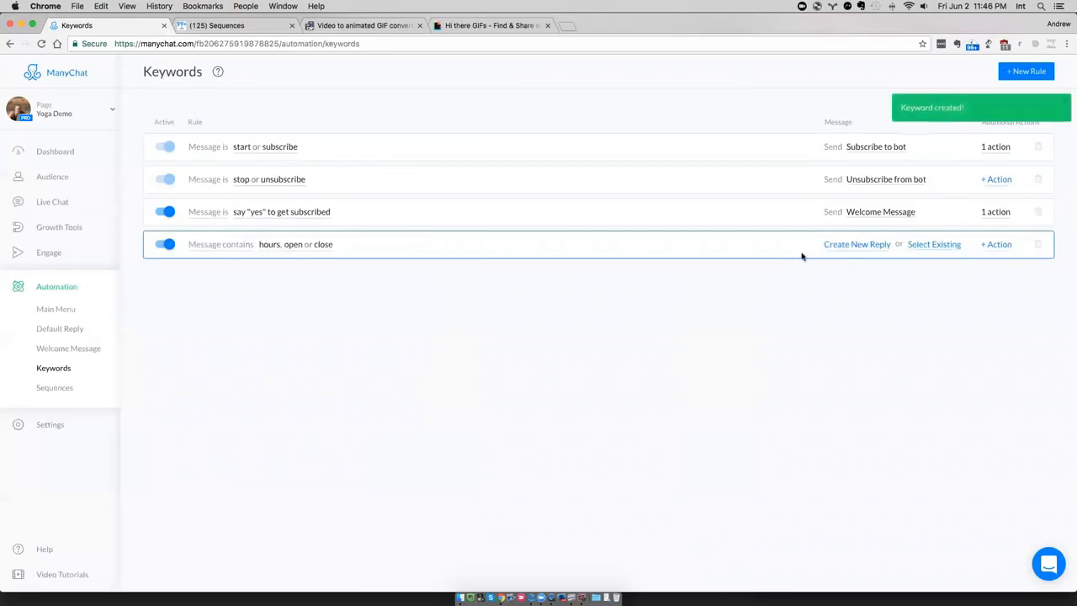
Create a new reply for the hours keyword rule reading "Seems like you're wondering when we're open, right????".
click(851, 249)
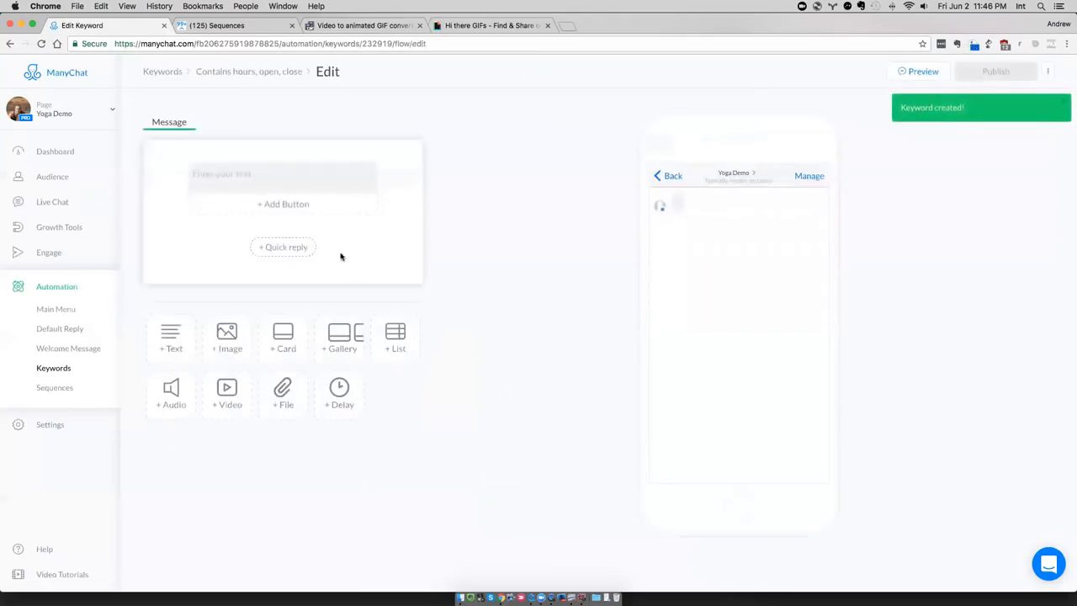
click(306, 179)
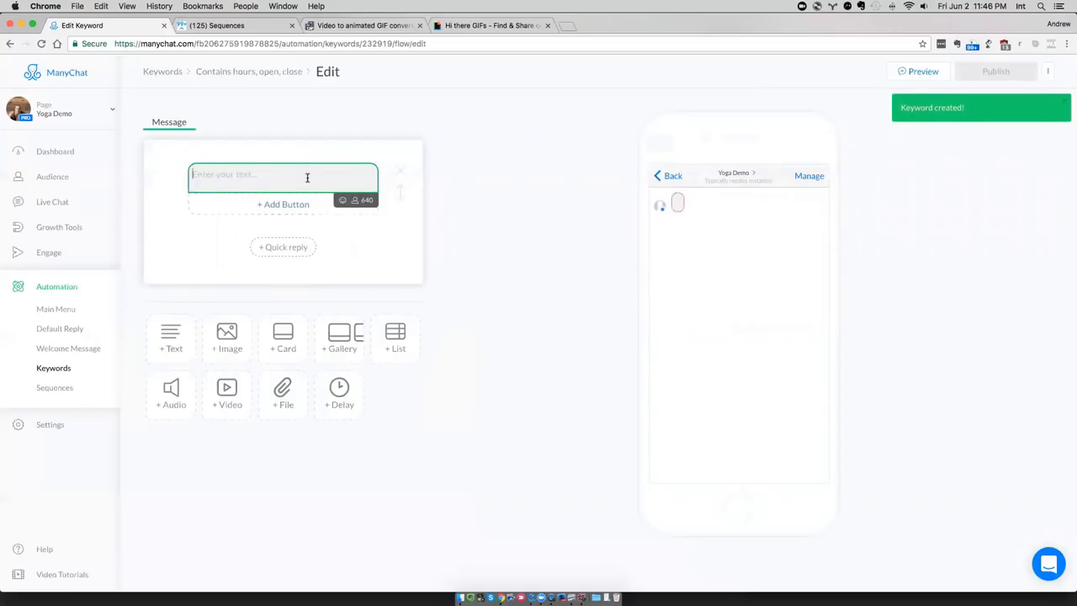
text(Seems like you'r)
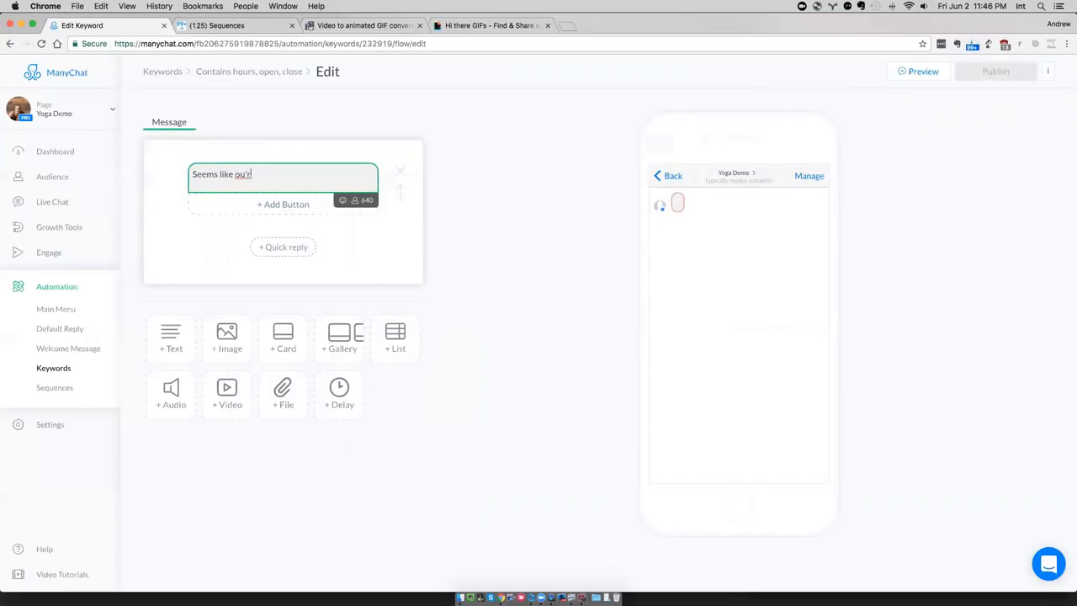
text(e)
key(BackSpace)
key(BackSpace)
key(BackSpace)
key(BackSpace)
key(BackSpace)
text(you're )
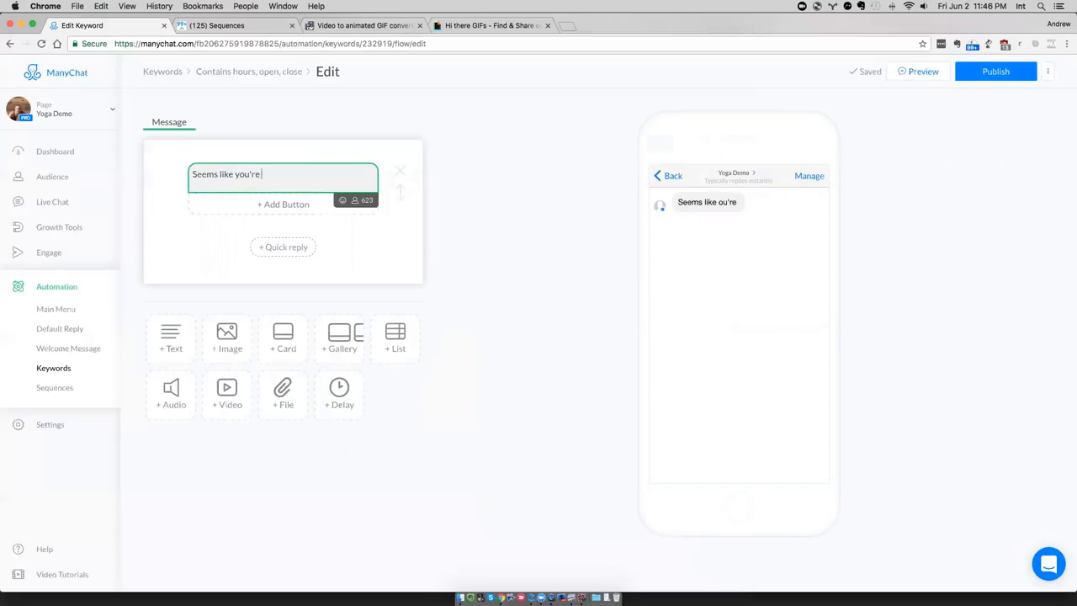
text(wondering when you're)
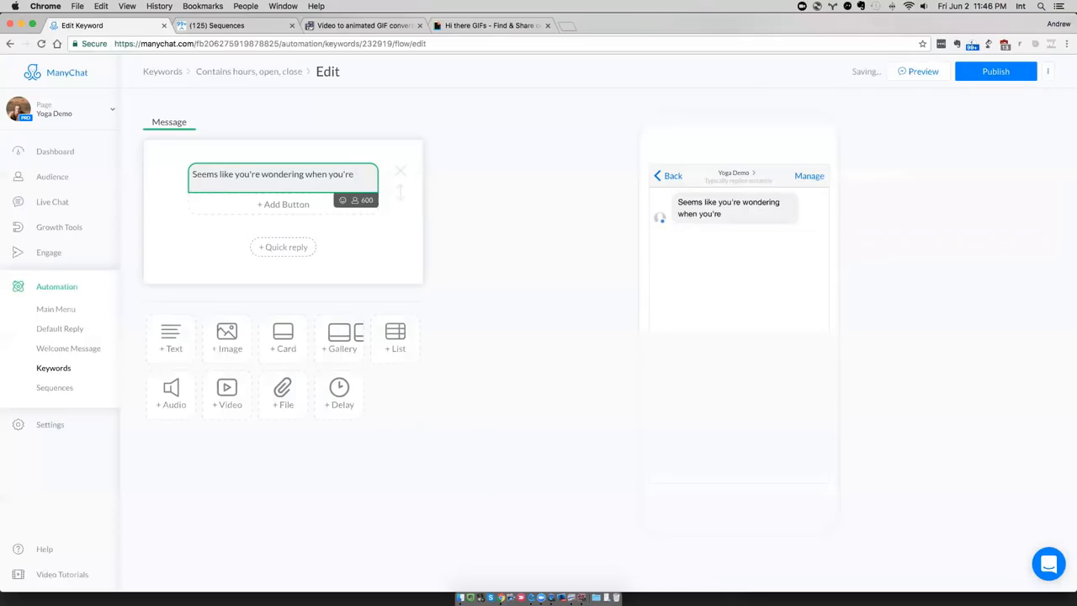
key(BackSpace)
key(BackSpace)
key(BackSpace)
key(BackSpace)
key(BackSpace)
key(BackSpace)
text(we're open)
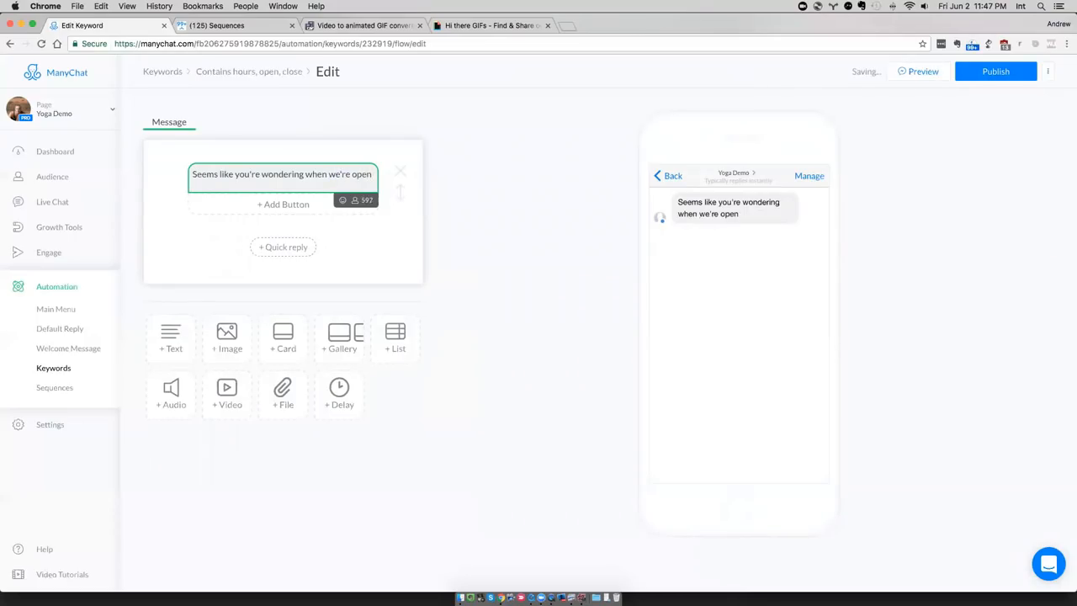
text(, right????)
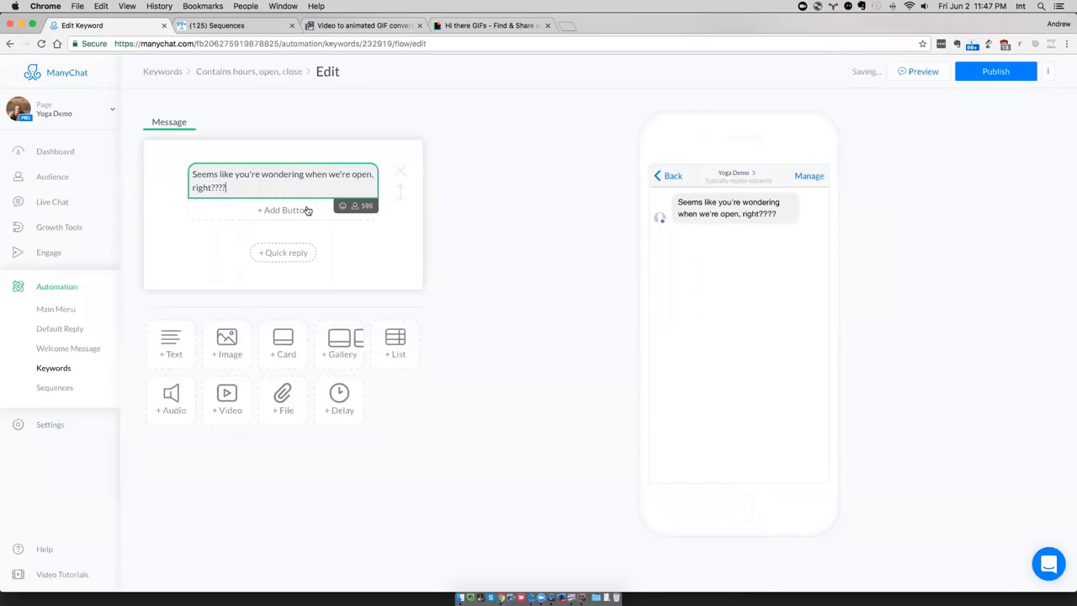
Add a second text block reading "We're open", "Mon - Fri" and "9 - 9pm", with a blank line between each part.
click(170, 340)
text(We'r)
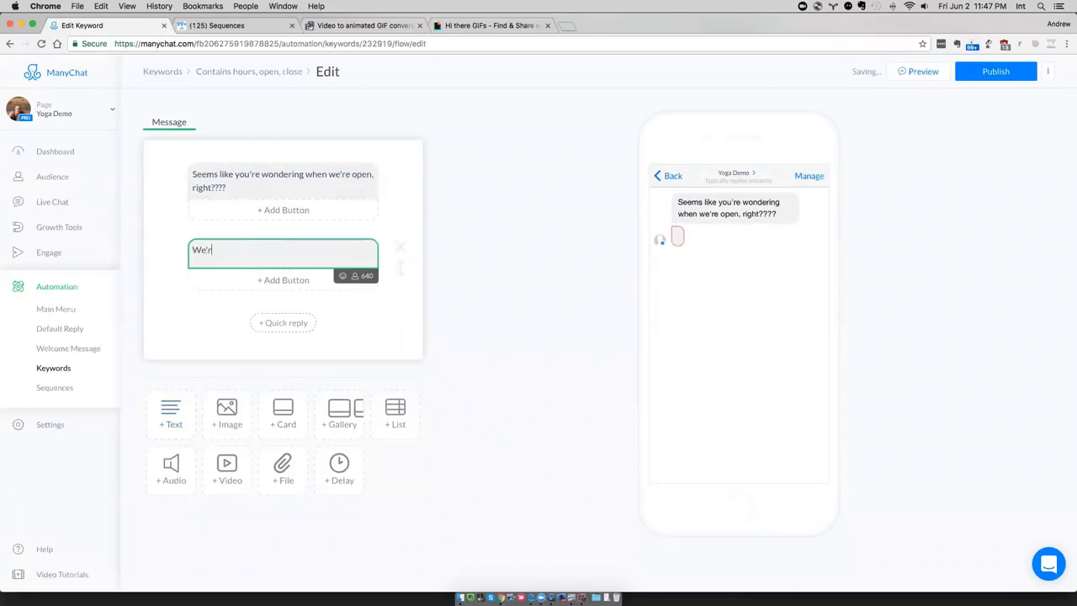
text(e open Mon - Fri)
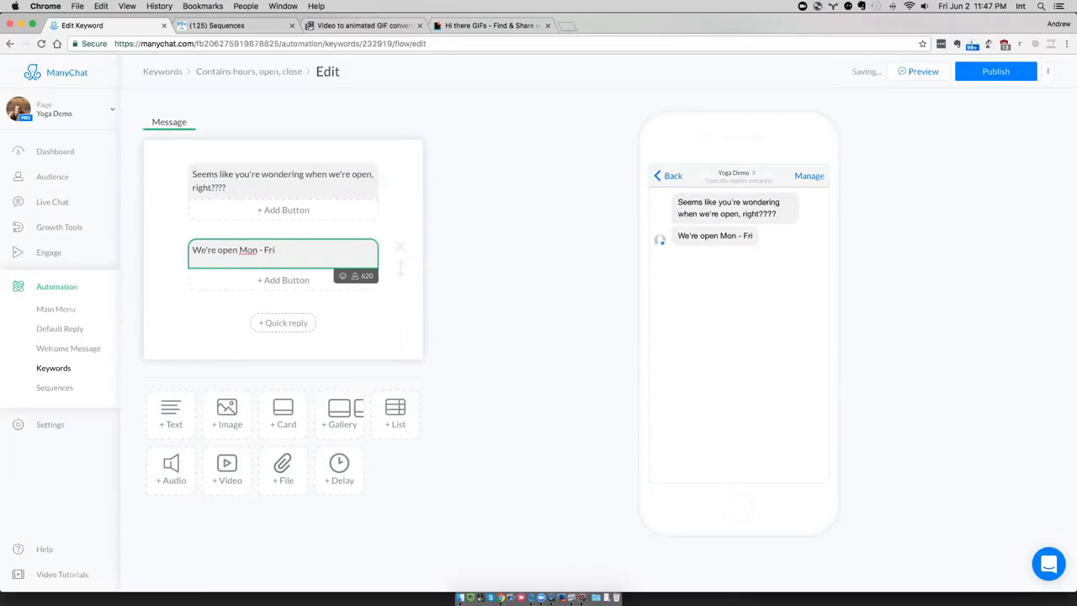
key(alt+Left)
key(alt+Left)
key(BackSpace)
key(Return)
key(Return)
key(super+Right)
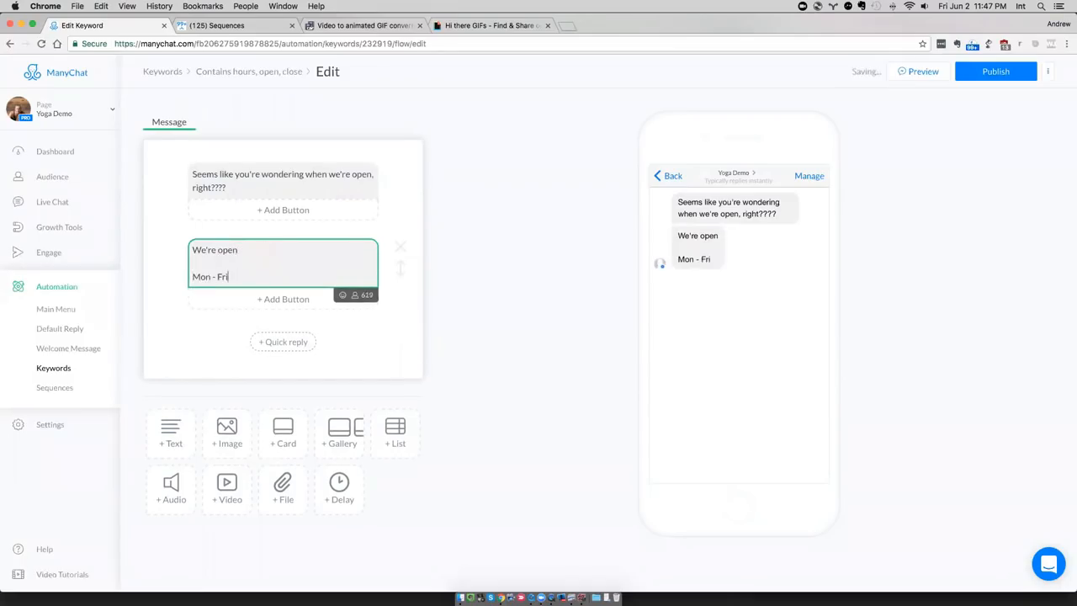
key(Return)
key(Return)
text(9 - )
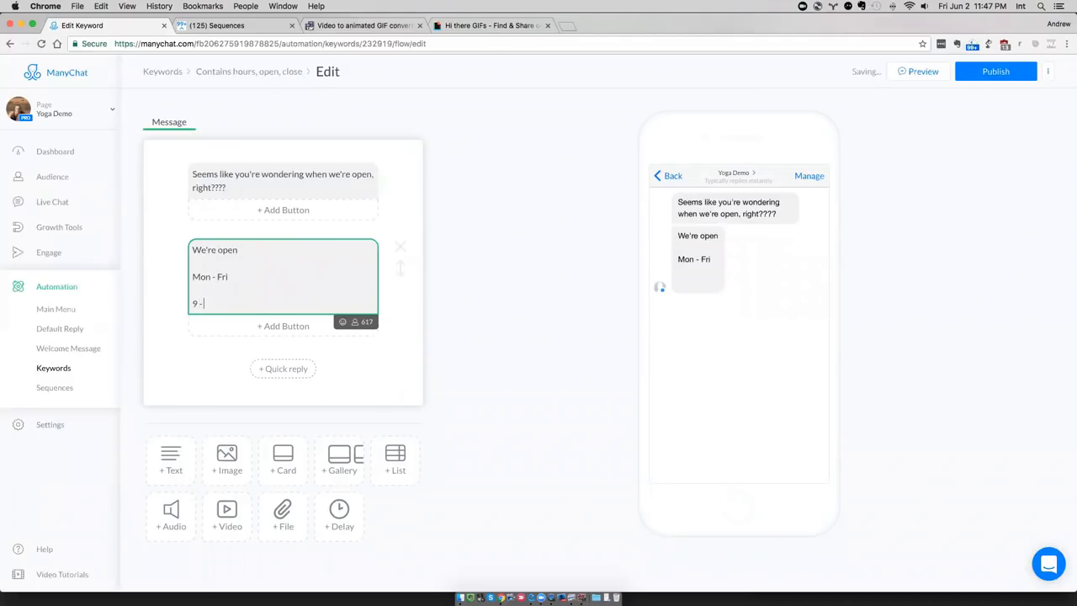
text(9pm)
Publish the hours reply, send a preview of it to Messenger, and fit the browser window beside the phone view.
click(976, 72)
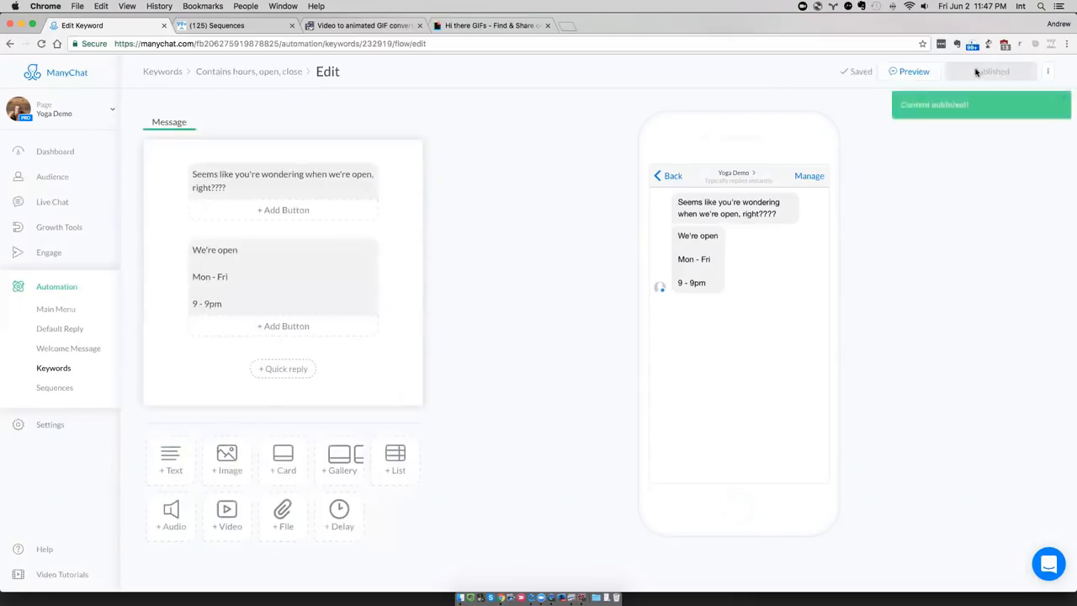
click(909, 73)
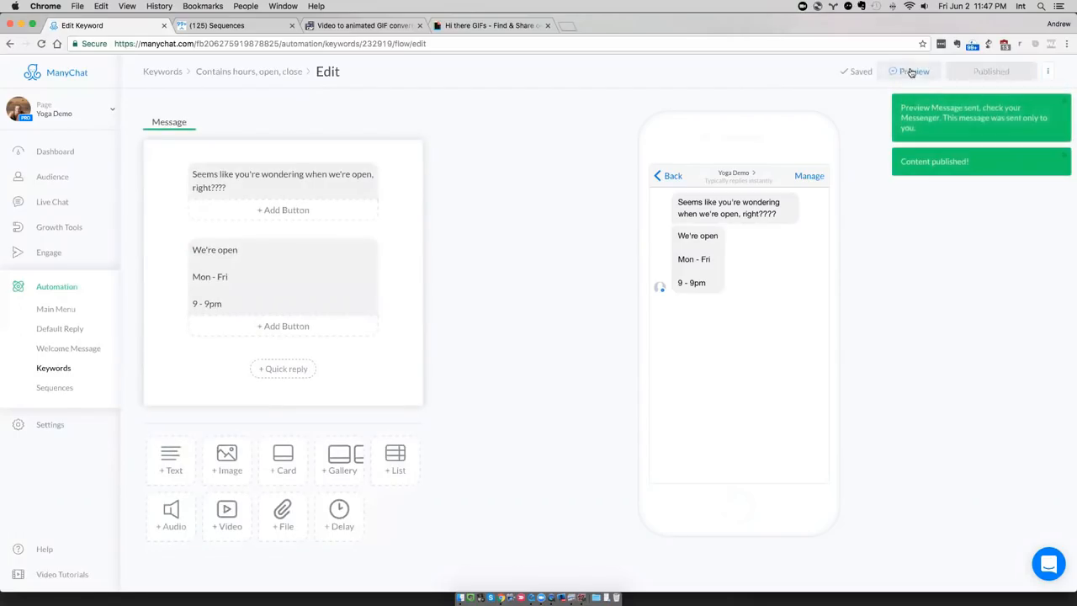
key(Left)
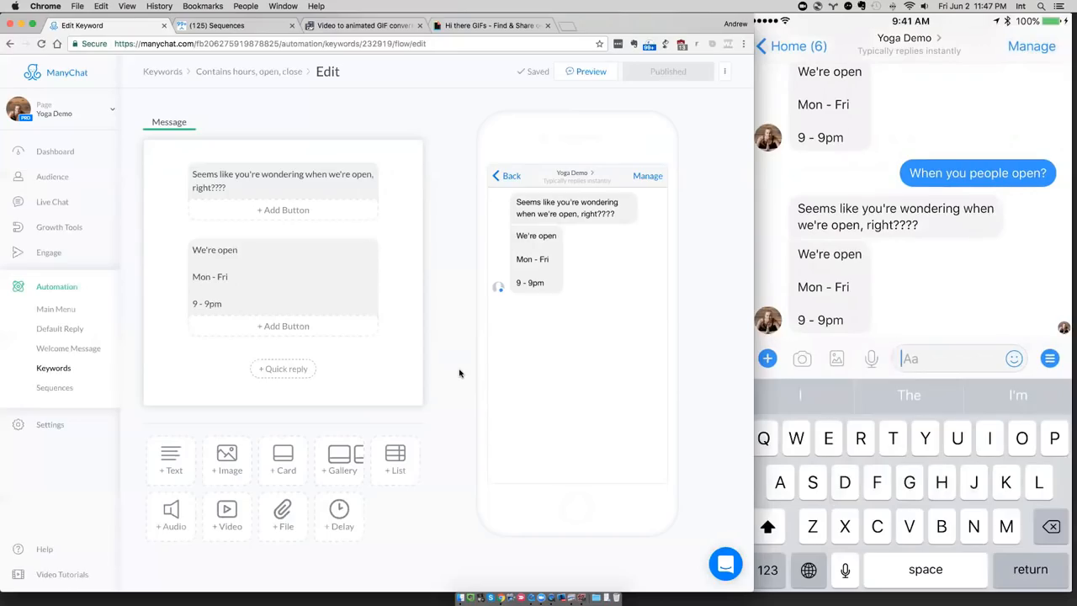
Return to the keyword rules and add the misspelling "hors" to the hours, open, close rule, saving it.
click(245, 73)
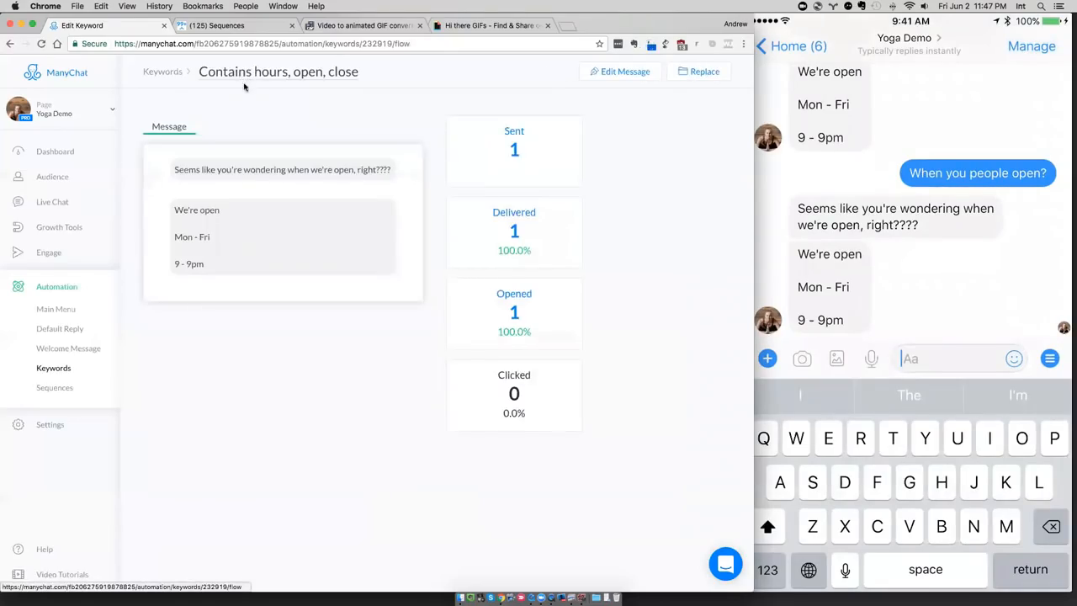
click(163, 72)
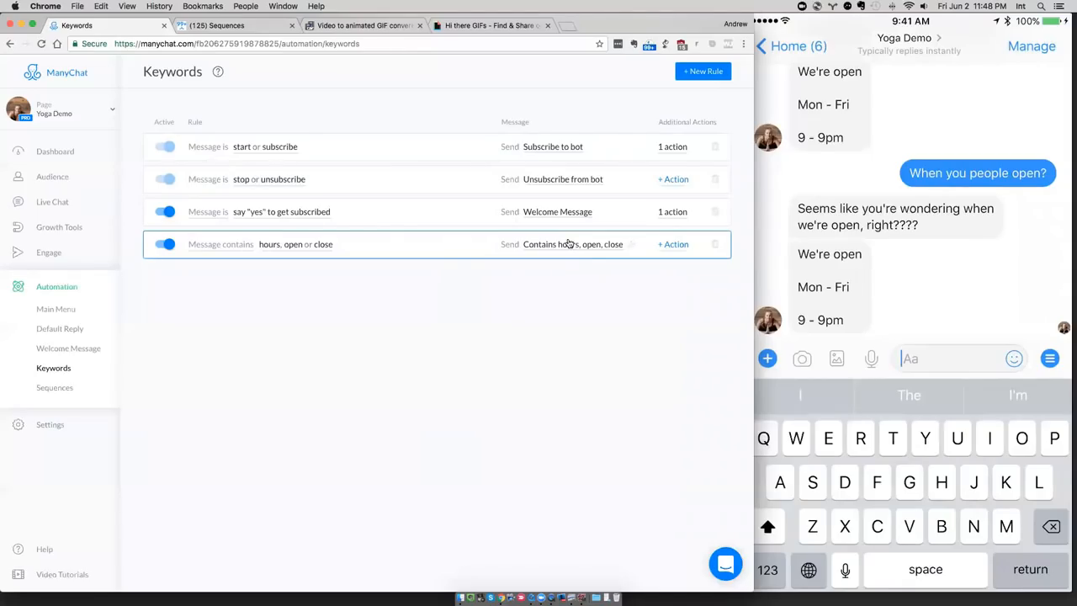
click(313, 245)
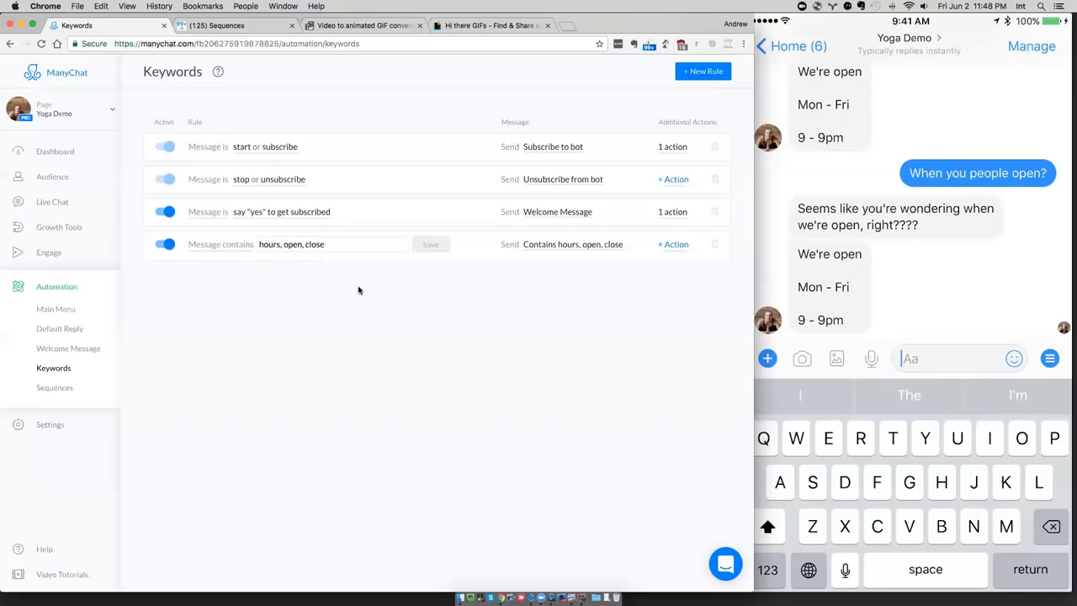
text(, op)
key(BackSpace)
key(BackSpace)
text(hors,)
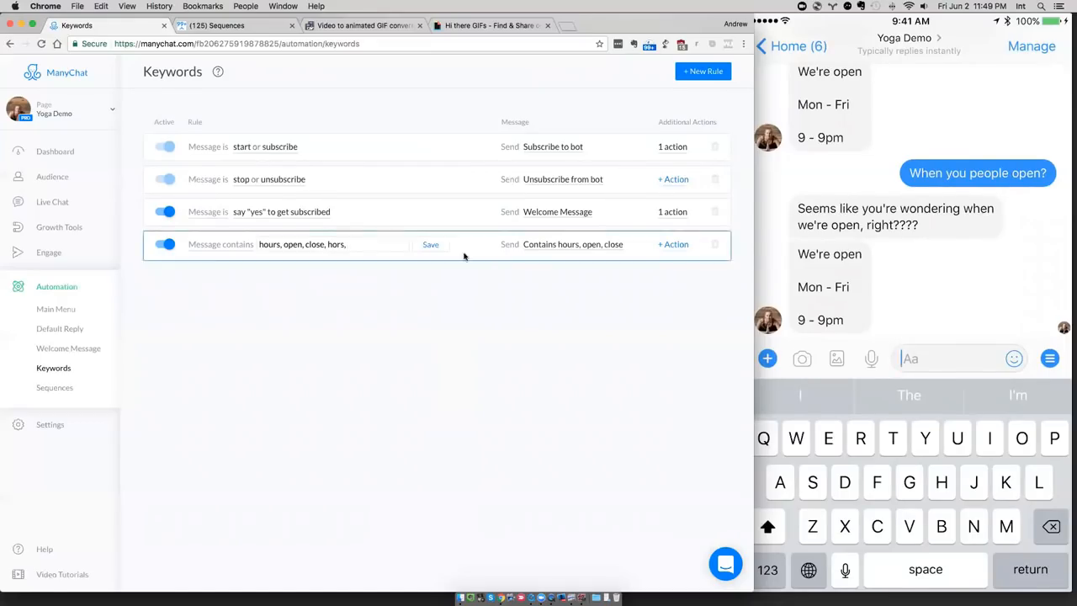
click(431, 244)
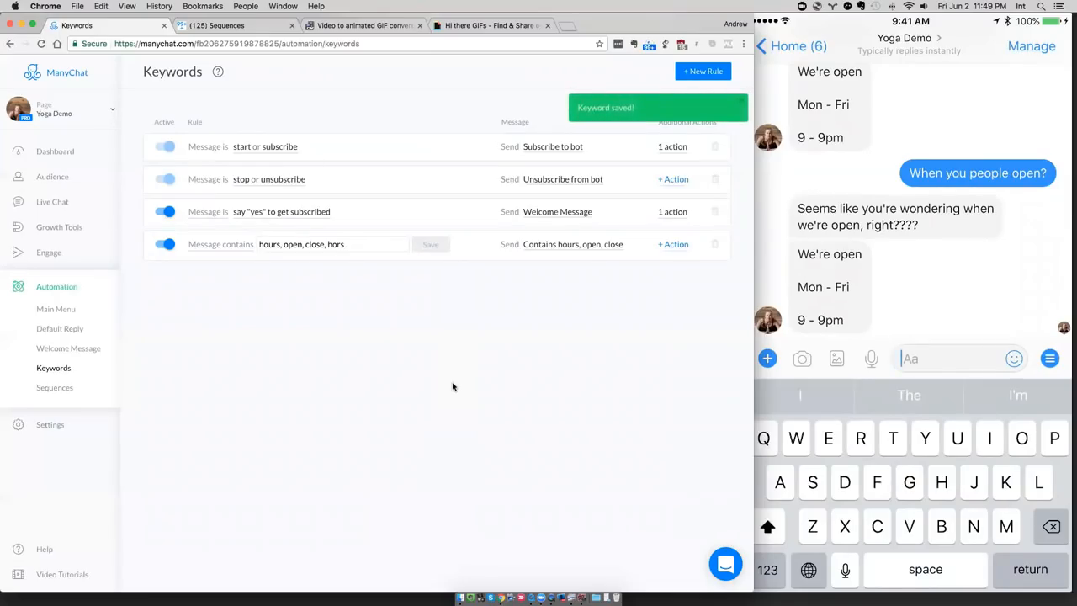
Switch to the course PDF in Preview and examine the "Enabling chats with you" slides, pages 70 to 72, on Live Chat behavior.
click(411, 398)
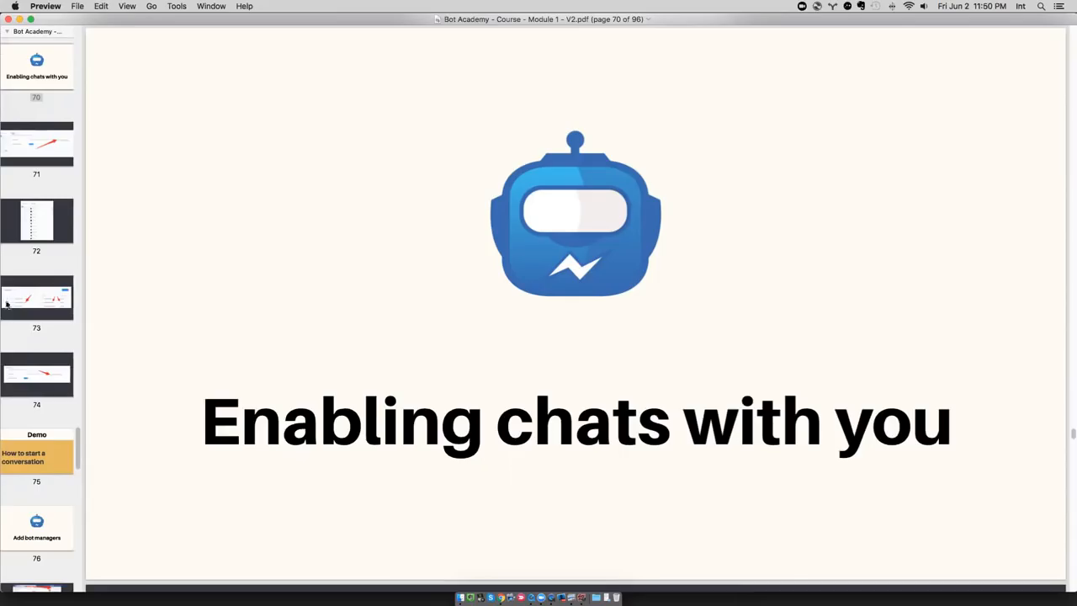
click(48, 76)
click(41, 152)
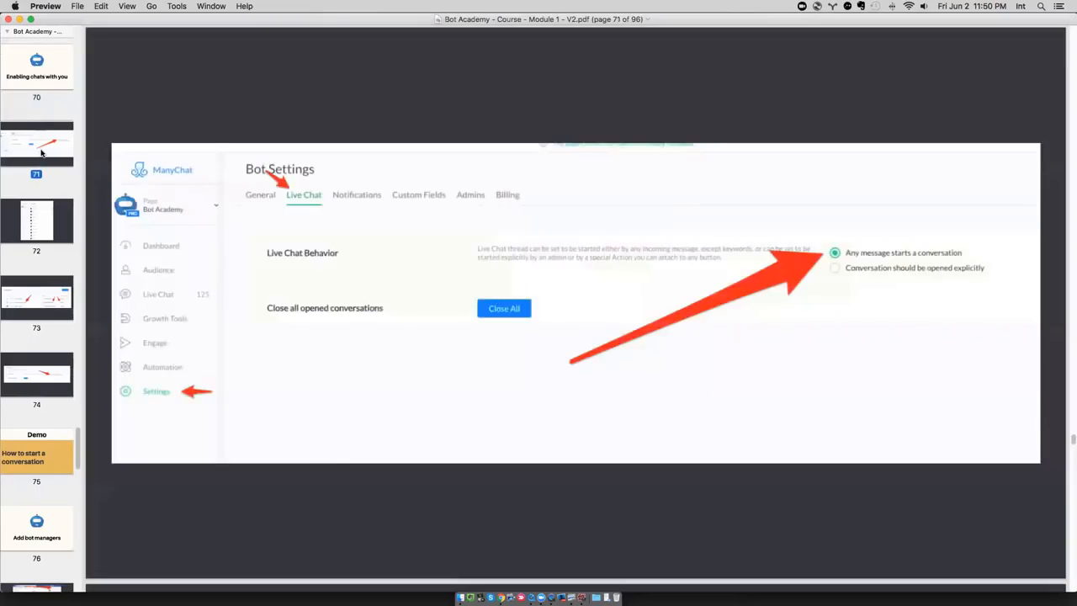
key(Up)
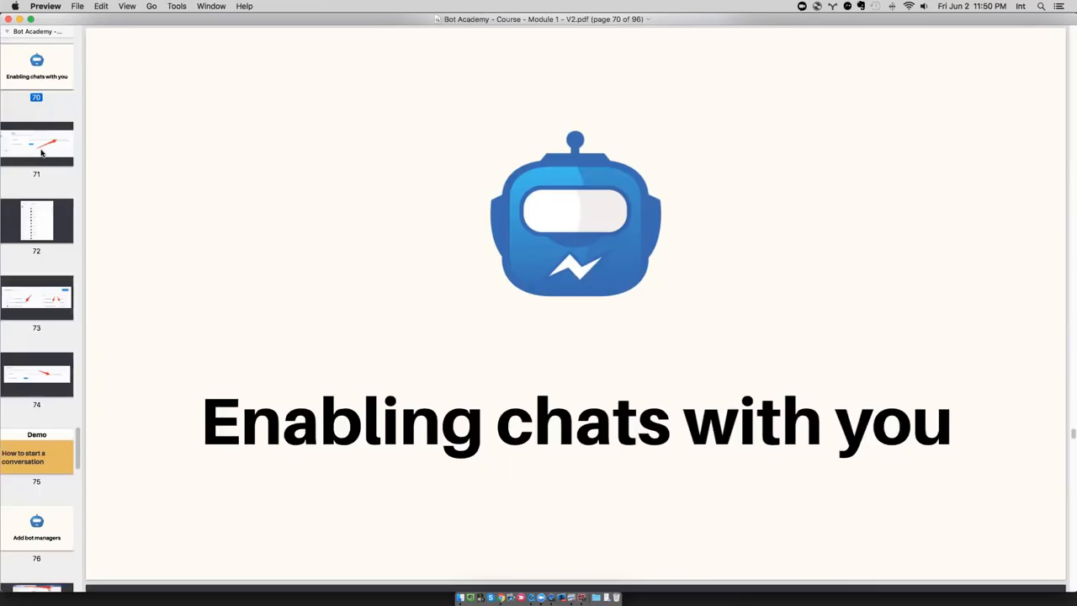
click(41, 151)
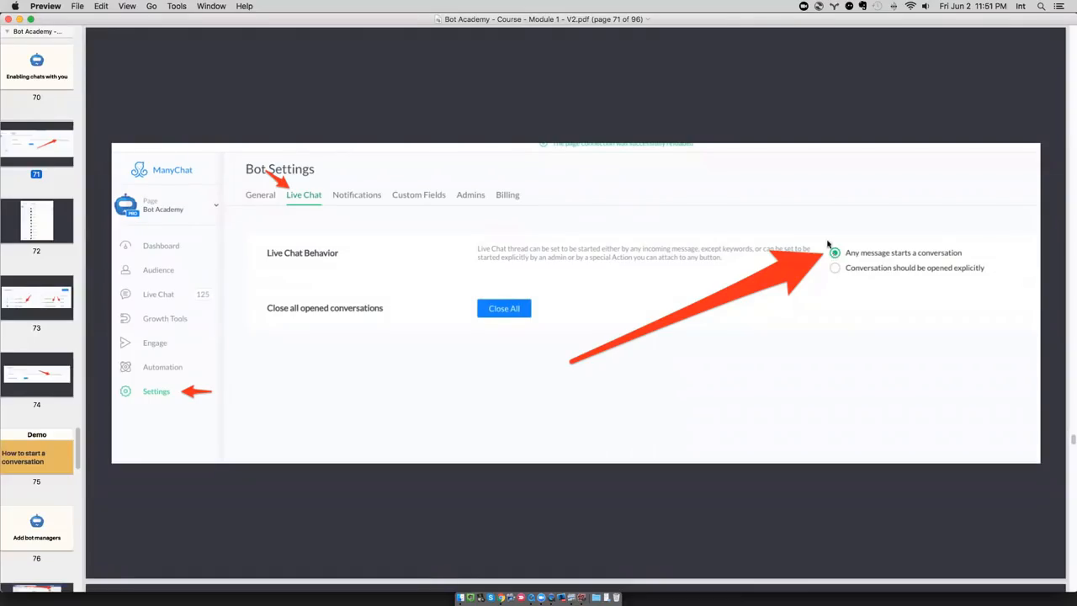
click(737, 29)
click(833, 254)
click(834, 255)
key(Down)
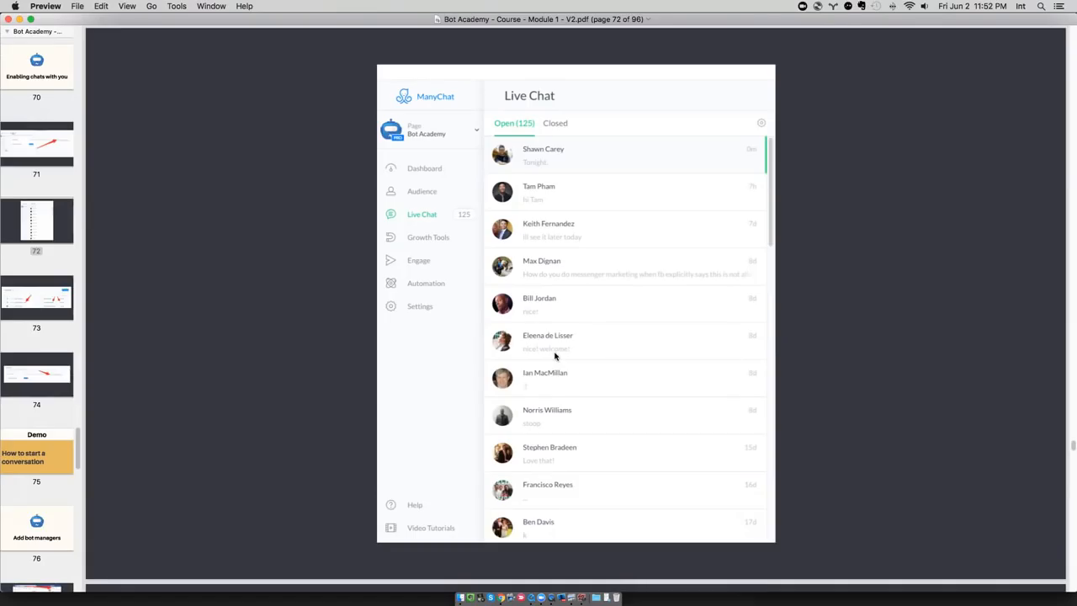
Compare the slides on pages 71 to 74 covering conversation opening options, the Live Chat list and the "stoop" keyword rule.
click(44, 150)
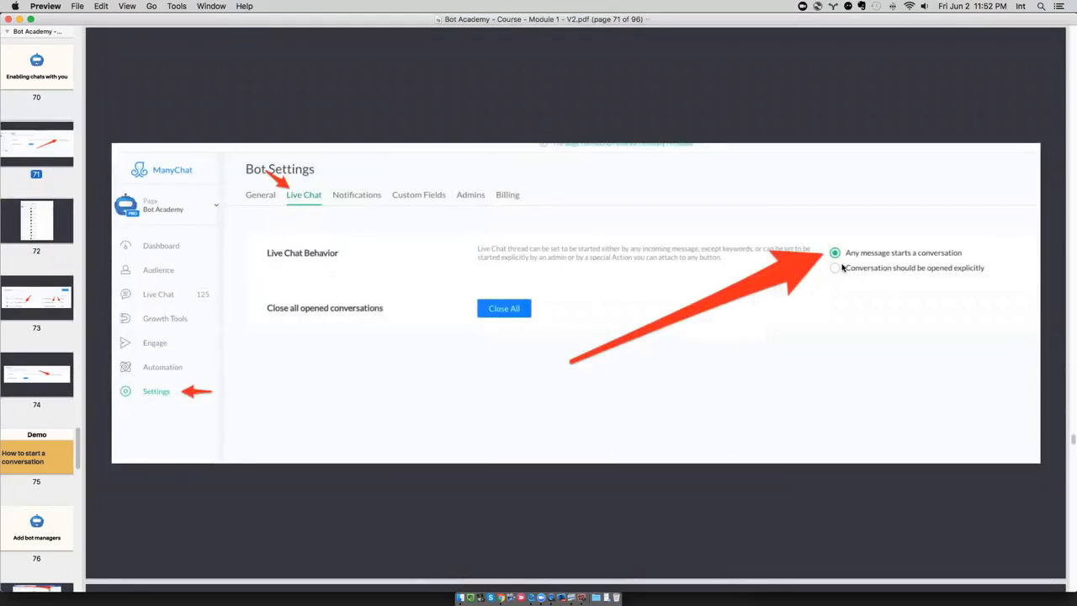
click(40, 218)
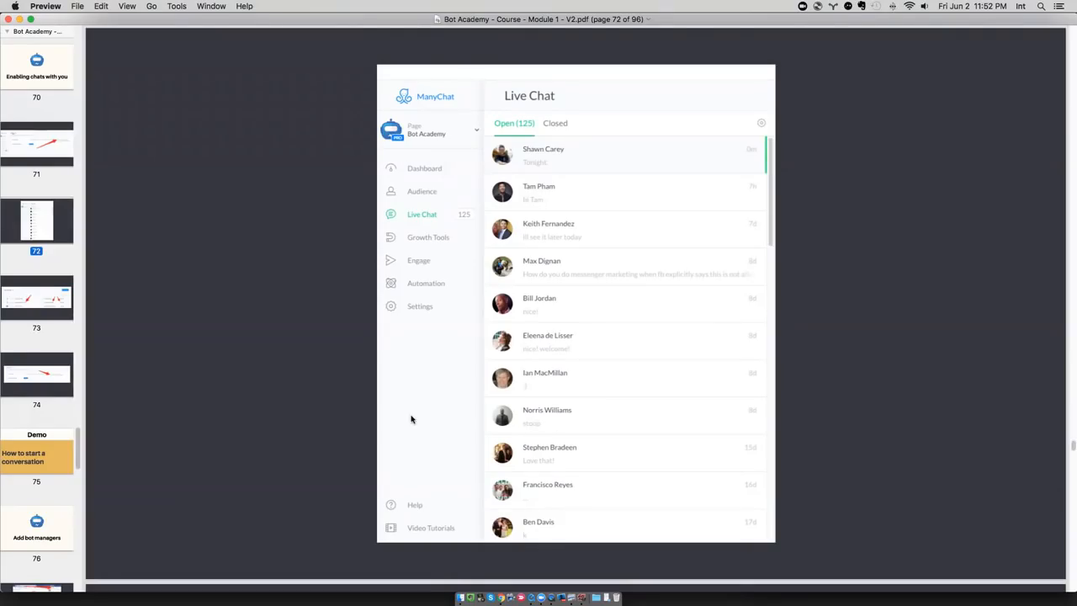
click(20, 306)
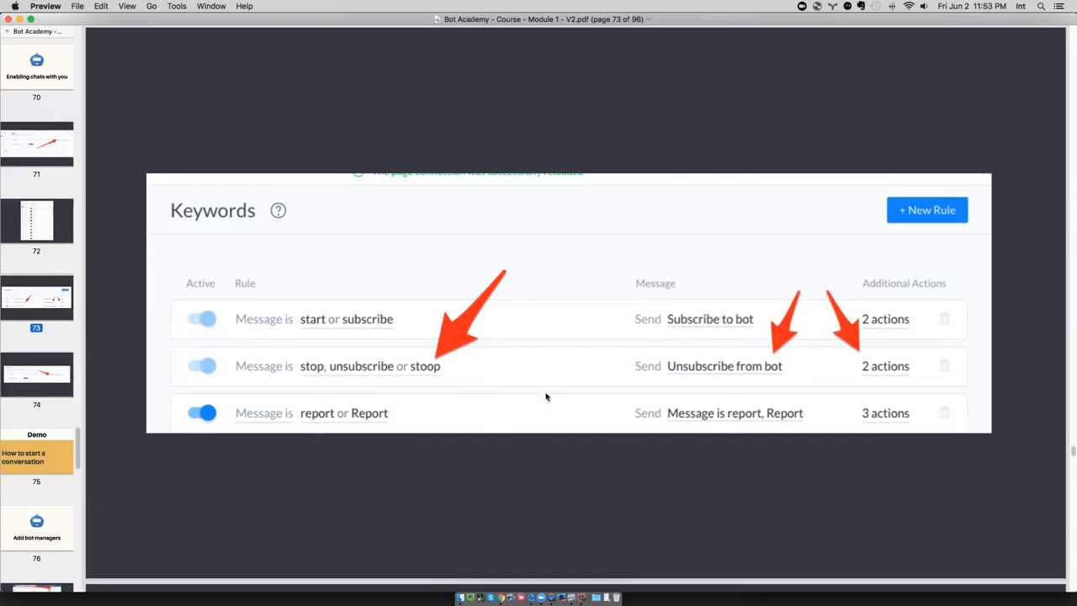
click(30, 238)
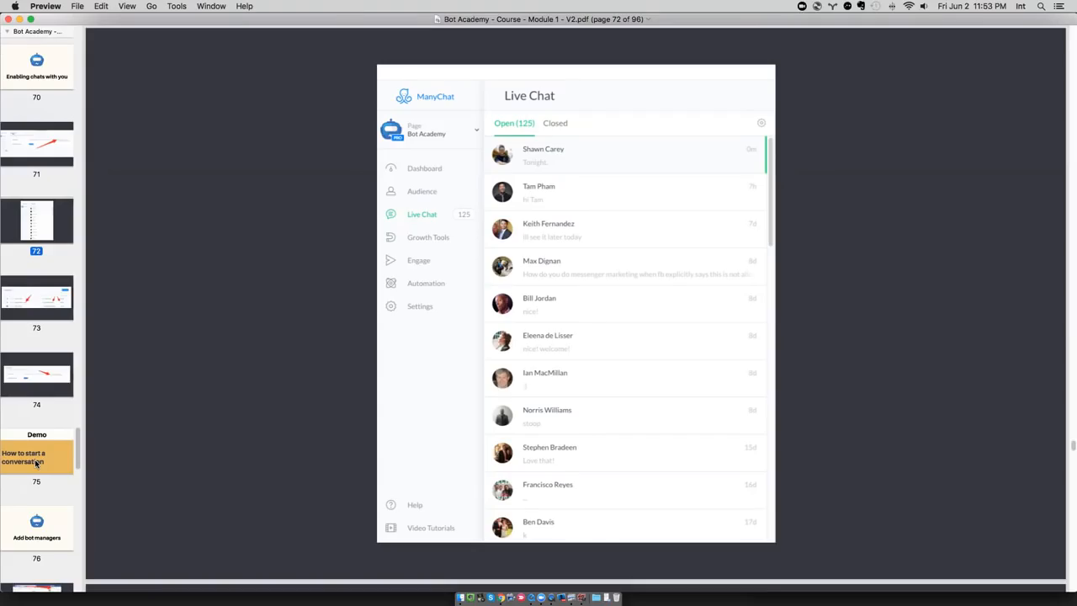
click(30, 383)
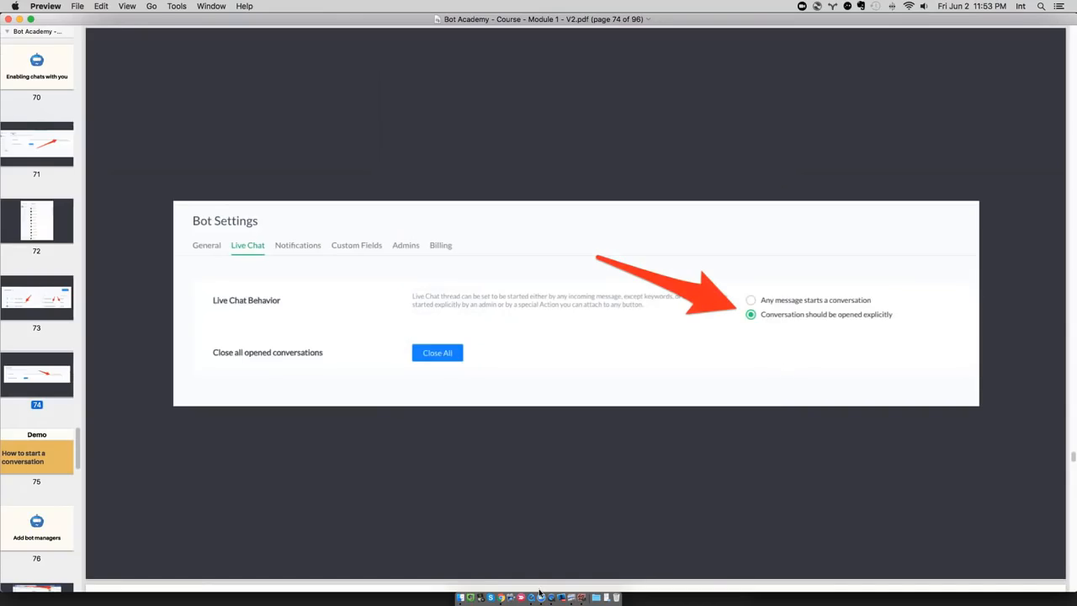
Switch to Chrome and change the active ManyChat page from Bot Academy to Yoga Demo.
click(500, 598)
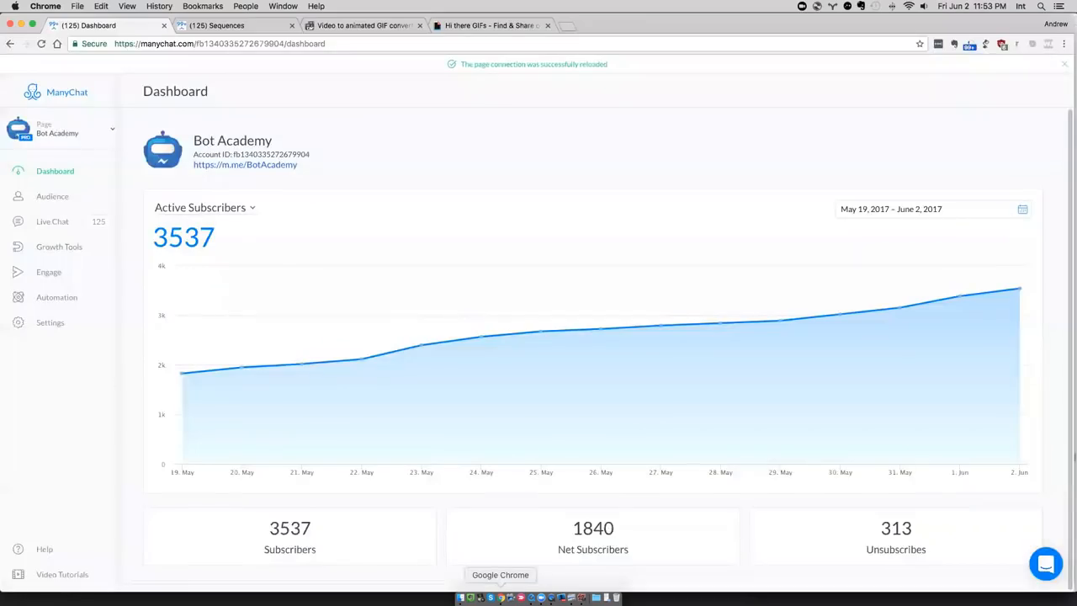
click(38, 126)
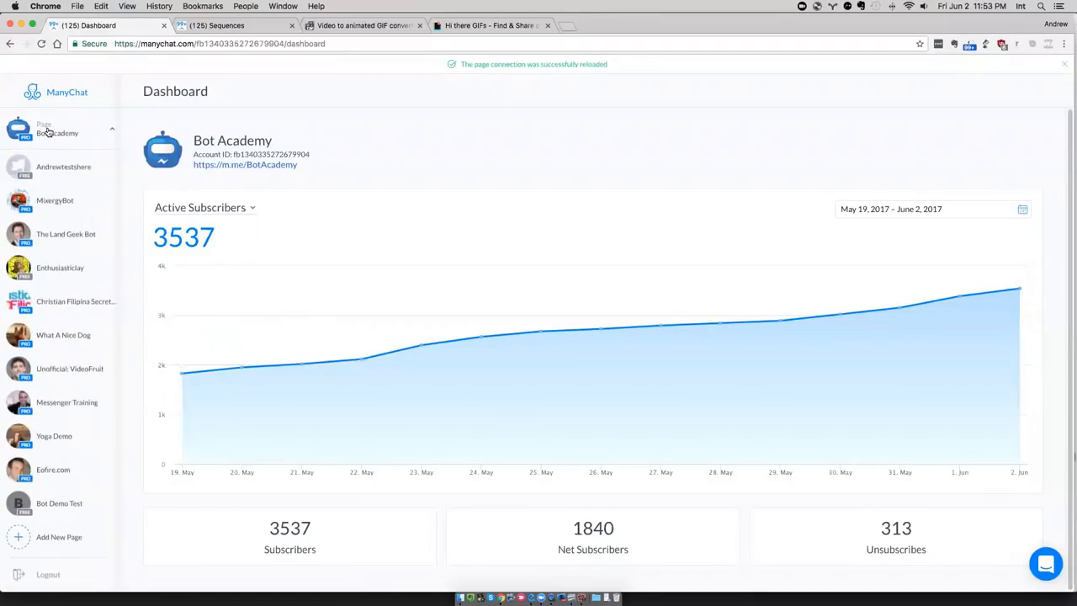
click(54, 438)
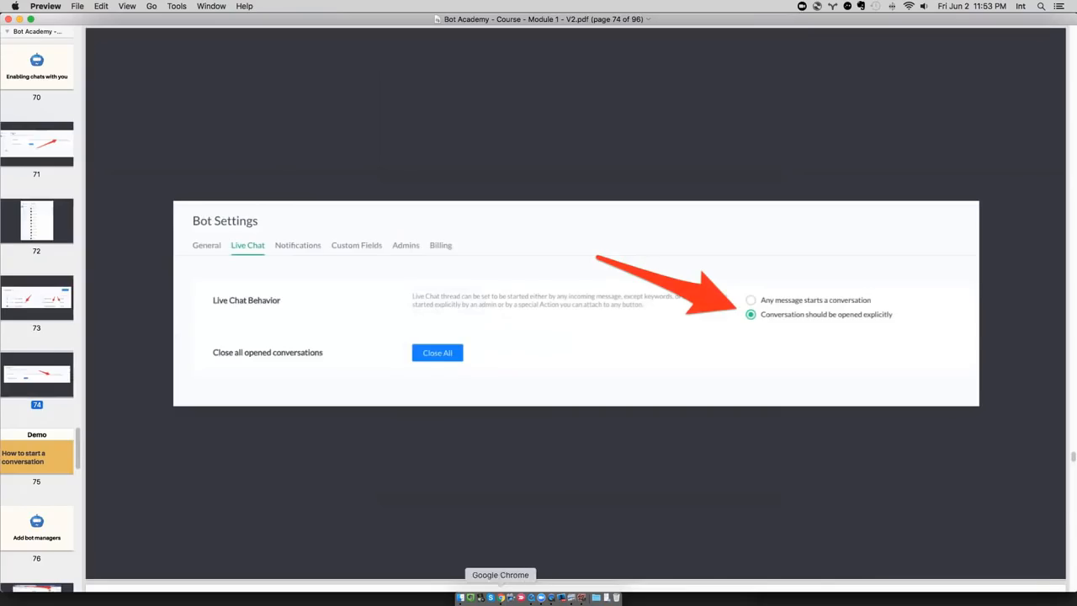
click(501, 598)
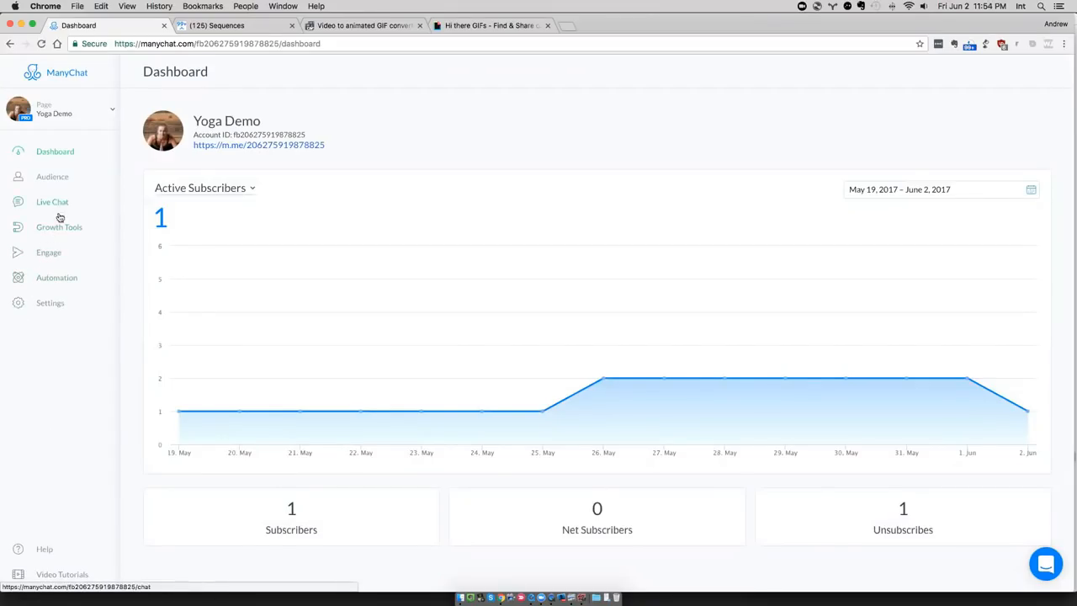
Open the "New teaching demo" sequence from the Yoga Demo page's automation sequences.
click(52, 254)
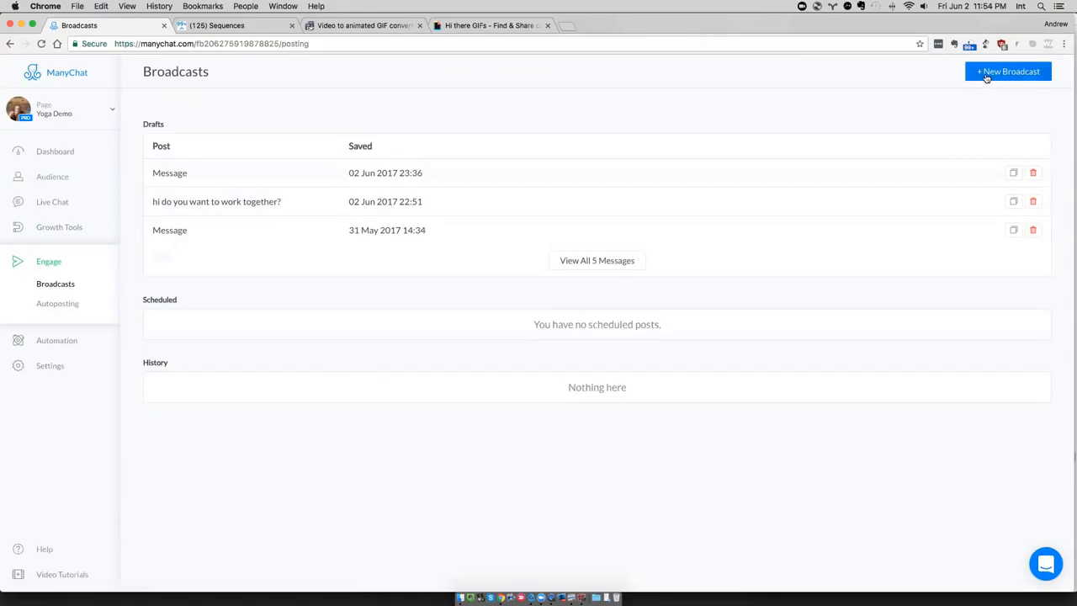
click(57, 365)
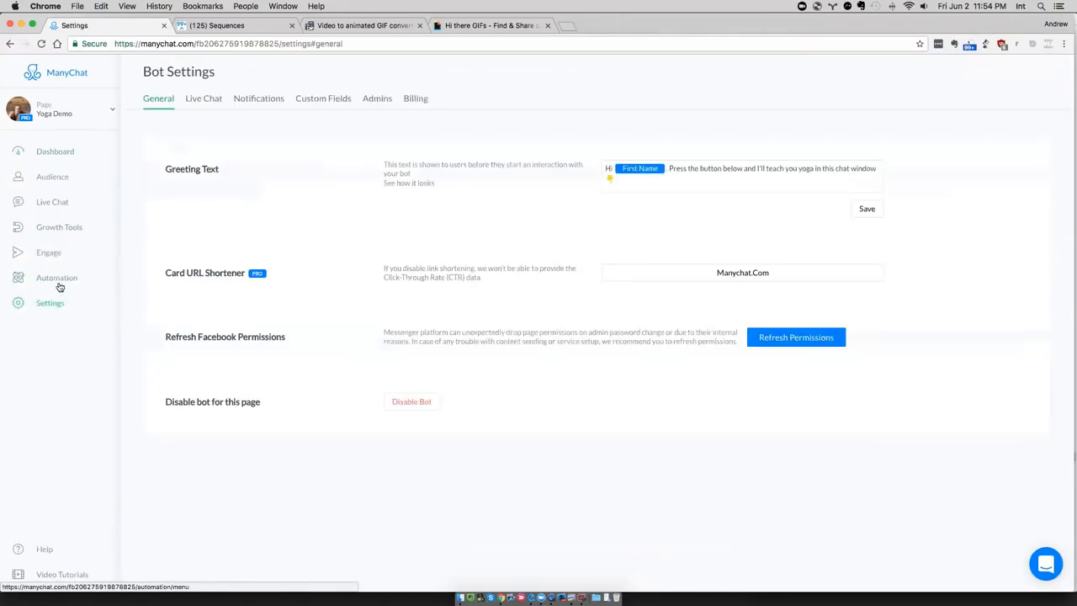
click(58, 287)
click(59, 388)
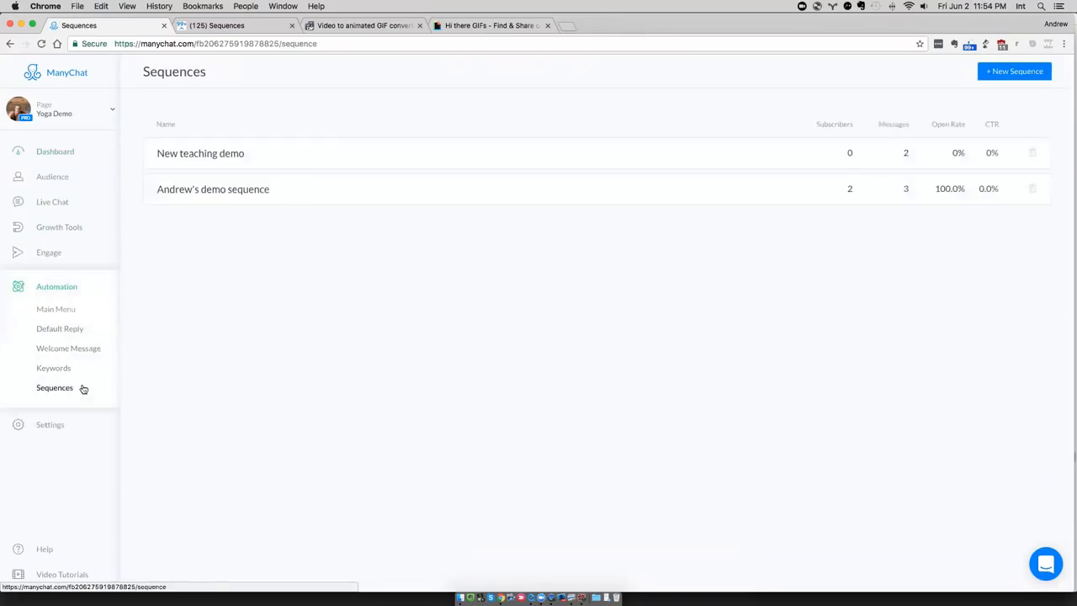
click(233, 158)
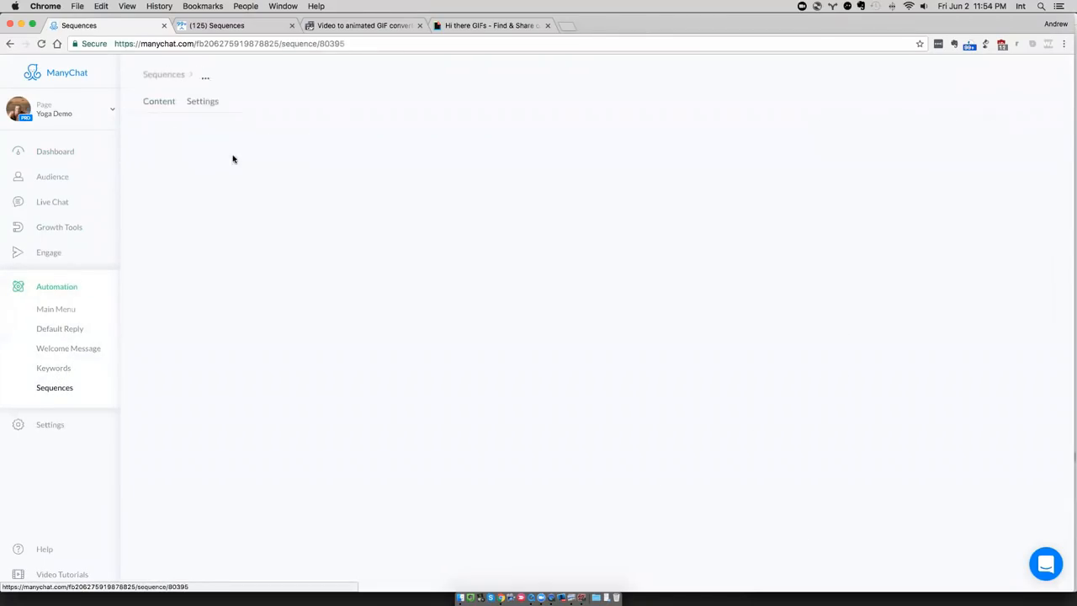
Add a new message to the sequence, move it ahead of lesson 1, and set its delay to Immediately.
click(202, 237)
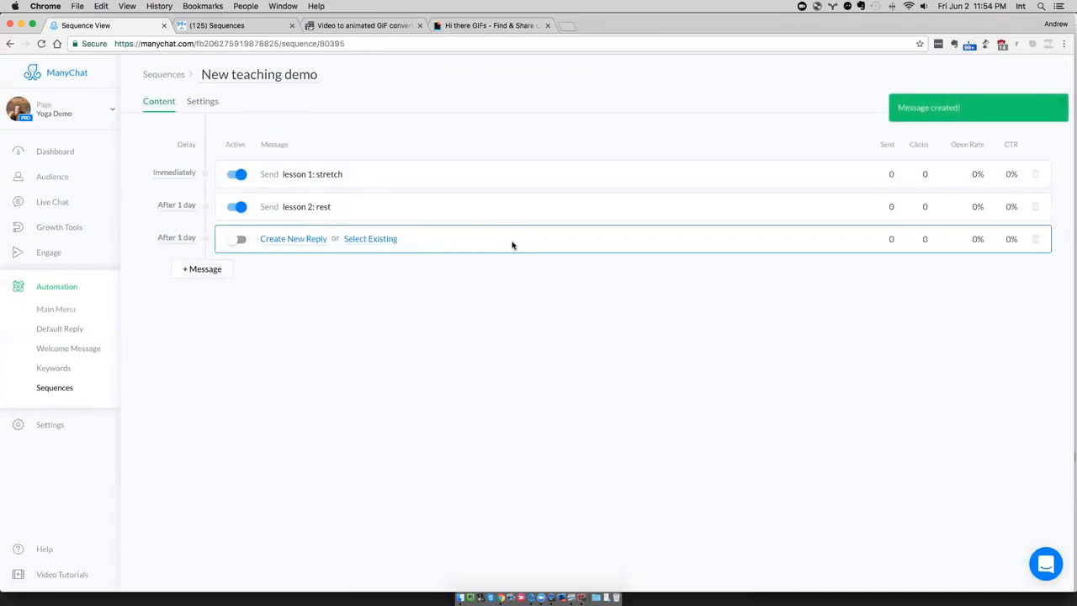
drag(512, 243, 215, 170)
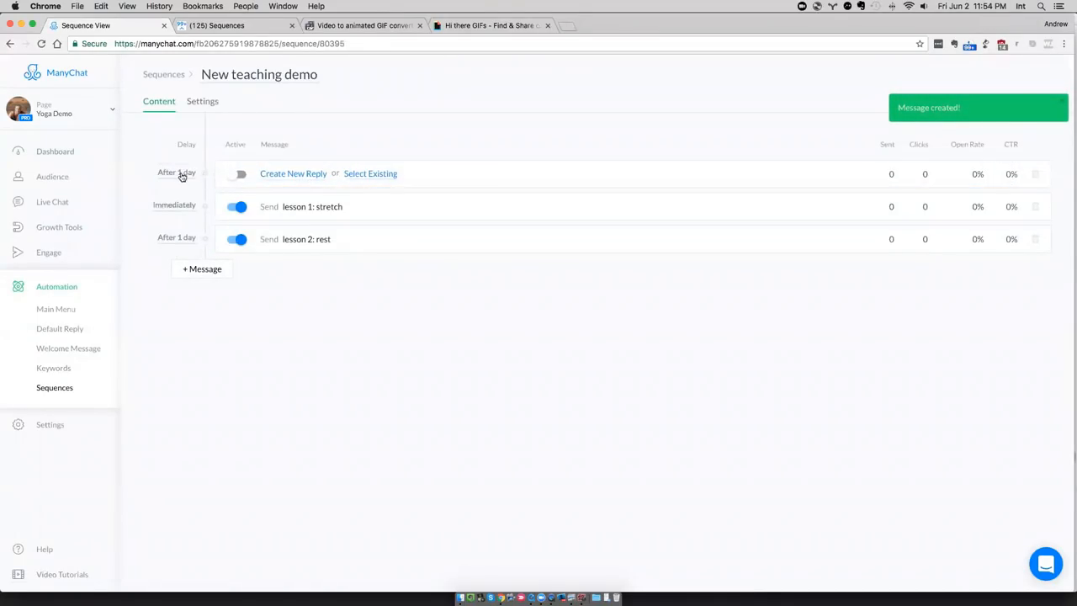
click(180, 174)
click(177, 210)
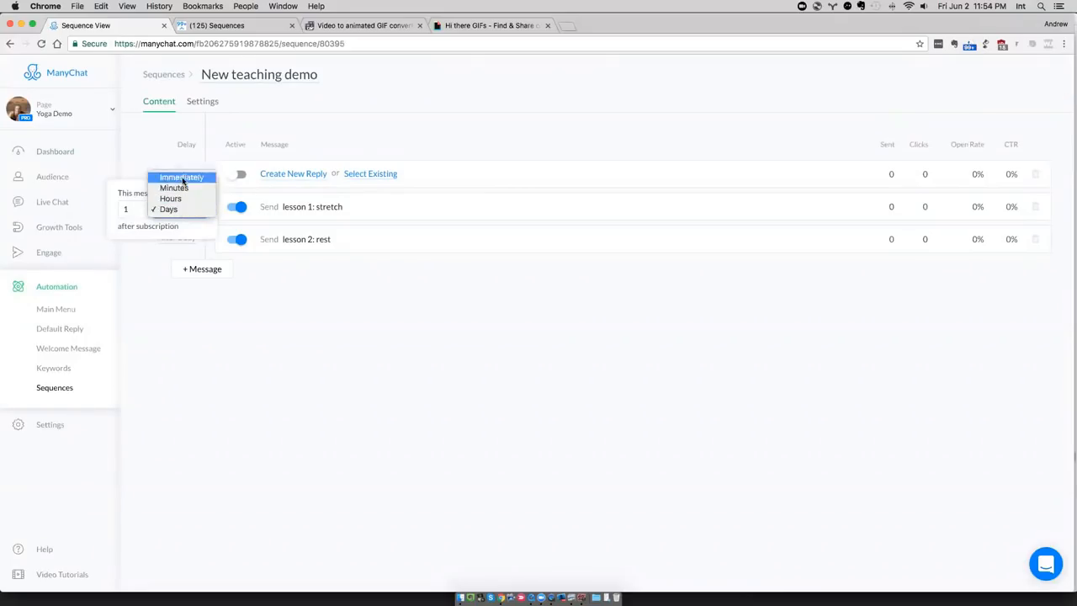
click(181, 177)
click(356, 297)
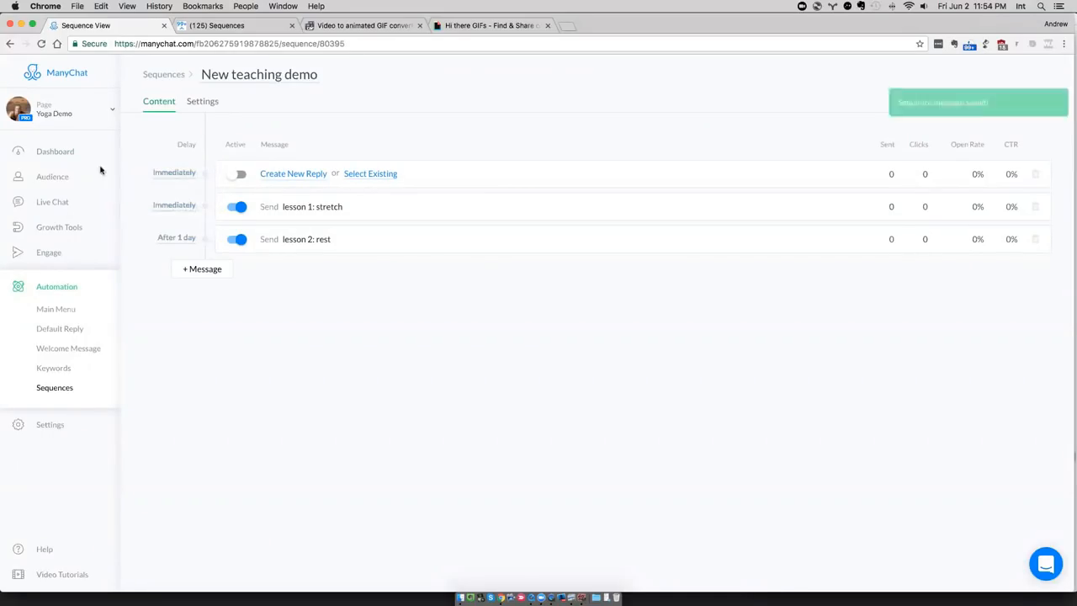
Set the delay of the "lesson 1: stretch" message to 1 day after the previous message.
click(177, 206)
click(166, 245)
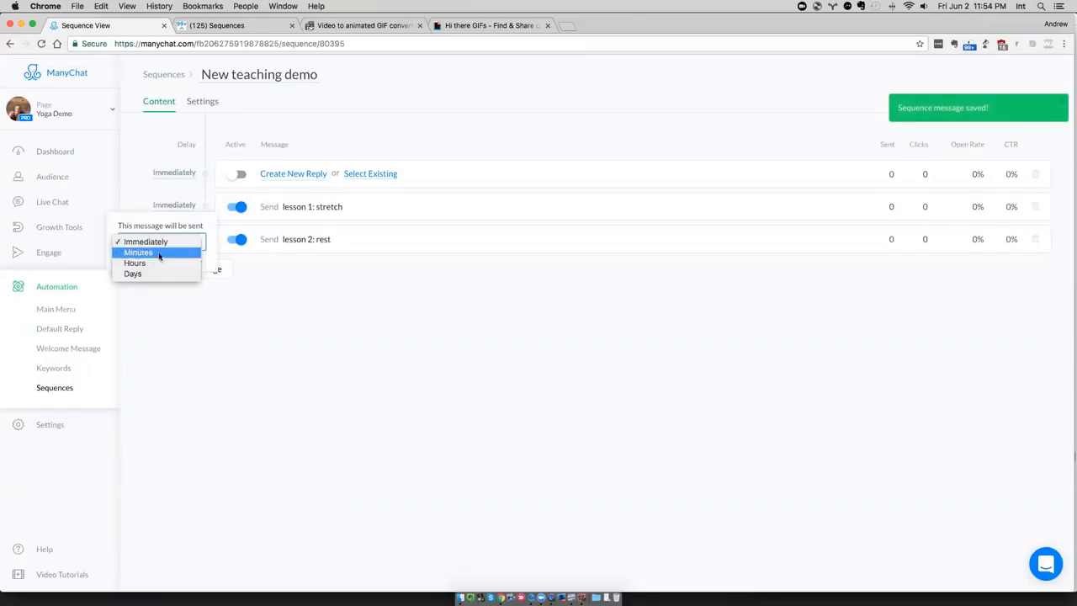
click(155, 273)
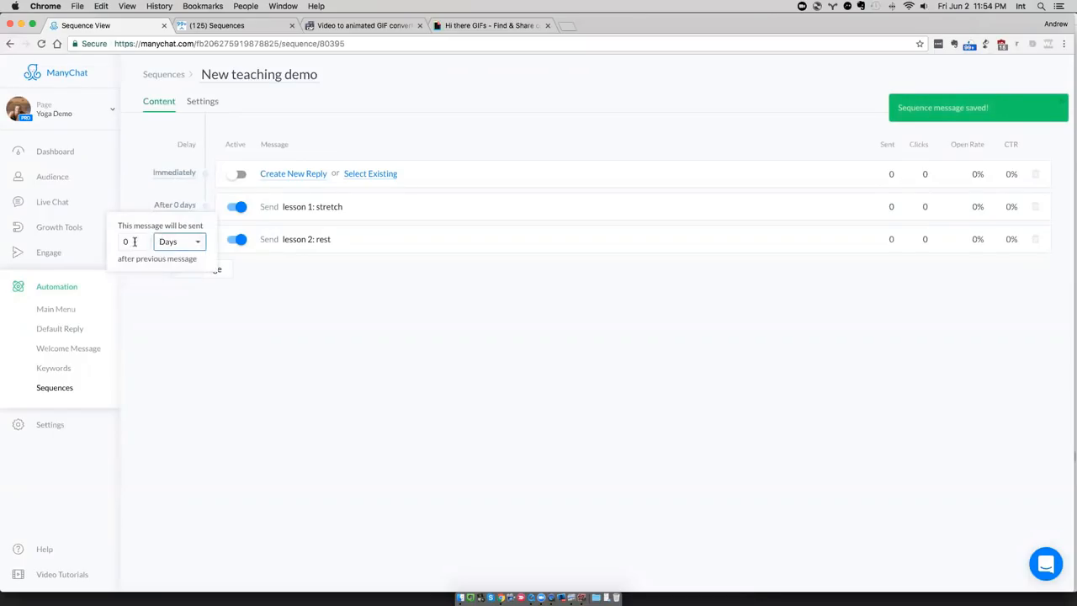
key(shift+Tab)
text(1)
click(354, 290)
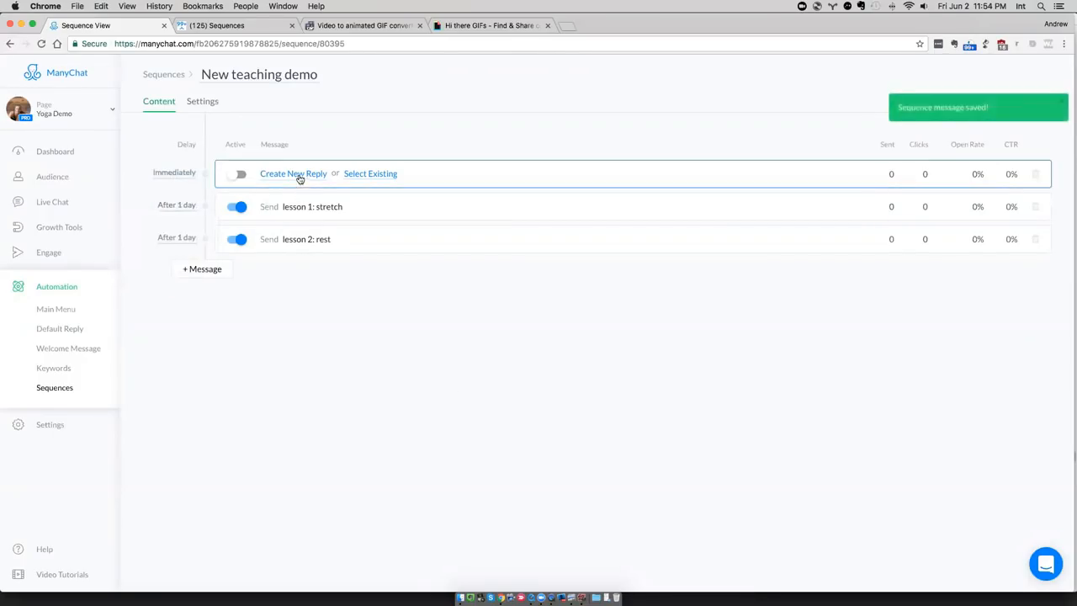
Create a new reply for the first sequence message with the text "What's your annual income?".
click(296, 173)
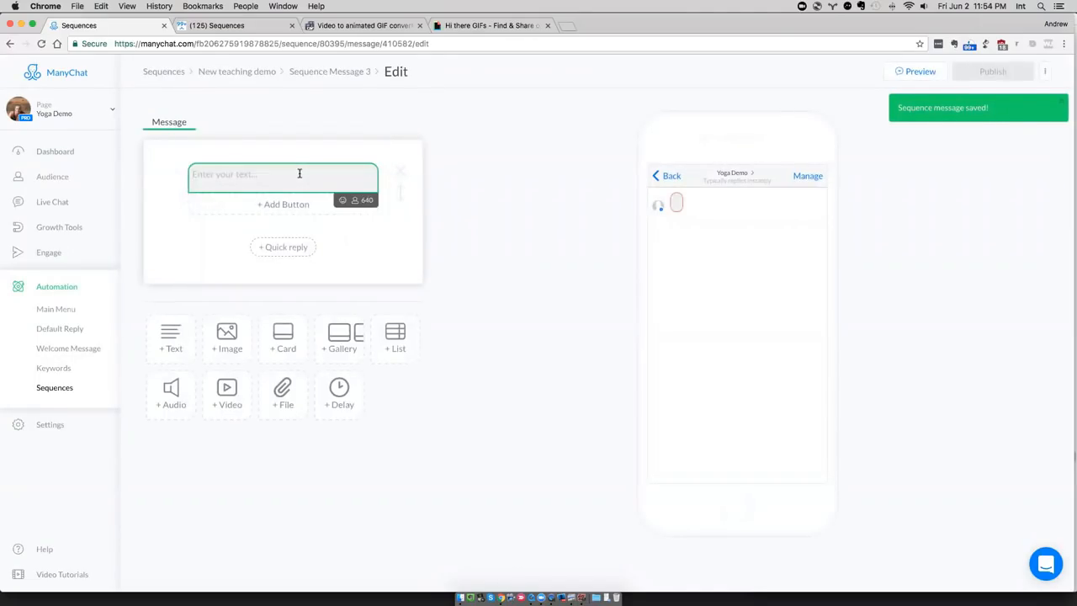
text(What's your)
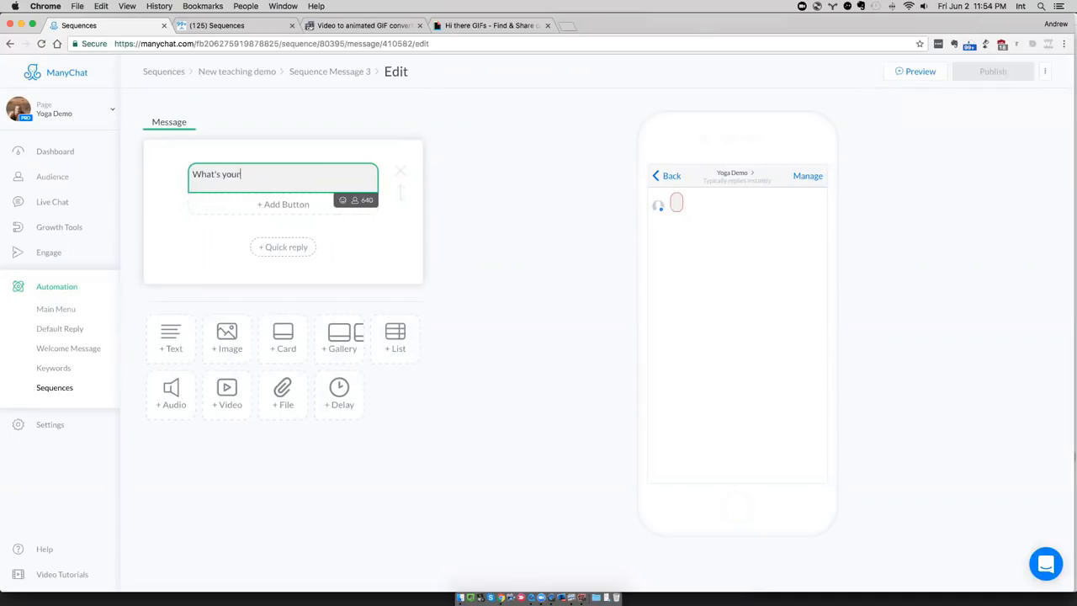
text( annincome)
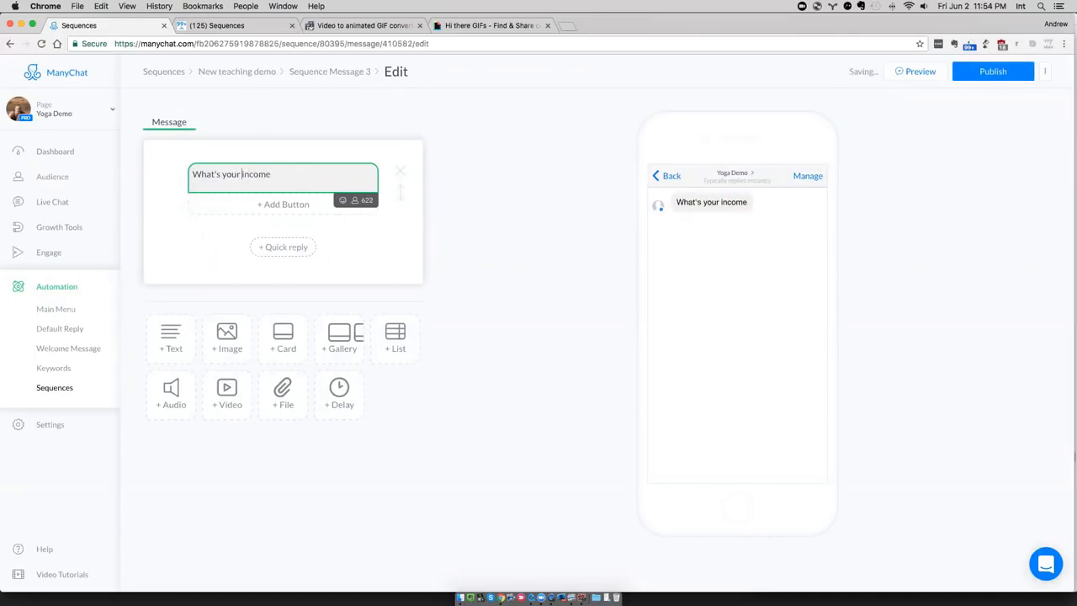
key(alt+Left)
text(annual)
key(alt+Right)
text(?)
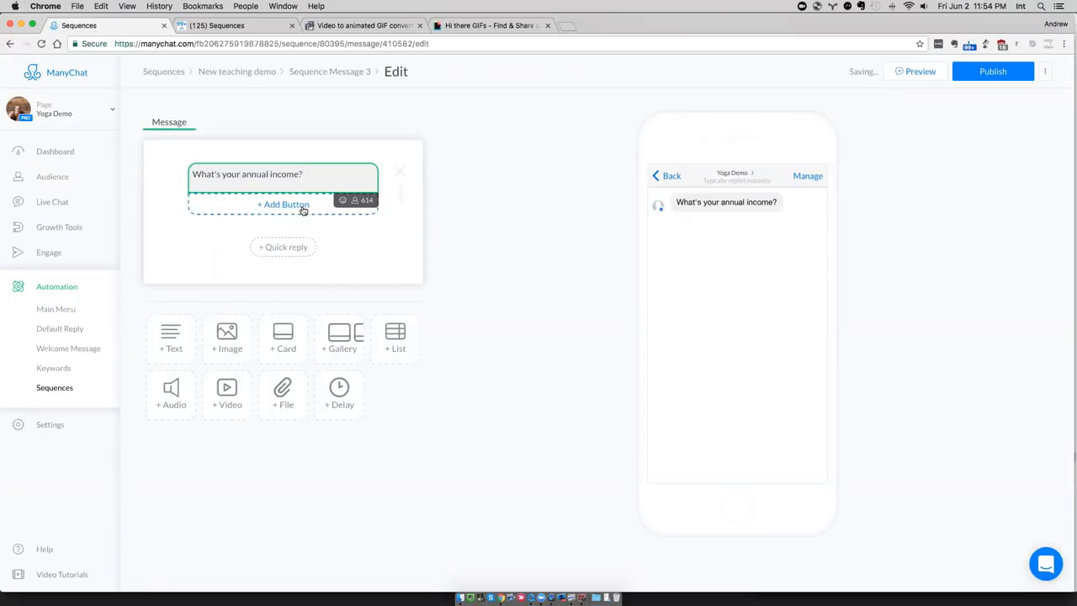
Replace the message text with "How much traffic does your site get?".
drag(306, 175, 188, 169)
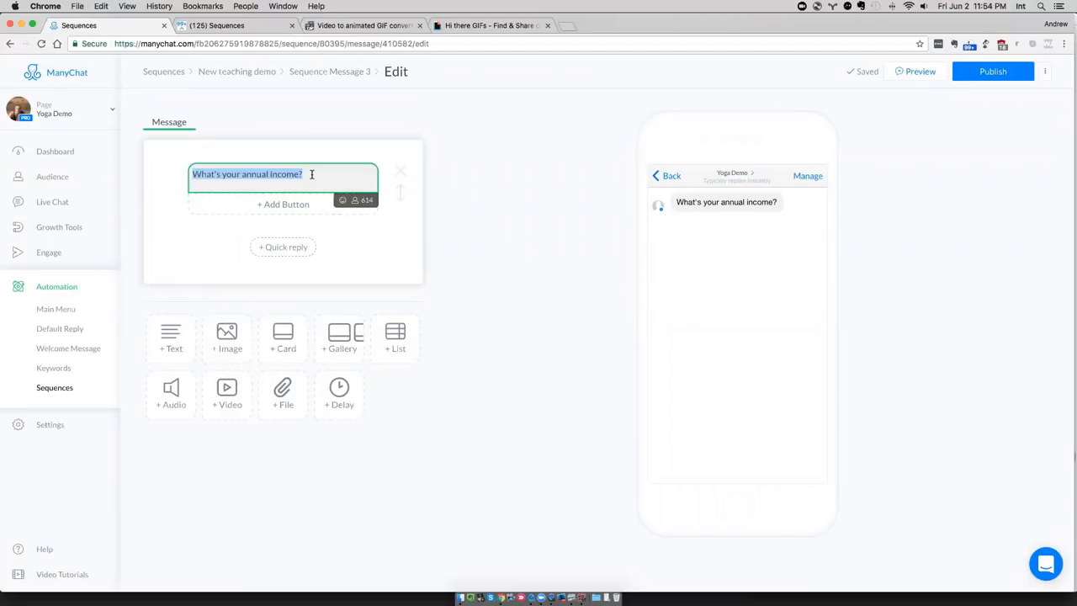
text(How)
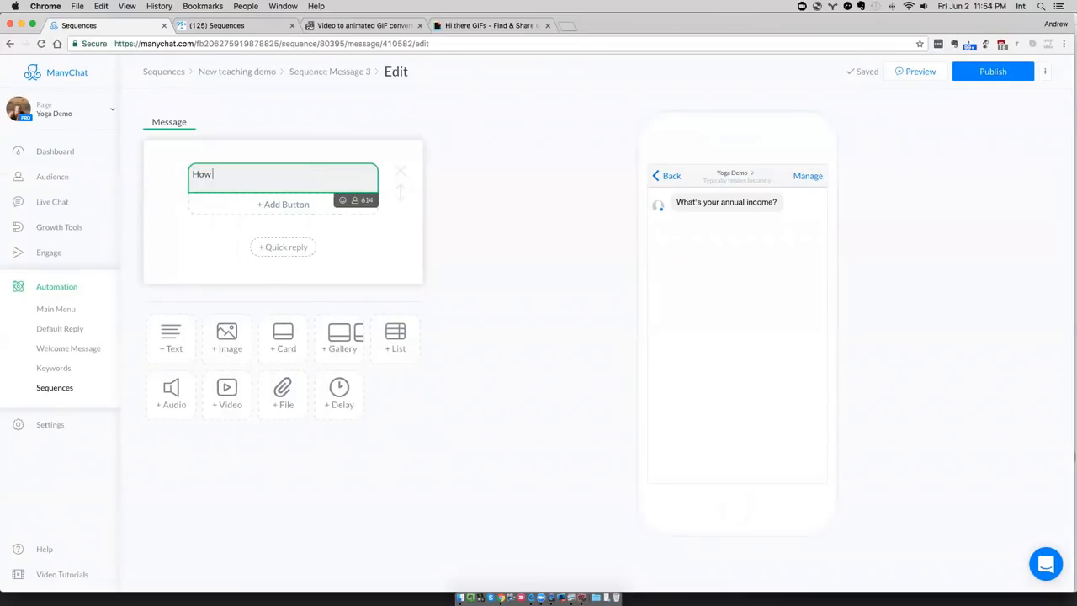
text( much traffic does your site ge)
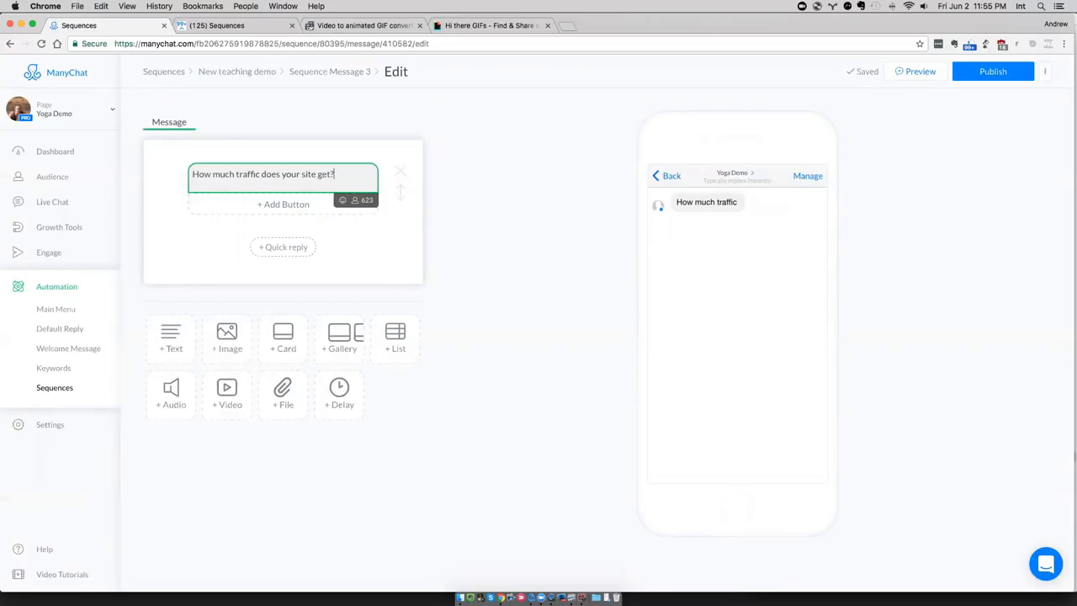
text(t?)
Add a button titled "< 1k hit" below the traffic question.
click(283, 203)
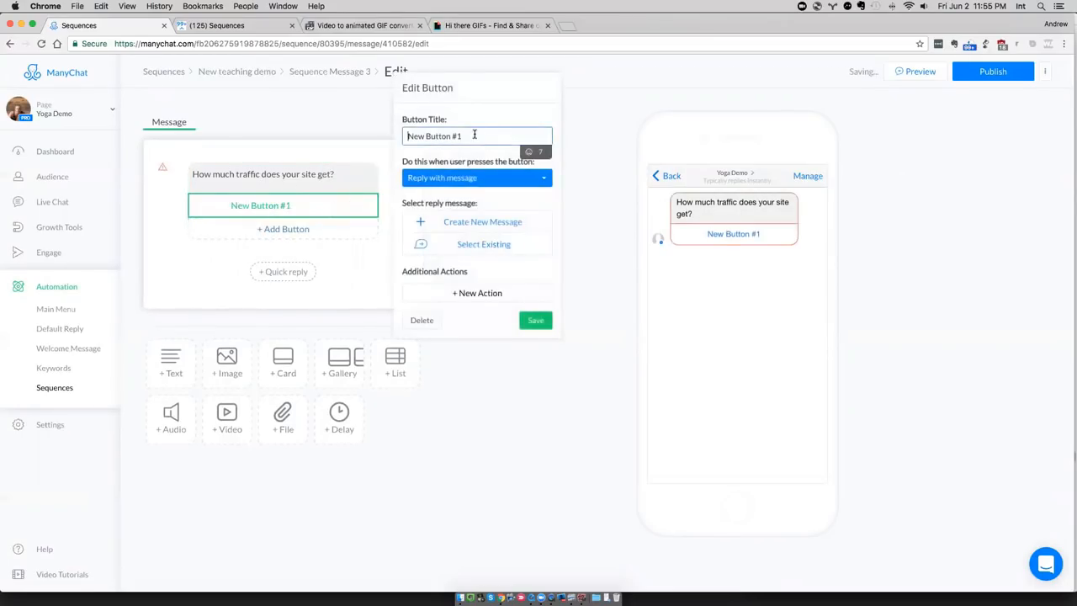
drag(474, 135, 404, 134)
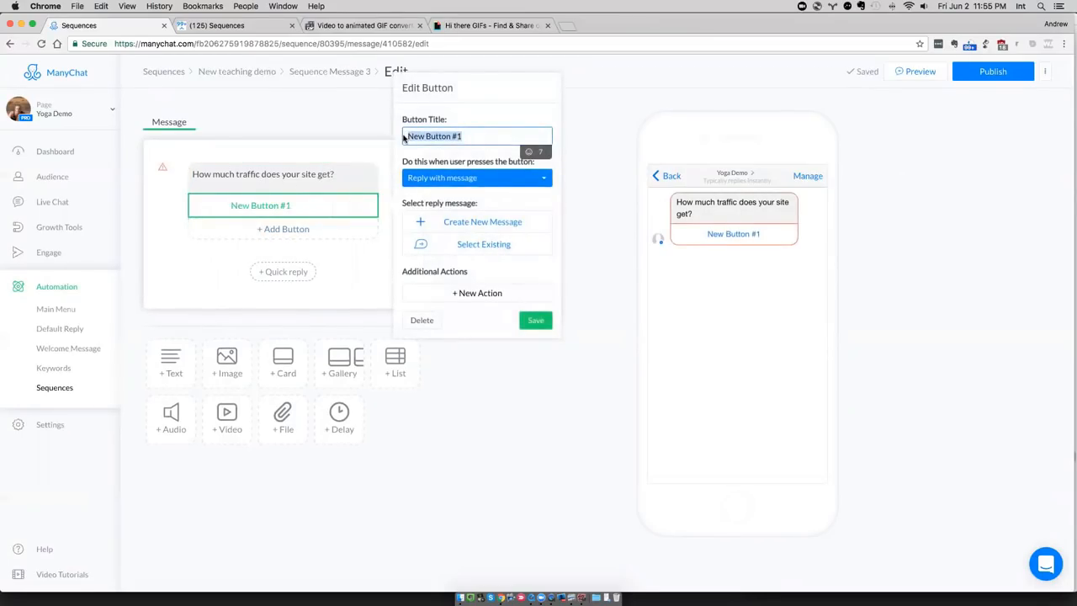
text(le)
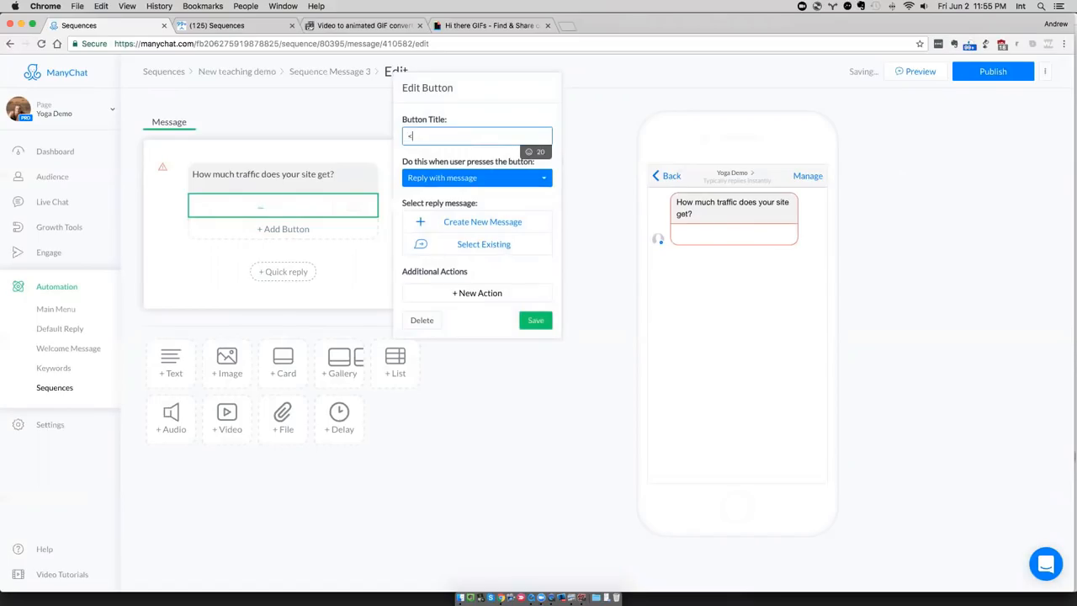
text( 100)
text(k)
text( hit p)
key(BackSpace)
key(BackSpace)
Extend the question to "How much traffic does your site get per month?" and correct the button title to "< 1k hits".
click(333, 174)
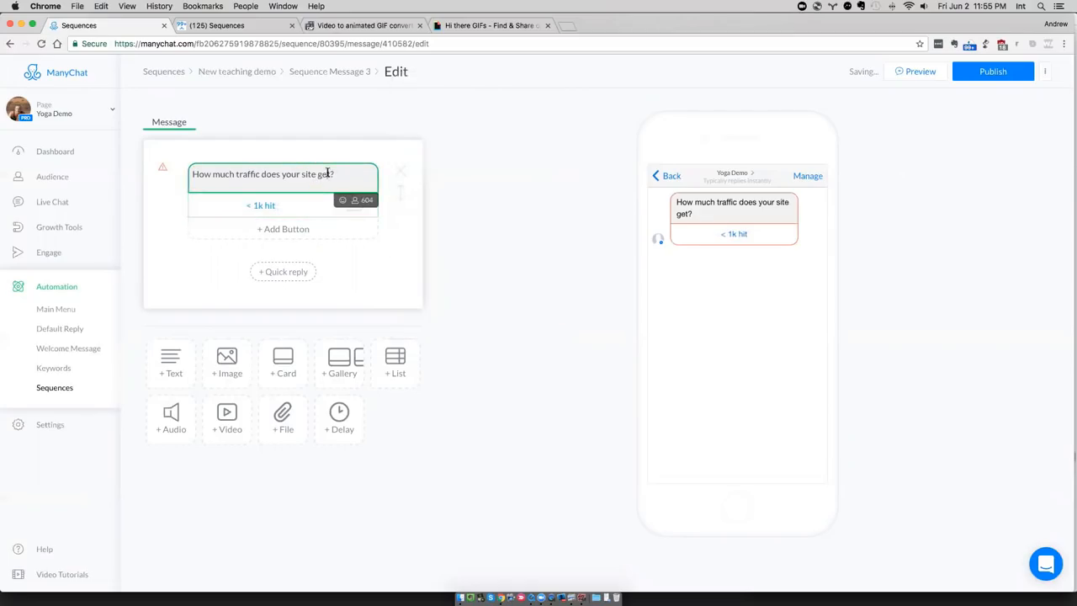
text(per month)
click(303, 209)
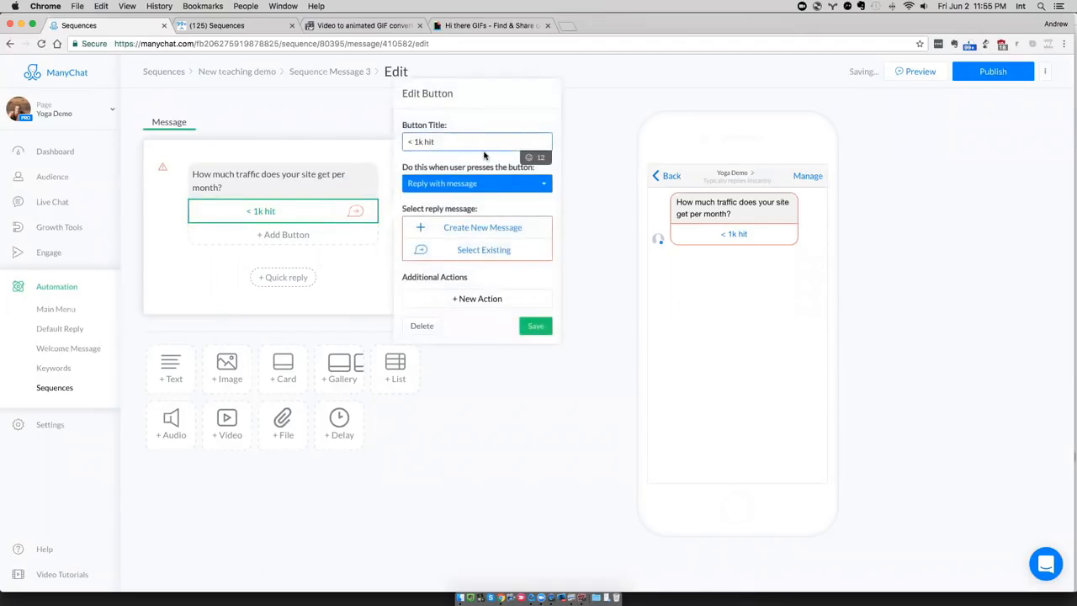
text(s)
Create a new reply message for the "< 1k hits" button with the text "Great! thanks".
click(479, 228)
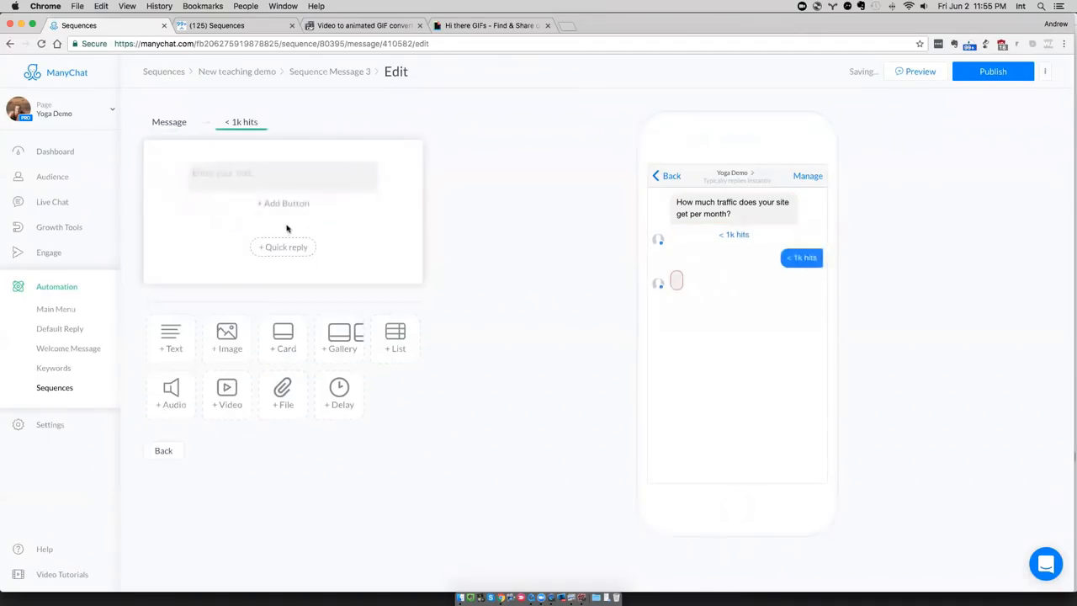
text(Great! t)
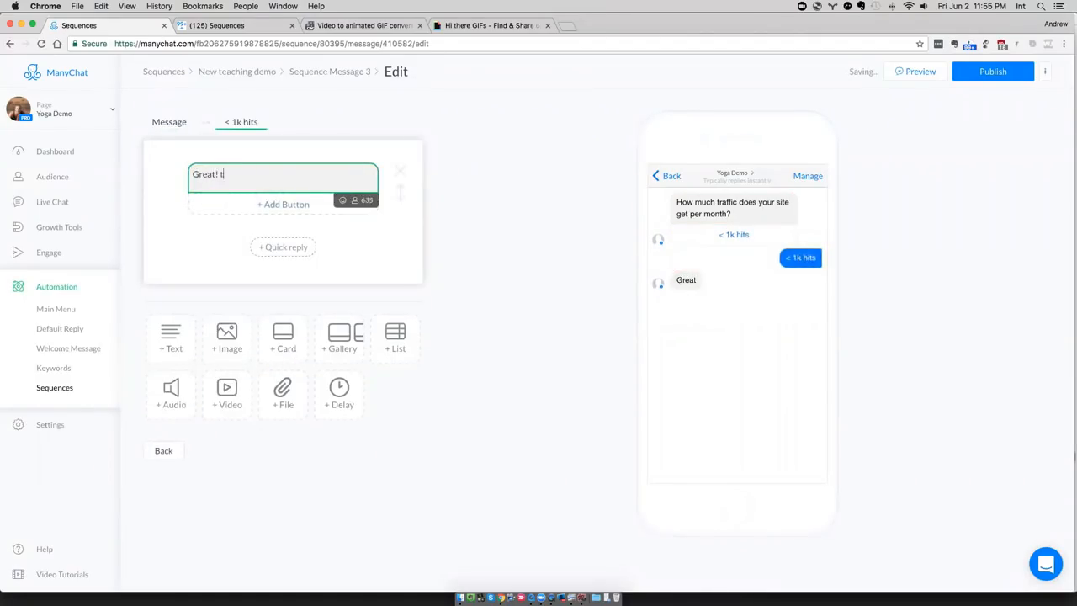
text(hanks!)
key(super+a)
key(BackSpace)
text(Great! thanks)
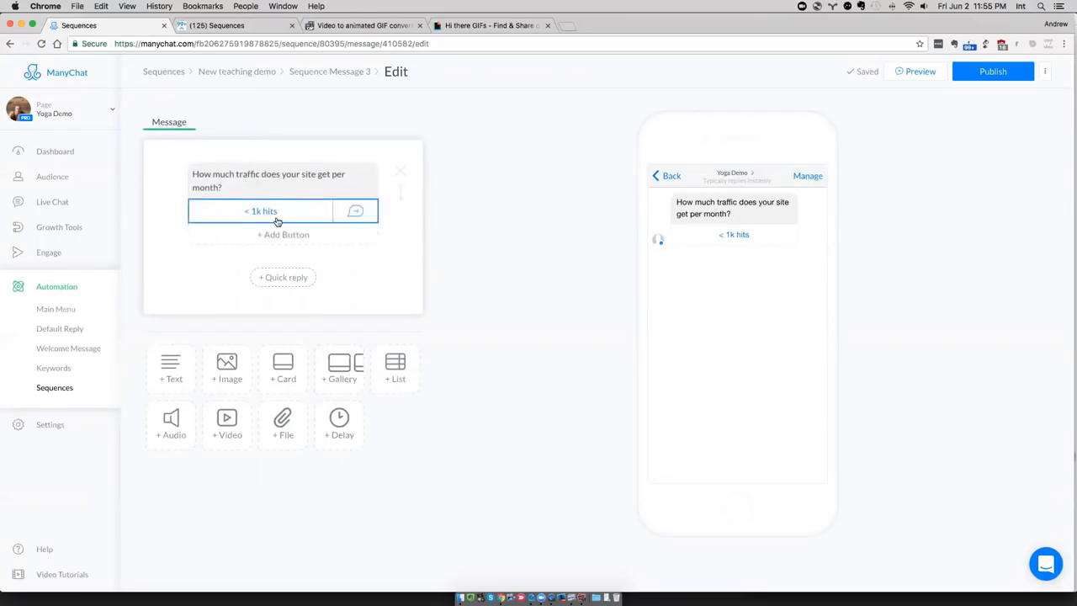
Add a second button titled "1k - 1mil" to the traffic question.
click(280, 233)
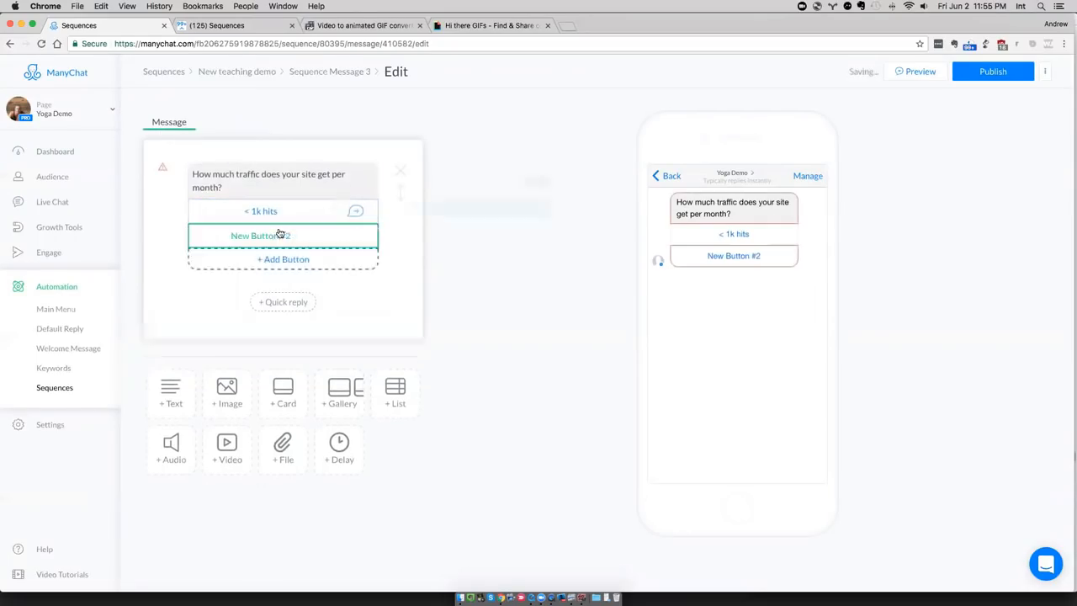
drag(468, 168, 404, 164)
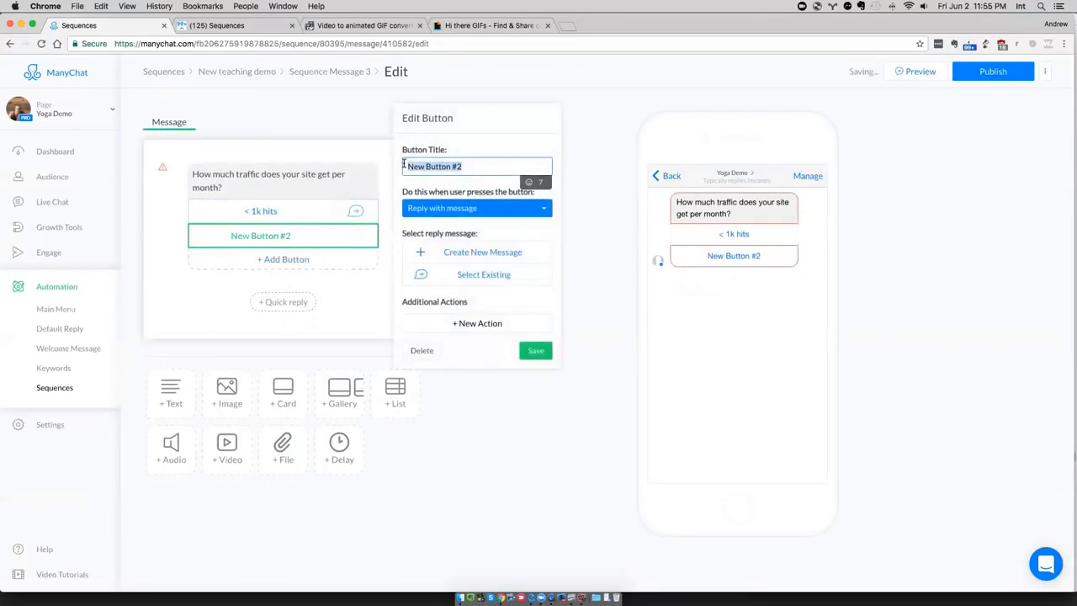
text(1k -)
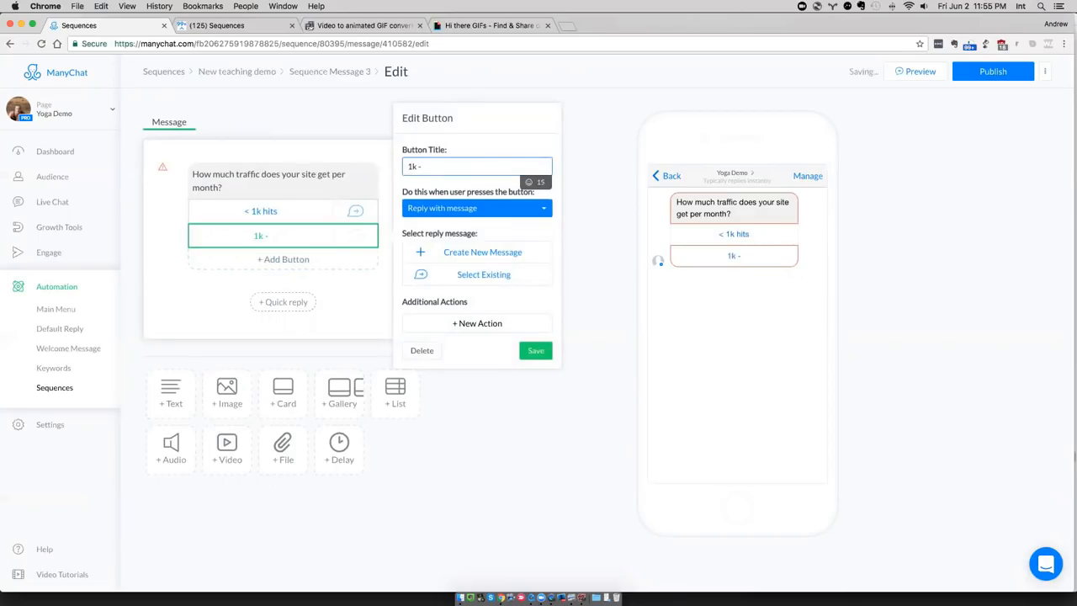
text( 1mil)
Create a new reply message for the "1k - 1mil" button with the text "Impressive".
click(468, 253)
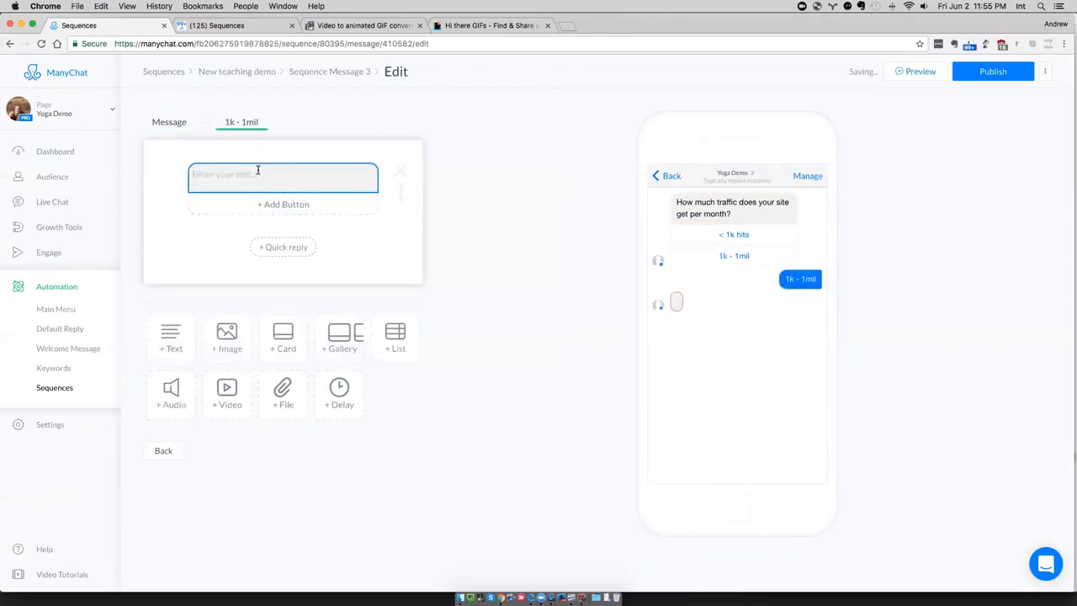
click(258, 170)
text(IMpre)
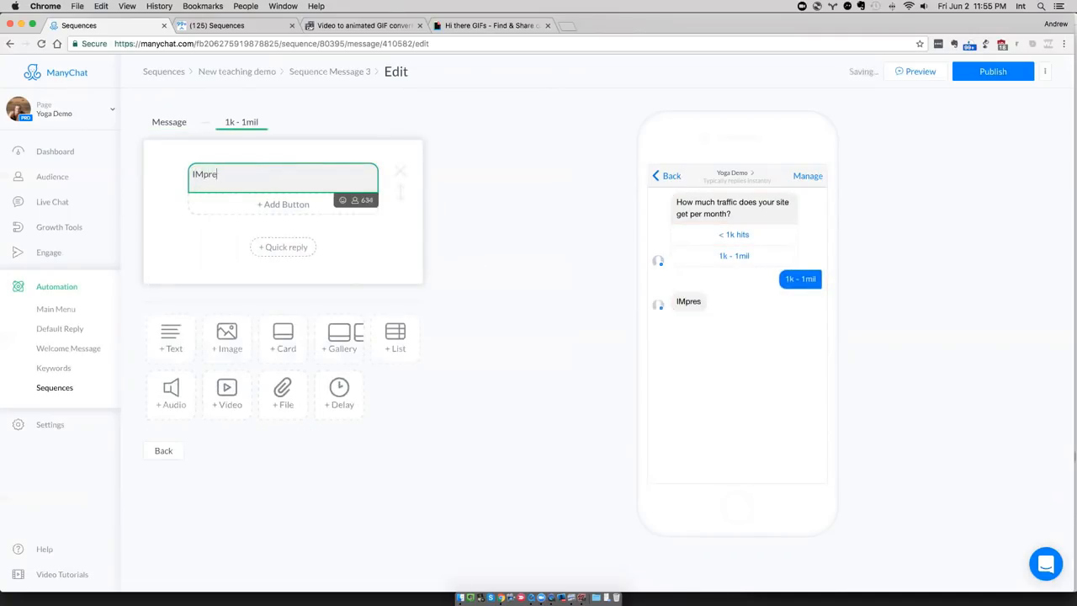
key(BackSpace)
key(BackSpace)
key(BackSpace)
key(BackSpace)
text(mpressive)
Return to the main message and add a third button titled "Over 1 million" to the traffic question.
click(172, 122)
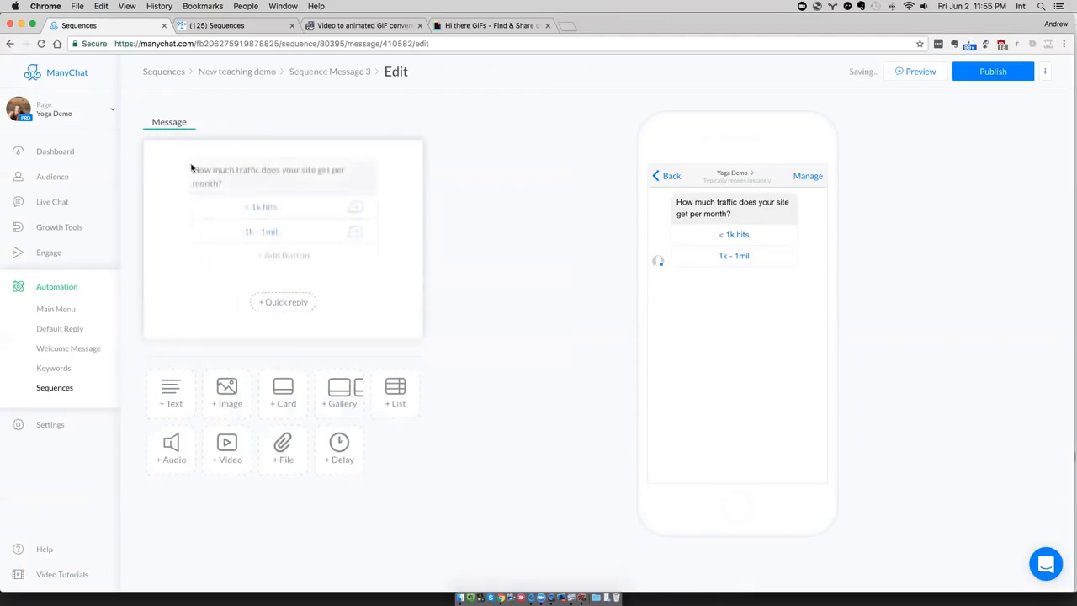
click(282, 259)
click(280, 188)
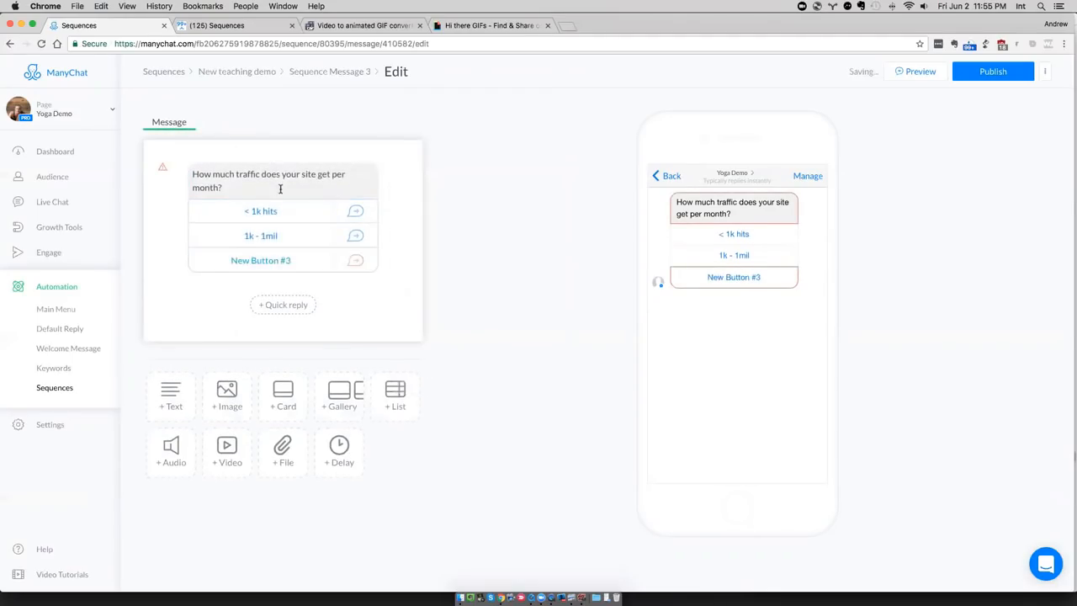
text(1)
click(305, 266)
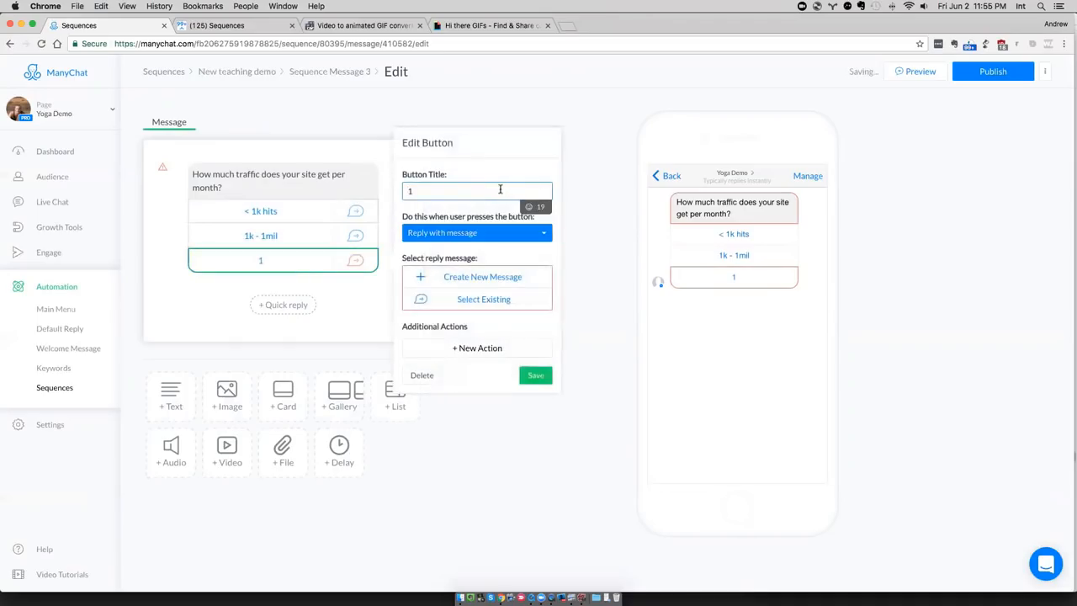
text(million plus)
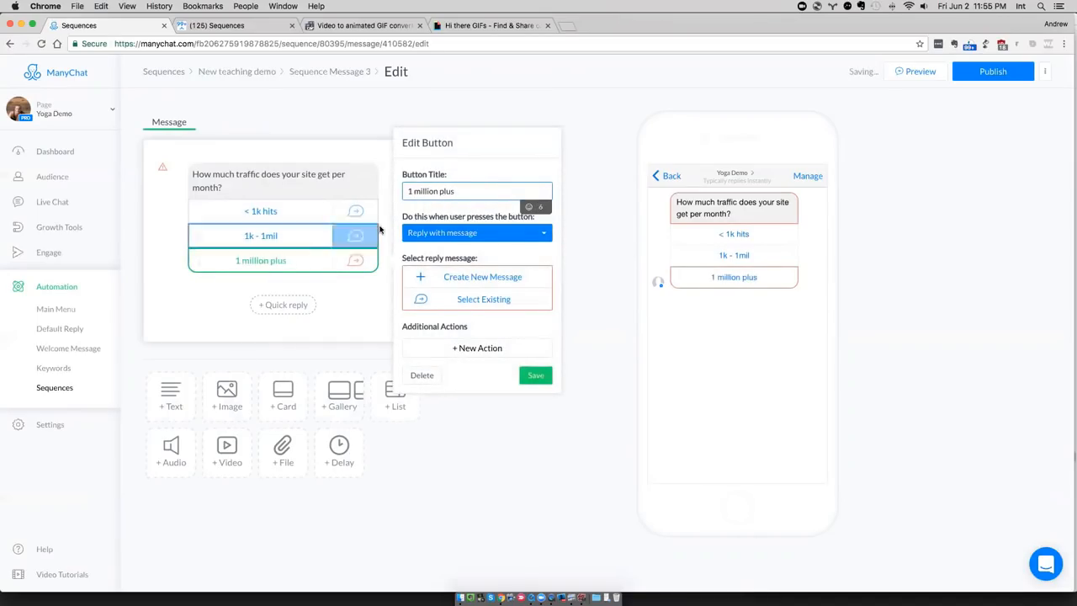
key(super+a)
text(Over 1)
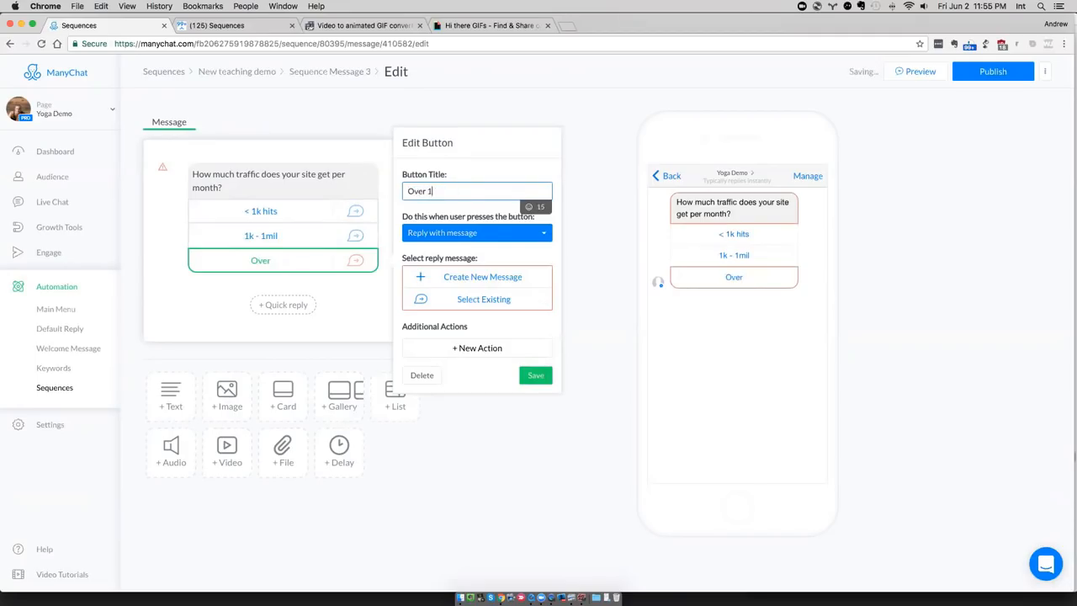
text( million)
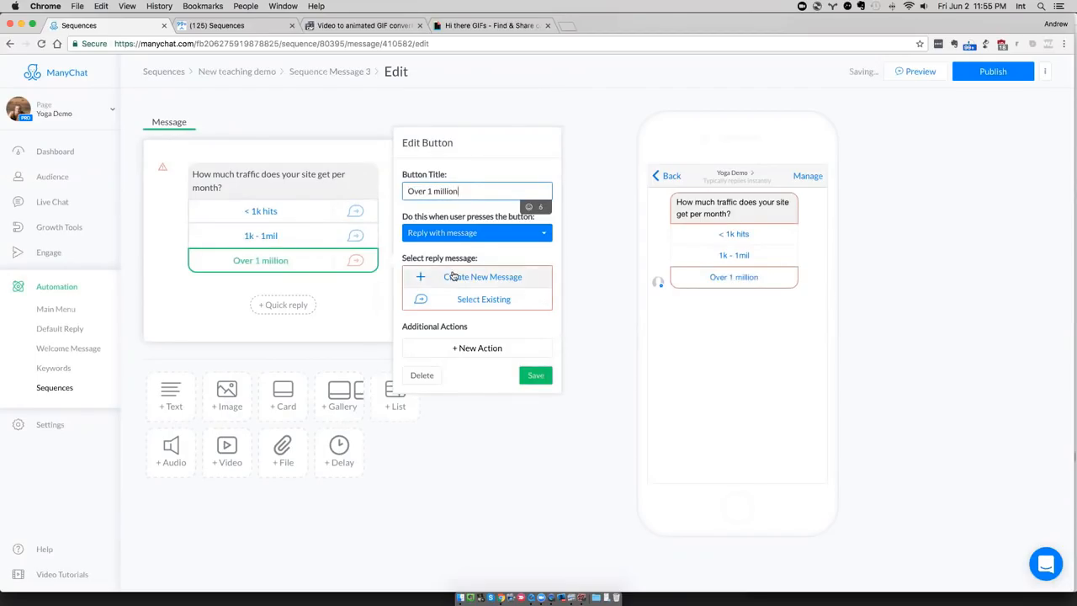
Create a new reply message for the "Over 1 million" button with the text "great".
click(452, 276)
click(275, 176)
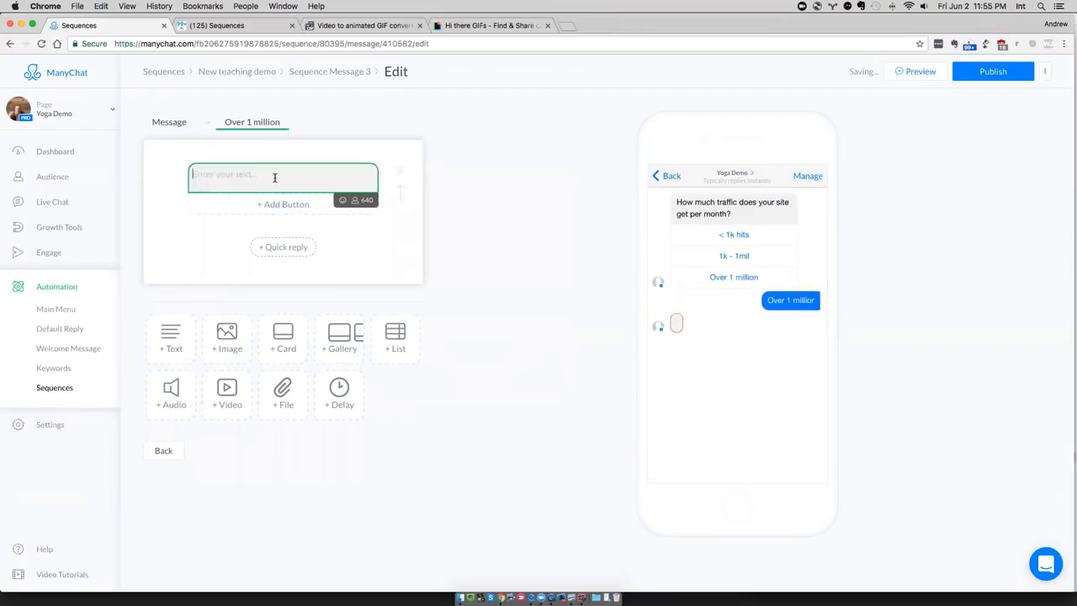
text(great)
Add a second text block below "great" reading "do you want to talk to our advisor about how to double that?".
click(170, 341)
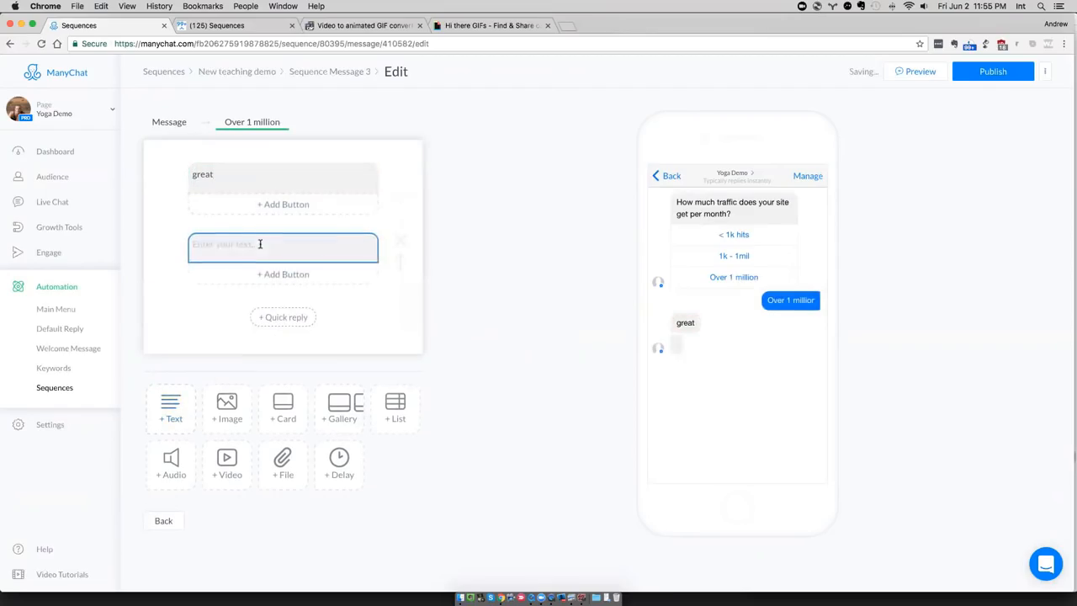
text(do you want to )
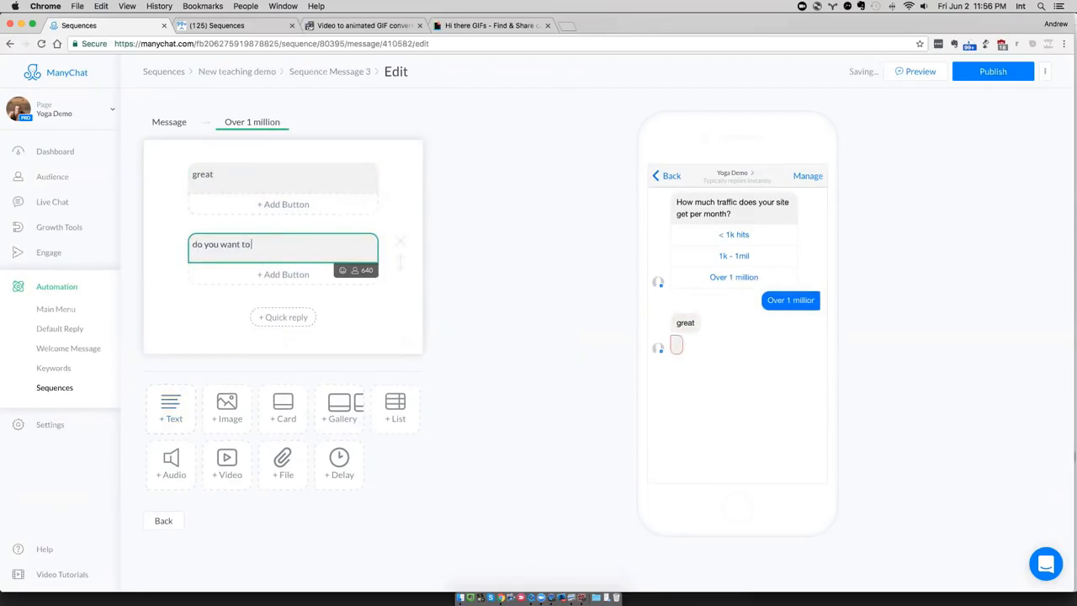
text(talk to a human)
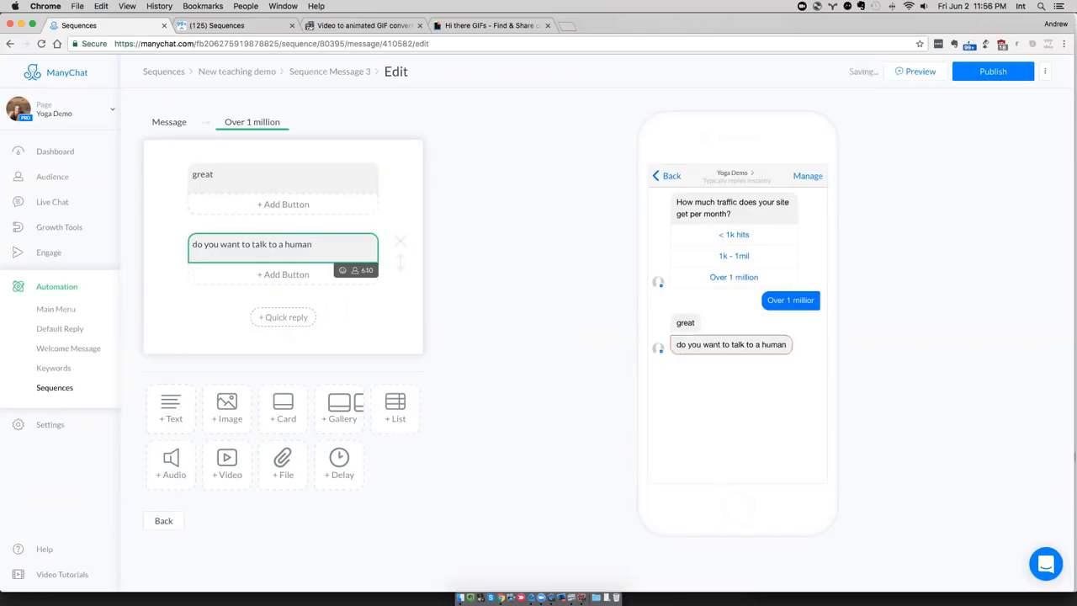
key(alt+shift+Left)
key(BackSpace)
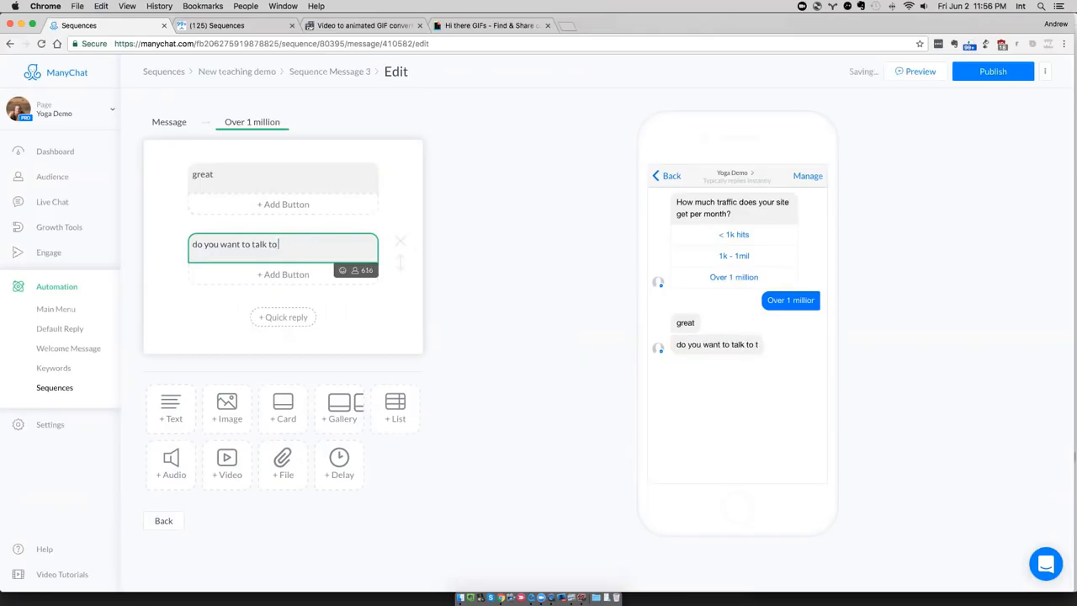
text(our advis)
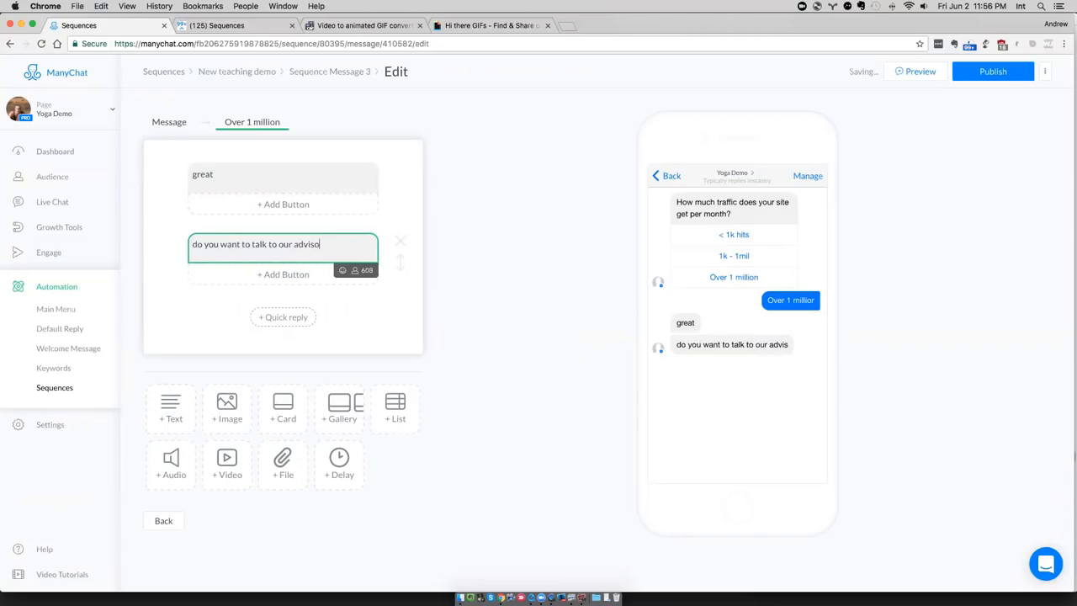
text(or about how to double that?)
Add a button titled "Yes" to the advisor question.
click(273, 282)
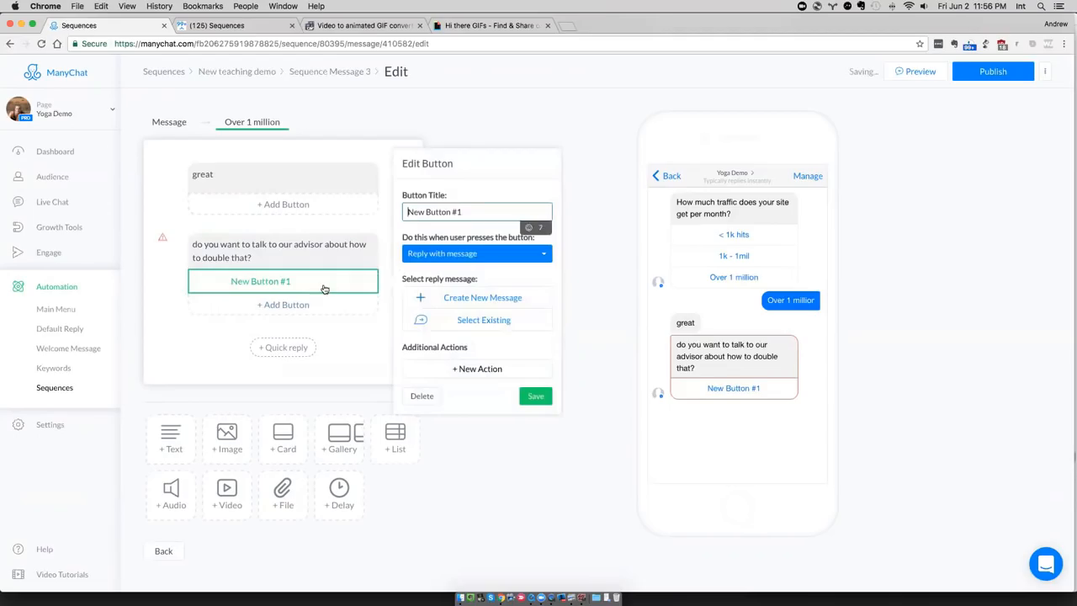
drag(487, 209, 397, 203)
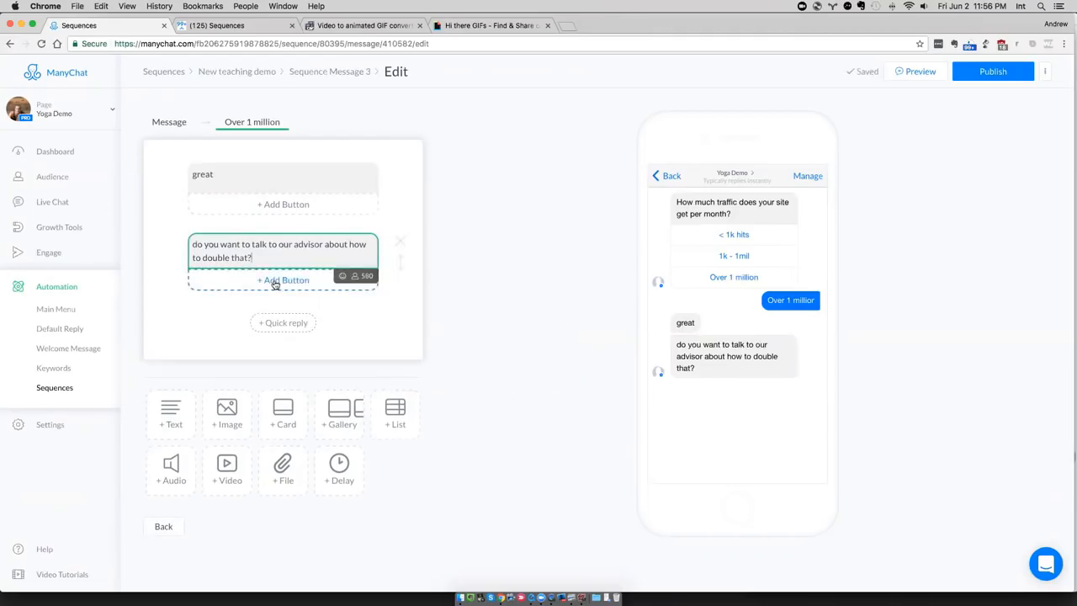
click(275, 283)
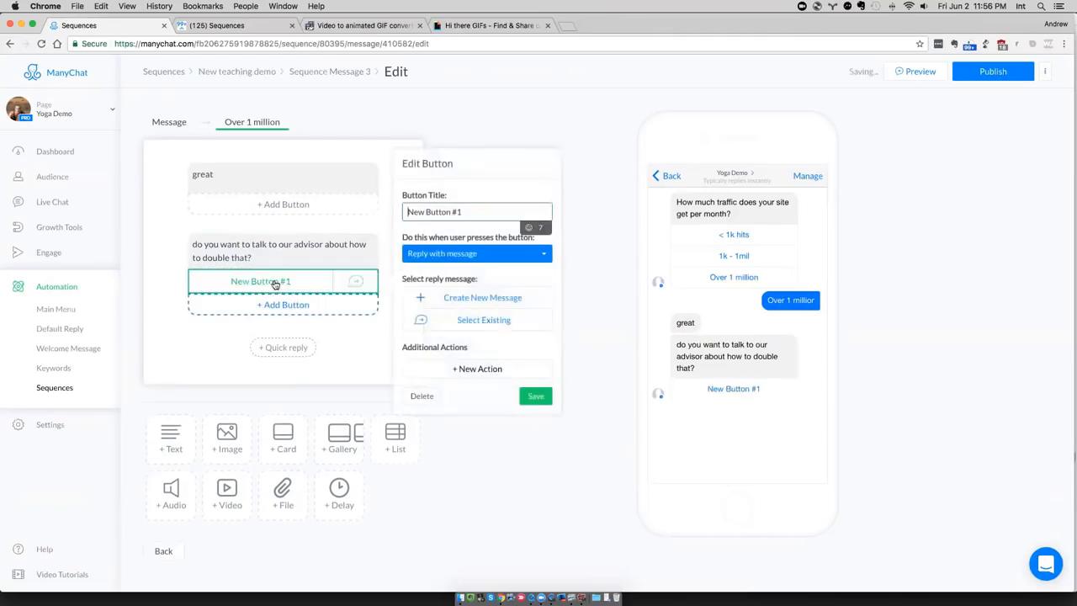
drag(488, 208, 397, 204)
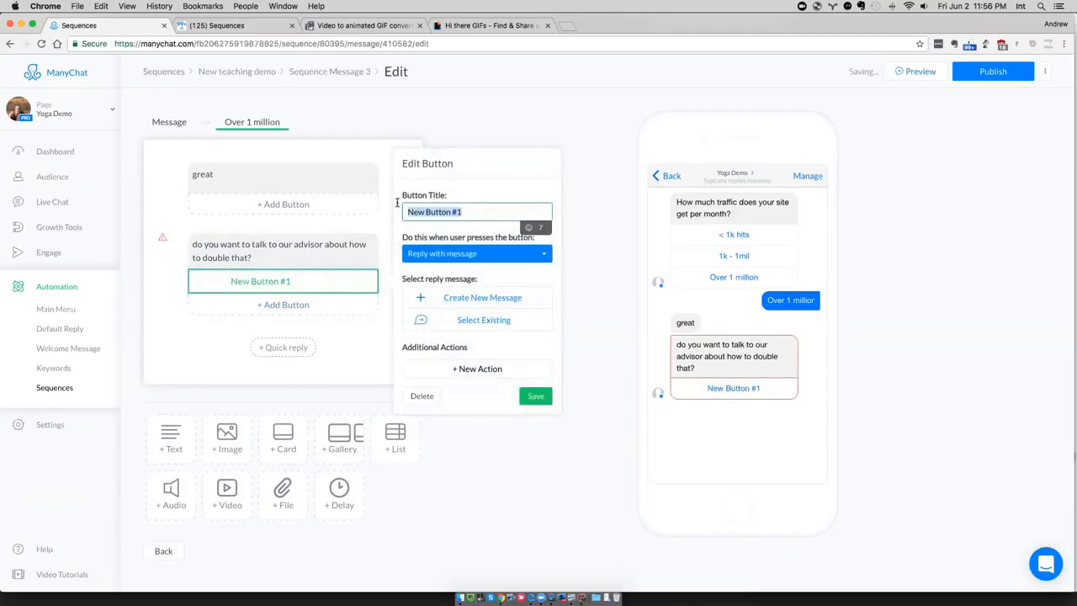
text(Yes)
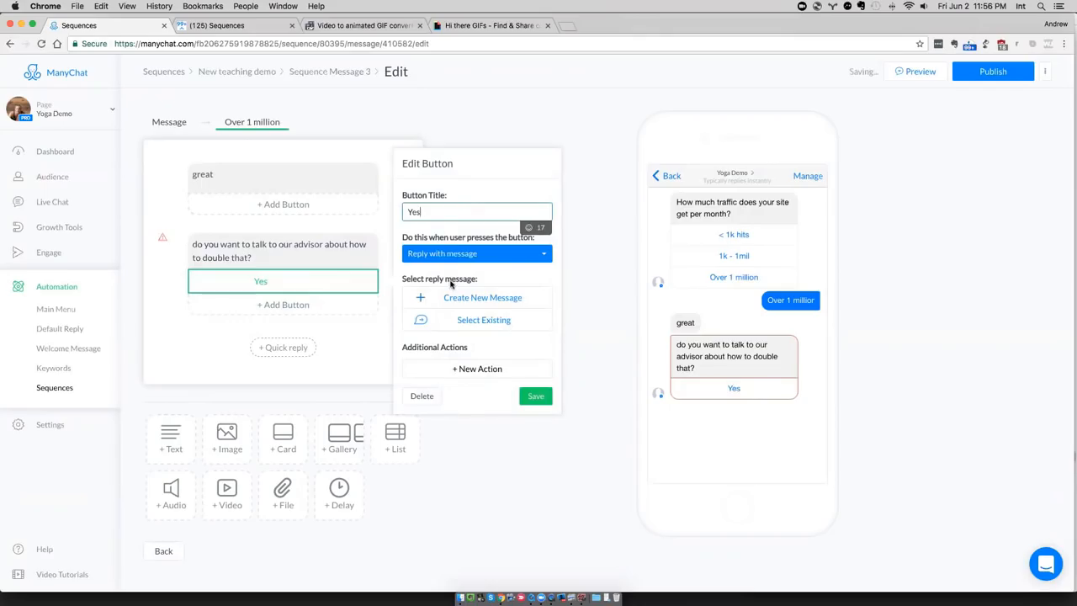
Create a new reply message for the "Yes" button: "Ok. One of our top people will respond HERE soon.", a blank line, and "I'm calling them now".
click(490, 307)
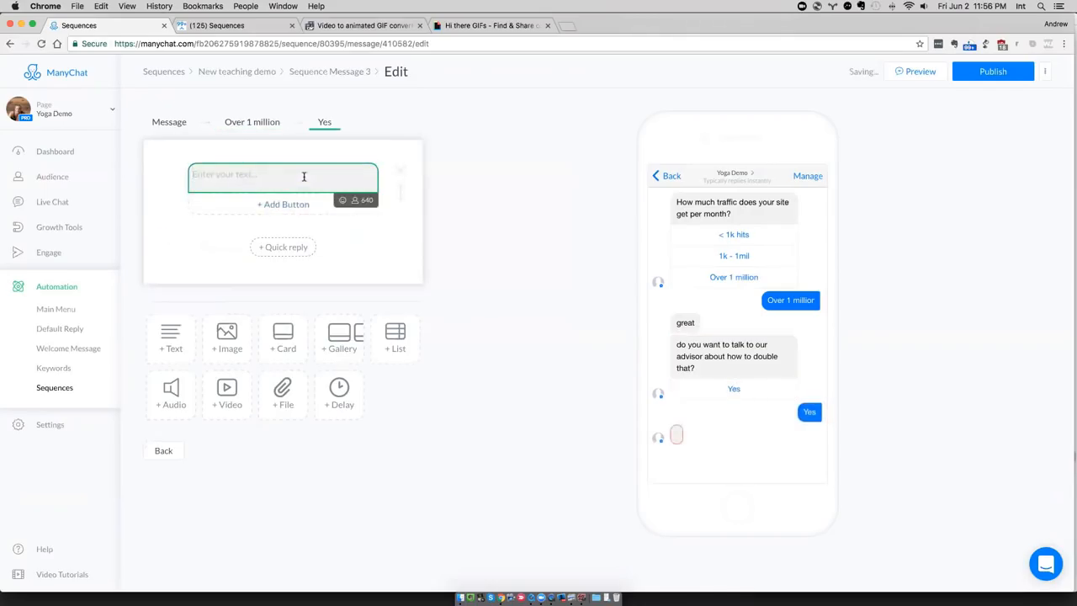
text(Ok. One of our )
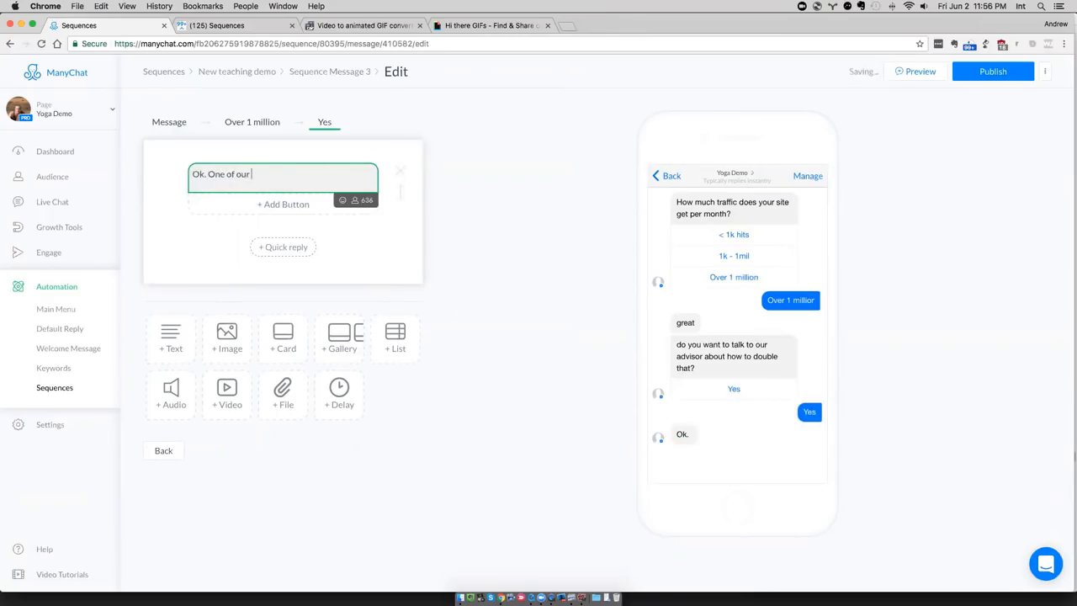
text(top people will respond HERE)
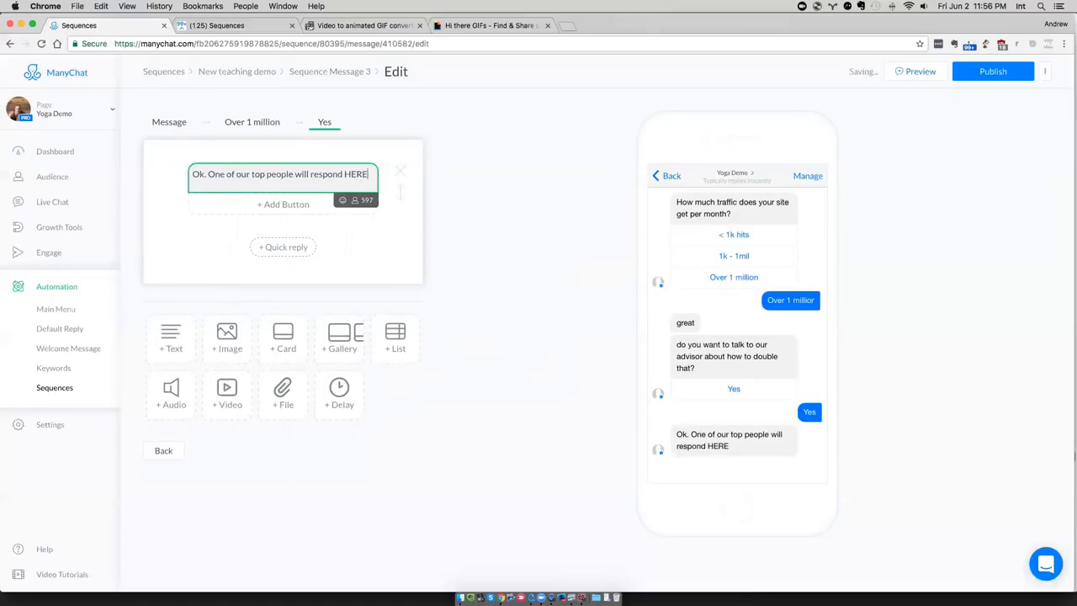
text( soon.)
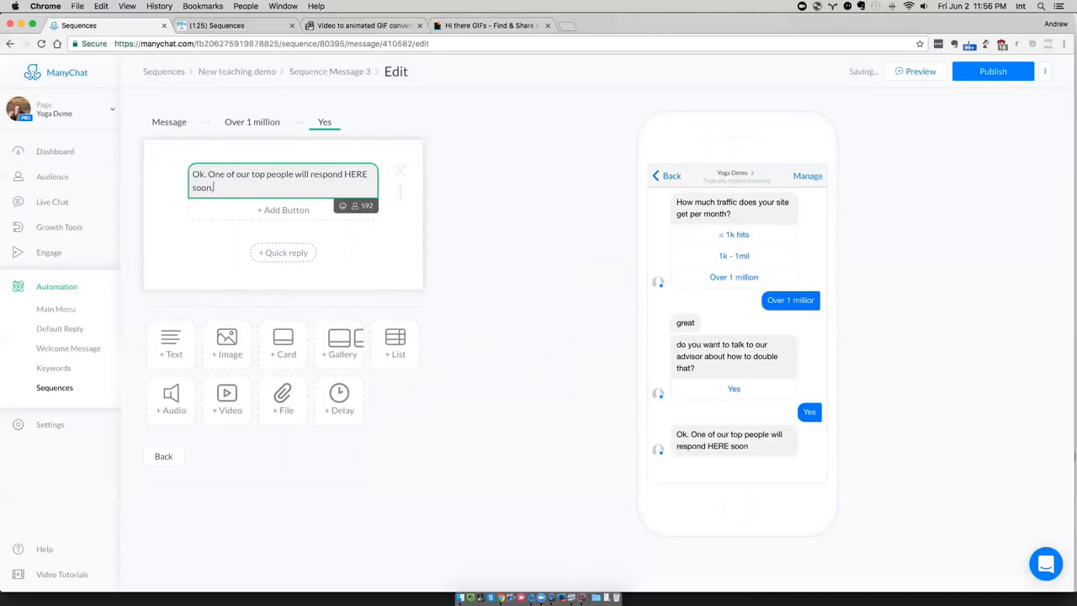
key(Return)
key(Return)
text(I'm calling them now)
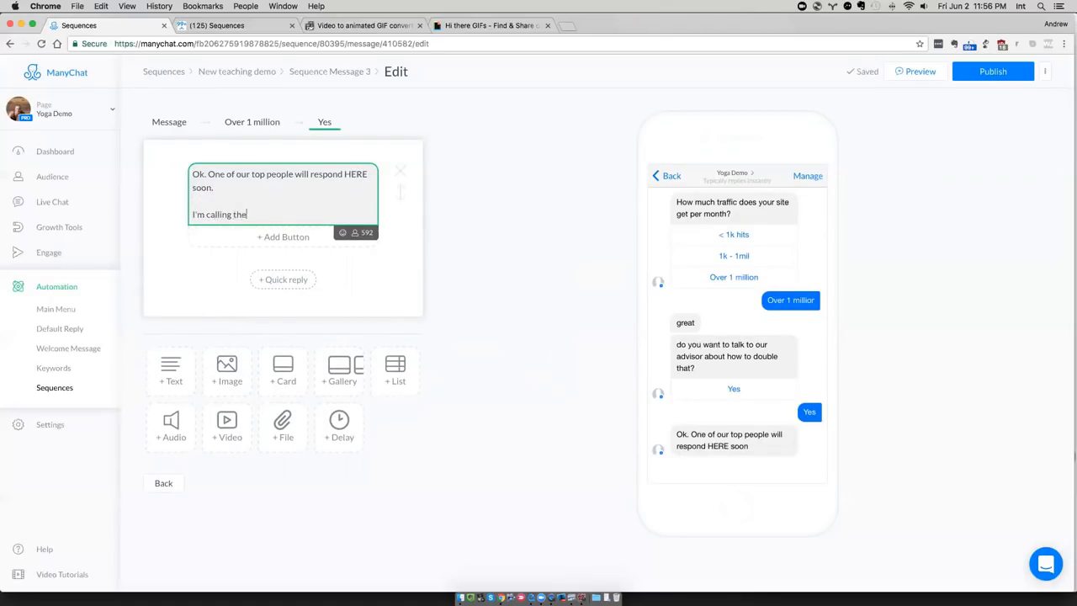
Return to the "Over 1 million" reply and add an Open Conversation action to its "Yes" button.
click(256, 126)
click(266, 287)
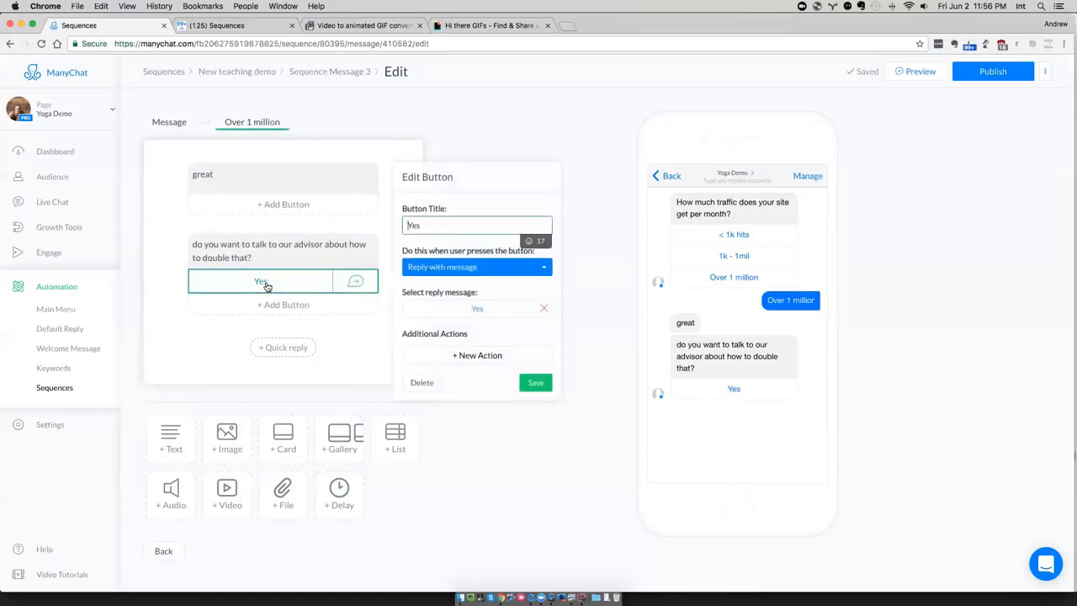
click(463, 356)
scroll(492, 425, down, 1)
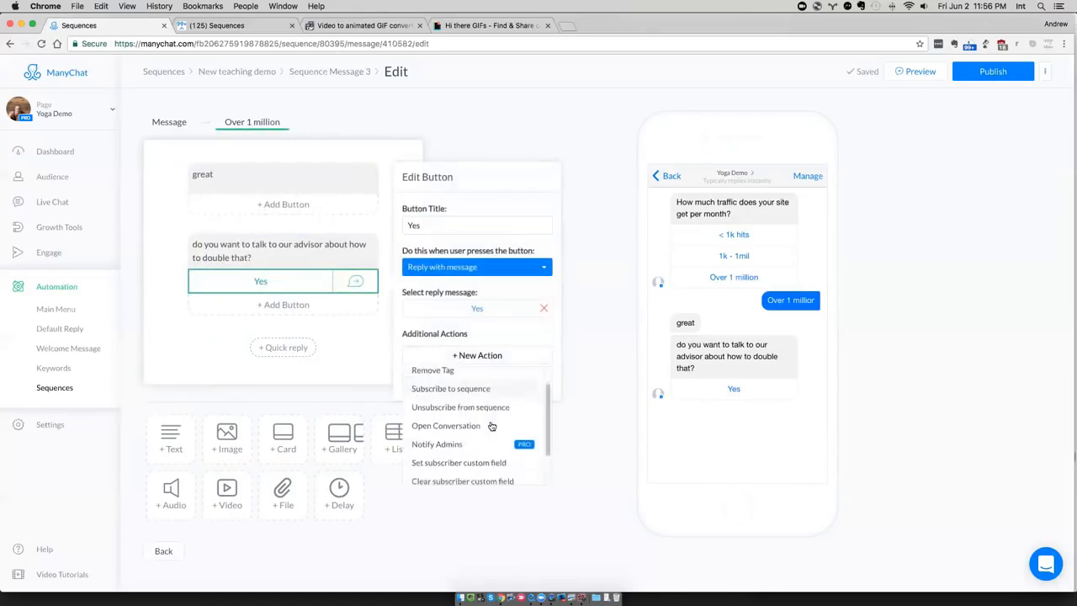
scroll(492, 426, down, 1)
click(460, 403)
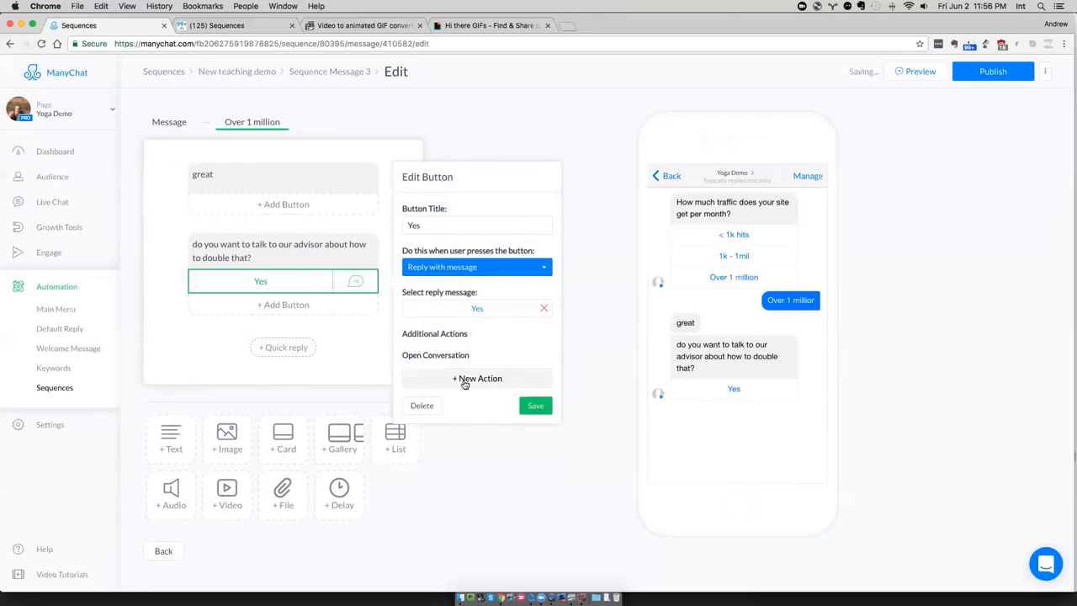
Add a Notify Admins action to the "Yes" button.
click(457, 378)
scroll(466, 447, down, 2)
scroll(467, 453, down, 1)
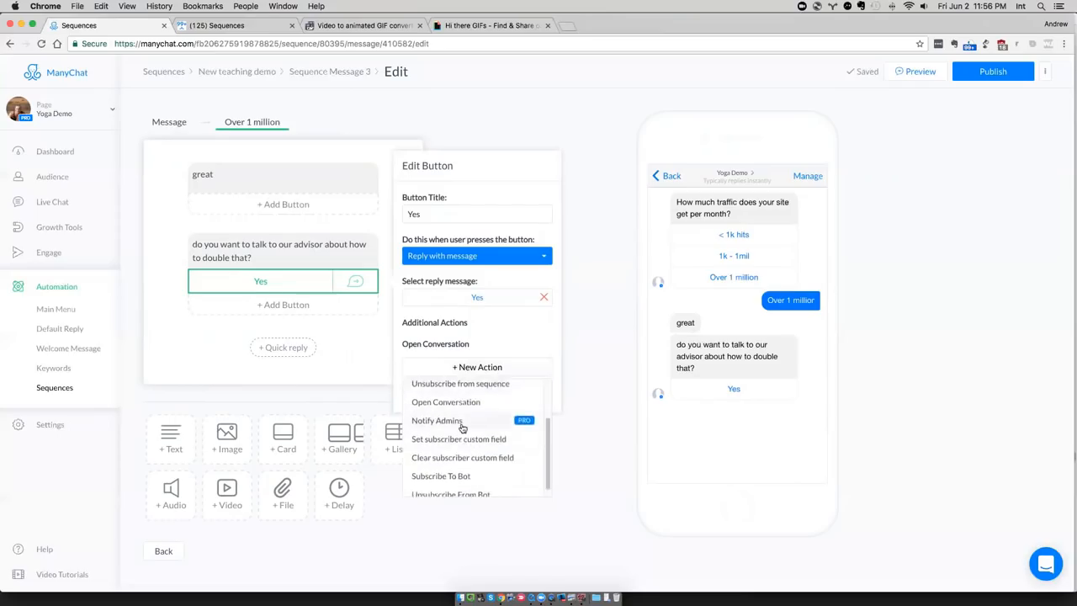
click(464, 426)
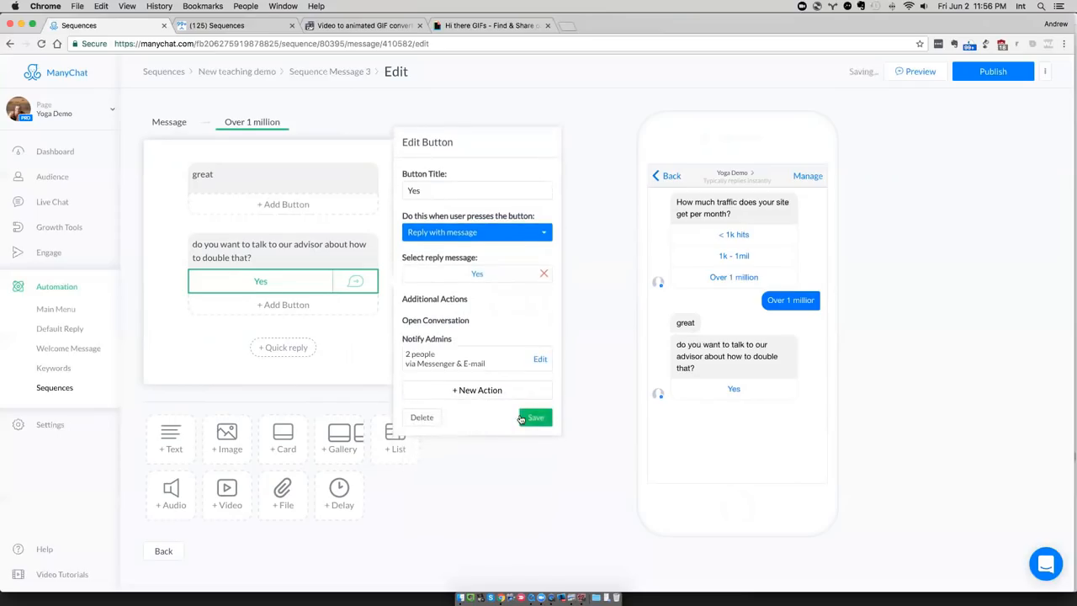
Exclude the second admin from the button's Messenger and email notifications, and save the button settings.
click(539, 360)
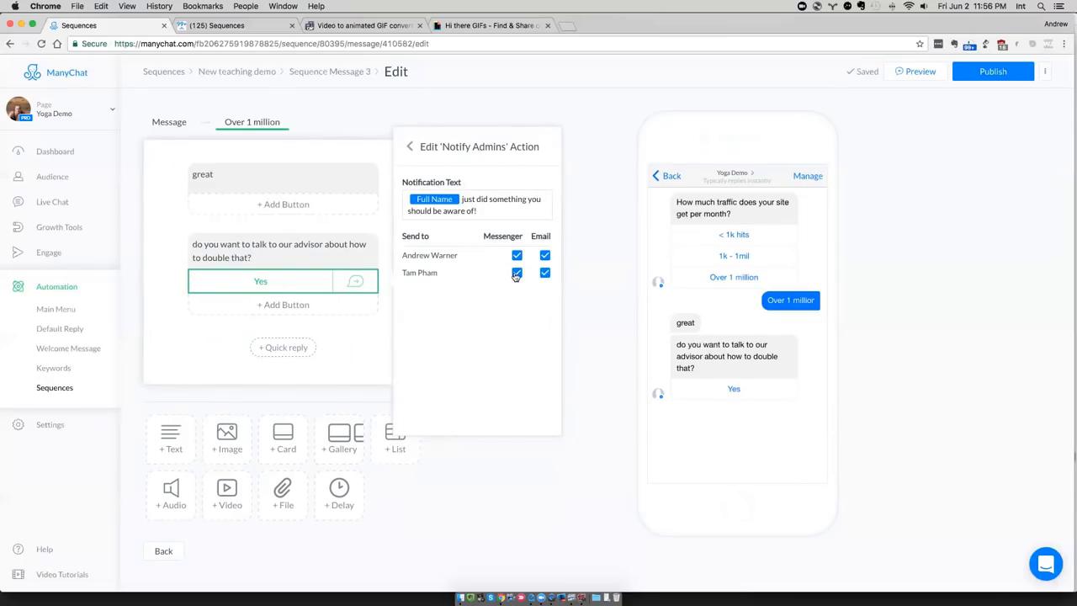
click(515, 274)
click(544, 274)
click(411, 148)
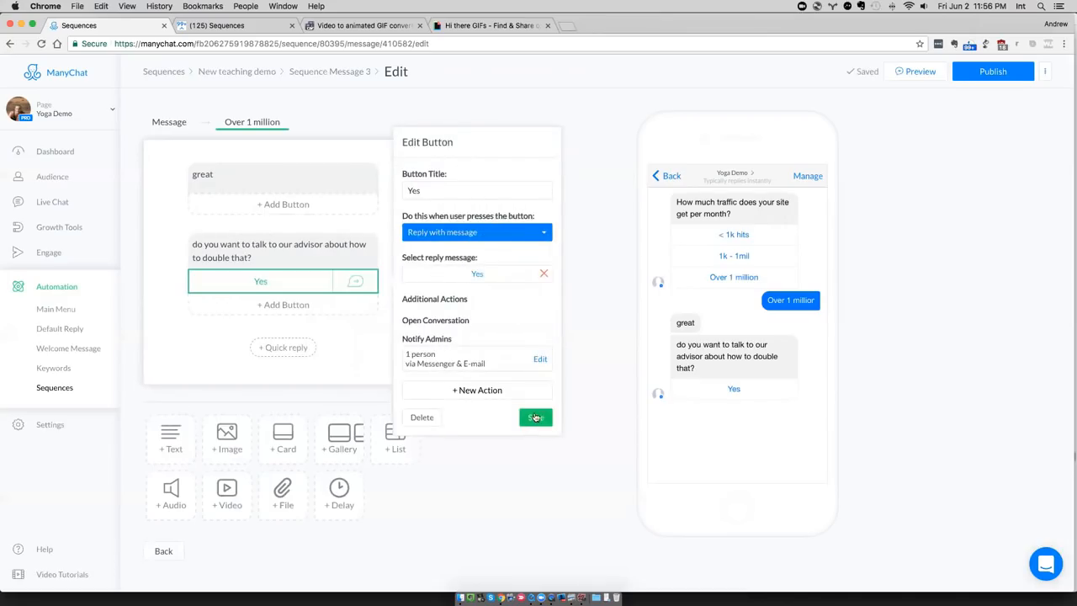
click(535, 417)
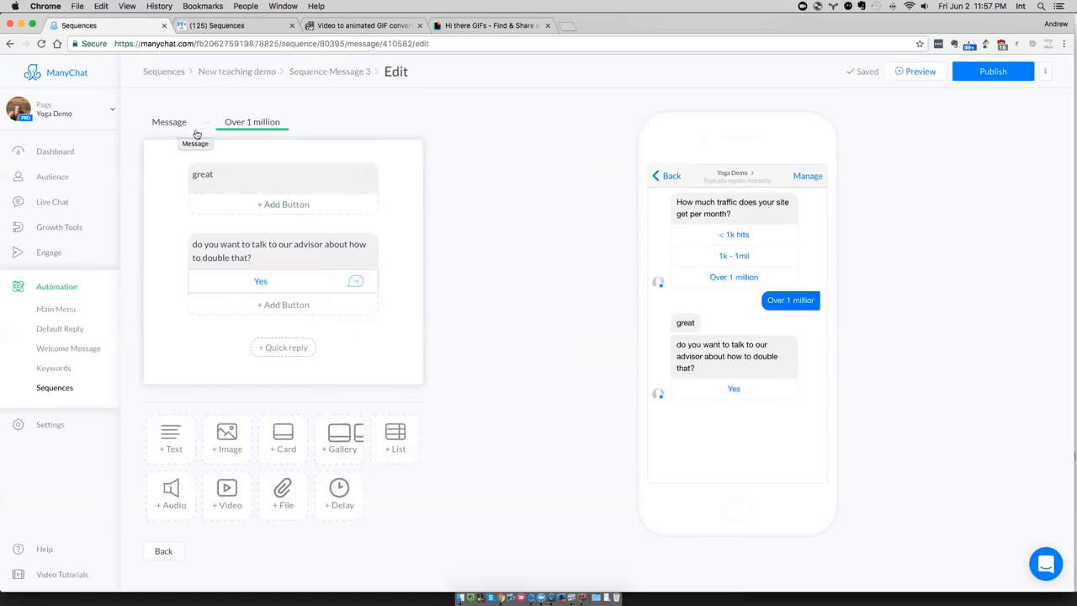
Publish the sequence message and return to the main traffic question.
click(980, 74)
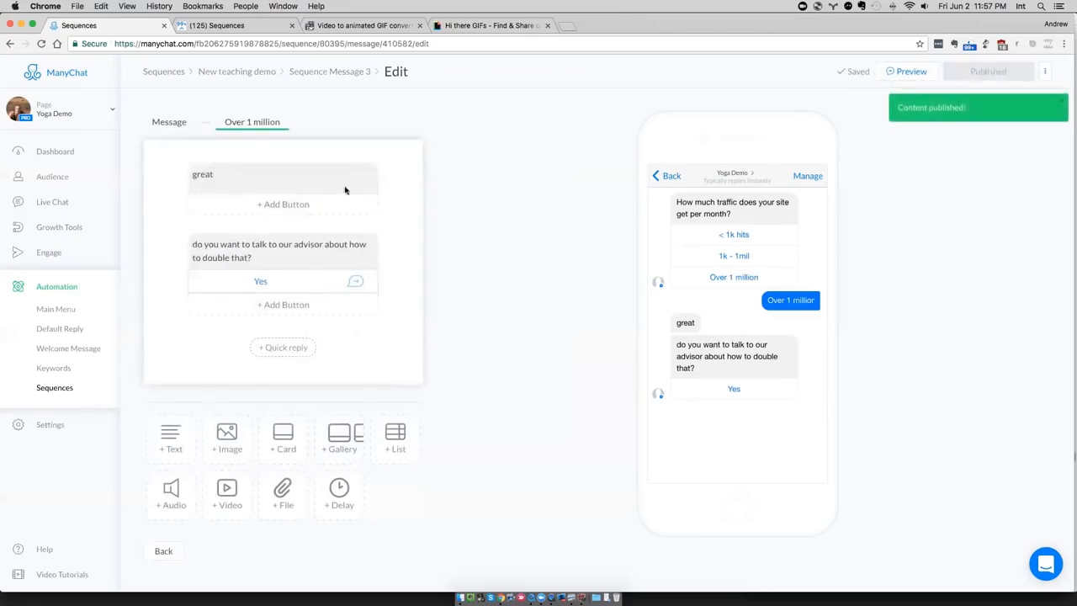
click(175, 125)
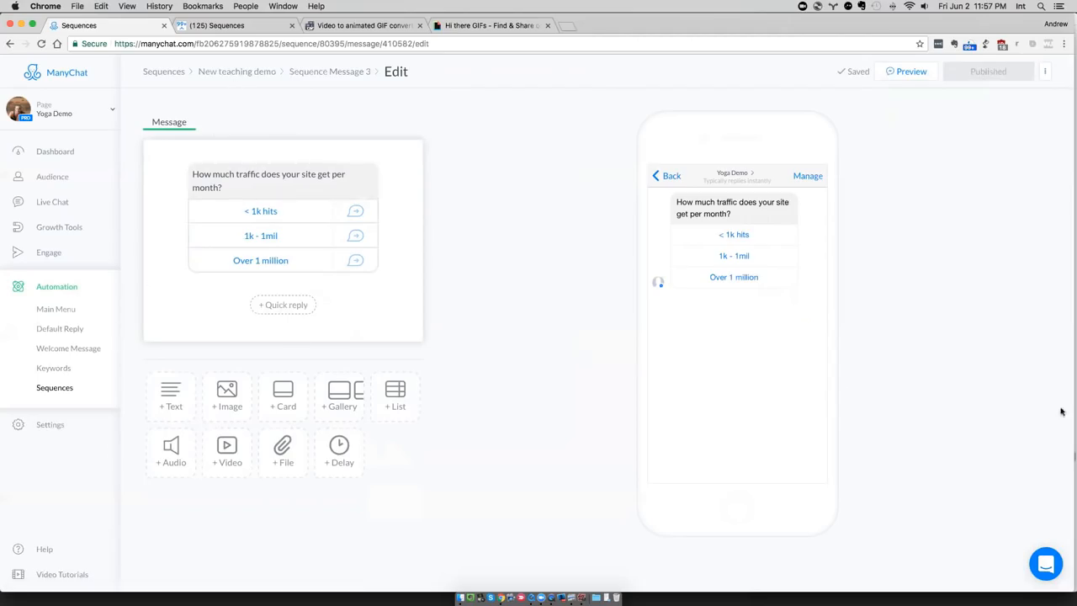
Narrow the browser window to fit beside the mirrored phone in QuickTime Player, and send a preview of the traffic question to Messenger.
drag(1070, 410, 800, 410)
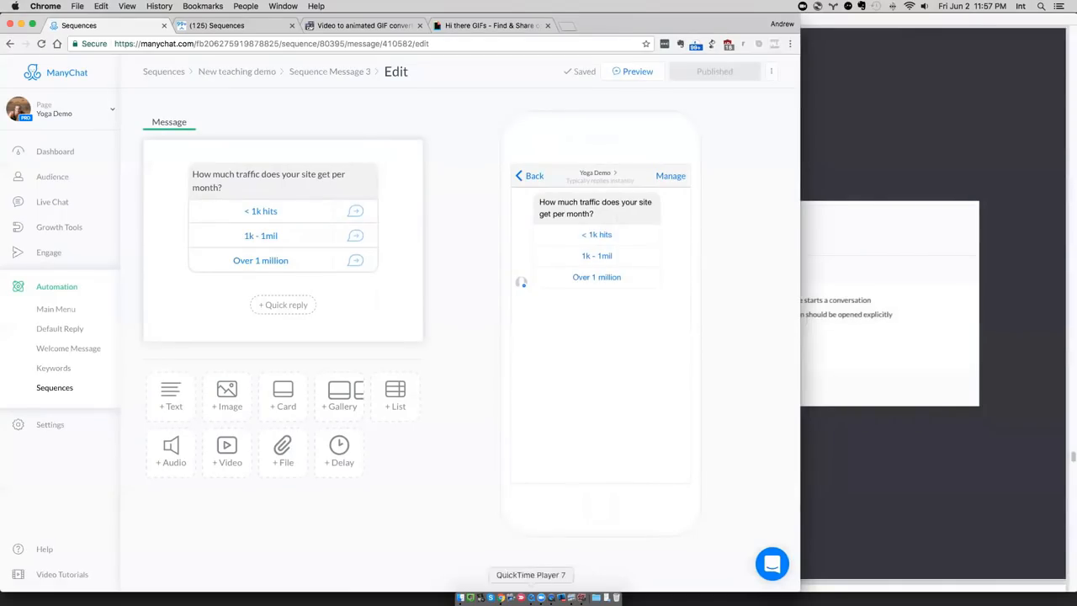
click(531, 597)
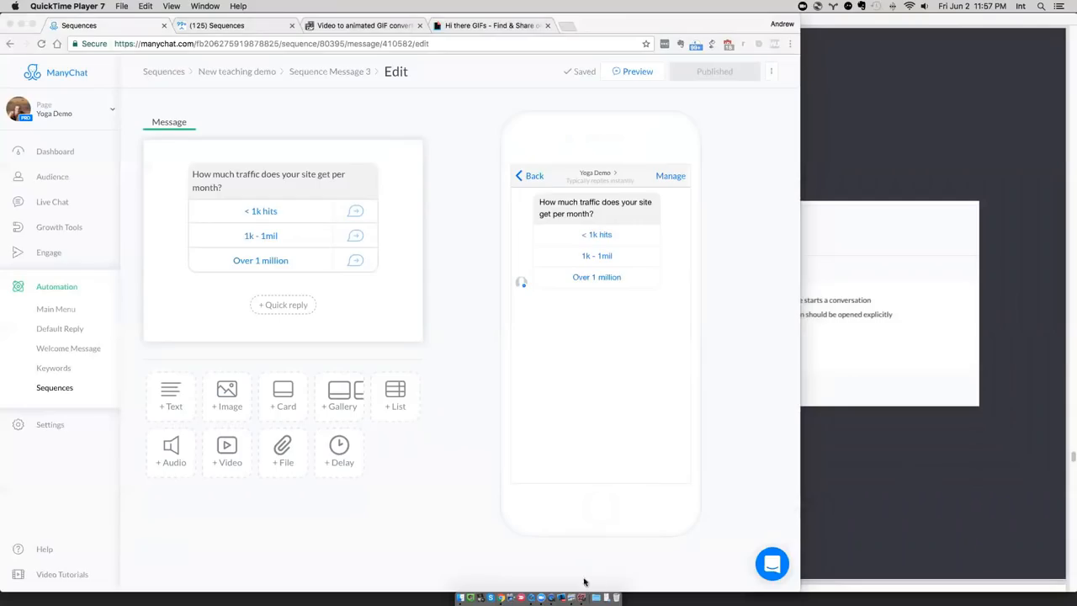
click(551, 597)
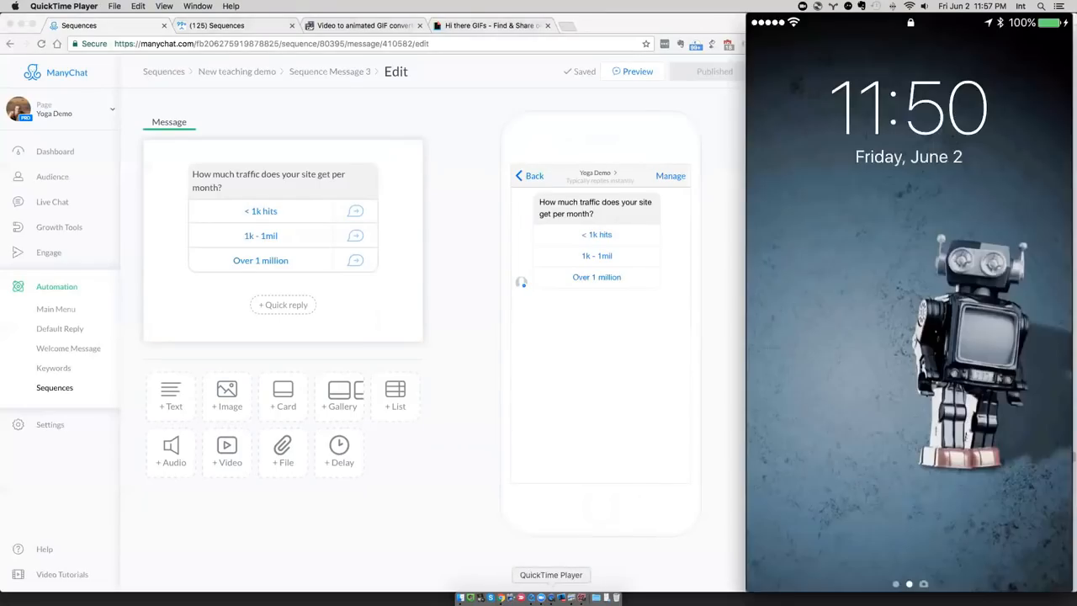
click(707, 420)
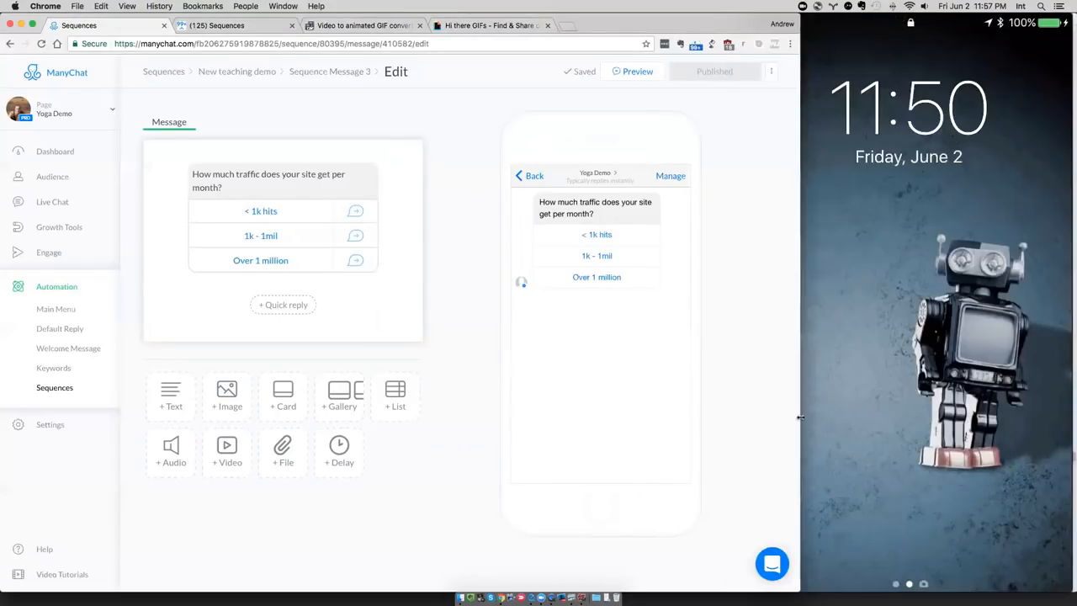
drag(800, 418, 742, 421)
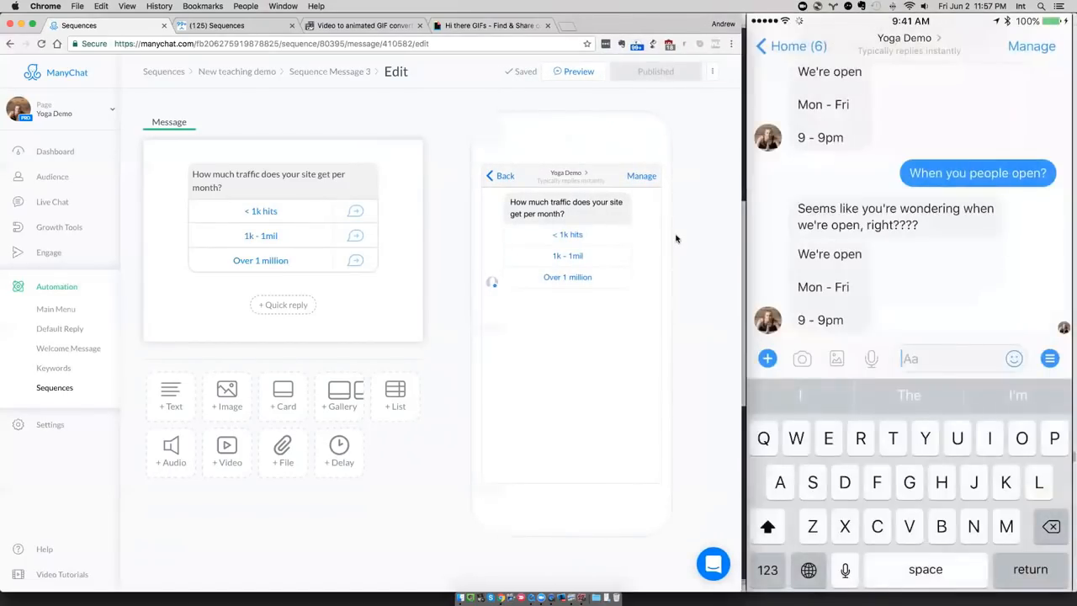
click(576, 74)
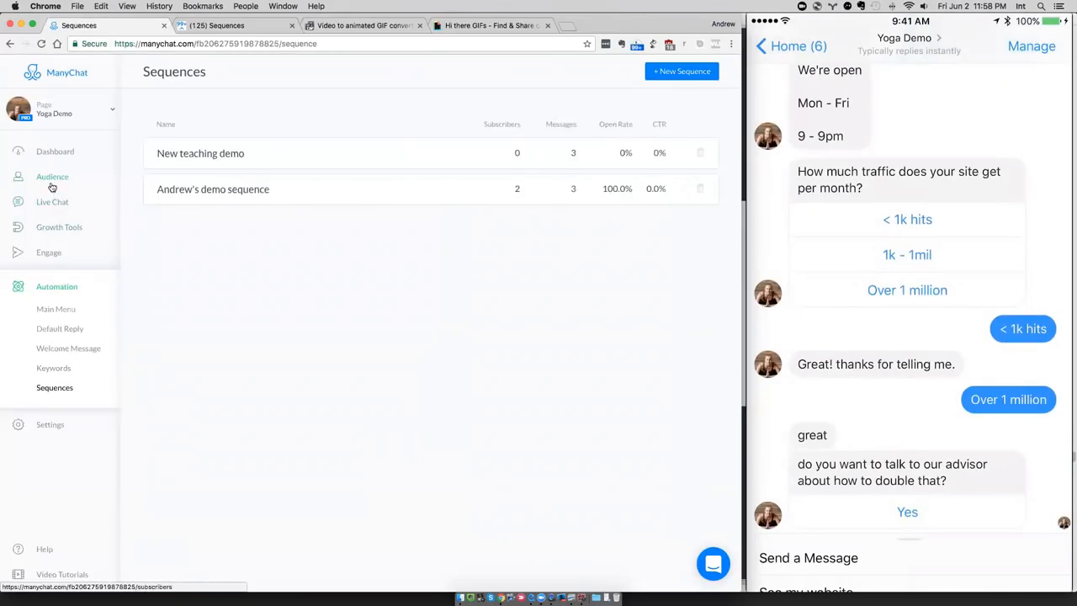
Open the Audience list, view the unsubscribed contact's profile for tags and sequences, close it and reload the list.
click(52, 178)
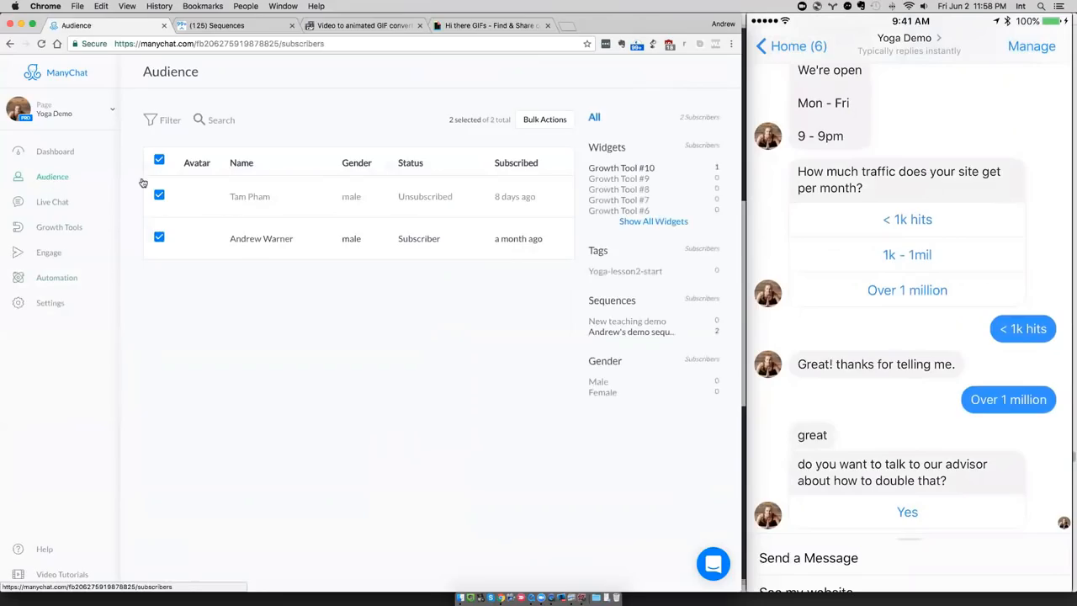
click(263, 199)
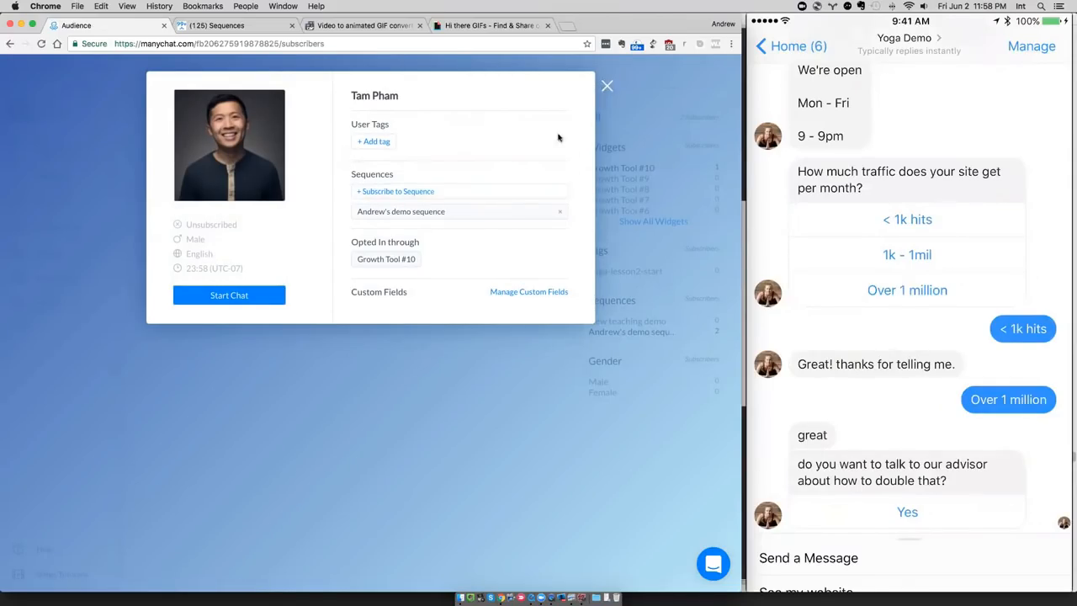
click(605, 86)
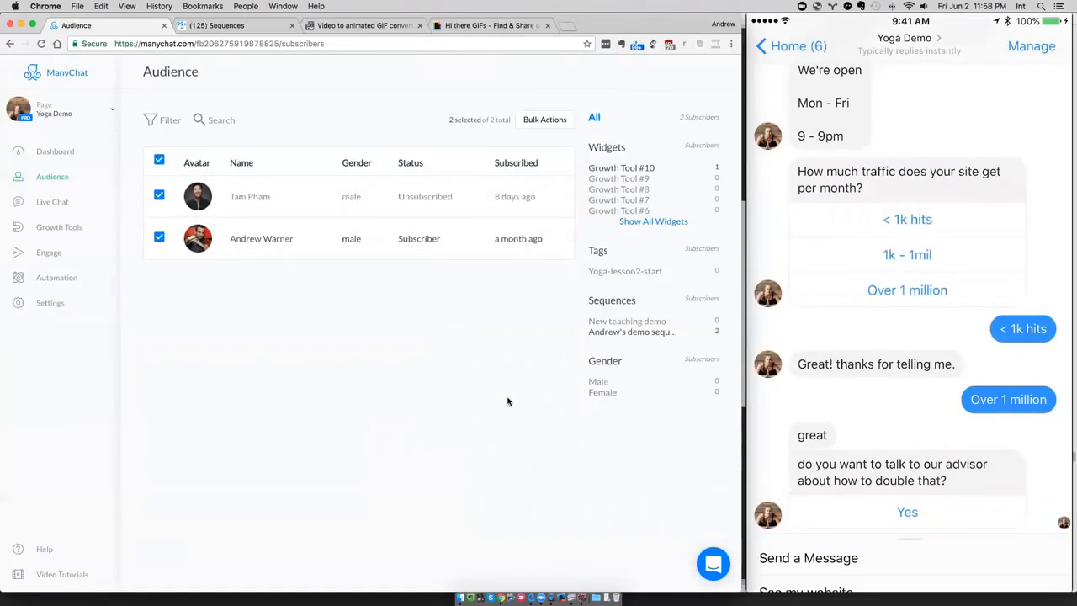
key(super+r)
key(super+r)
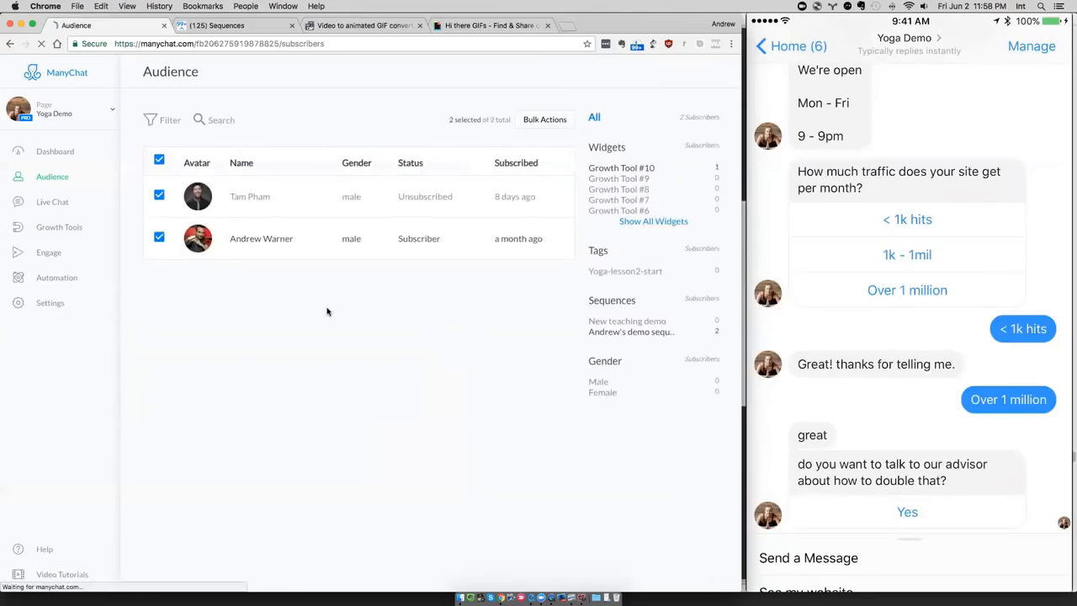
Subscribe the unsubscribed contact to the New teaching demo sequence, reload the Audience list, and close the contact's profile.
key(super+r)
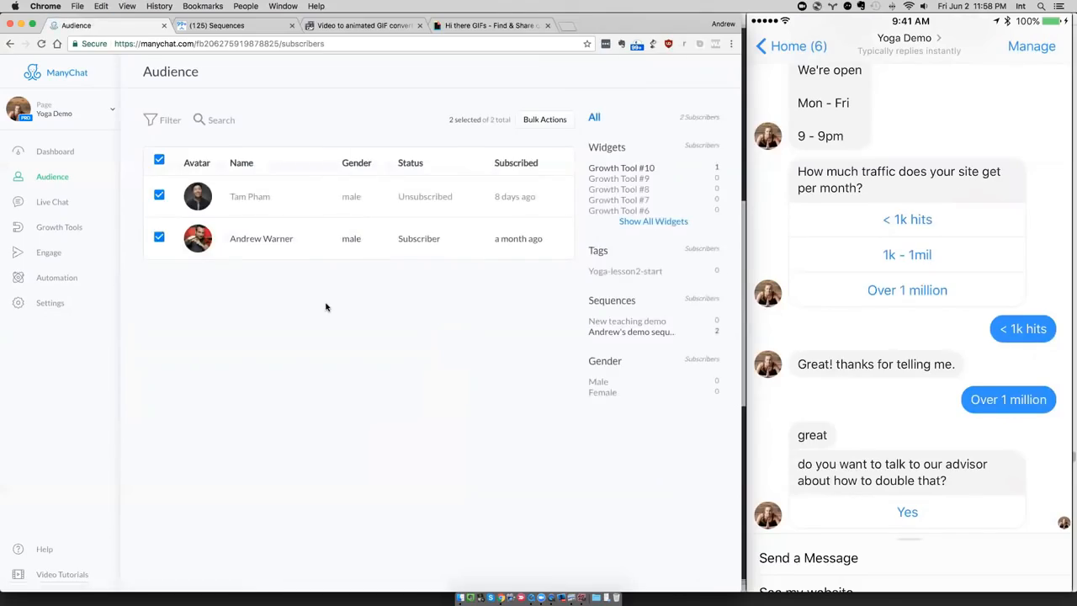
click(450, 204)
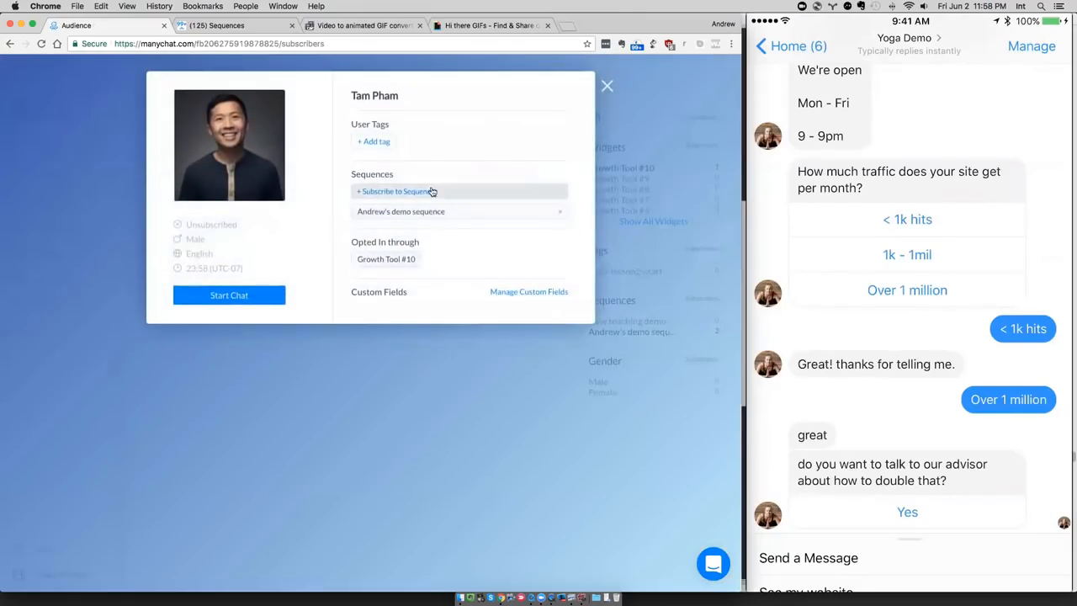
click(433, 191)
click(436, 202)
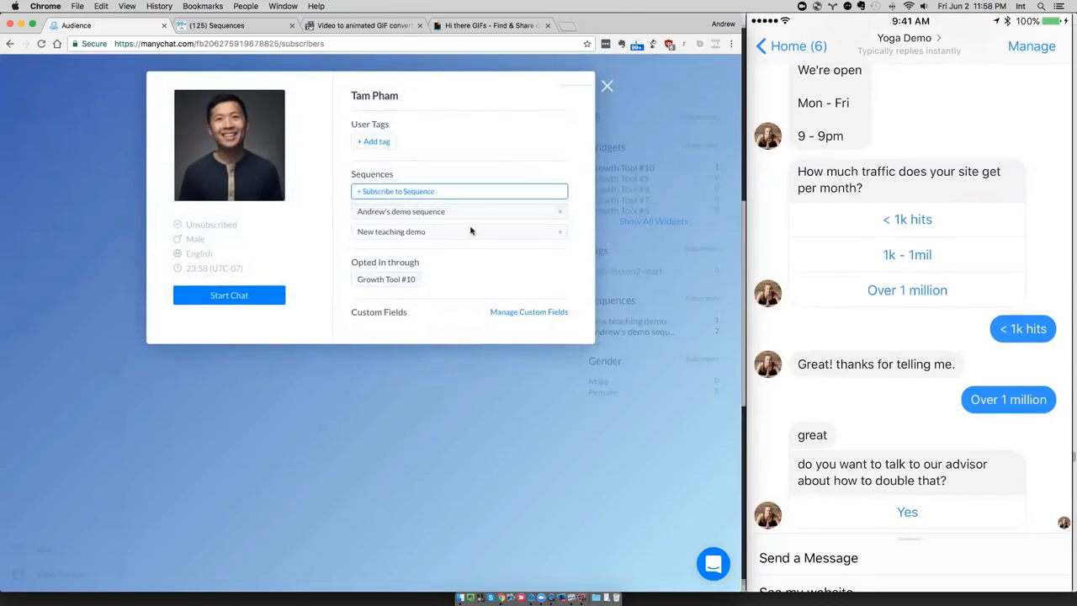
click(608, 86)
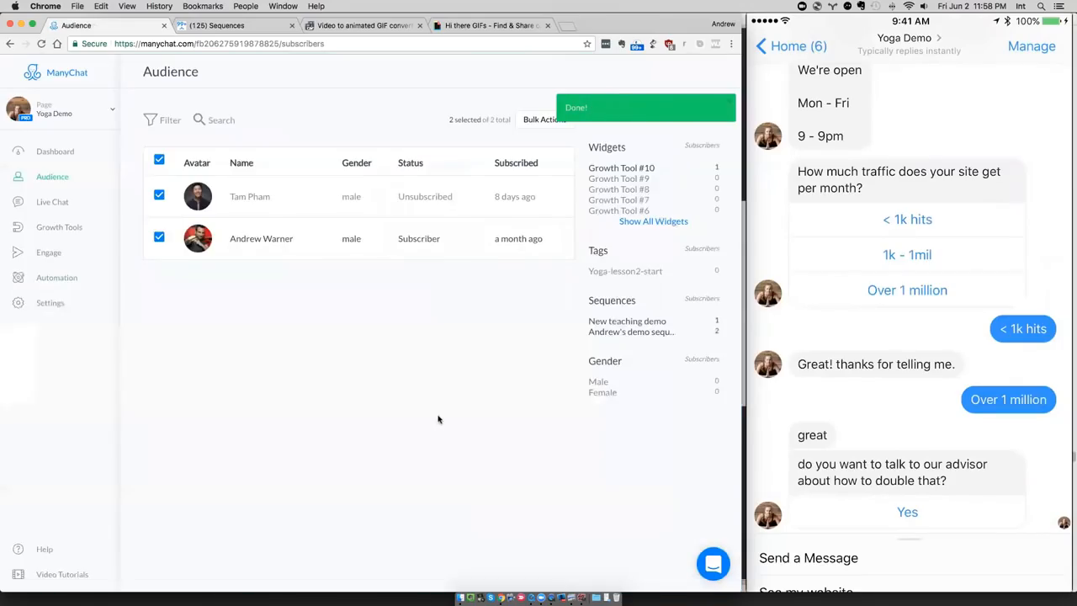
key(super+r)
key(super+r)
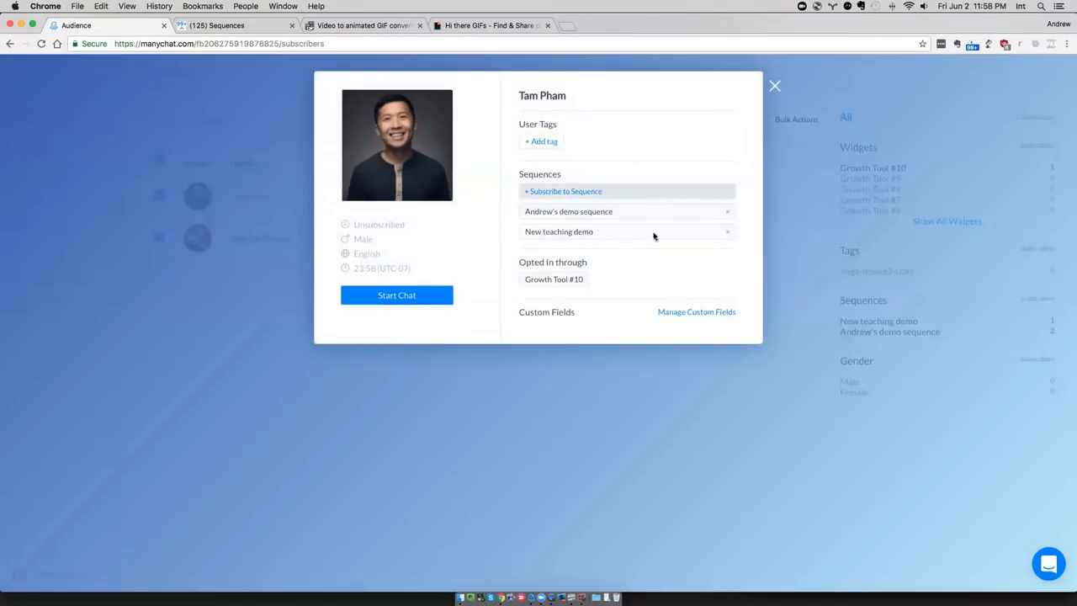
click(774, 88)
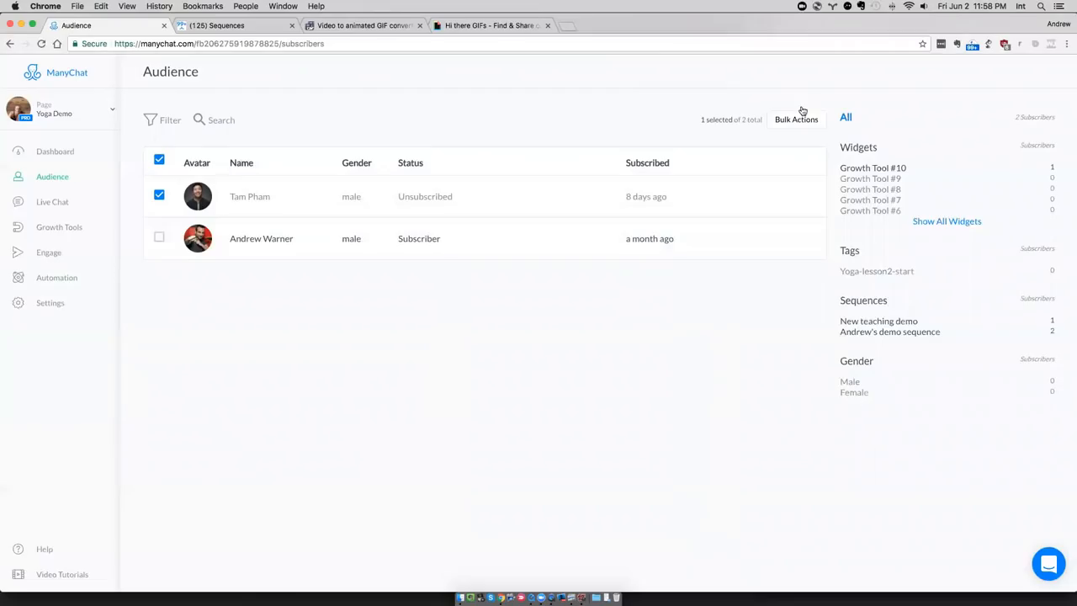
click(798, 120)
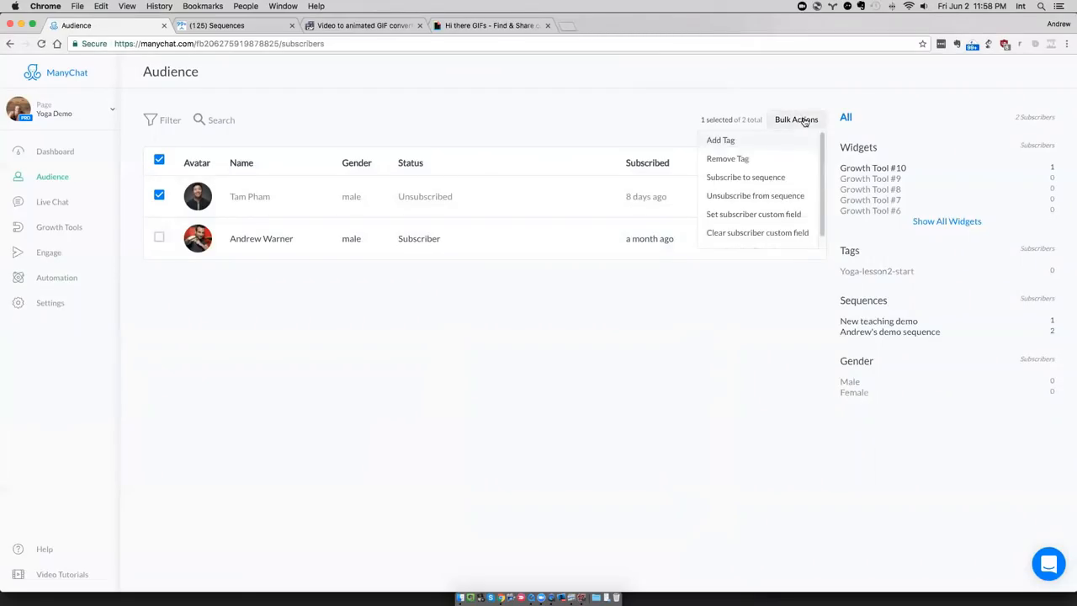
click(778, 198)
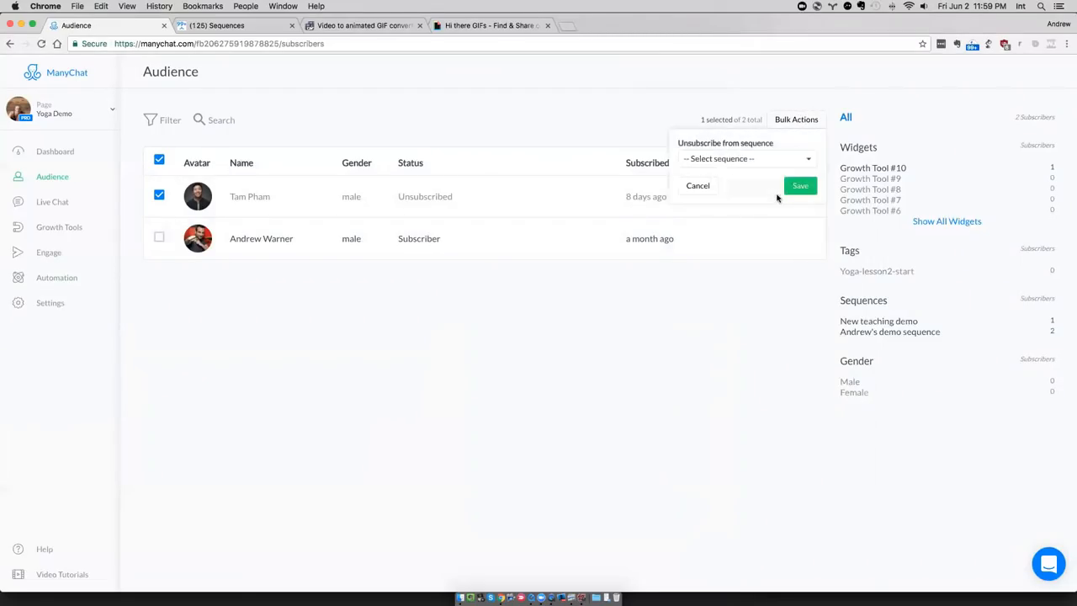
click(697, 194)
click(797, 119)
scroll(784, 199, down, 1)
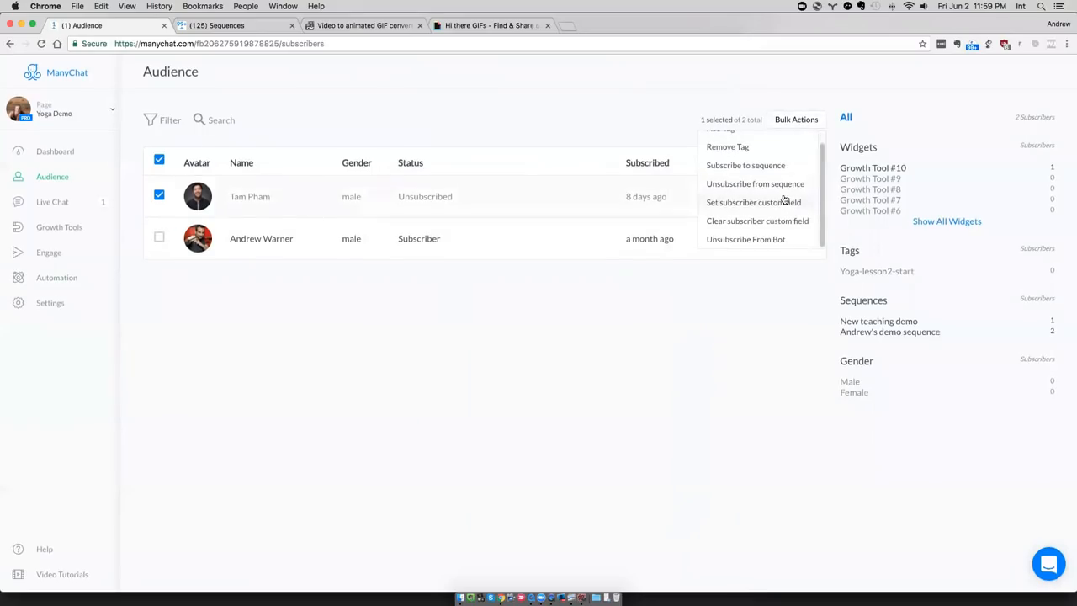
click(771, 239)
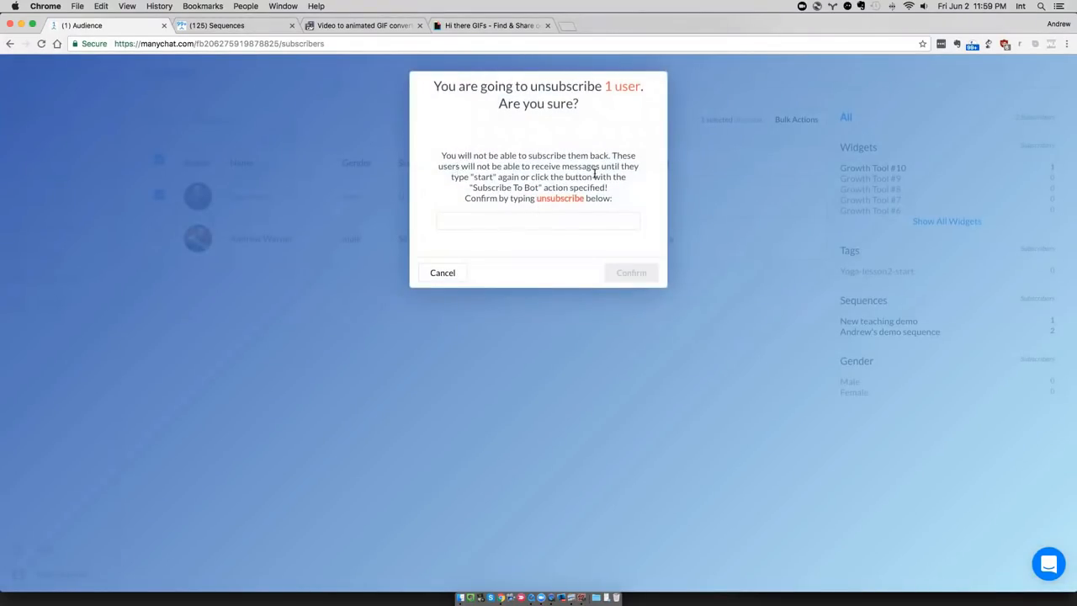
double_click(486, 177)
click(443, 272)
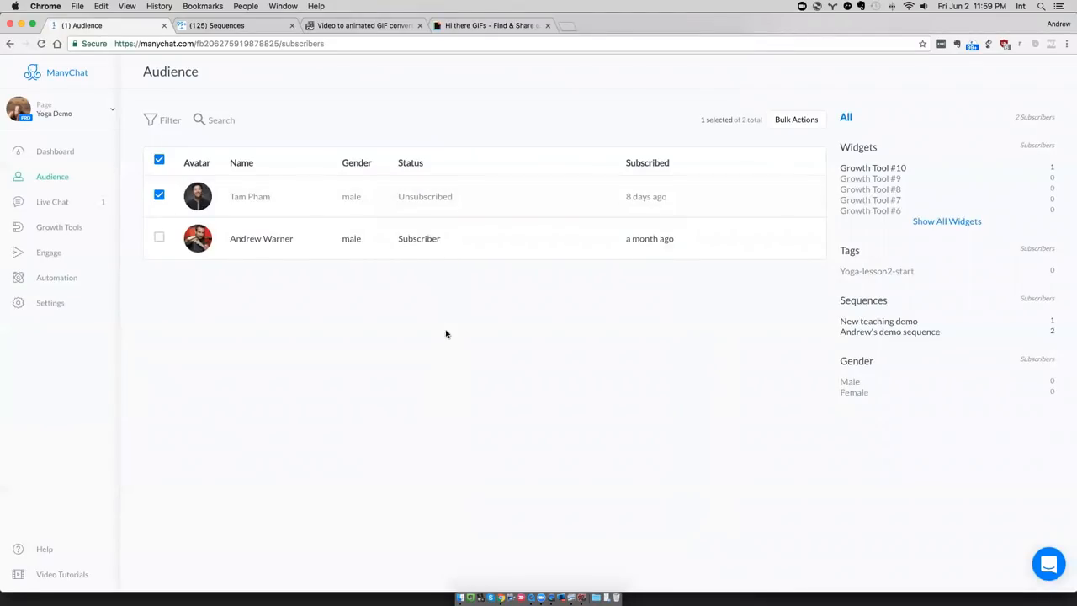
Remove the resubscribed contact from the New teaching demo sequence, subscribe them to it again, and close their profile.
click(159, 195)
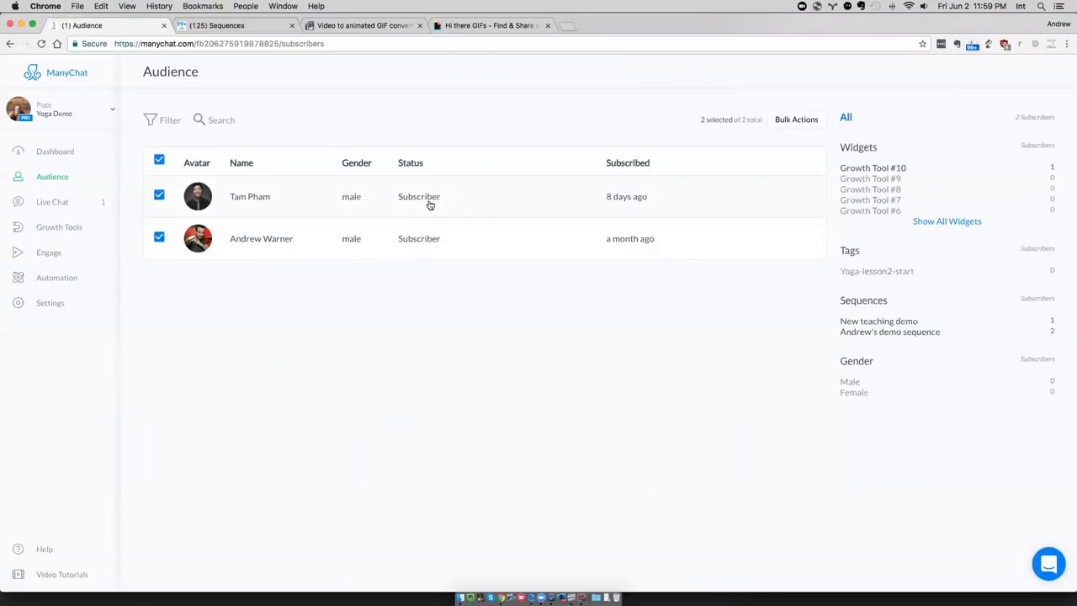
click(428, 199)
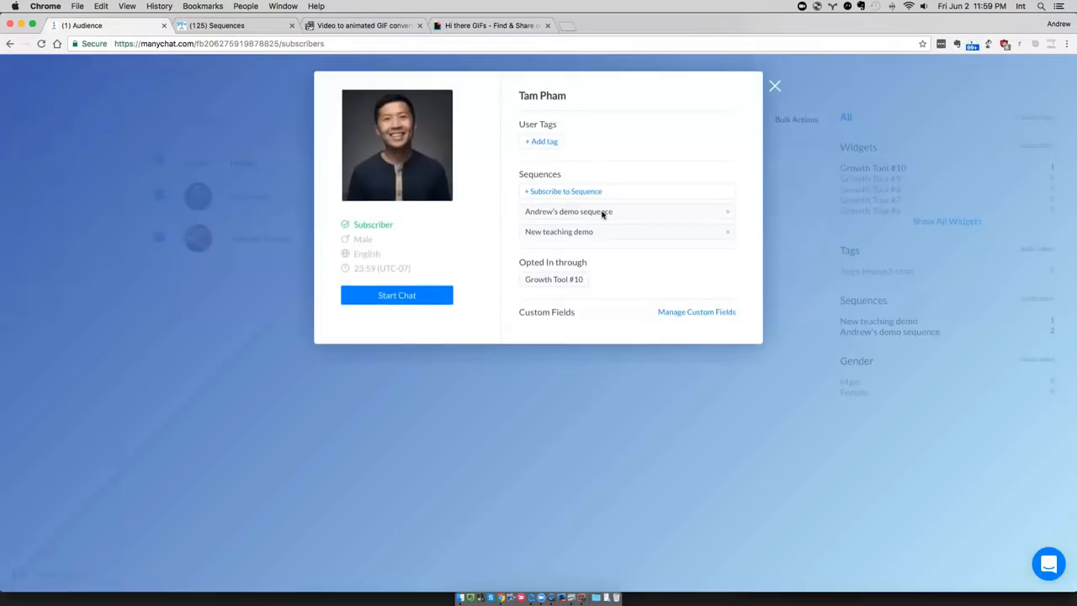
click(728, 232)
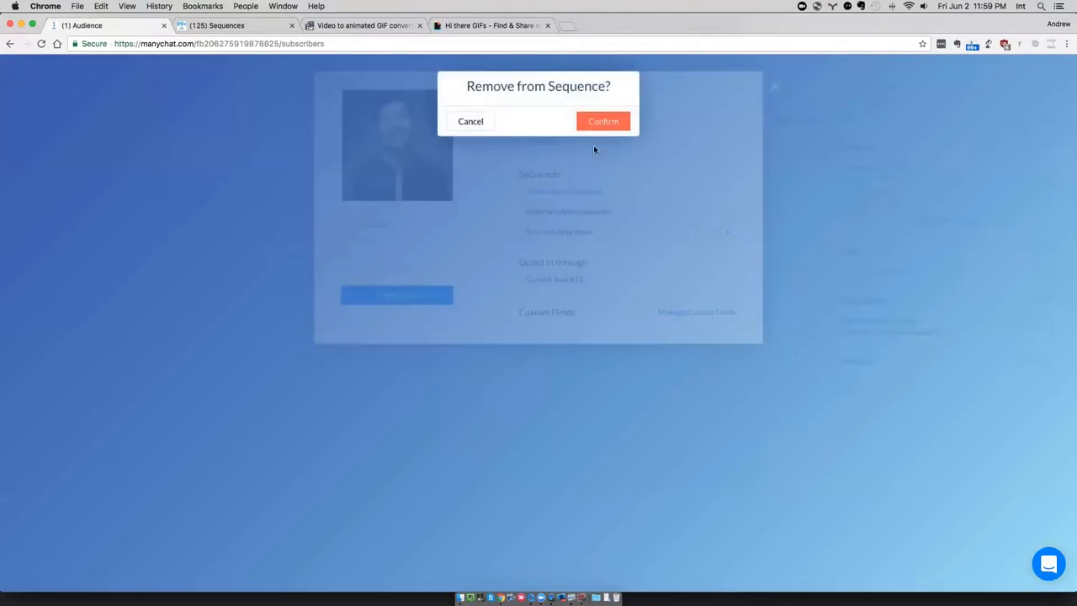
click(601, 117)
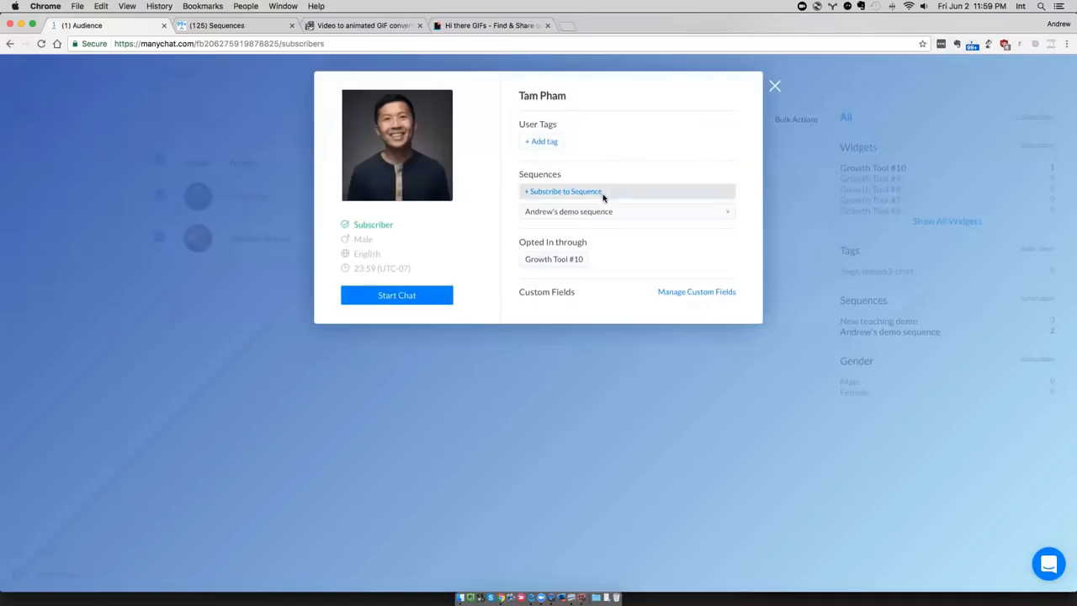
click(601, 196)
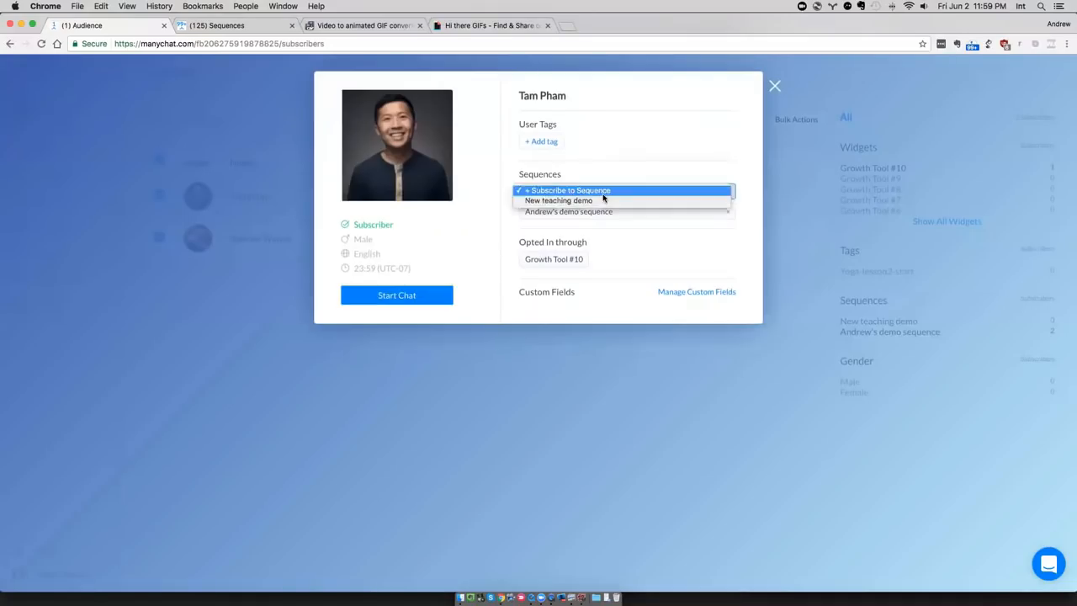
click(602, 202)
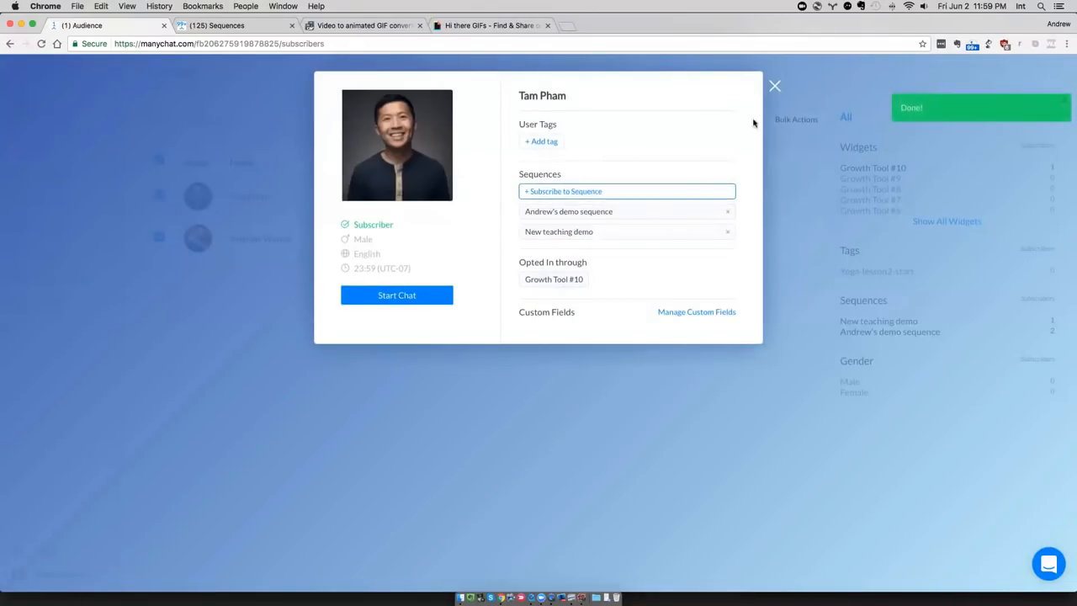
click(773, 86)
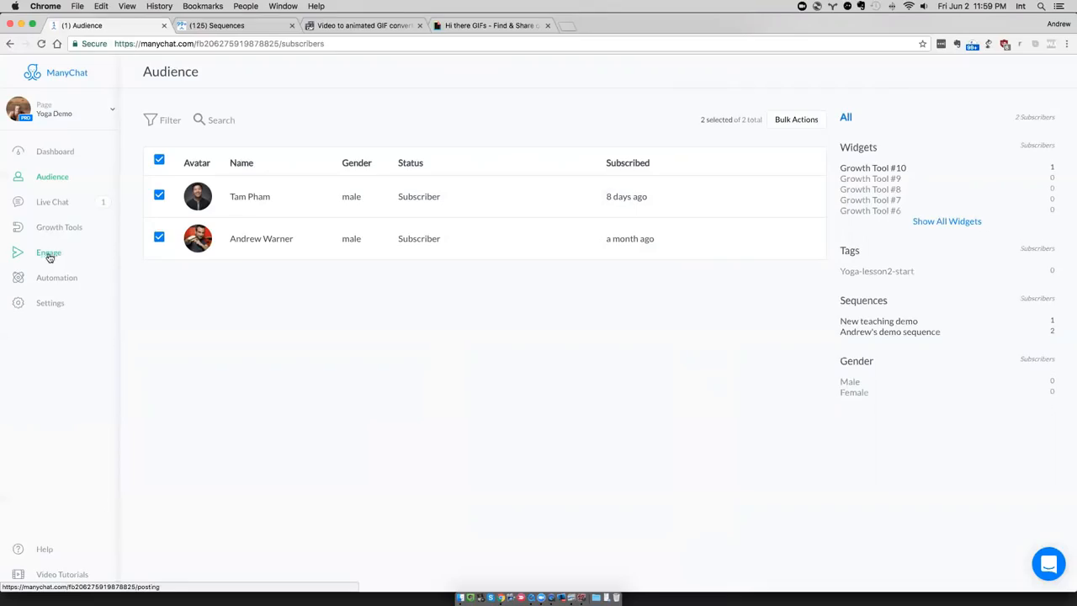
Open Live Chat to view the contact's open conversation.
click(53, 201)
click(53, 198)
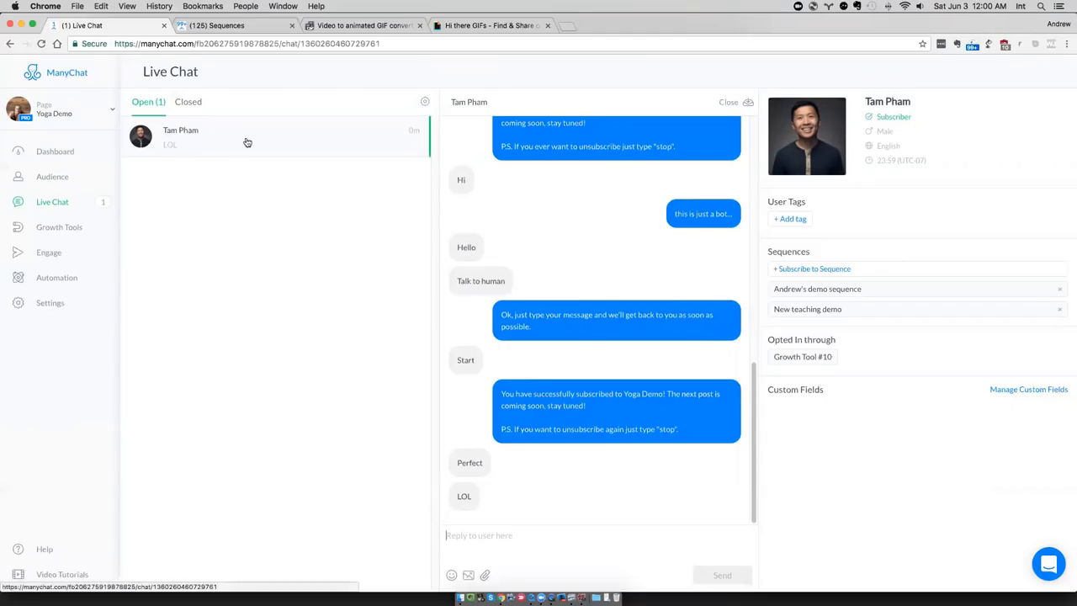
Open facebook.com in a new browser tab, find the Yoga Demo page and open its message inbox.
click(567, 26)
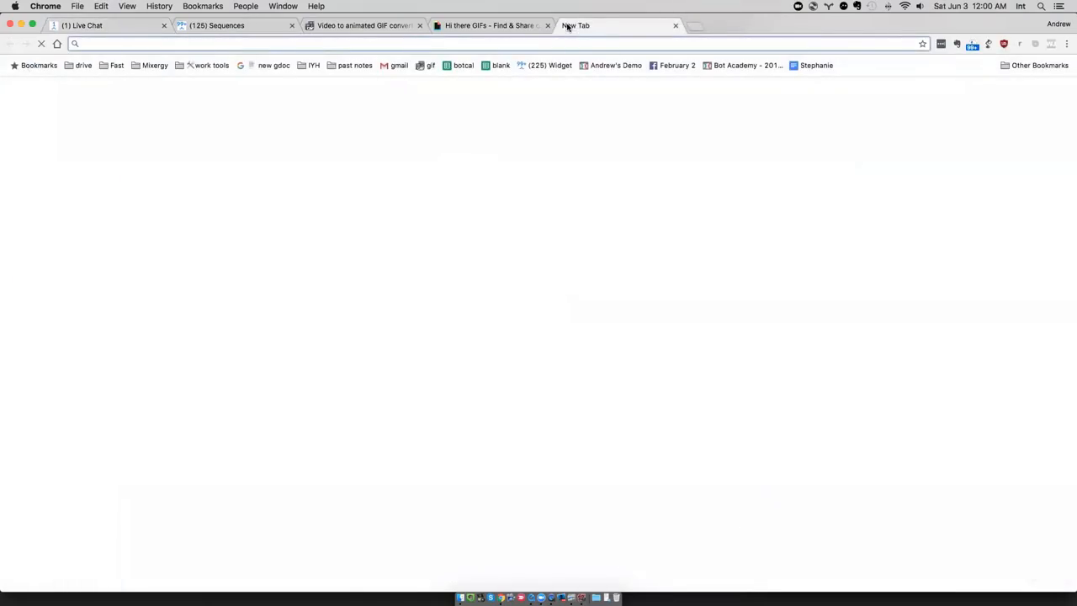
text(facebook.com)
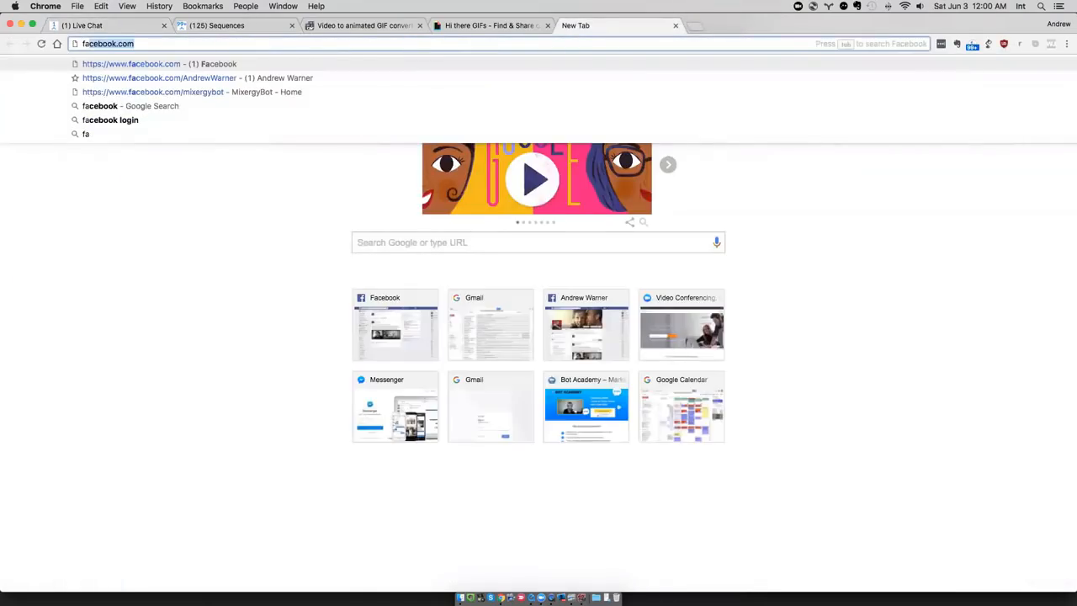
key(Return)
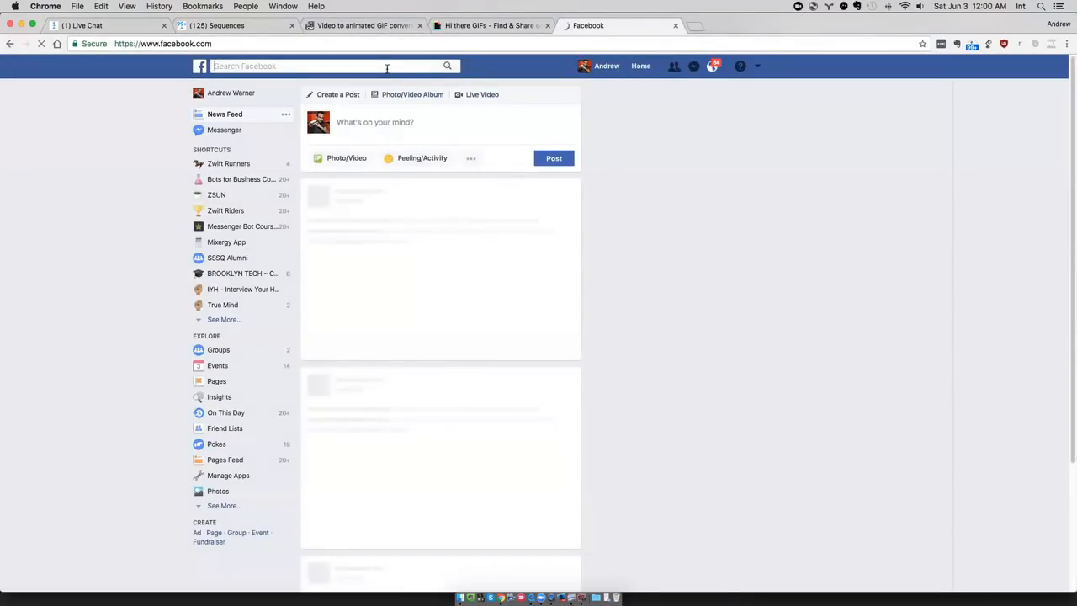
click(387, 67)
text(y)
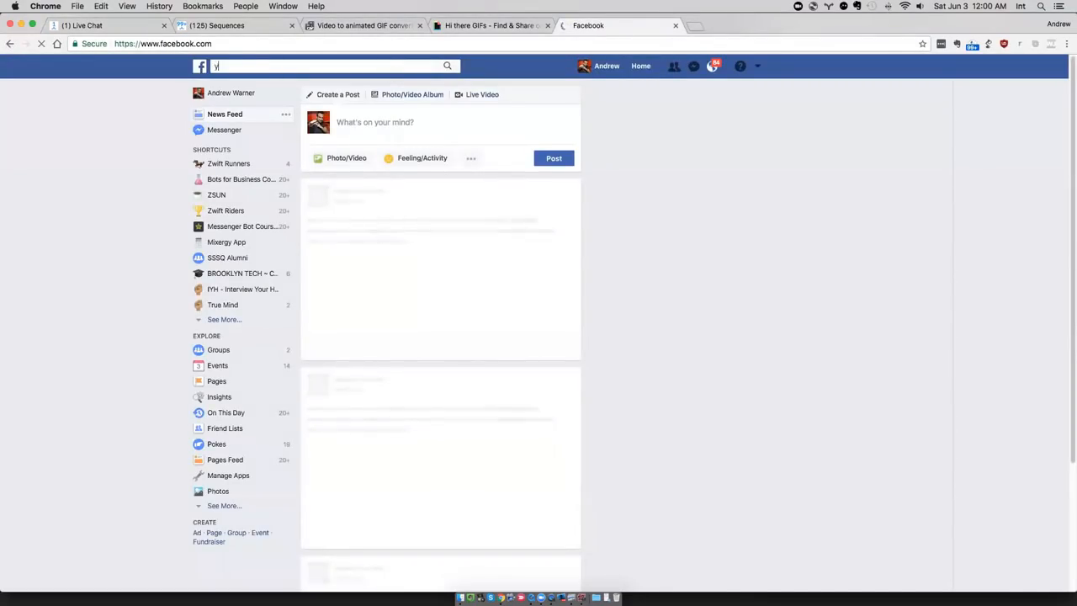
text(oga demo)
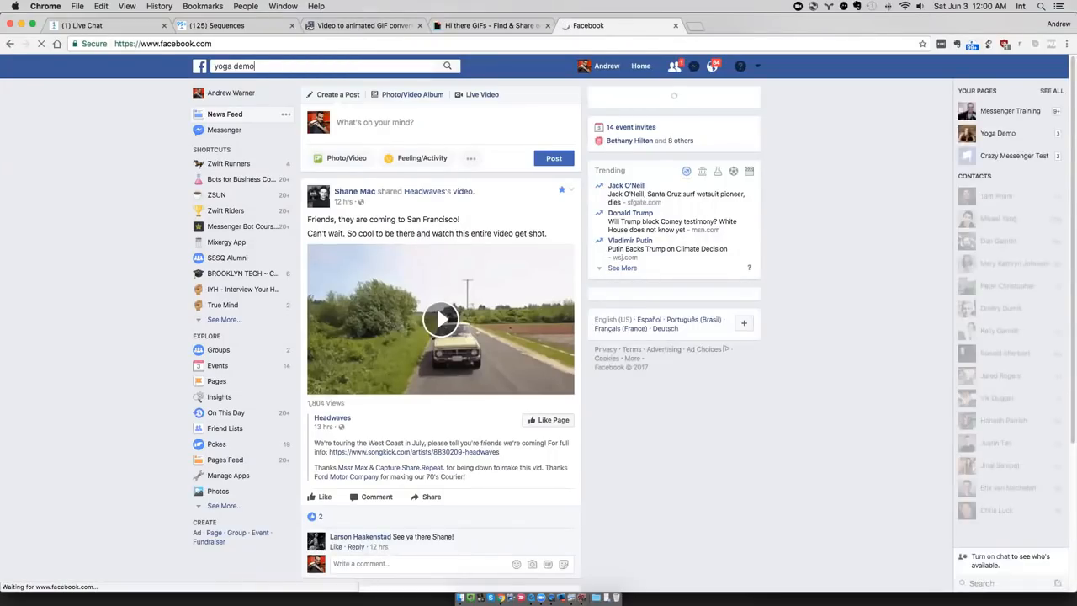
key(Return)
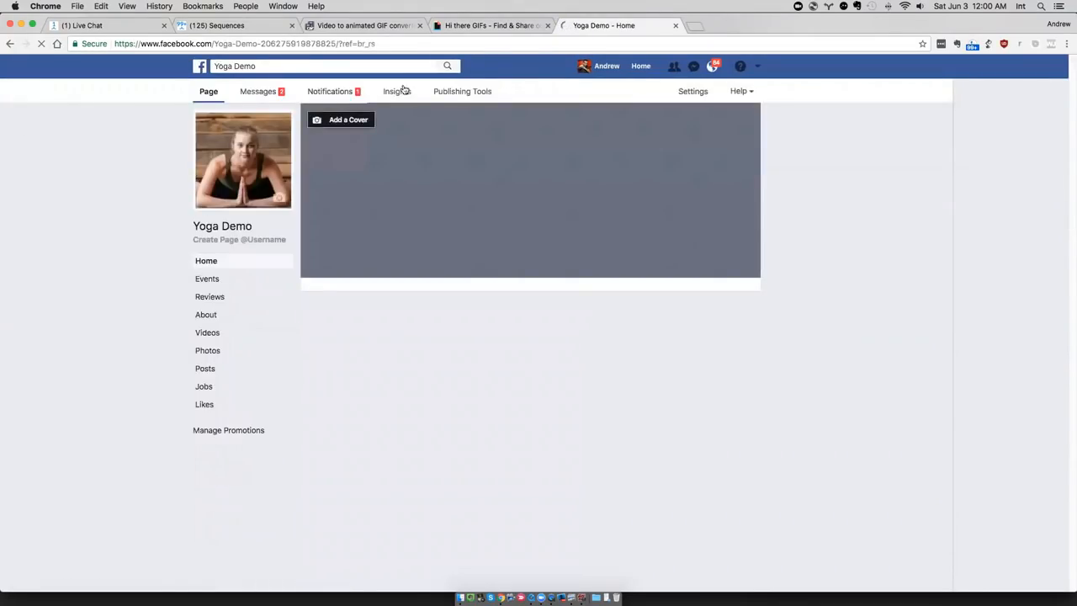
click(260, 94)
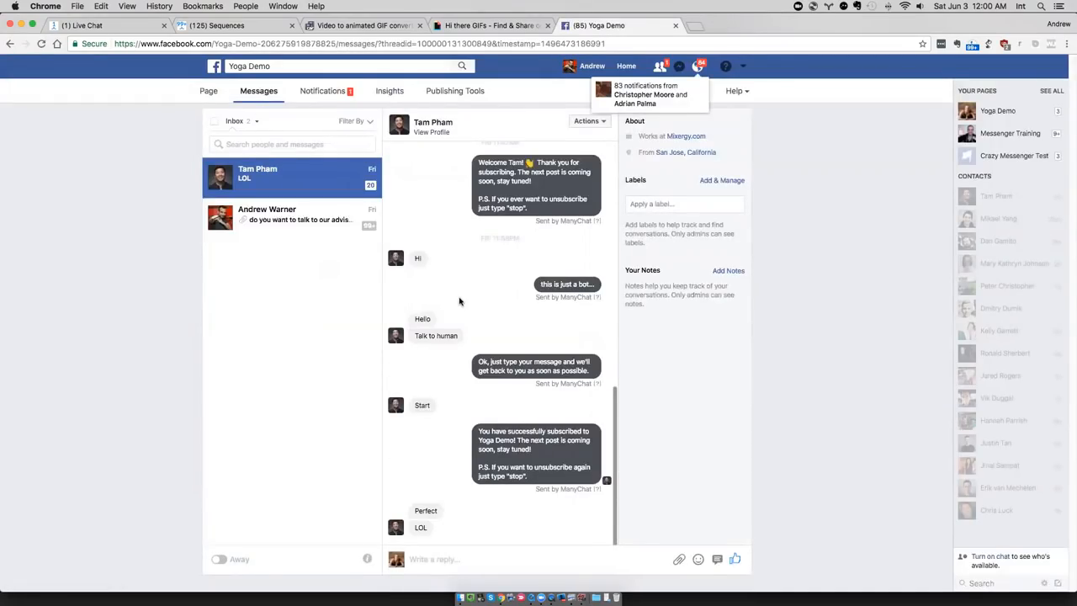
Read through the contact's conversation in the Facebook page inbox and compare it with the same thread in ManyChat Live Chat.
scroll(460, 301, up, 5)
scroll(460, 301, down, 5)
scroll(460, 301, up, 5)
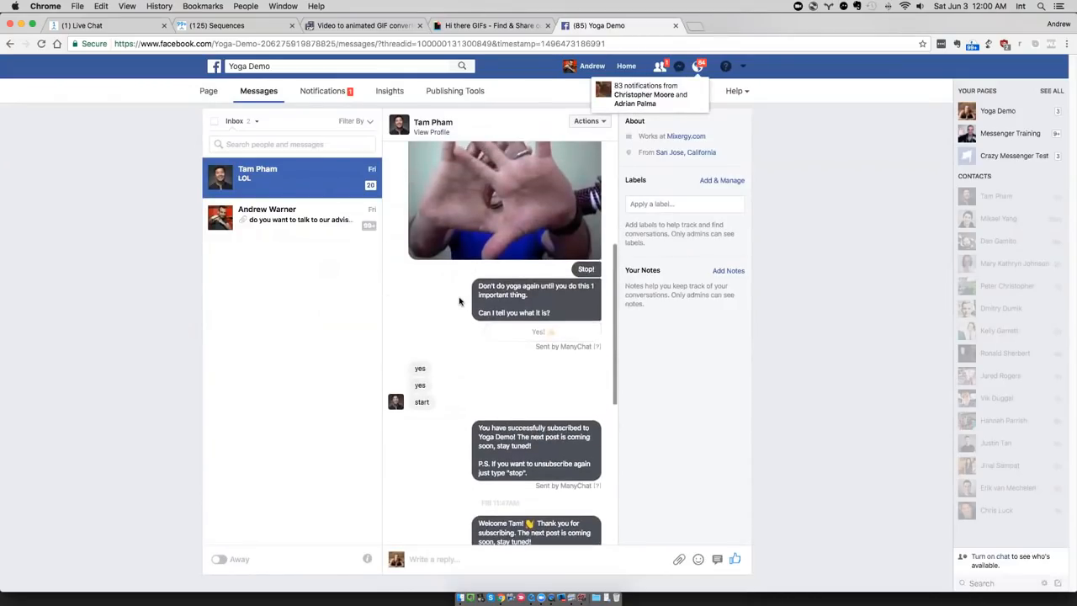
scroll(459, 302, down, 5)
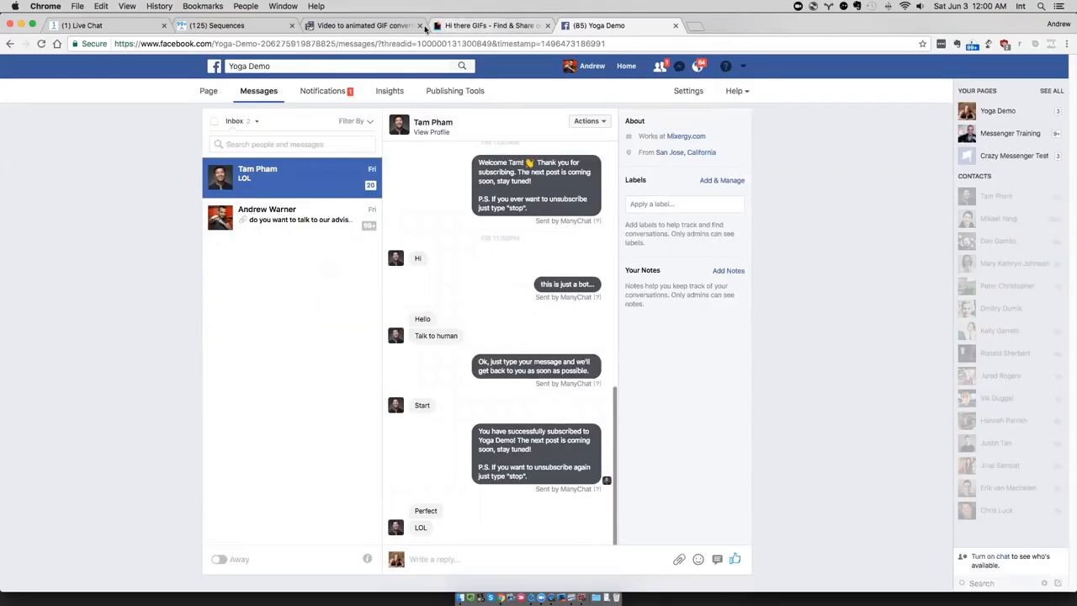
click(117, 26)
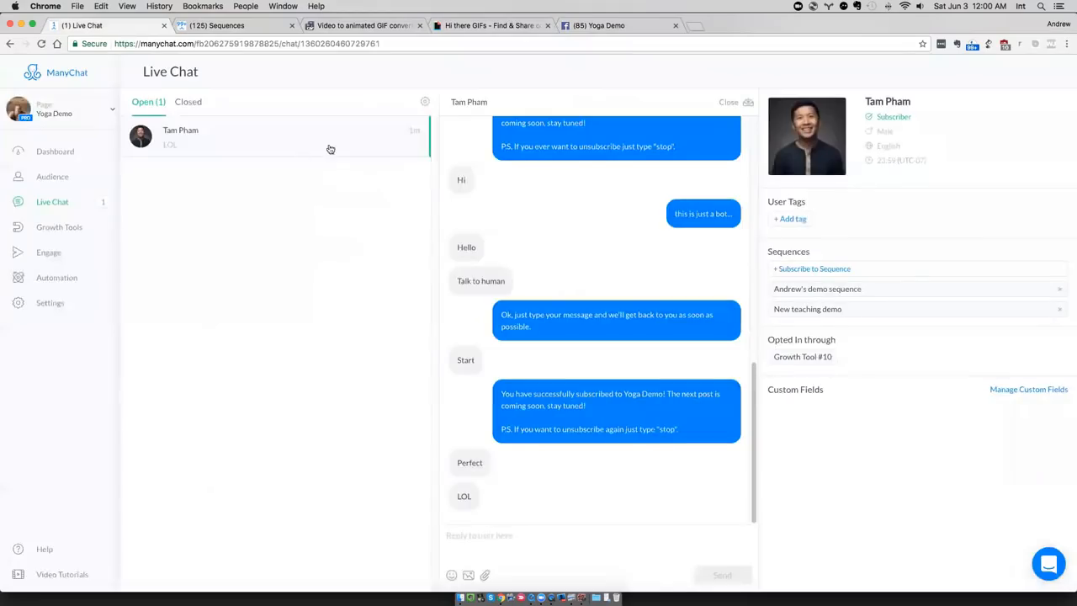
click(564, 31)
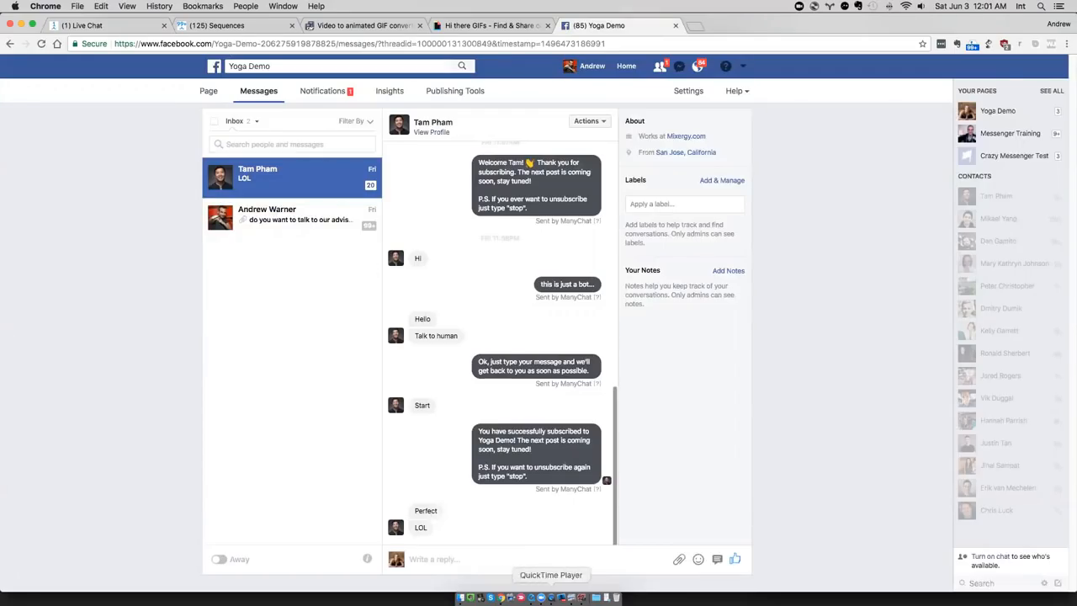
Switch to the course PDF in Preview, revisit the Live Chat Behavior slides, and show the Add bot managers slide on page 76.
click(573, 594)
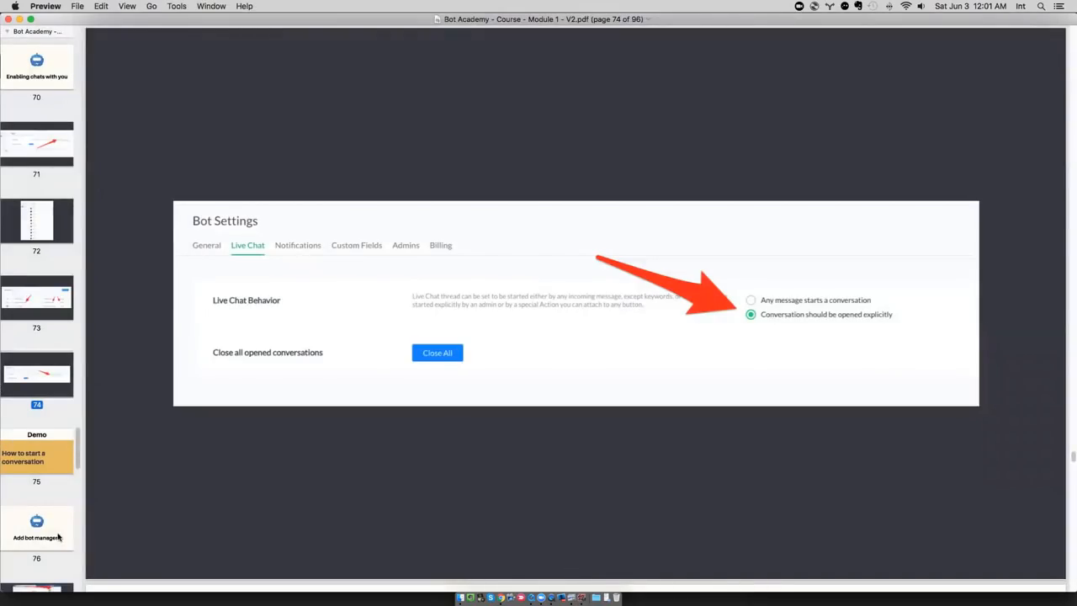
click(53, 154)
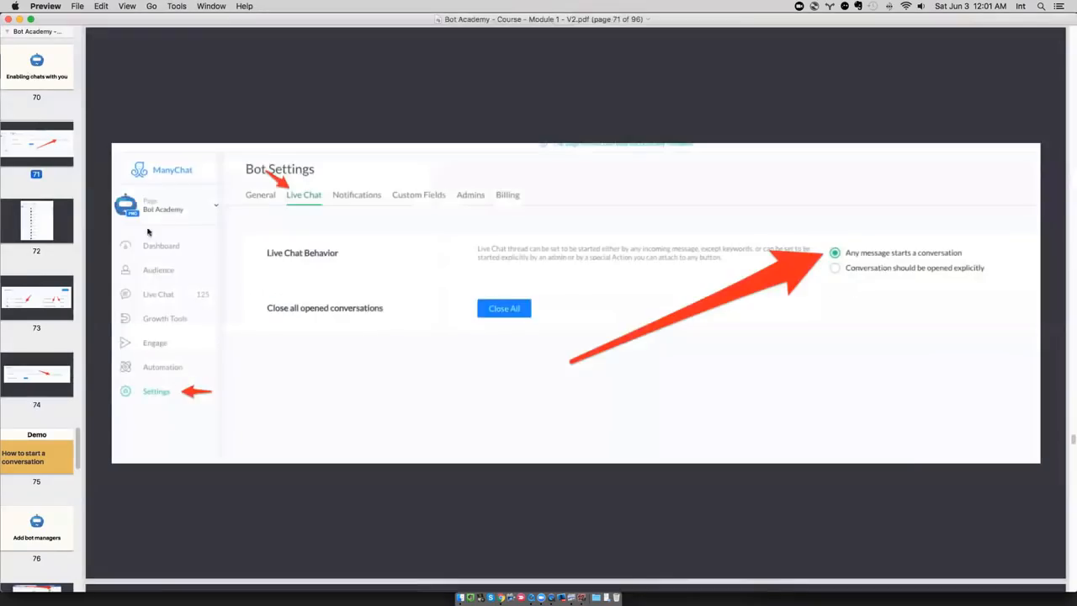
click(34, 370)
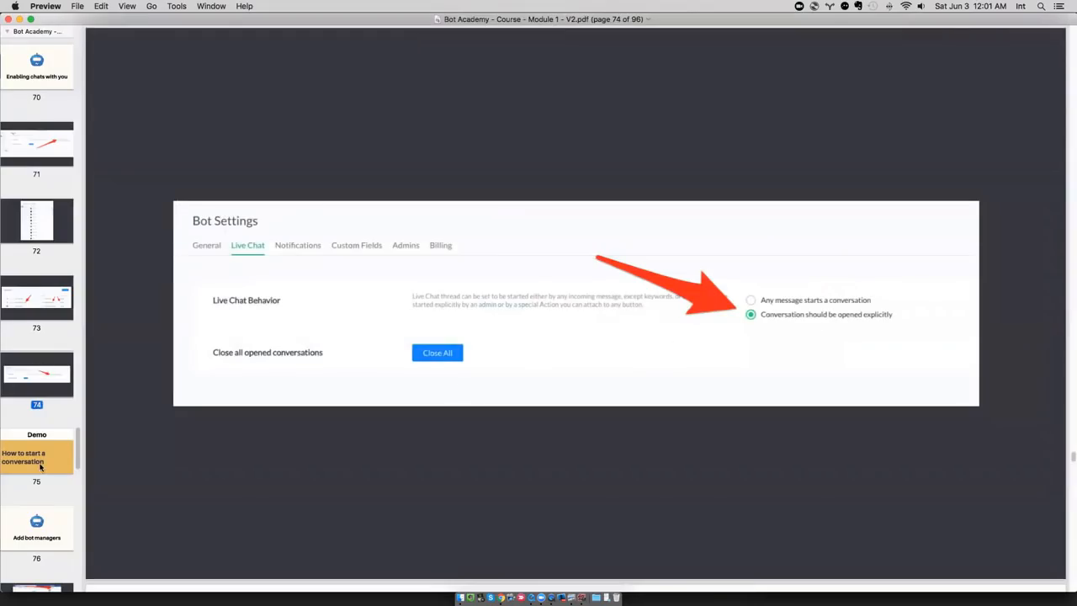
scroll(37, 530, down, 3)
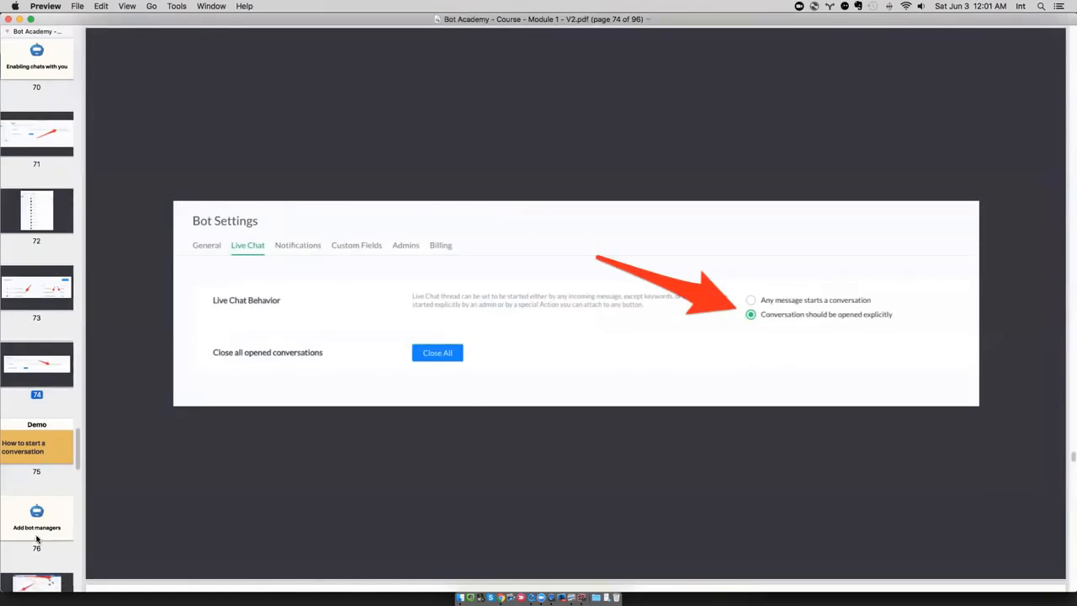
scroll(37, 518, down, 5)
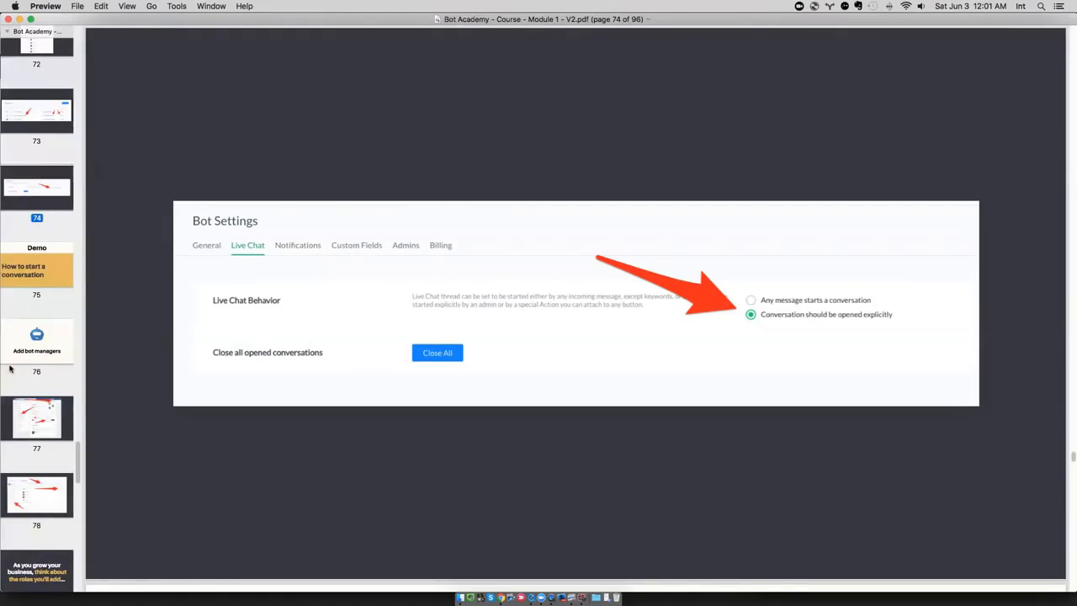
click(34, 347)
click(34, 348)
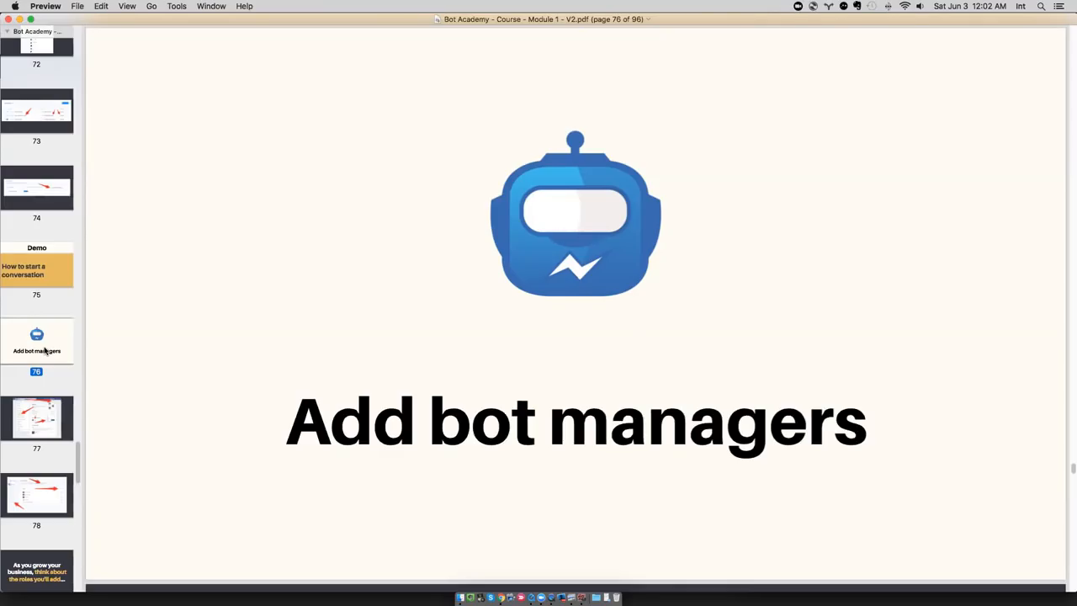
Present the slides on assigning Facebook page roles and inviting ManyChat admins, pages 77 and 78, and advance to page 79.
click(50, 414)
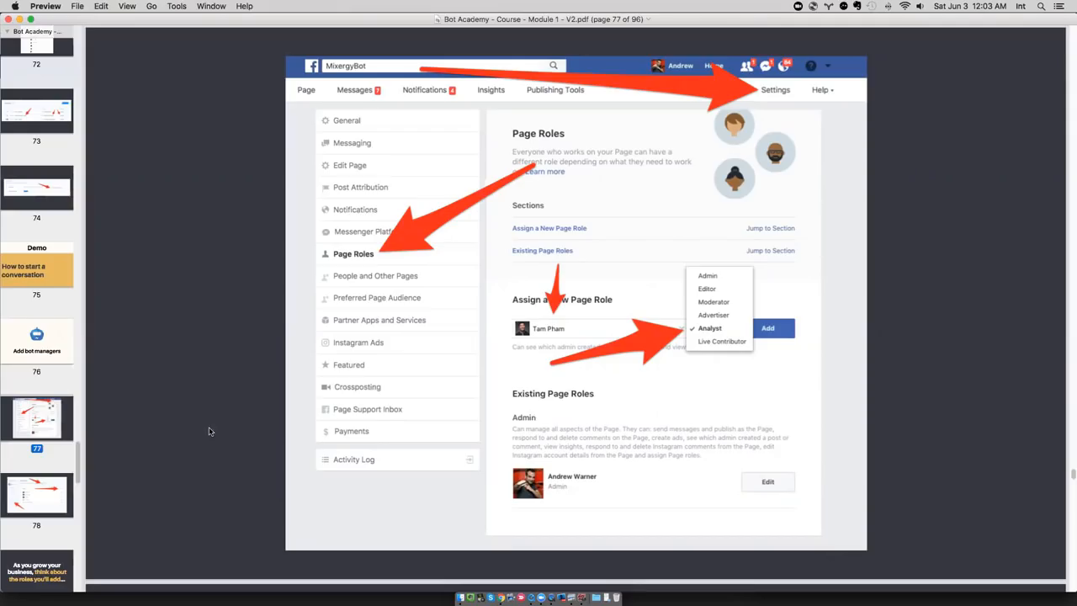
key(Down)
click(38, 428)
click(40, 496)
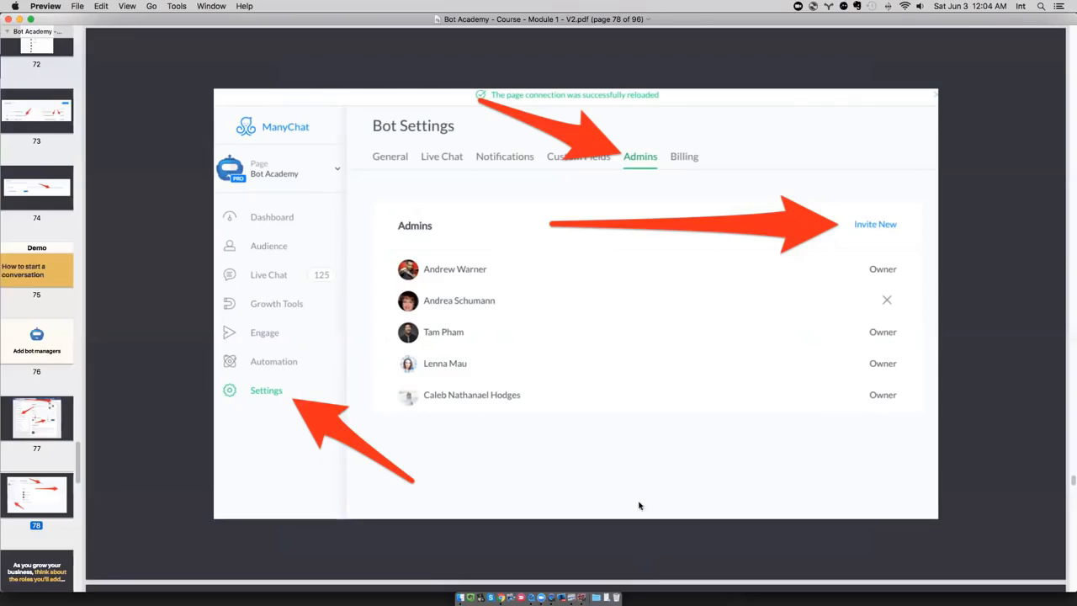
key(Up)
key(Down)
click(26, 579)
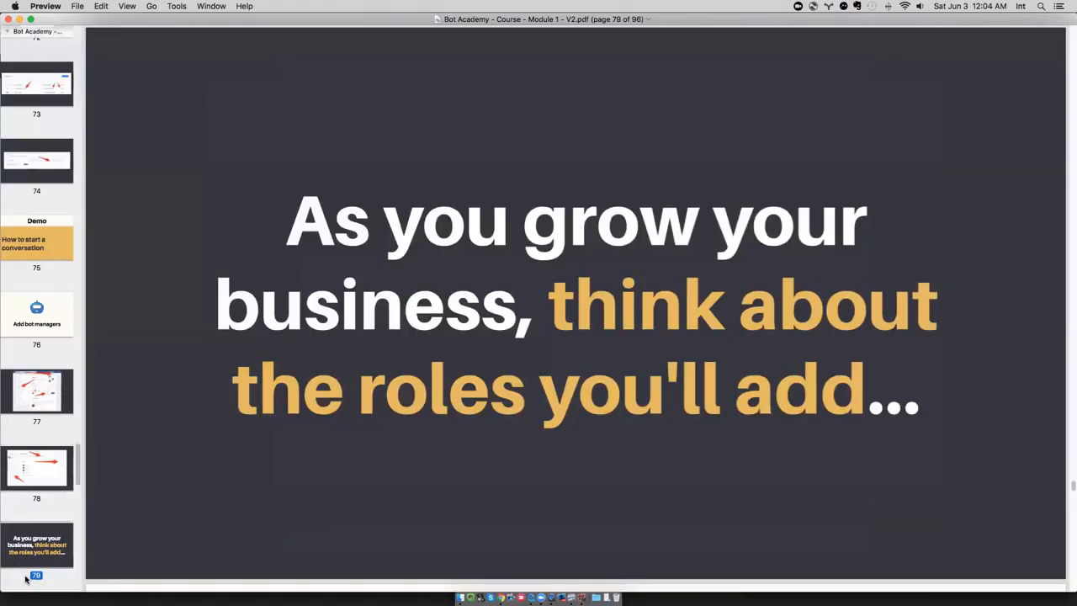